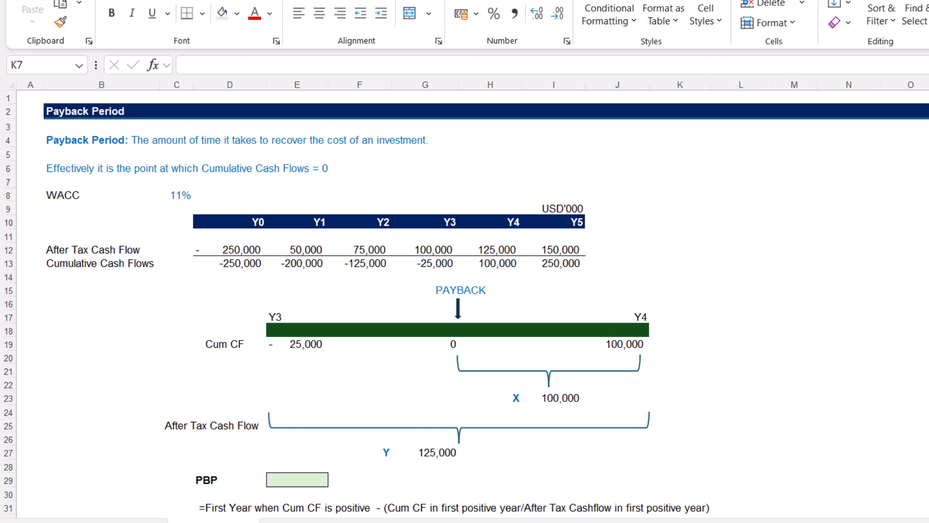
Examine the Y0 to Y5 after-tax cash flows and the cumulative cash flow formulas around the change from negative to positive
{"action": "left_click", "coordinate": [259, 220]}
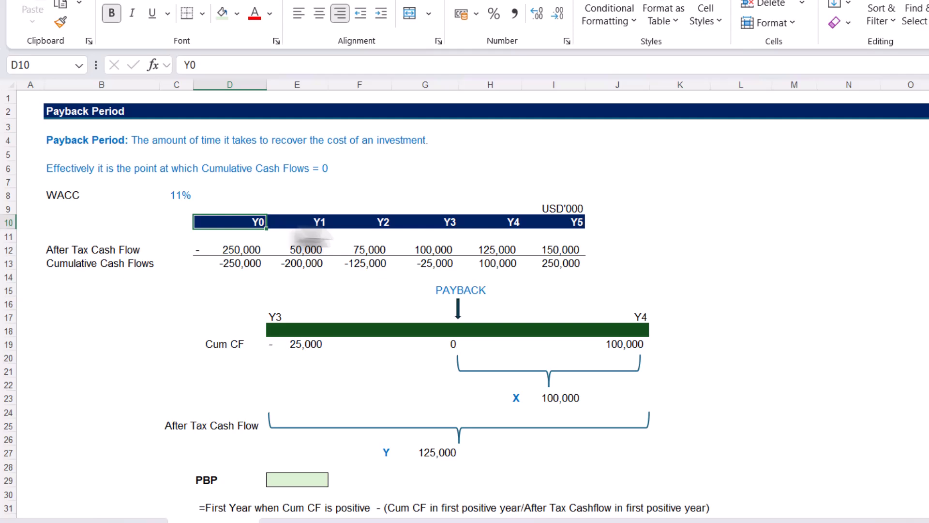
{"action": "left_click", "coordinate": [571, 227]}
{"action": "left_click_drag", "start_coordinate": [239, 252], "coordinate": [557, 254]}
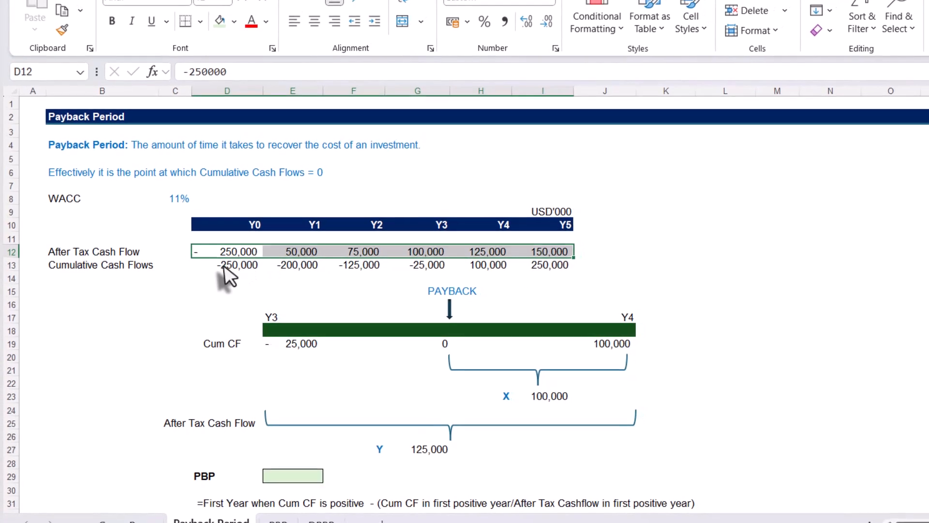
{"action": "left_click", "coordinate": [223, 266]}
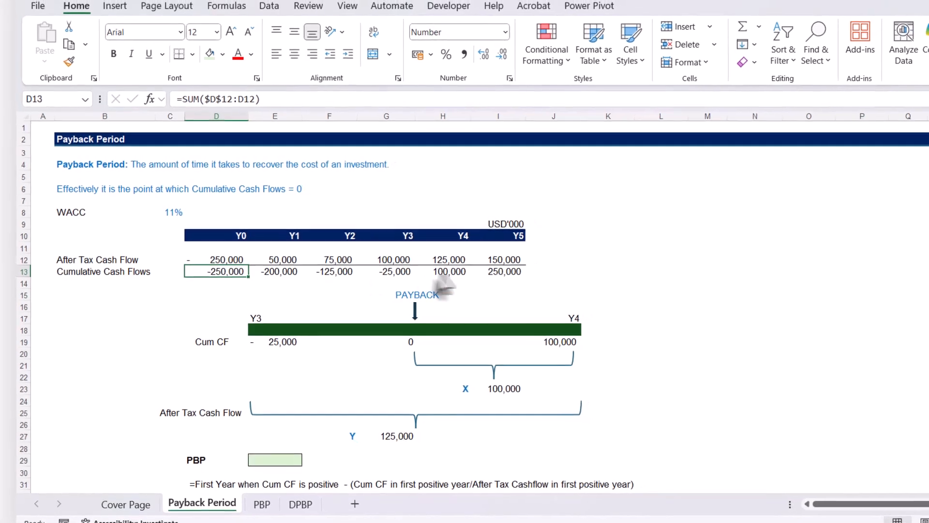
{"action": "left_click", "coordinate": [449, 271]}
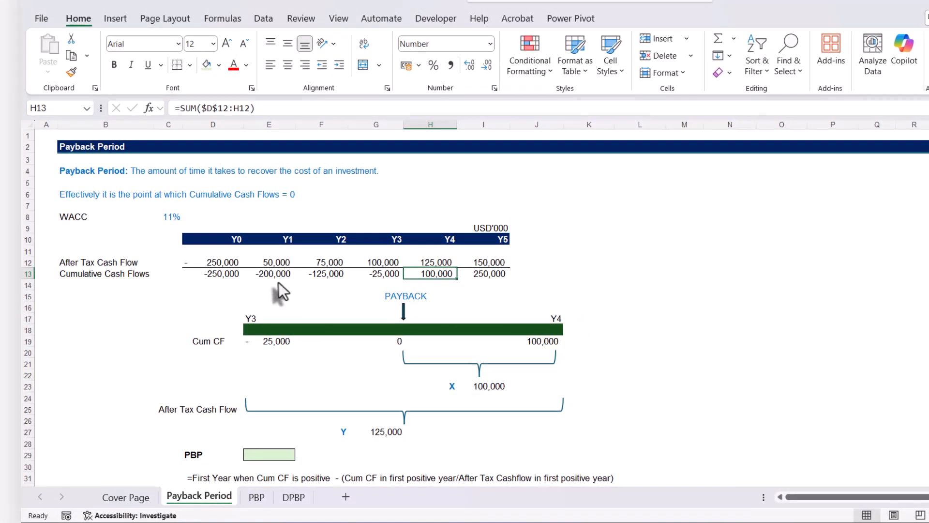
{"action": "left_click", "coordinate": [387, 273]}
{"action": "left_click", "coordinate": [417, 277]}
{"action": "left_click", "coordinate": [385, 275]}
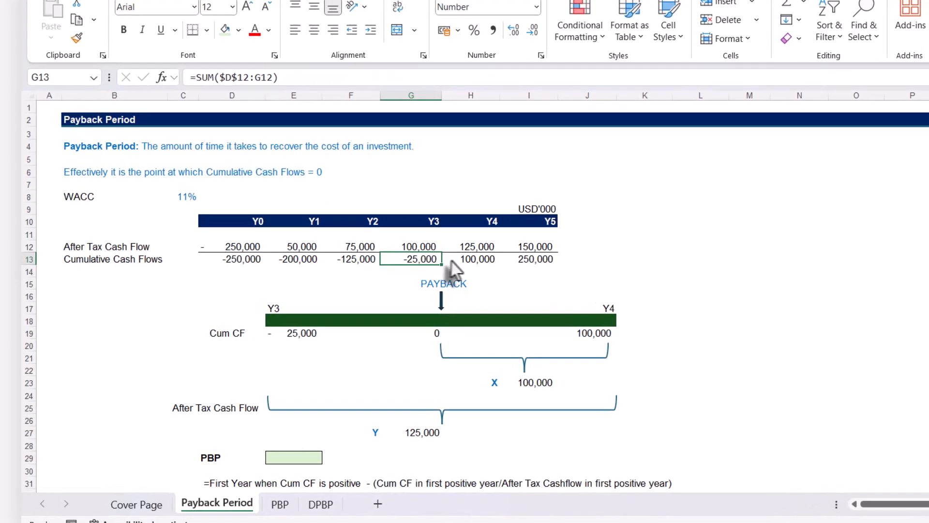
{"action": "left_click", "coordinate": [429, 272]}
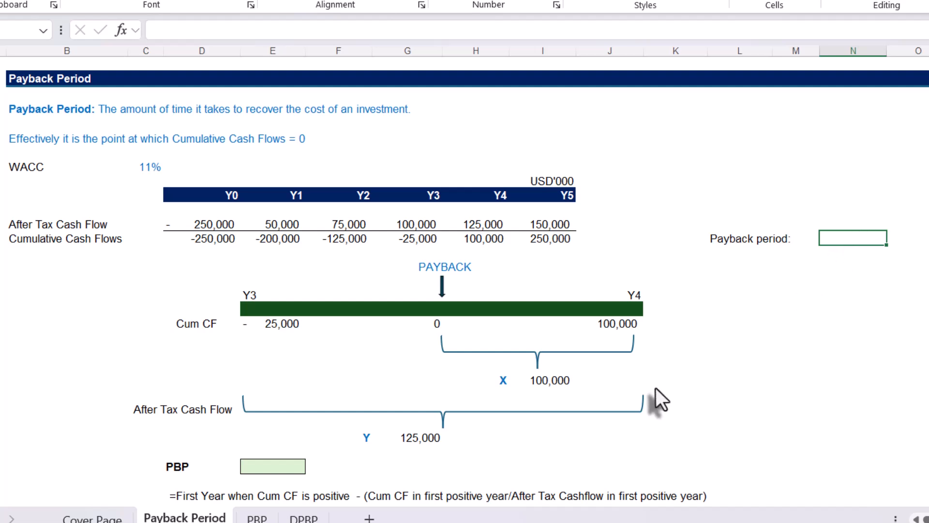
Calculate the payback period beside its label with =PBP(D12:I12), using the after-tax cash flows from Y0 to Y5
{"action": "type", "text": "=pbp"}
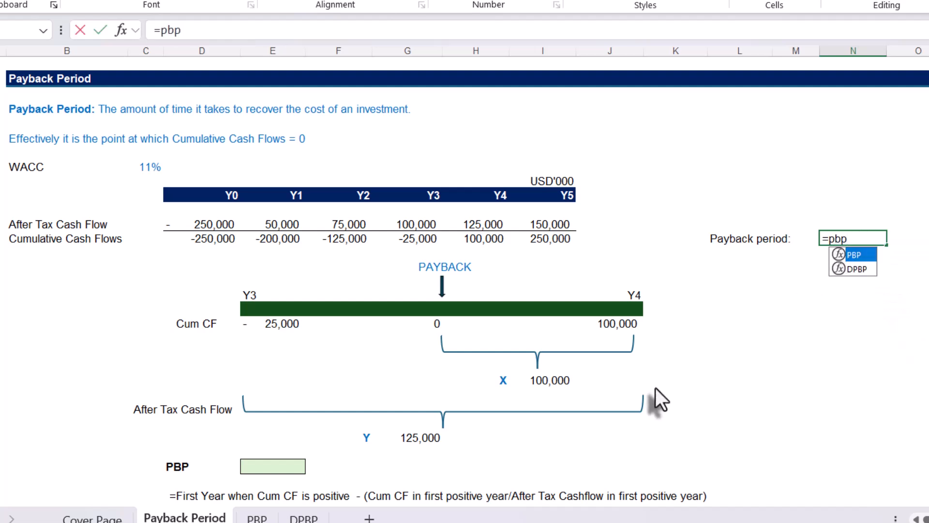
{"action": "key", "text": "Tab"}
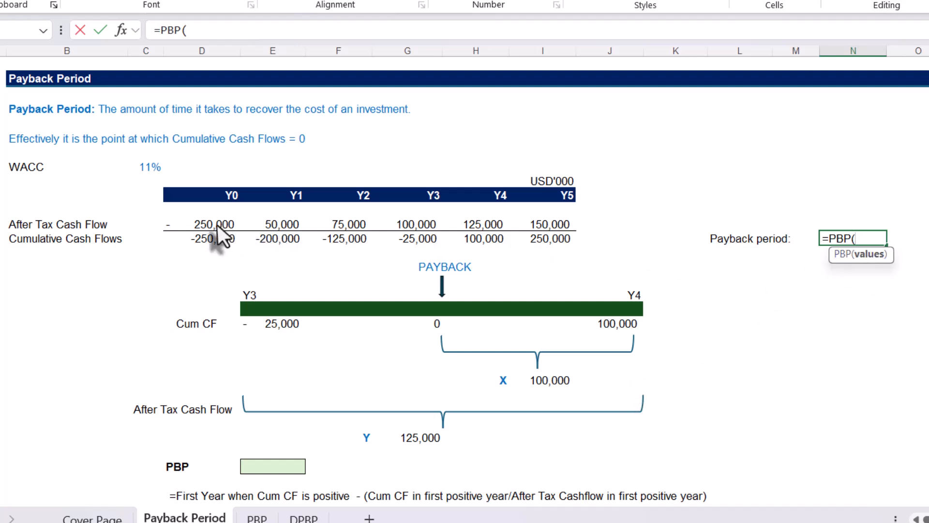
{"action": "left_click_drag", "start_coordinate": [217, 225], "coordinate": [535, 226]}
{"action": "type", "text": ")"}
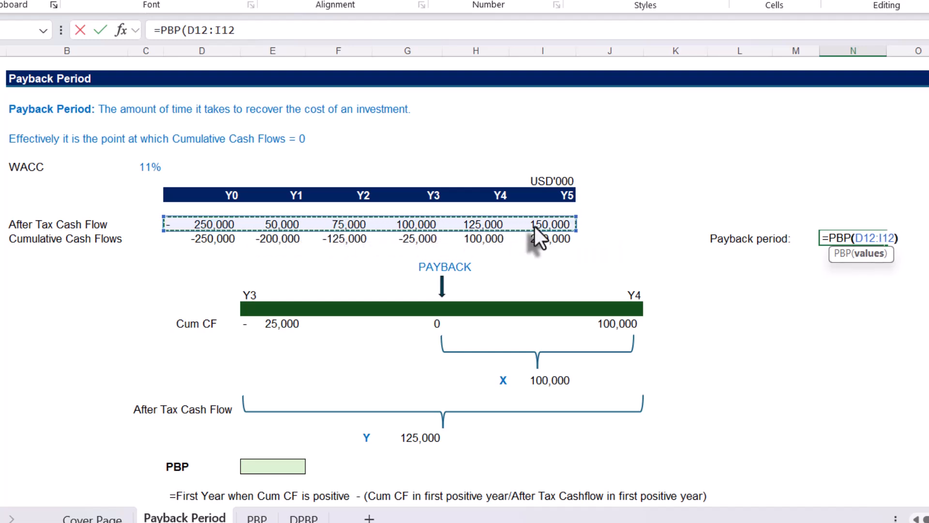
{"action": "key", "text": "Return"}
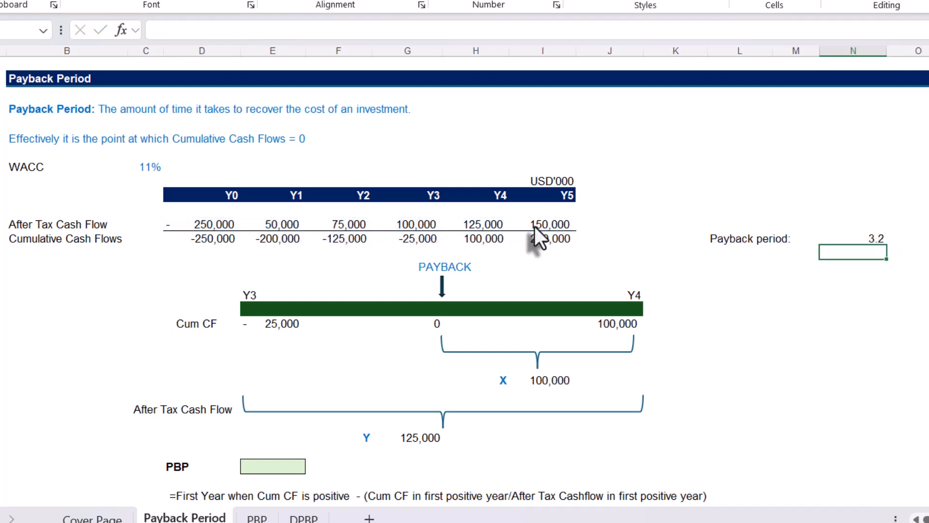
{"action": "left_click", "coordinate": [849, 237]}
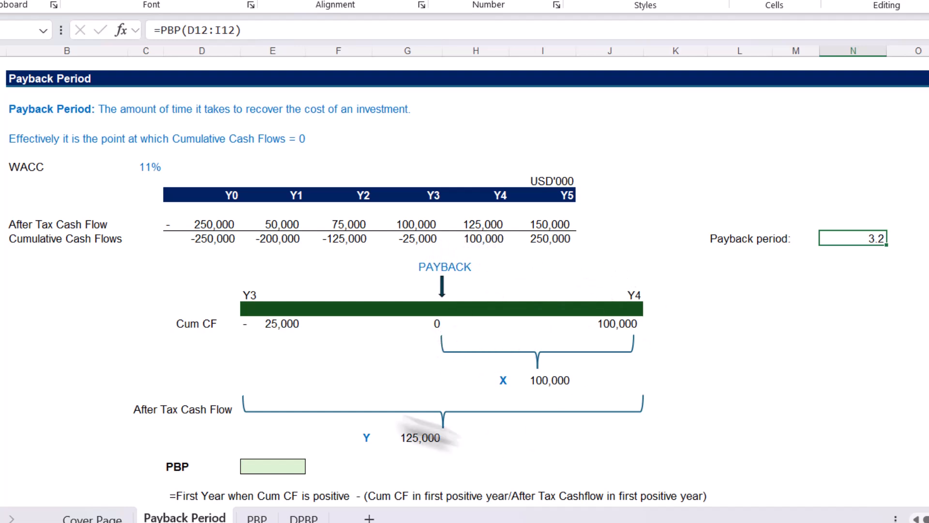
Review the payback diagram, tracing the X value and the Y4 after-tax and cumulative cash flows in the table
{"action": "scroll", "coordinate": [408, 378], "scroll_direction": "down", "scroll_amount": 2}
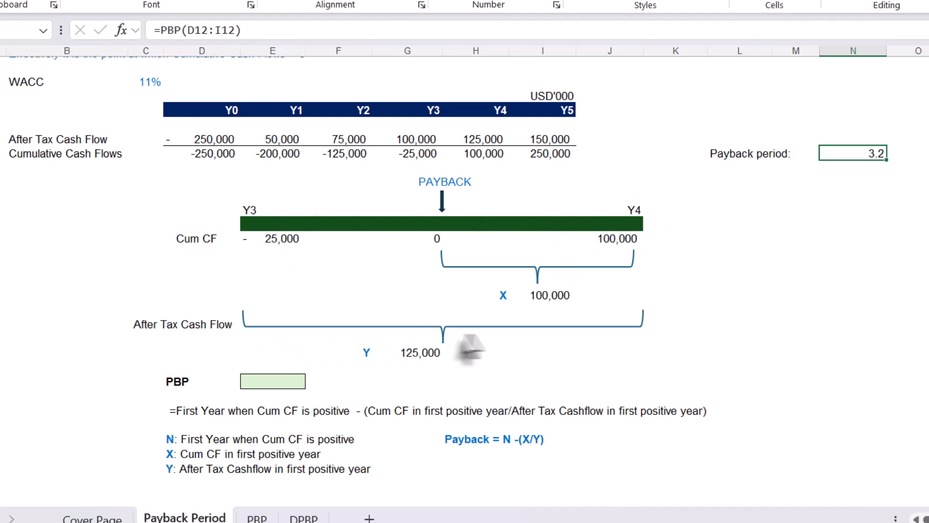
{"action": "left_click", "coordinate": [478, 139]}
{"action": "left_click", "coordinate": [375, 265]}
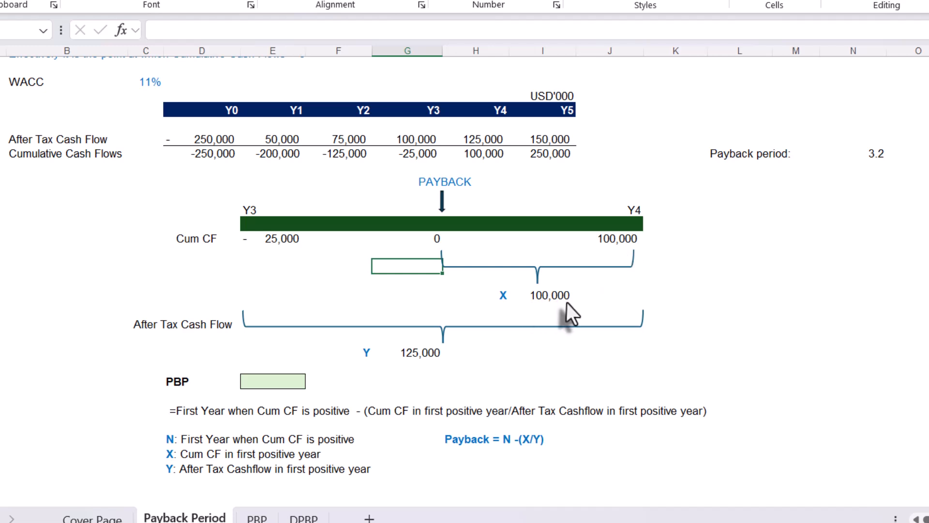
{"action": "left_click", "coordinate": [485, 160]}
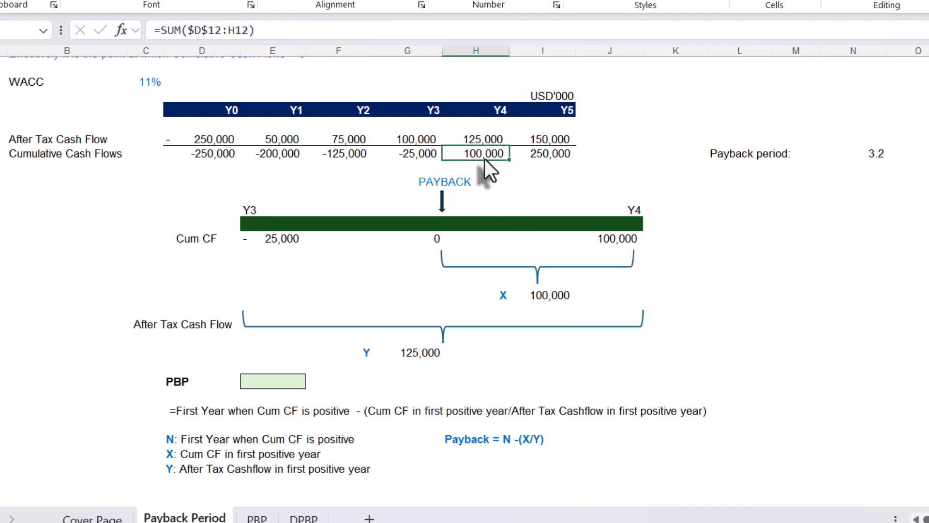
{"action": "left_click", "coordinate": [561, 298]}
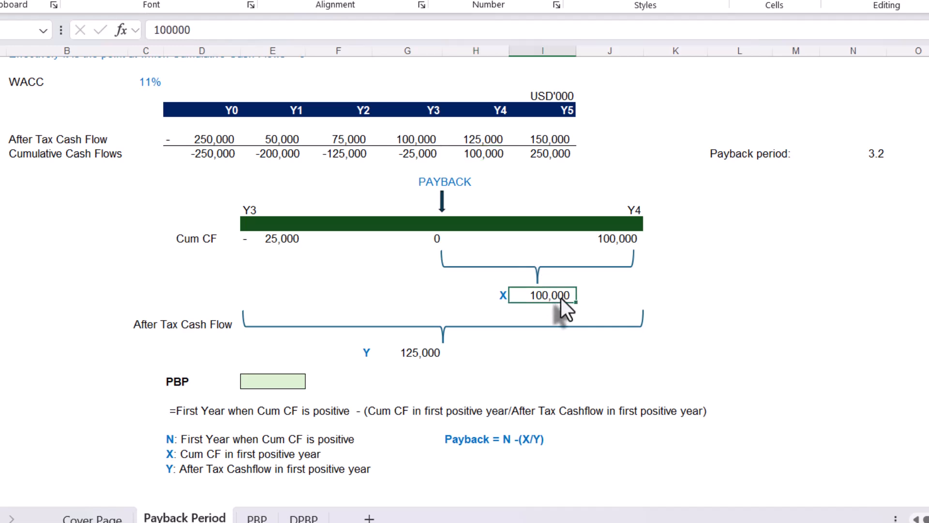
{"action": "left_click", "coordinate": [416, 381]}
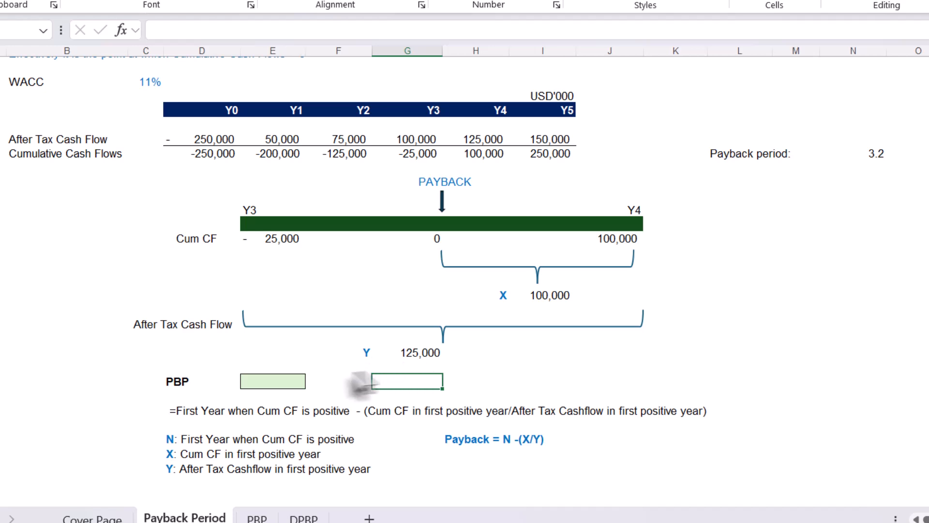
Calculate the payback period manually in the green PBP cell with the formula =4-H13/H12
{"action": "left_click", "coordinate": [286, 384]}
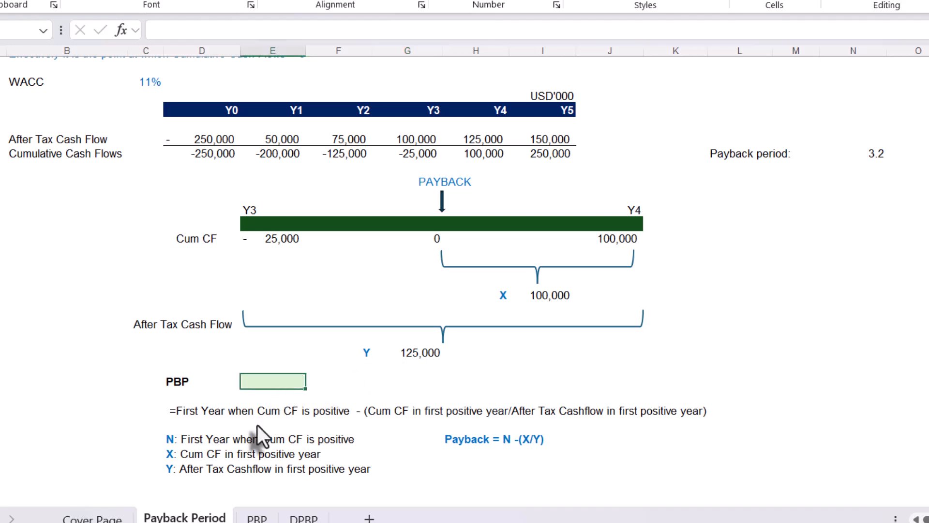
{"action": "type", "text": "=4-"}
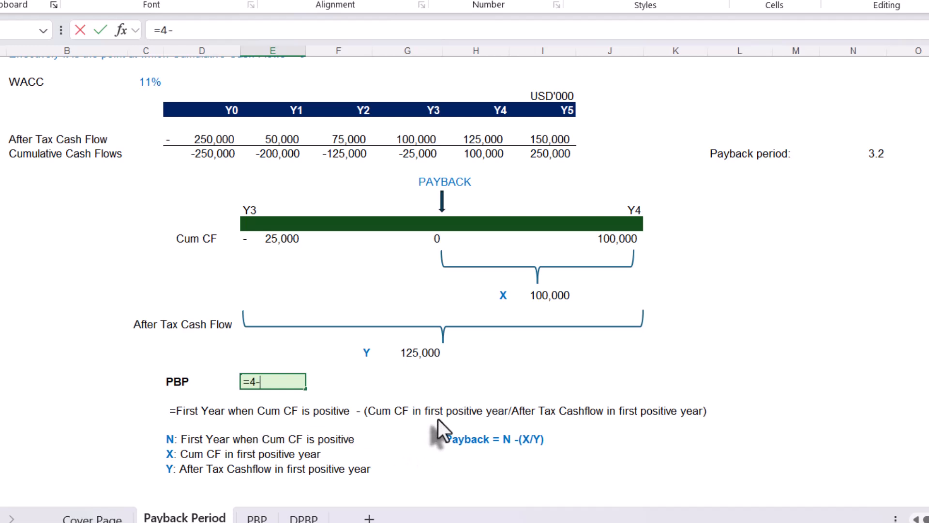
{"action": "left_click", "coordinate": [475, 152]}
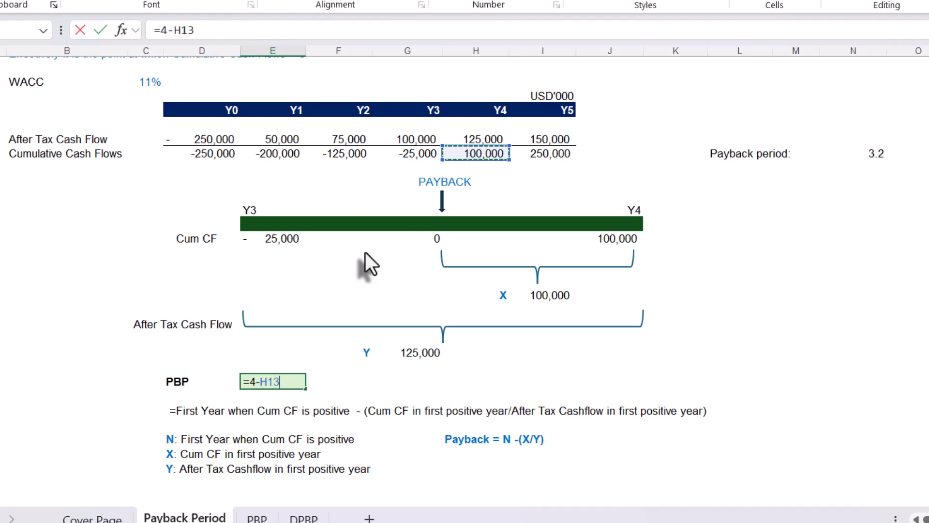
{"action": "type", "text": "/"}
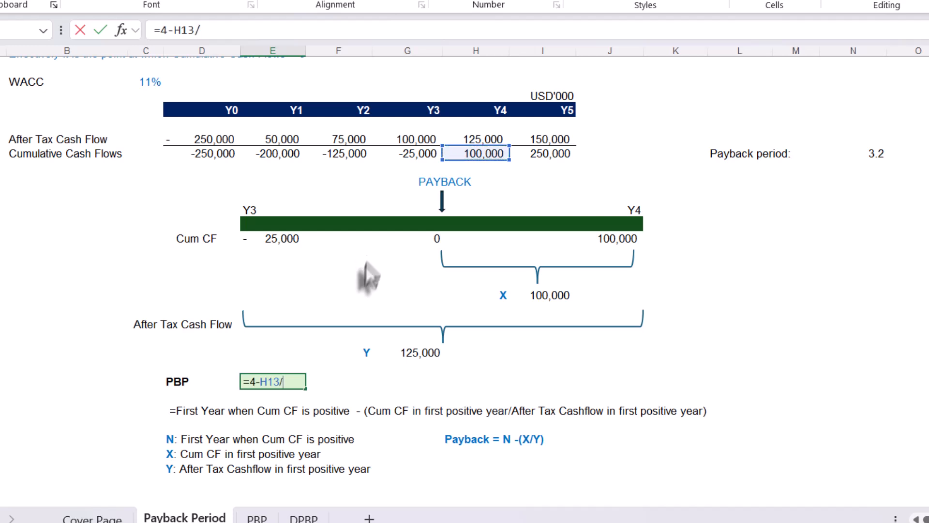
{"action": "left_click", "coordinate": [479, 140]}
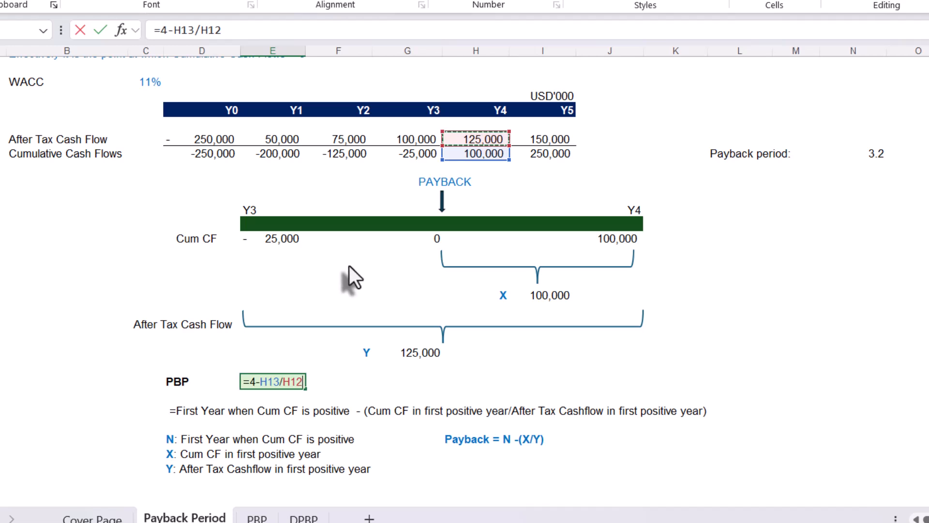
{"action": "key", "text": "Return"}
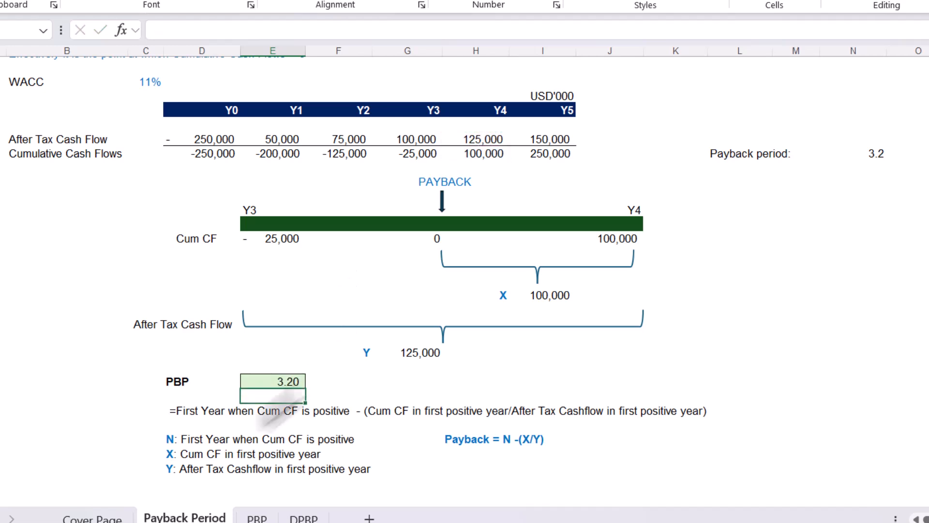
Compare the manual PBP calculation with the custom PBP function used for the payback period, checking its referenced cash flow range
{"action": "left_click", "coordinate": [272, 381]}
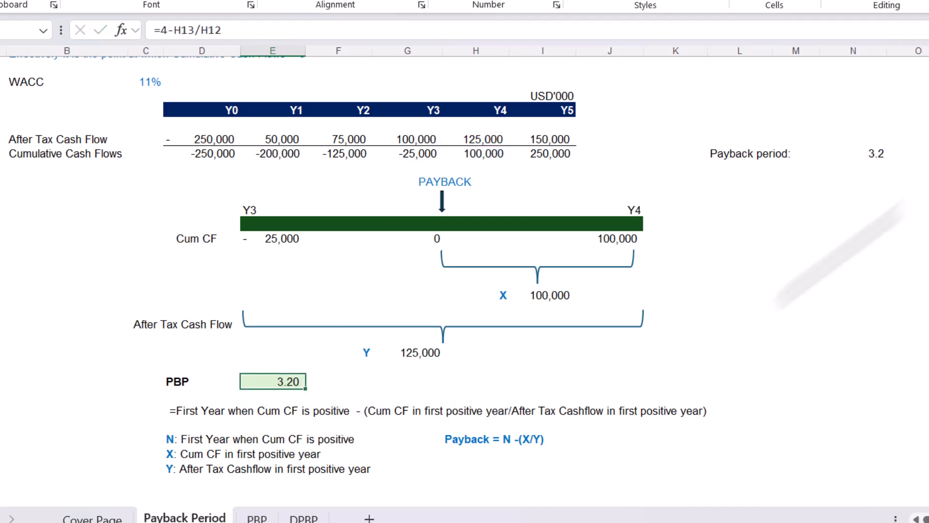
{"action": "left_click", "coordinate": [877, 154]}
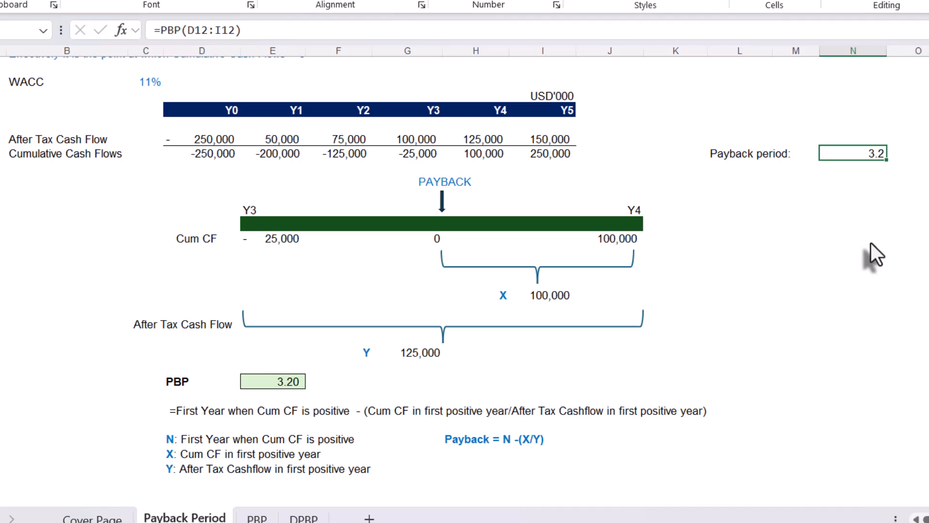
{"action": "double_click", "coordinate": [847, 152]}
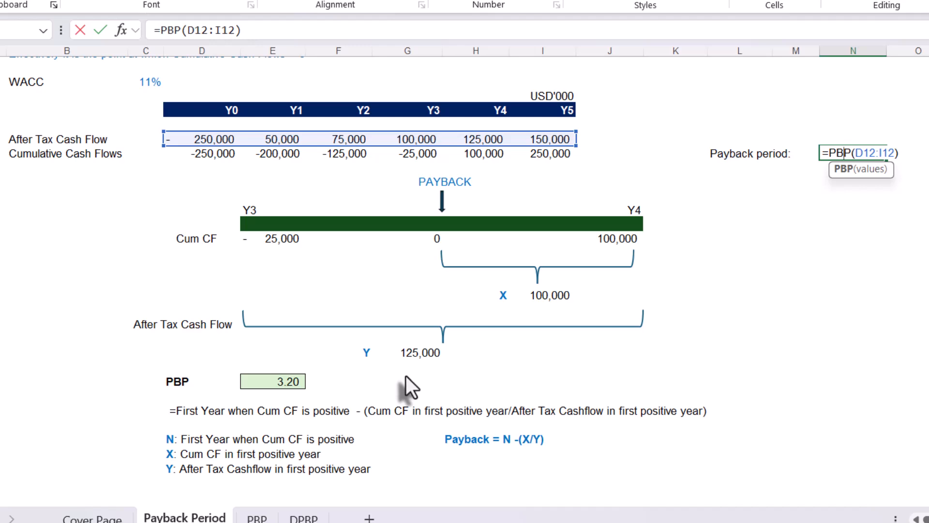
{"action": "key", "text": "ctrl+Return"}
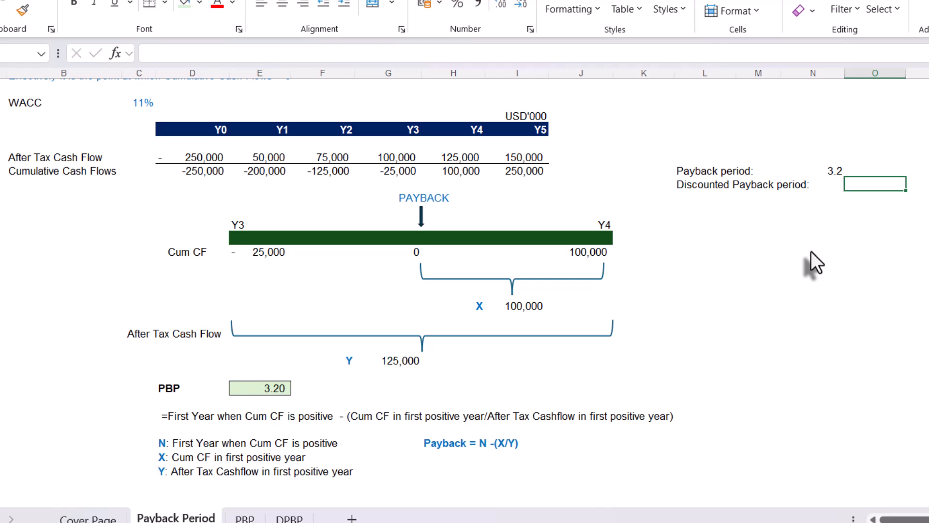
Calculate the discounted payback period with =DPBP(D12:I12,C8), using the after-tax cash flows and the WACC as the rate
{"action": "type", "text": "="}
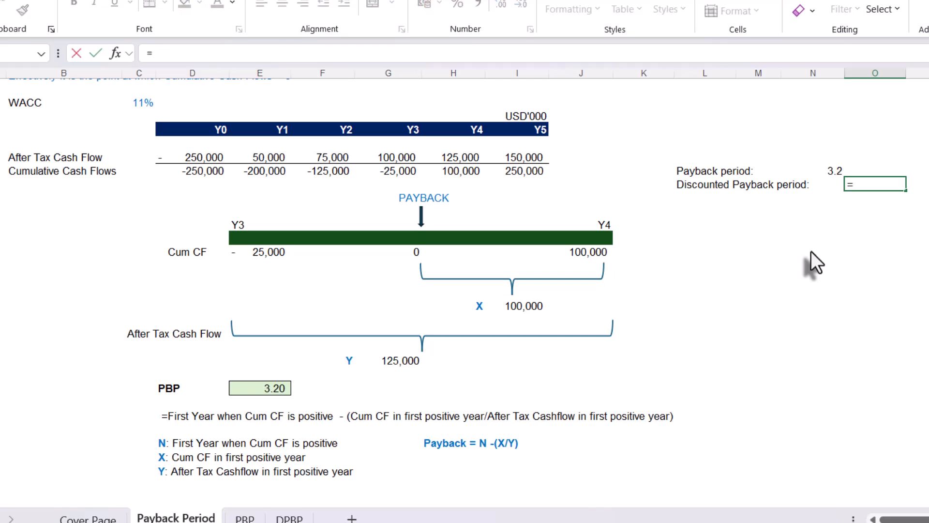
{"action": "type", "text": "dp"}
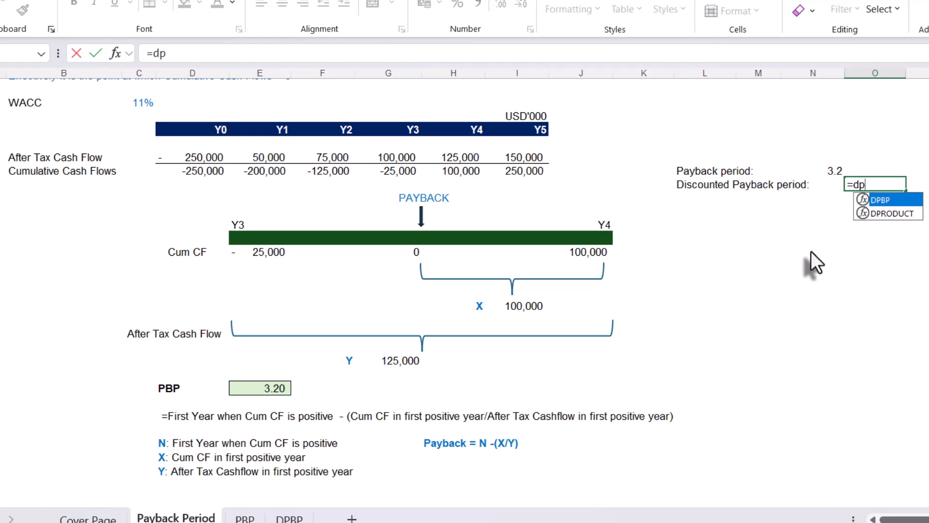
{"action": "key", "text": "Tab"}
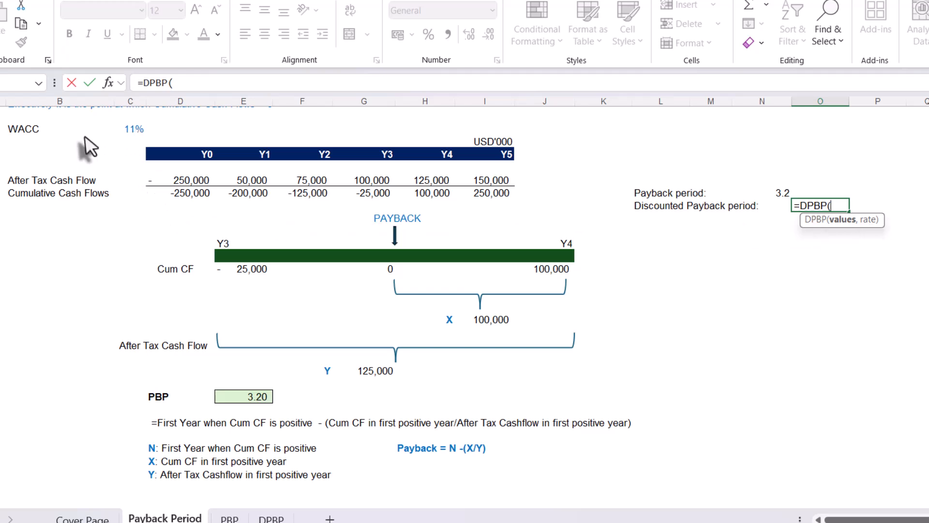
{"action": "scroll", "coordinate": [109, 145], "scroll_direction": "up", "scroll_amount": 1}
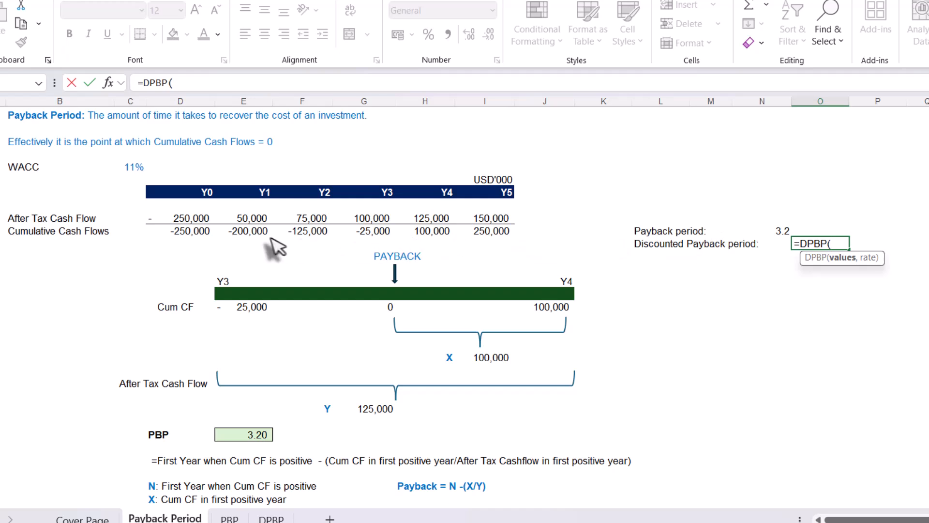
{"action": "left_click_drag", "start_coordinate": [196, 221], "coordinate": [480, 216]}
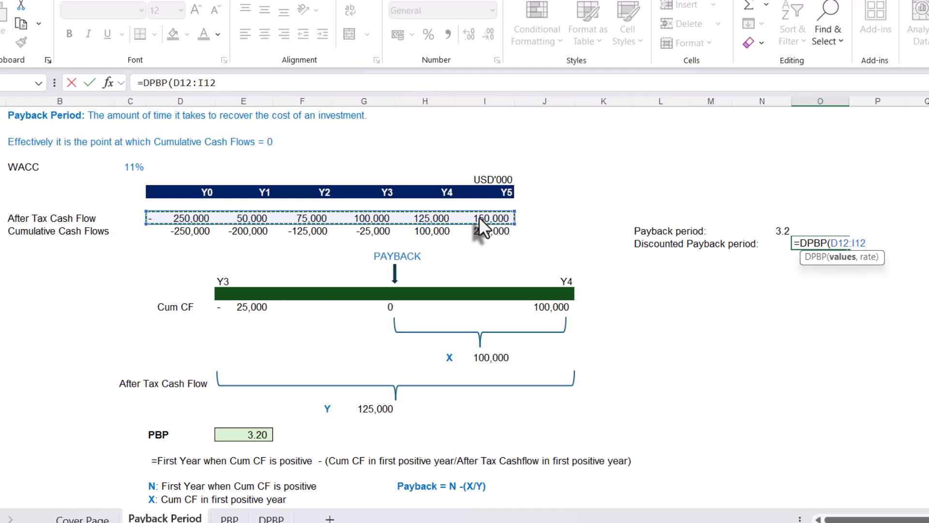
{"action": "type", "text": ","}
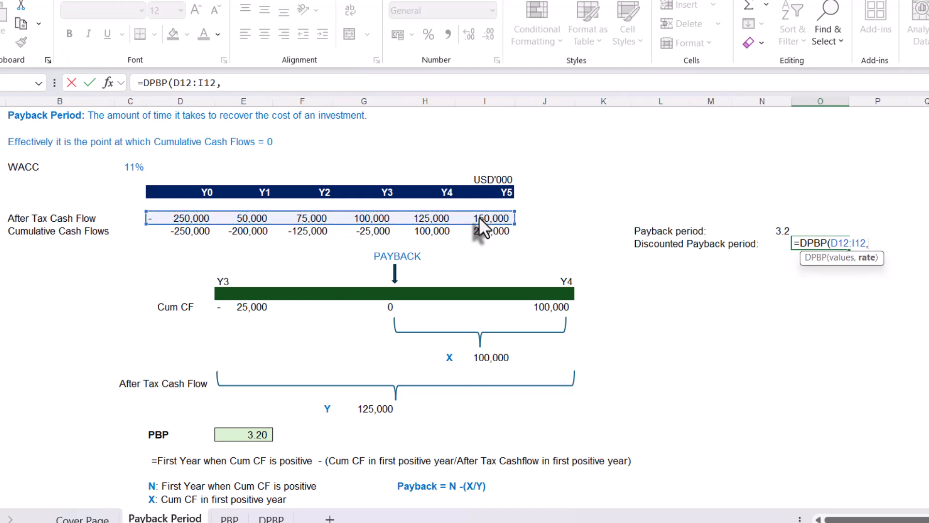
{"action": "left_click", "coordinate": [126, 167]}
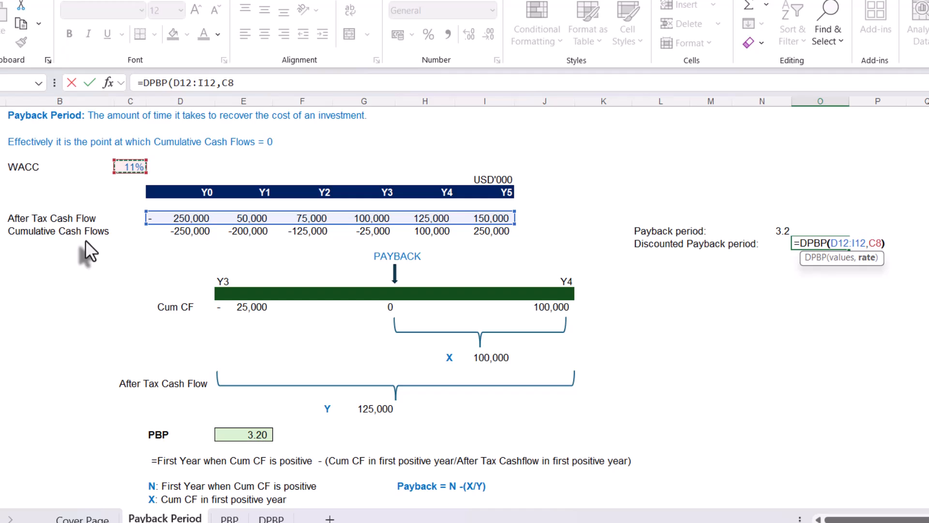
{"action": "type", "text": ")"}
{"action": "key", "text": "Return"}
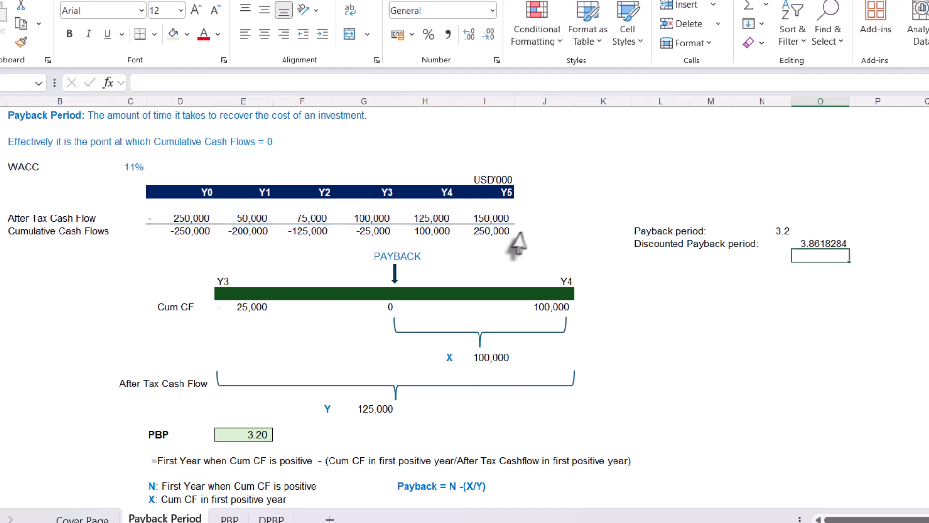
{"action": "left_click", "coordinate": [823, 244]}
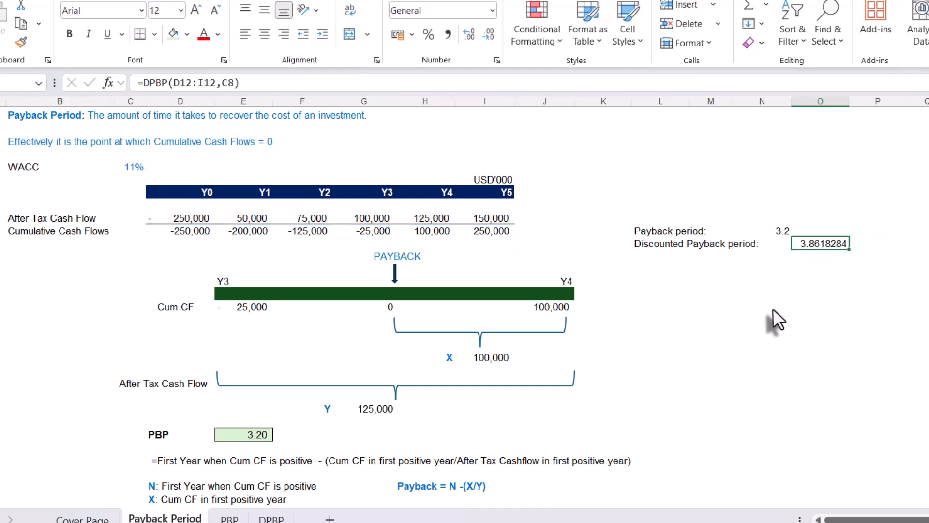
Format the discounted payback period result with the comma number style and one decimal place
{"action": "scroll", "coordinate": [773, 314], "scroll_direction": "up", "scroll_amount": 1}
{"action": "left_click", "coordinate": [448, 35]}
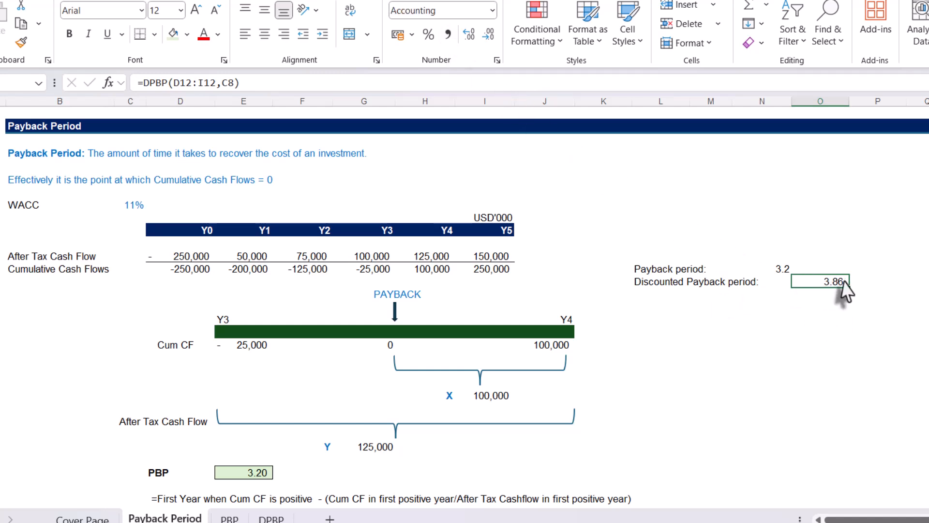
{"action": "left_click", "coordinate": [784, 270]}
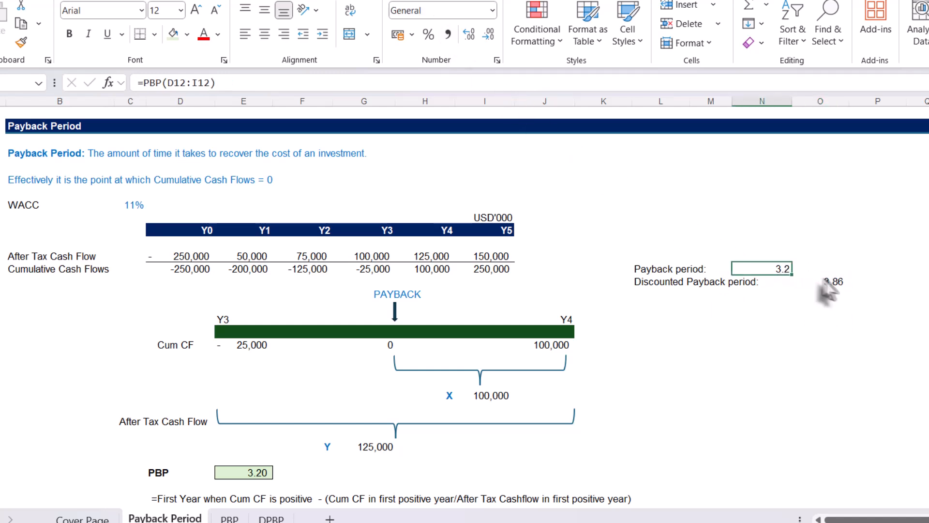
{"action": "left_click", "coordinate": [829, 282]}
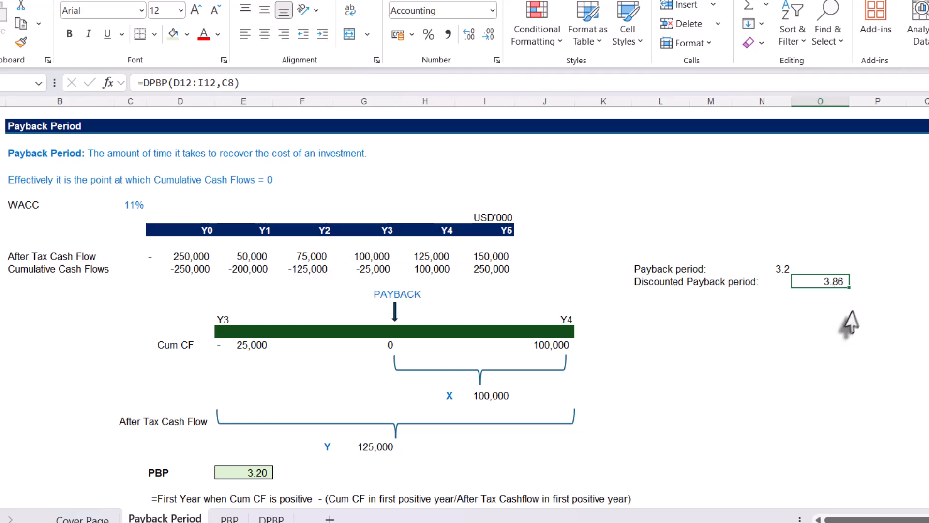
{"action": "left_click", "coordinate": [487, 35]}
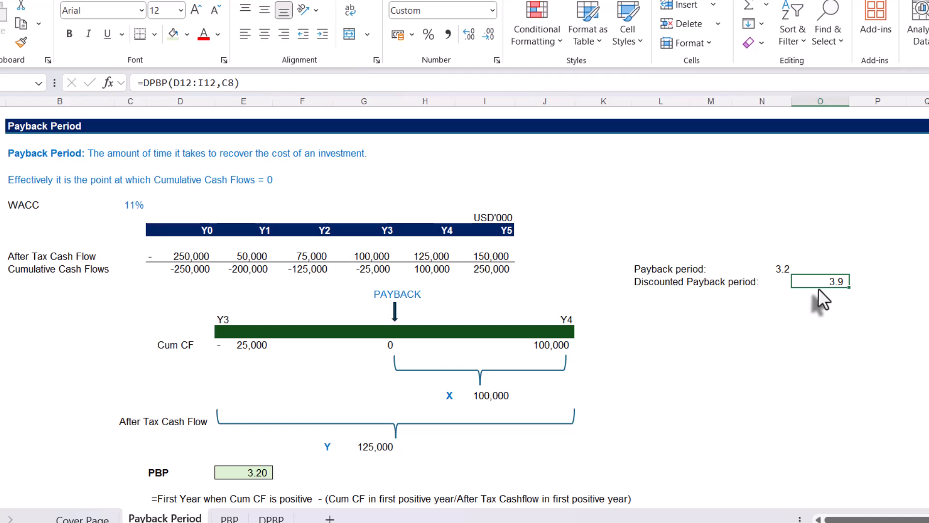
{"action": "left_click", "coordinate": [773, 343]}
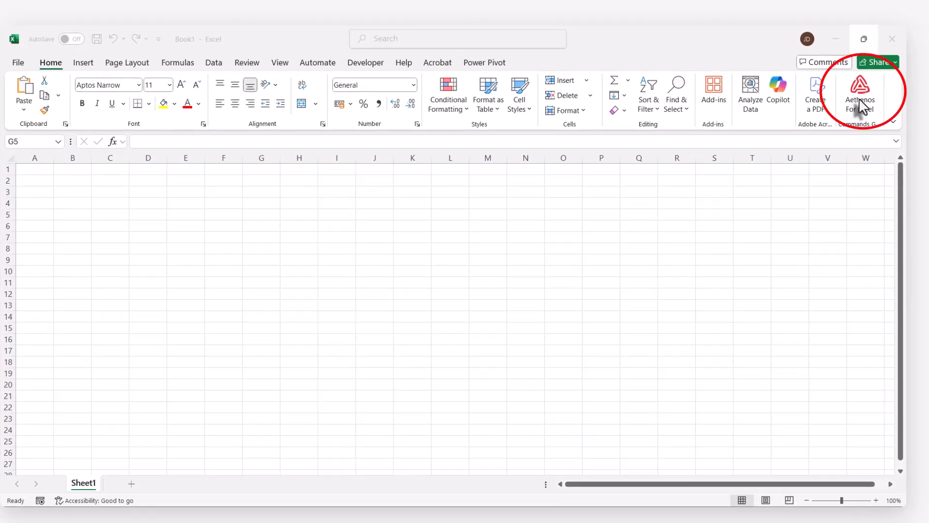
Launch the Aethenos for Excel add-in and continue the course "Excel Essentials (Demo Course for Excel Training App)" from the list of own courses
{"action": "left_click", "coordinate": [861, 101]}
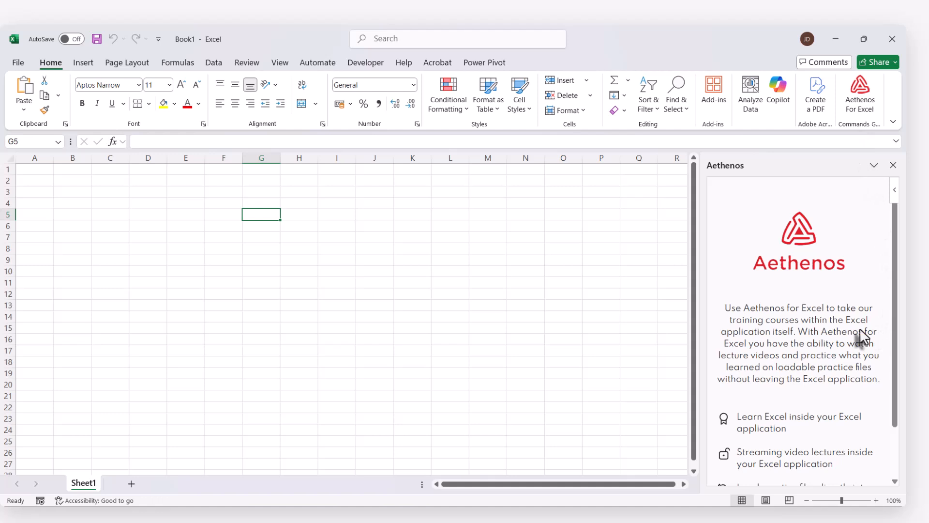
{"action": "scroll", "coordinate": [857, 324], "scroll_direction": "down", "scroll_amount": 2}
{"action": "left_click", "coordinate": [787, 469]}
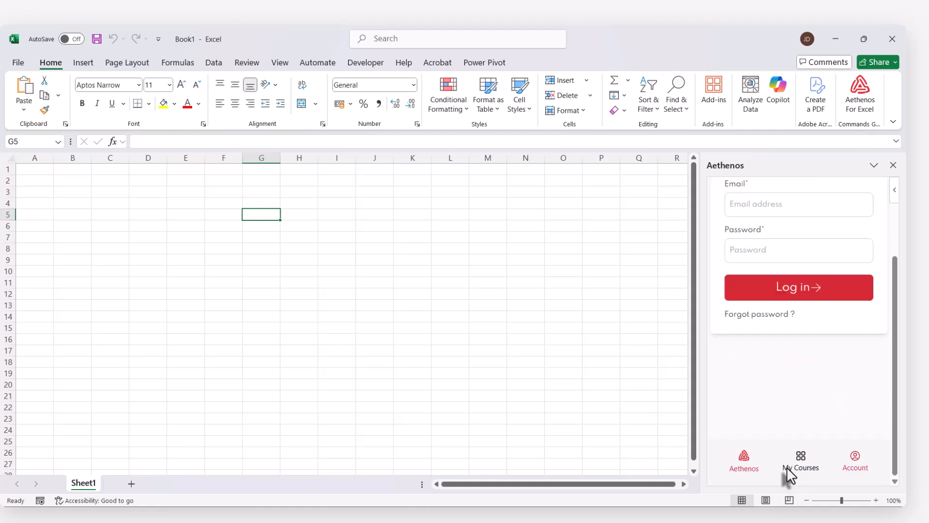
{"action": "left_click", "coordinate": [762, 385]}
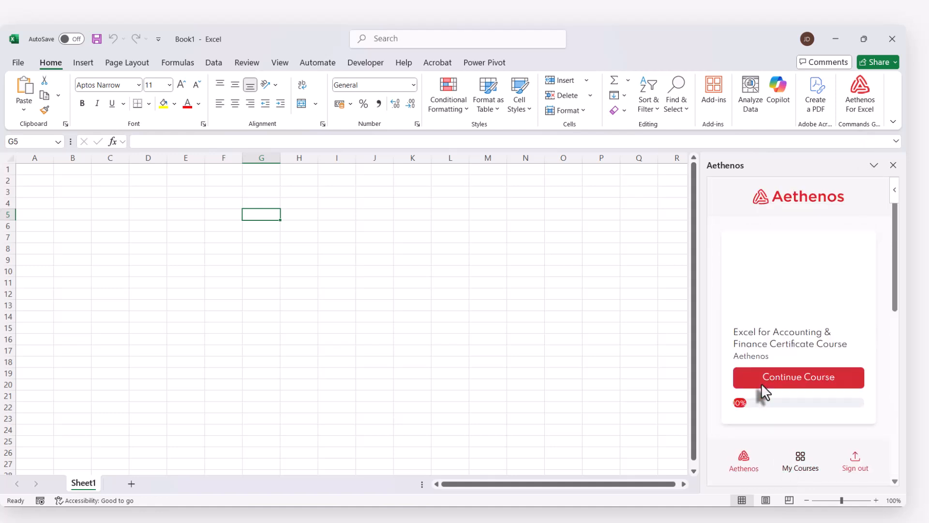
{"action": "scroll", "coordinate": [763, 387], "scroll_direction": "down", "scroll_amount": 8}
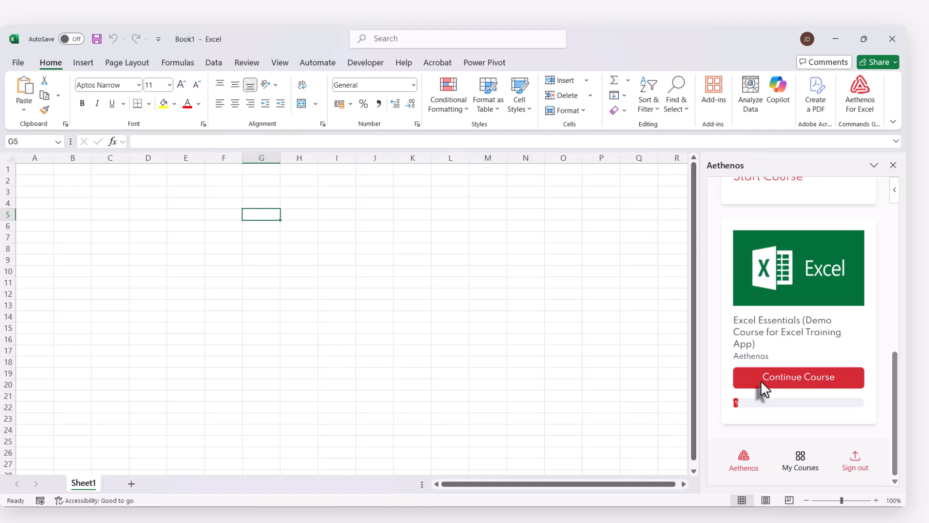
{"action": "left_click", "coordinate": [767, 375]}
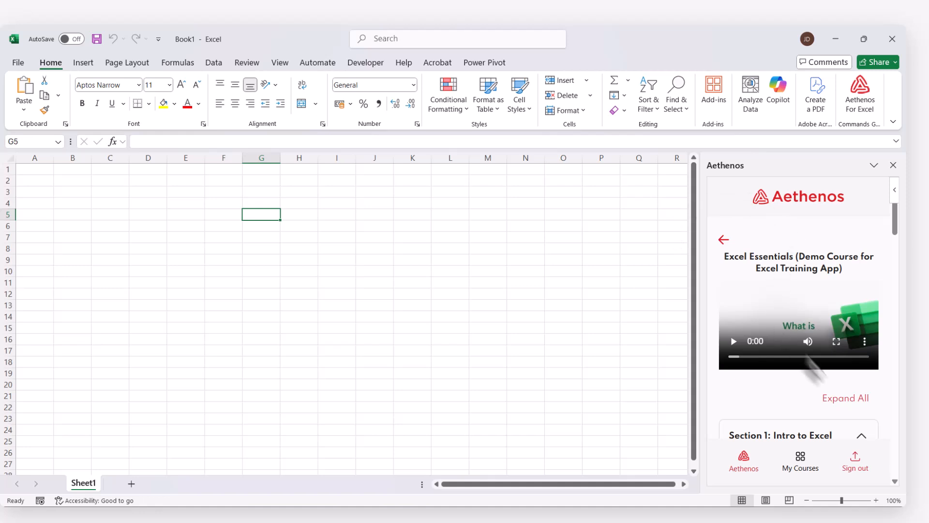
Load the Payback Period lesson's resource file "Payback Period_YT 09 10 25 Demo.xlsx" from Section 19: YouTube Lessons into the workbook
{"action": "scroll", "coordinate": [803, 387], "scroll_direction": "down", "scroll_amount": 15}
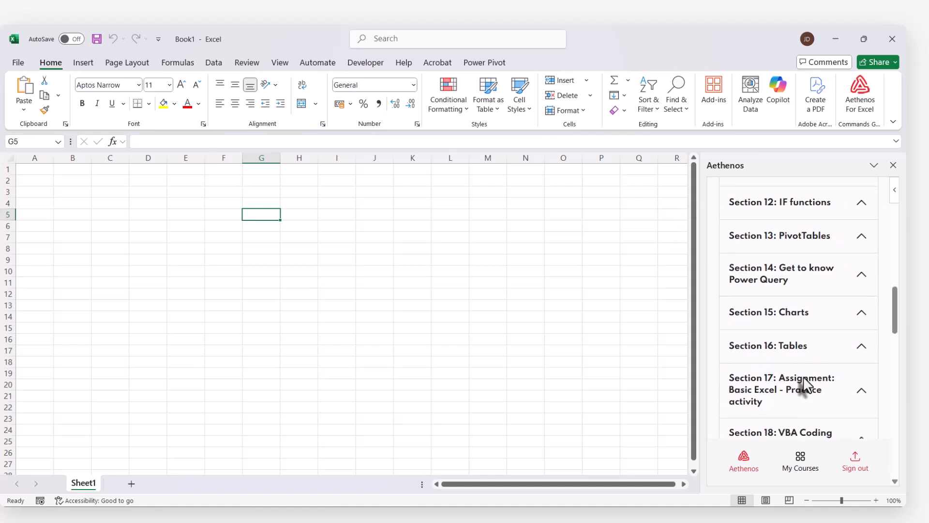
{"action": "scroll", "coordinate": [823, 368], "scroll_direction": "down", "scroll_amount": 2}
{"action": "left_click", "coordinate": [852, 311]}
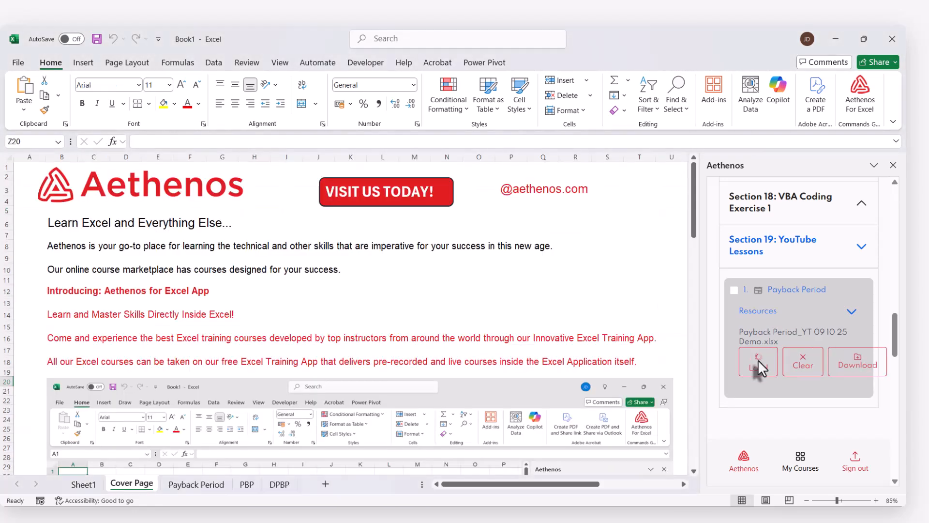
View the loaded Payback Period sheet, switch to the PBP sheet, and narrow the add-in pane to widen the worksheet area
{"action": "left_click", "coordinate": [207, 485]}
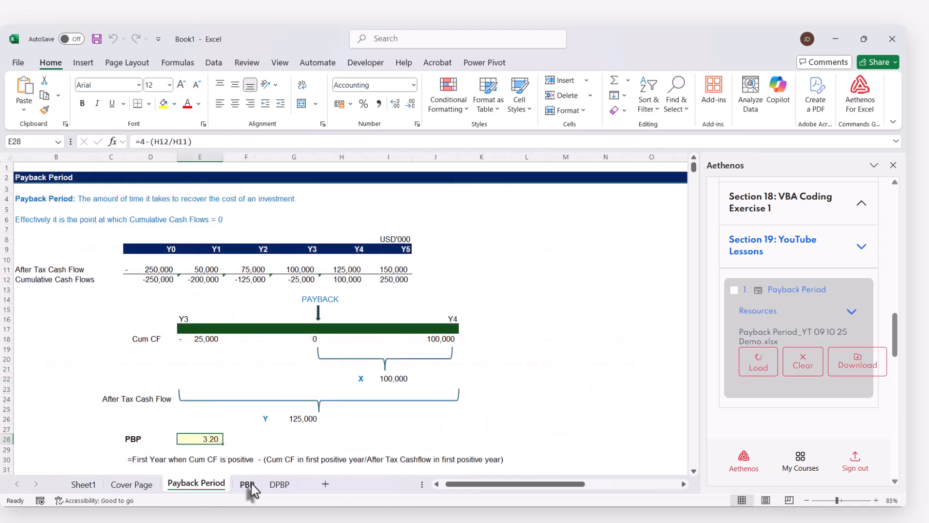
{"action": "left_click", "coordinate": [247, 485]}
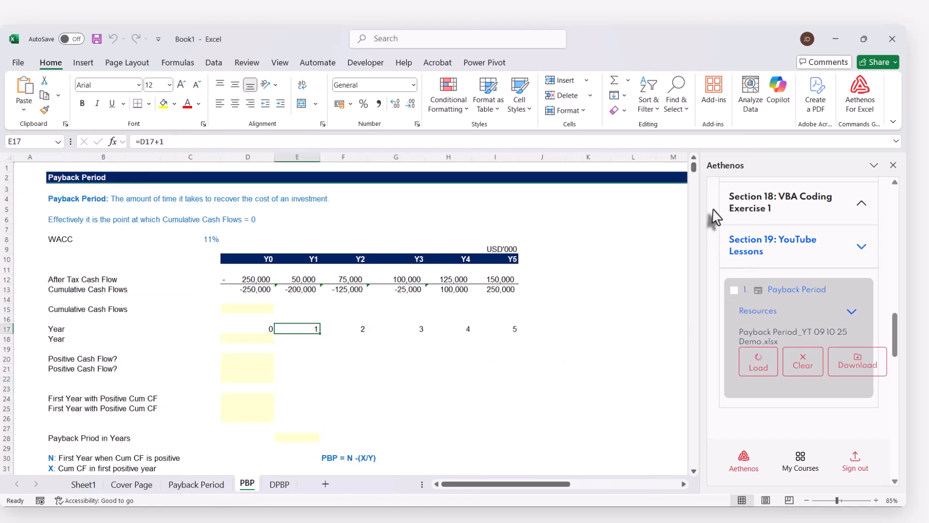
{"action": "left_click_drag", "start_coordinate": [695, 224], "coordinate": [889, 255]}
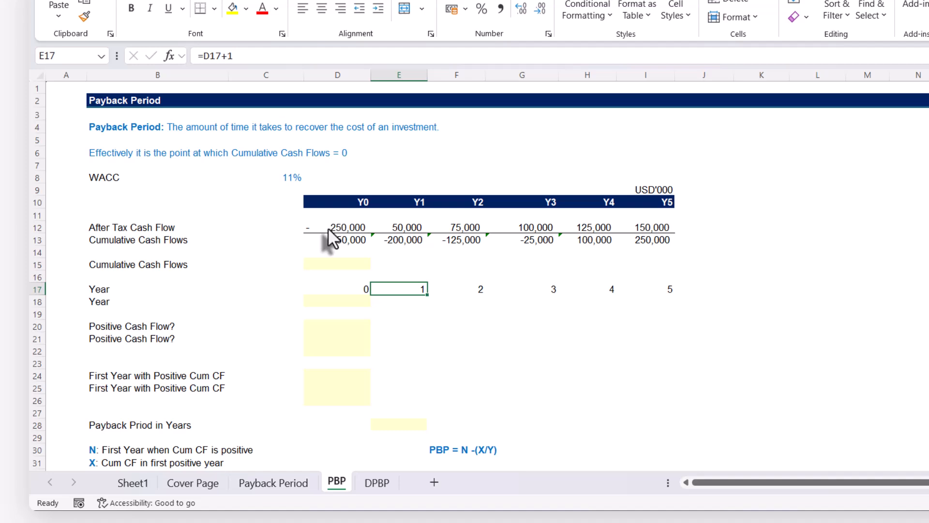
Examine the after-tax cash flows and the running SUM formulas behind the Y0, Y1 and Y2 cumulative cash flows in row 13
{"action": "left_click", "coordinate": [328, 228]}
{"action": "left_click", "coordinate": [642, 226]}
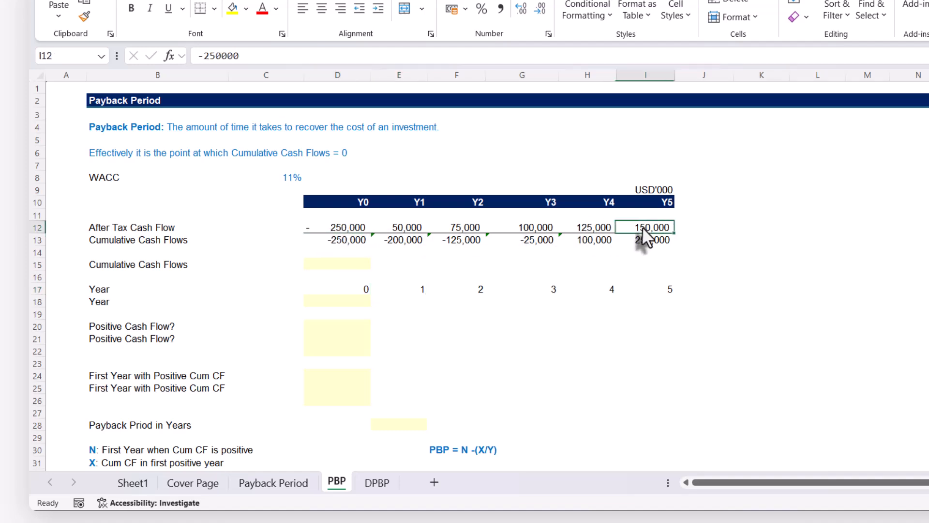
{"action": "left_click", "coordinate": [335, 241]}
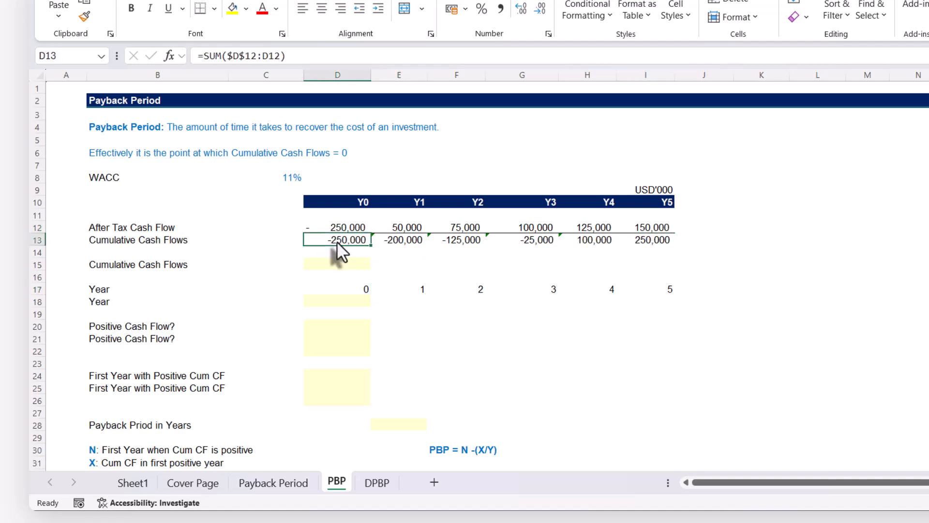
{"action": "left_click", "coordinate": [390, 239]}
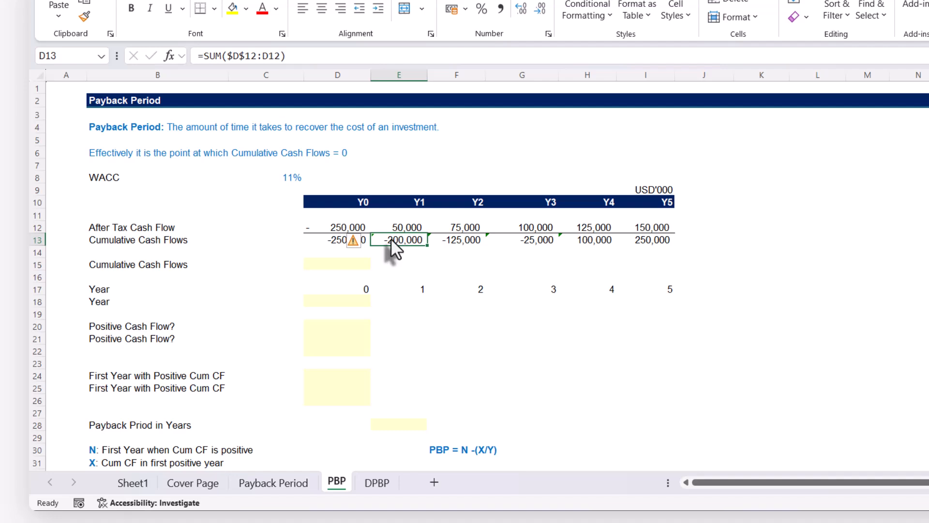
{"action": "double_click", "coordinate": [390, 239]}
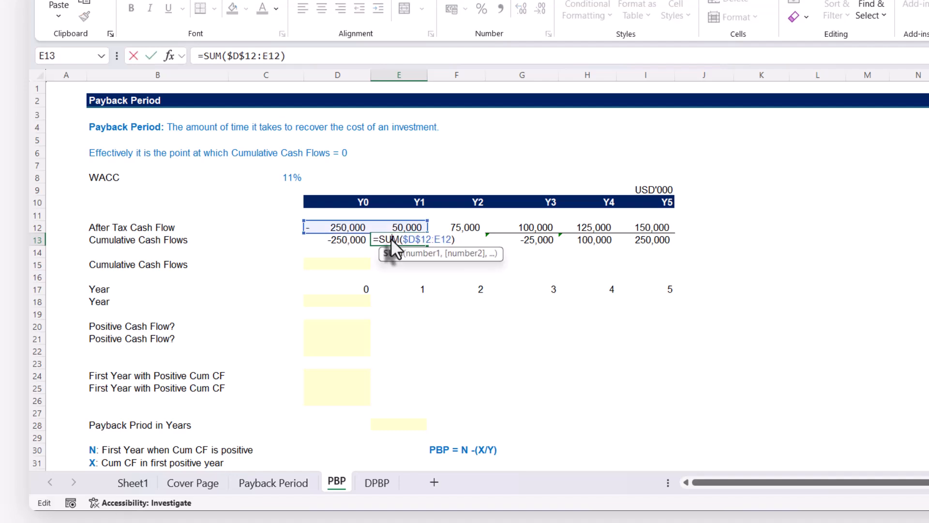
{"action": "key", "text": "ctrl+Return"}
{"action": "left_click", "coordinate": [469, 240]}
{"action": "double_click", "coordinate": [470, 239]}
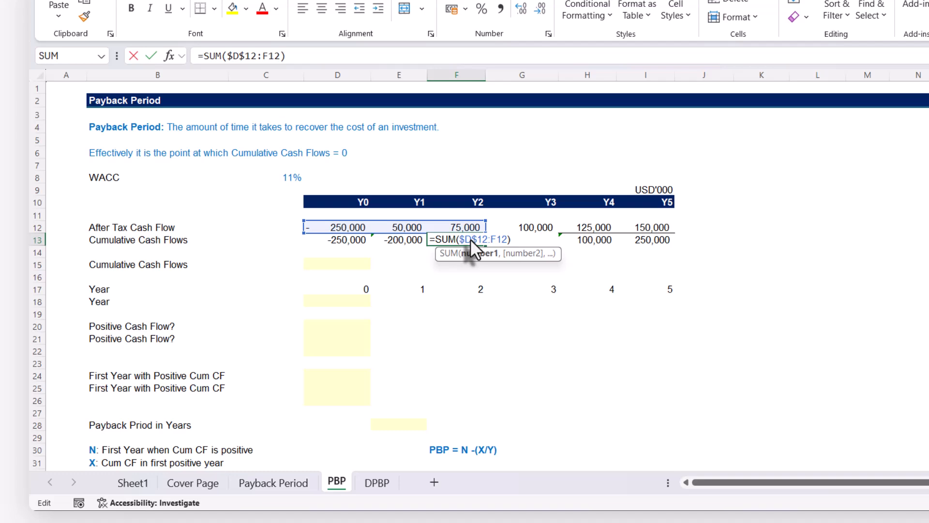
{"action": "key", "text": "Escape"}
{"action": "left_click", "coordinate": [535, 239]}
{"action": "left_click", "coordinate": [471, 260]}
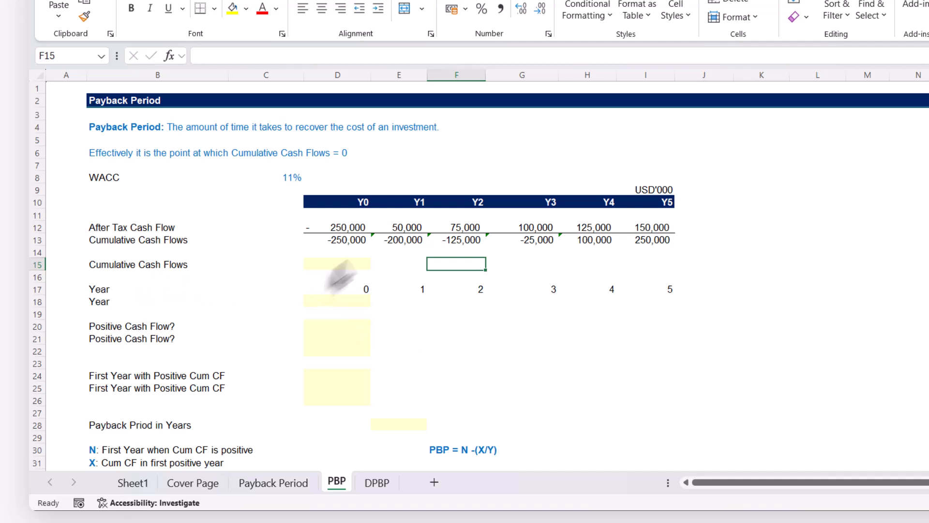
{"action": "left_click", "coordinate": [342, 241]}
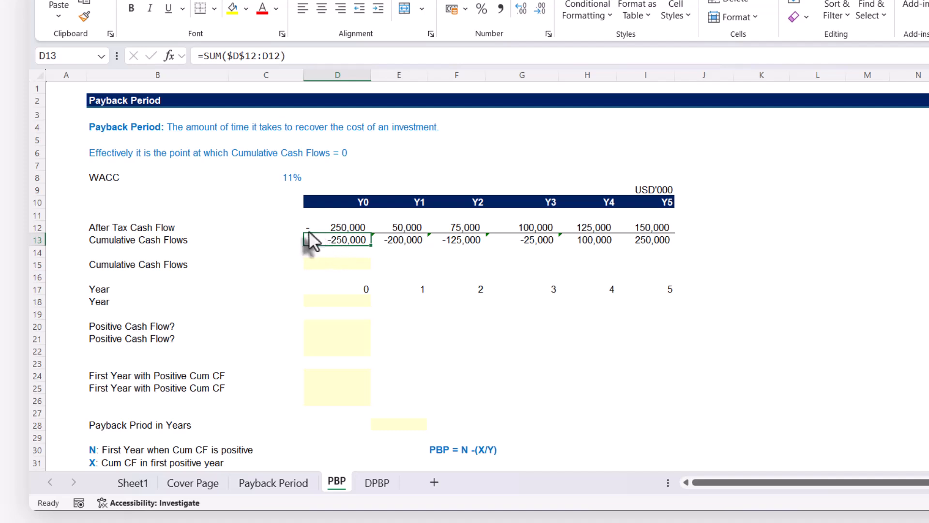
Calculate the cumulative cash flows as a spilled array in D15 with =SCAN(0,D12:I12,SUM)
{"action": "left_click", "coordinate": [335, 264]}
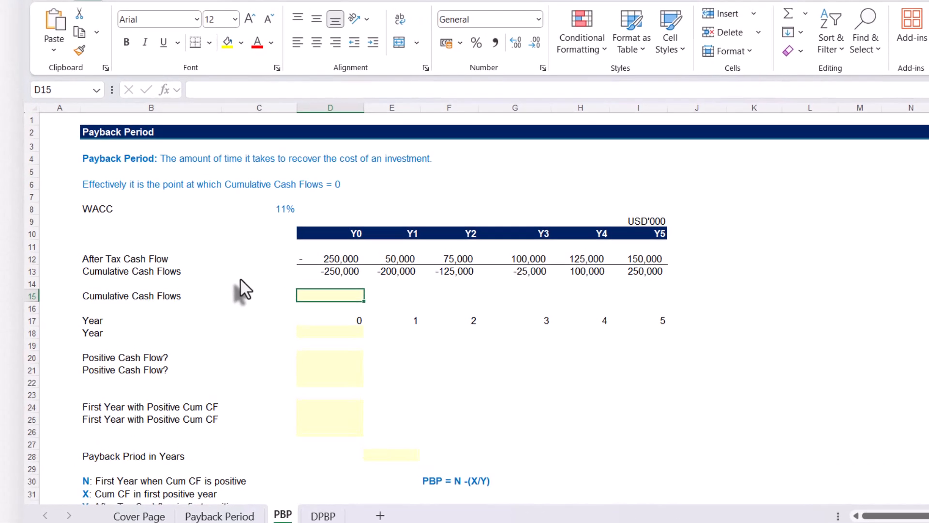
{"action": "type", "text": "=sc"}
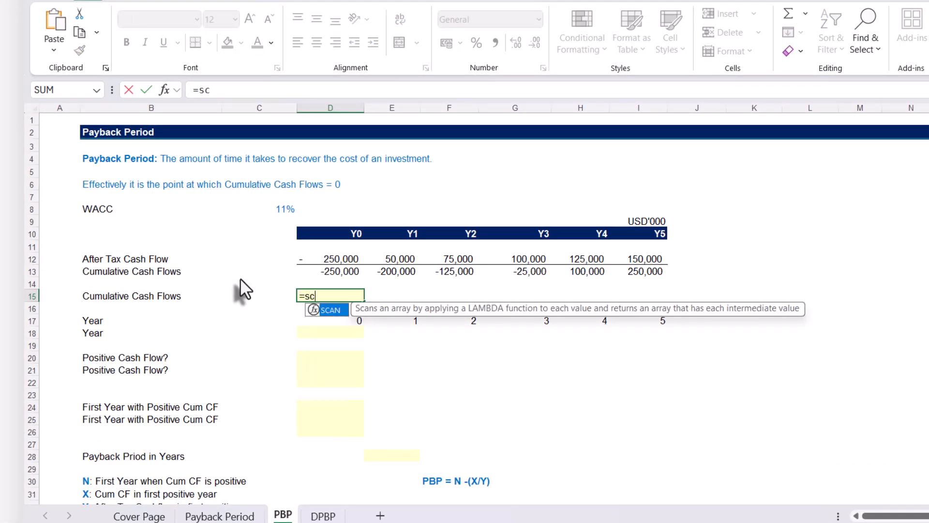
{"action": "key", "text": "Tab"}
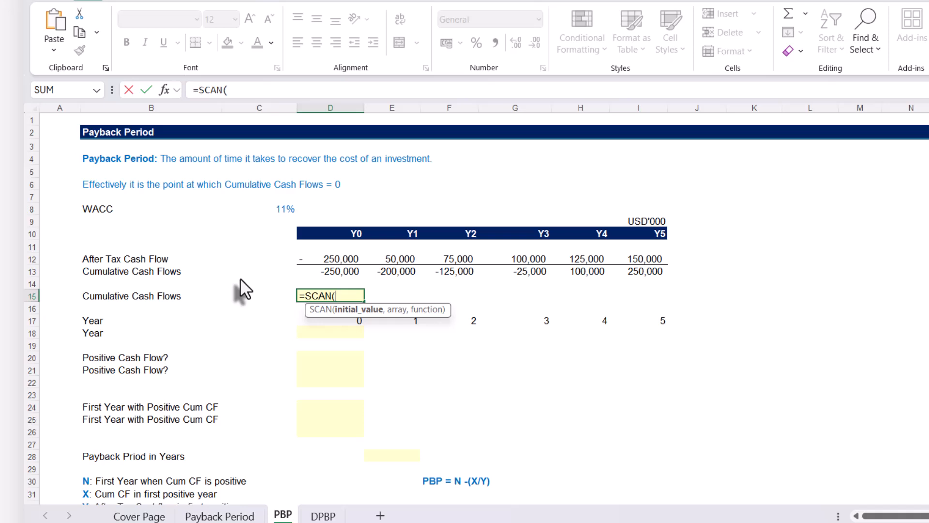
{"action": "type", "text": "0,"}
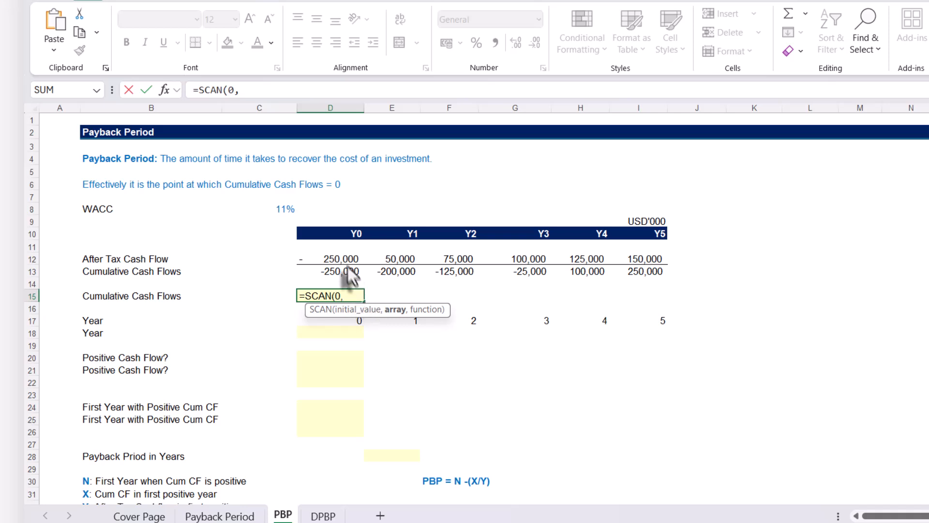
{"action": "left_click_drag", "start_coordinate": [333, 264], "coordinate": [626, 260]}
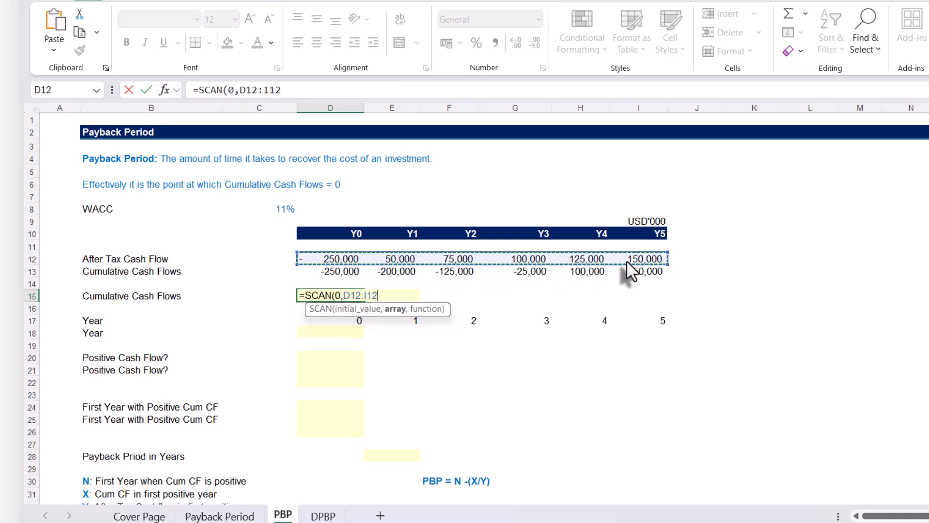
{"action": "type", "text": ","}
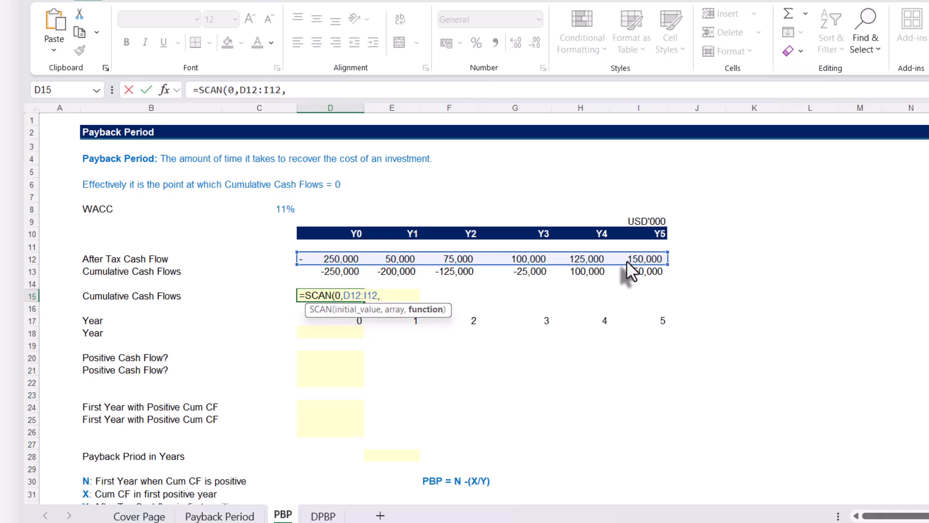
{"action": "type", "text": "SUM)"}
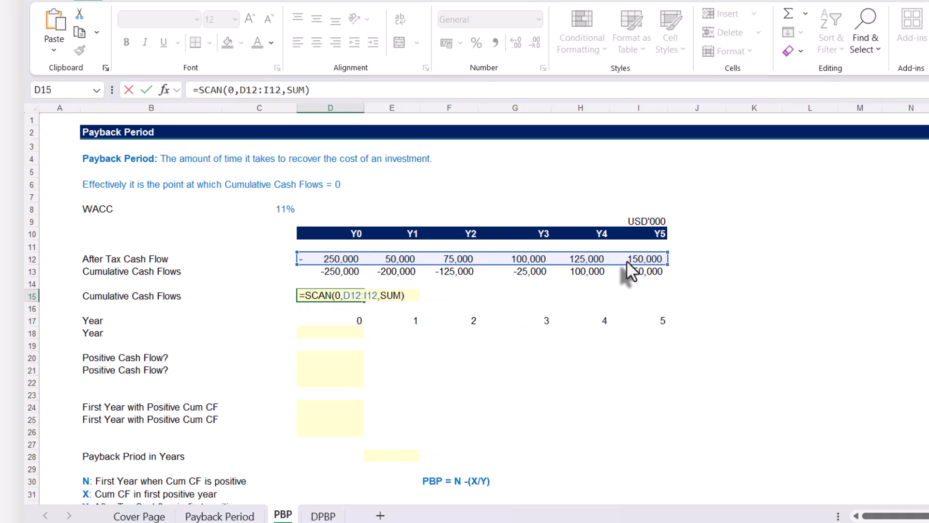
{"action": "key", "text": "Return"}
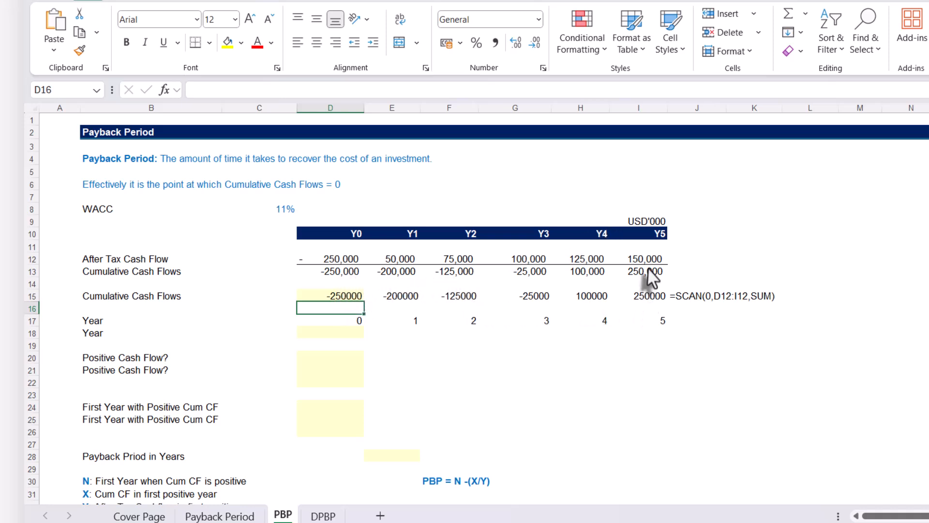
Compare the SUM formula in D13 with the SCAN formula in D15, checking SCAN's array argument
{"action": "double_click", "coordinate": [338, 271]}
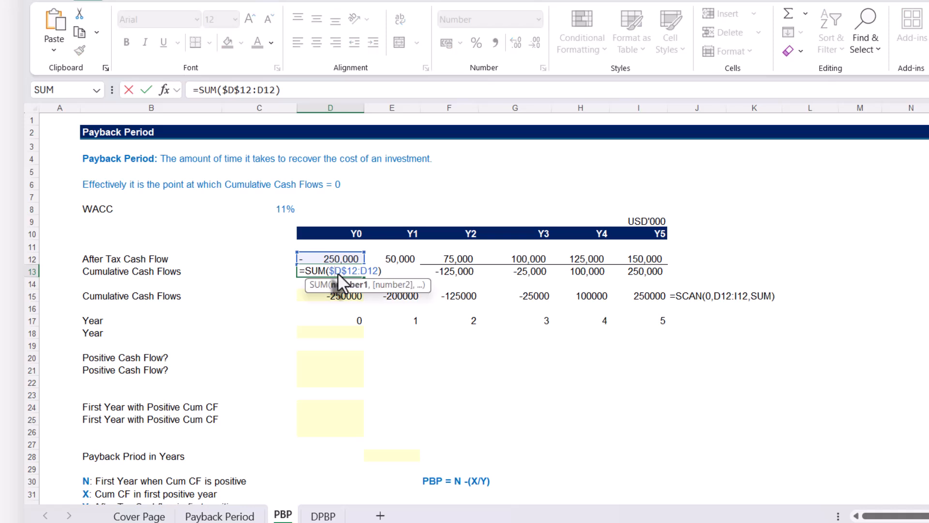
{"action": "key", "text": "Escape"}
{"action": "left_click", "coordinate": [329, 296]}
{"action": "double_click", "coordinate": [329, 295]}
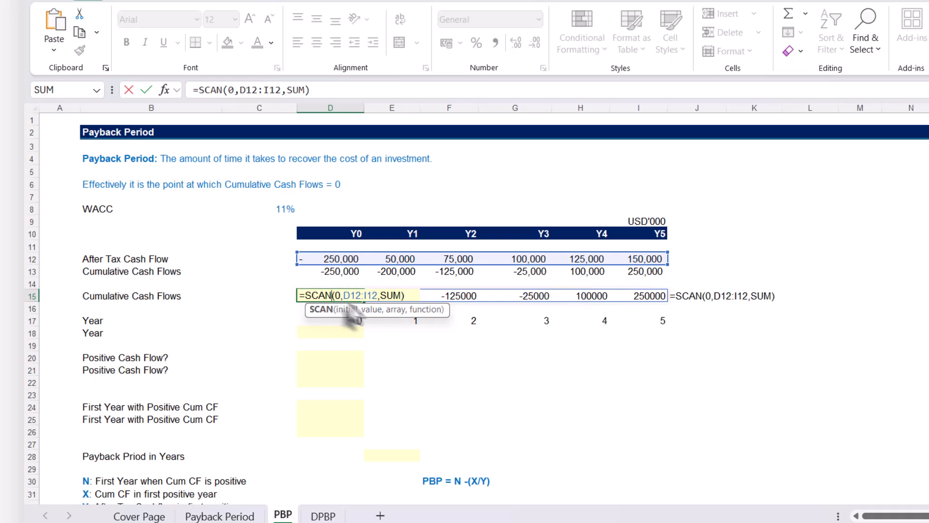
{"action": "left_click", "coordinate": [398, 310]}
{"action": "mouse_move", "coordinate": [357, 297]}
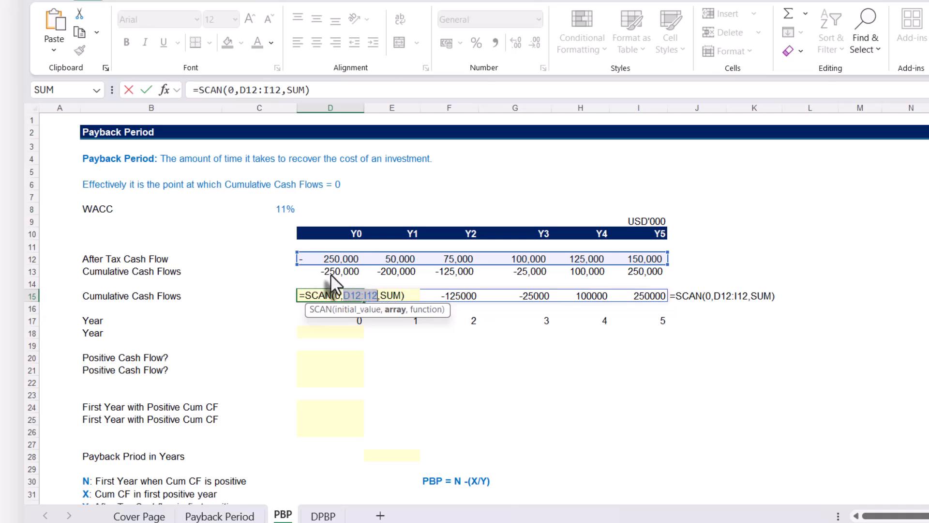
{"action": "key", "text": "ctrl+Return"}
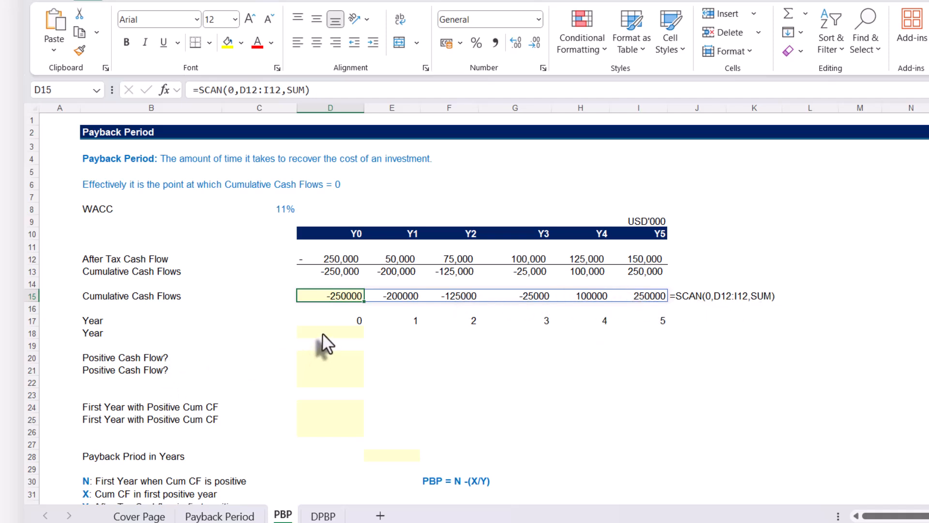
Examine the starting year in D17 and the add-one formulas behind the following years in row 17, through Y5
{"action": "left_click", "coordinate": [339, 323]}
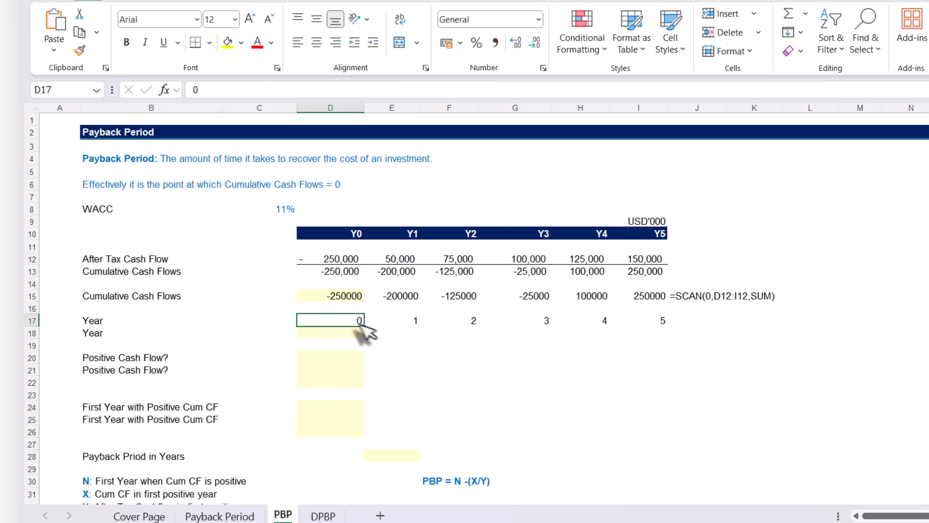
{"action": "left_click", "coordinate": [384, 321]}
{"action": "double_click", "coordinate": [384, 323]}
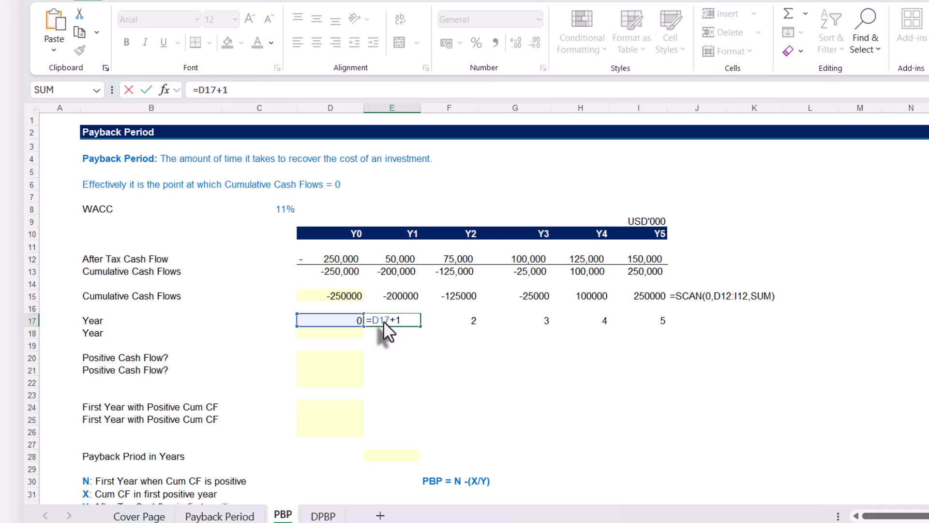
{"action": "key", "text": "ctrl+Return"}
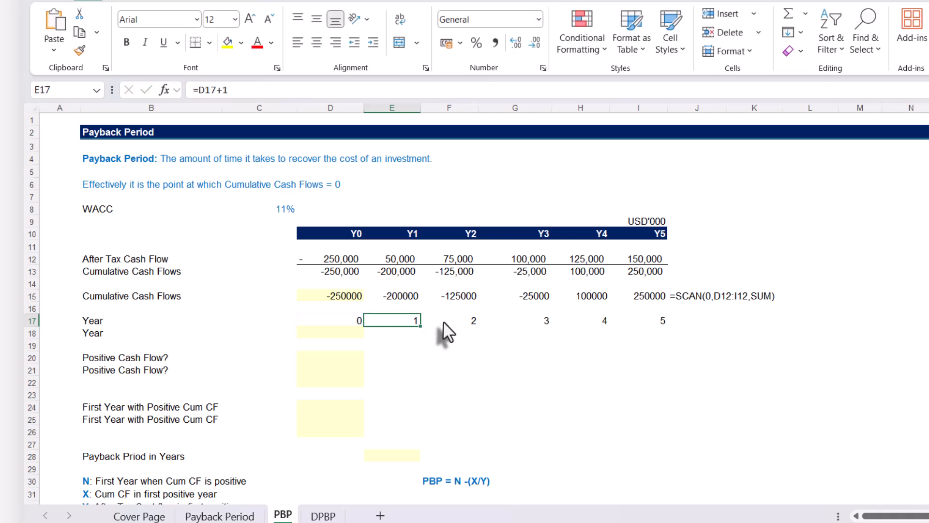
{"action": "left_click", "coordinate": [443, 321]}
{"action": "key", "text": "F2"}
{"action": "key", "text": "ctrl+Return"}
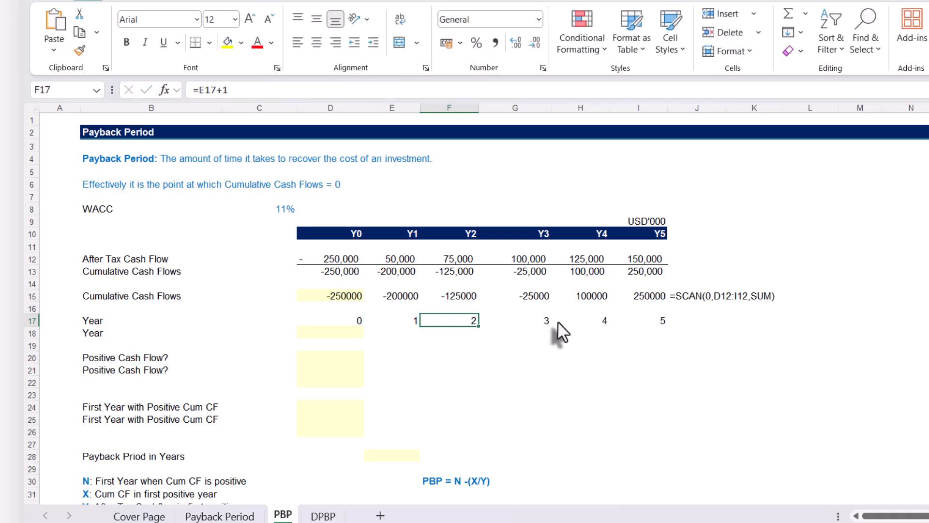
{"action": "left_click", "coordinate": [673, 324]}
{"action": "left_click", "coordinate": [656, 323]}
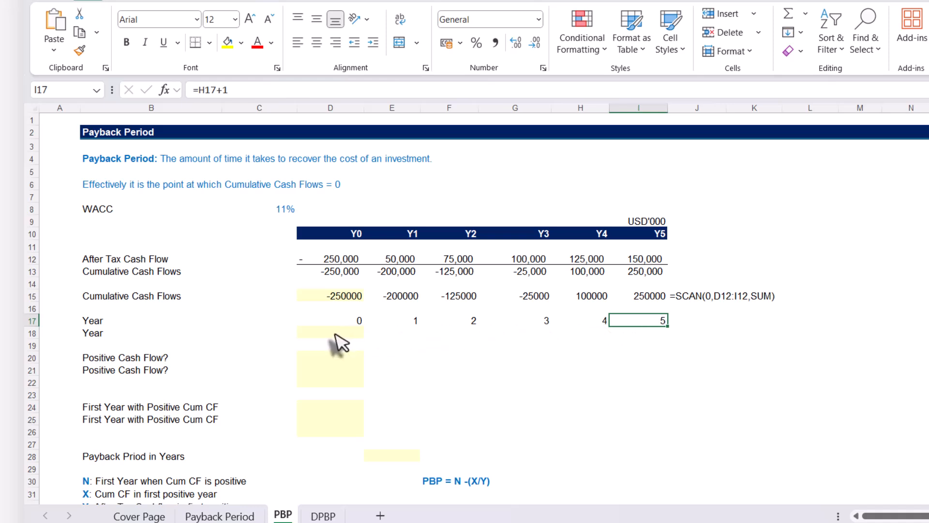
Generate the year numbers as a spilled array in D18 with =SEQUENCE(1,COUNT(D12:I12),0,1)
{"action": "left_click", "coordinate": [335, 332]}
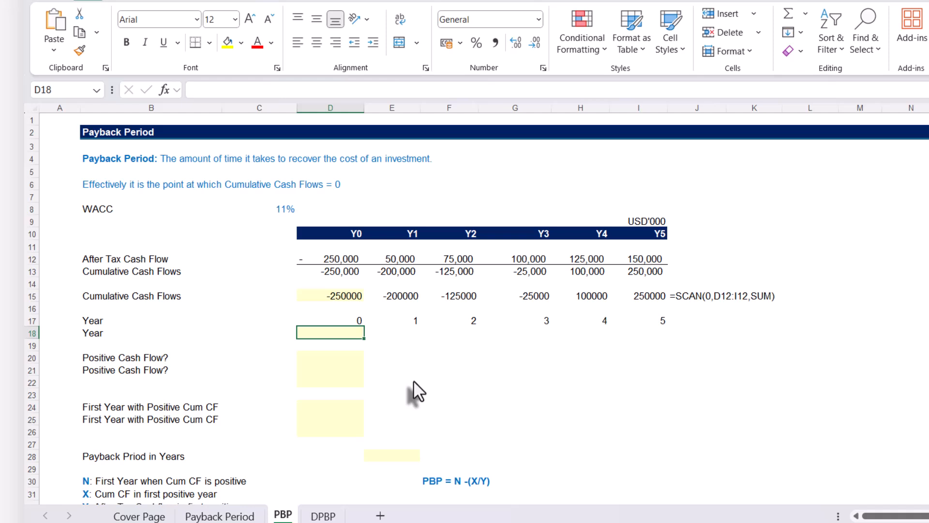
{"action": "type", "text": "=s"}
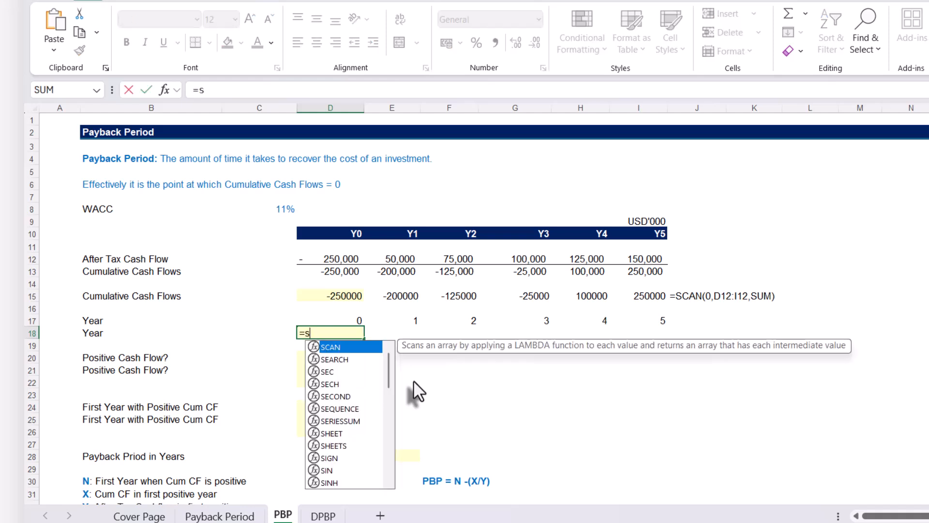
{"action": "type", "text": "eq"}
{"action": "key", "text": "Tab"}
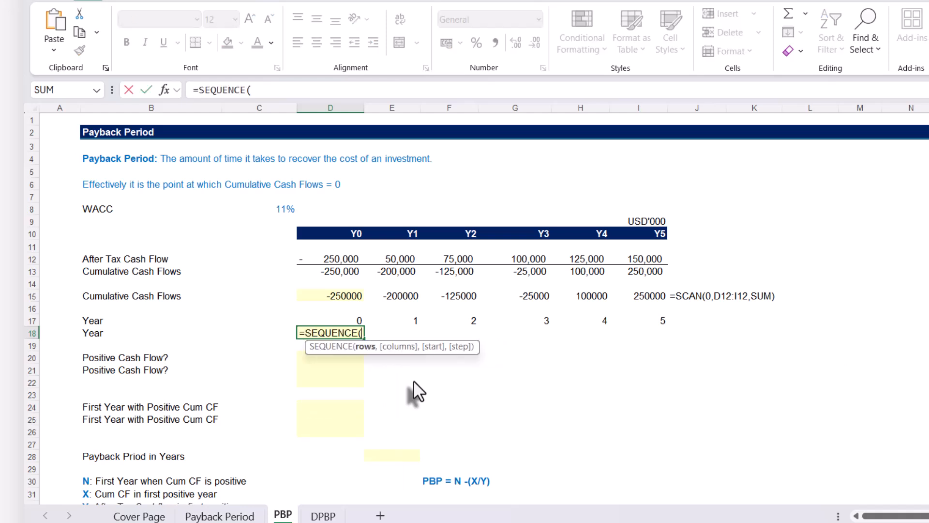
{"action": "type", "text": "1,"}
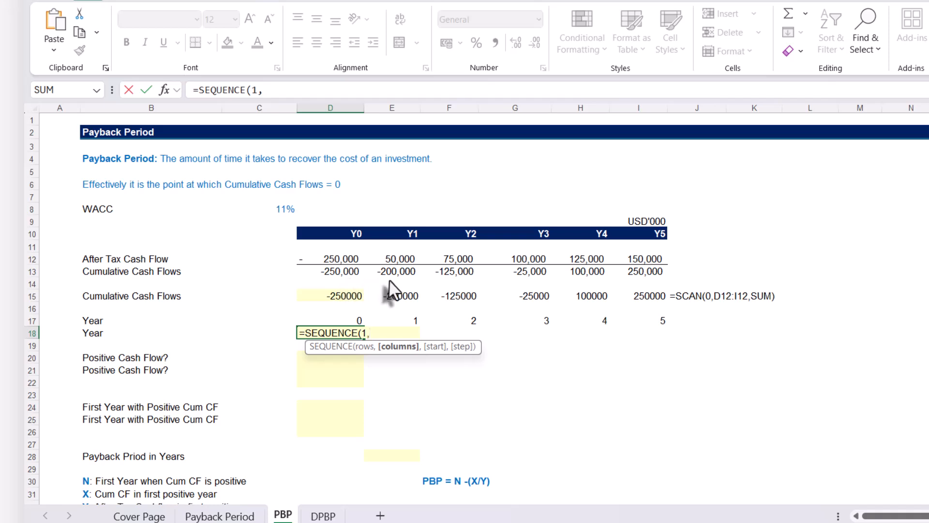
{"action": "type", "text": "count"}
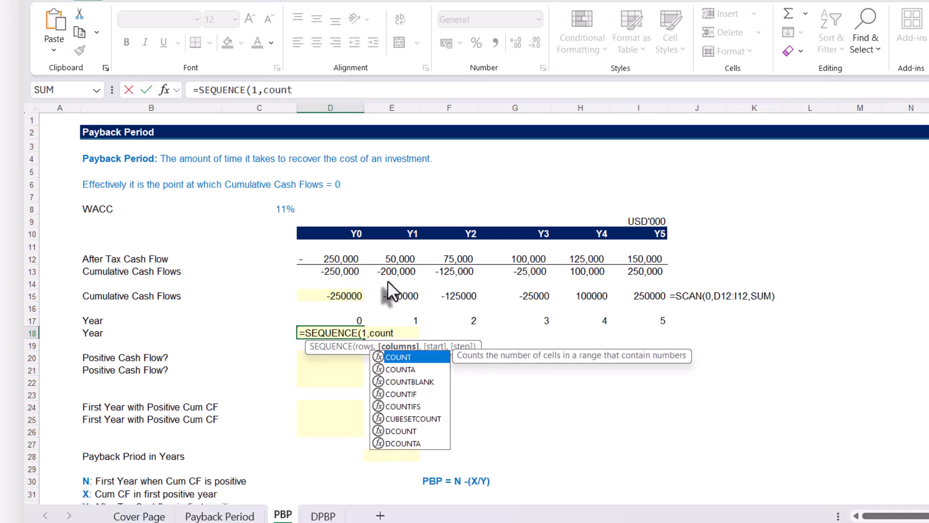
{"action": "key", "text": "Tab"}
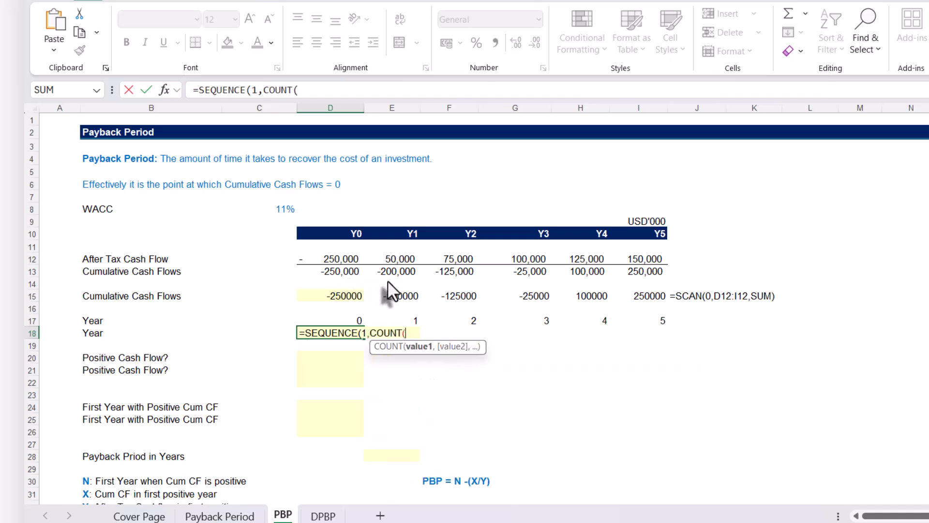
{"action": "left_click_drag", "start_coordinate": [327, 266], "coordinate": [663, 271]}
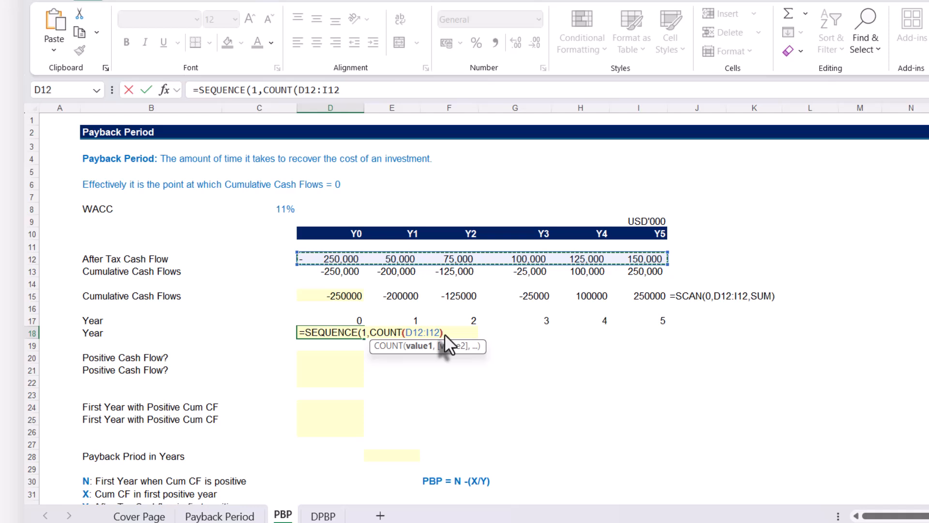
{"action": "type", "text": ")"}
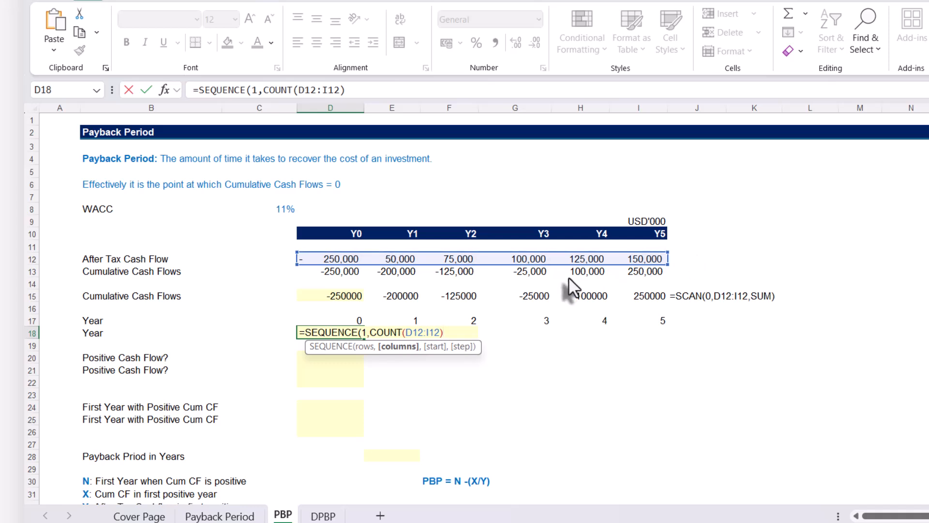
{"action": "type", "text": ",0"}
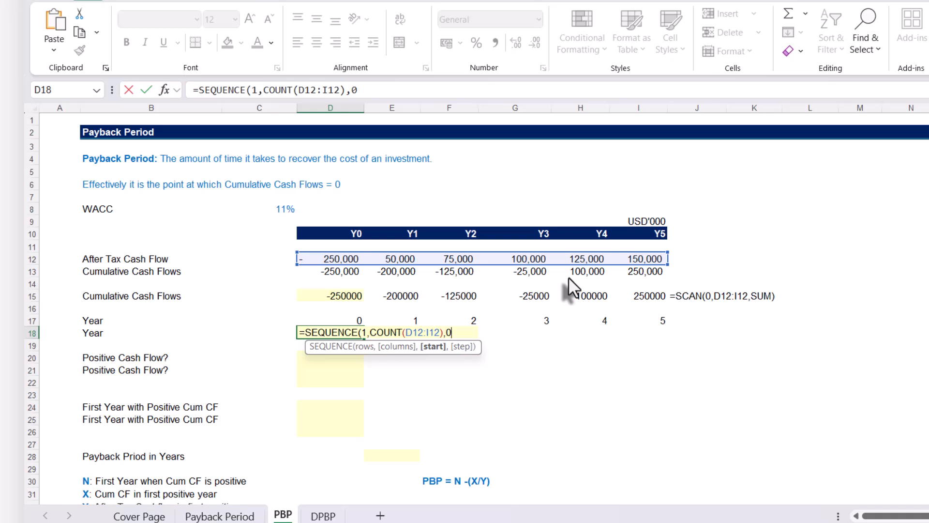
{"action": "type", "text": ",1)"}
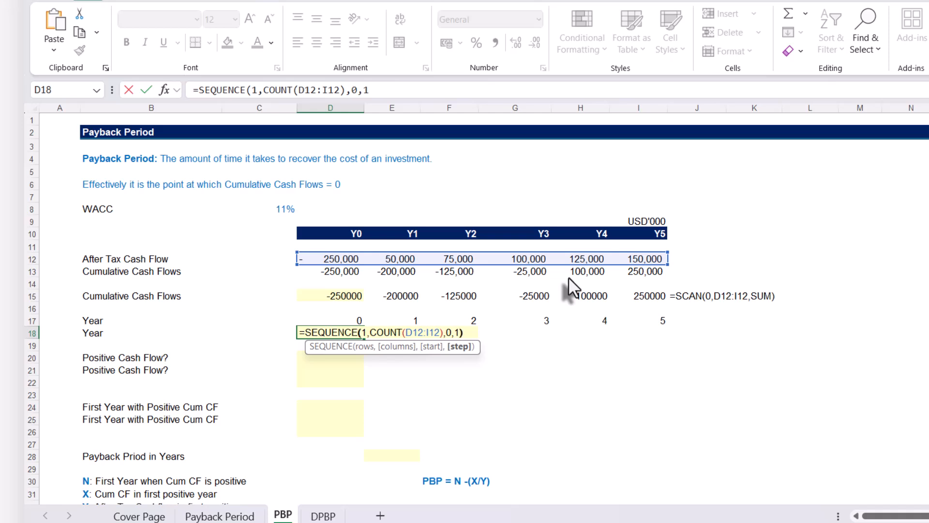
{"action": "key", "text": "Return"}
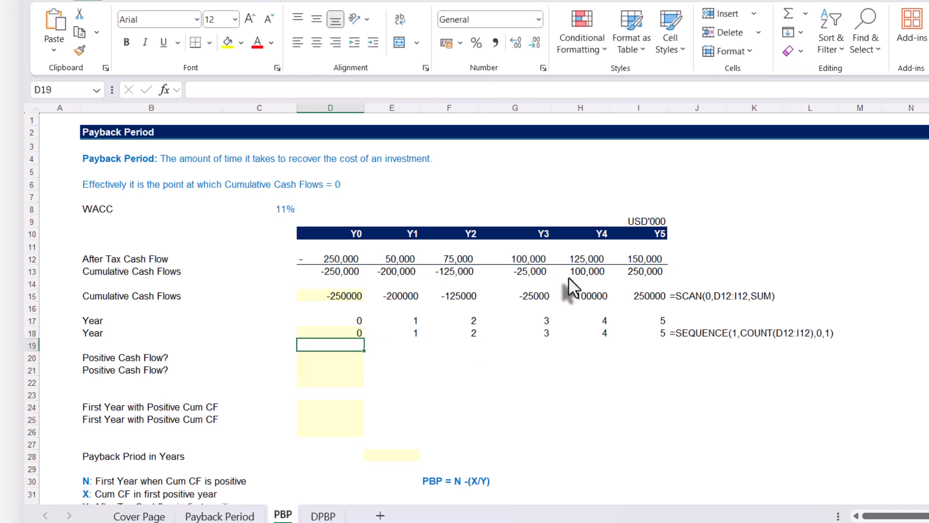
{"action": "left_click", "coordinate": [351, 334]}
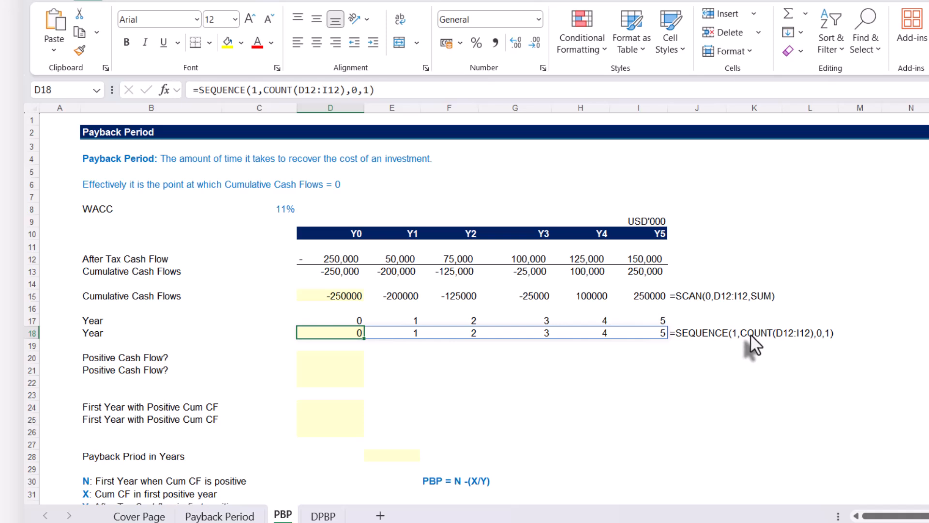
Test whether the Y0 cumulative cash flow is positive by entering =D13>0 in D20
{"action": "left_click", "coordinate": [332, 358]}
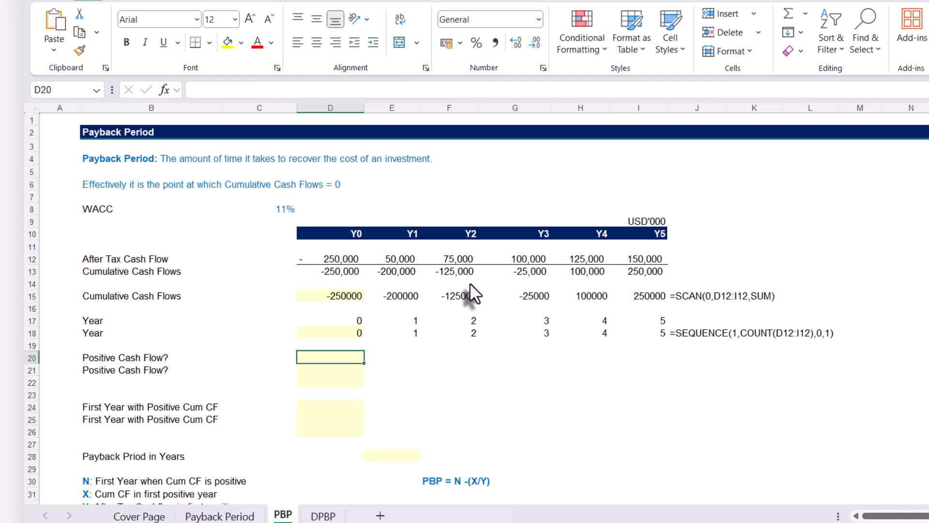
{"action": "type", "text": "="}
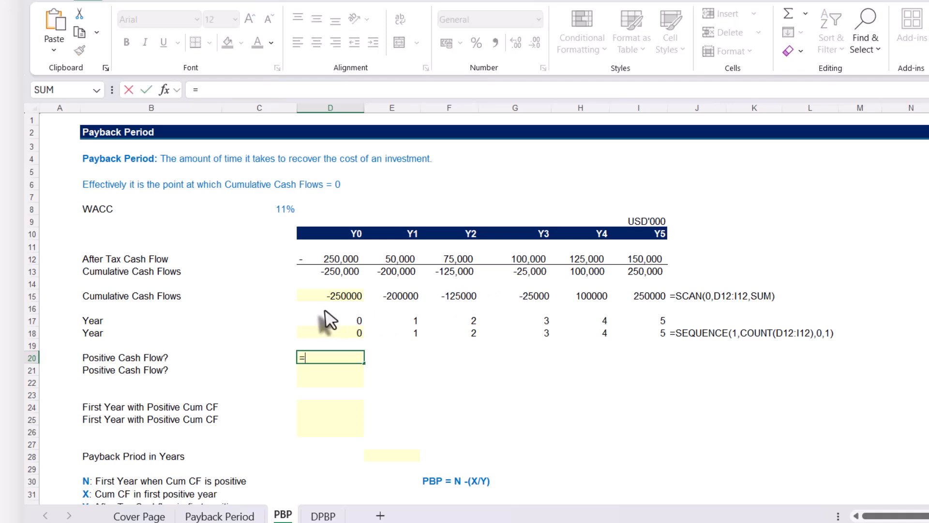
{"action": "left_click", "coordinate": [331, 273]}
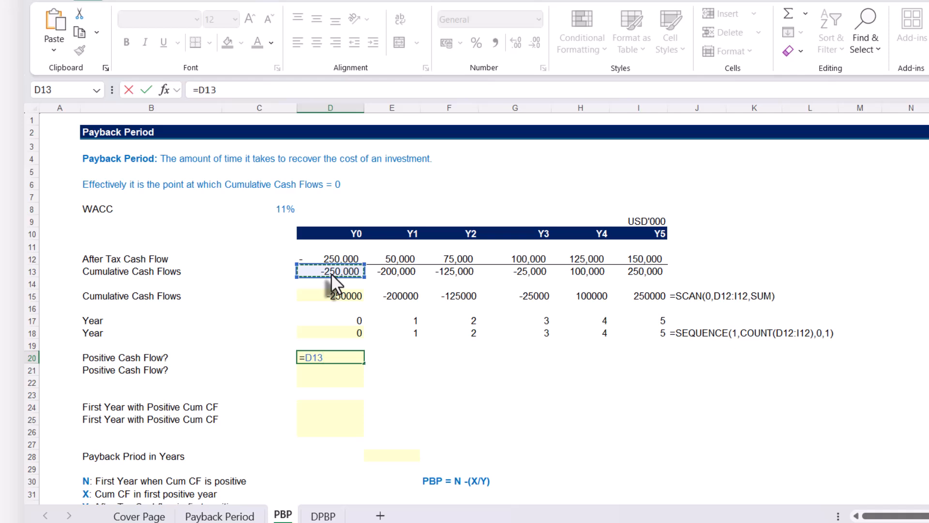
{"action": "type", "text": ">0"}
{"action": "key", "text": "Return"}
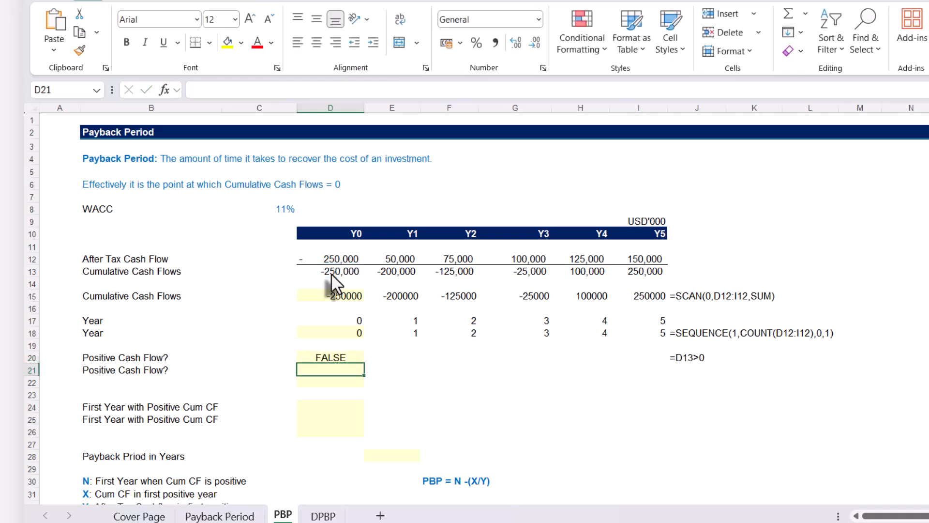
Fill the positive cash flow test from D20 across to I20 and check the copied formula for Y4
{"action": "left_click", "coordinate": [324, 356]}
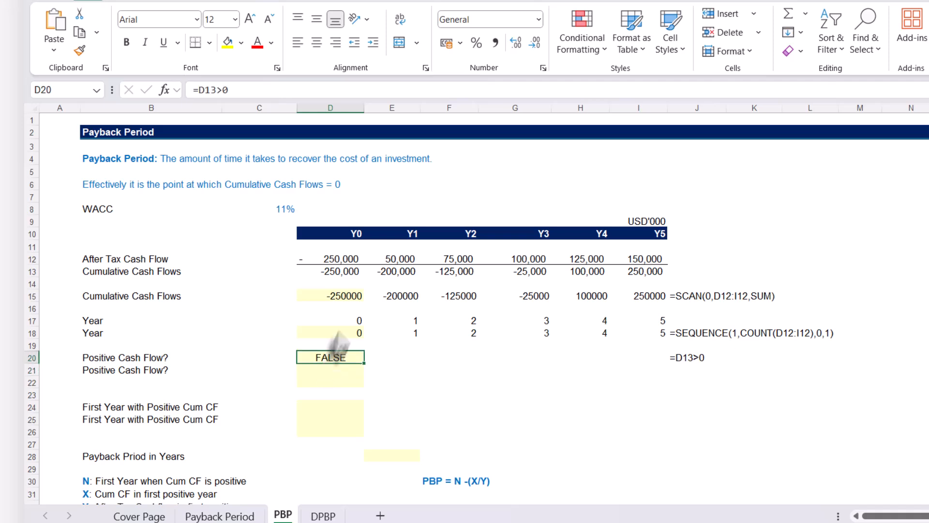
{"action": "double_click", "coordinate": [329, 356]}
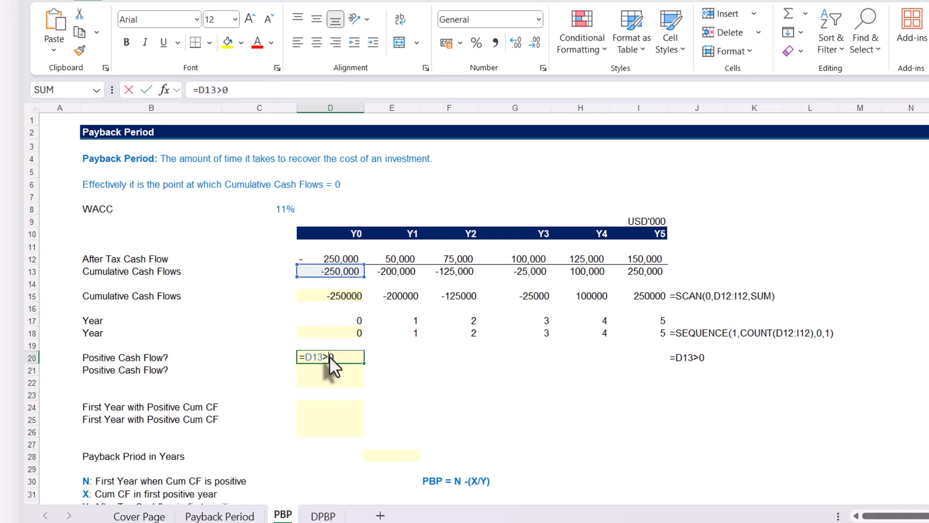
{"action": "key", "text": "Escape"}
{"action": "left_click_drag", "start_coordinate": [360, 359], "coordinate": [668, 374]}
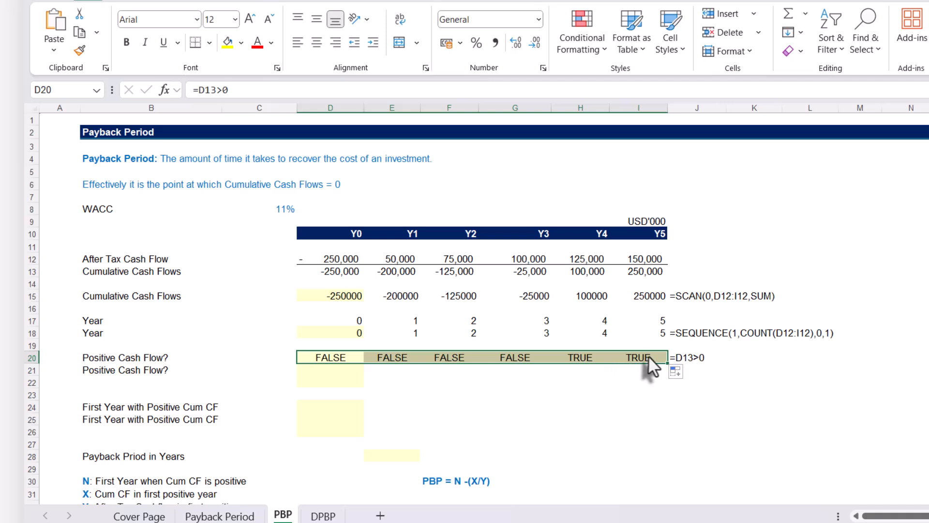
{"action": "left_click", "coordinate": [572, 358]}
{"action": "double_click", "coordinate": [571, 358]}
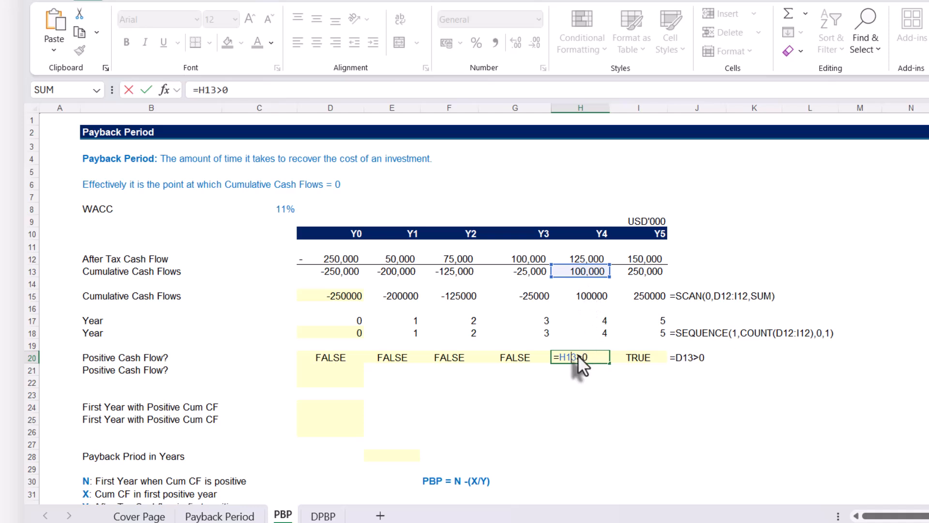
{"action": "key", "text": "ctrl+Return"}
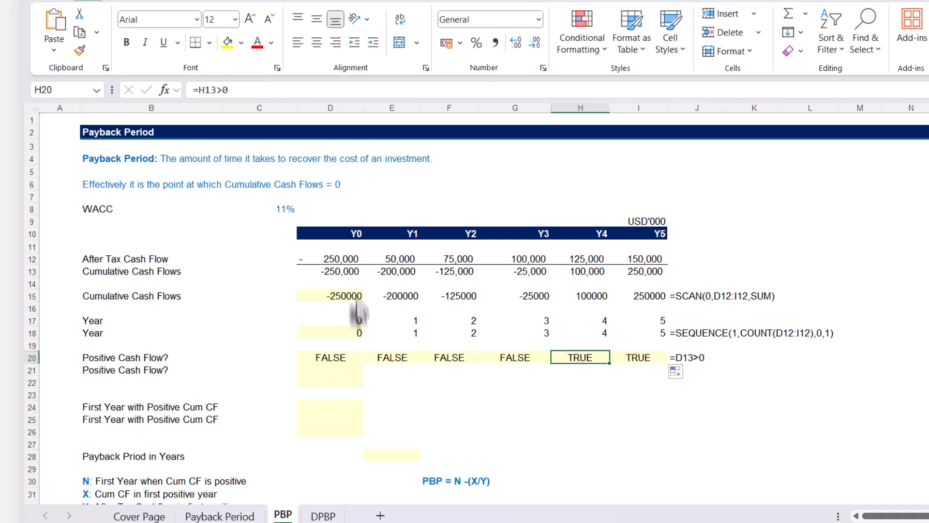
Test the whole spilled cumulative cash flow array for positive values with =D15#>0 in D21, and review the spilled formula
{"action": "left_click", "coordinate": [334, 296]}
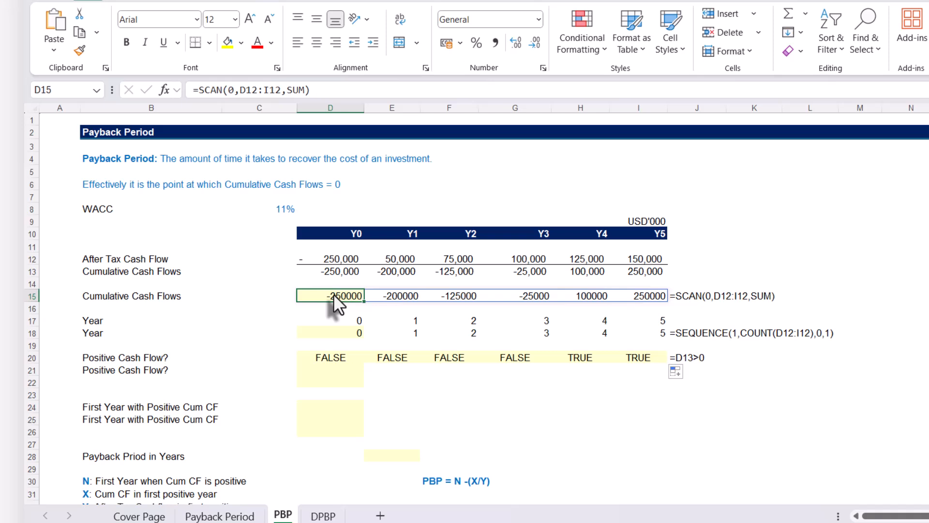
{"action": "left_click", "coordinate": [344, 372]}
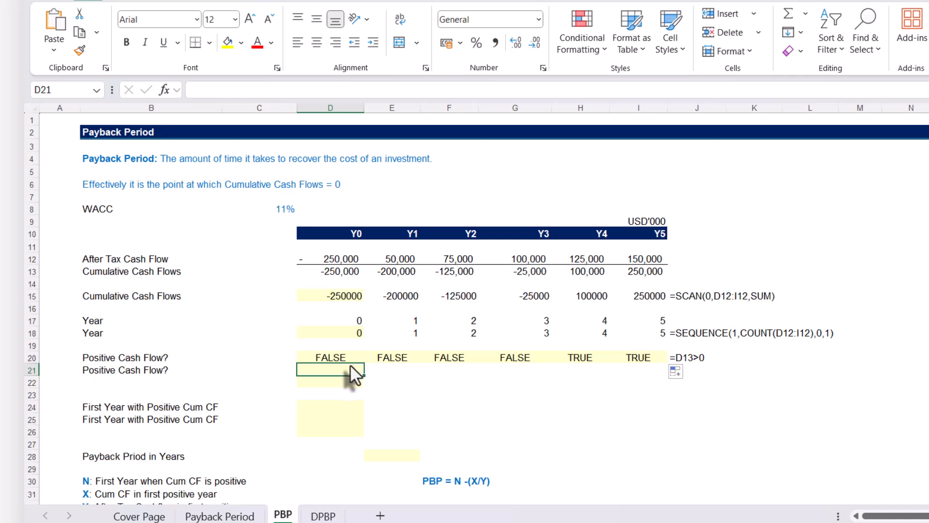
{"action": "type", "text": "="}
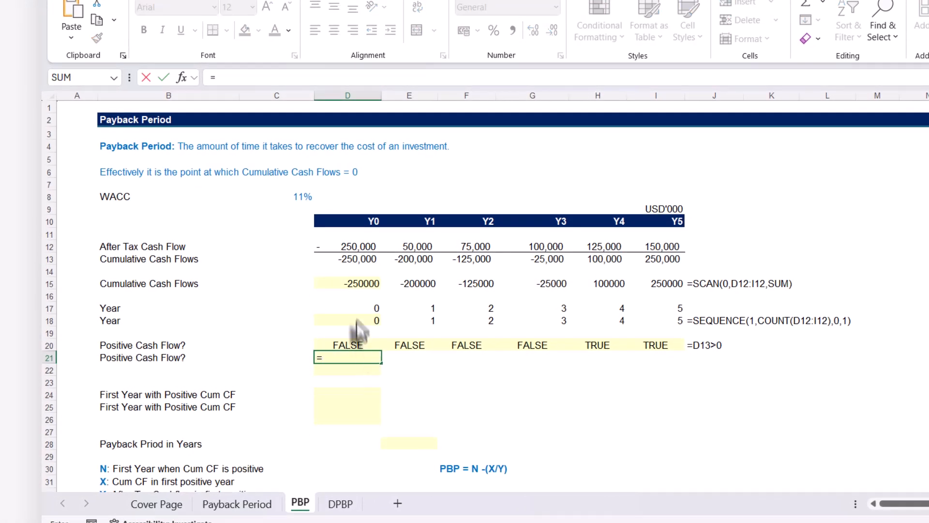
{"action": "left_click", "coordinate": [347, 283]}
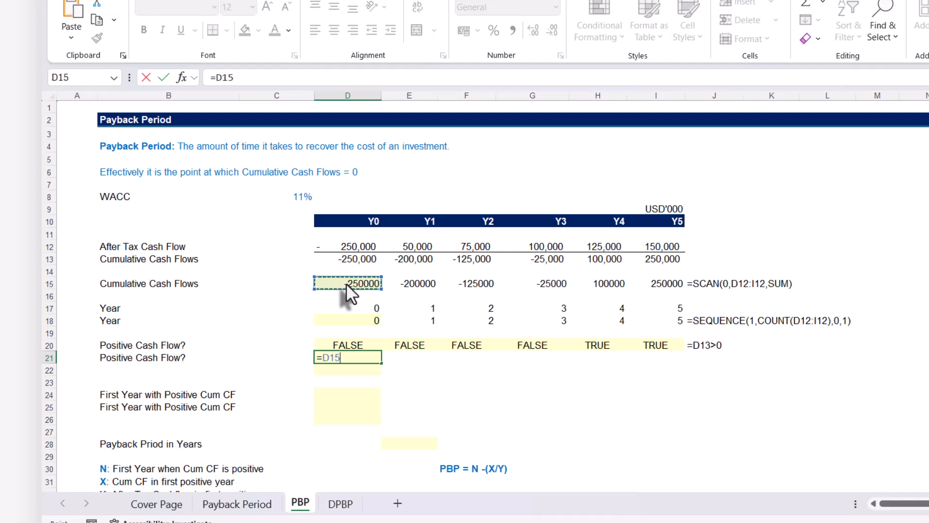
{"action": "type", "text": "#"}
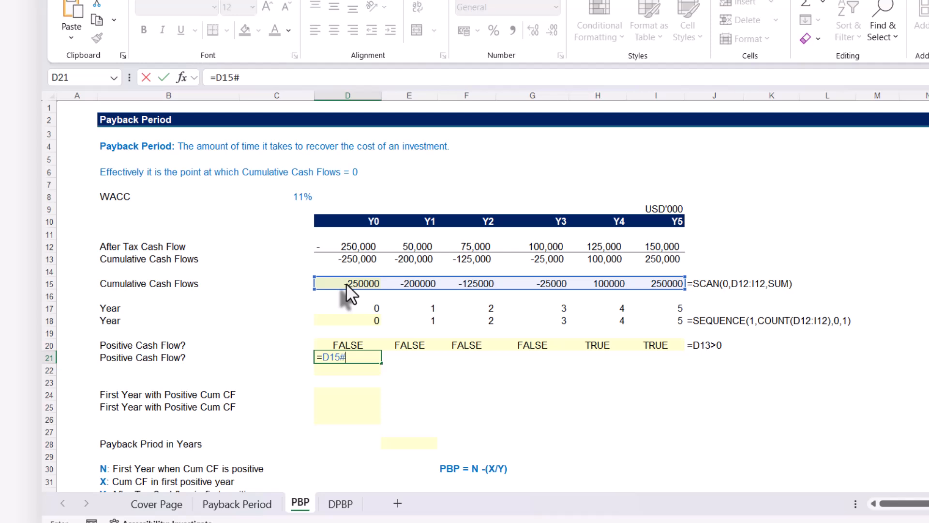
{"action": "type", "text": ">0"}
{"action": "key", "text": "Return"}
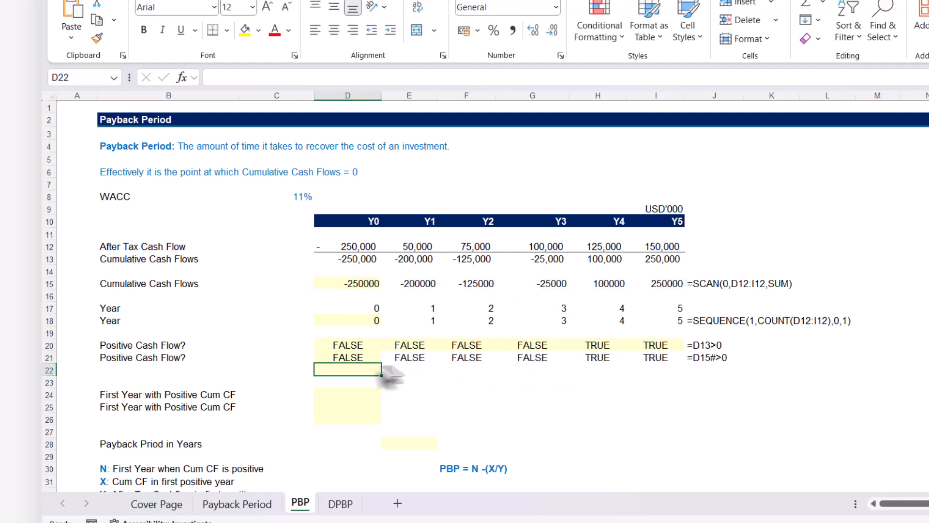
{"action": "left_click", "coordinate": [352, 359]}
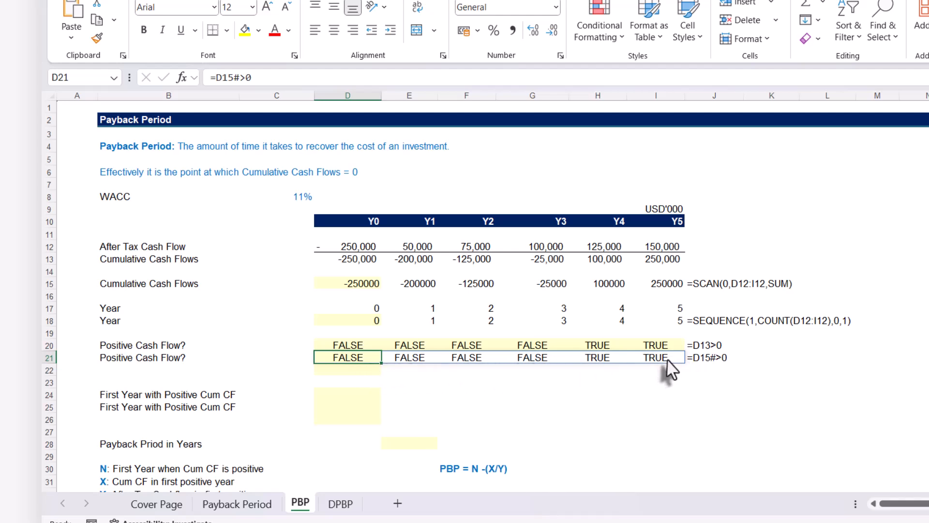
{"action": "left_click", "coordinate": [360, 368]}
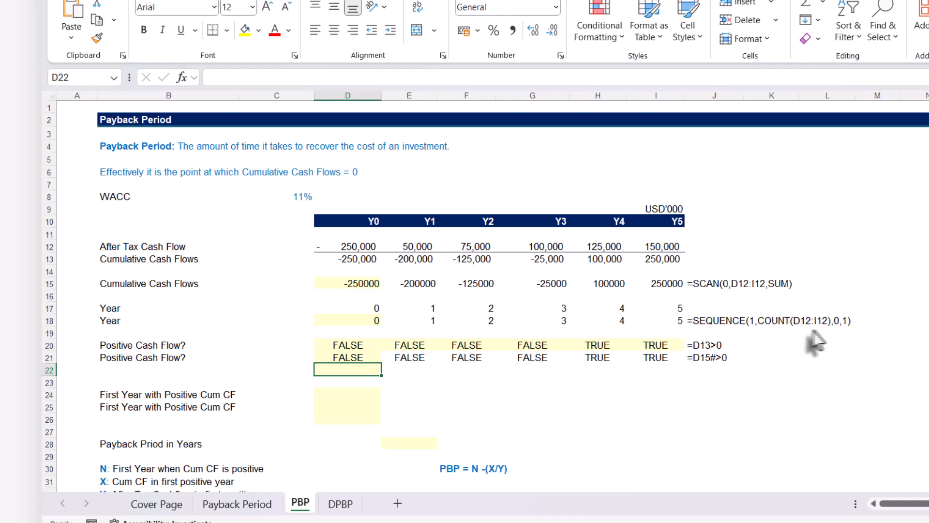
{"action": "left_click", "coordinate": [360, 358]}
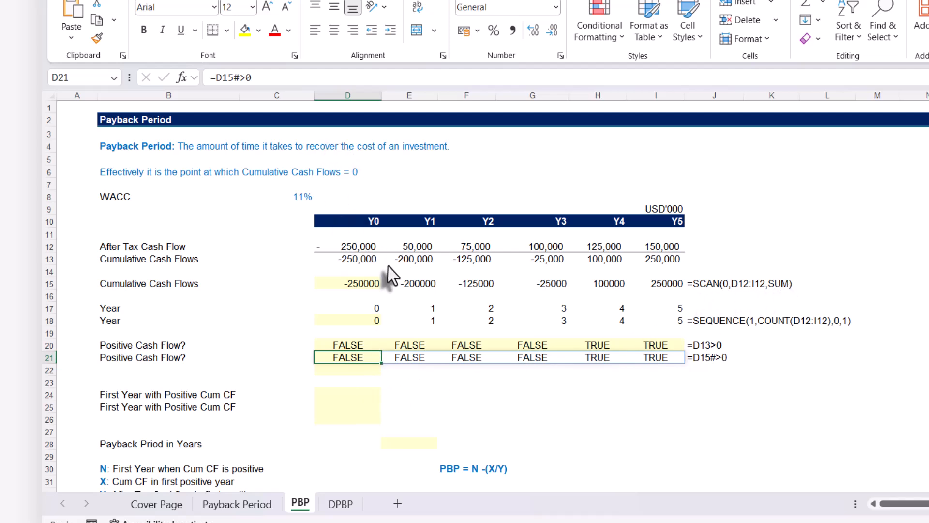
Reuse the SCAN formula from D15 to test for positive cumulative cash flows in D22 with =SCAN(0,D12:I12,SUM)>0
{"action": "left_click", "coordinate": [367, 289]}
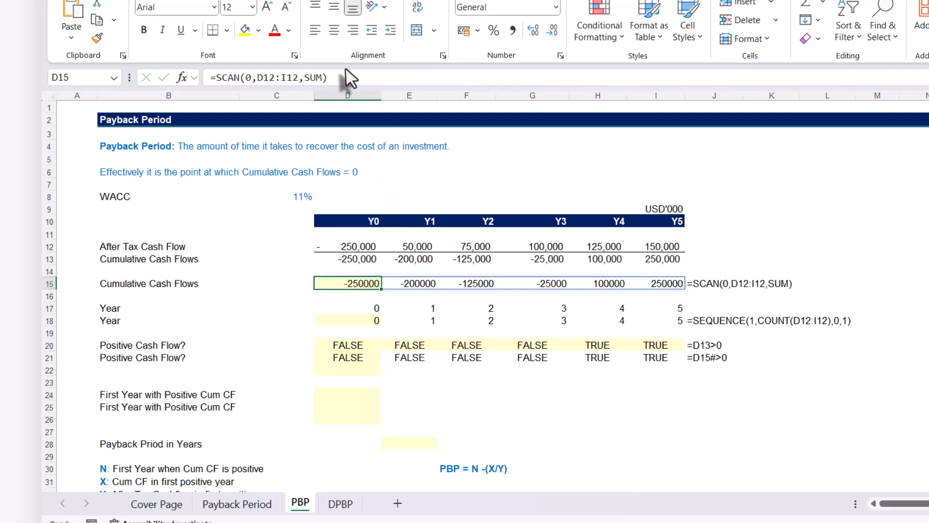
{"action": "double_click", "coordinate": [314, 77]}
{"action": "left_click_drag", "start_coordinate": [338, 78], "coordinate": [211, 78]}
{"action": "key", "text": "ctrl+c"}
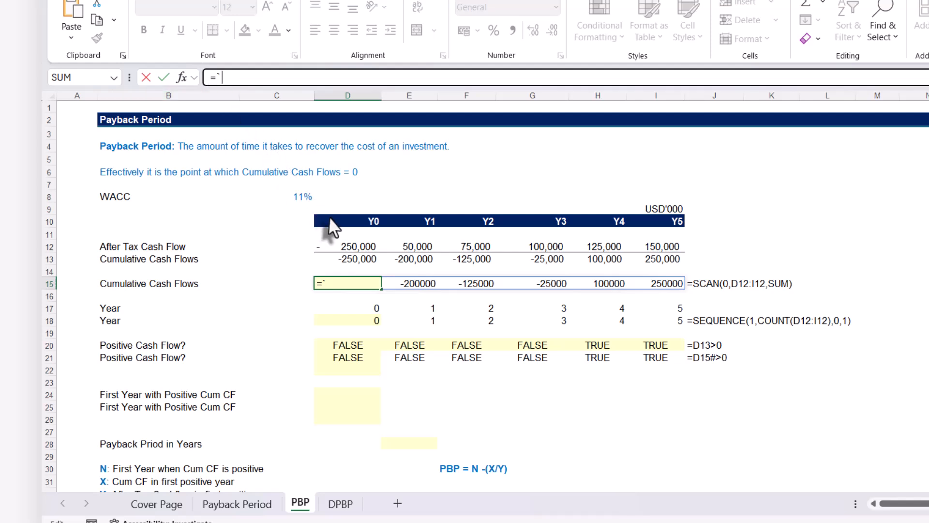
{"action": "key", "text": "Escape"}
{"action": "left_click", "coordinate": [346, 370]}
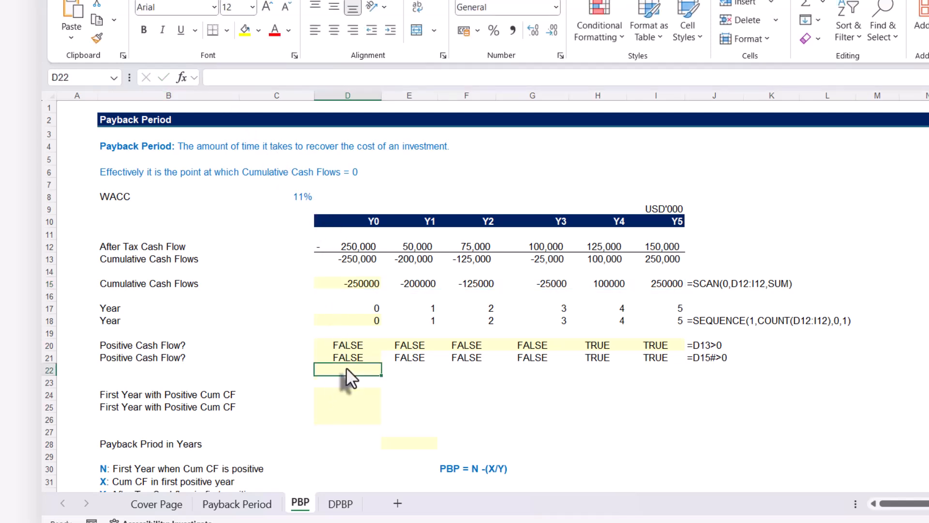
{"action": "type", "text": "="}
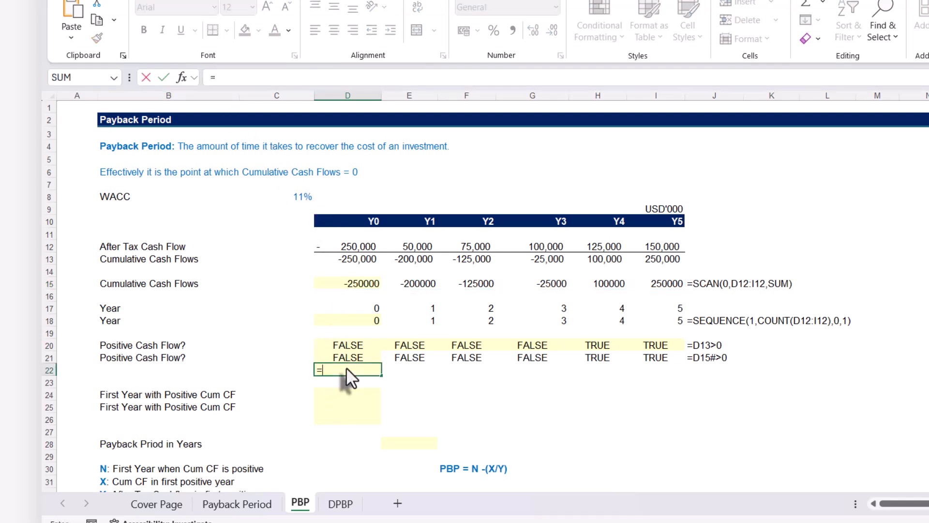
{"action": "key", "text": "ctrl+v"}
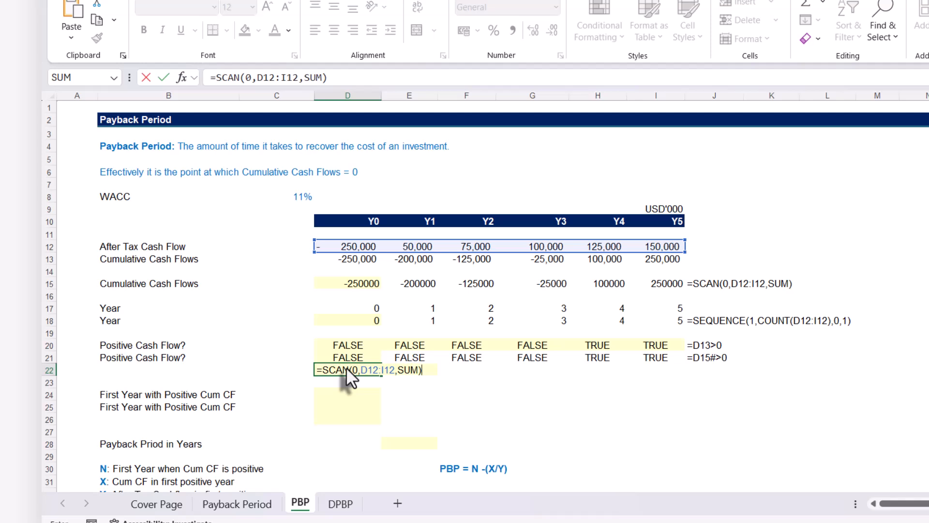
{"action": "type", "text": ">0"}
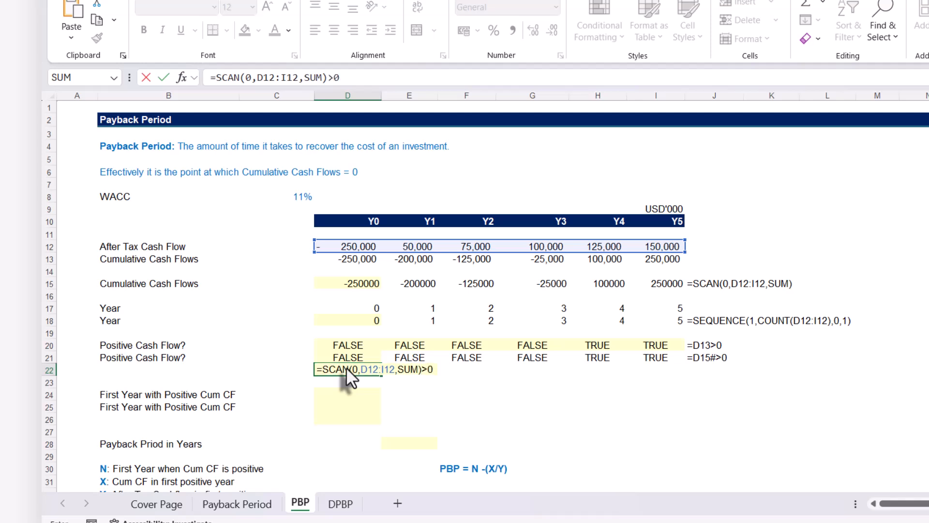
{"action": "key", "text": "Return"}
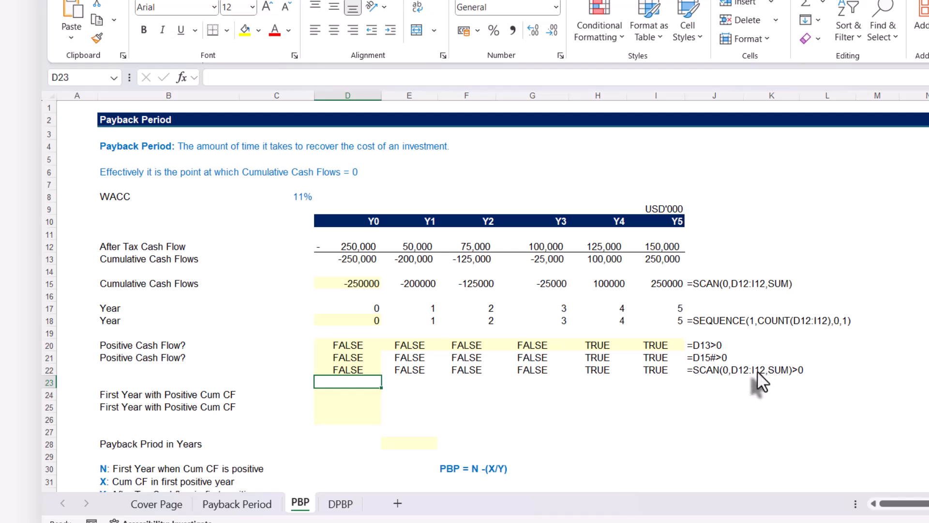
Find the position of the first positive cumulative cash flow in D24 with =MATCH(TRUE,D22#,0)
{"action": "left_click", "coordinate": [344, 396]}
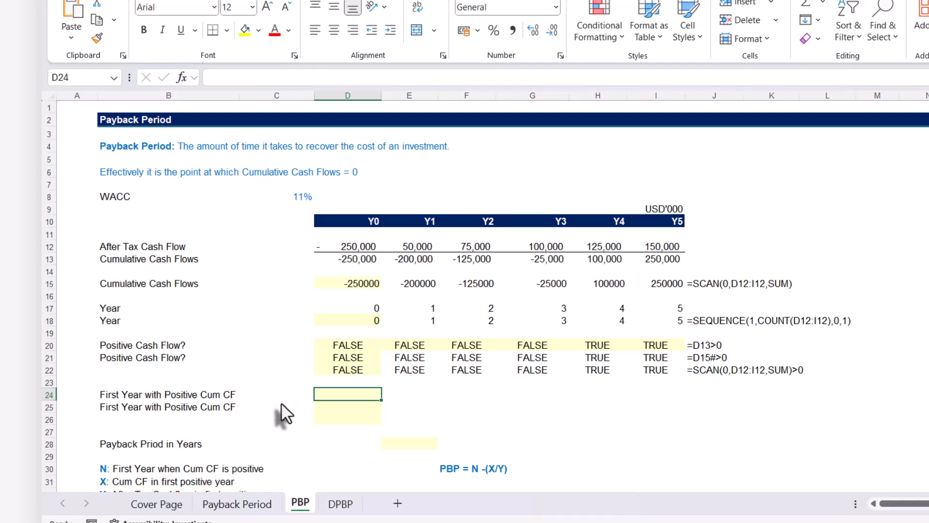
{"action": "type", "text": "="}
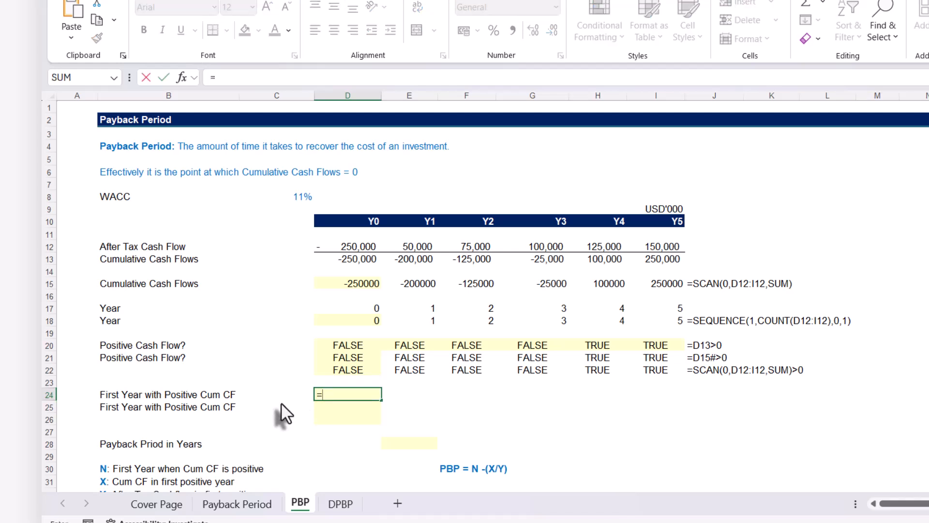
{"action": "type", "text": "mat"}
{"action": "key", "text": "Tab"}
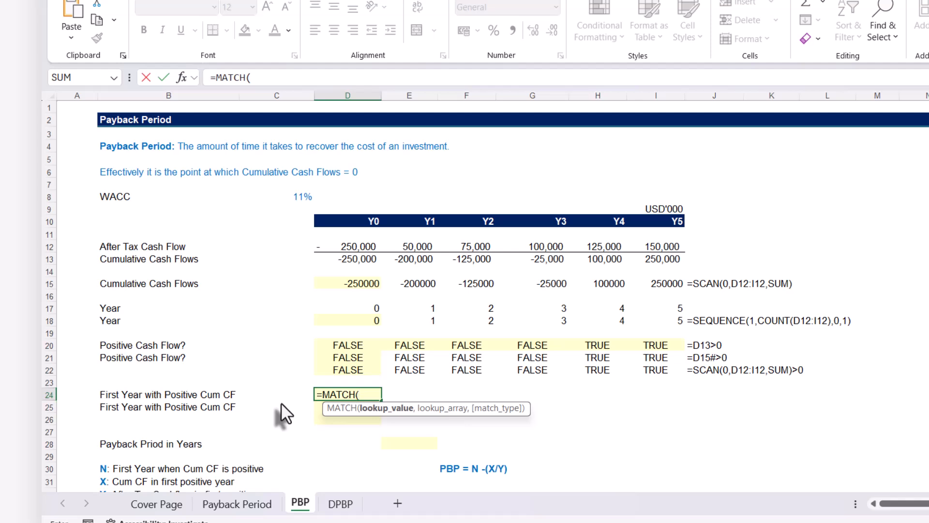
{"action": "type", "text": "TRUE,"}
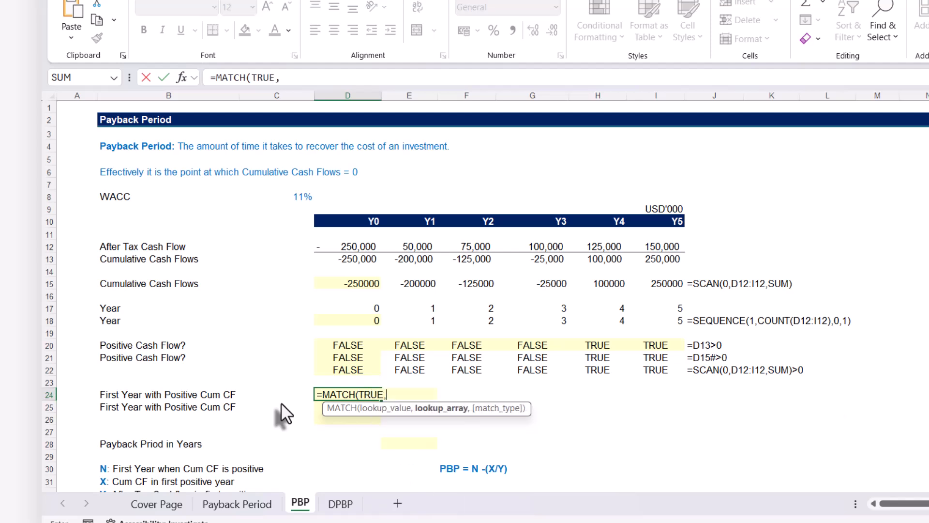
{"action": "left_click", "coordinate": [353, 368]}
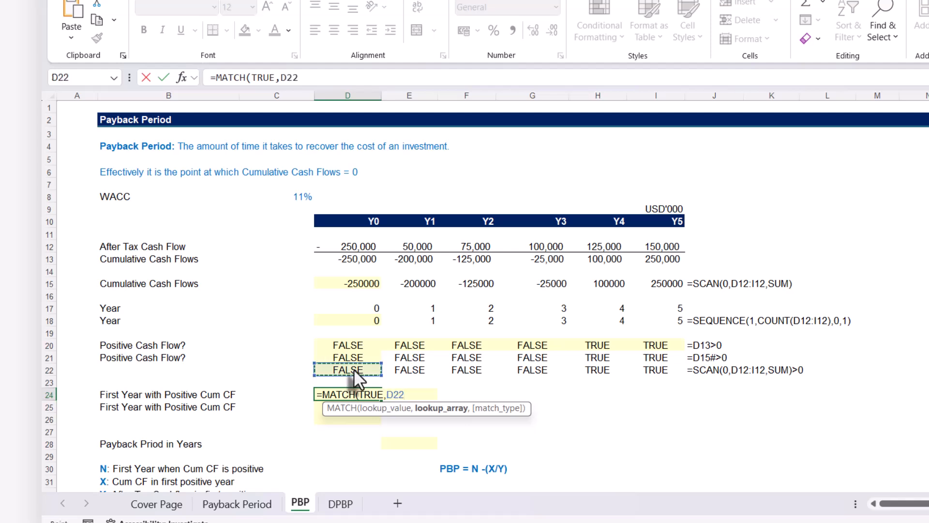
{"action": "type", "text": "#"}
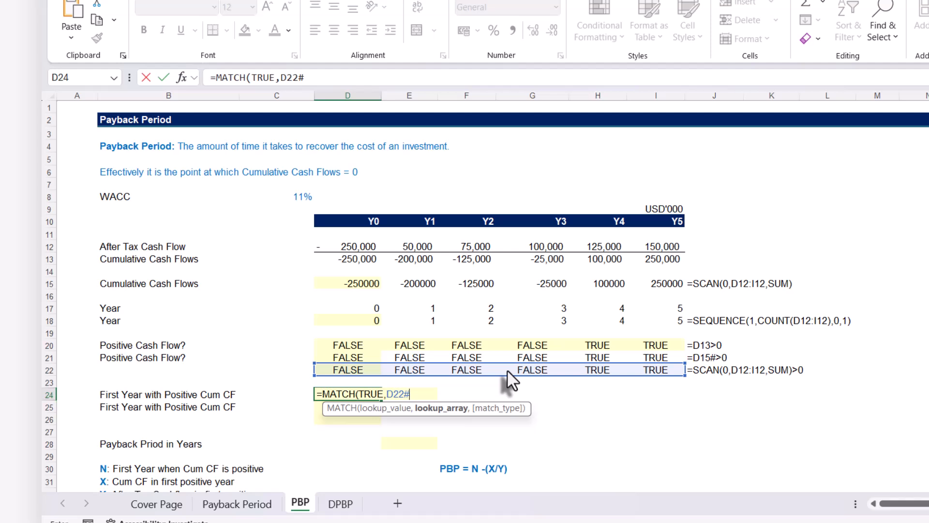
{"action": "type", "text": ","}
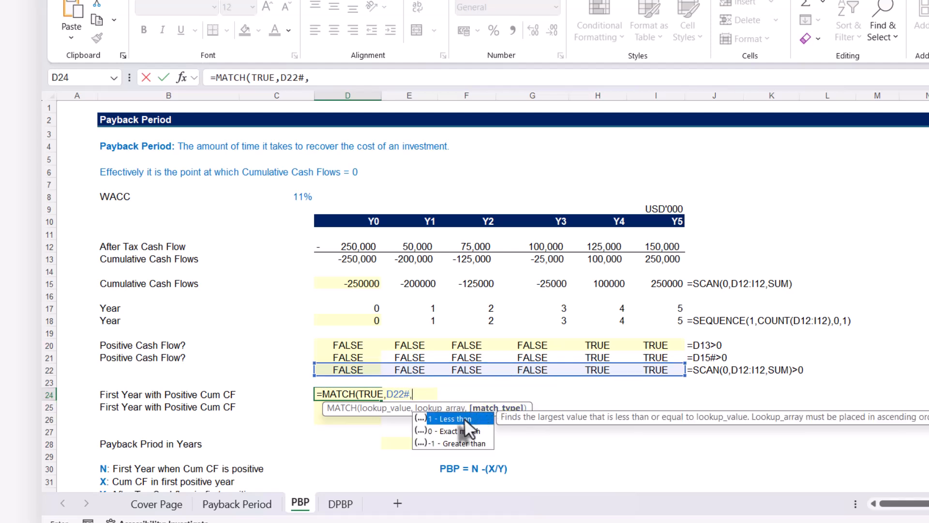
{"action": "key", "text": "Down"}
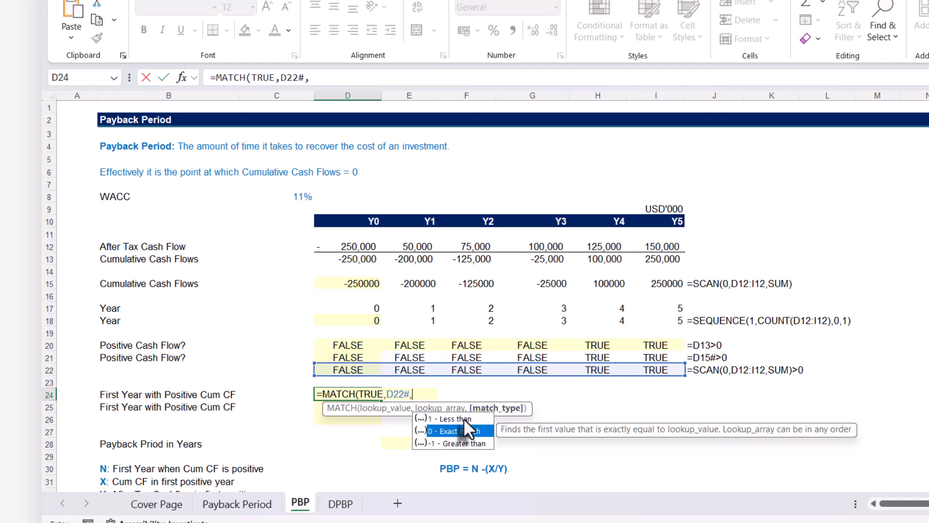
{"action": "key", "text": "Tab"}
{"action": "type", "text": ")"}
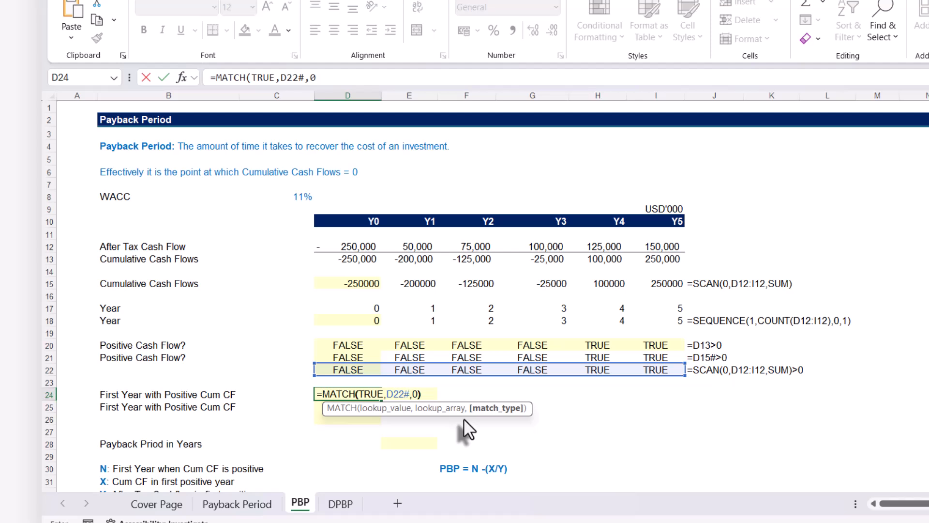
{"action": "key", "text": "Return"}
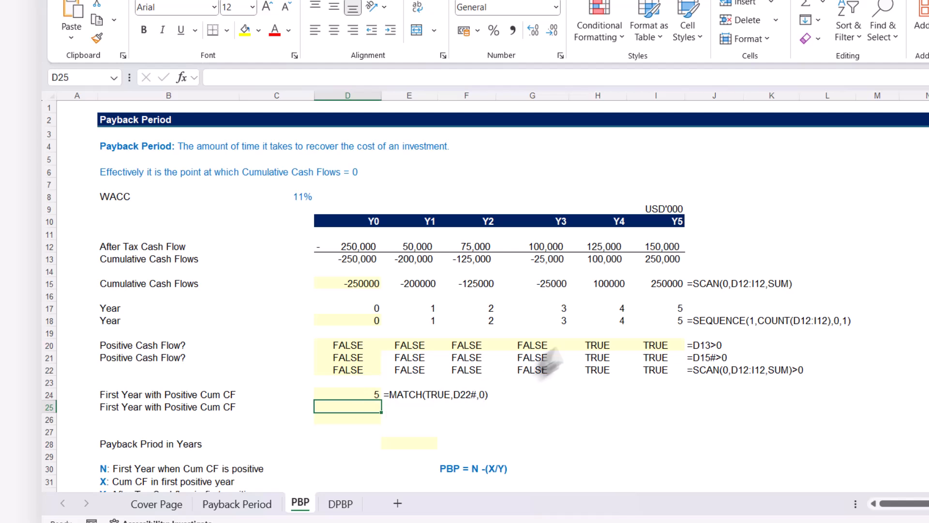
Subtract 1 from the MATCH formula in D24 to account for the years starting at 0, and compare with the year row
{"action": "left_click", "coordinate": [364, 322]}
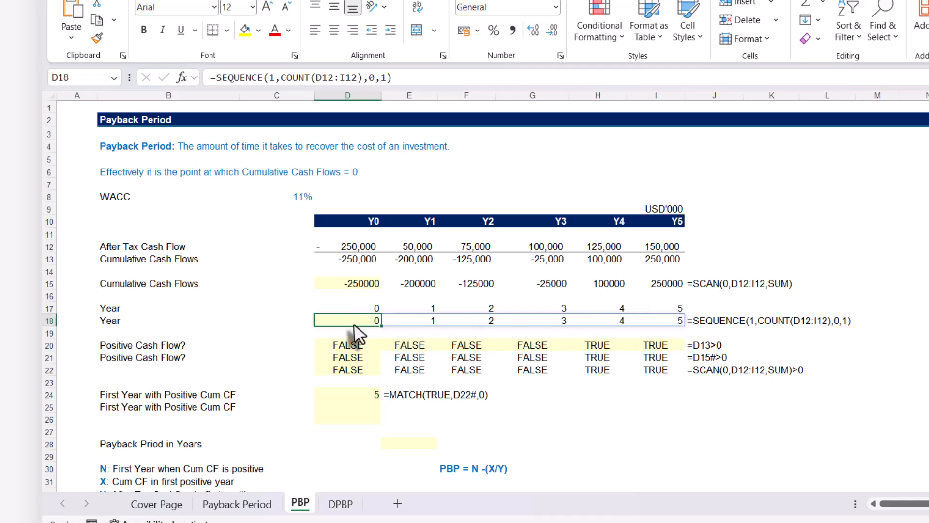
{"action": "left_click", "coordinate": [344, 398]}
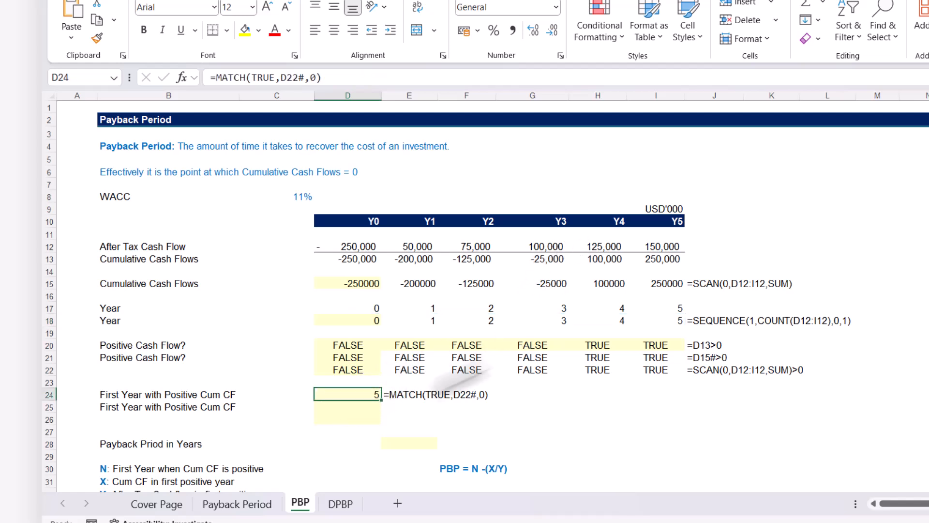
{"action": "left_click", "coordinate": [345, 83]}
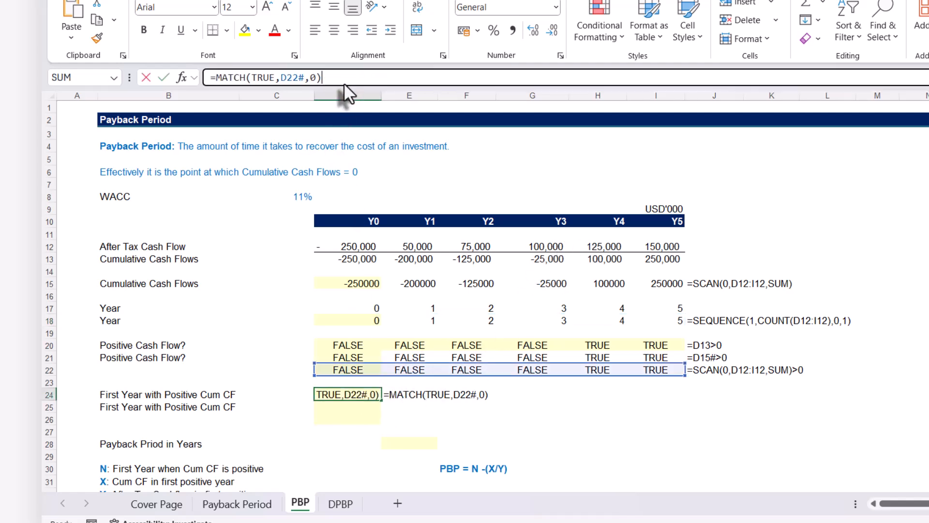
{"action": "type", "text": "-"}
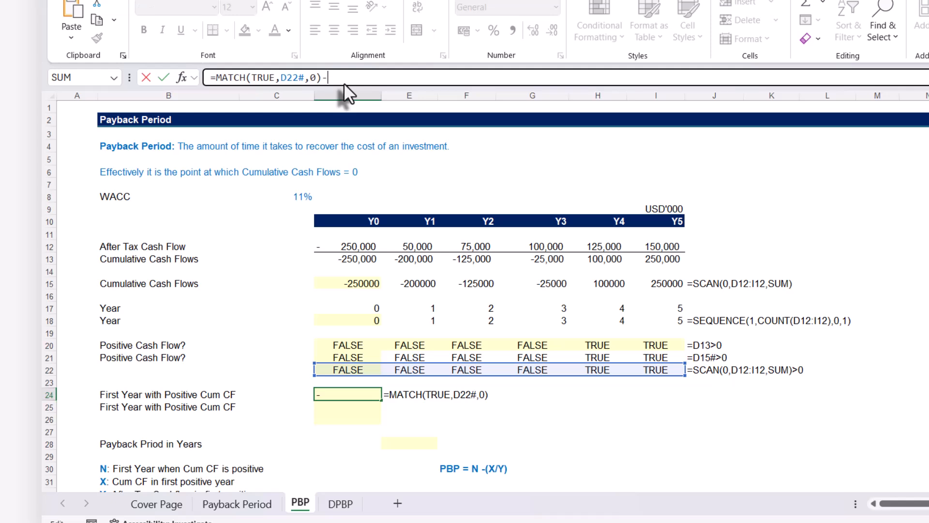
{"action": "type", "text": "1"}
{"action": "key", "text": "Return"}
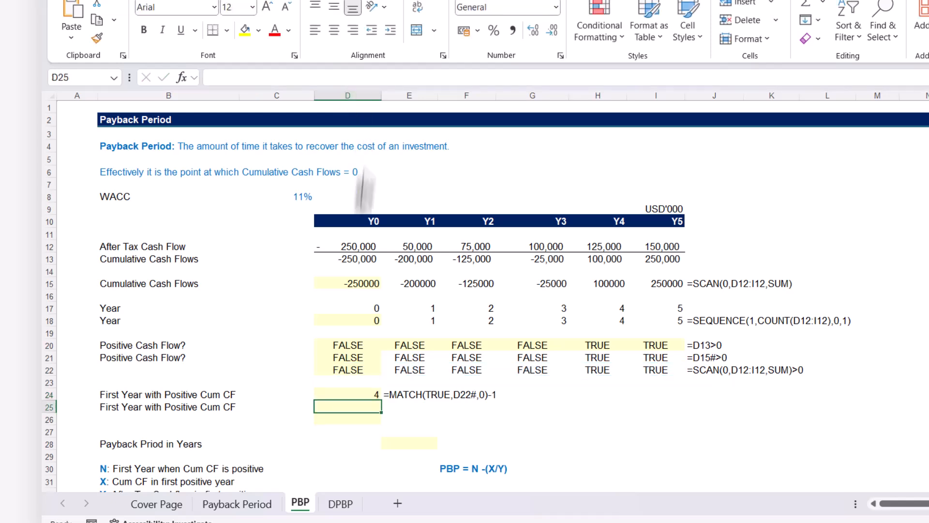
{"action": "left_click", "coordinate": [344, 393]}
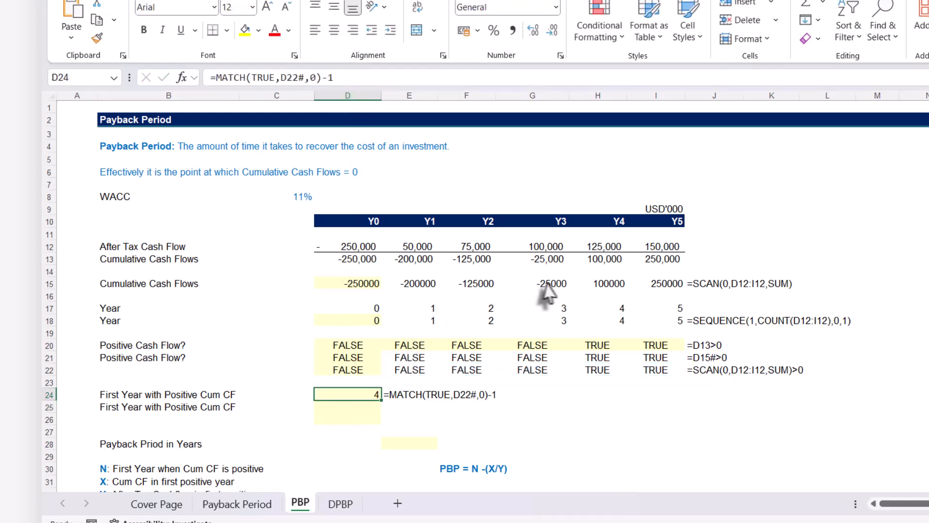
{"action": "left_click", "coordinate": [620, 320]}
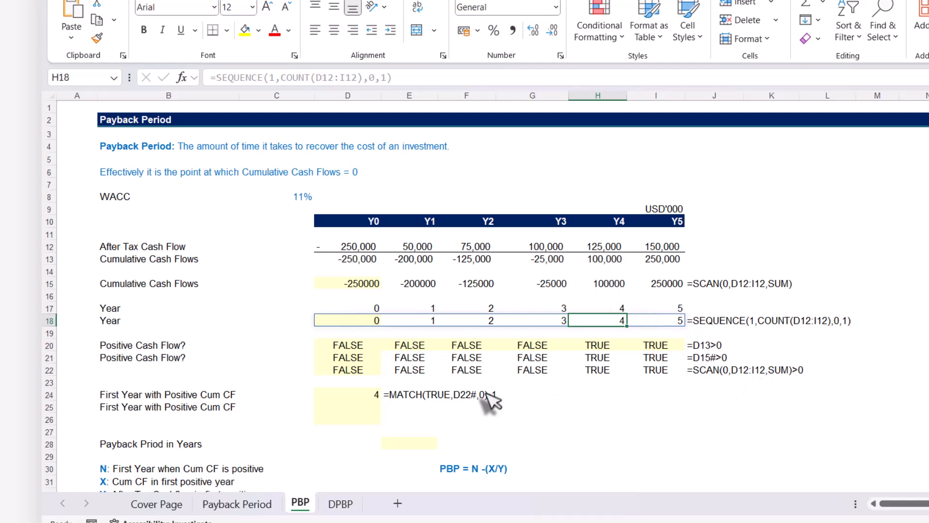
Copy the formula text =MATCH(TRUE,D22#,0)-1 from D24 into D25
{"action": "left_click", "coordinate": [359, 396]}
{"action": "left_click_drag", "start_coordinate": [339, 78], "coordinate": [209, 78]}
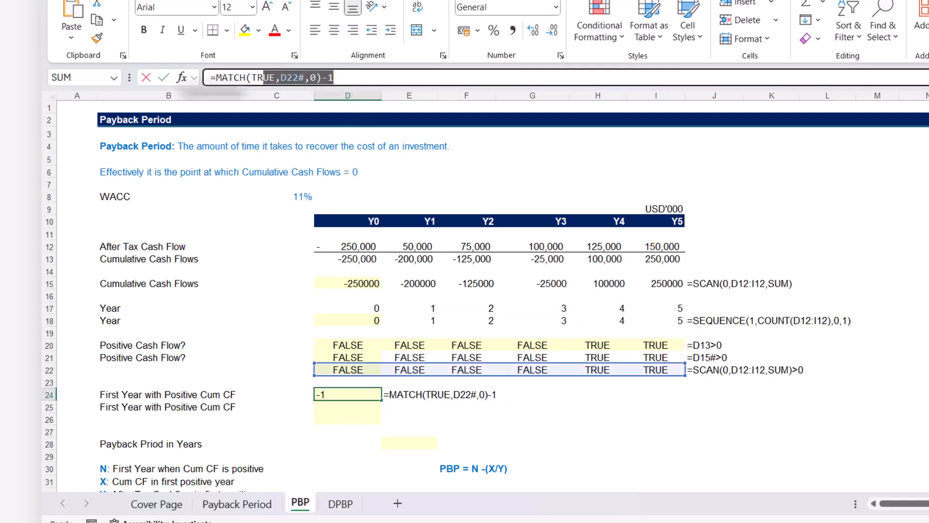
{"action": "key", "text": "Return"}
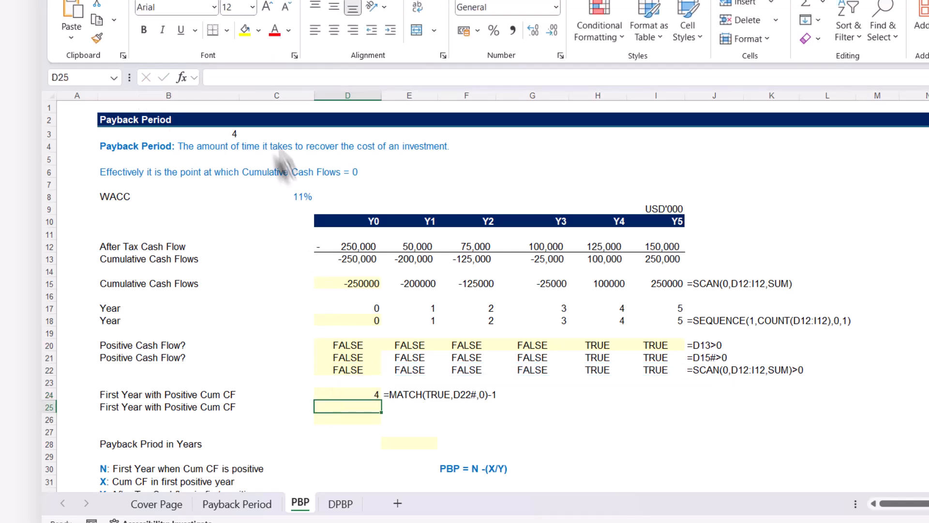
{"action": "left_click", "coordinate": [223, 74]}
{"action": "key", "text": "ctrl+v"}
{"action": "key", "text": "Return"}
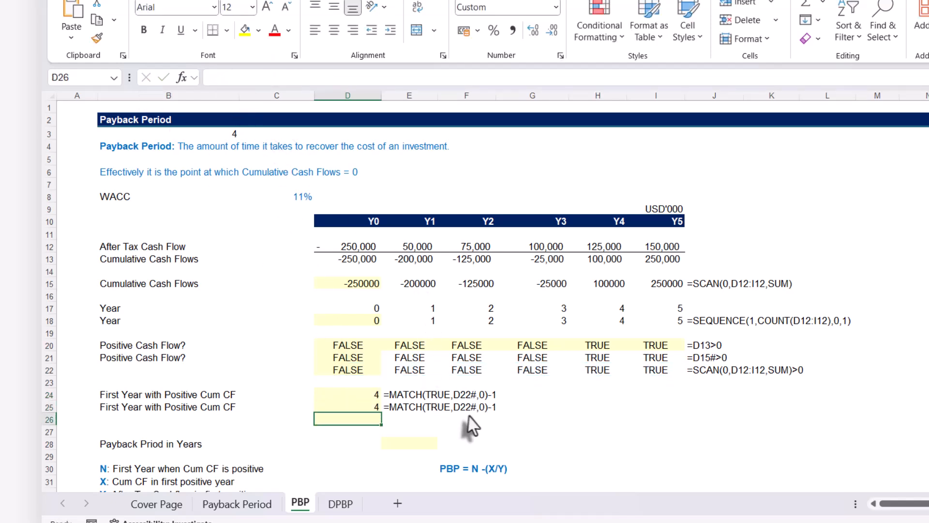
Replace the D22# reference in D25 with SCAN(0,D12:I12,SUM)>0 copied from D22, and review the combined formula
{"action": "left_click", "coordinate": [348, 371]}
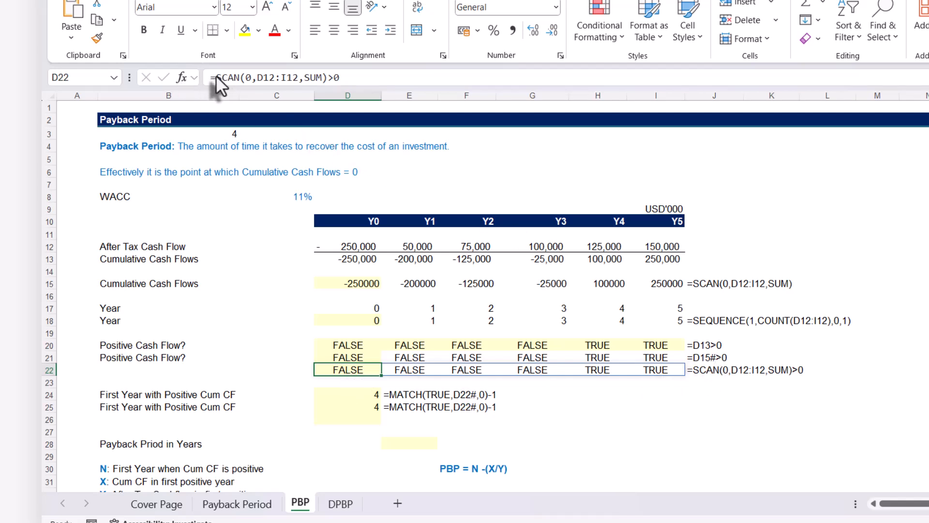
{"action": "left_click_drag", "start_coordinate": [216, 76], "coordinate": [371, 73]}
{"action": "key", "text": "ctrl+c"}
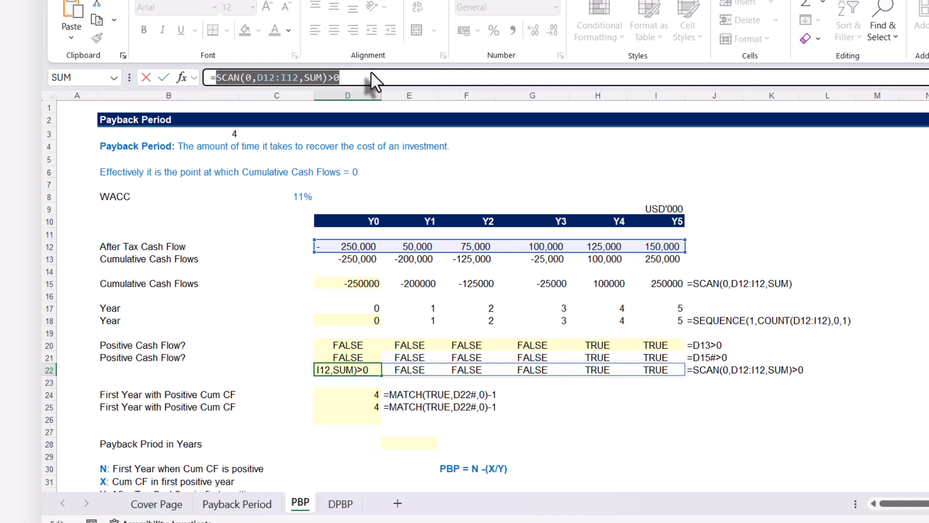
{"action": "key", "text": "Escape"}
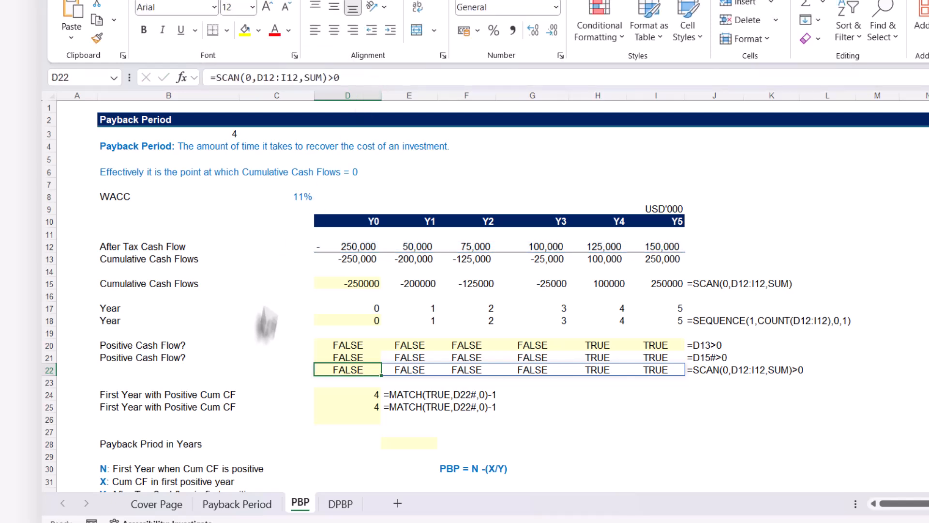
{"action": "left_click", "coordinate": [331, 408]}
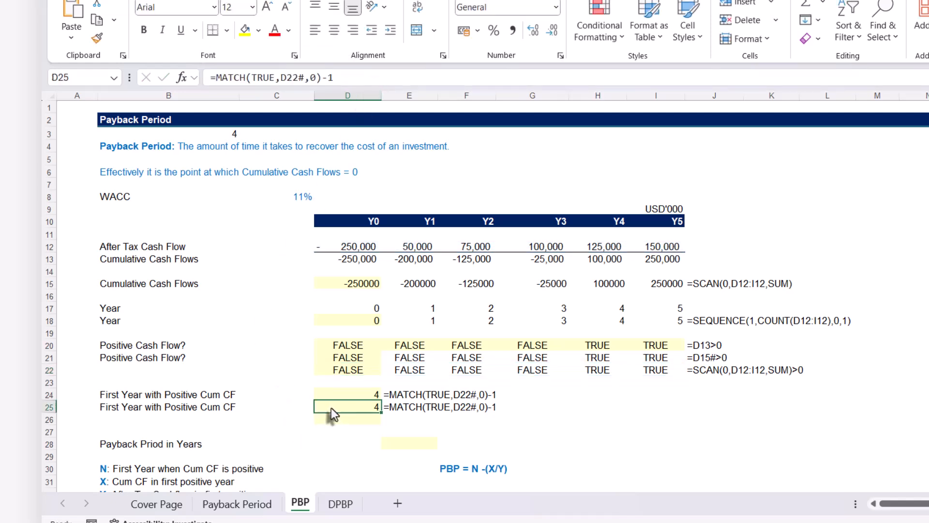
{"action": "left_click", "coordinate": [283, 77]}
{"action": "left_click_drag", "start_coordinate": [281, 77], "coordinate": [304, 76]}
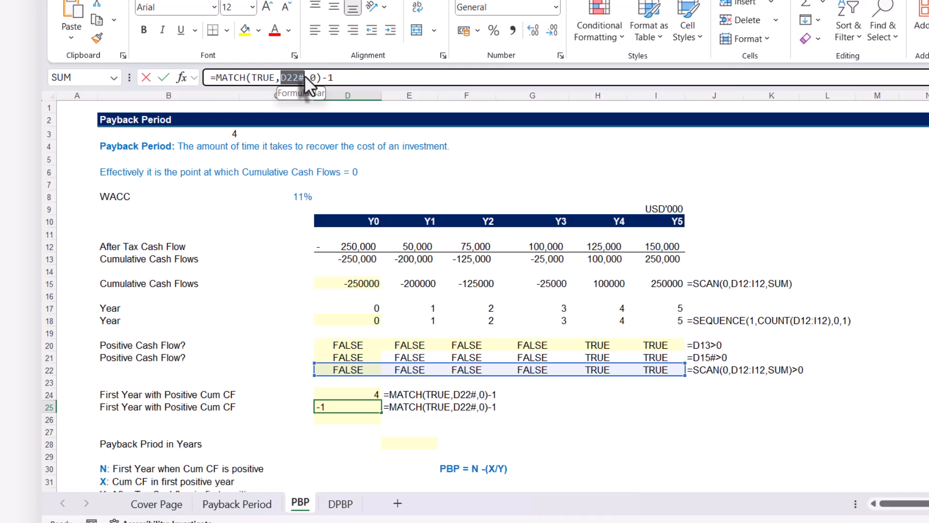
{"action": "key", "text": "ctrl+v"}
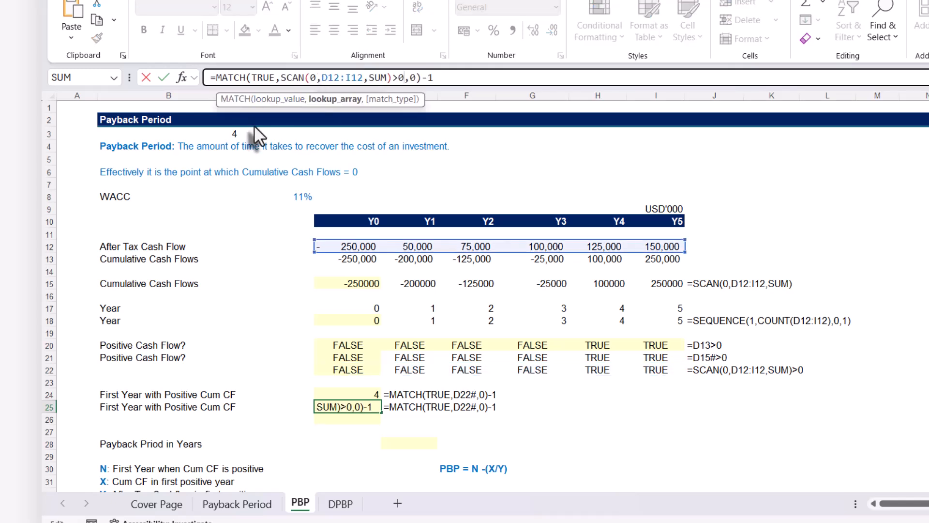
{"action": "key", "text": "Return"}
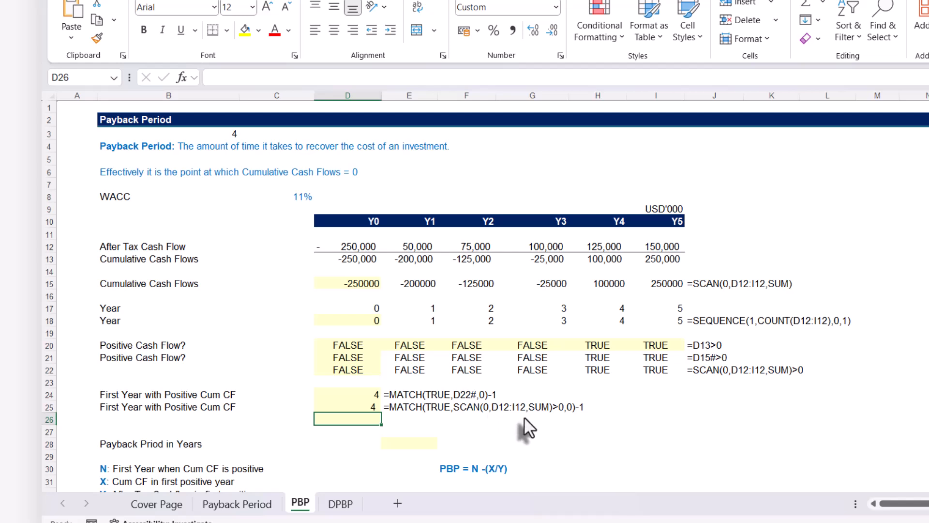
{"action": "left_click", "coordinate": [335, 408]}
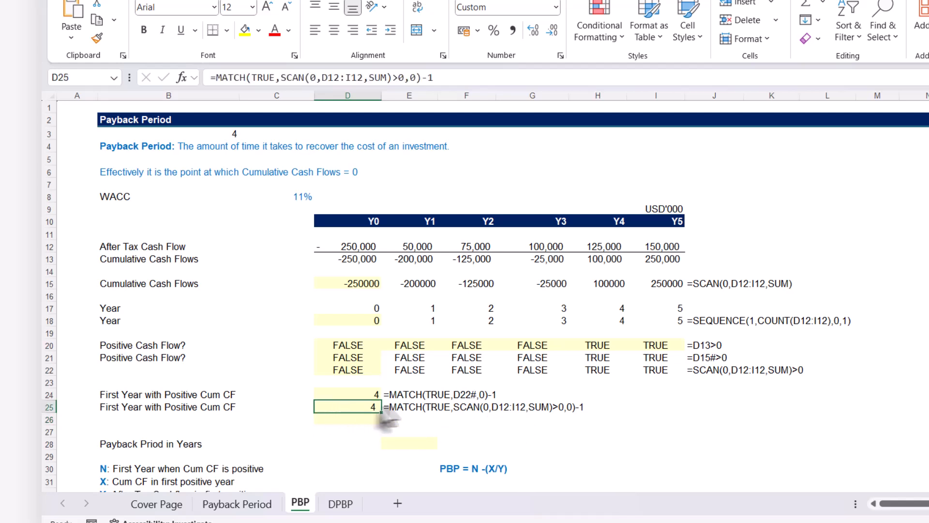
Calculate the payback period in years in E28 with the formula =D25-H13/H12
{"action": "left_click", "coordinate": [402, 440]}
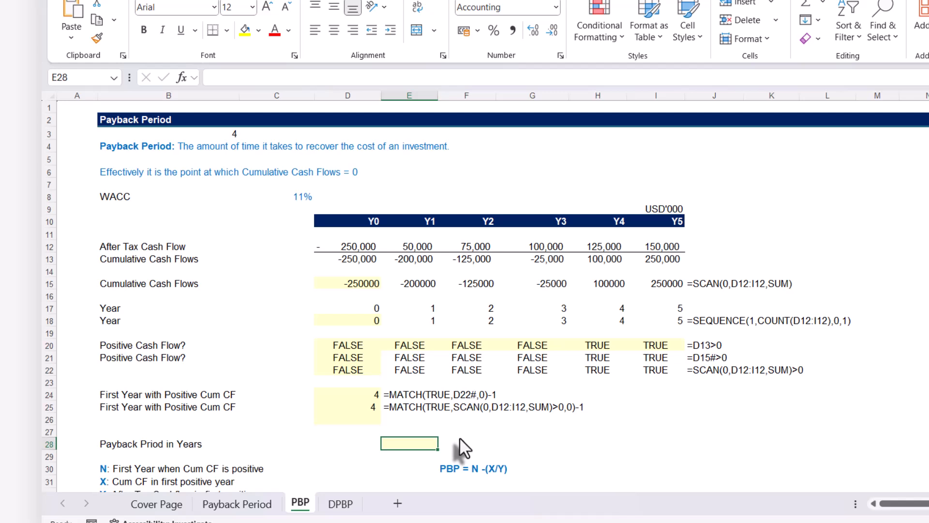
{"action": "type", "text": "="}
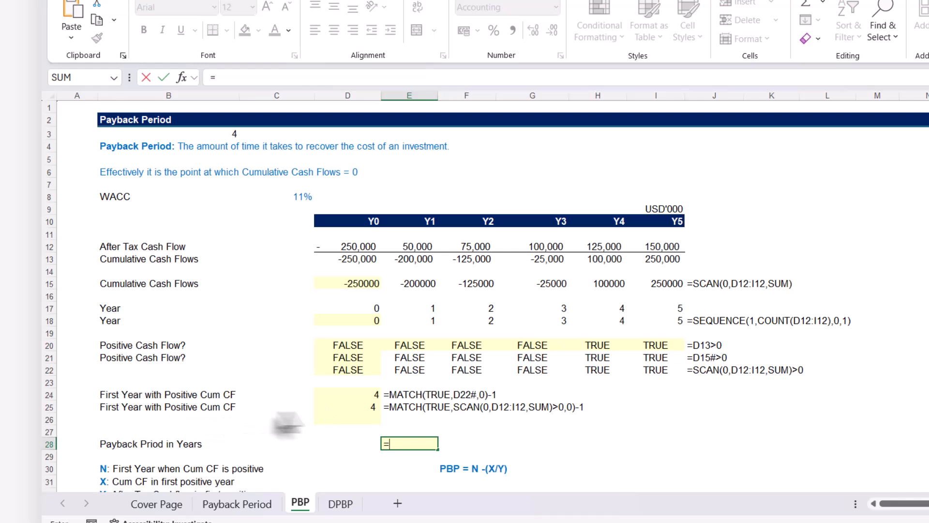
{"action": "left_click", "coordinate": [339, 406]}
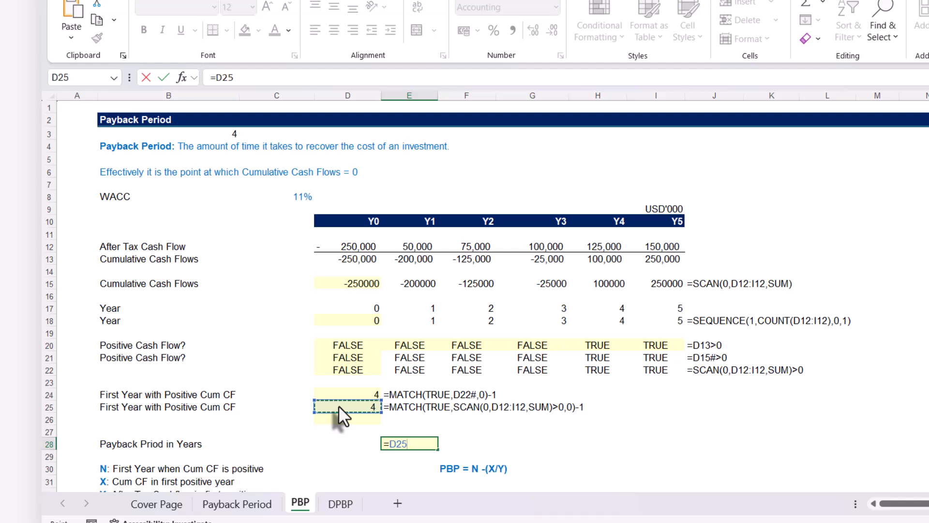
{"action": "type", "text": "-"}
{"action": "left_click", "coordinate": [607, 264]}
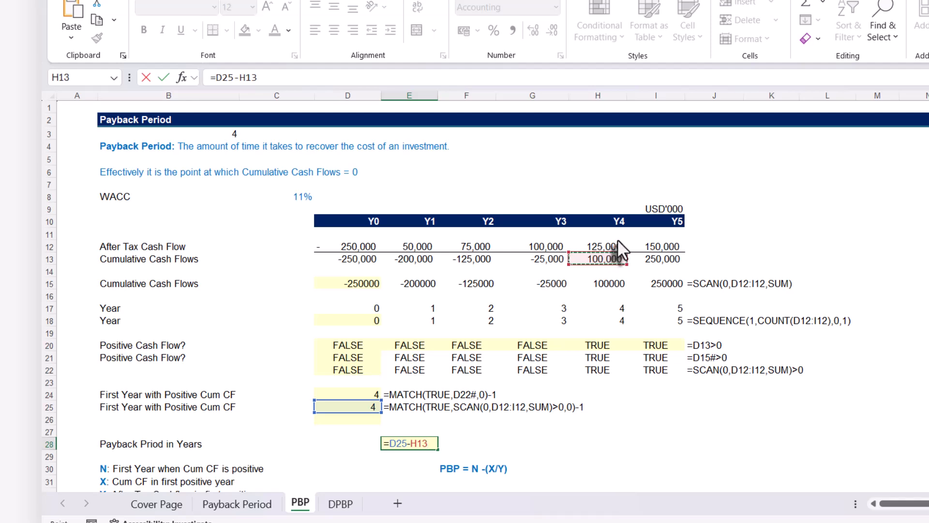
{"action": "type", "text": "/"}
{"action": "left_click", "coordinate": [601, 246]}
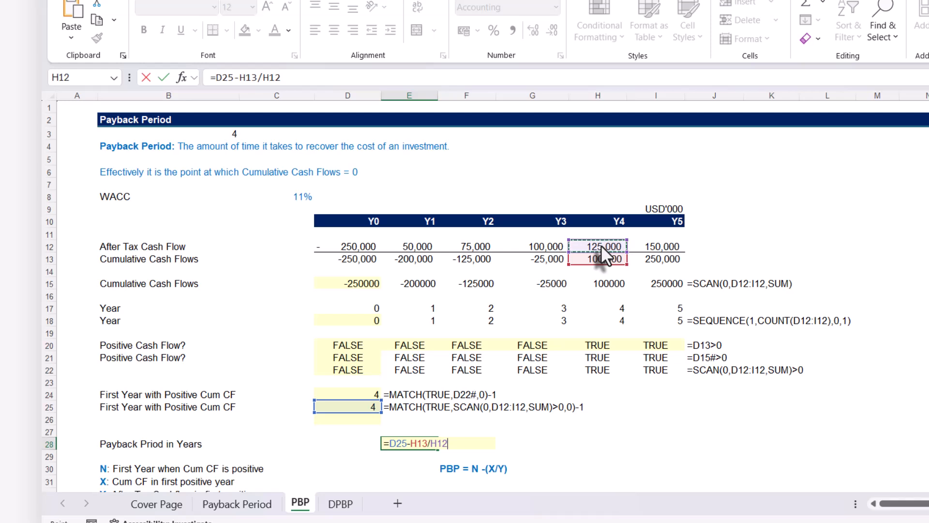
{"action": "key", "text": "Return"}
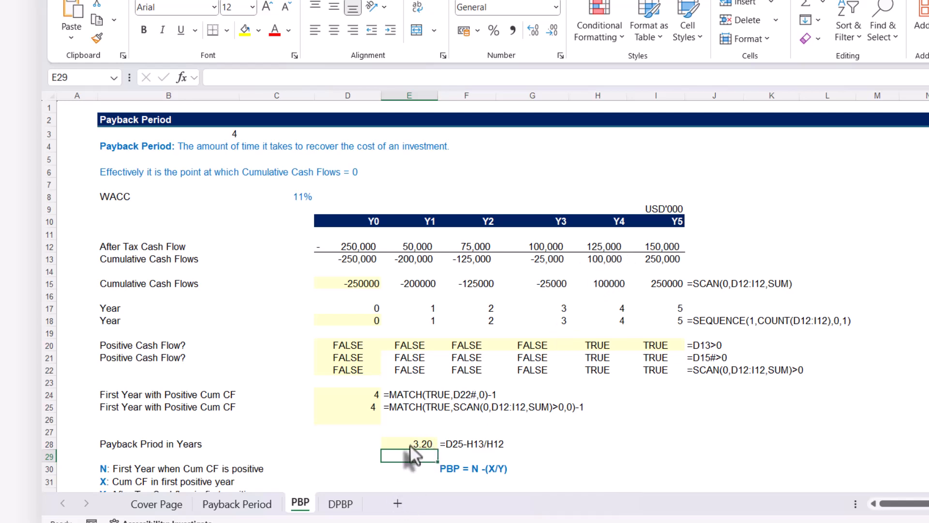
Compare the payback result with the worked example on the Payback Period sheet, and return to the PBP sheet
{"action": "left_click", "coordinate": [236, 504]}
{"action": "scroll", "coordinate": [435, 388], "scroll_direction": "down", "scroll_amount": 2}
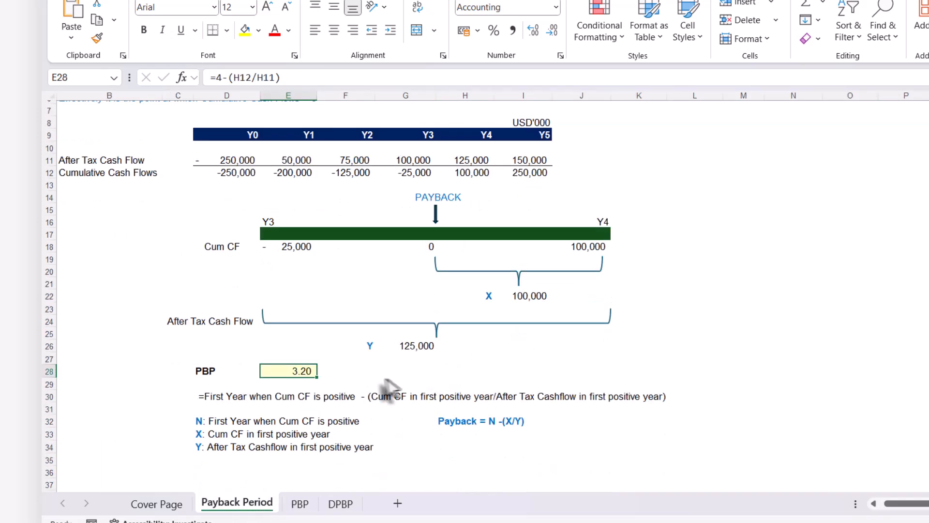
{"action": "scroll", "coordinate": [354, 397], "scroll_direction": "up", "scroll_amount": 2}
{"action": "left_click", "coordinate": [299, 502]}
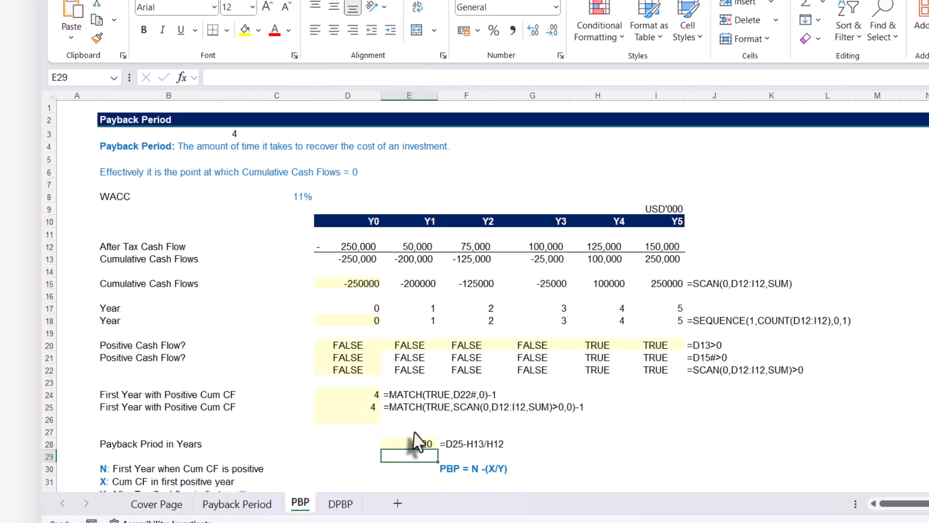
Link N, the first year when cumulative cash flow is positive, in D34 to D25 with =D25
{"action": "left_click", "coordinate": [380, 445]}
{"action": "scroll", "coordinate": [477, 445], "scroll_direction": "down", "scroll_amount": 4}
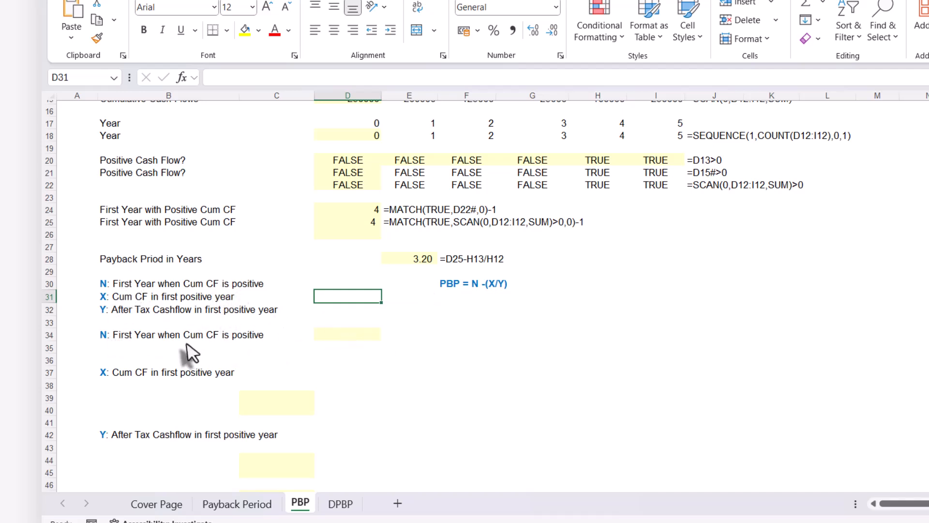
{"action": "left_click", "coordinate": [344, 337]}
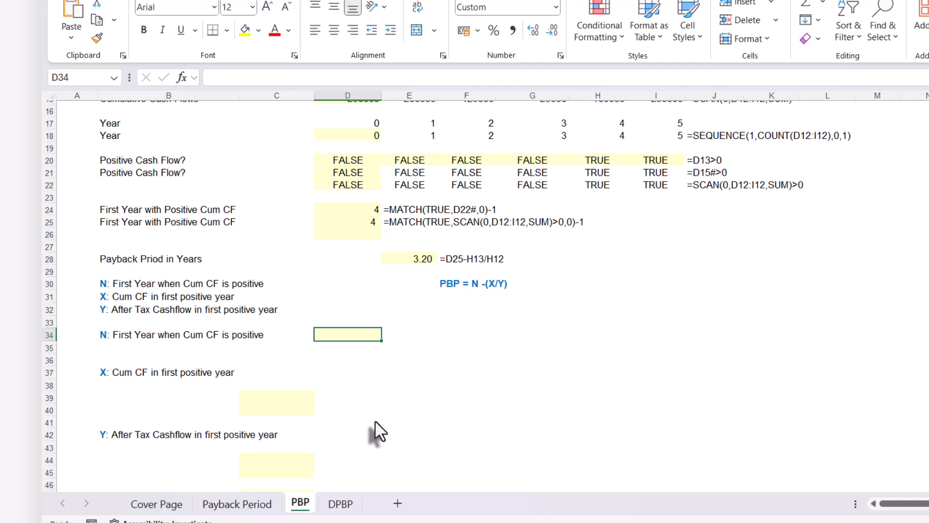
{"action": "type", "text": "="}
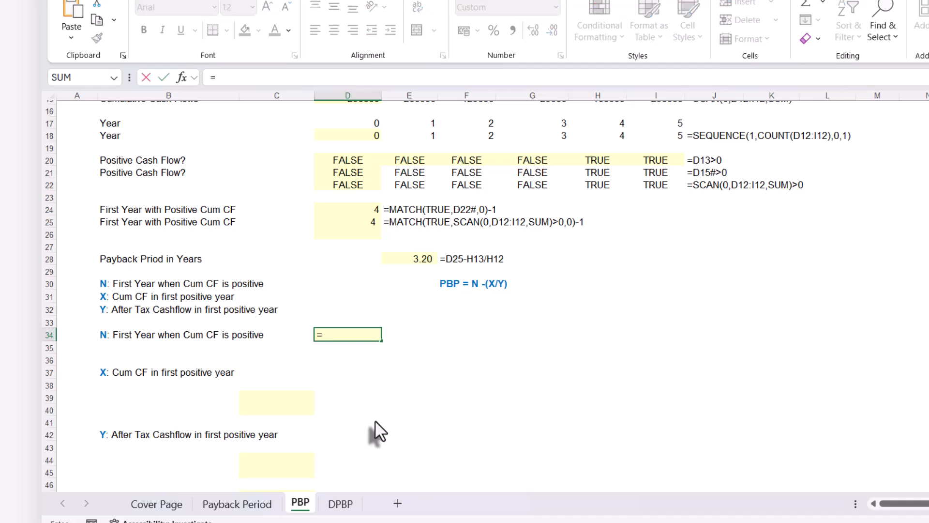
{"action": "left_click", "coordinate": [358, 223]}
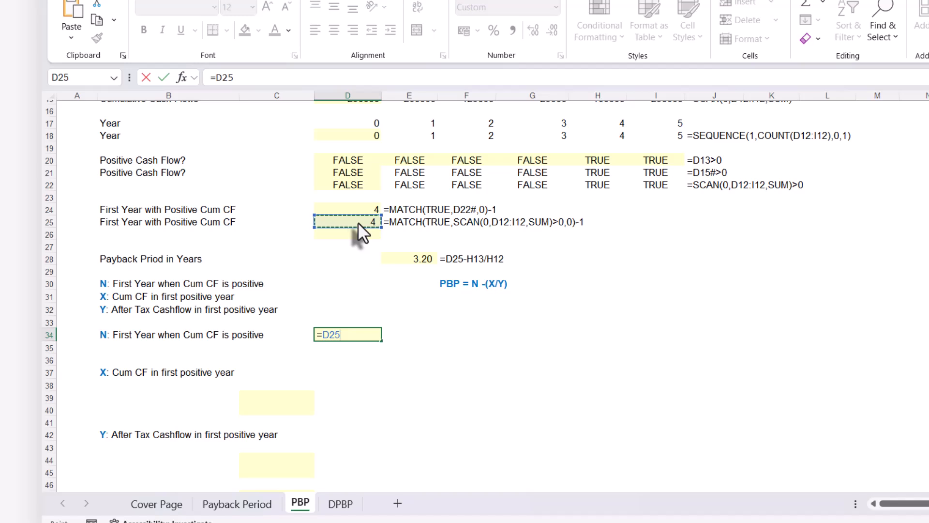
{"action": "key", "text": "Return"}
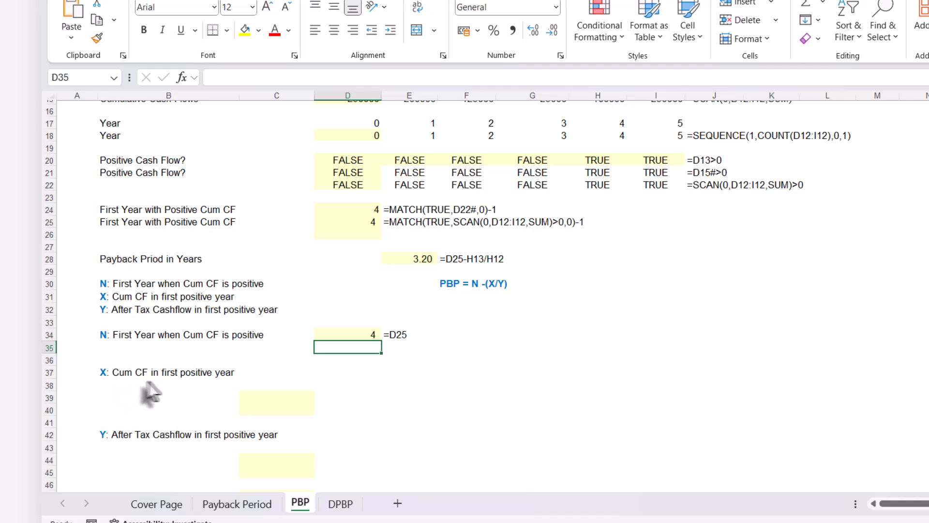
Enter =INDEX(D15#,D25) in C39 to look up X, the cumulative cash flow in the first positive year
{"action": "scroll", "coordinate": [222, 381], "scroll_direction": "up", "scroll_amount": 2}
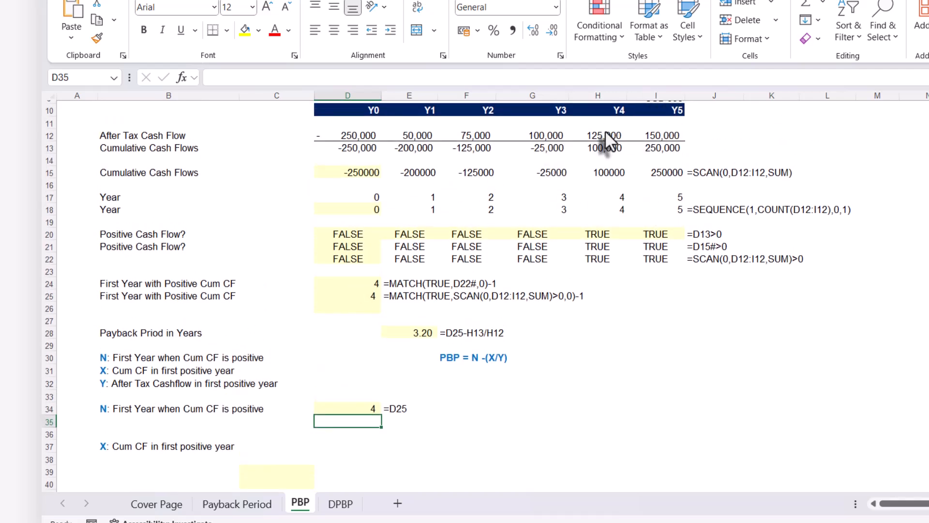
{"action": "scroll", "coordinate": [315, 465], "scroll_direction": "down", "scroll_amount": 1}
{"action": "left_click", "coordinate": [307, 434]}
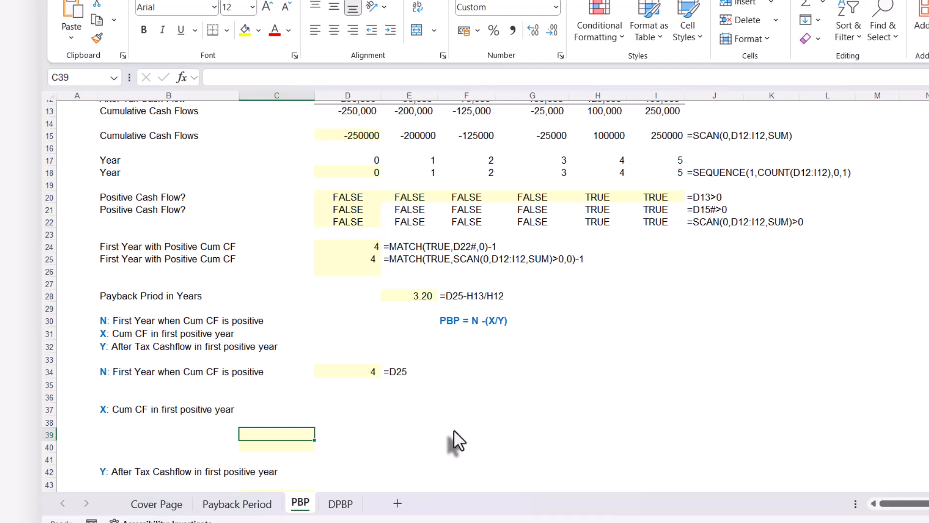
{"action": "type", "text": "=in"}
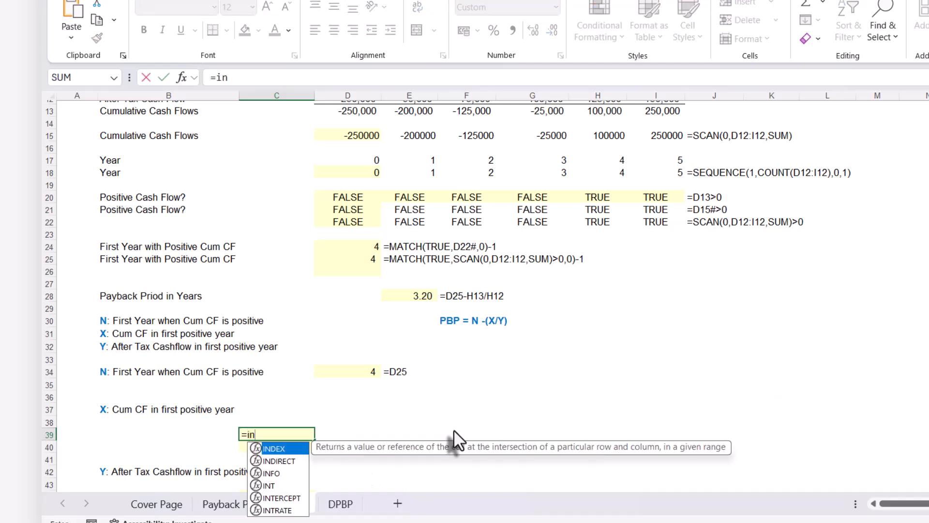
{"action": "type", "text": "dex"}
{"action": "key", "text": "Tab"}
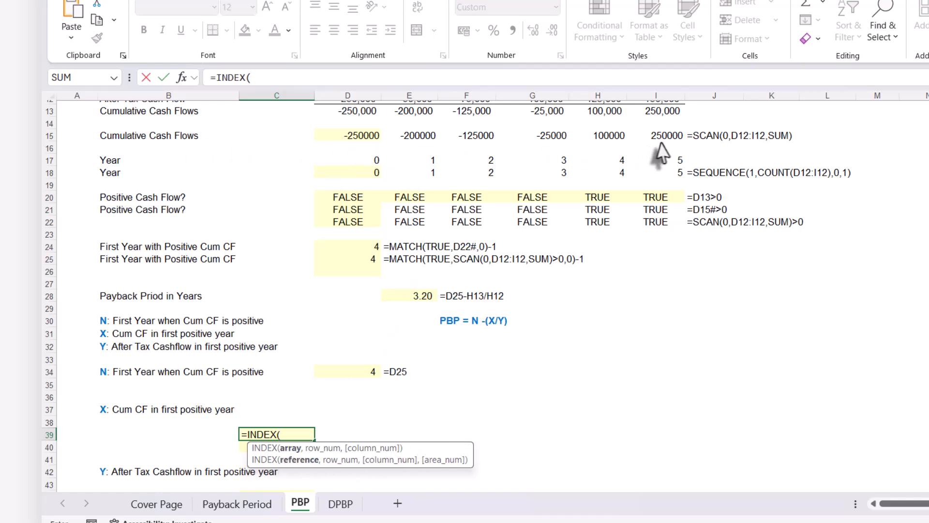
{"action": "left_click", "coordinate": [334, 136]}
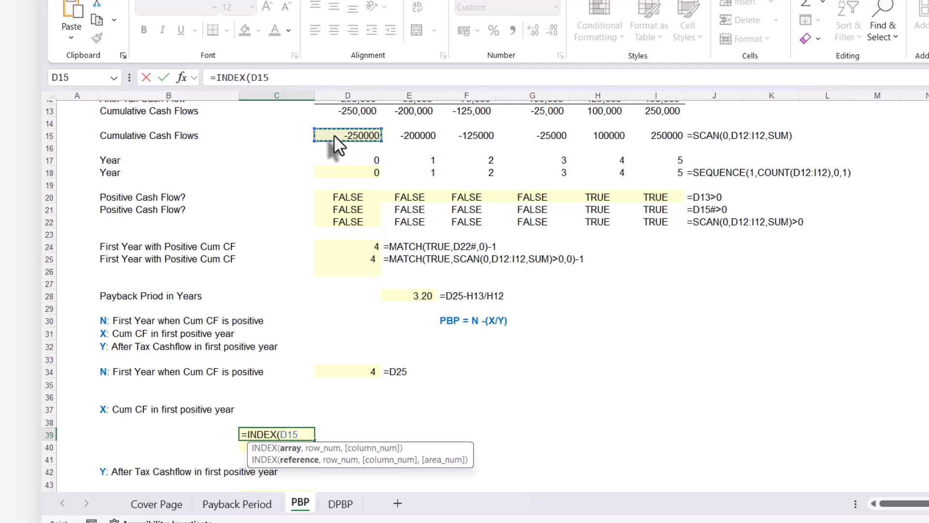
{"action": "type", "text": "#"}
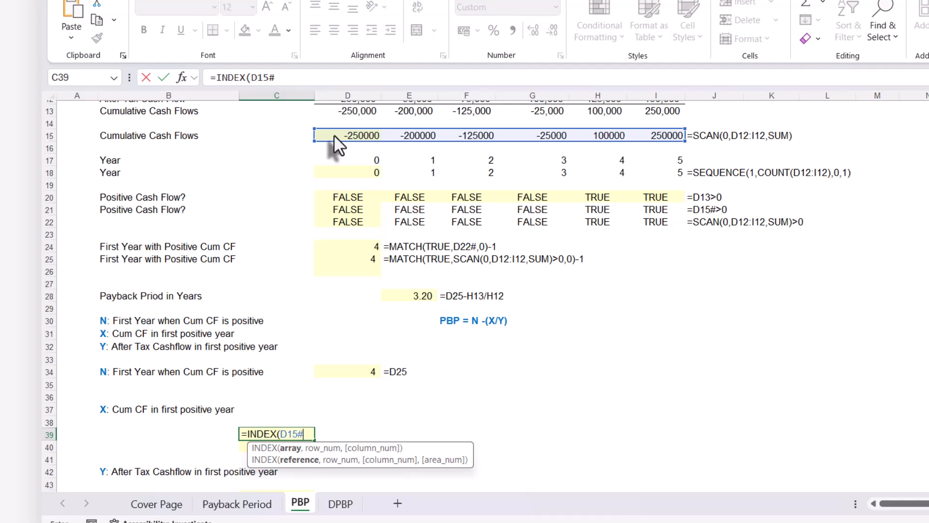
{"action": "type", "text": ","}
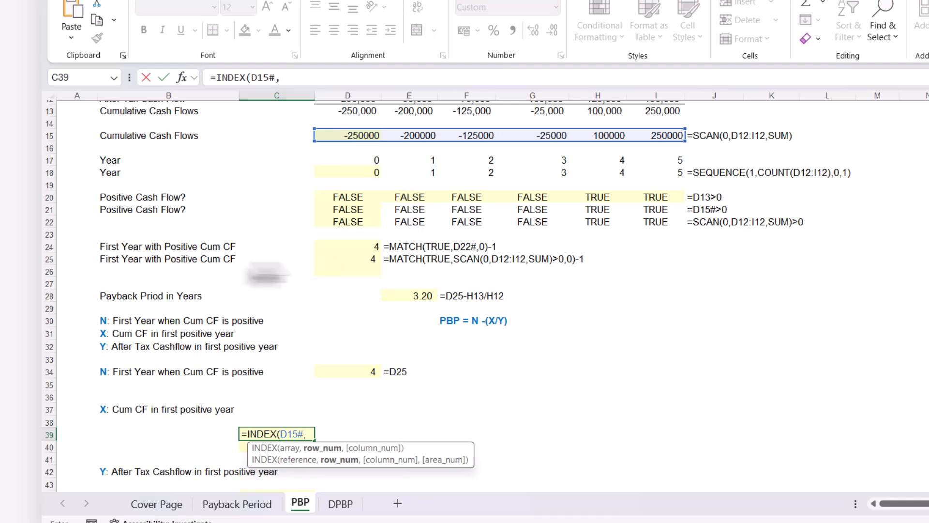
{"action": "left_click", "coordinate": [346, 259]}
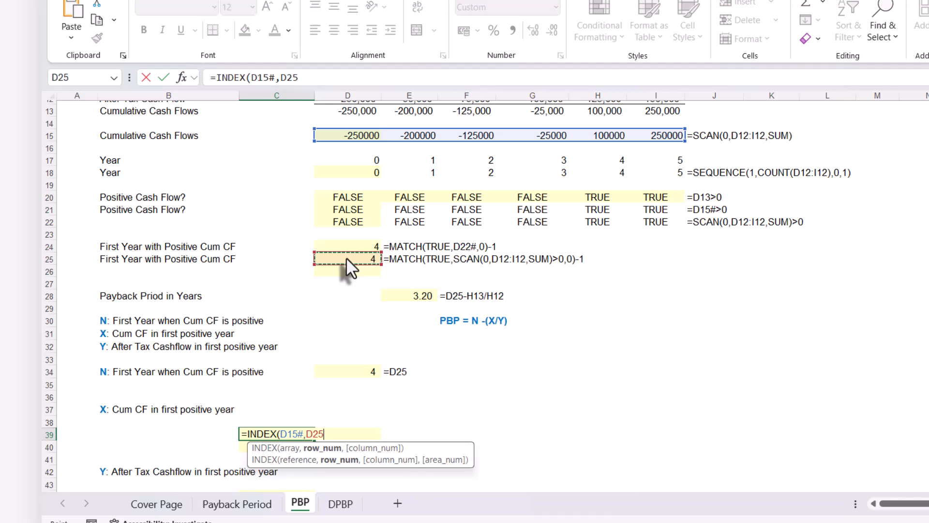
{"action": "type", "text": ")"}
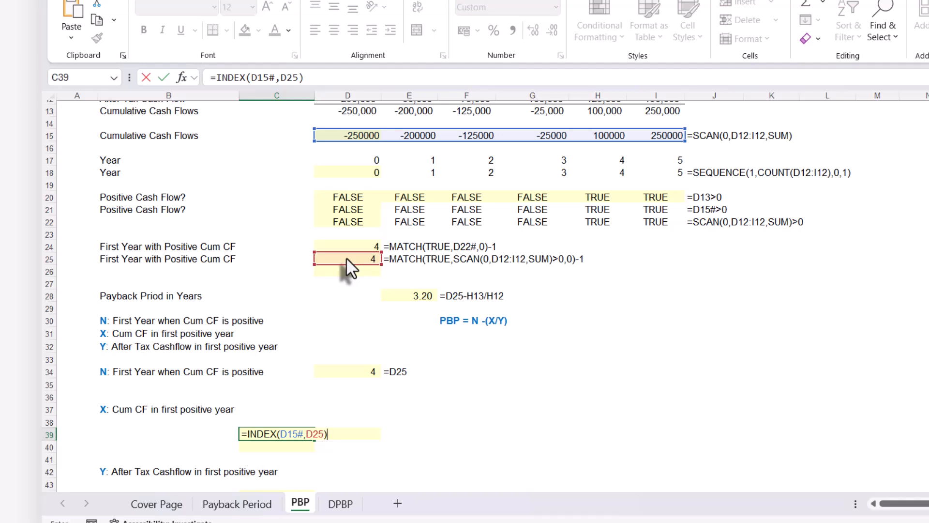
{"action": "key", "text": "Return"}
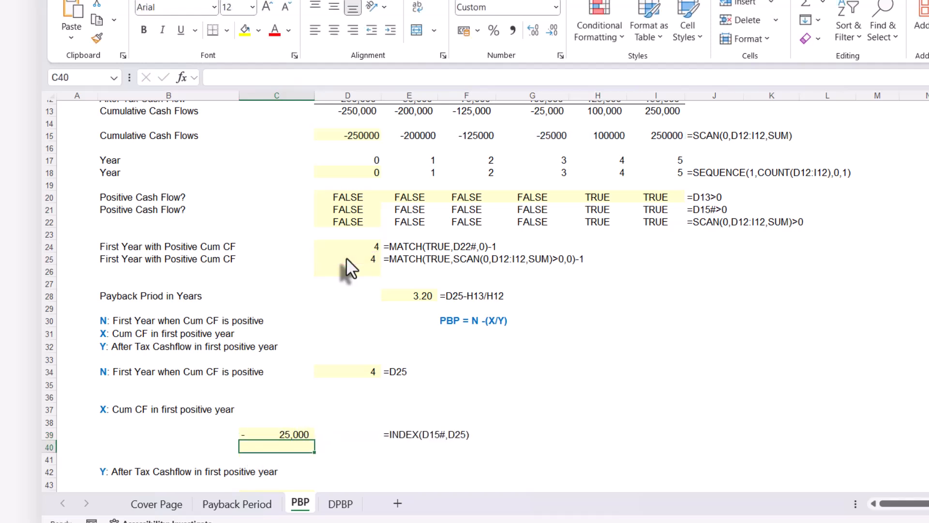
Check the INDEX result in C39 against the N value in D34 and the cumulative cash flows in row 15
{"action": "left_click", "coordinate": [280, 434]}
{"action": "scroll", "coordinate": [279, 434], "scroll_direction": "up", "scroll_amount": 1}
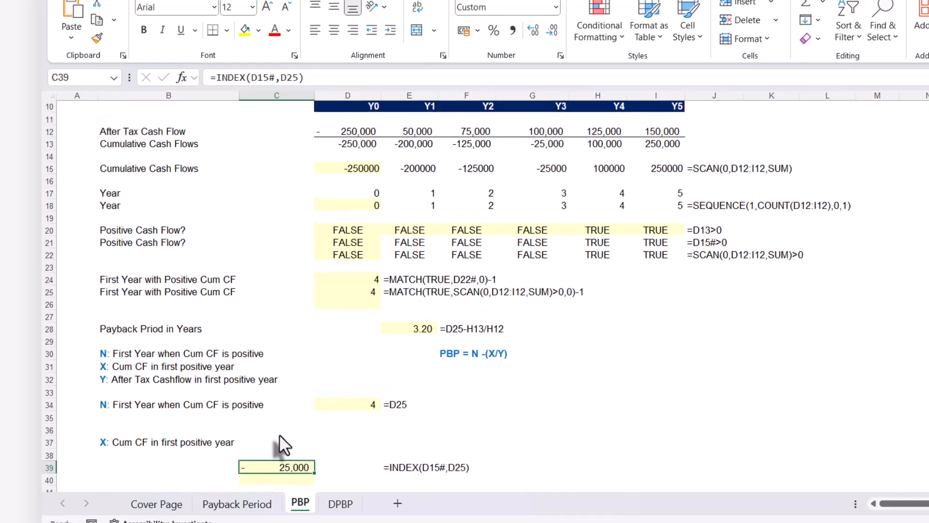
{"action": "scroll", "coordinate": [280, 434], "scroll_direction": "up", "scroll_amount": 1}
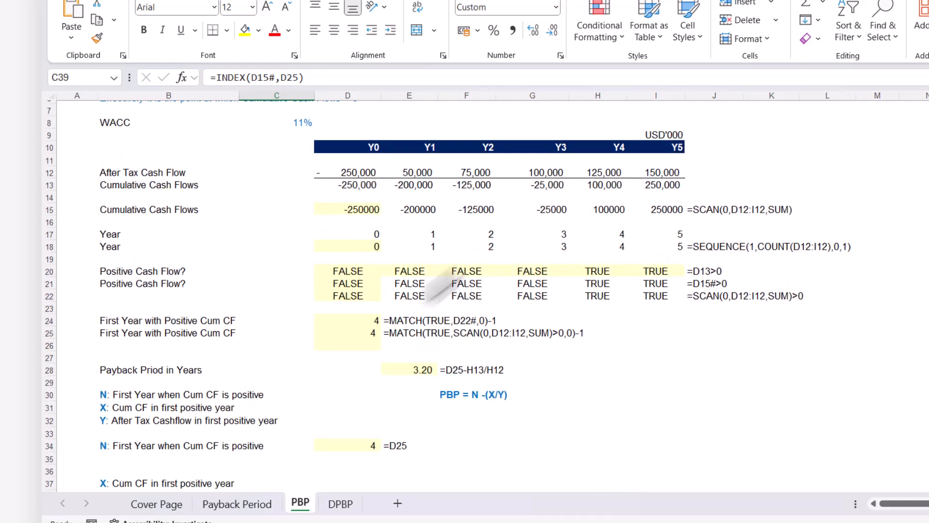
{"action": "scroll", "coordinate": [438, 290], "scroll_direction": "down", "scroll_amount": 2}
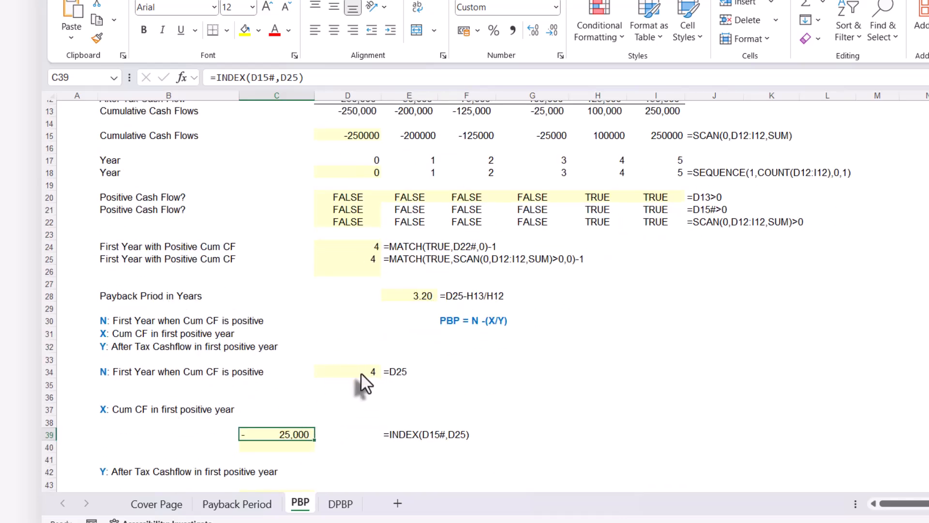
{"action": "left_click", "coordinate": [361, 375]}
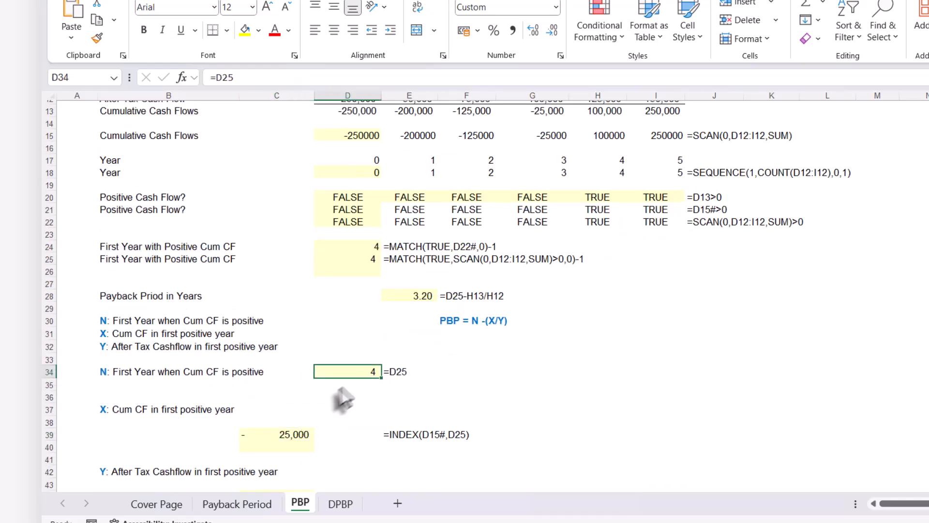
{"action": "double_click", "coordinate": [363, 371]}
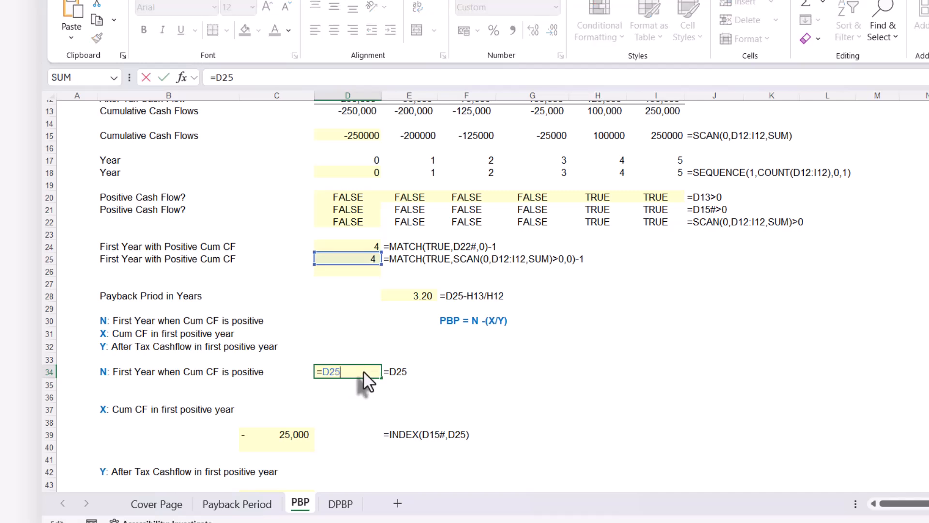
{"action": "key", "text": "Escape"}
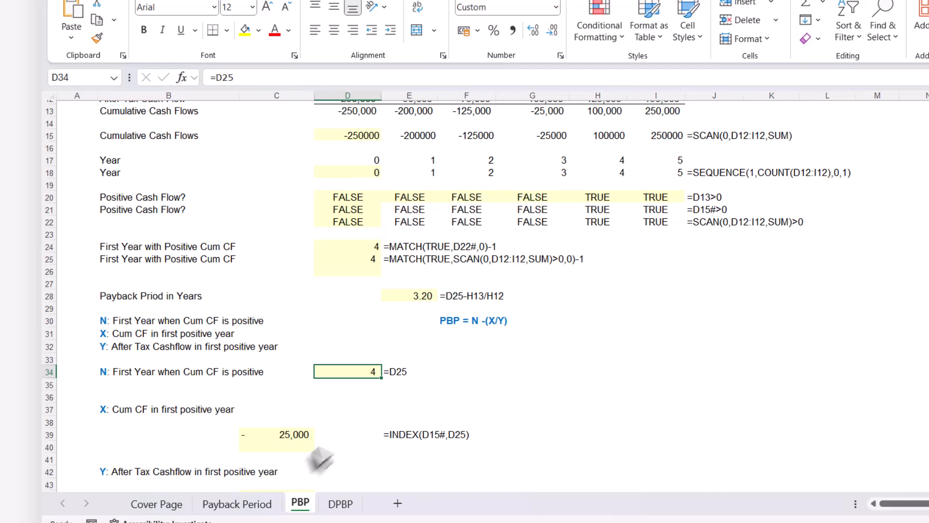
{"action": "left_click", "coordinate": [294, 437]}
{"action": "scroll", "coordinate": [372, 416], "scroll_direction": "up", "scroll_amount": 2}
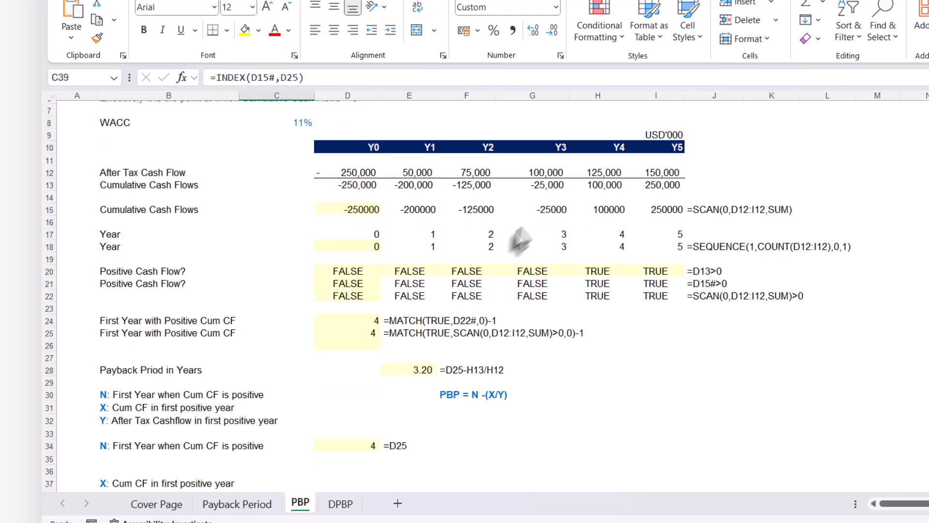
{"action": "left_click", "coordinate": [542, 208]}
{"action": "scroll", "coordinate": [542, 213], "scroll_direction": "down", "scroll_amount": 3}
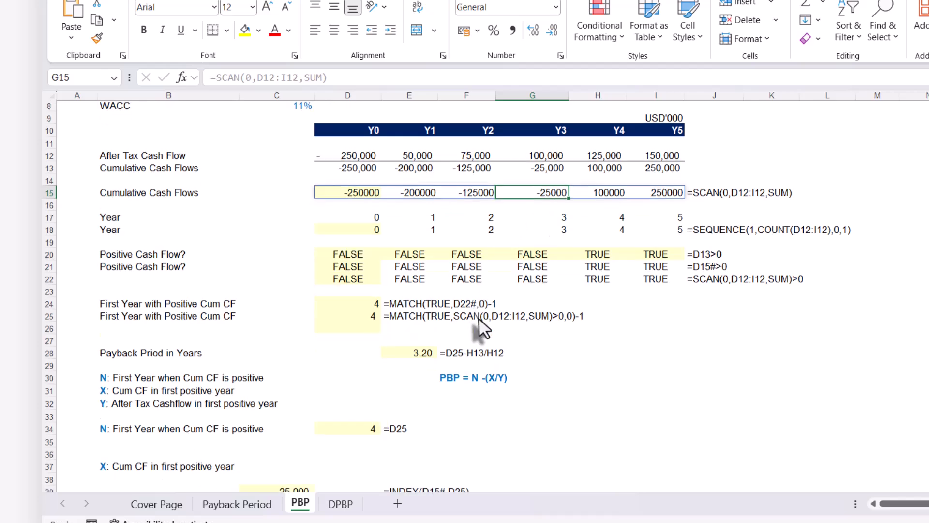
Add 1 to the row number argument in C39, making the formula =INDEX(D15#,D25+1)
{"action": "left_click", "coordinate": [302, 400]}
{"action": "double_click", "coordinate": [303, 398]}
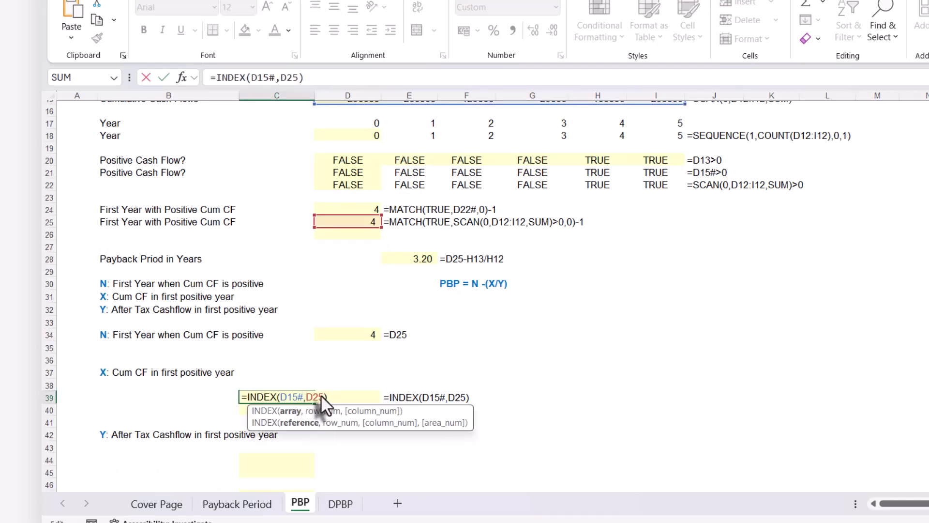
{"action": "left_click", "coordinate": [321, 396]}
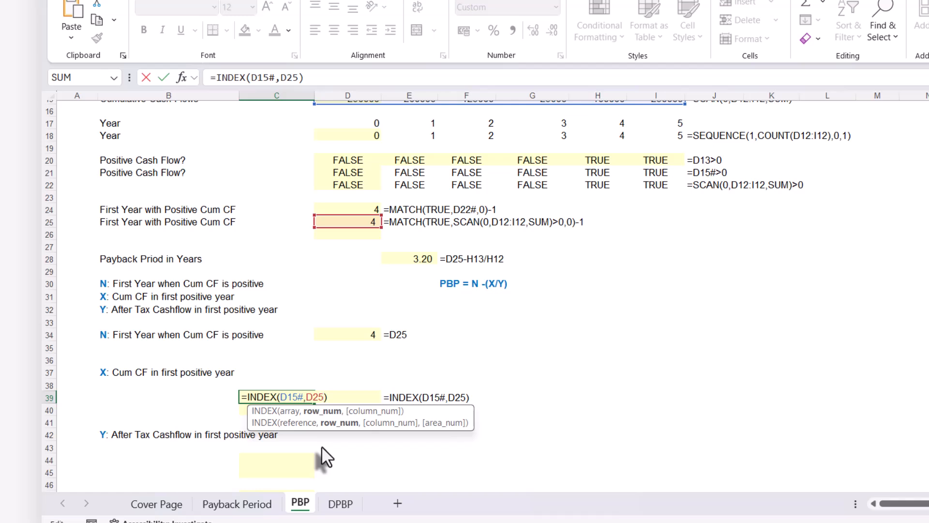
{"action": "type", "text": "+1"}
{"action": "key", "text": "Return"}
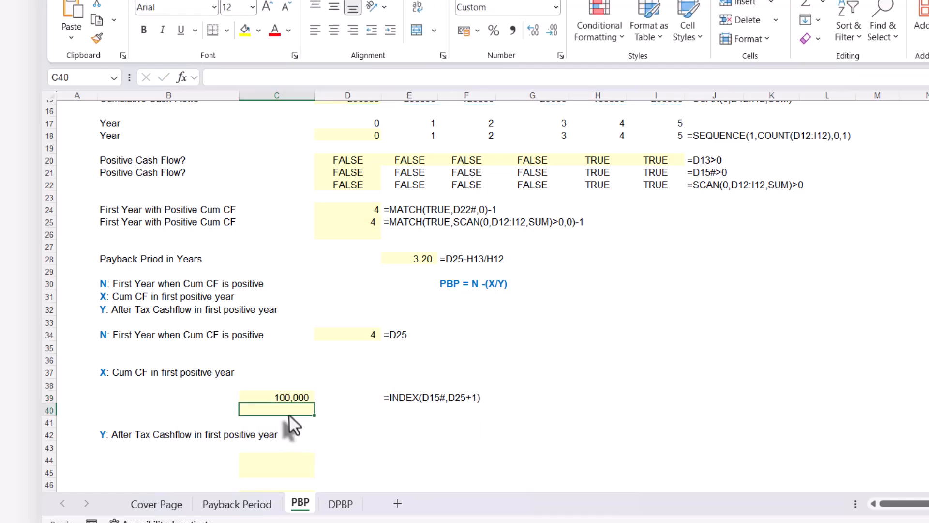
Inspect the ranges referenced by the C39 formula against the cumulative cash flows in row 15, keeping =INDEX(D15#,D25+1)
{"action": "double_click", "coordinate": [294, 396]}
{"action": "scroll", "coordinate": [314, 397], "scroll_direction": "up", "scroll_amount": 3}
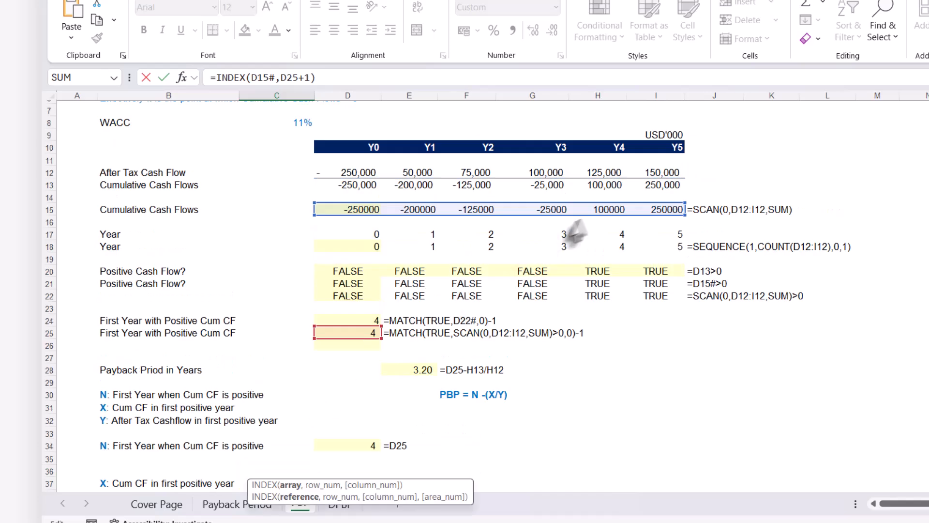
{"action": "scroll", "coordinate": [310, 428], "scroll_direction": "down", "scroll_amount": 2}
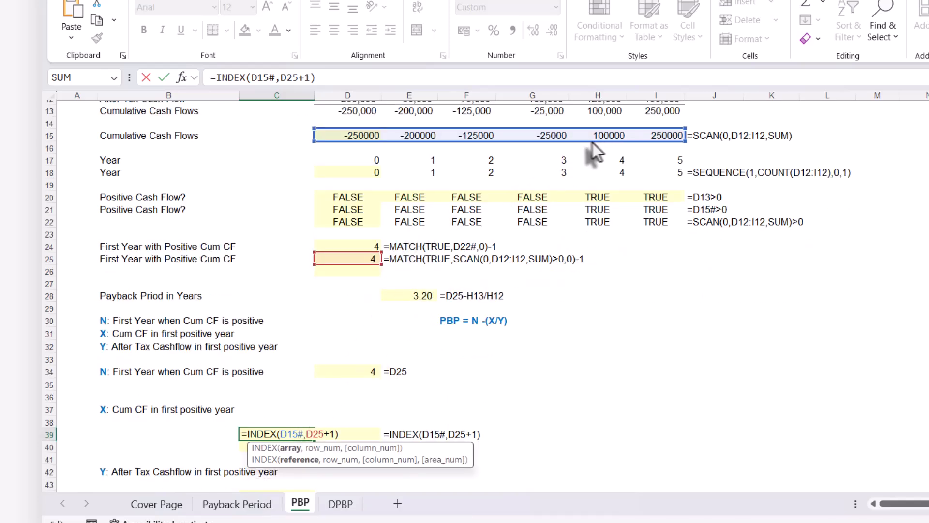
{"action": "type", "text": "`"}
{"action": "key", "text": "BackSpace"}
{"action": "key", "text": "ctrl+Return"}
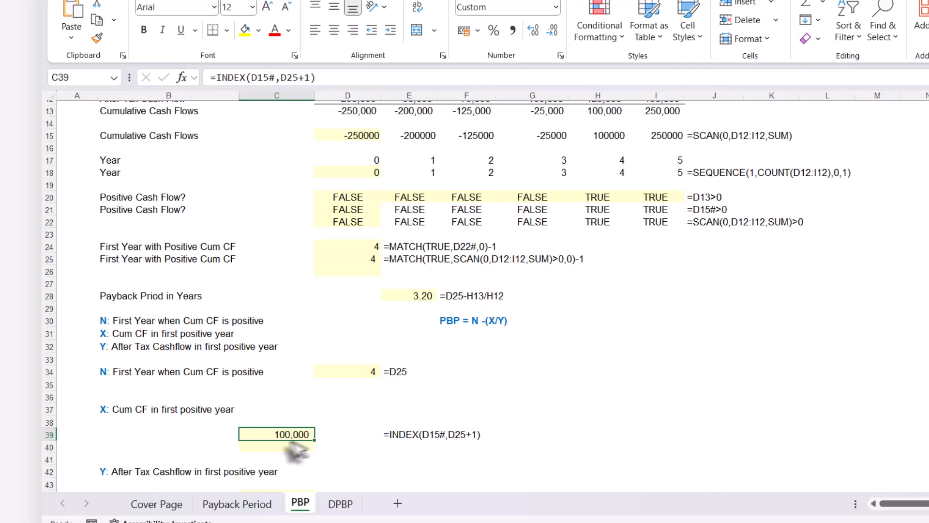
Copy the text of the C39 formula into C40 so it also reads =INDEX(D15#,D25+1)
{"action": "left_click_drag", "start_coordinate": [315, 77], "coordinate": [212, 77]}
{"action": "key", "text": "ctrl+c"}
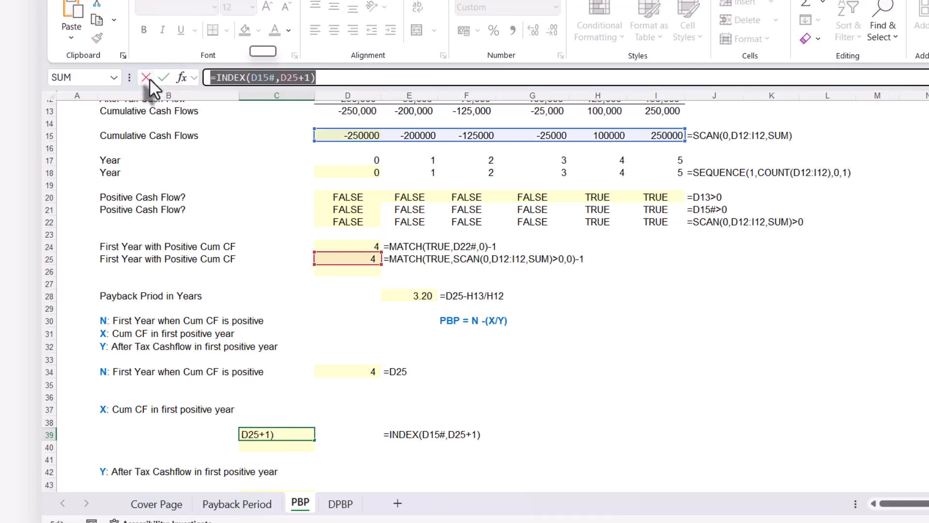
{"action": "left_click", "coordinate": [145, 77]}
{"action": "left_click", "coordinate": [261, 446]}
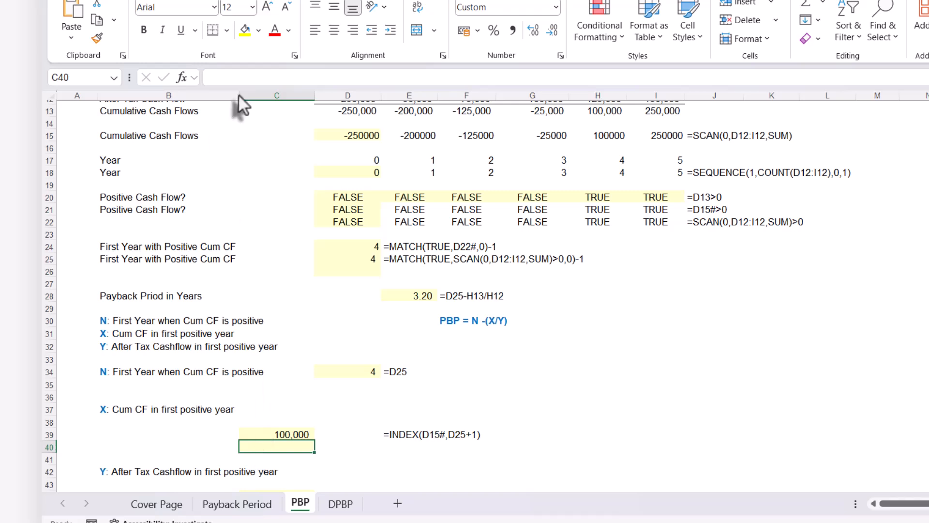
{"action": "left_click", "coordinate": [235, 78]}
{"action": "key", "text": "ctrl+v"}
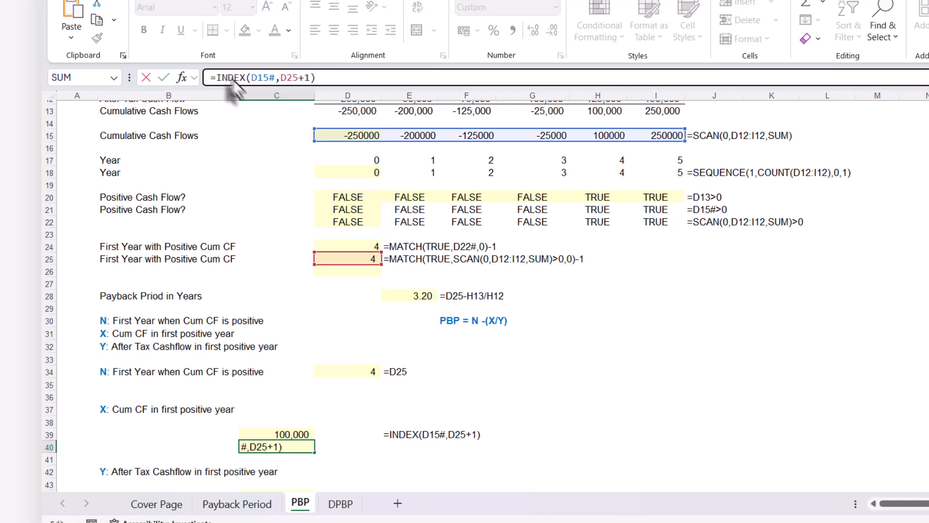
{"action": "key", "text": "Return"}
Replace the D15# reference in C40 with the SCAN expression copied from D15, giving =INDEX(SCAN(0,D12:I12,SUM),D25+1)
{"action": "left_click", "coordinate": [286, 446]}
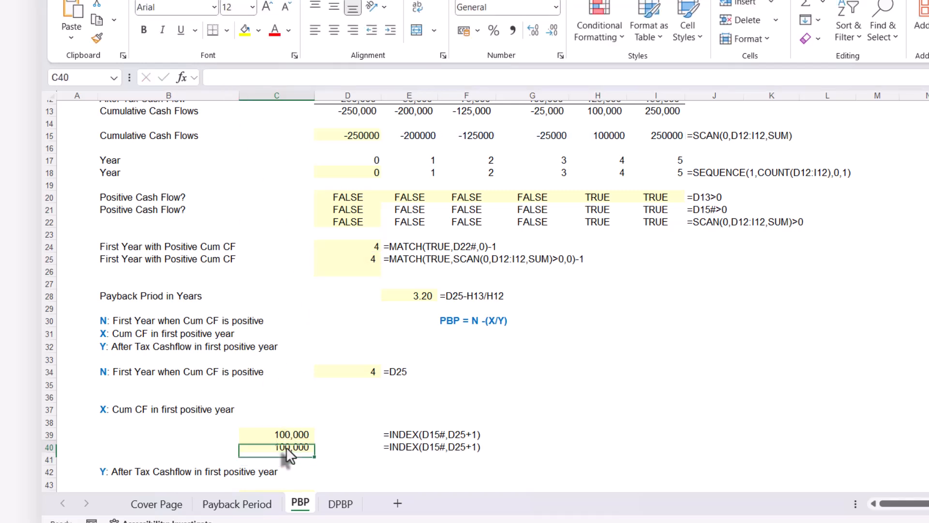
{"action": "double_click", "coordinate": [286, 446]}
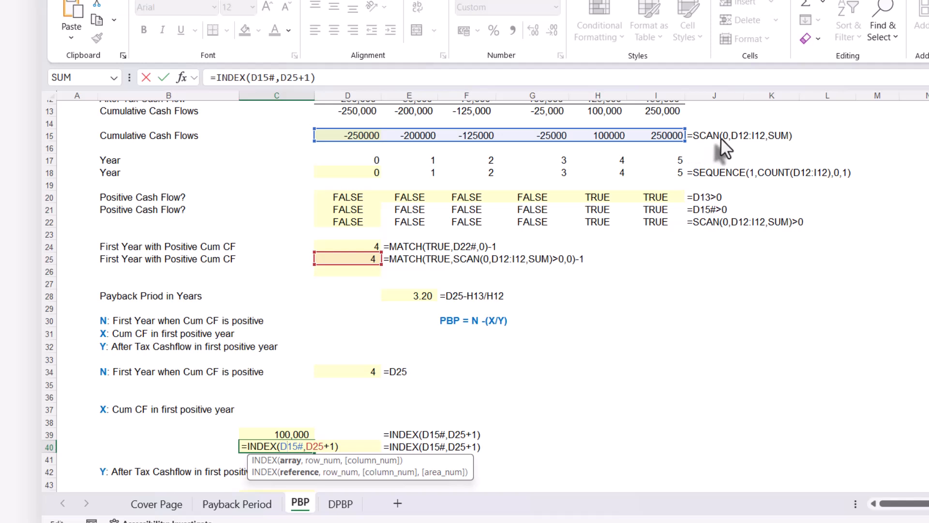
{"action": "key", "text": "Return"}
{"action": "left_click", "coordinate": [358, 136]}
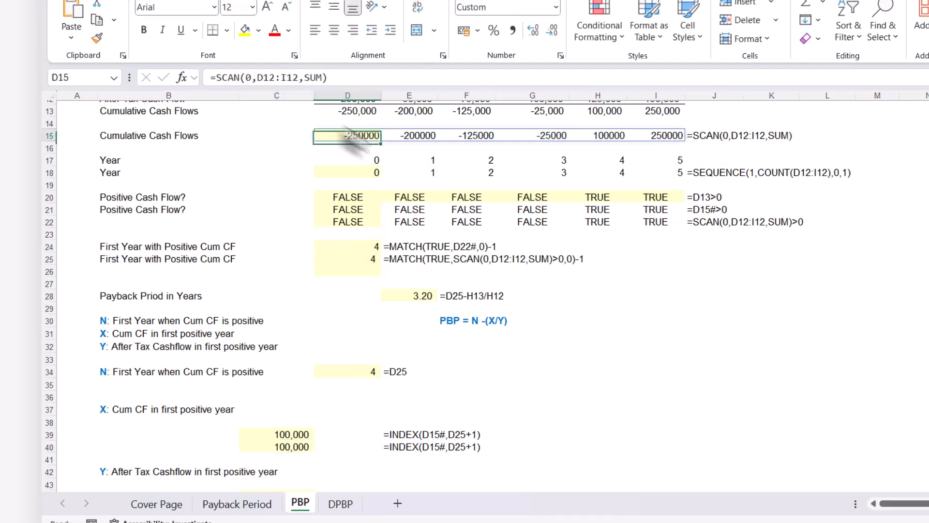
{"action": "left_click_drag", "start_coordinate": [341, 76], "coordinate": [240, 78]}
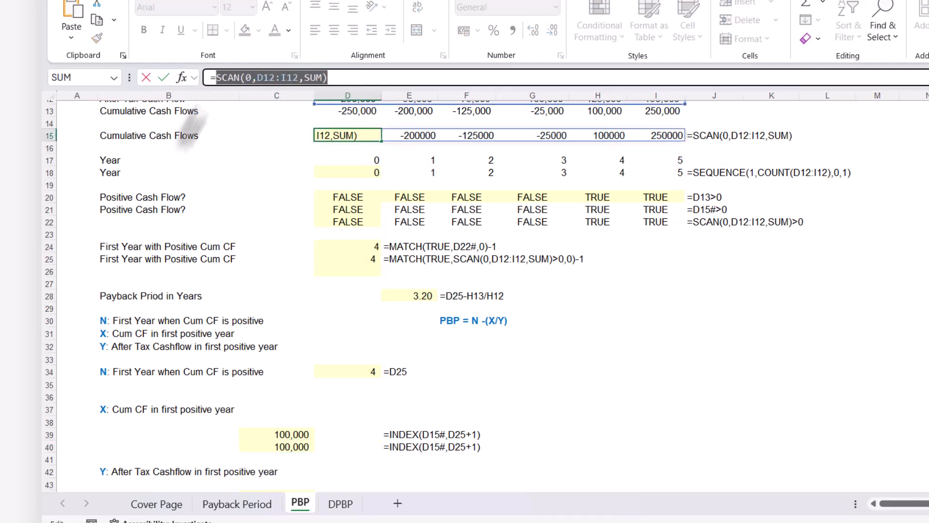
{"action": "key", "text": "Escape"}
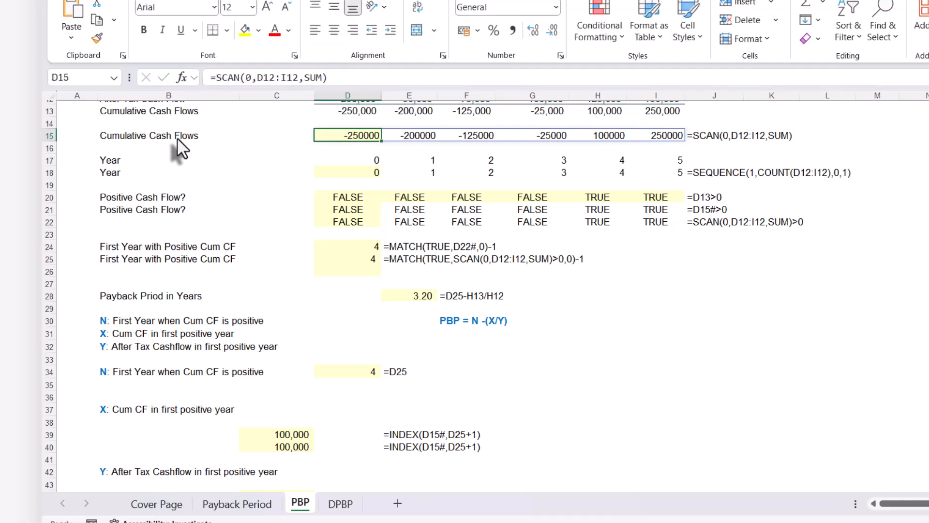
{"action": "double_click", "coordinate": [292, 445]}
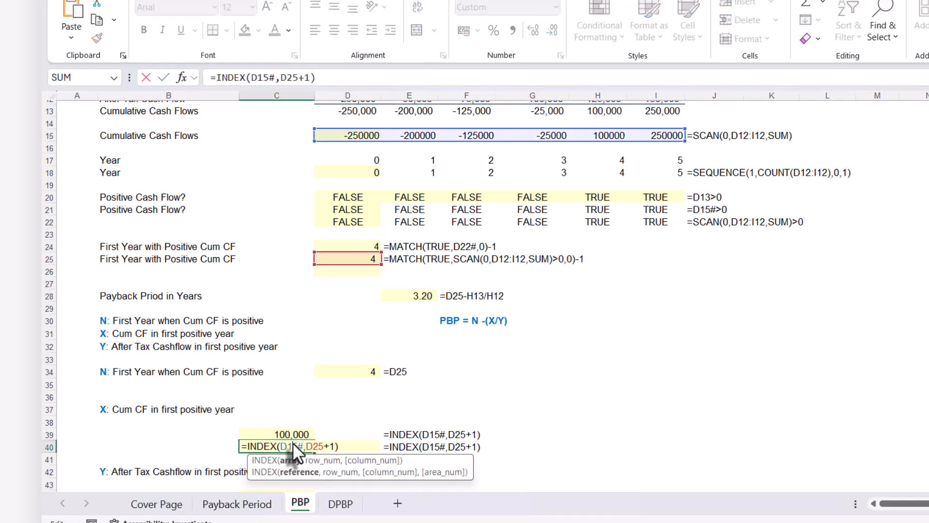
{"action": "left_click_drag", "start_coordinate": [299, 444], "coordinate": [300, 444]}
{"action": "type", "text": "SCAN(0,D12:I12,SUM)"}
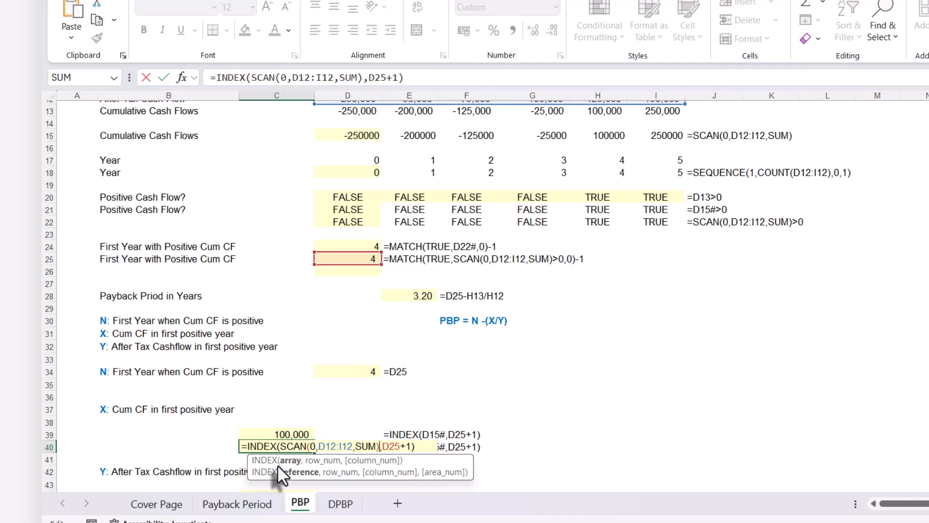
{"action": "key", "text": "Return"}
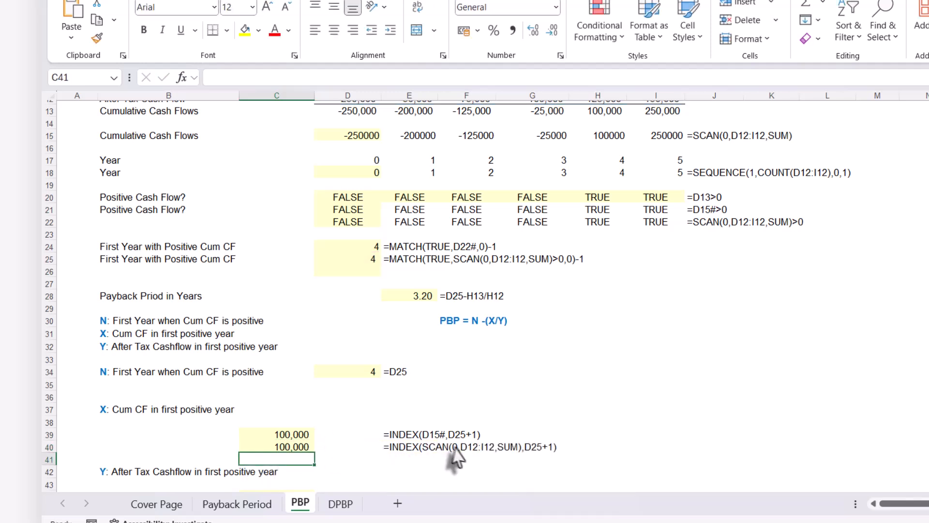
Replace the D25 reference in C40 with MATCH(TRUE,SCAN(0,D12:I12,SUM)>0,0)-1, copied from the formula in D25
{"action": "left_click", "coordinate": [293, 447]}
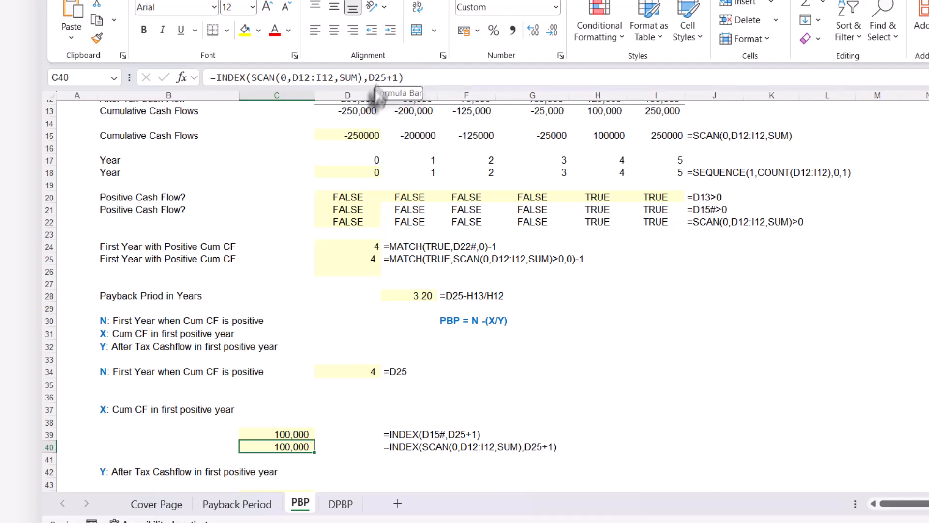
{"action": "left_click", "coordinate": [341, 258]}
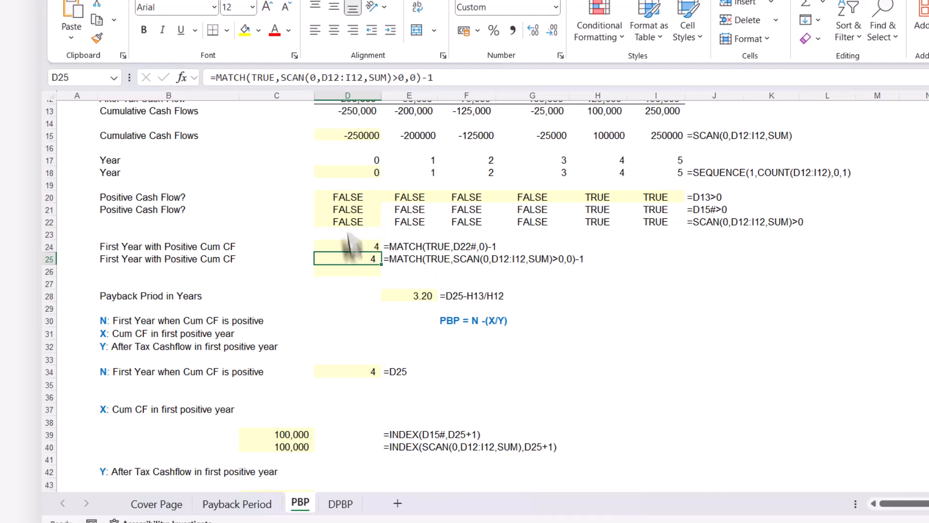
{"action": "left_click_drag", "start_coordinate": [434, 78], "coordinate": [214, 76]}
{"action": "key", "text": "ctrl+c"}
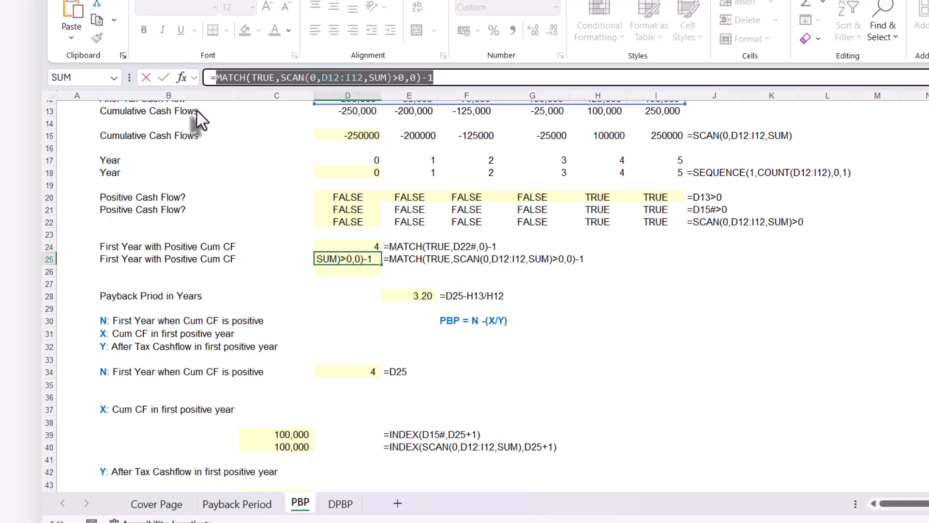
{"action": "key", "text": "Escape"}
{"action": "left_click", "coordinate": [306, 444]}
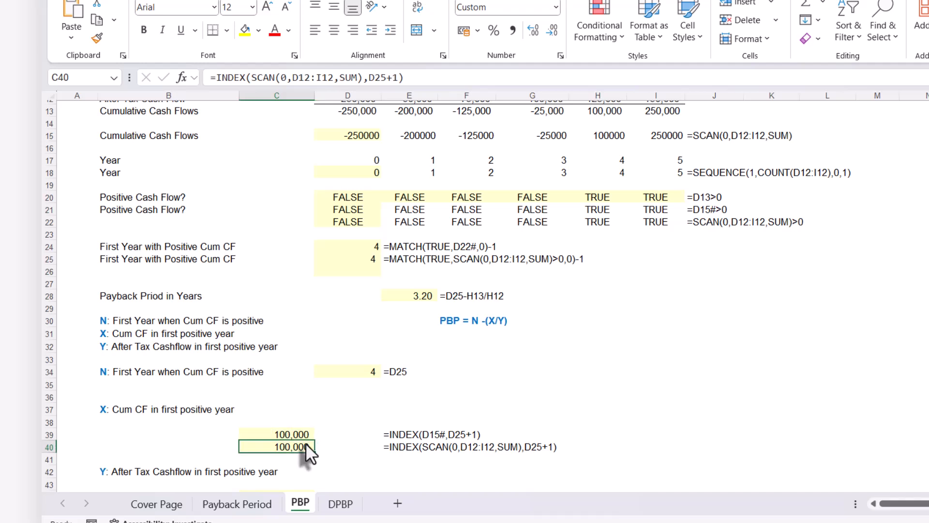
{"action": "double_click", "coordinate": [306, 444]}
{"action": "left_click", "coordinate": [372, 77]}
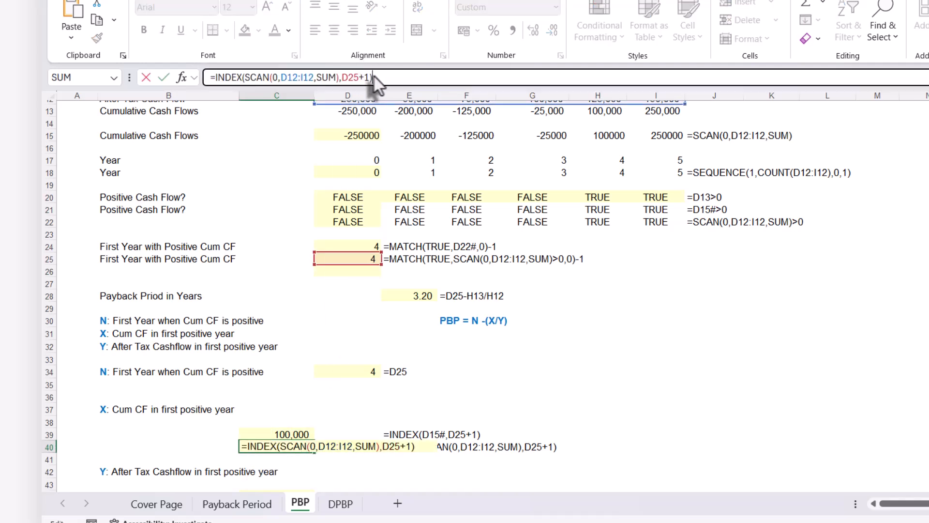
{"action": "key", "text": "Escape"}
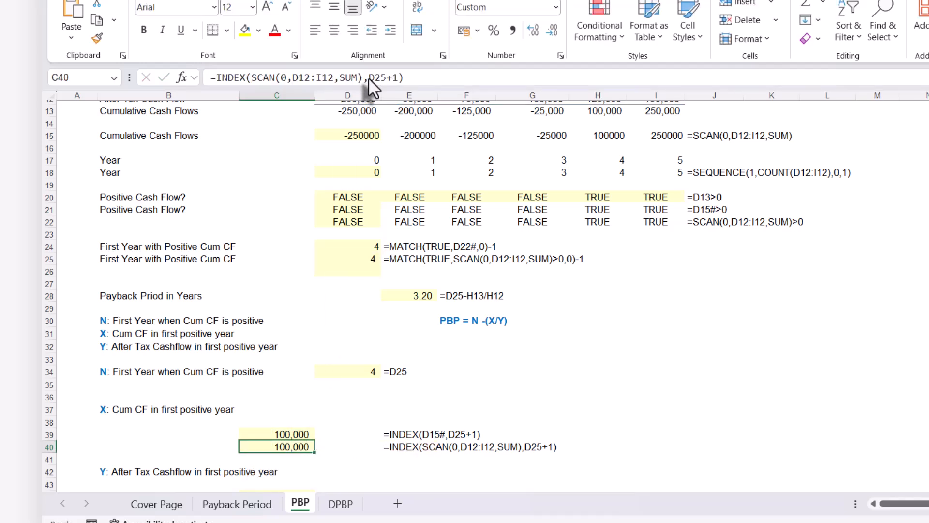
{"action": "left_click_drag", "start_coordinate": [368, 78], "coordinate": [384, 77]}
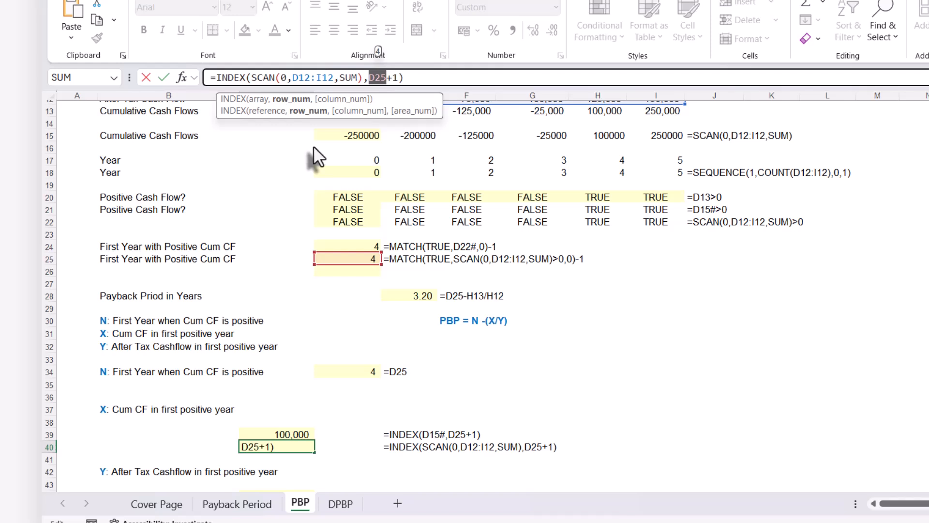
{"action": "key", "text": "ctrl+v"}
{"action": "key", "text": "Return"}
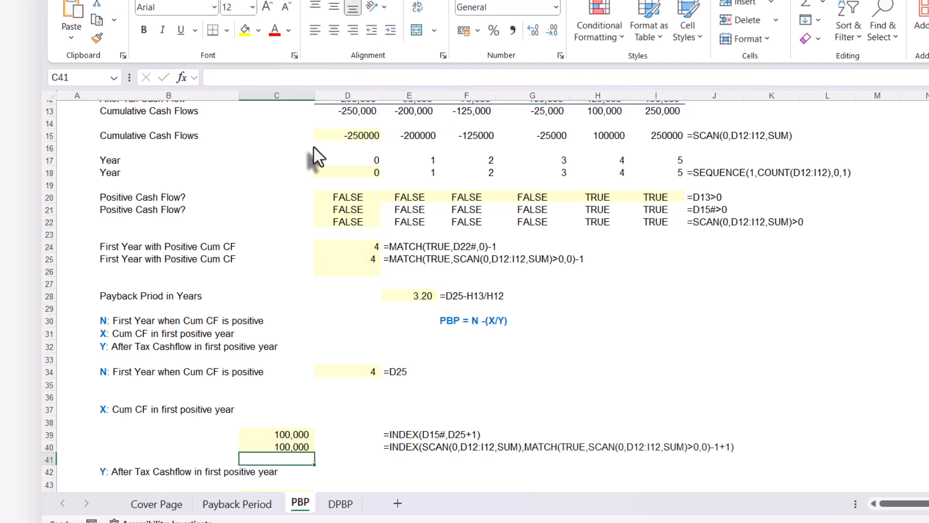
Start an INDEX formula in C44 for Y, using the after tax cash flows D12:I12 as the array
{"action": "scroll", "coordinate": [322, 397], "scroll_direction": "down", "scroll_amount": 1}
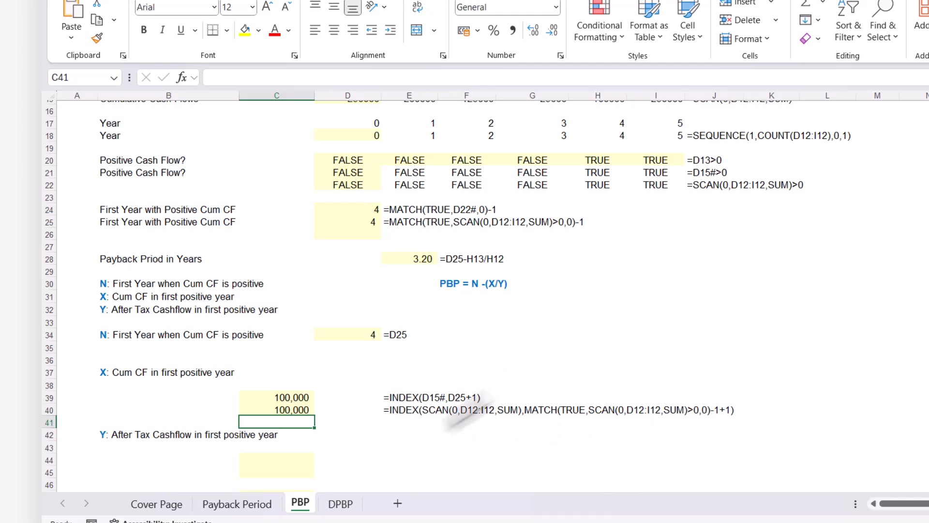
{"action": "scroll", "coordinate": [429, 419], "scroll_direction": "down", "scroll_amount": 3}
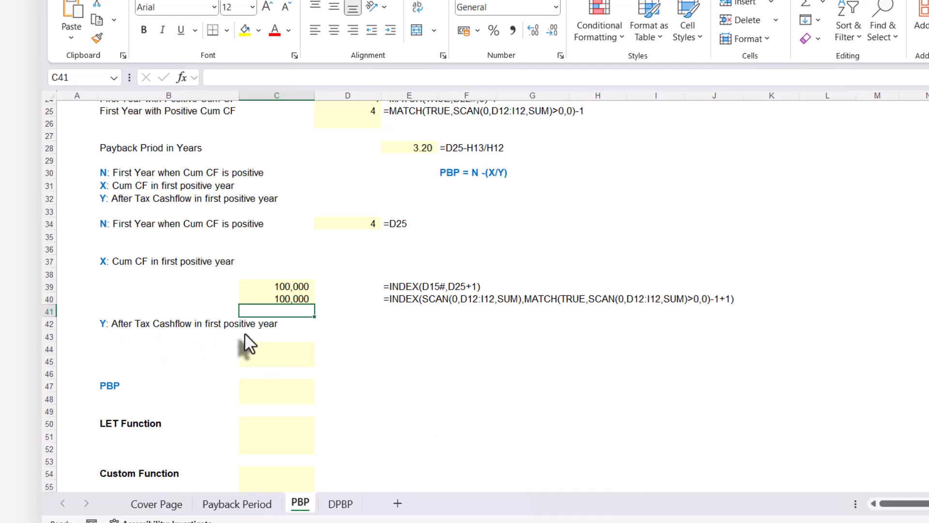
{"action": "left_click", "coordinate": [255, 348]}
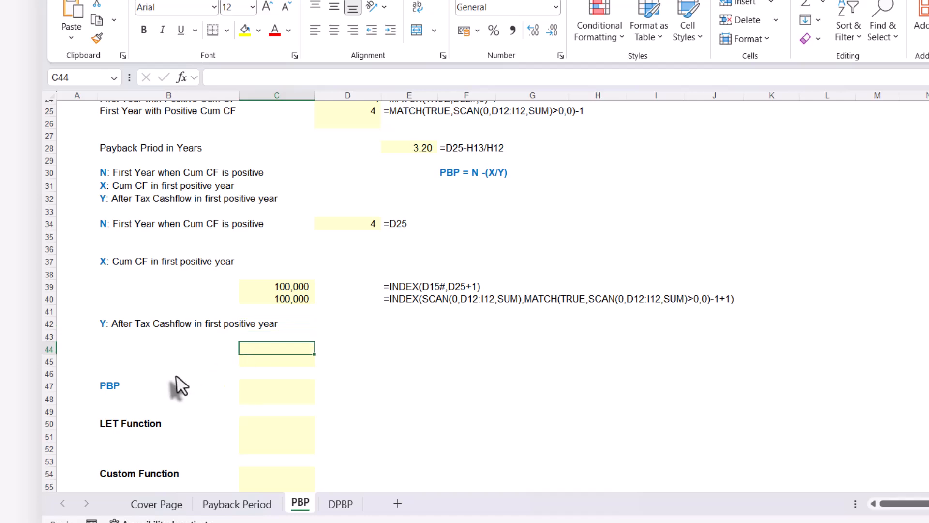
{"action": "type", "text": "=ind"}
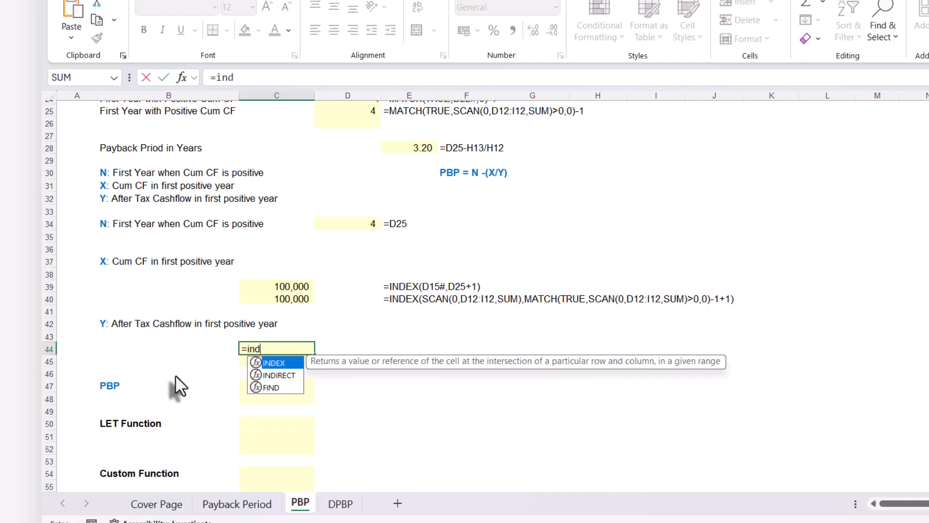
{"action": "key", "text": "Tab"}
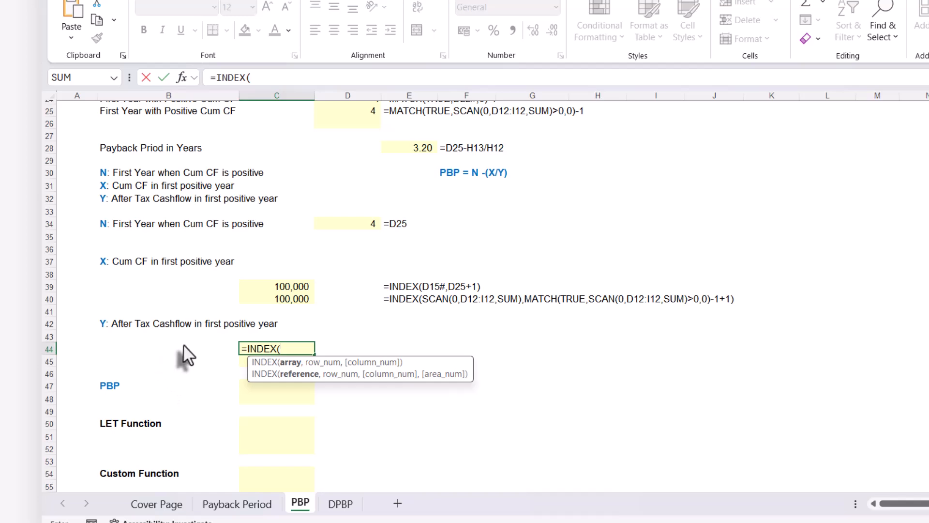
{"action": "scroll", "coordinate": [202, 340], "scroll_direction": "up", "scroll_amount": 6}
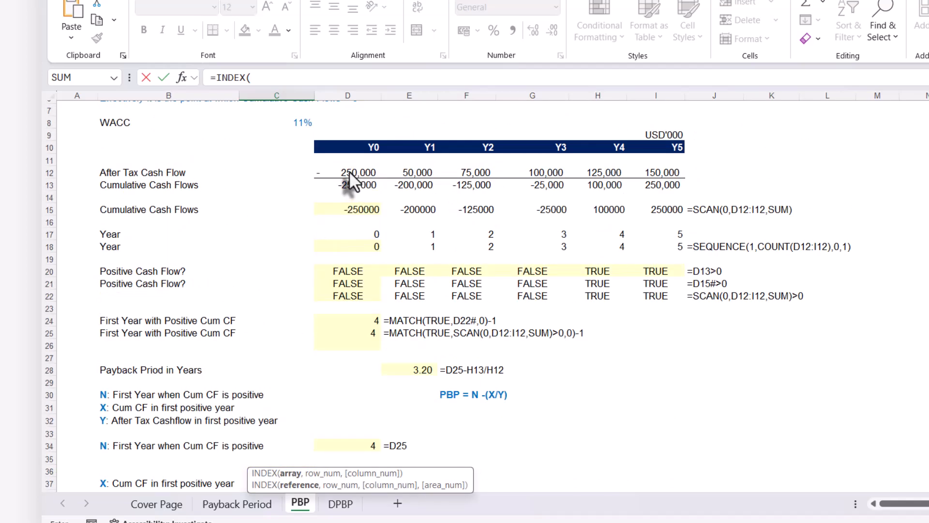
{"action": "left_click_drag", "start_coordinate": [346, 174], "coordinate": [639, 172]}
{"action": "scroll", "coordinate": [394, 357], "scroll_direction": "down", "scroll_amount": 5}
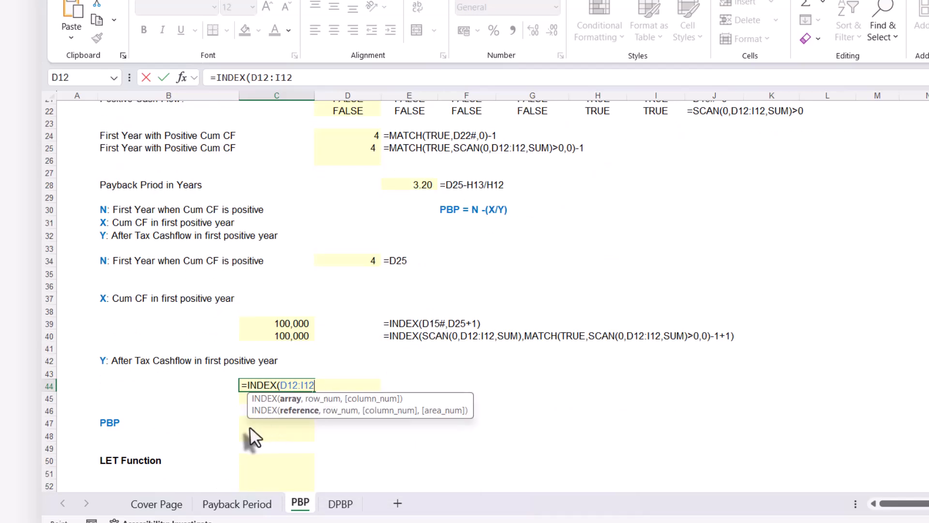
Complete the C44 formula with row number 0 and column number D25+1, giving =INDEX(D12:I12,0,D25+1)
{"action": "type", "text": ","}
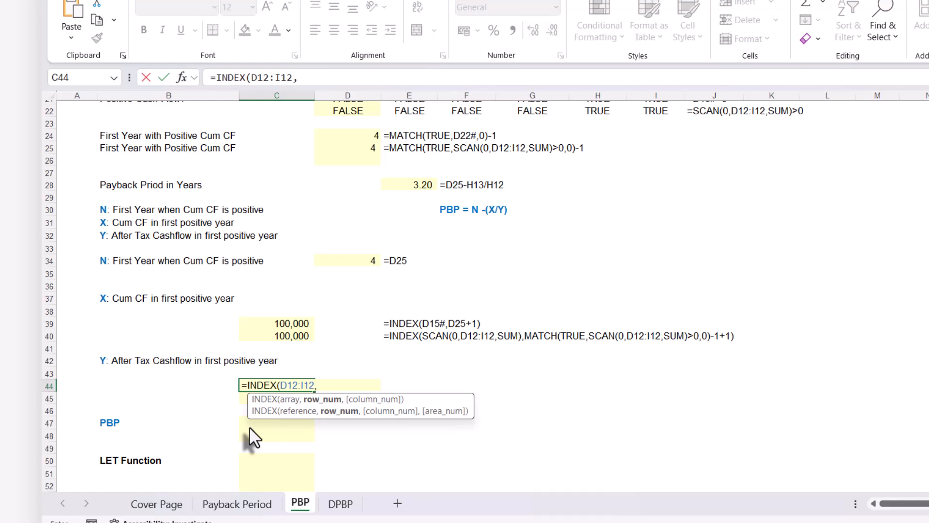
{"action": "type", "text": "0,"}
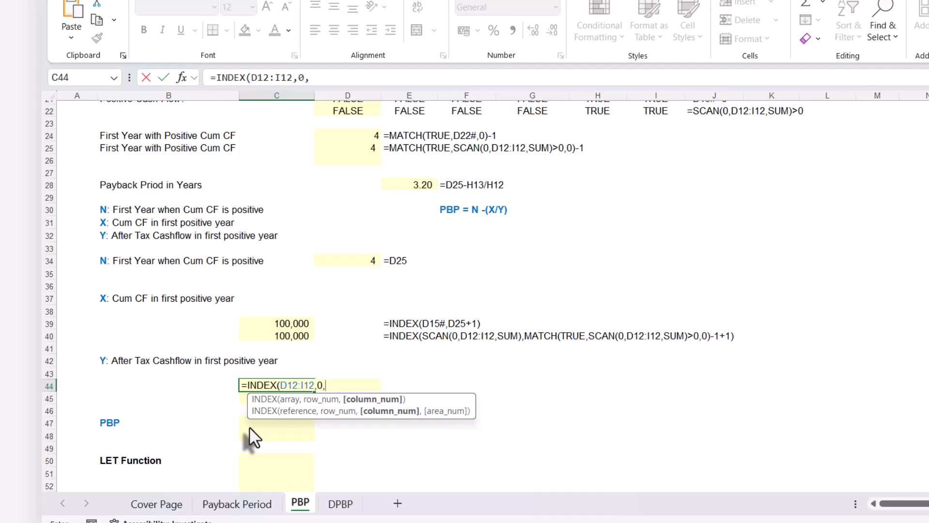
{"action": "left_click", "coordinate": [352, 148]}
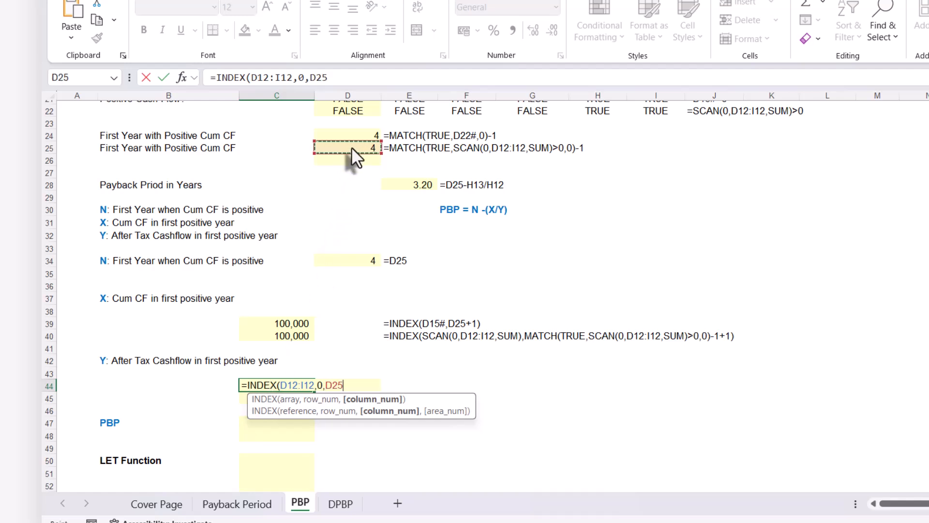
{"action": "type", "text": "+1"}
{"action": "type", "text": ")"}
{"action": "key", "text": "Return"}
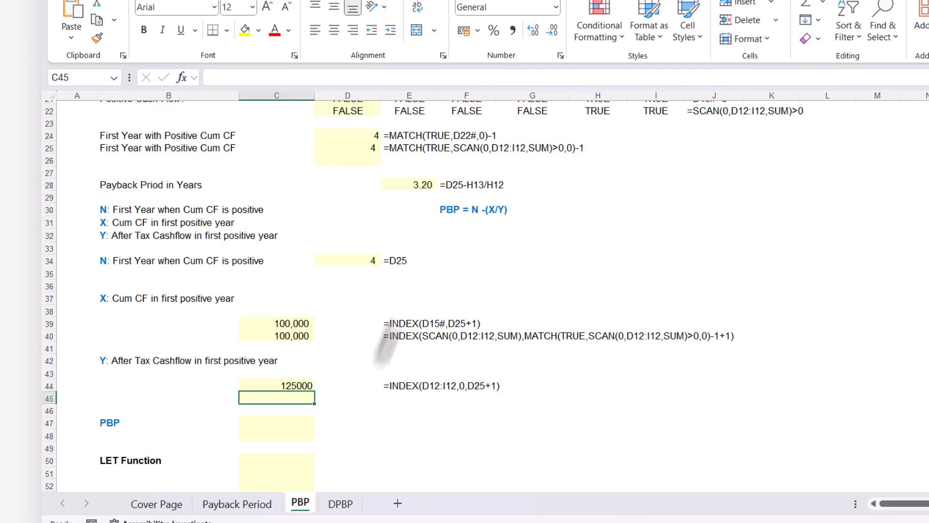
Check the Y result in C44 against the Y4 after tax cash flow in H12
{"action": "left_click", "coordinate": [301, 383]}
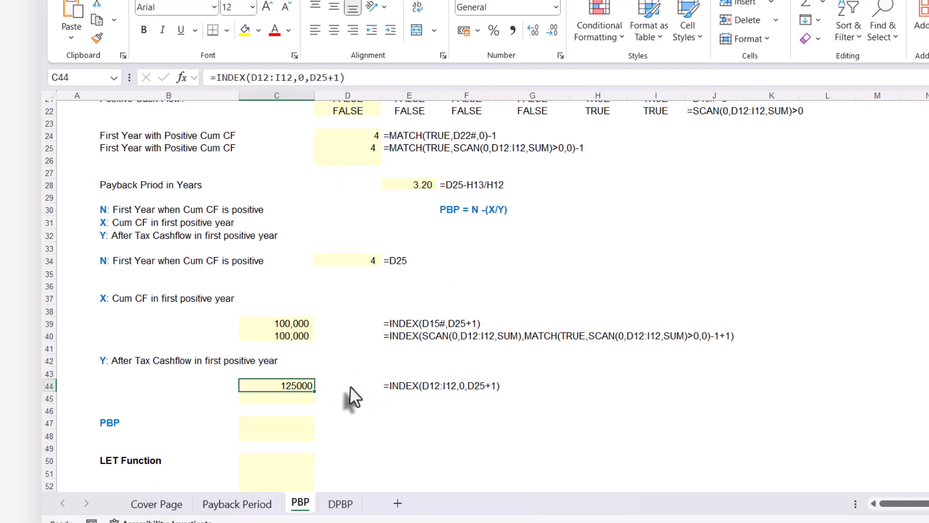
{"action": "scroll", "coordinate": [349, 394], "scroll_direction": "up", "scroll_amount": 6}
{"action": "left_click", "coordinate": [604, 208]}
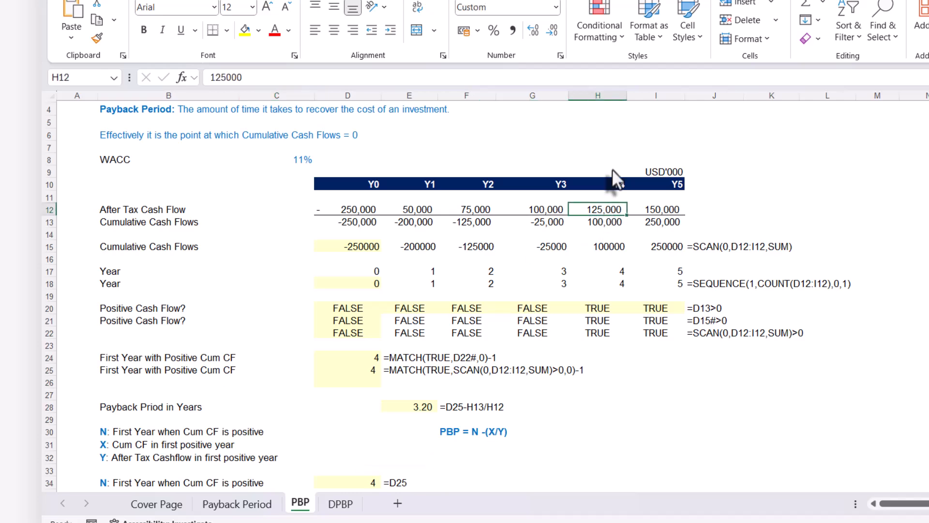
Copy the Y formula text =INDEX(D12:I12,0,D25+1) from C44 into C45
{"action": "scroll", "coordinate": [603, 205], "scroll_direction": "down", "scroll_amount": 4}
{"action": "scroll", "coordinate": [484, 367], "scroll_direction": "down", "scroll_amount": 3}
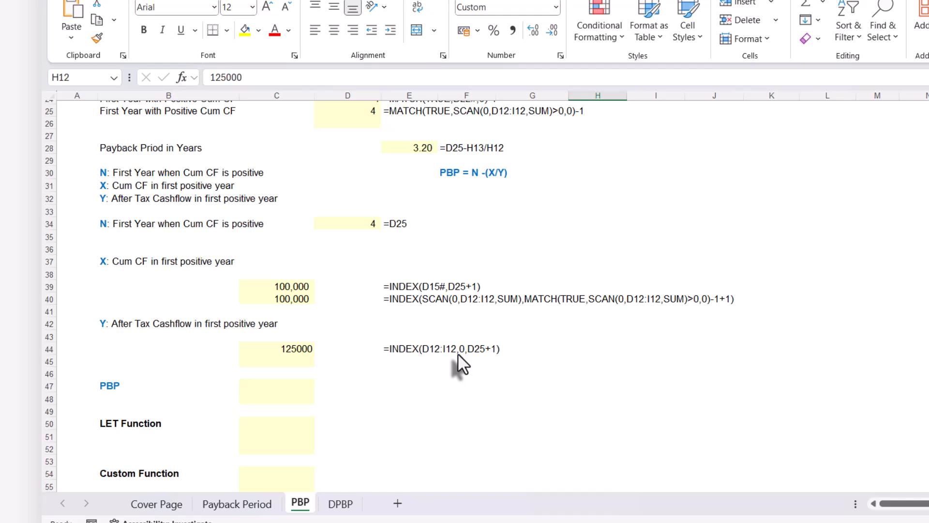
{"action": "scroll", "coordinate": [457, 353], "scroll_direction": "up", "scroll_amount": 2}
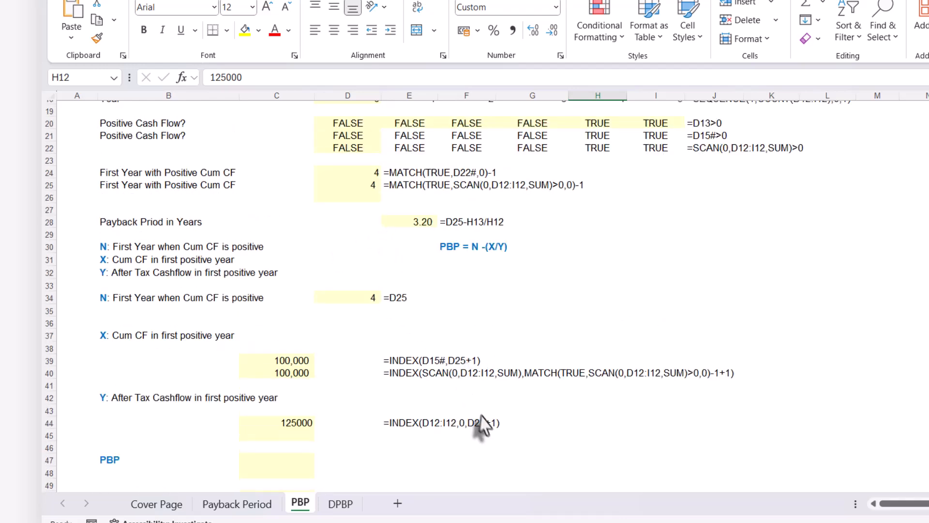
{"action": "left_click", "coordinate": [297, 433]}
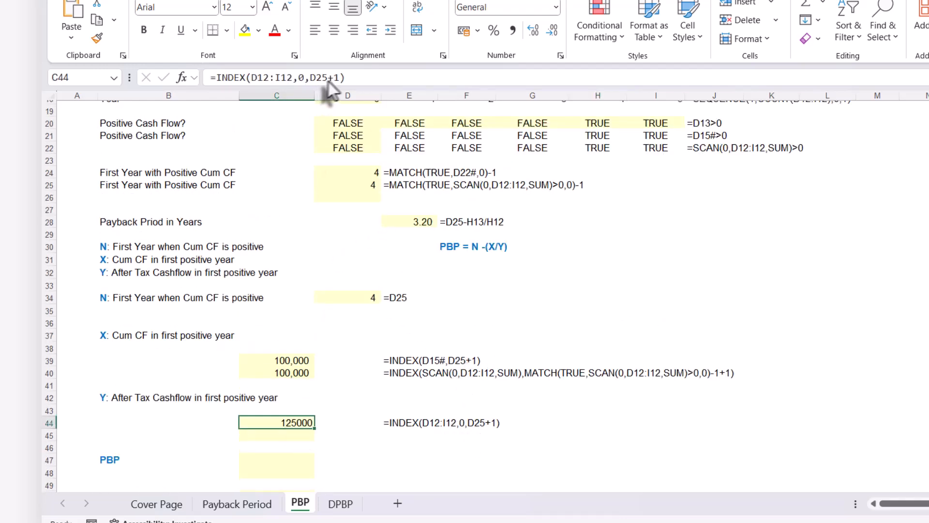
{"action": "left_click_drag", "start_coordinate": [351, 77], "coordinate": [203, 79]}
{"action": "key", "text": "ctrl+c"}
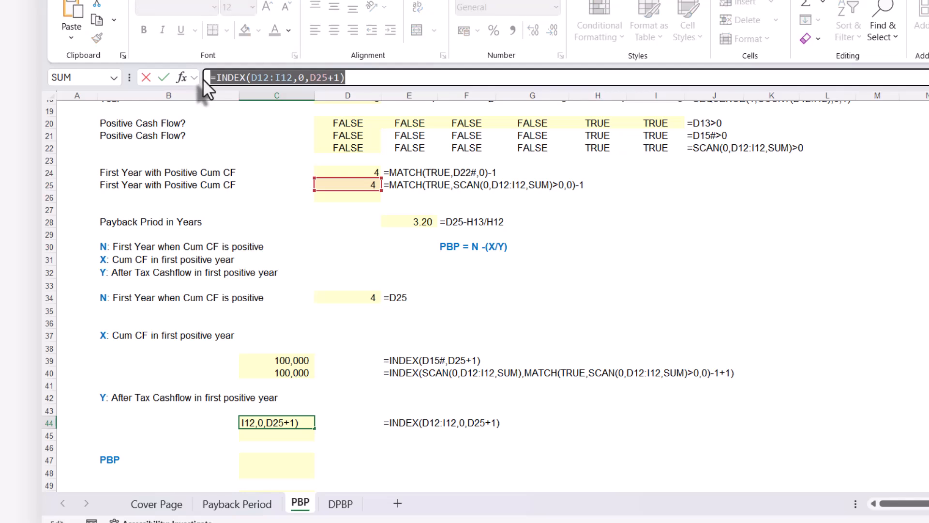
{"action": "key", "text": "Escape"}
{"action": "left_click", "coordinate": [265, 436]}
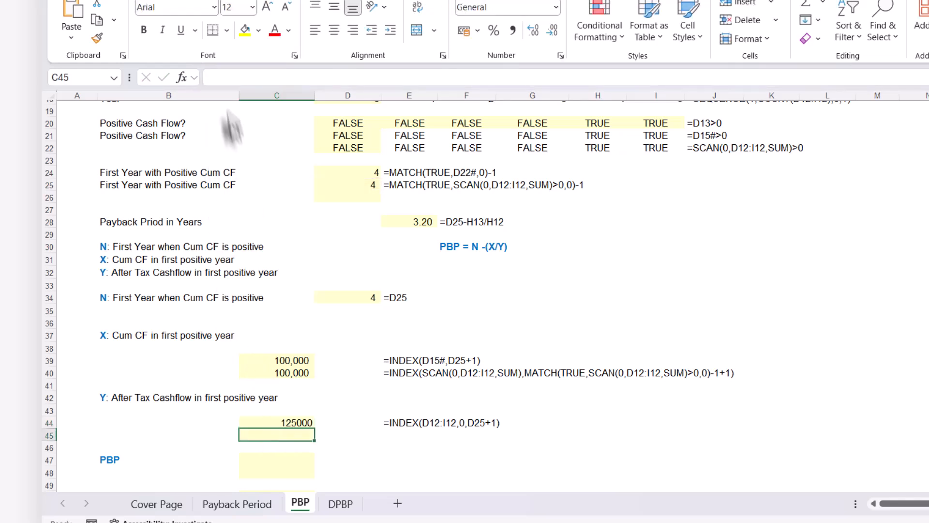
{"action": "left_click", "coordinate": [216, 77]}
{"action": "key", "text": "ctrl+v"}
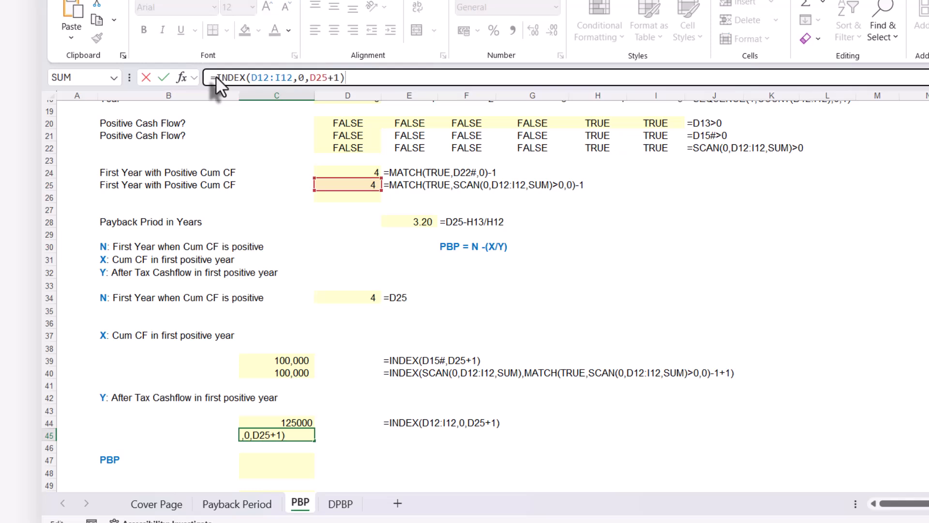
{"action": "key", "text": "Return"}
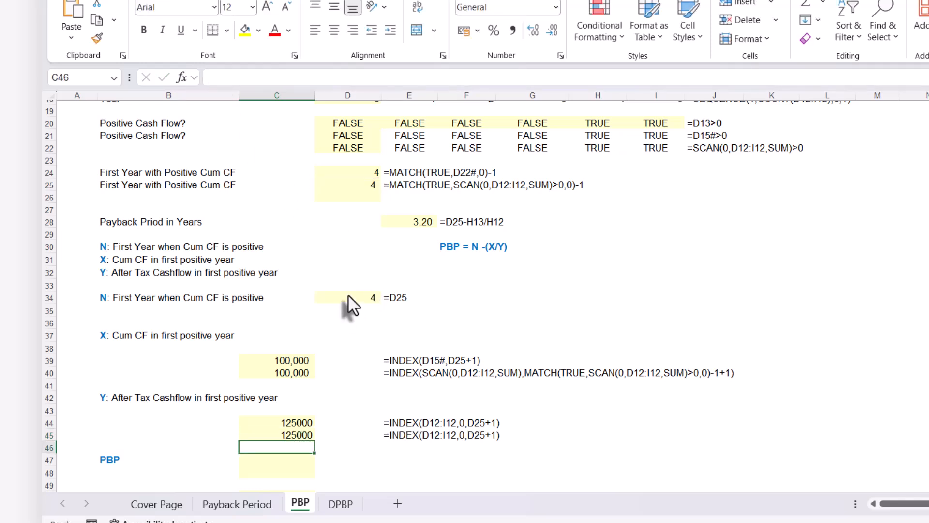
Replace the D25 reference in C45 with MATCH(TRUE,SCAN(0,D12:I12,SUM)>0,0)-1, copied from the formula in D25
{"action": "left_click", "coordinate": [356, 184]}
{"action": "left_click_drag", "start_coordinate": [438, 77], "coordinate": [214, 77]}
{"action": "key", "text": "ctrl+c"}
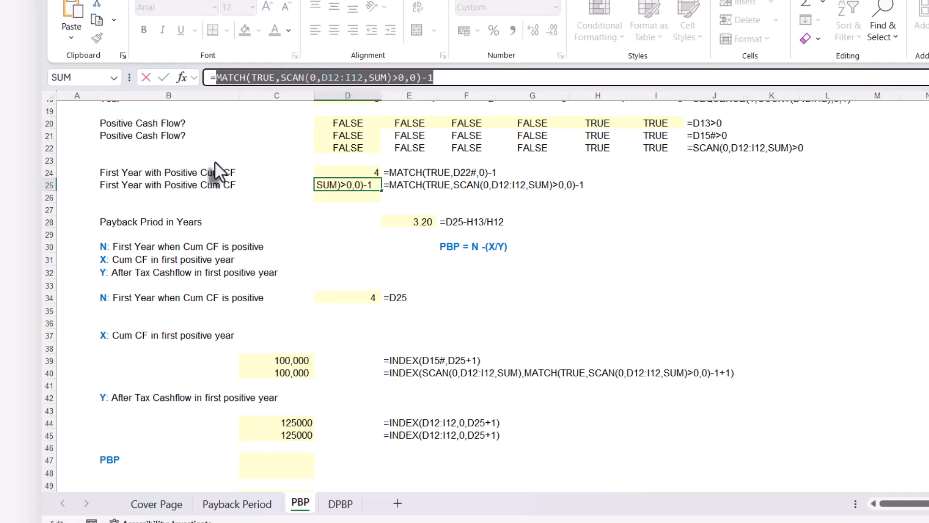
{"action": "key", "text": "Escape"}
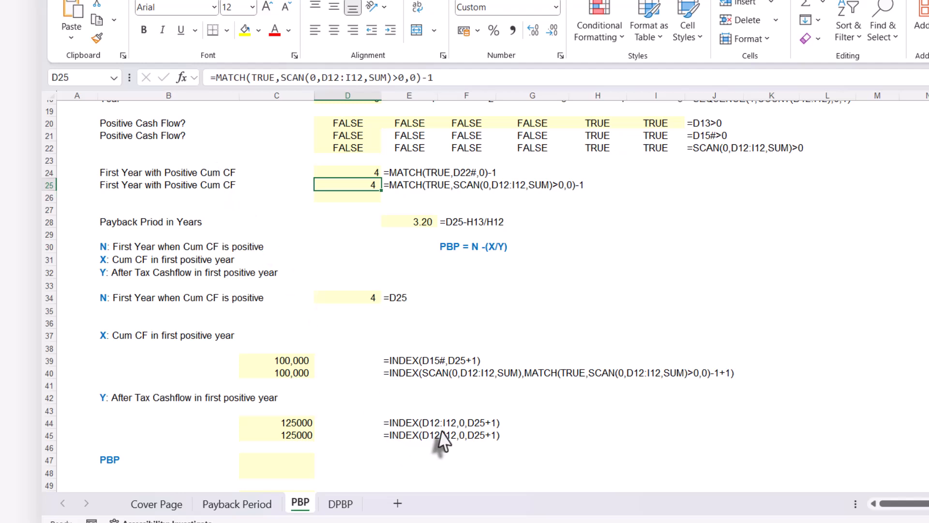
{"action": "left_click", "coordinate": [293, 435]}
{"action": "left_click_drag", "start_coordinate": [309, 78], "coordinate": [326, 78]}
{"action": "key", "text": "ctrl+v"}
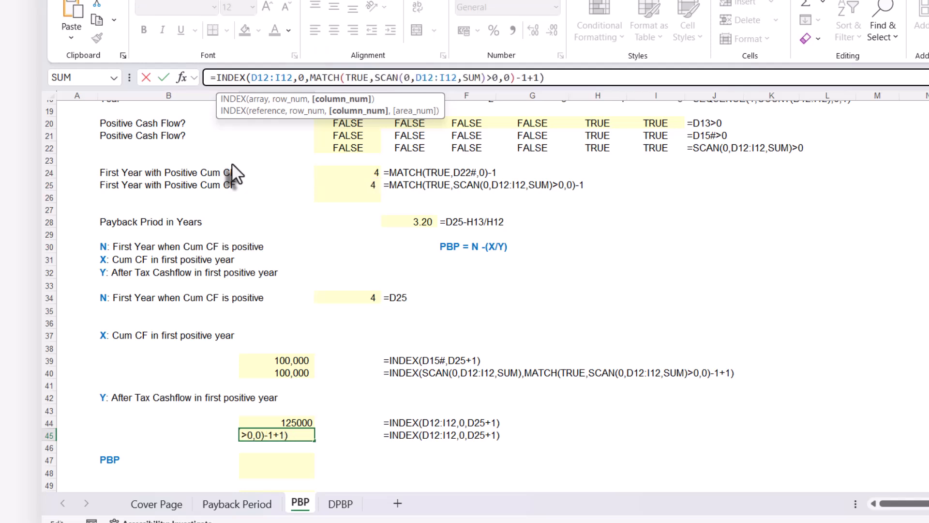
{"action": "key", "text": "Return"}
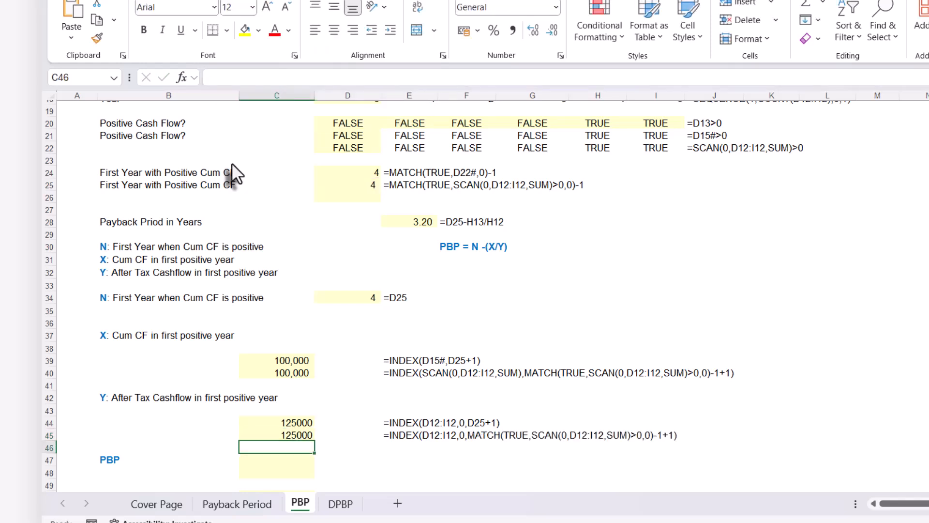
{"action": "left_click", "coordinate": [306, 435]}
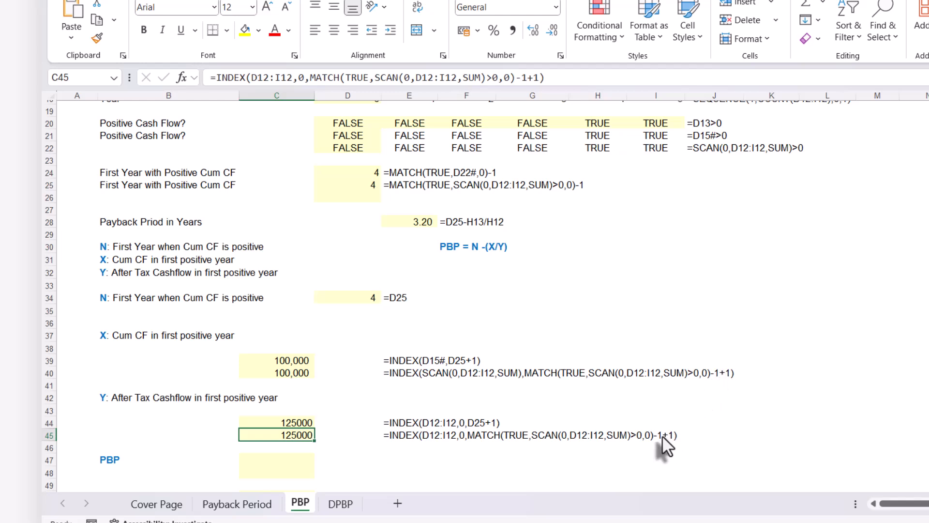
Remove the redundant -1+1 from the X formula in C40, leaving =INDEX(SCAN(0,D12:I12,SUM),MATCH(TRUE,SCAN(0,D12:I12,SUM)>0,0))
{"action": "double_click", "coordinate": [298, 374]}
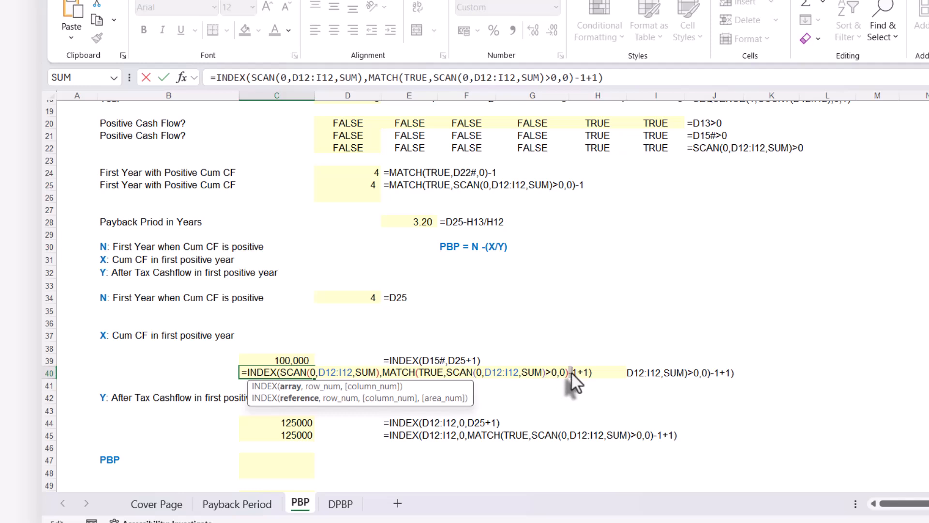
{"action": "left_click_drag", "start_coordinate": [589, 370], "coordinate": [588, 371]}
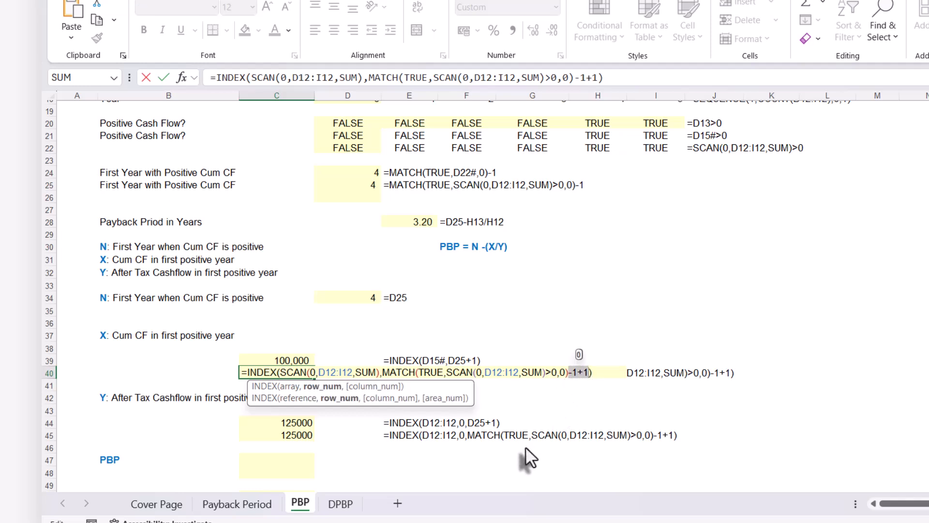
{"action": "key", "text": "Delete"}
{"action": "key", "text": "Return"}
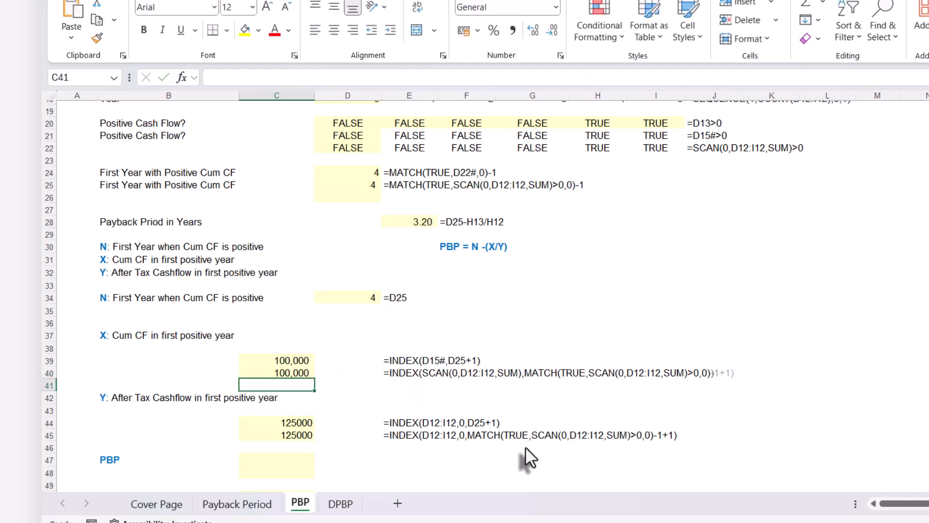
Remove the redundant -1+1 from the Y formula in C45, leaving =INDEX(D12:I12,0,MATCH(TRUE,SCAN(0,D12:I12,SUM)>0,0))
{"action": "left_click", "coordinate": [297, 436]}
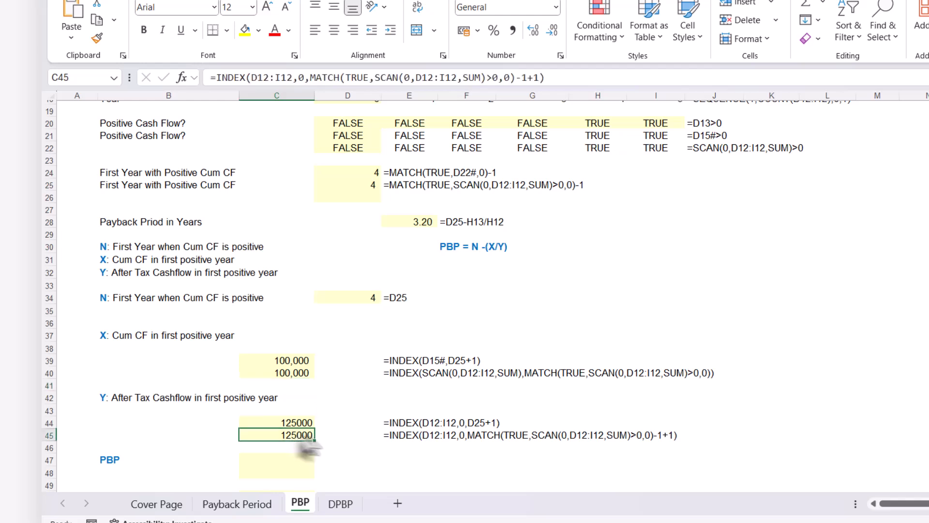
{"action": "double_click", "coordinate": [297, 436]}
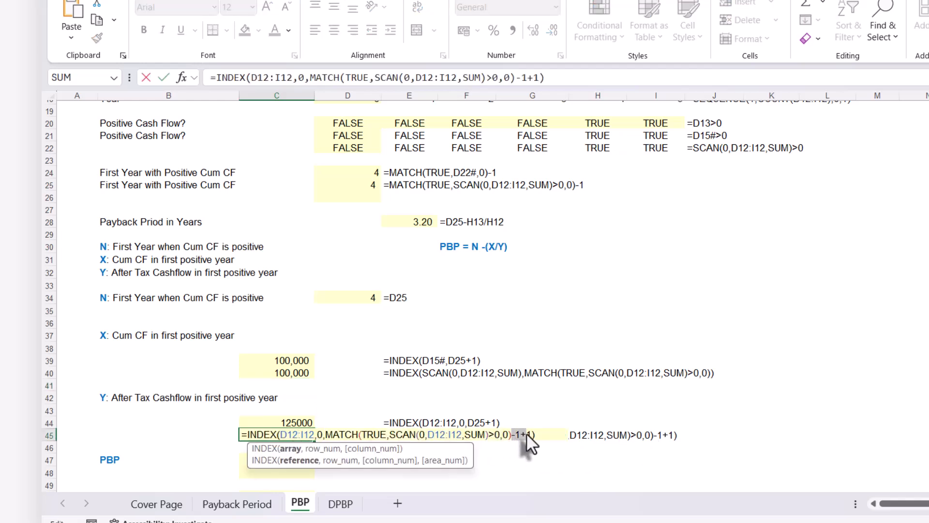
{"action": "key", "text": "Delete"}
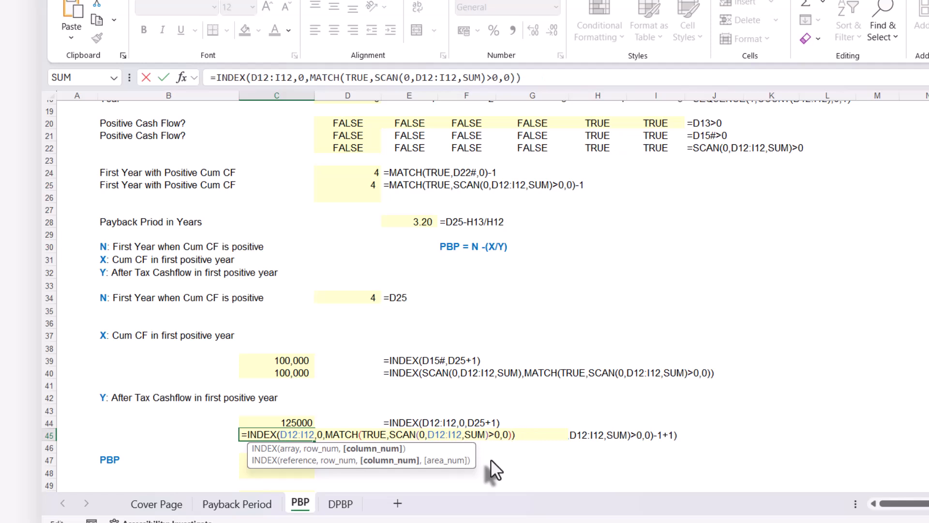
{"action": "key", "text": "Return"}
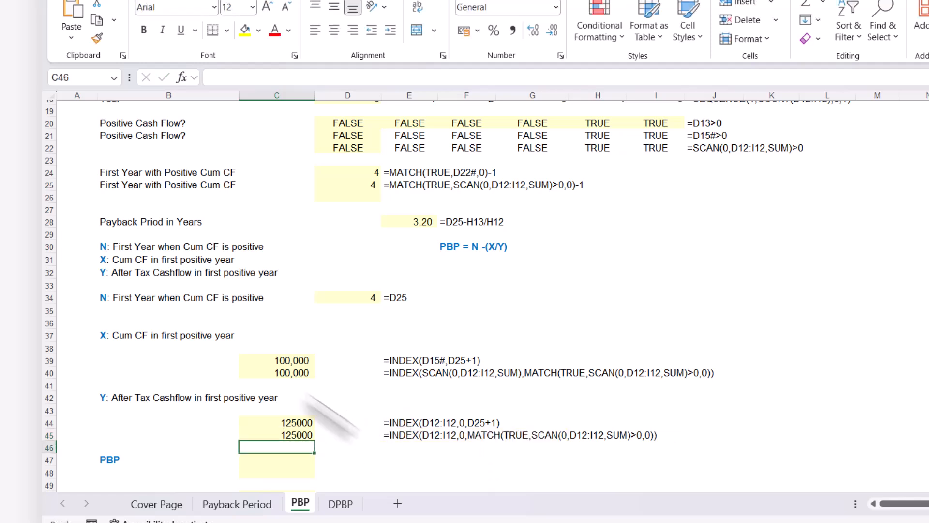
Calculate the PBP in C47 as N minus X divided by Y with the formula =D25-C40/C45
{"action": "scroll", "coordinate": [347, 383], "scroll_direction": "down", "scroll_amount": 2}
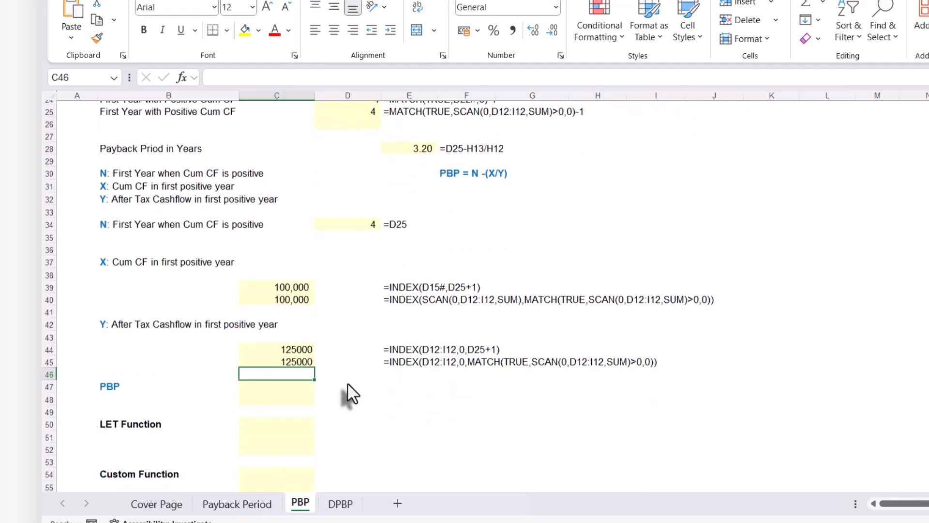
{"action": "key", "text": "Down"}
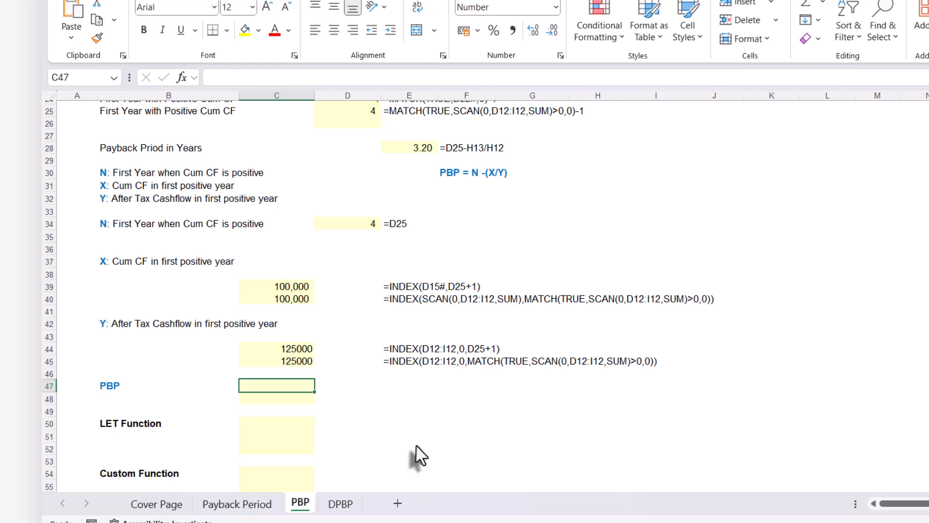
{"action": "type", "text": "="}
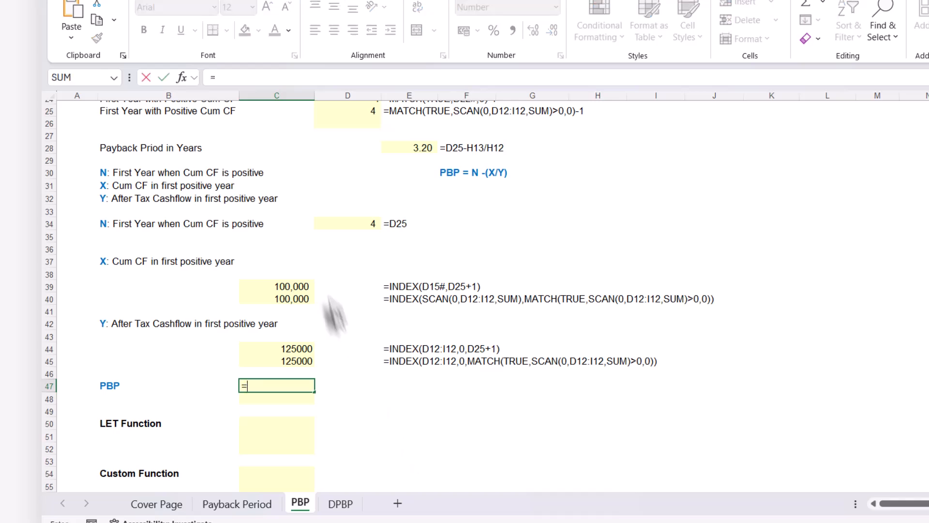
{"action": "left_click", "coordinate": [343, 111]}
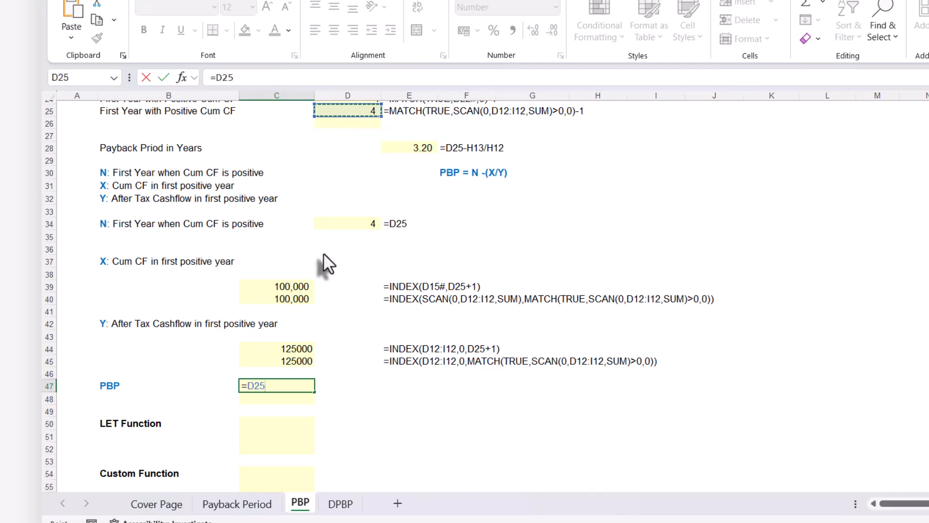
{"action": "type", "text": "-"}
{"action": "left_click", "coordinate": [292, 296]}
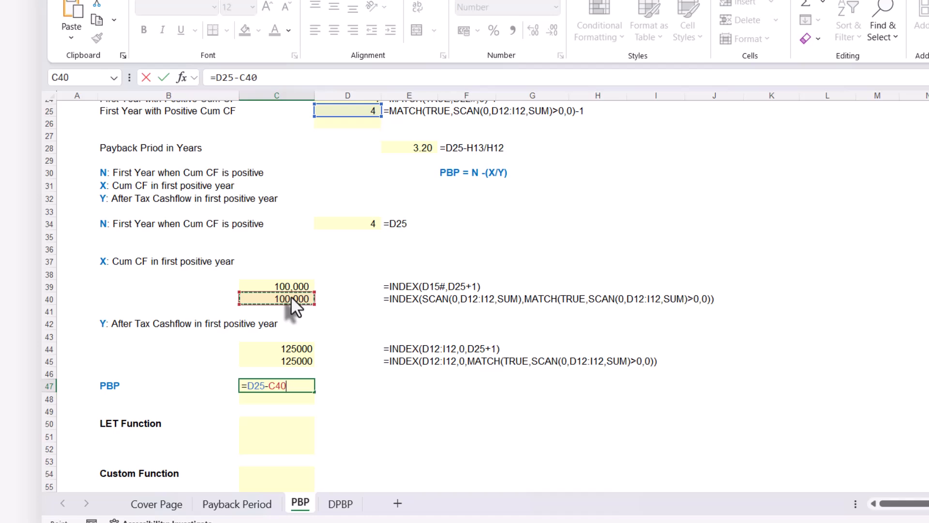
{"action": "type", "text": "/"}
{"action": "left_click", "coordinate": [280, 362]}
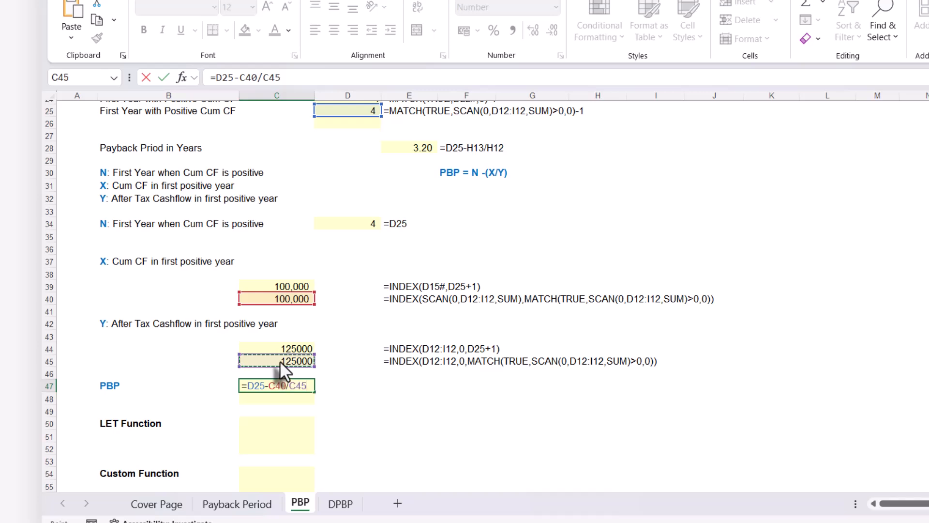
{"action": "key", "text": "Return"}
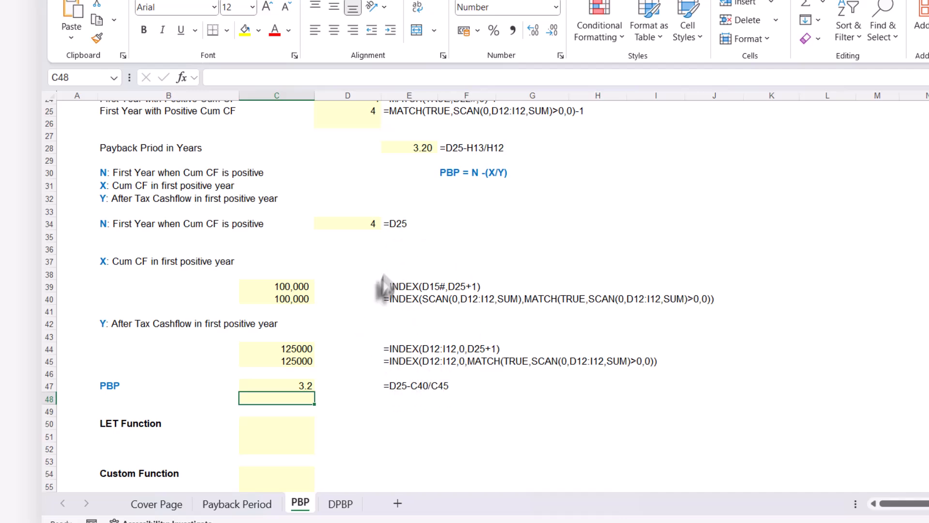
Copy the PBP formula text =D25-C40/C45 from C47 into C48
{"action": "left_click", "coordinate": [278, 386]}
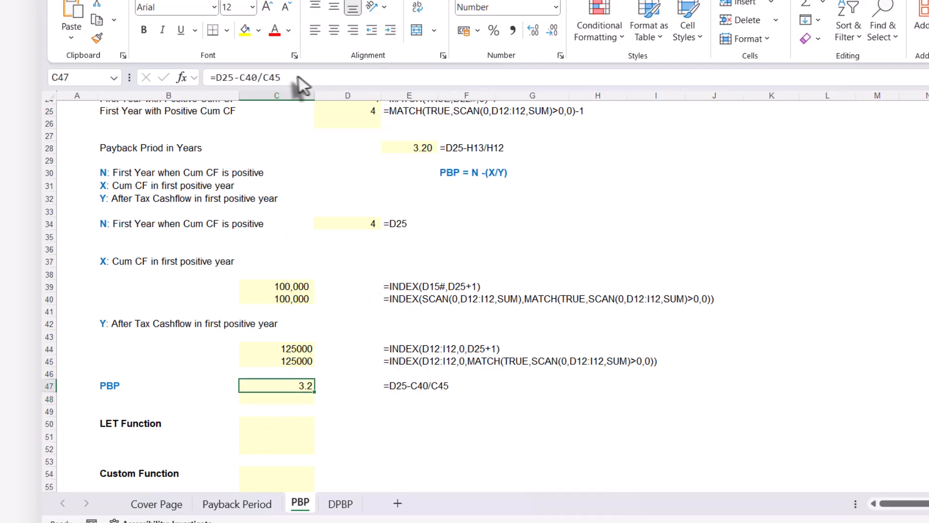
{"action": "left_click_drag", "start_coordinate": [290, 78], "coordinate": [189, 84]}
{"action": "key", "text": "ctrl+c"}
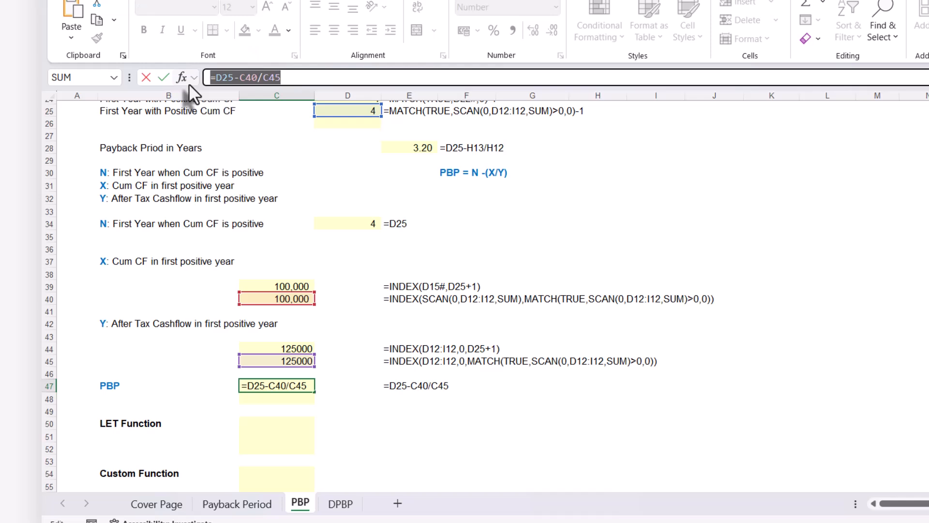
{"action": "key", "text": "Escape"}
{"action": "left_click", "coordinate": [269, 400]}
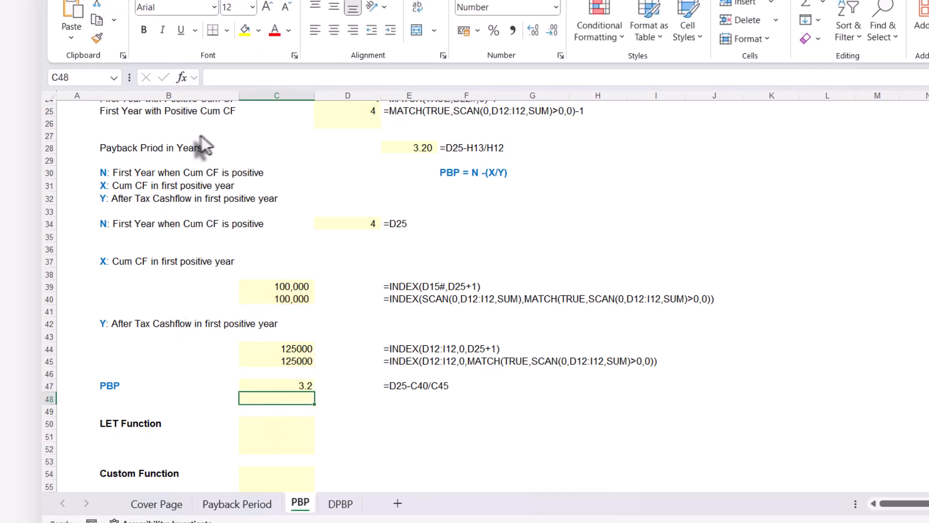
{"action": "key", "text": "ctrl+v"}
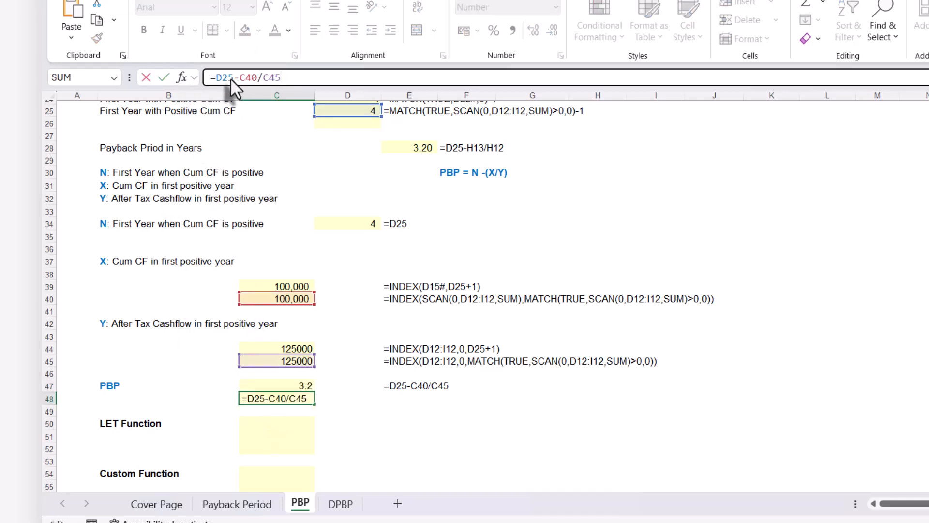
{"action": "key", "text": "Return"}
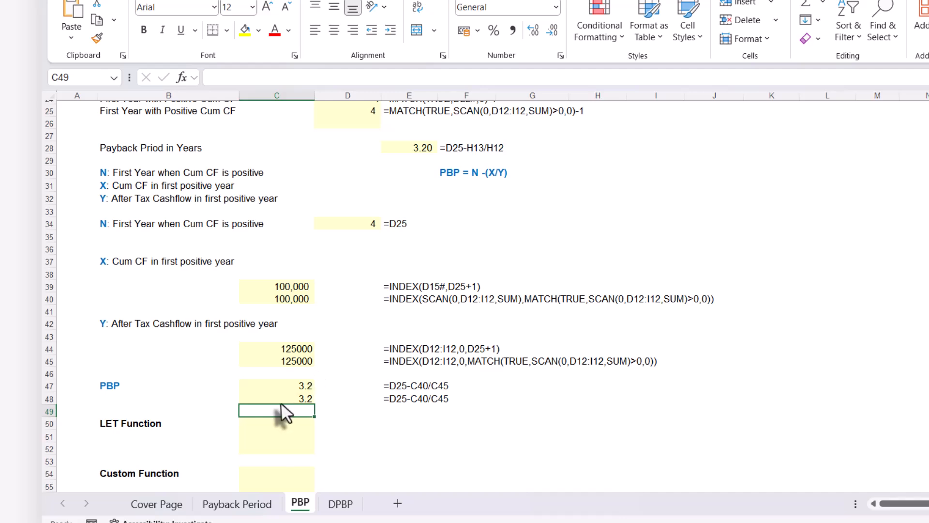
Replace the D25 reference in the C48 PBP formula with D25's expression MATCH(TRUE,SCAN(0,D12:I12,SUM)>0,0)-1
{"action": "left_click", "coordinate": [284, 399]}
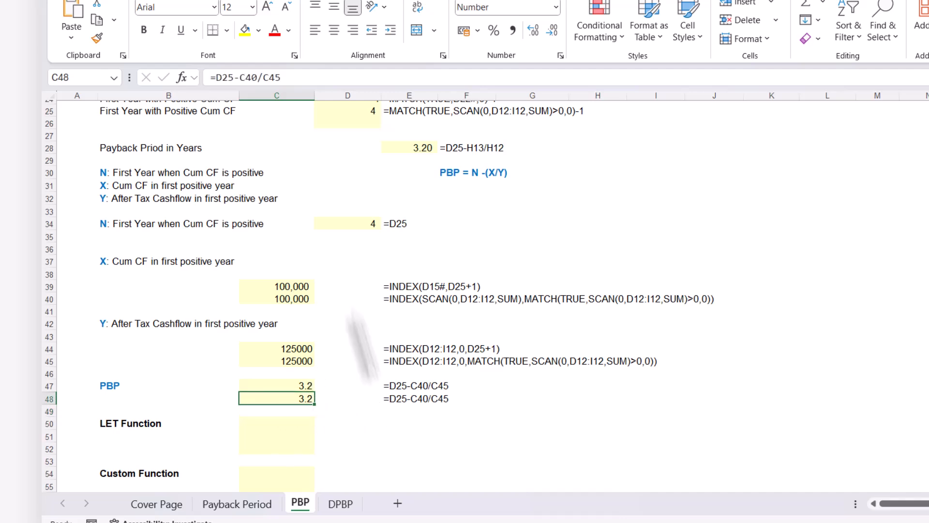
{"action": "left_click", "coordinate": [350, 110]}
{"action": "left_click_drag", "start_coordinate": [433, 77], "coordinate": [214, 75]}
{"action": "key", "text": "ctrl+c"}
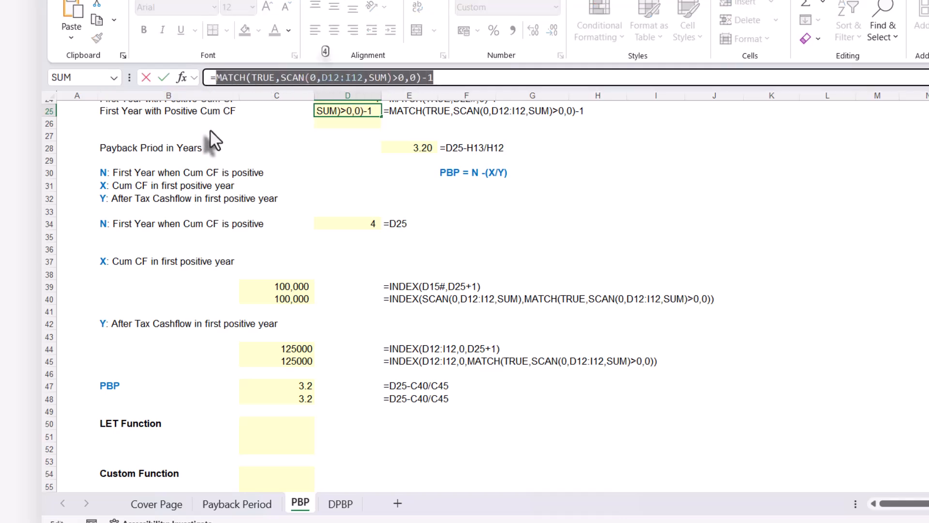
{"action": "key", "text": "Escape"}
{"action": "left_click", "coordinate": [280, 400]}
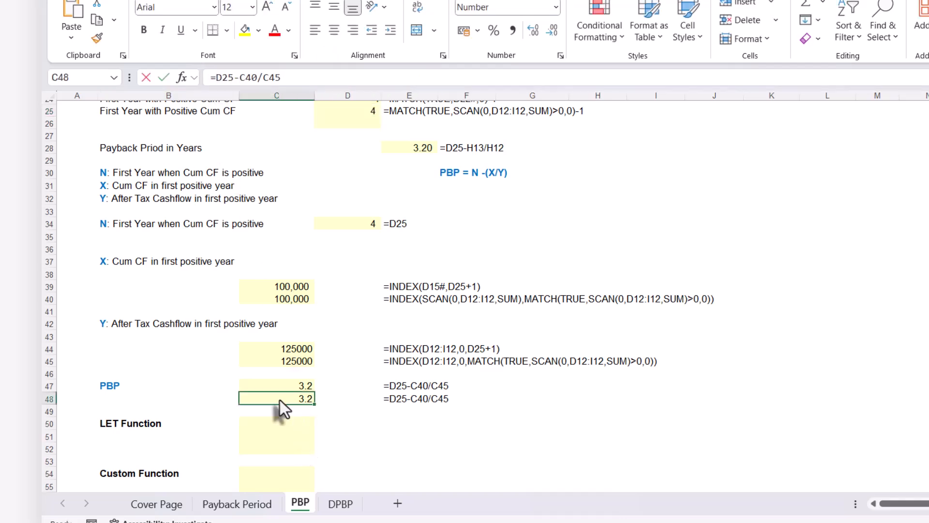
{"action": "double_click", "coordinate": [265, 397]}
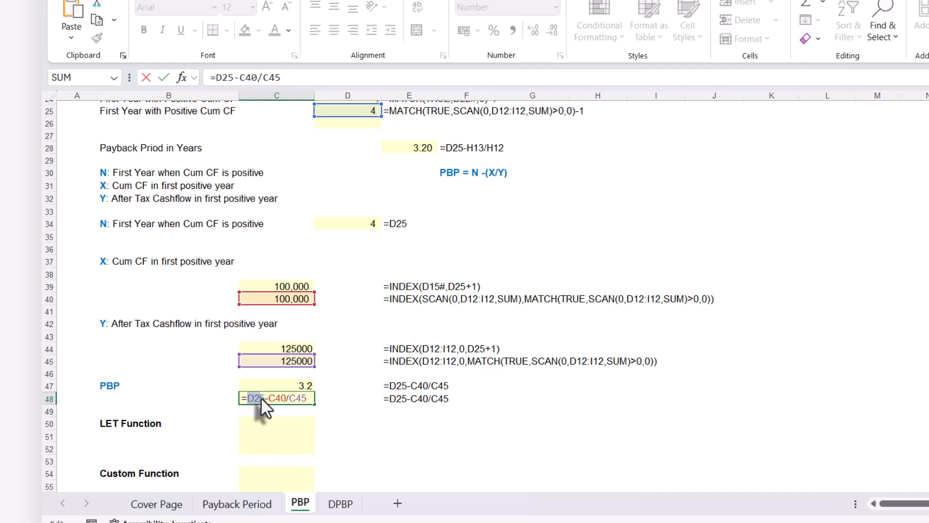
{"action": "key", "text": "ctrl+v"}
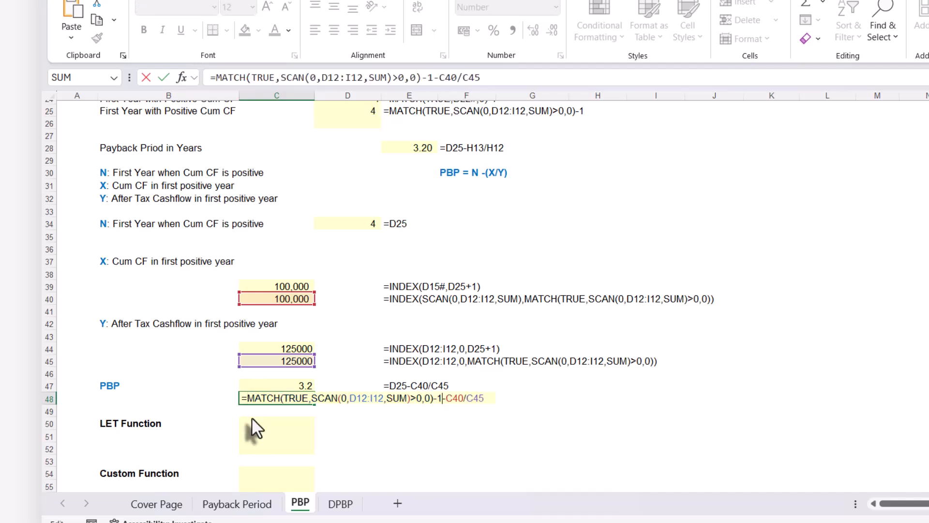
{"action": "key", "text": "Return"}
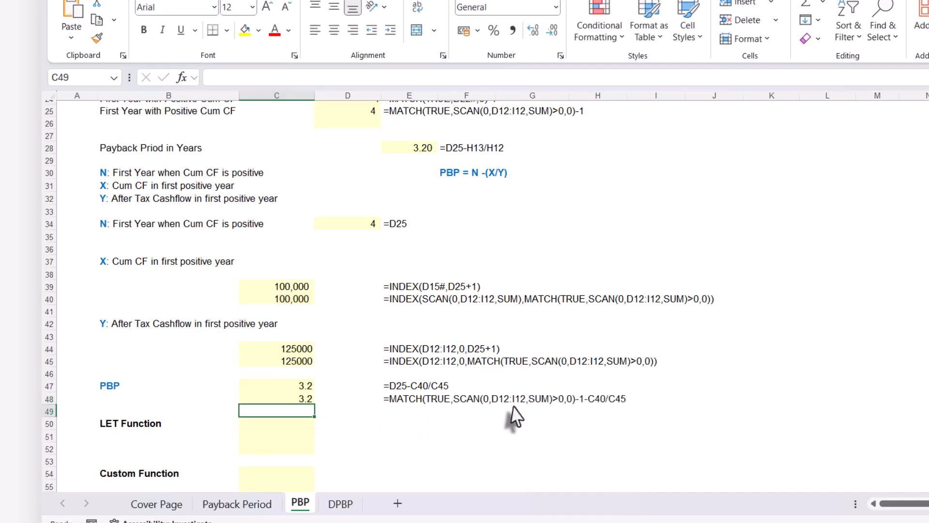
Replace the C40 reference in the C48 PBP formula with C40's expression INDEX(SCAN(0,D12:I12,SUM),MATCH(TRUE,SCAN(0,D12:I12,SUM)>0,0))
{"action": "left_click", "coordinate": [285, 301]}
{"action": "left_click_drag", "start_coordinate": [579, 77], "coordinate": [213, 80]}
{"action": "key", "text": "ctrl+c"}
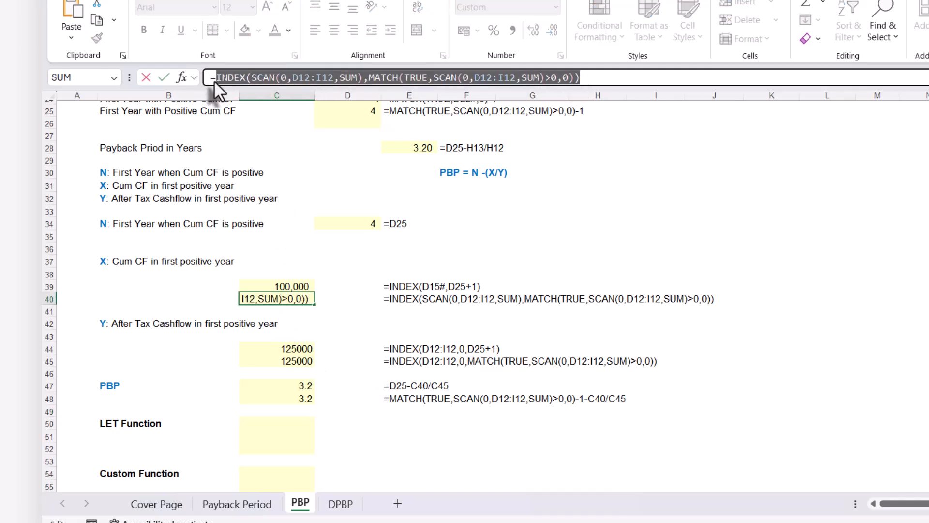
{"action": "key", "text": "Escape"}
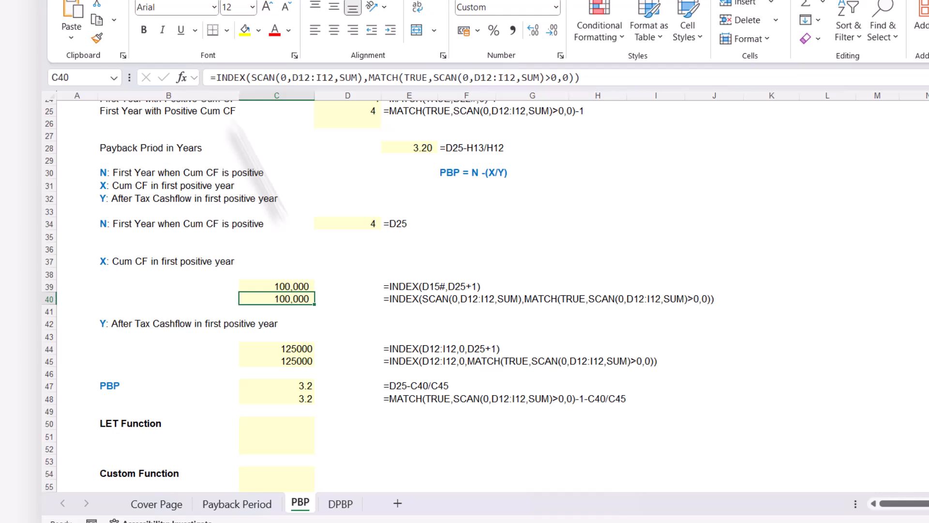
{"action": "left_click", "coordinate": [286, 399]}
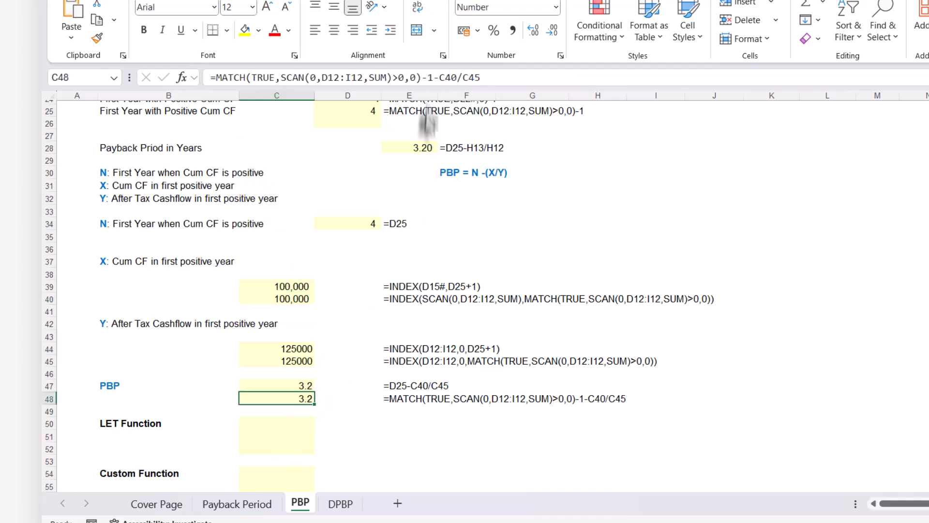
{"action": "left_click", "coordinate": [438, 79]}
{"action": "left_click_drag", "start_coordinate": [438, 80], "coordinate": [458, 79]}
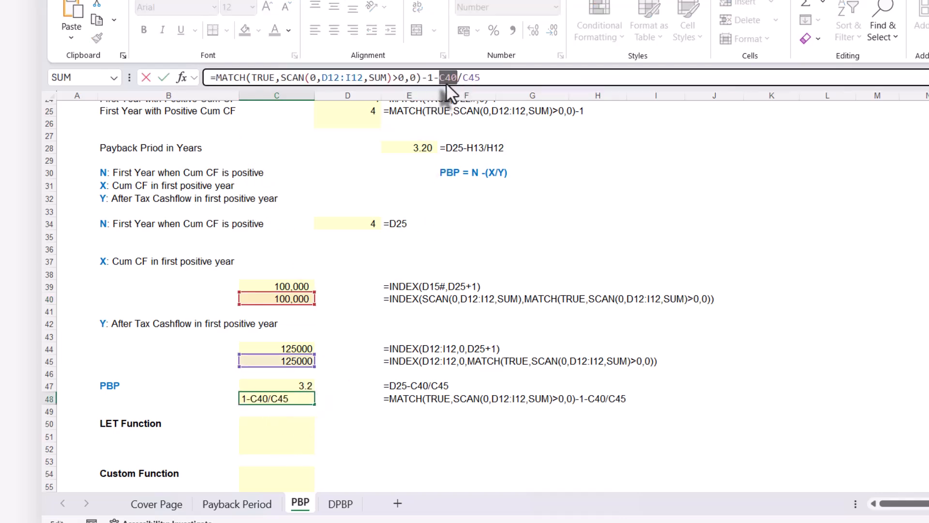
{"action": "key", "text": "ctrl+v"}
{"action": "key", "text": "Return"}
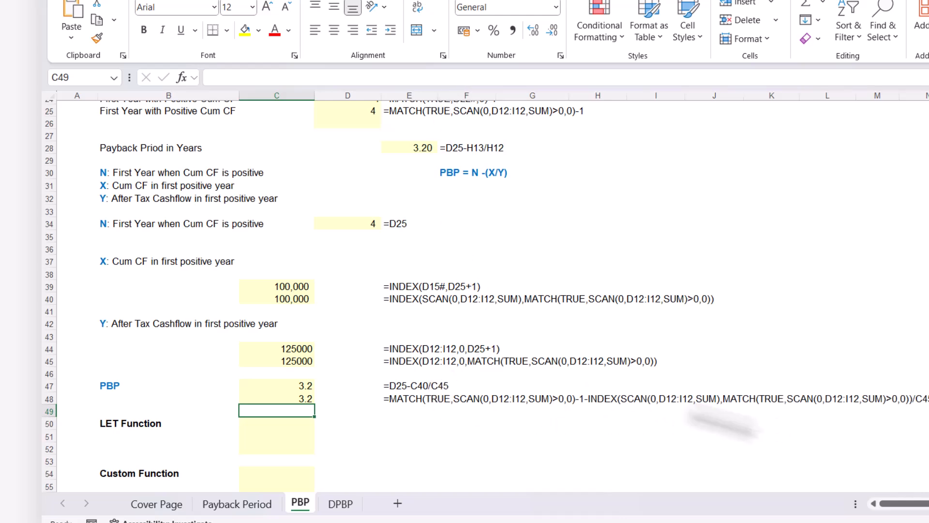
Replace the C45 reference in the C48 PBP formula with C45's expression INDEX(D12:I12,0,MATCH(TRUE,SCAN(0,D12:I12,SUM)>0,0))
{"action": "left_click", "coordinate": [310, 361]}
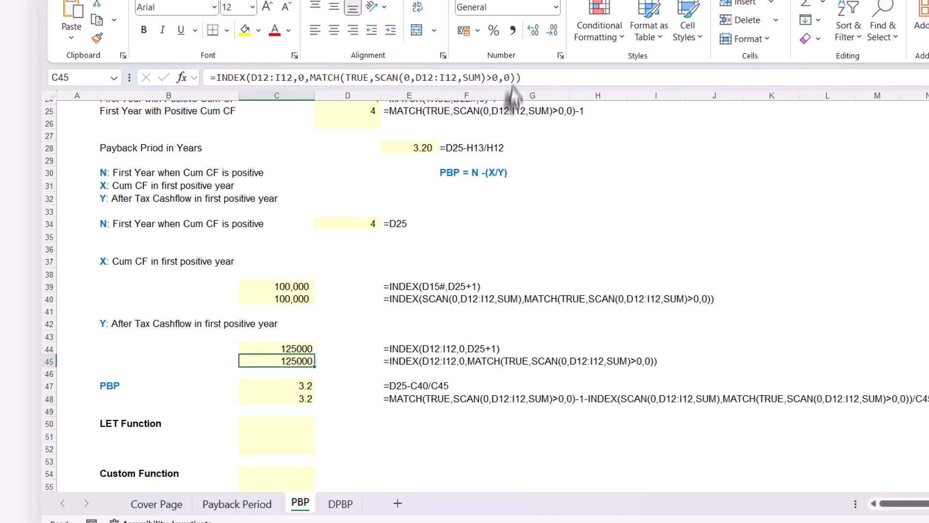
{"action": "left_click_drag", "start_coordinate": [523, 78], "coordinate": [216, 85]}
{"action": "key", "text": "ctrl+c"}
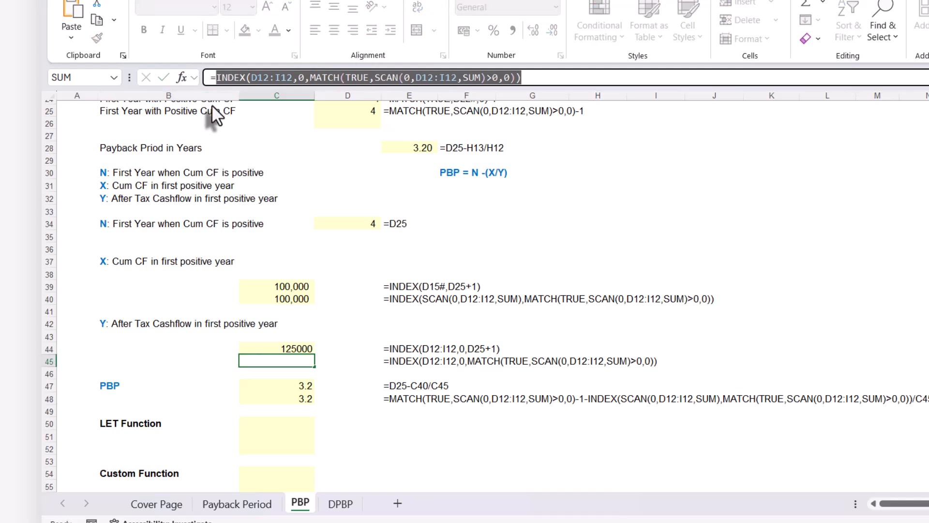
{"action": "key", "text": "Escape"}
{"action": "left_click", "coordinate": [282, 396]}
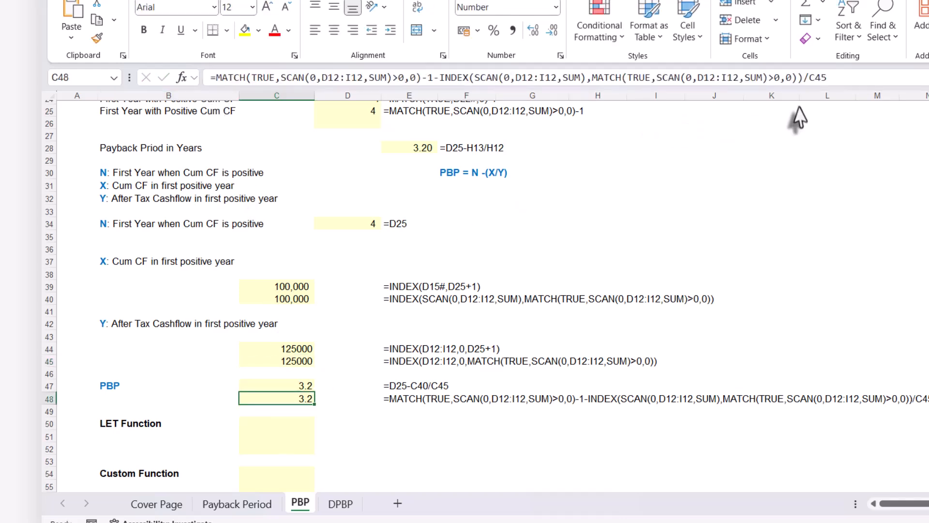
{"action": "left_click", "coordinate": [809, 79]}
{"action": "left_click_drag", "start_coordinate": [809, 80], "coordinate": [846, 76]}
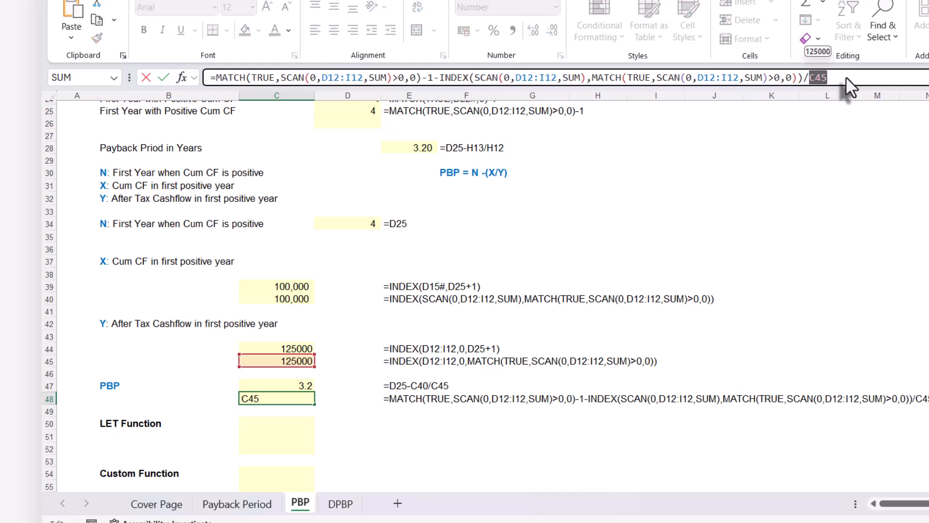
{"action": "key", "text": "ctrl+v"}
{"action": "key", "text": "Return"}
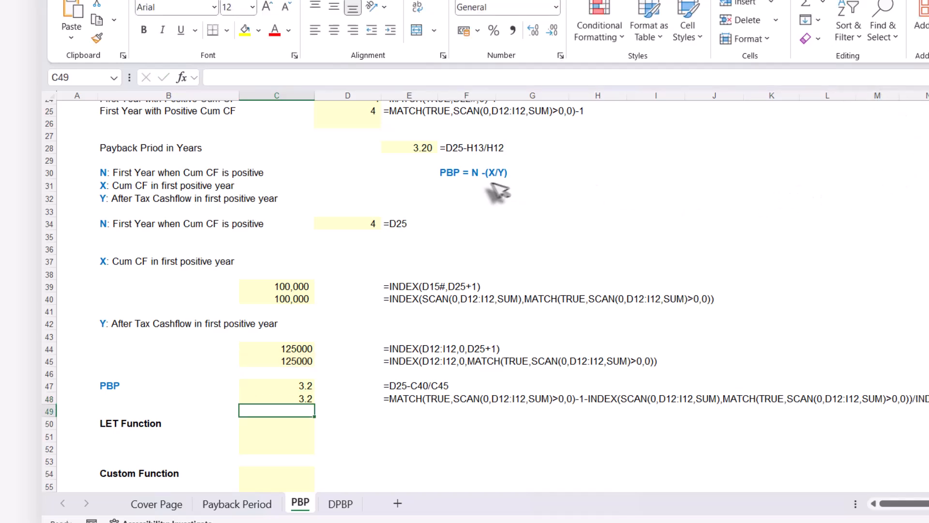
Examine the complete nested PBP formula in C48, checking where the cash flow range D12:I12 is used as an argument
{"action": "left_click", "coordinate": [306, 399]}
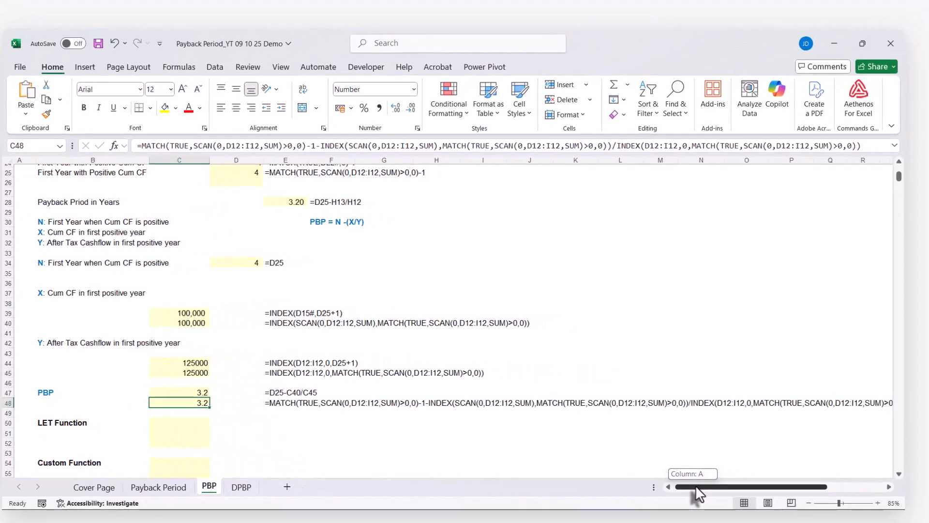
{"action": "scroll", "coordinate": [915, 501], "scroll_direction": "right", "scroll_amount": 3}
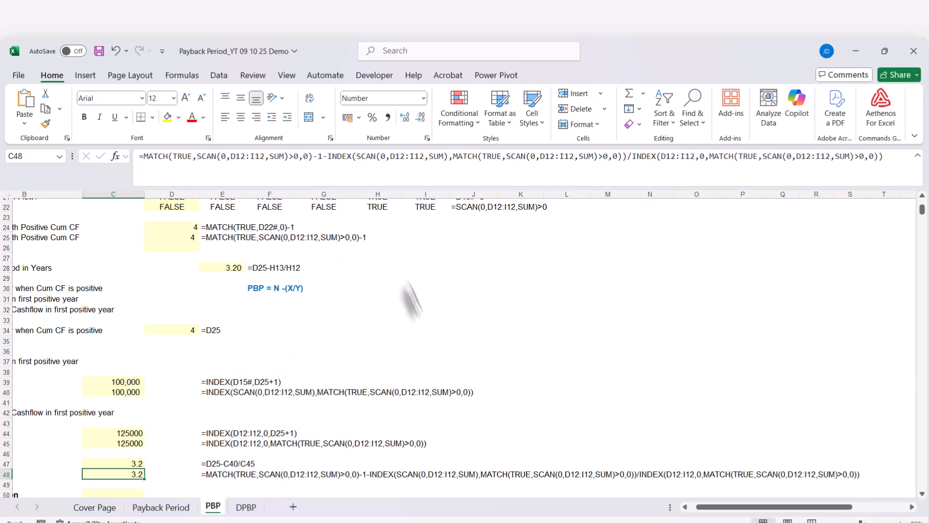
{"action": "scroll", "coordinate": [384, 344], "scroll_direction": "down", "scroll_amount": 3}
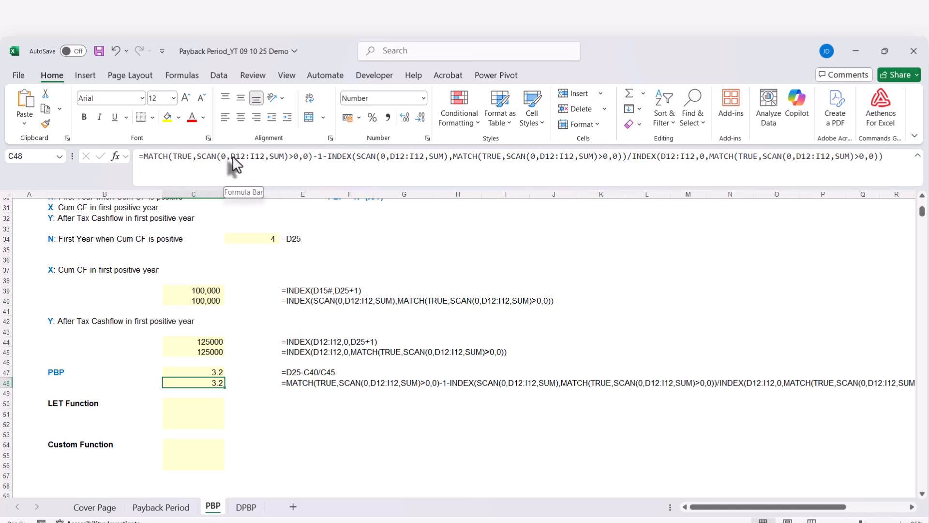
{"action": "left_click_drag", "start_coordinate": [230, 156], "coordinate": [264, 154]}
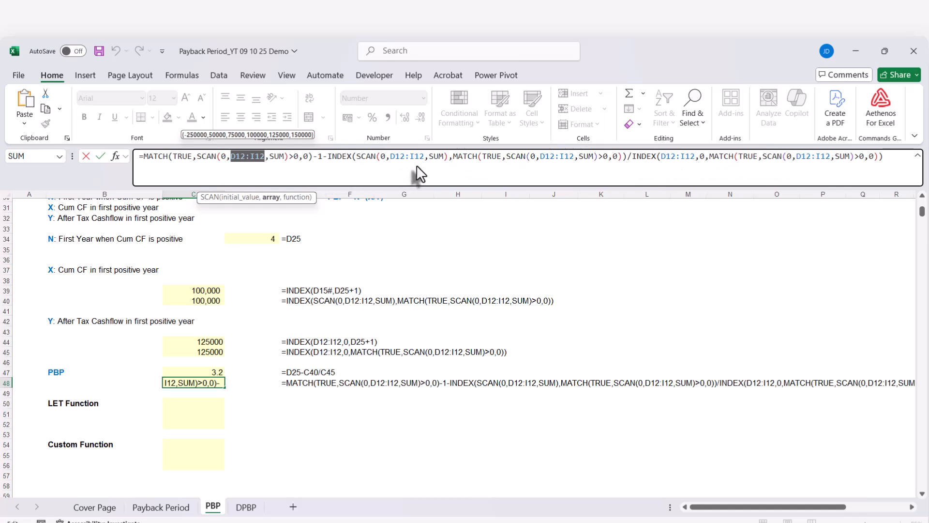
{"action": "key", "text": "ctrl+Return"}
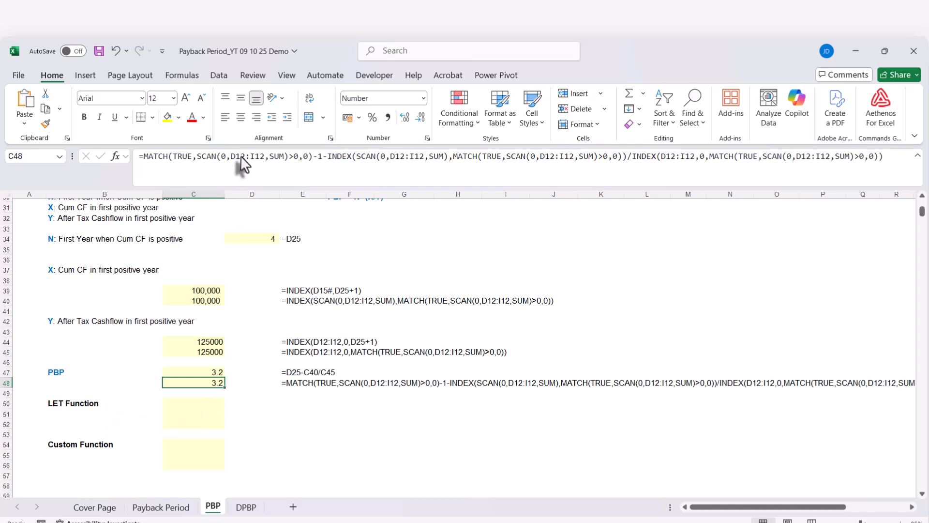
{"action": "left_click_drag", "start_coordinate": [232, 156], "coordinate": [266, 157]}
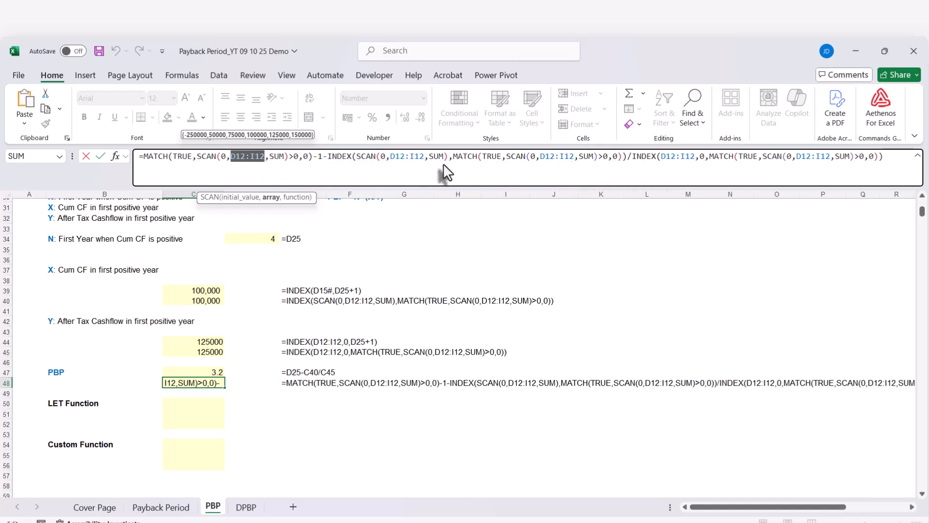
{"action": "key", "text": "ctrl+Return"}
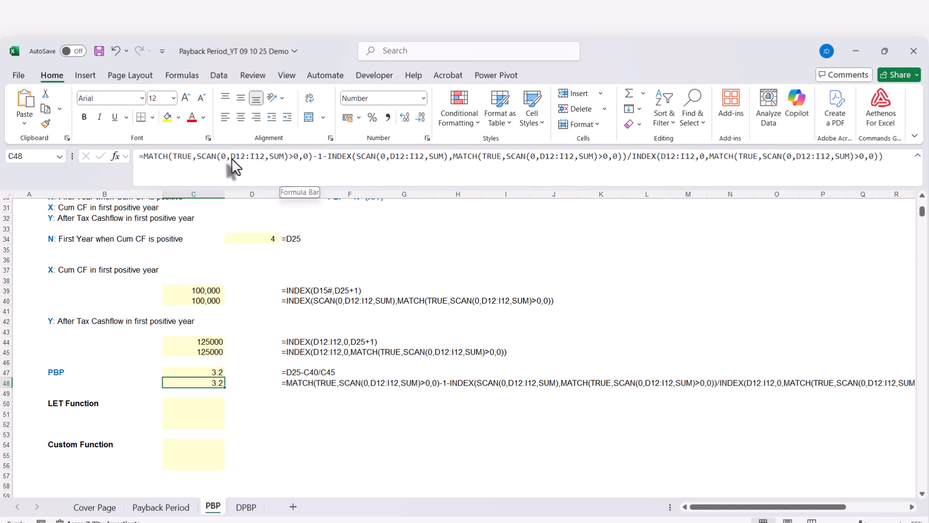
{"action": "left_click_drag", "start_coordinate": [230, 158], "coordinate": [261, 155]}
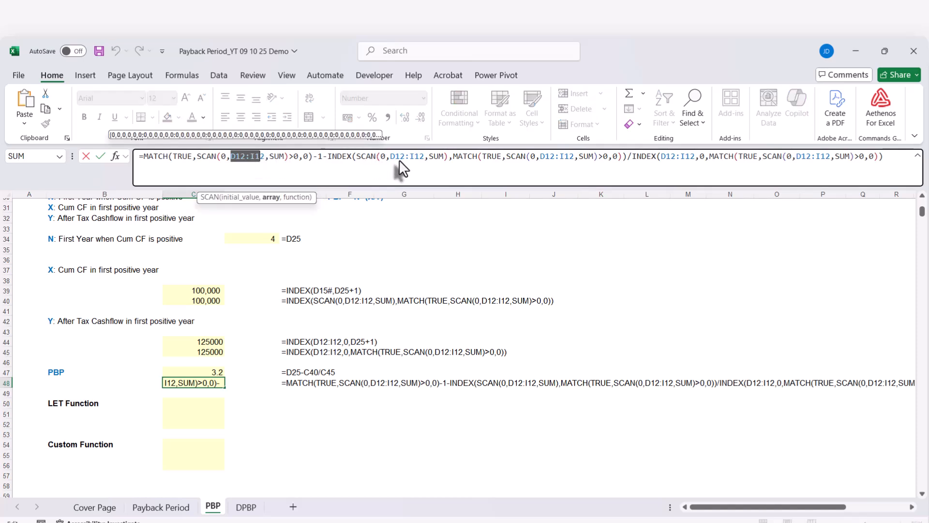
{"action": "key", "text": "Escape"}
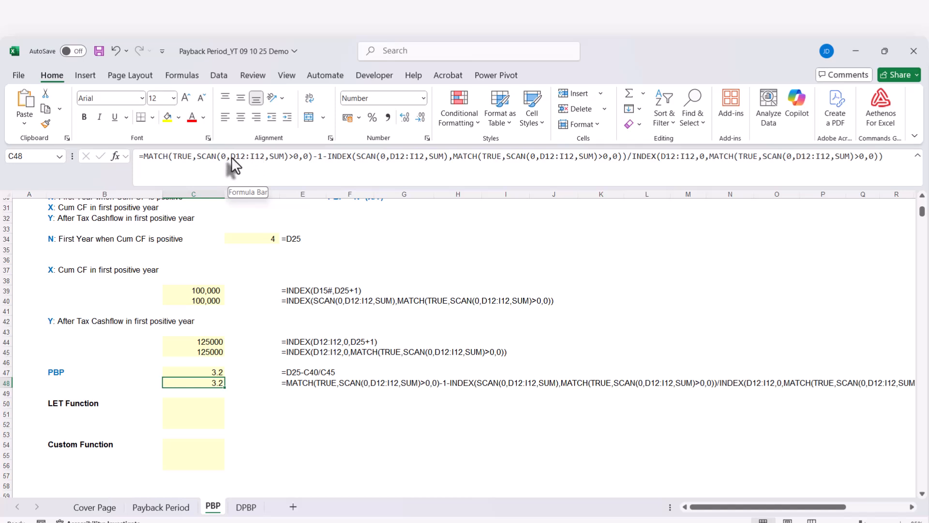
{"action": "left_click", "coordinate": [231, 157]}
{"action": "left_click_drag", "start_coordinate": [232, 157], "coordinate": [261, 156]}
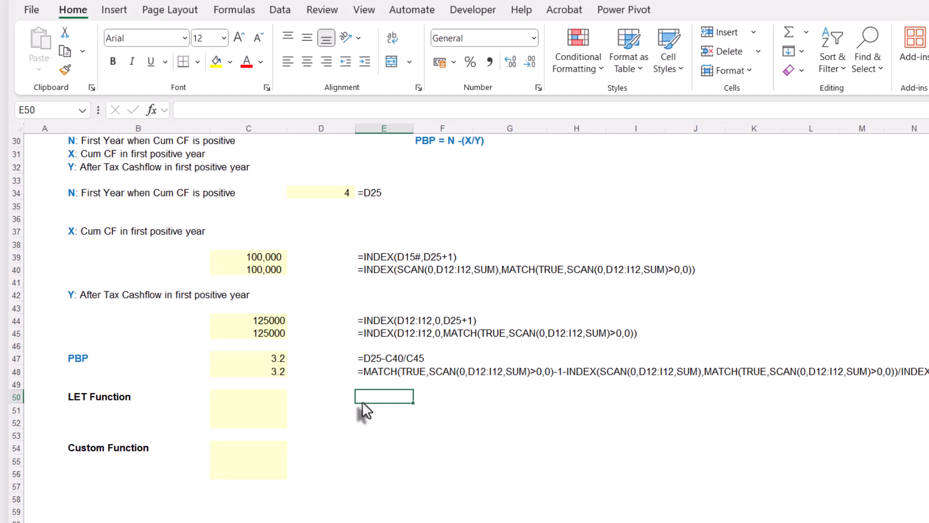
Start a LET formula in E50, in the LET Function row, by entering =LET(
{"action": "type", "text": "="}
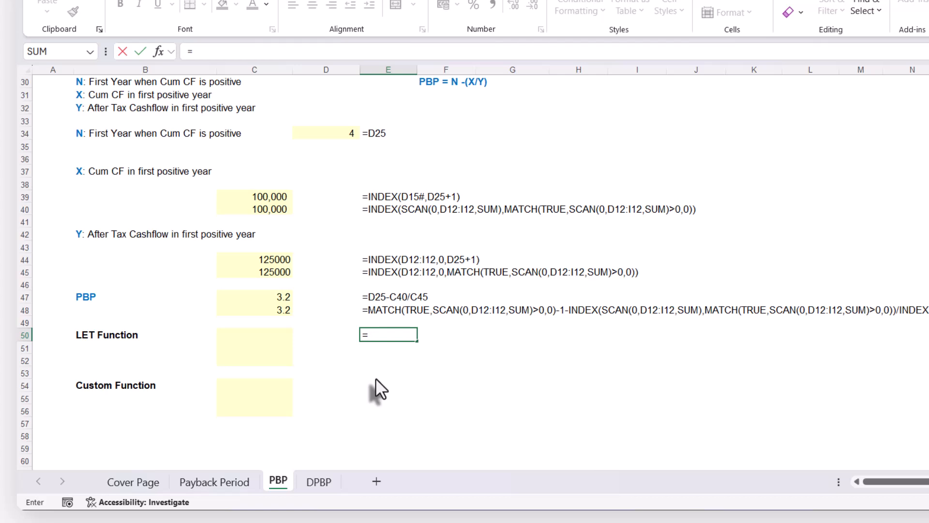
{"action": "type", "text": "let"}
{"action": "key", "text": "Tab"}
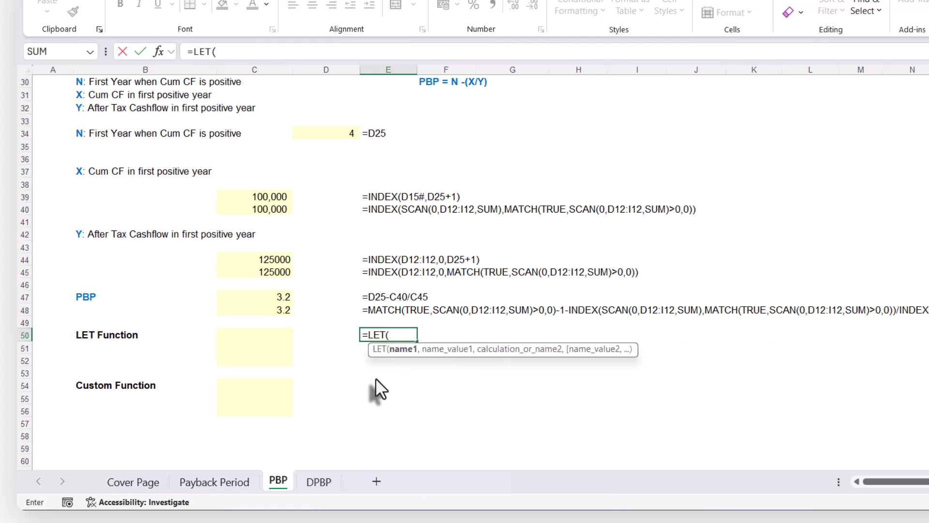
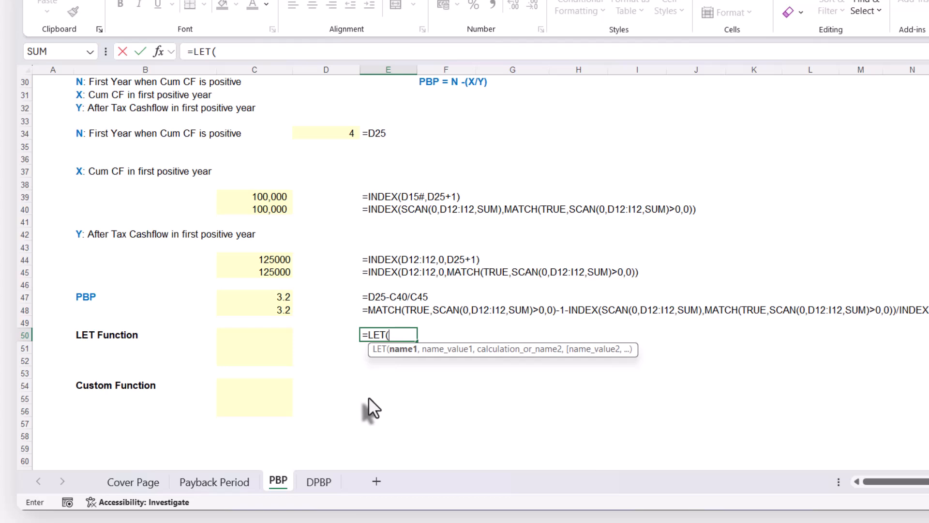
Complete the trial formula in E50 as =LET(x,10,x+1)
{"action": "type", "text": "x,"}
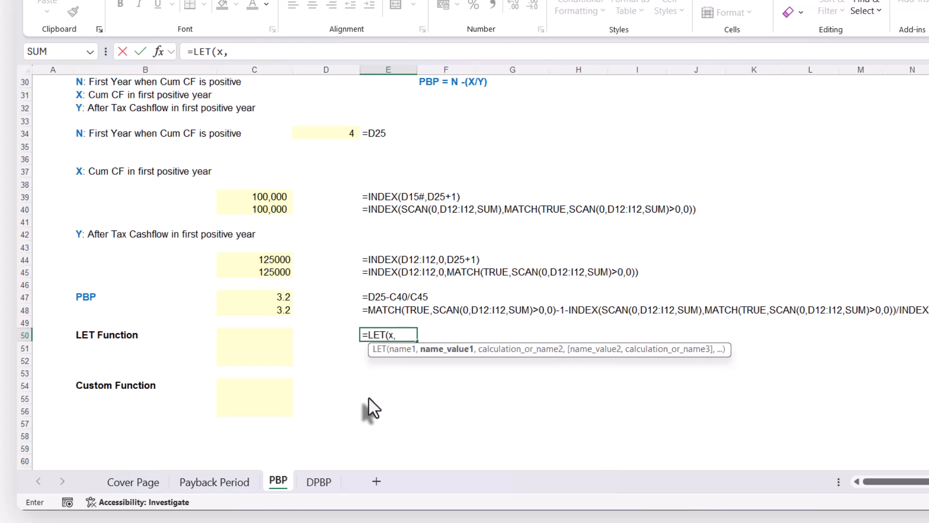
{"action": "type", "text": "10,"}
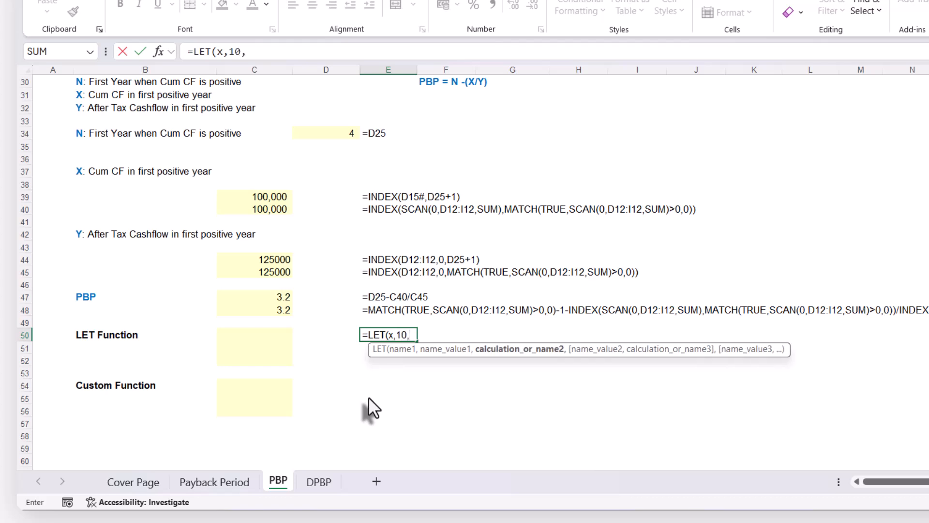
{"action": "type", "text": "x"}
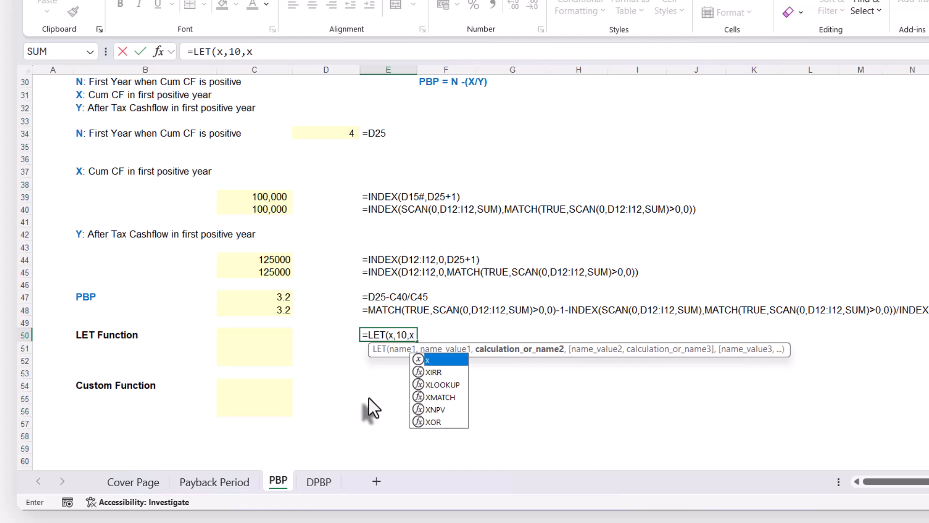
{"action": "type", "text": "+1"}
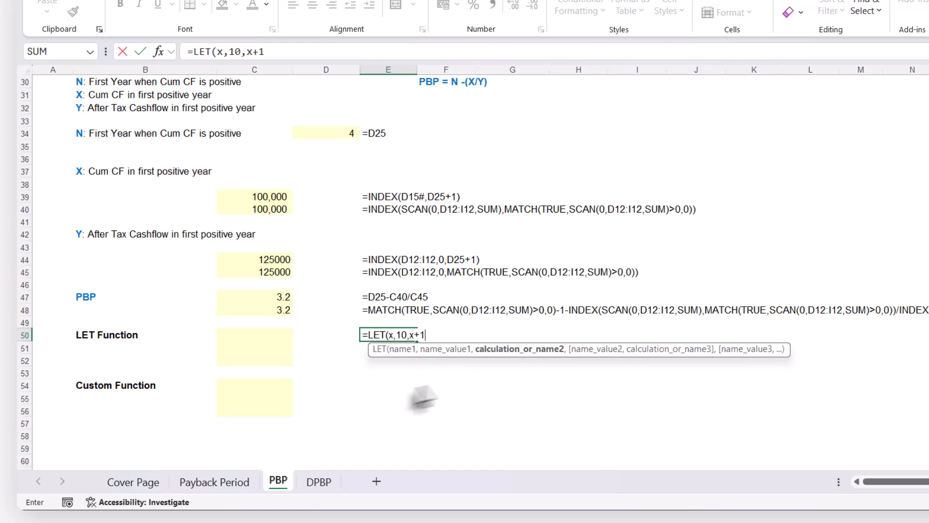
{"action": "left_click", "coordinate": [504, 355]}
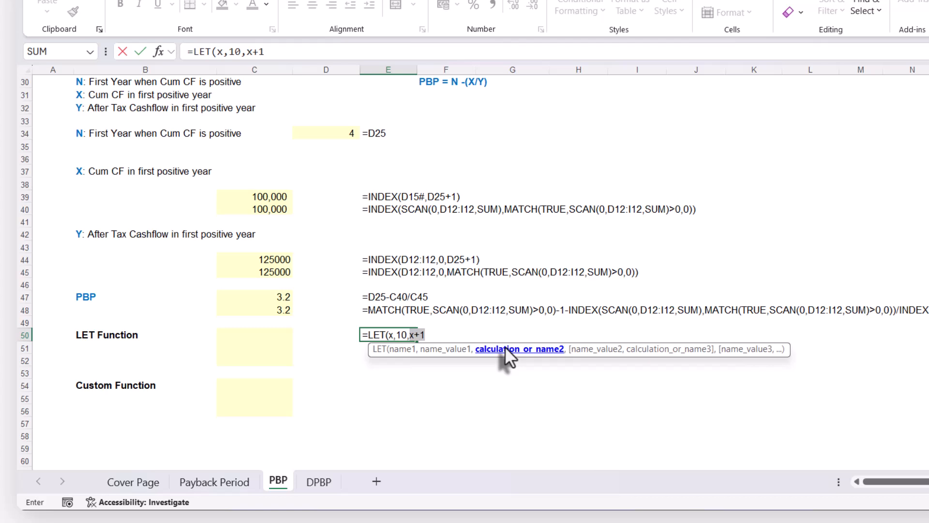
{"action": "left_click", "coordinate": [436, 331]}
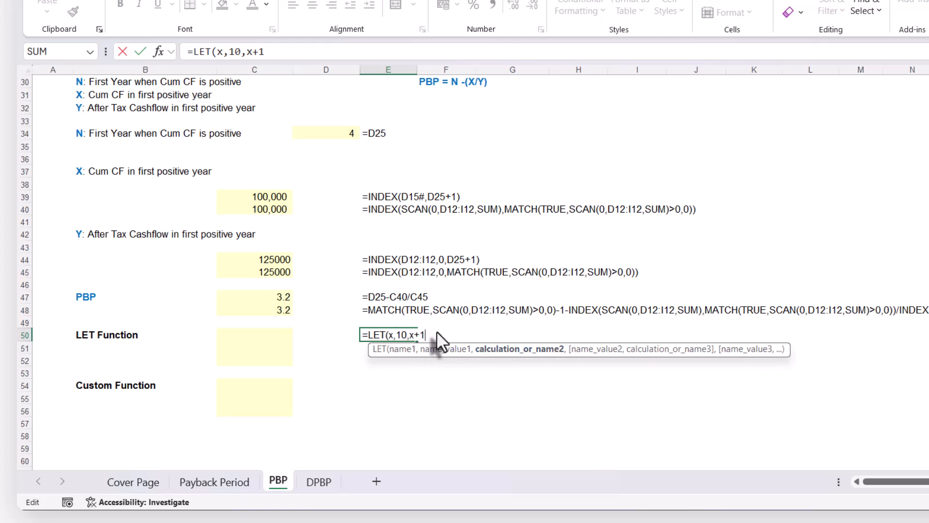
{"action": "type", "text": ")"}
{"action": "key", "text": "Return"}
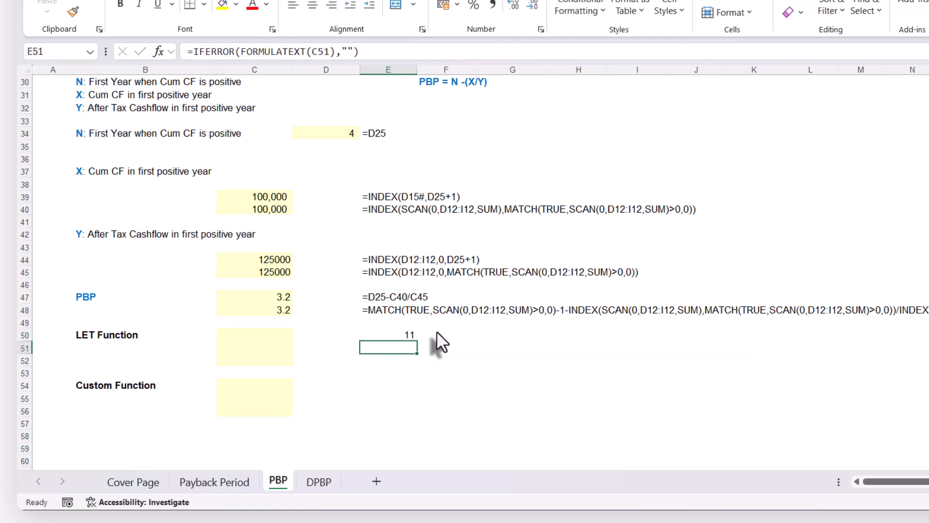
{"action": "left_click", "coordinate": [407, 333]}
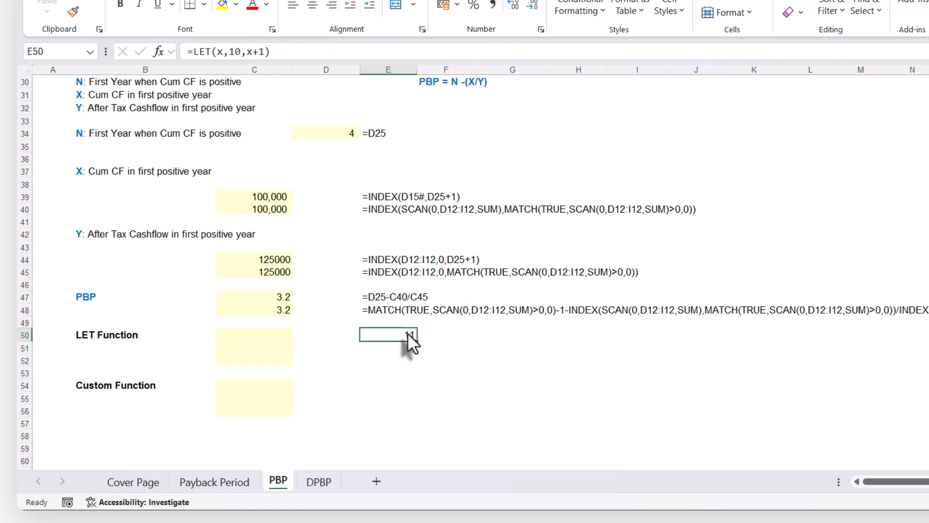
{"action": "double_click", "coordinate": [401, 336]}
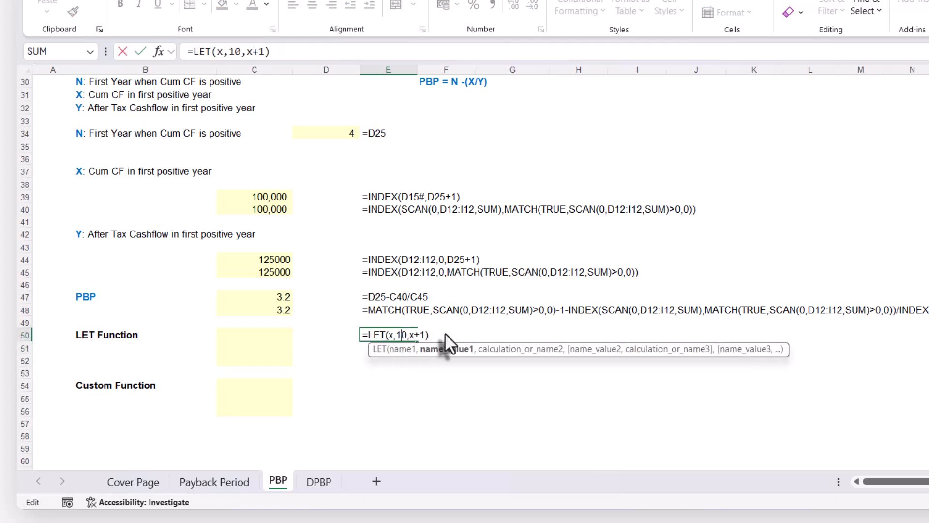
{"action": "key", "text": "Escape"}
Enter the two-variable trial formula =LET(x,10,y,50,x+y) in E51
{"action": "left_click", "coordinate": [396, 350]}
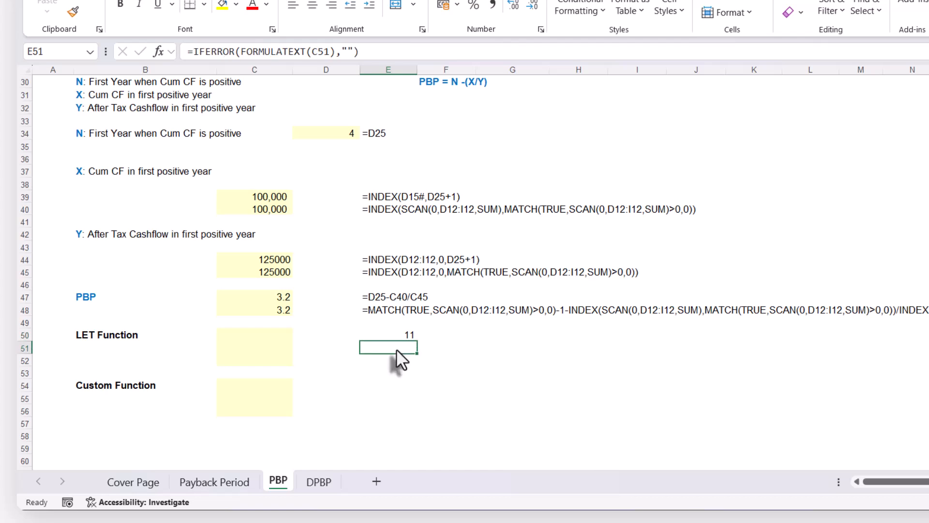
{"action": "type", "text": "="}
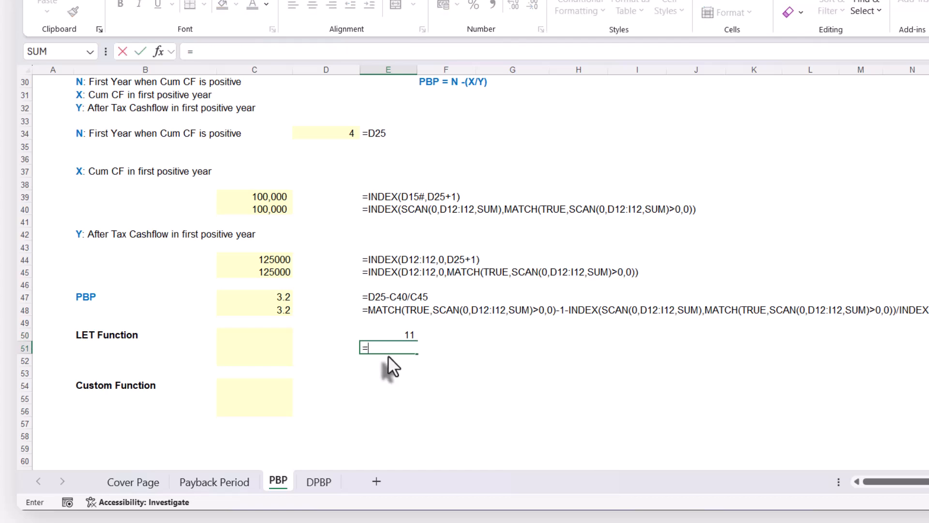
{"action": "type", "text": "let"}
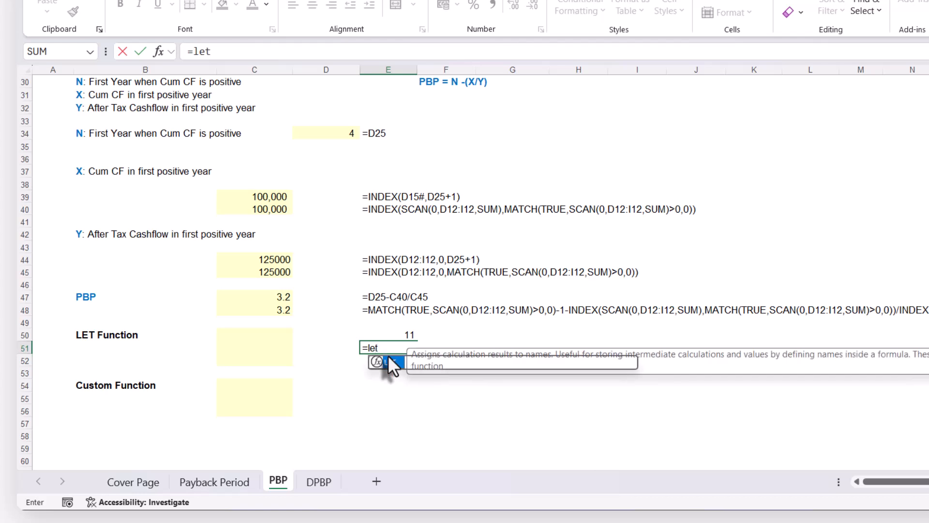
{"action": "key", "text": "Tab"}
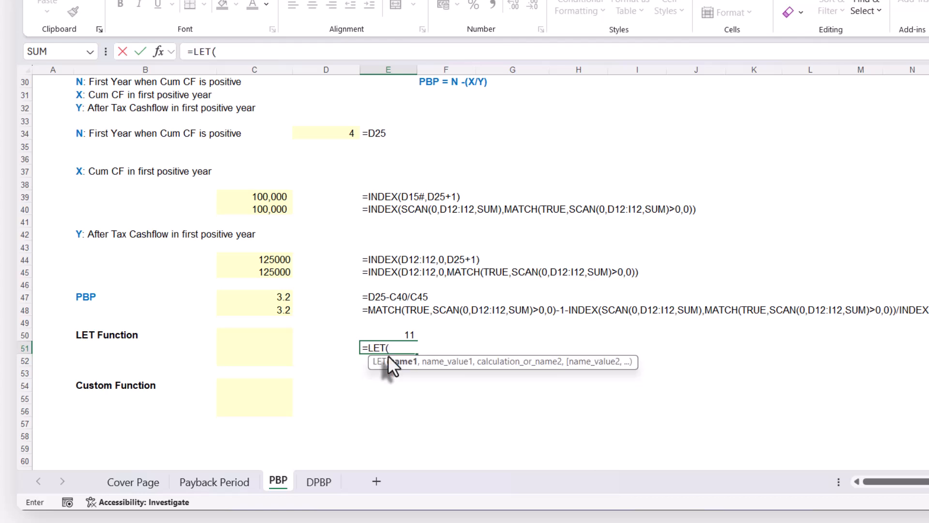
{"action": "type", "text": "x,"}
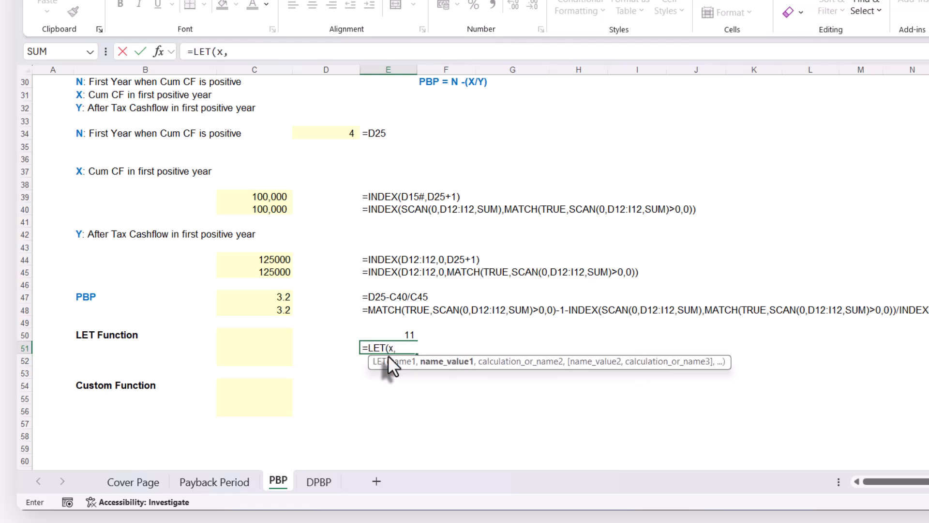
{"action": "type", "text": "10,"}
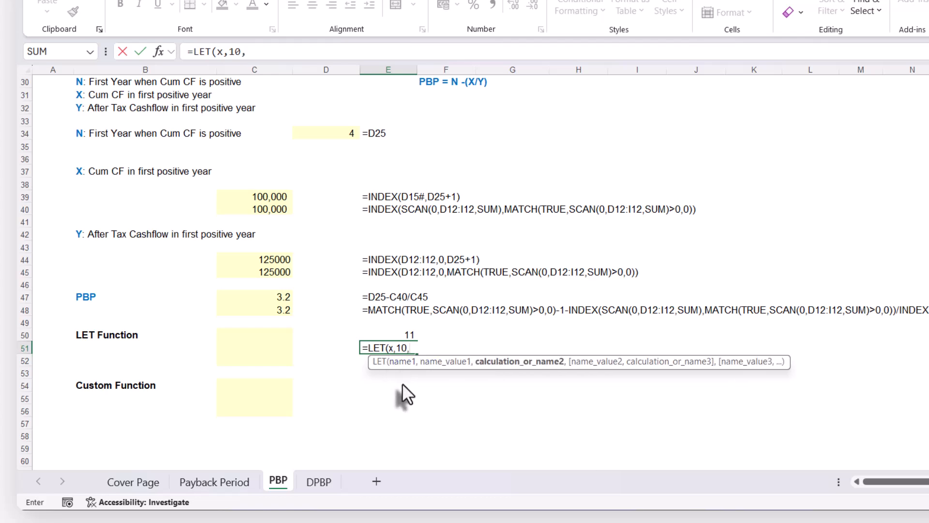
{"action": "type", "text": "y,"}
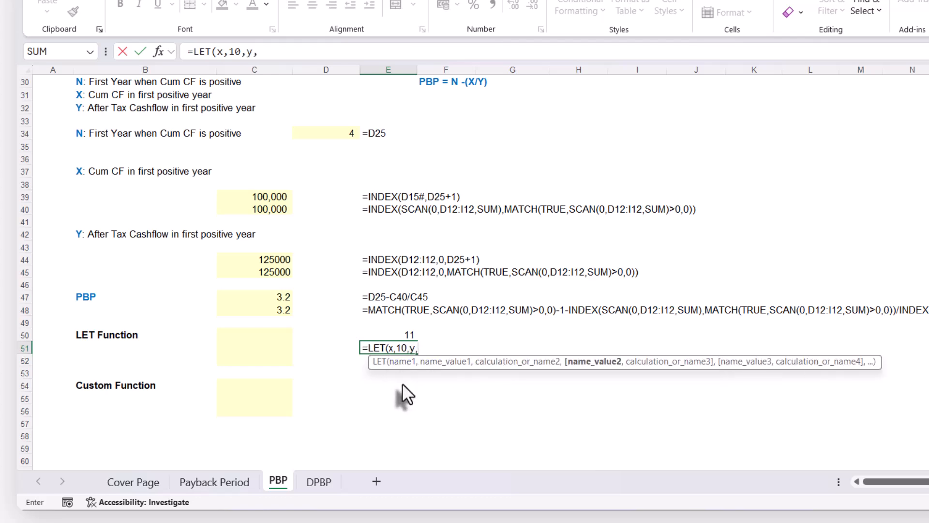
{"action": "type", "text": "50,"}
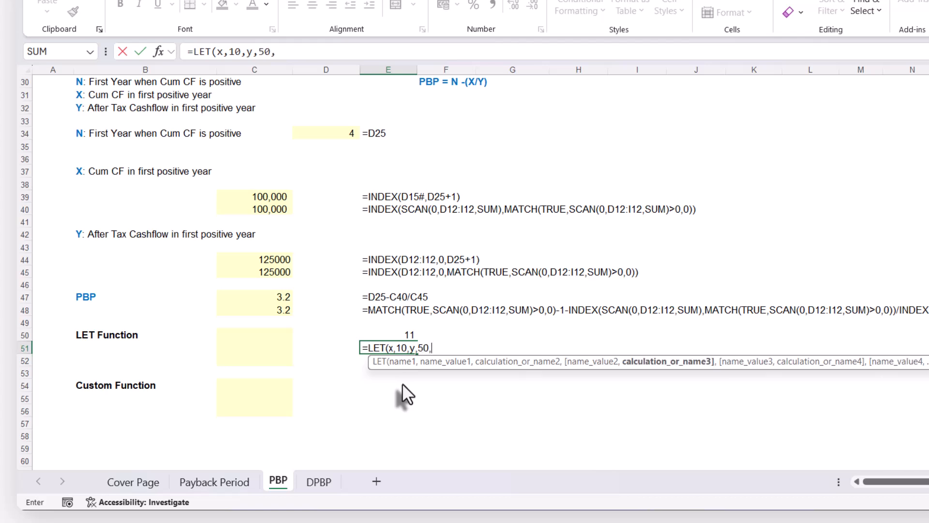
{"action": "type", "text": "x+y"}
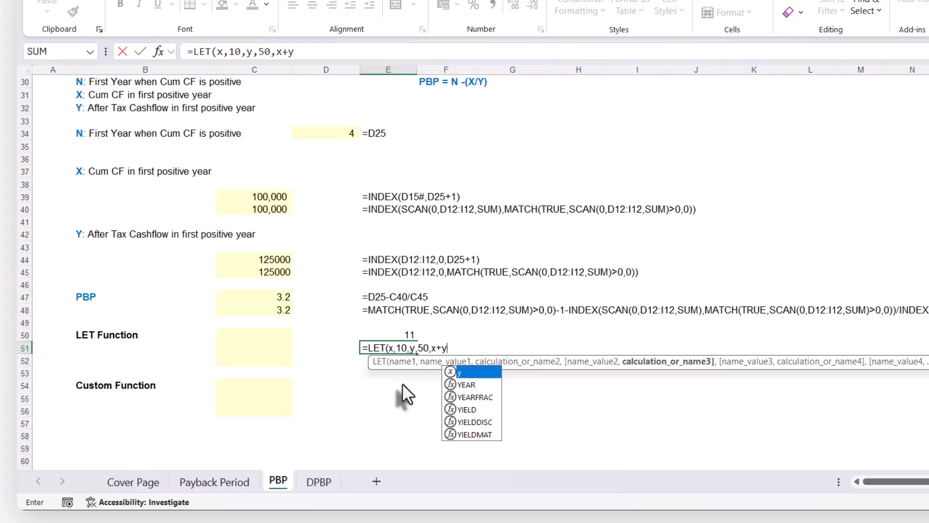
{"action": "type", "text": ")"}
{"action": "key", "text": "Return"}
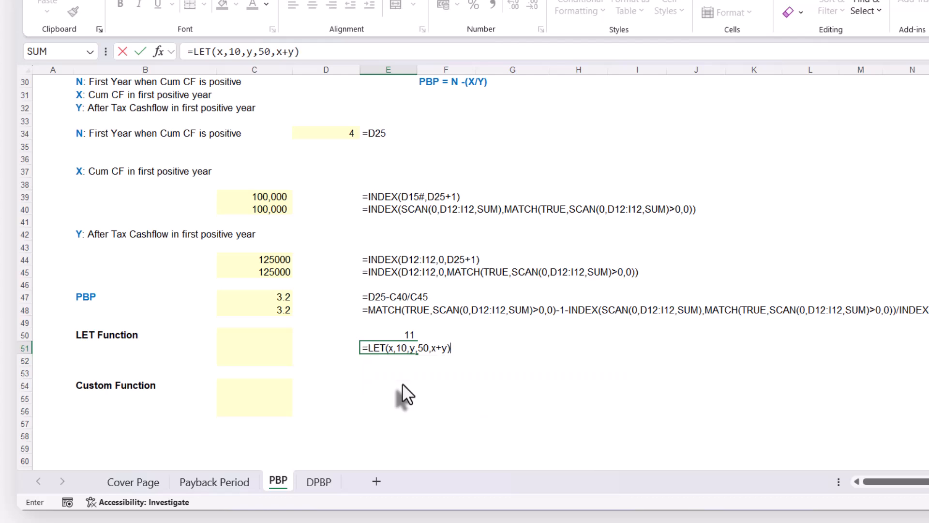
Replace the constants in the E51 LET formula with cell references, setting x to C47 and y to D34
{"action": "double_click", "coordinate": [394, 348]}
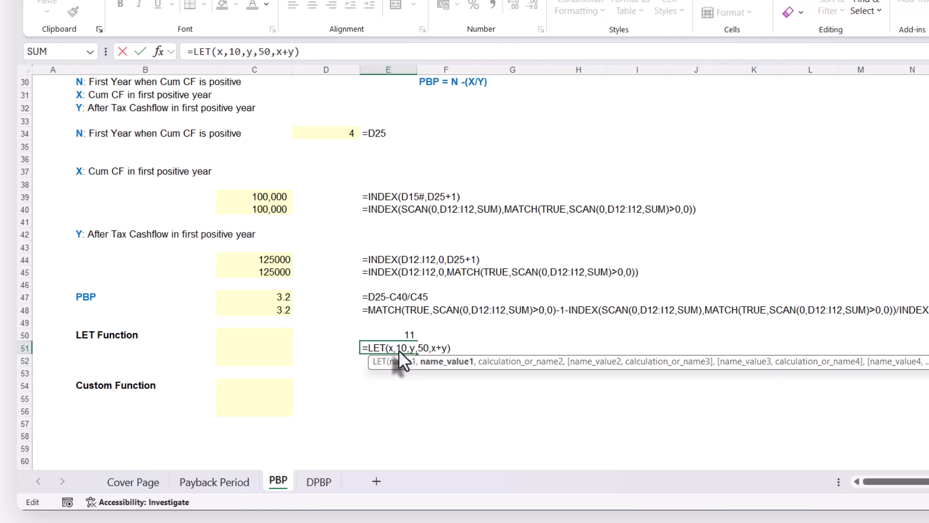
{"action": "left_click", "coordinate": [272, 299]}
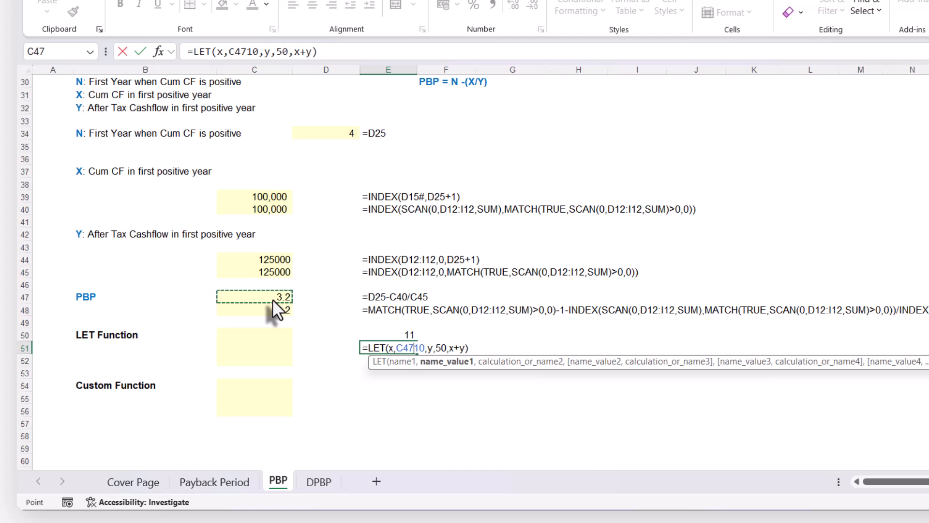
{"action": "key", "text": "Delete"}
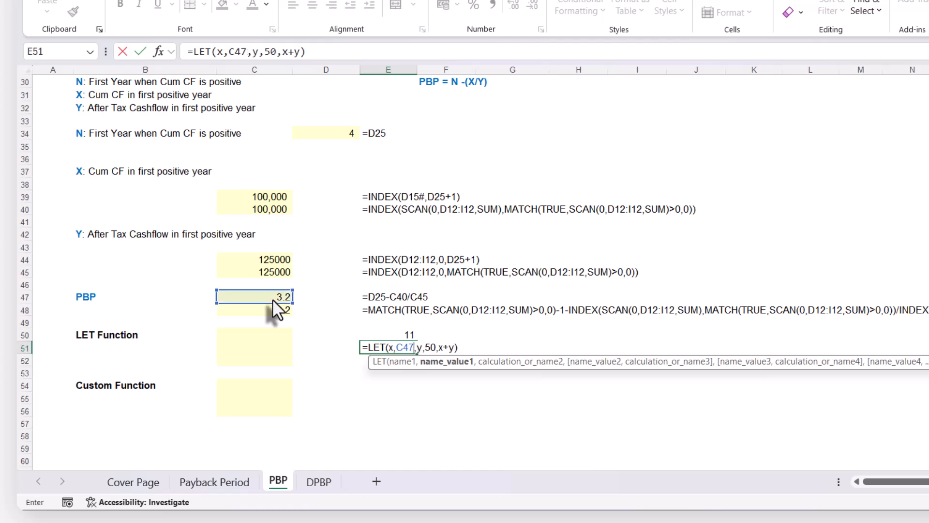
{"action": "left_click", "coordinate": [426, 345]}
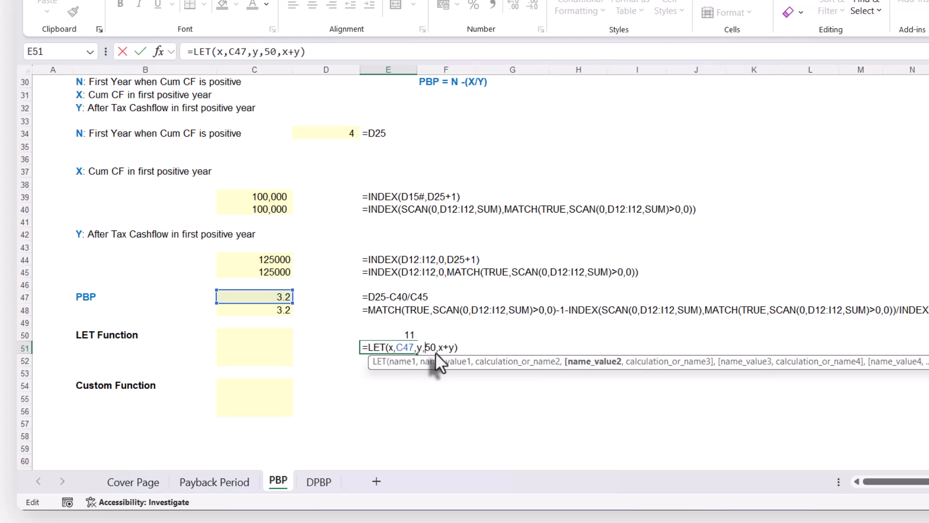
{"action": "left_click", "coordinate": [338, 136]}
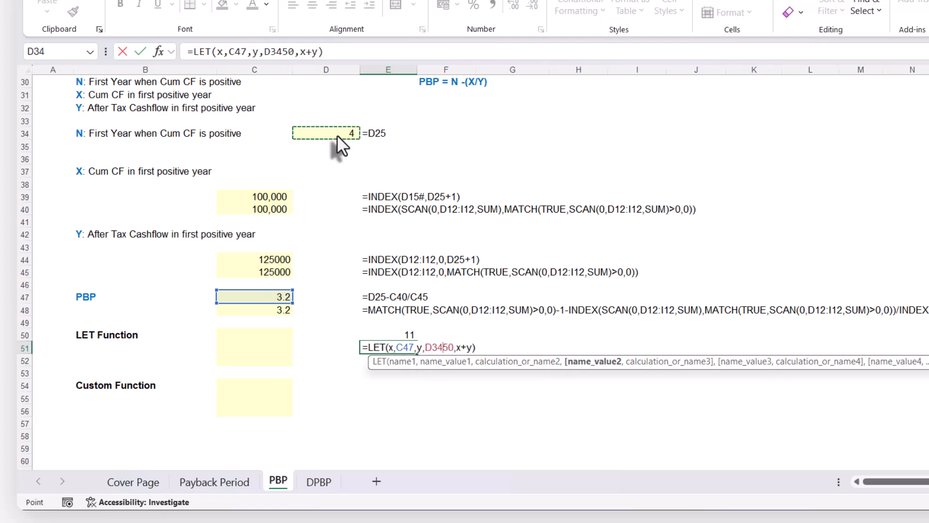
{"action": "key", "text": "Delete"}
{"action": "key", "text": "Delete"}
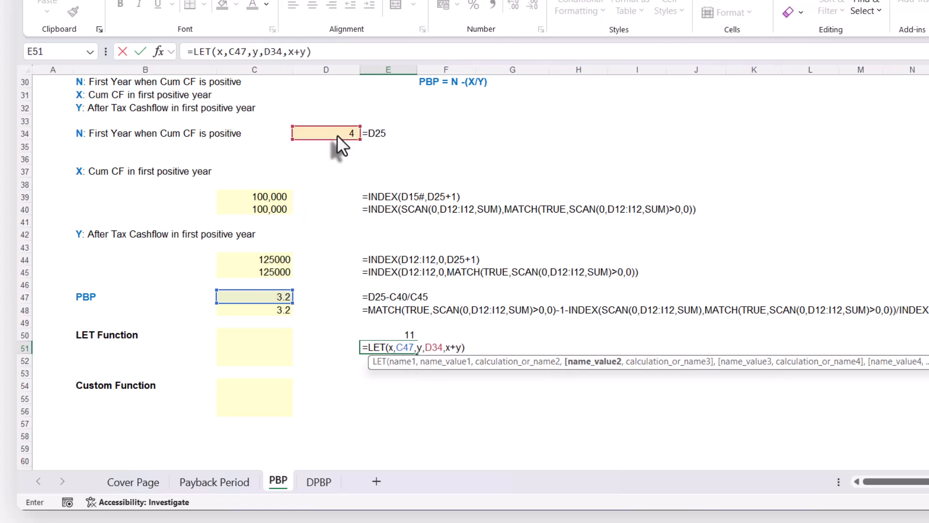
{"action": "key", "text": "Return"}
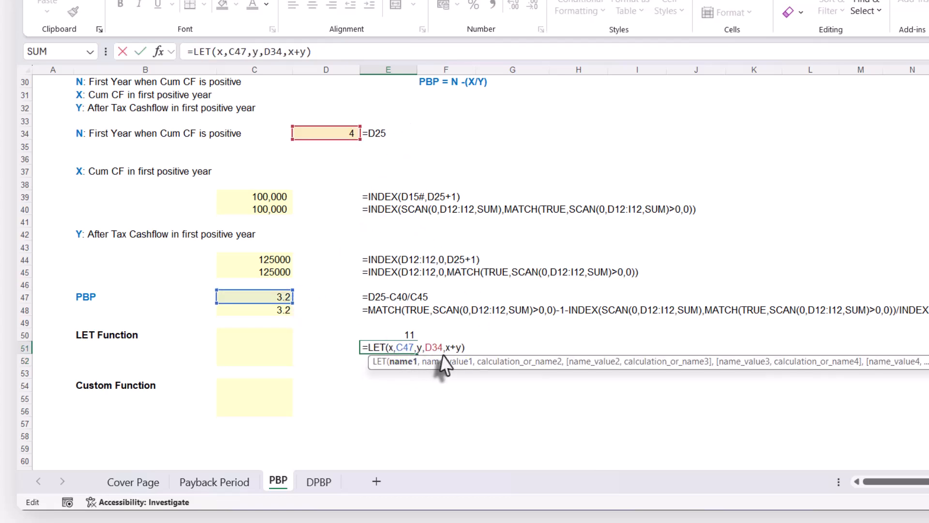
{"action": "key", "text": "ctrl+Return"}
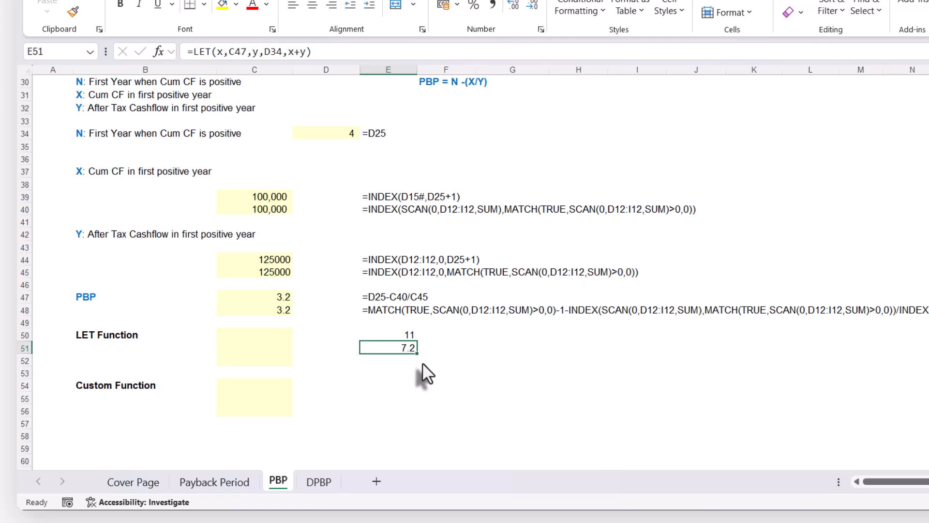
Examine how the names, values and final calculation x+y map to the LET arguments in E51
{"action": "double_click", "coordinate": [402, 347]}
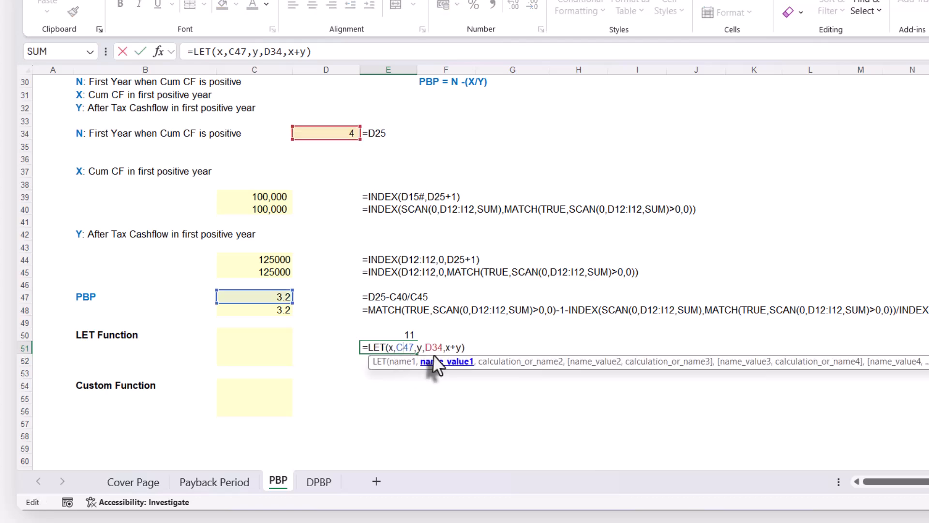
{"action": "left_click", "coordinate": [518, 364]}
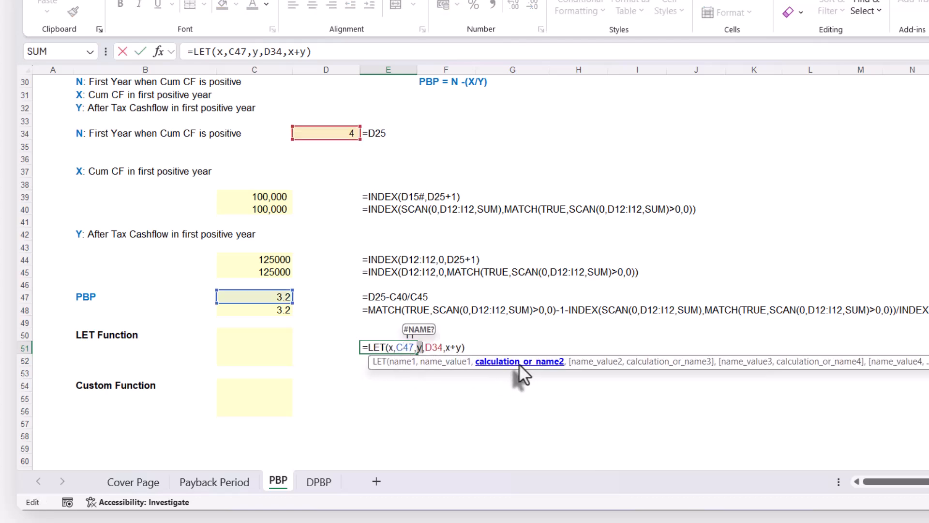
{"action": "left_click", "coordinate": [442, 345]}
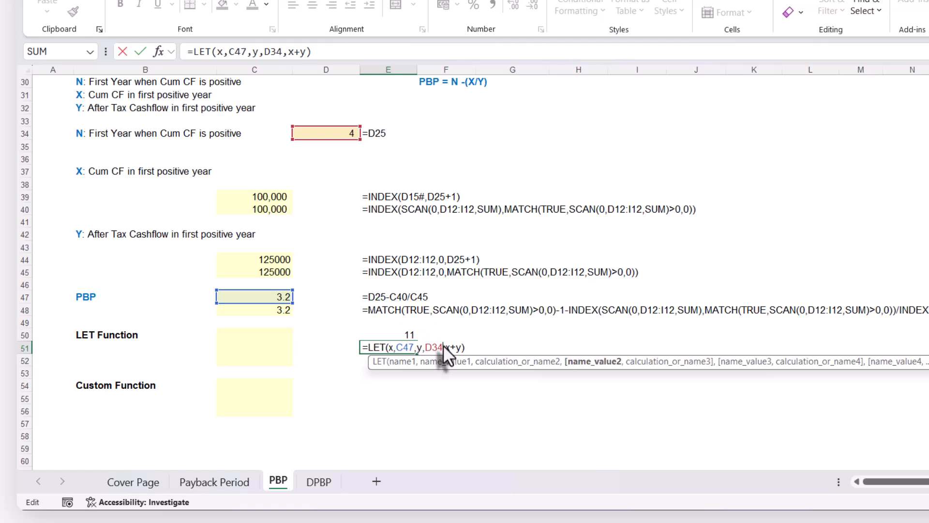
{"action": "left_click", "coordinate": [461, 346]}
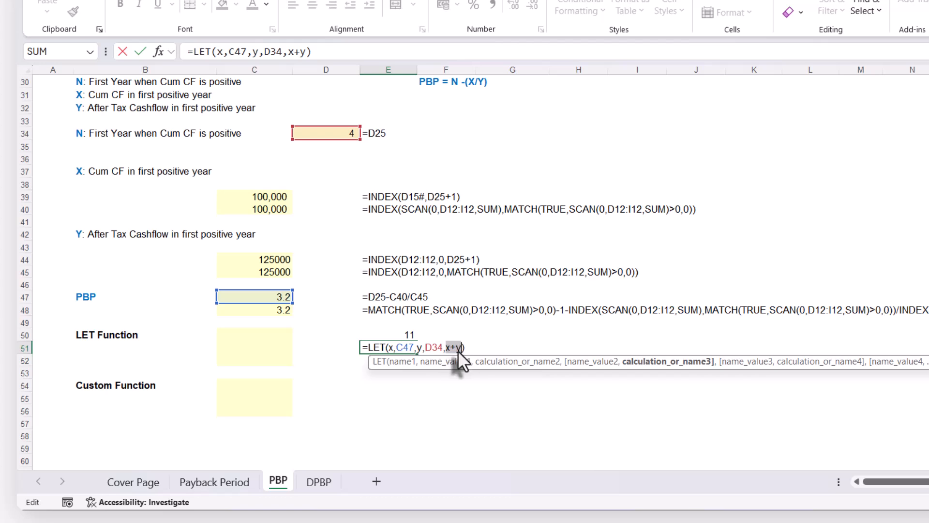
{"action": "key", "text": "ctrl+Return"}
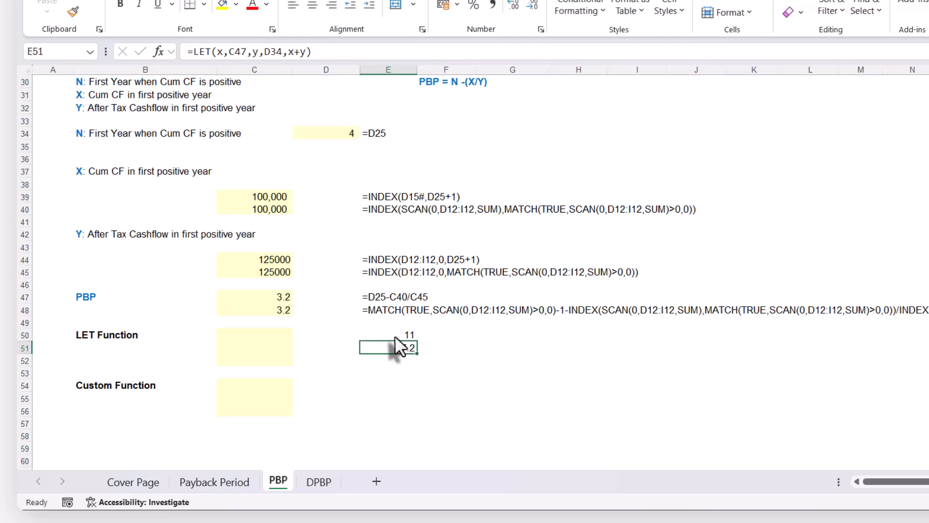
Clear the trial LET formulas from E50:E52
{"action": "left_click_drag", "start_coordinate": [395, 335], "coordinate": [394, 362]}
{"action": "key", "text": "Delete"}
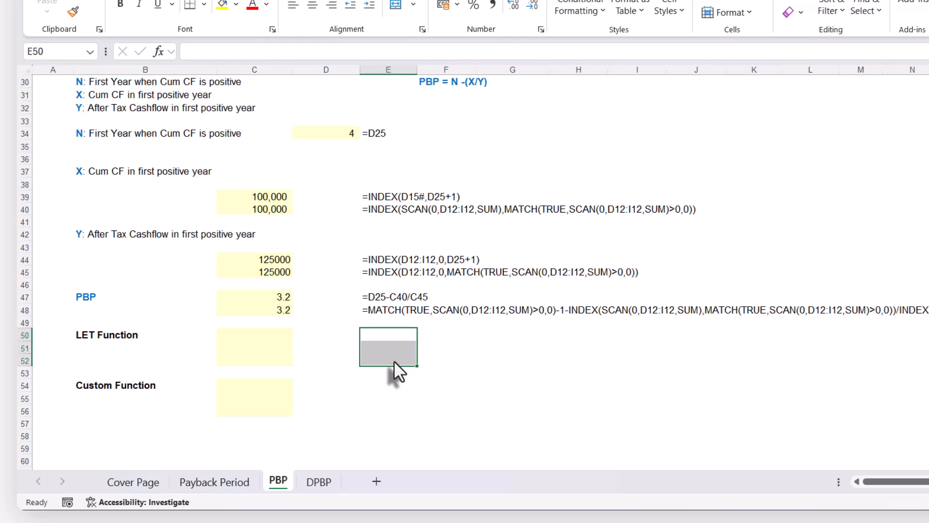
Examine the repeated D12:I12 cash flow references in the nested PBP formula in C48
{"action": "double_click", "coordinate": [272, 312]}
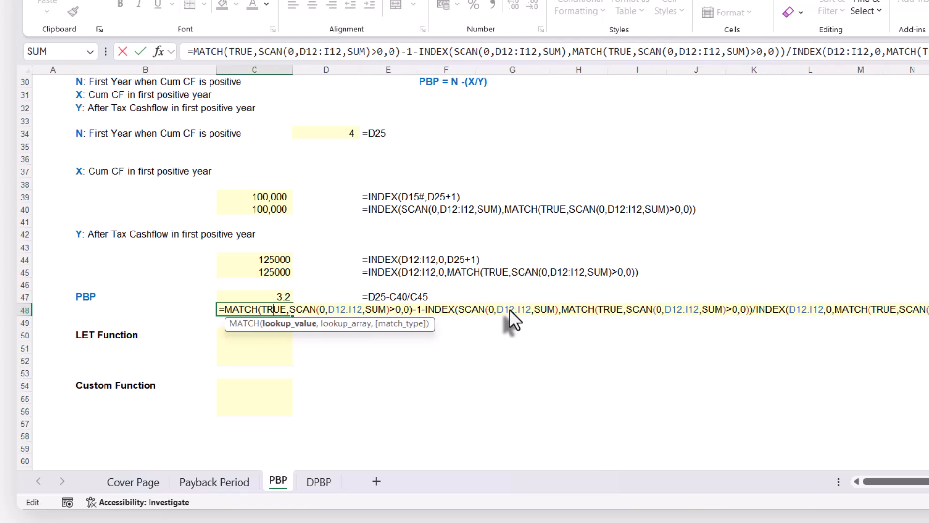
{"action": "key", "text": "Return"}
{"action": "left_click", "coordinate": [252, 345]}
{"action": "left_click", "coordinate": [300, 330]}
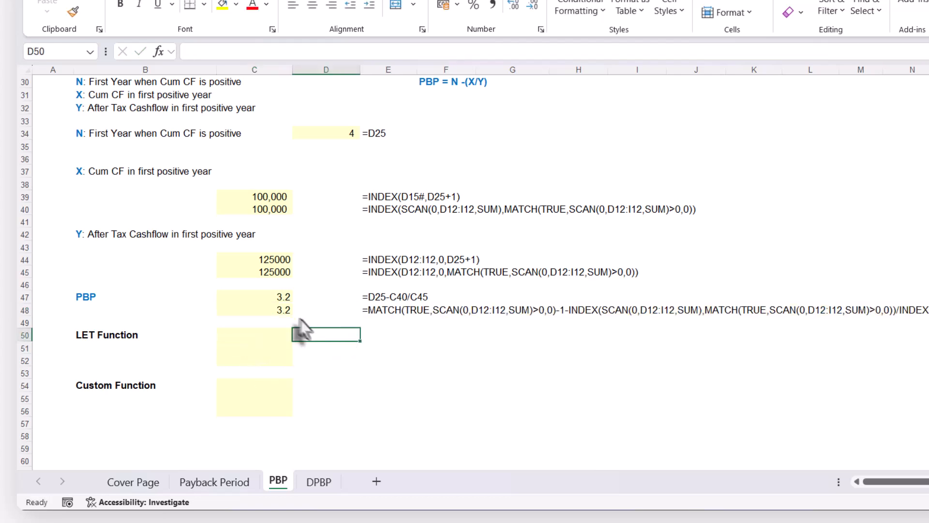
Copy the nested PBP formula text from C48 into C50 and C51, keeping its cell references unchanged
{"action": "left_click", "coordinate": [268, 297]}
{"action": "left_click", "coordinate": [264, 310]}
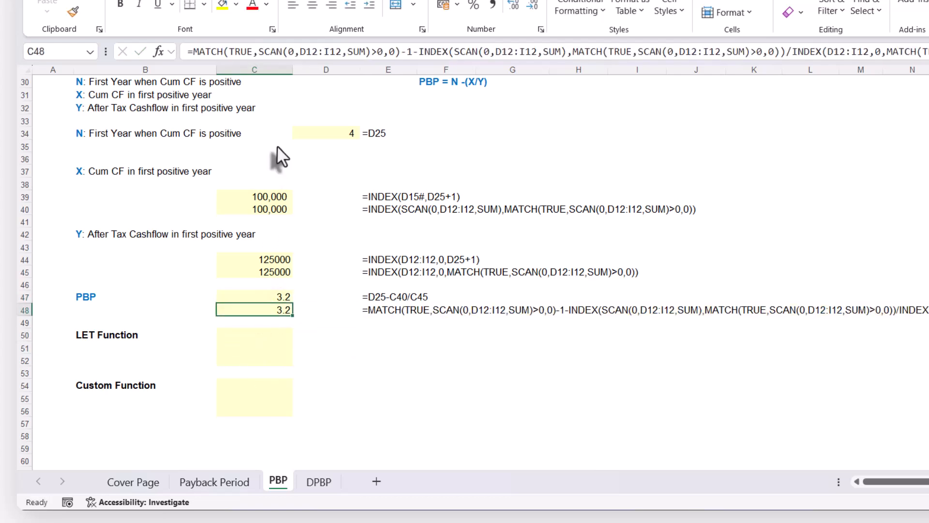
{"action": "key", "text": "F2"}
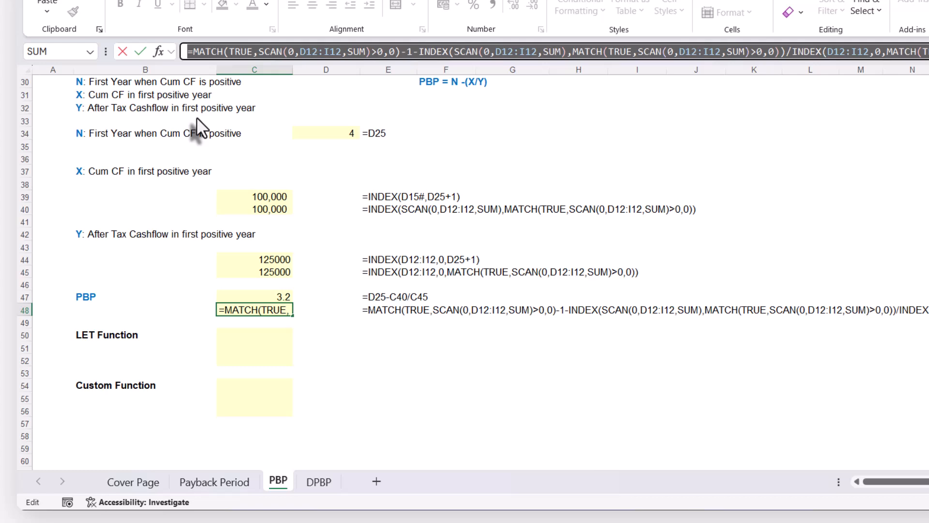
{"action": "key", "text": "ctrl+c"}
{"action": "key", "text": "Escape"}
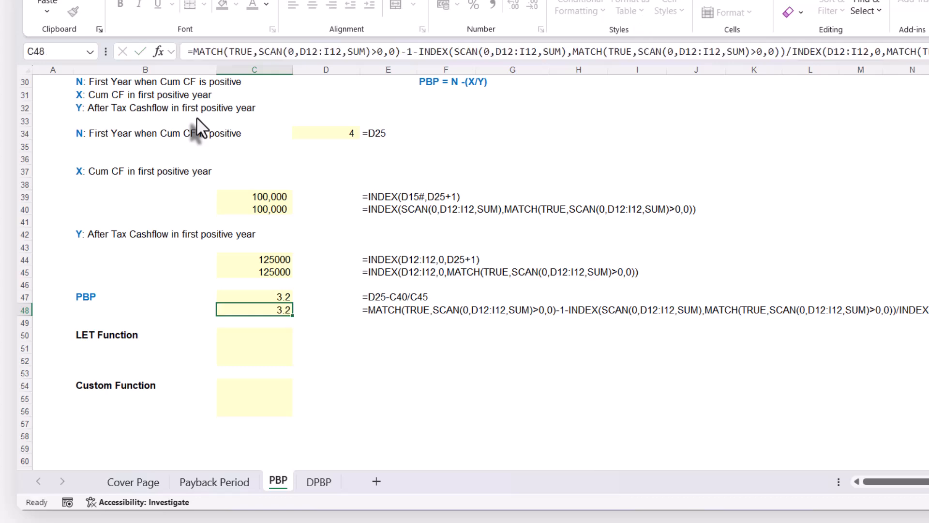
{"action": "left_click", "coordinate": [267, 337]}
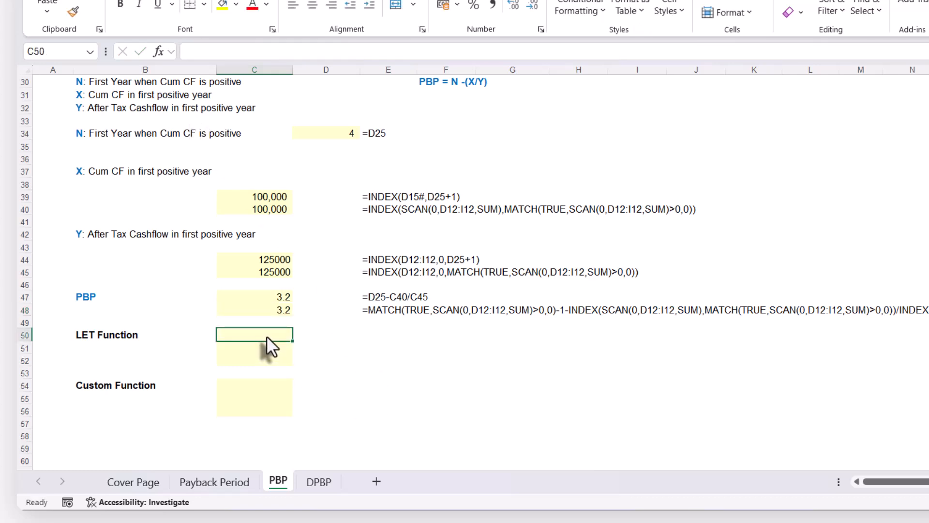
{"action": "key", "text": "ctrl+v"}
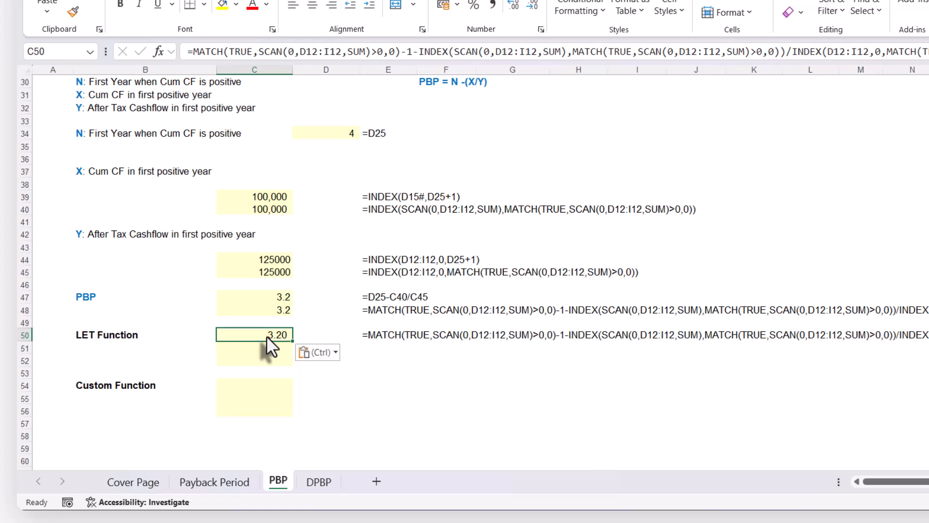
{"action": "left_click", "coordinate": [254, 347]}
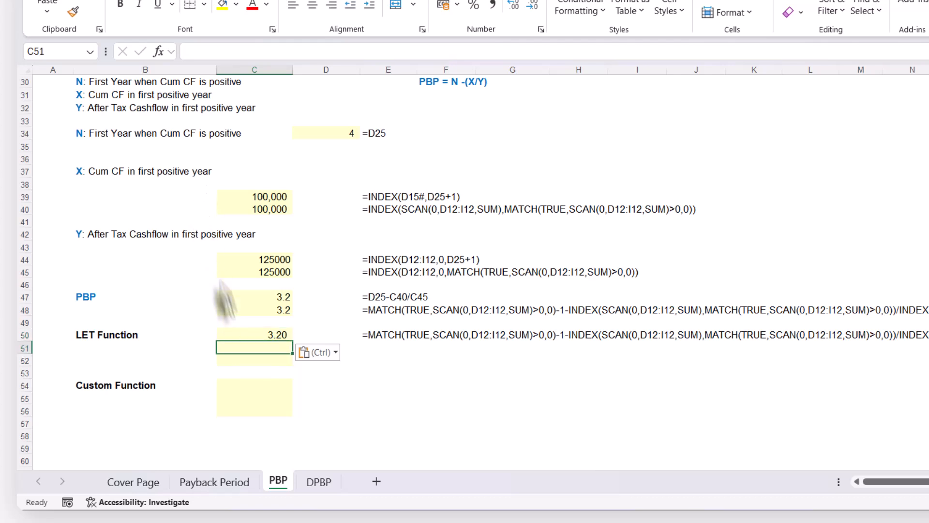
{"action": "key", "text": "ctrl+v"}
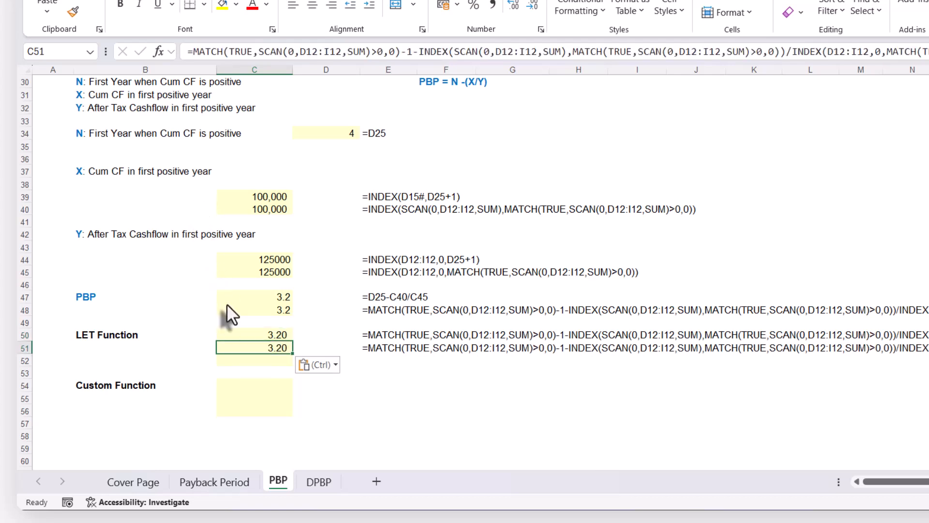
{"action": "key", "text": "Down"}
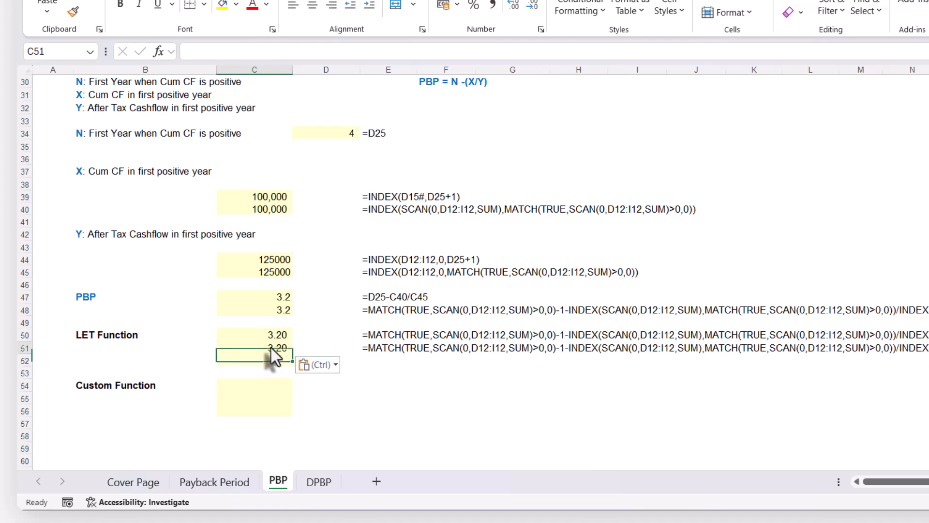
Wrap the start of the C51 formula in a LET function and enter values as its first name
{"action": "left_click", "coordinate": [271, 348]}
{"action": "double_click", "coordinate": [268, 347]}
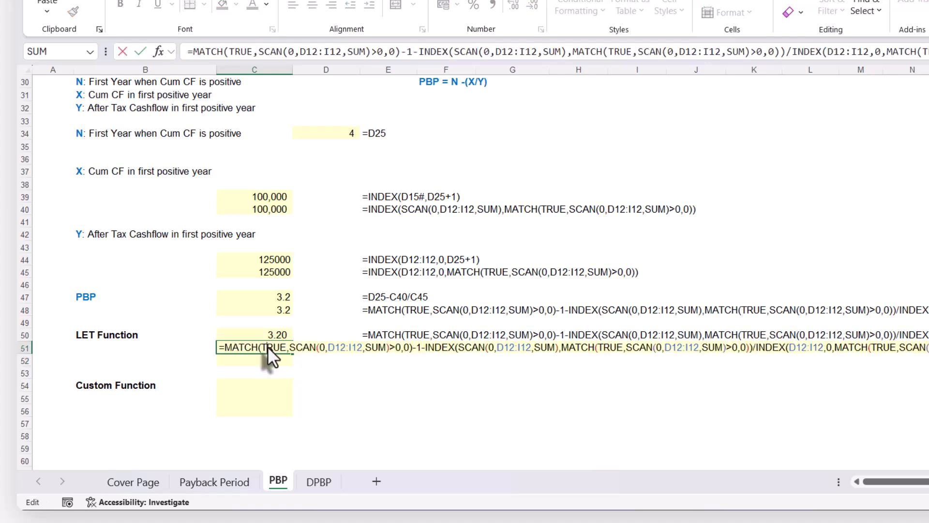
{"action": "left_click", "coordinate": [192, 48]}
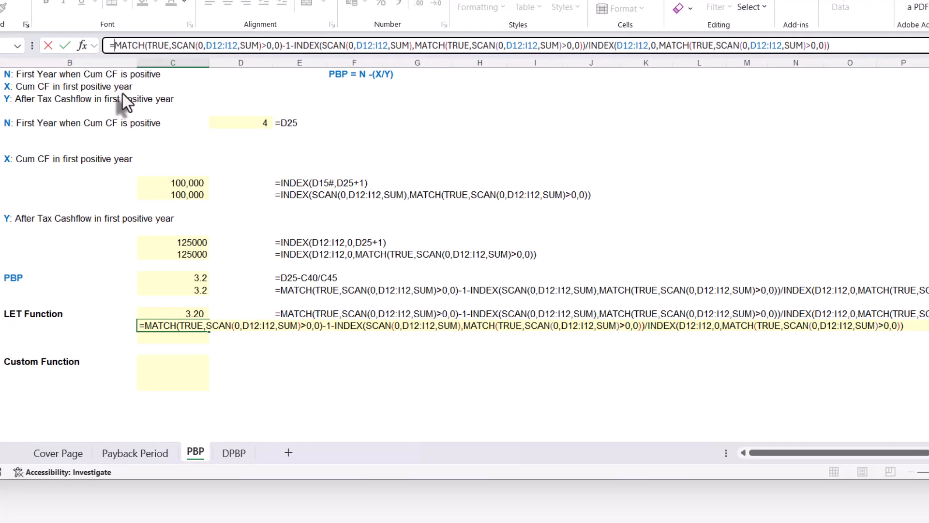
{"action": "type", "text": "let"}
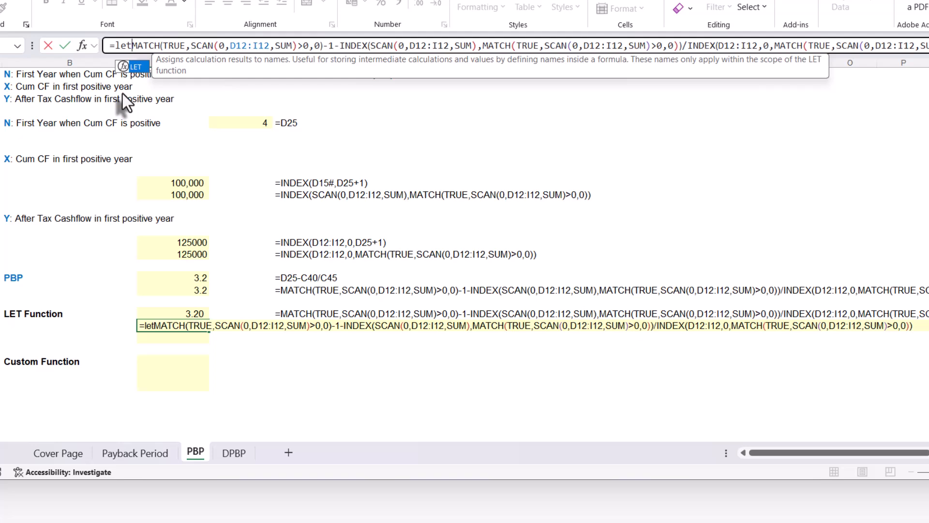
{"action": "key", "text": "Tab"}
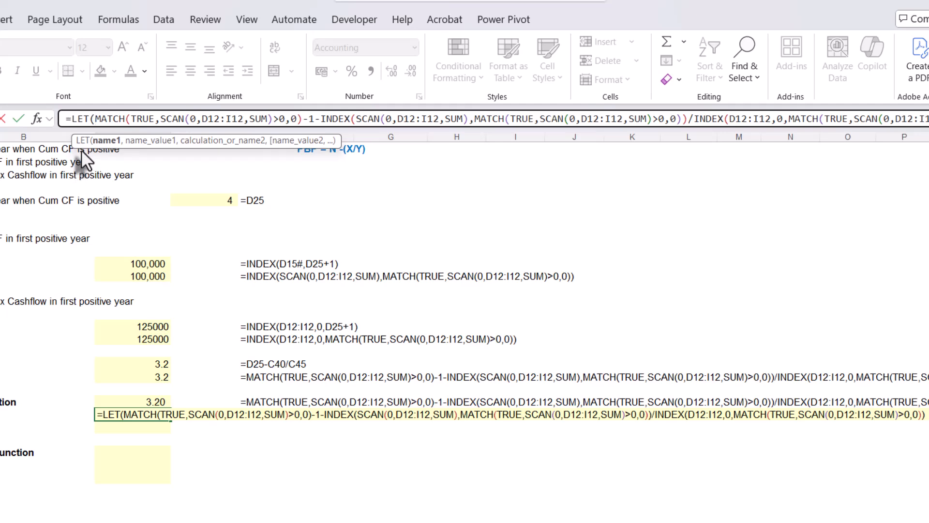
{"action": "type", "text": "val"}
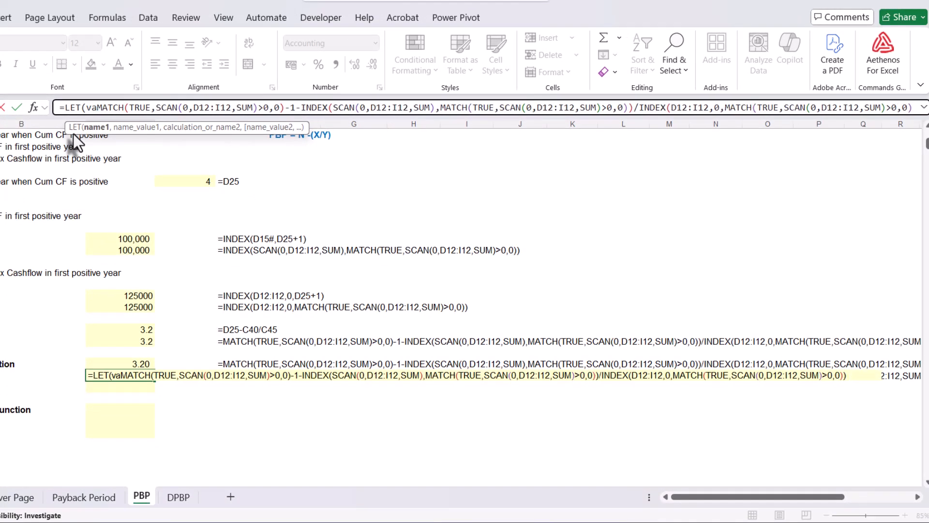
{"action": "type", "text": "us"}
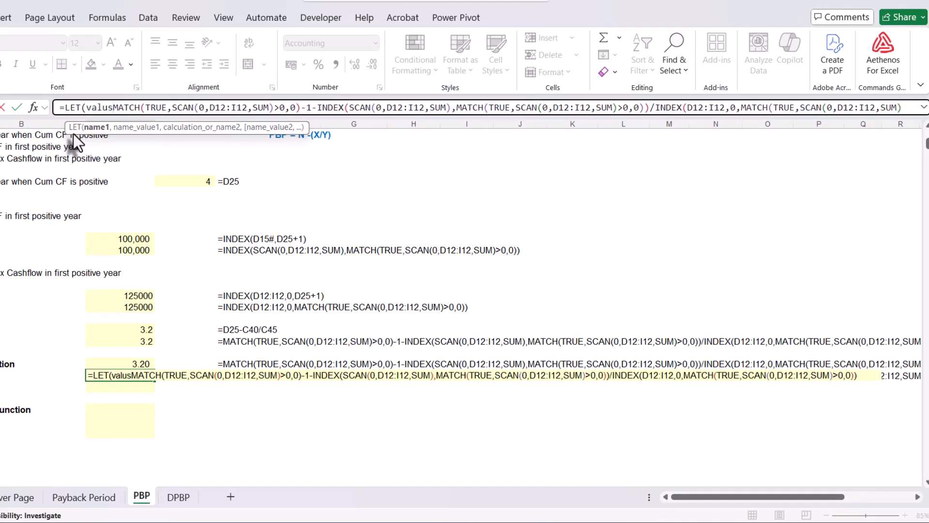
{"action": "key", "text": "BackSpace"}
{"action": "type", "text": "es"}
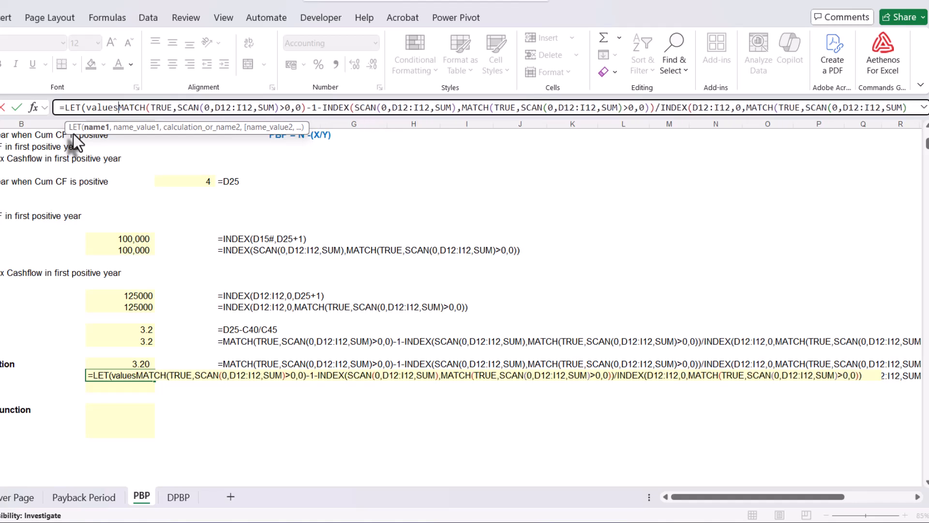
{"action": "type", "text": ","}
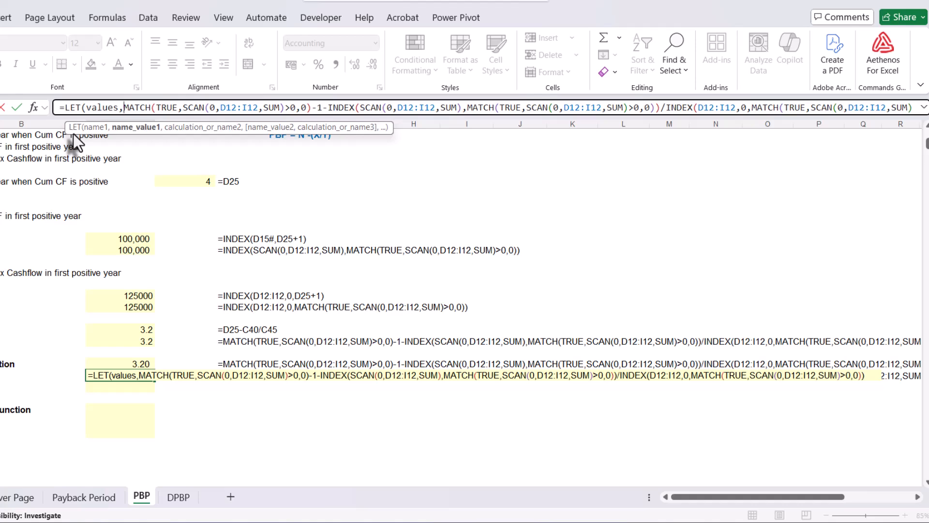
Assign the cash flow range D12:I12 to values, keep the nested PBP formula as the calculation, and close and enter the LET formula
{"action": "scroll", "coordinate": [187, 277], "scroll_direction": "up", "scroll_amount": 10}
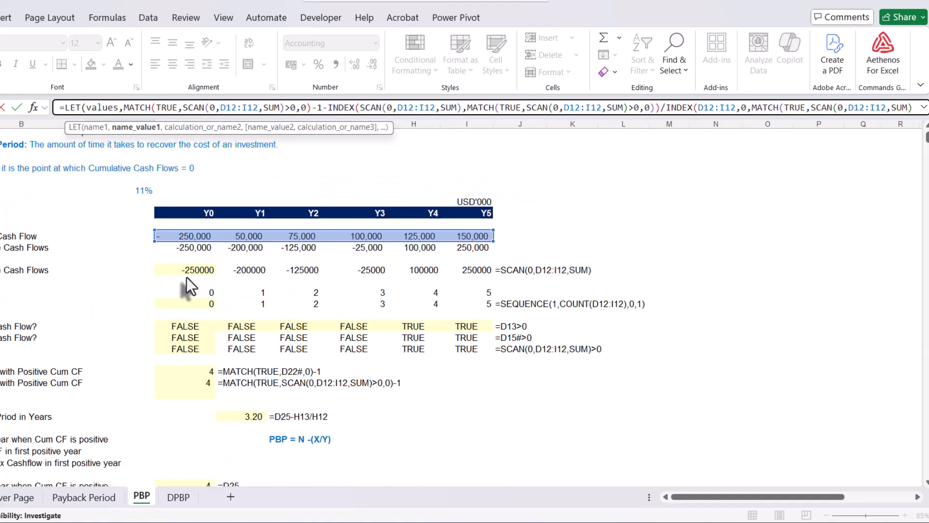
{"action": "left_click_drag", "start_coordinate": [161, 262], "coordinate": [478, 266]}
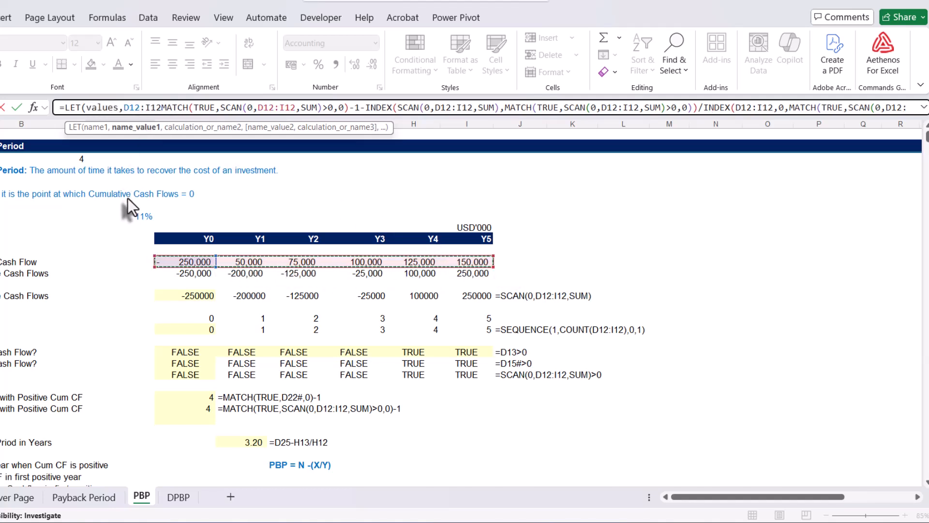
{"action": "type", "text": ","}
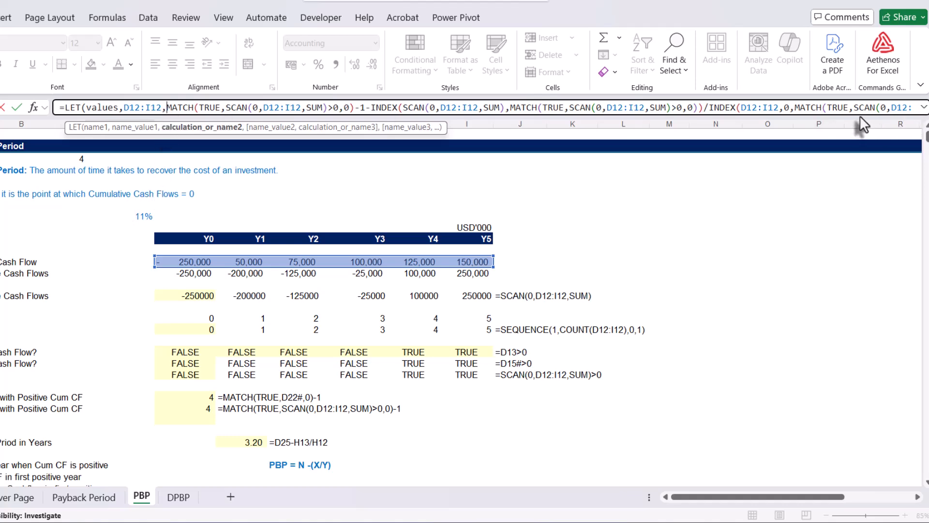
{"action": "left_click_drag", "start_coordinate": [856, 116], "coordinate": [852, 154]}
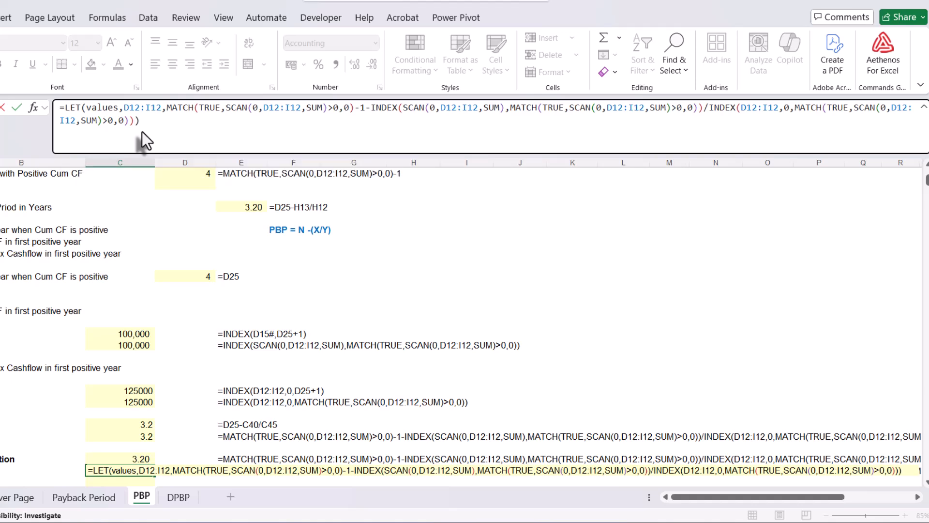
{"action": "key", "text": "Return"}
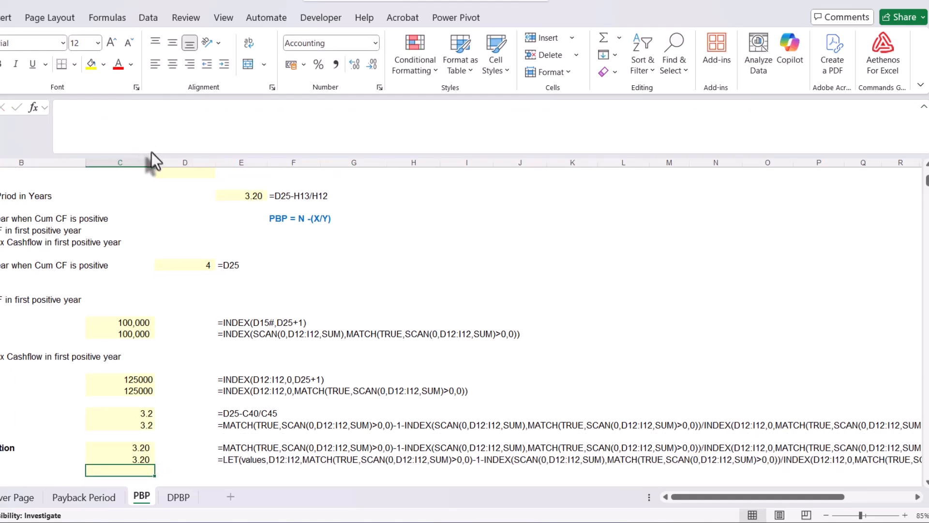
Copy the LET formula text from C51 into C52, keeping its references unchanged
{"action": "scroll", "coordinate": [270, 397], "scroll_direction": "down", "scroll_amount": 3}
{"action": "left_click", "coordinate": [139, 358]}
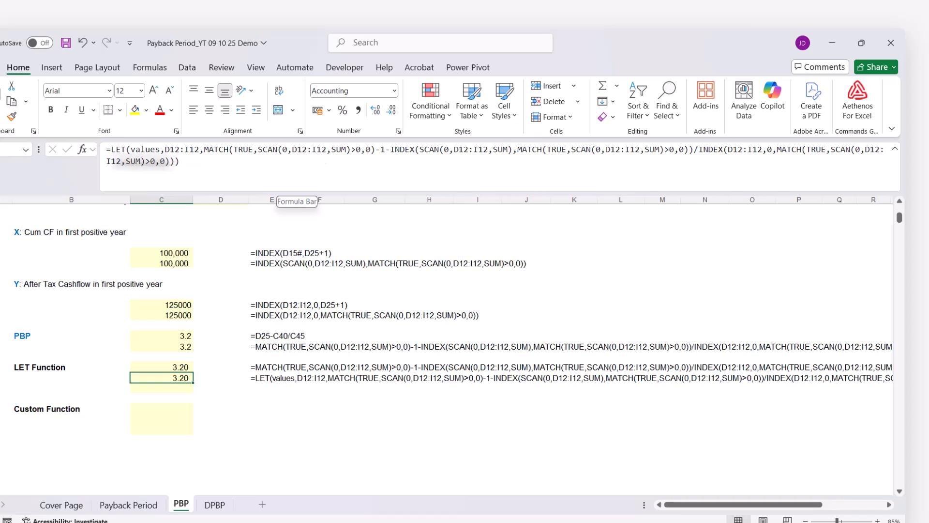
{"action": "left_click", "coordinate": [138, 160]}
{"action": "double_click", "coordinate": [144, 149]}
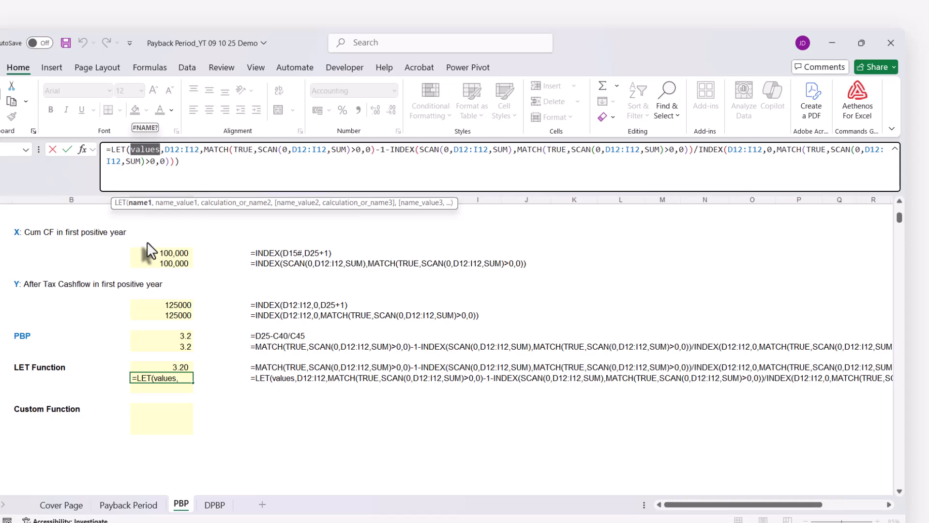
{"action": "key", "text": "ctrl+Return"}
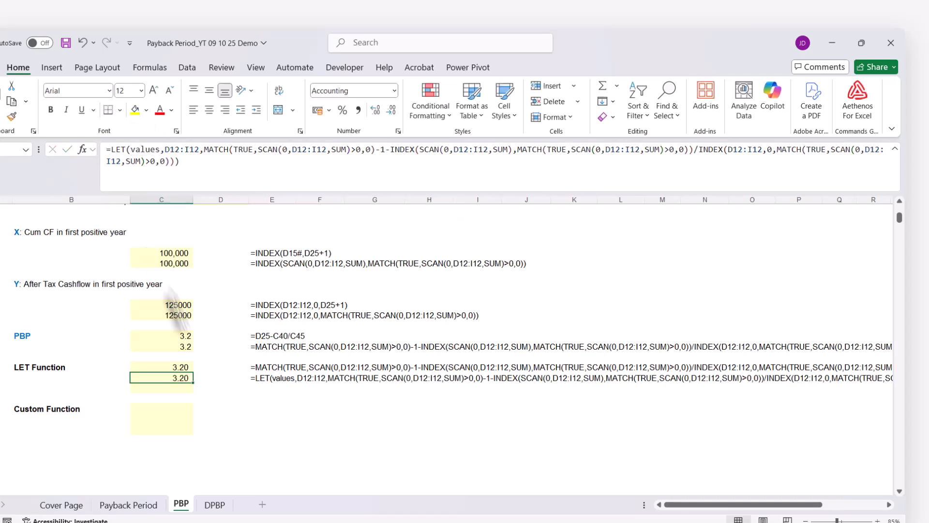
{"action": "left_click", "coordinate": [190, 164]}
{"action": "key", "text": "ctrl+a"}
{"action": "key", "text": "ctrl+c"}
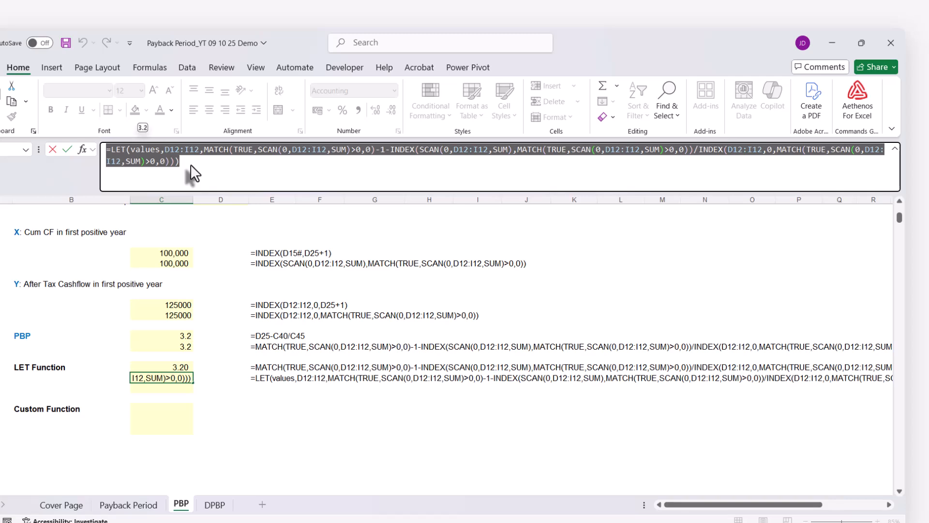
{"action": "key", "text": "Escape"}
{"action": "left_click", "coordinate": [161, 390]}
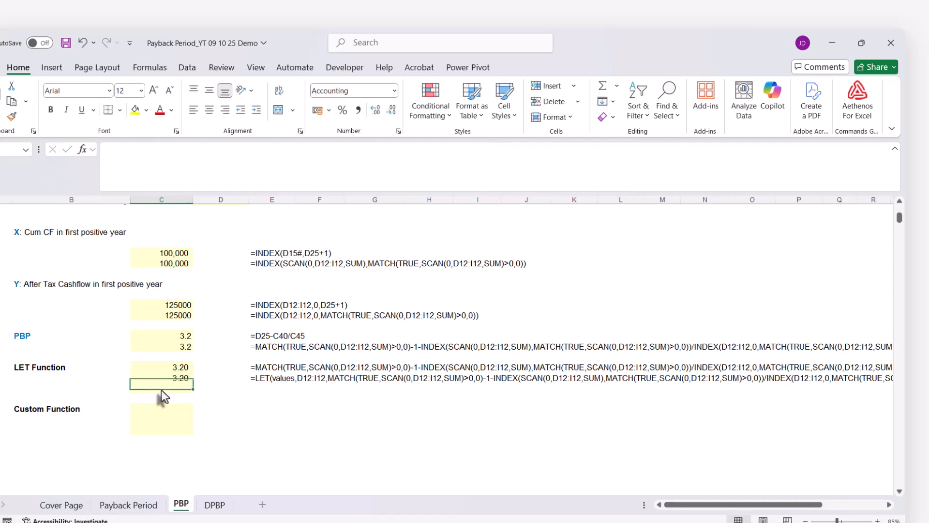
{"action": "key", "text": "ctrl+v"}
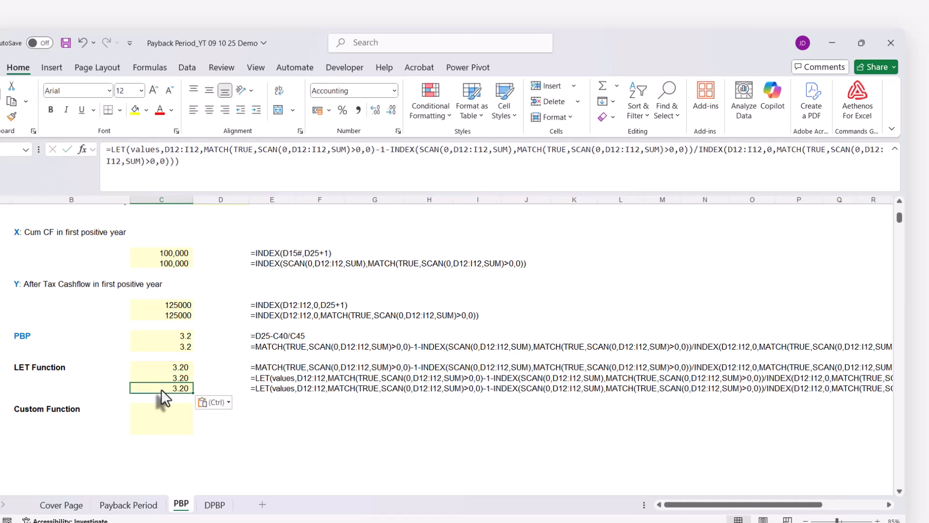
In the C52 LET formula, replace D12:I12 with values inside the first three SCAN functions, keeping the range in the name assignment
{"action": "left_click", "coordinate": [141, 153]}
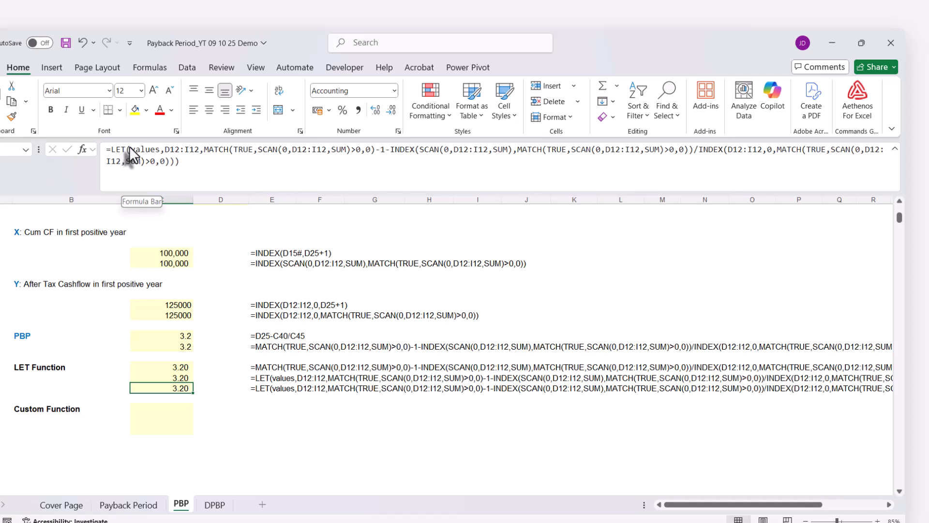
{"action": "double_click", "coordinate": [129, 147]}
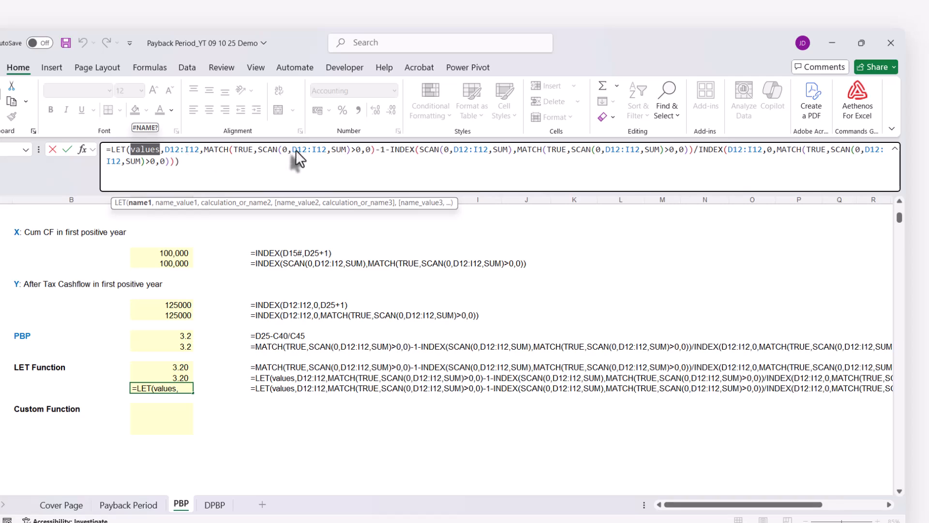
{"action": "left_click_drag", "start_coordinate": [293, 150], "coordinate": [328, 150]}
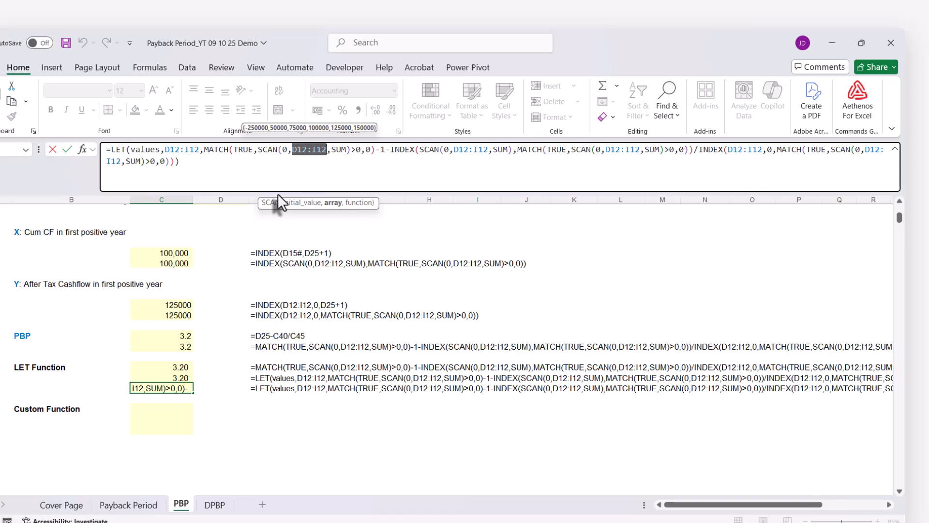
{"action": "type", "text": "values"}
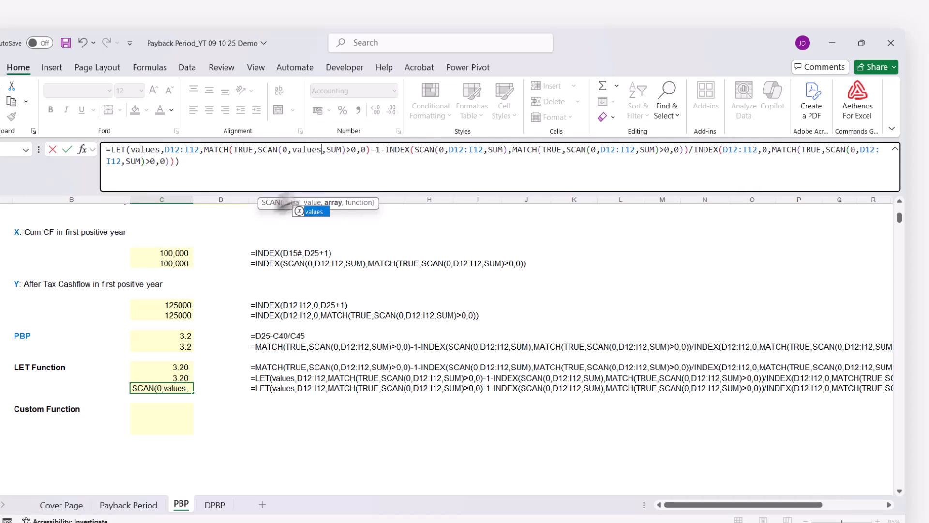
{"action": "left_click_drag", "start_coordinate": [448, 150], "coordinate": [483, 150]}
{"action": "type", "text": "values"}
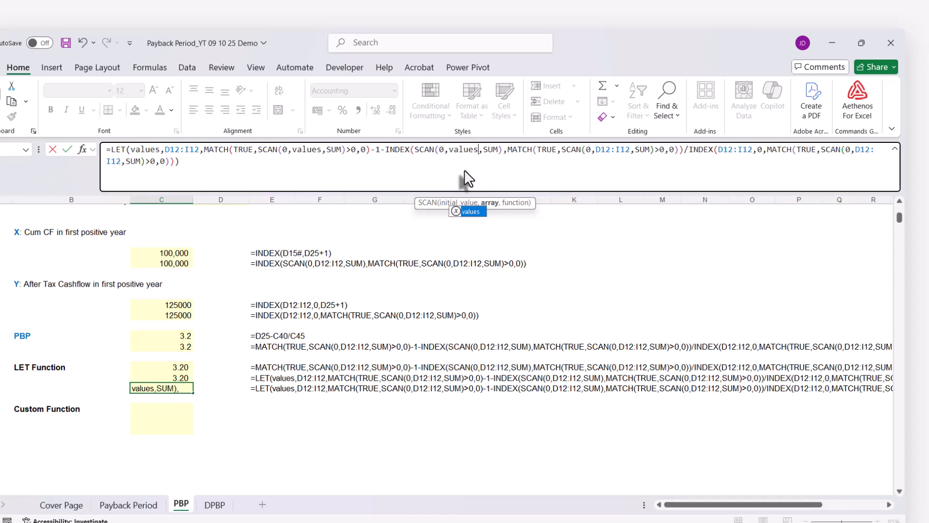
{"action": "left_click_drag", "start_coordinate": [596, 149], "coordinate": [629, 148]}
{"action": "type", "text": "values"}
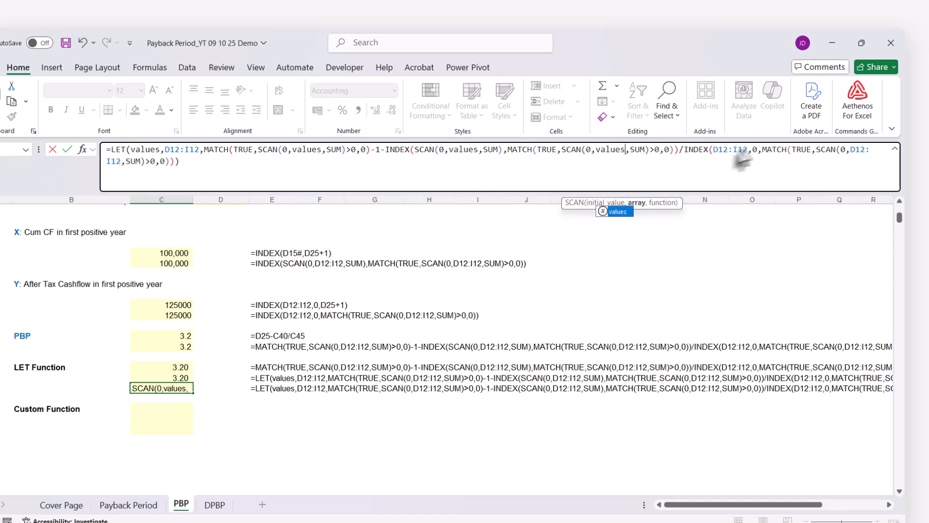
Replace D12:I12 with values in the divisor's INDEX and its nested SCAN, and enter the C52 formula
{"action": "left_click", "coordinate": [715, 151]}
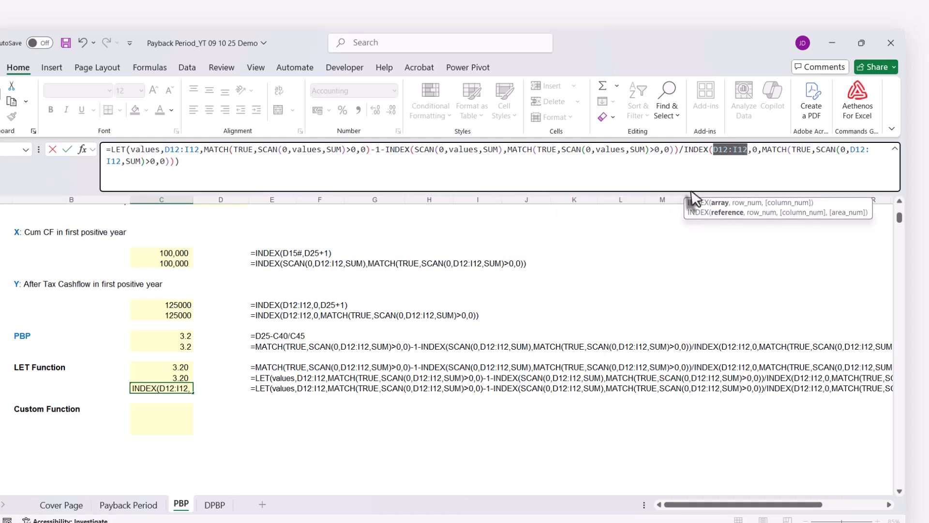
{"action": "type", "text": "values"}
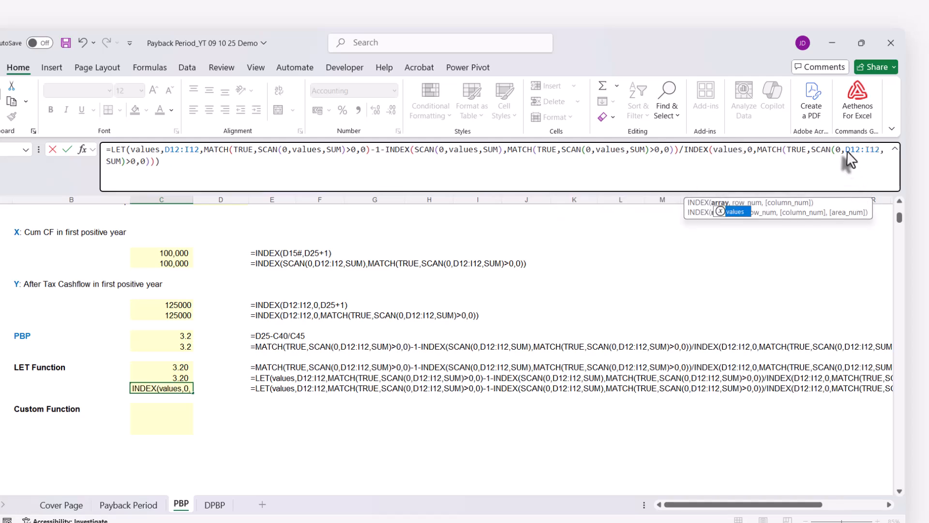
{"action": "left_click_drag", "start_coordinate": [846, 149], "coordinate": [879, 149]}
{"action": "type", "text": "values"}
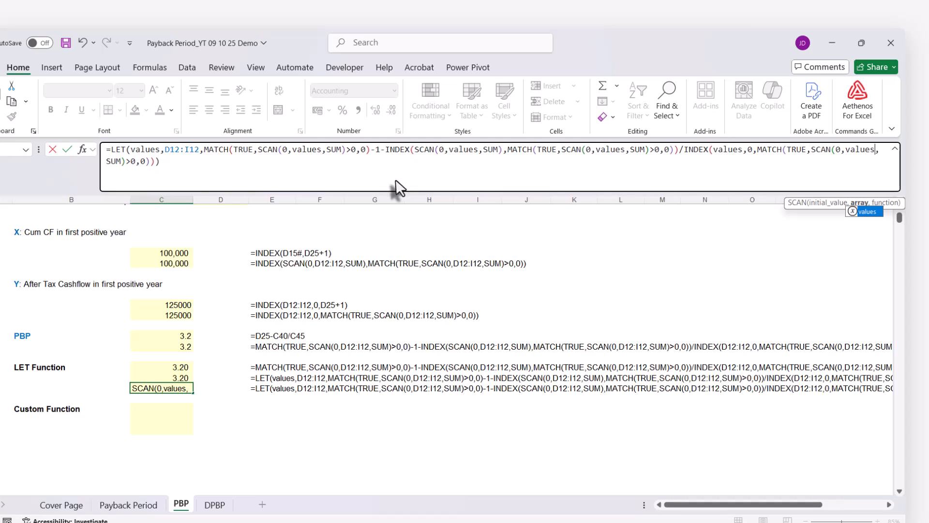
{"action": "left_click", "coordinate": [237, 178]}
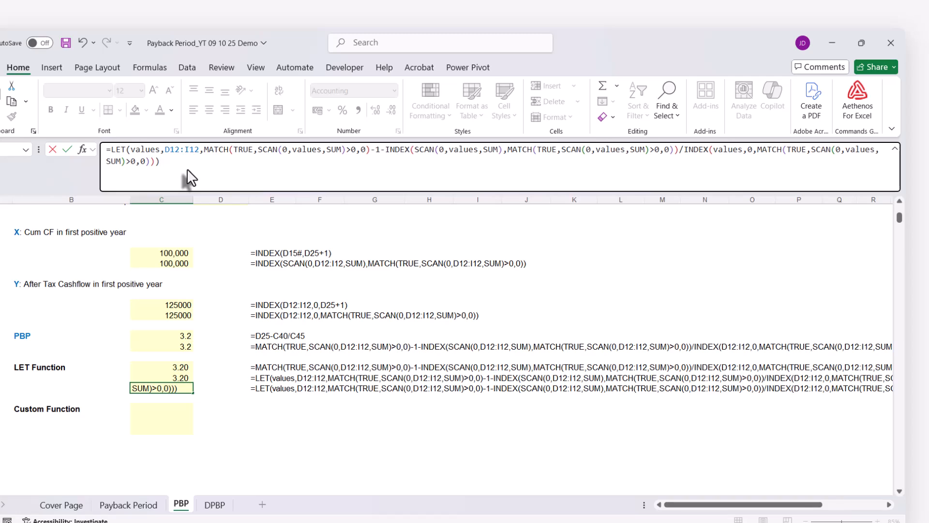
{"action": "key", "text": "Return"}
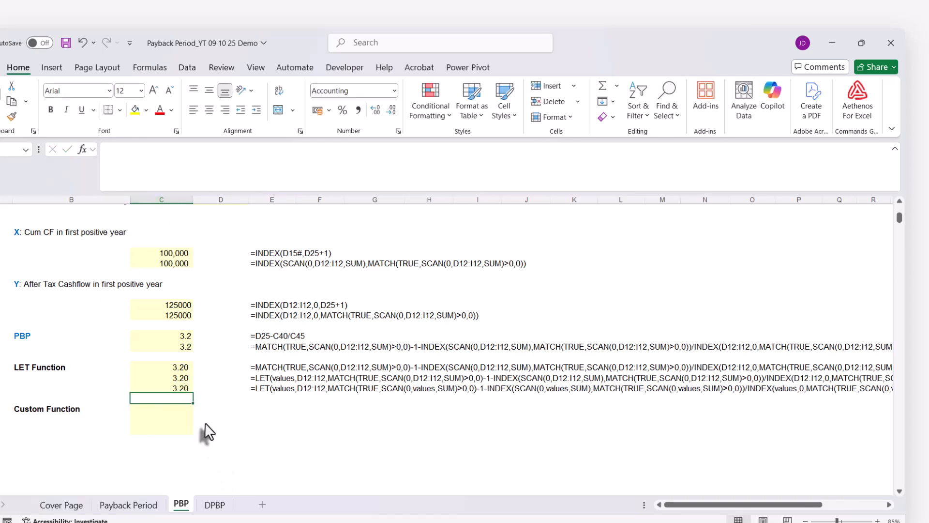
Enter a test formula =LAMBDA(x,y,x+y) in E54 beside the Custom Function label
{"action": "scroll", "coordinate": [205, 431], "scroll_direction": "down", "scroll_amount": 1}
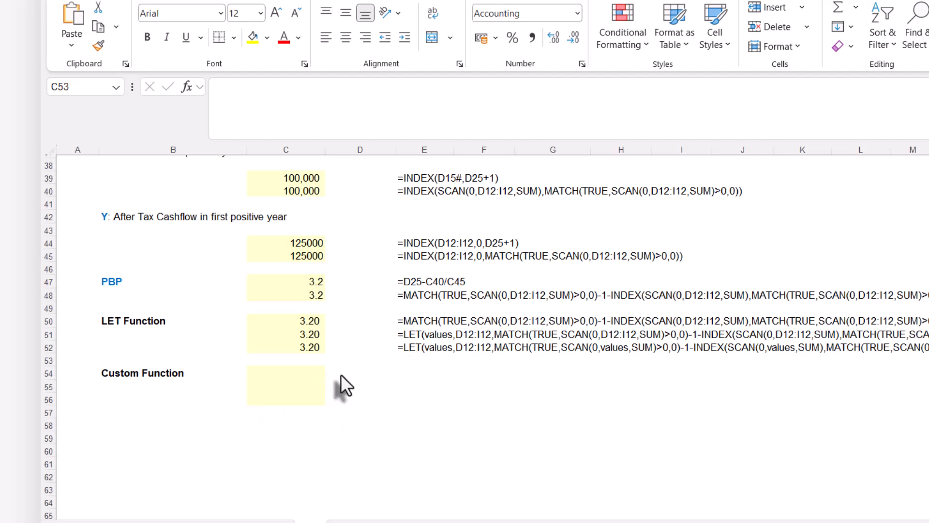
{"action": "left_click", "coordinate": [410, 371]}
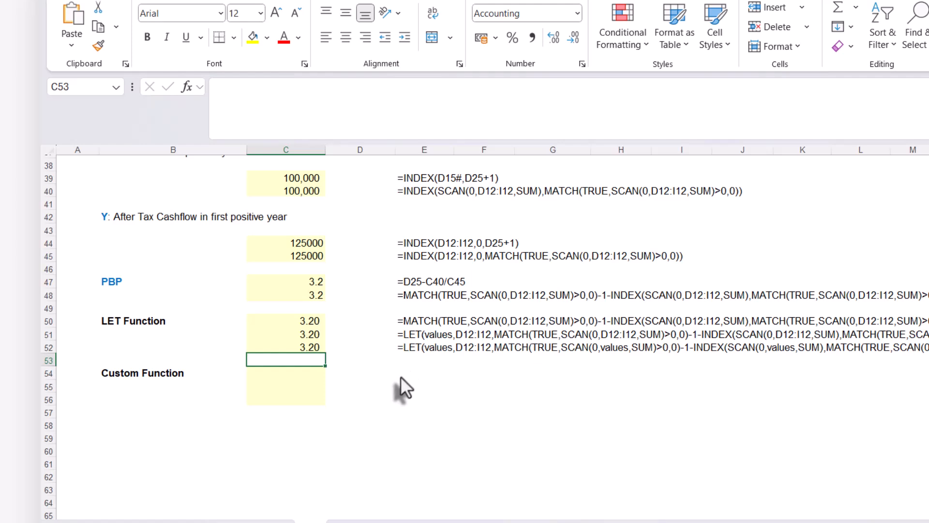
{"action": "left_click", "coordinate": [400, 376]}
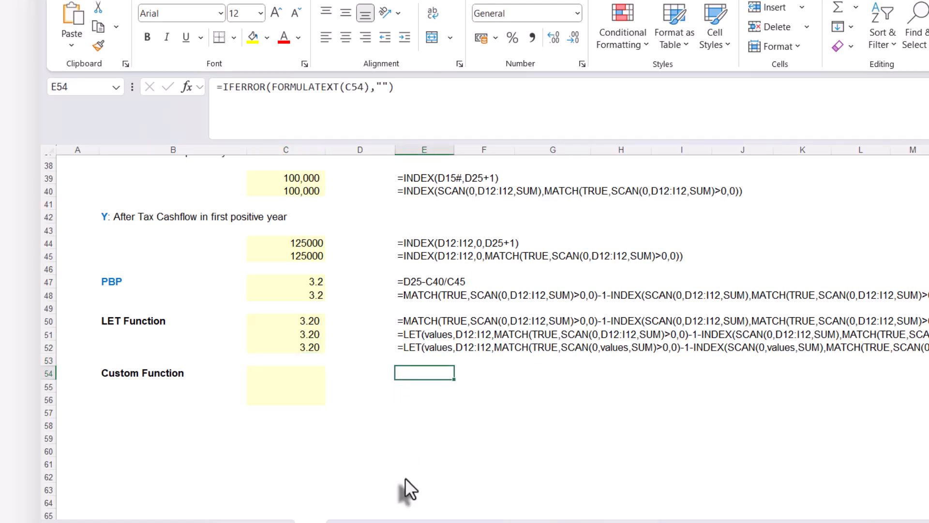
{"action": "type", "text": "=l"}
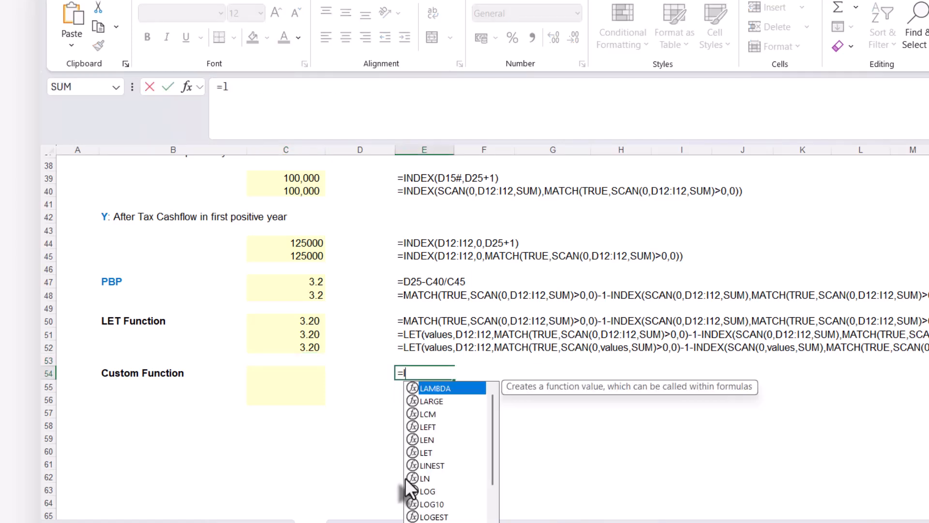
{"action": "type", "text": "abd"}
{"action": "key", "text": "BackSpace"}
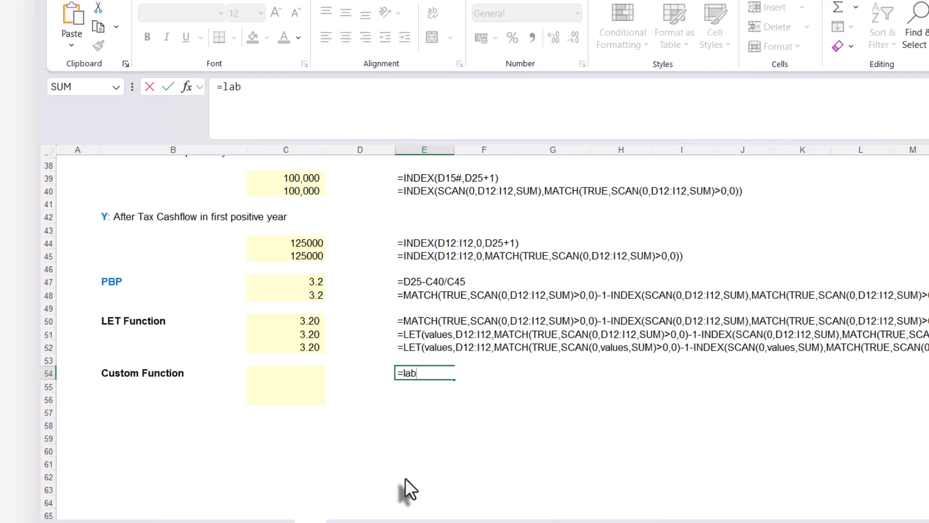
{"action": "key", "text": "Tab"}
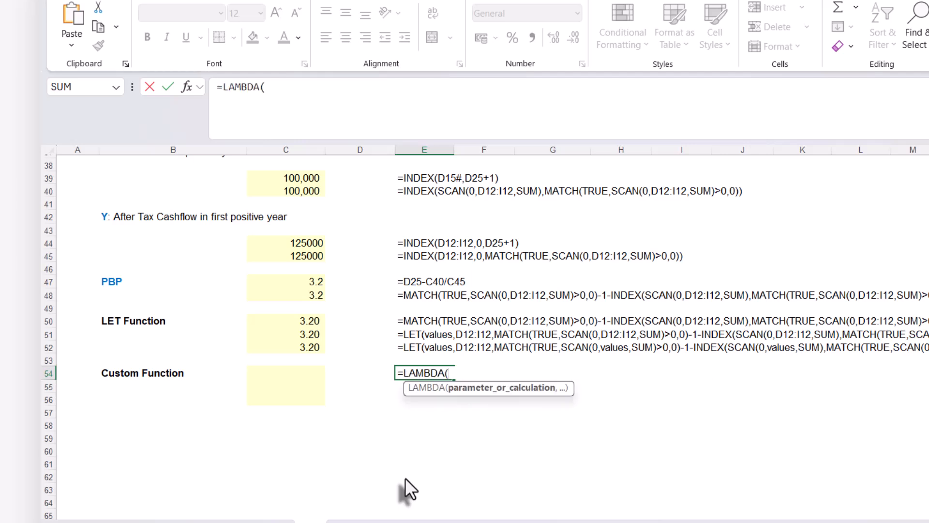
{"action": "type", "text": "x,y,"}
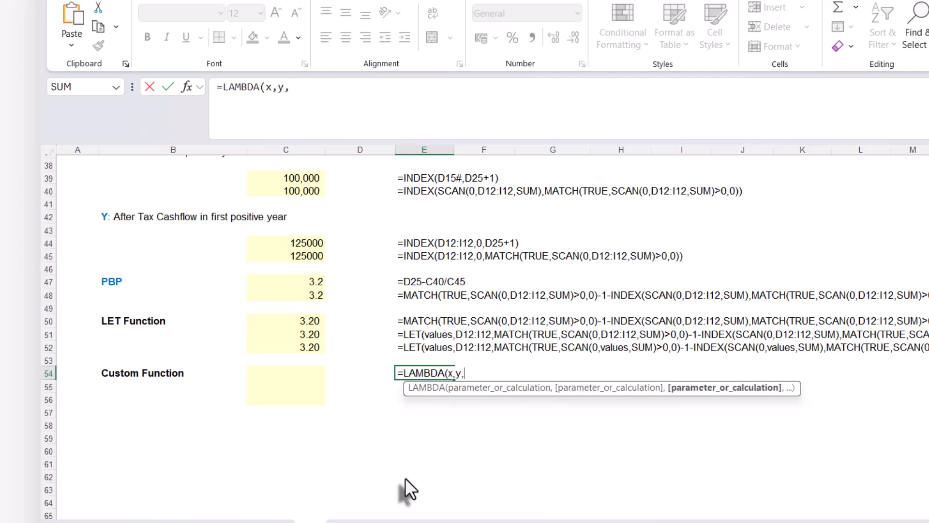
{"action": "type", "text": "x"}
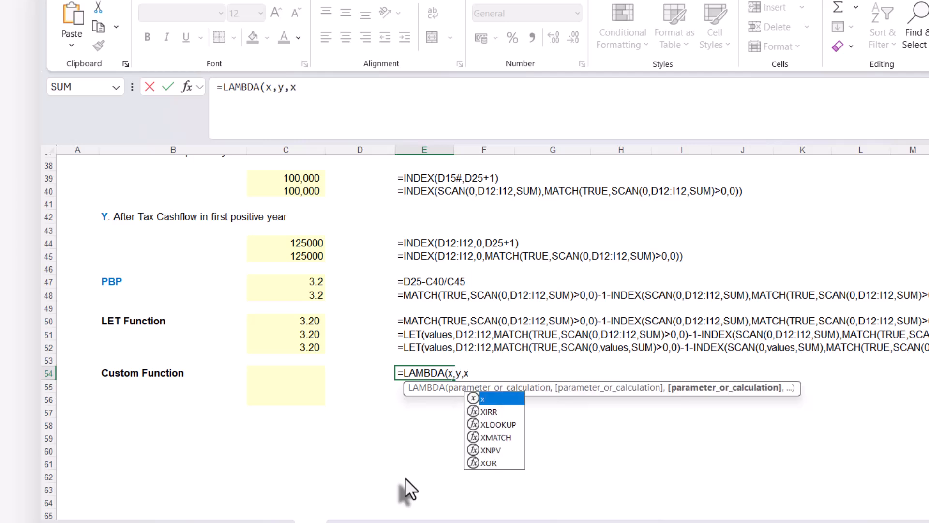
{"action": "type", "text": "+y)"}
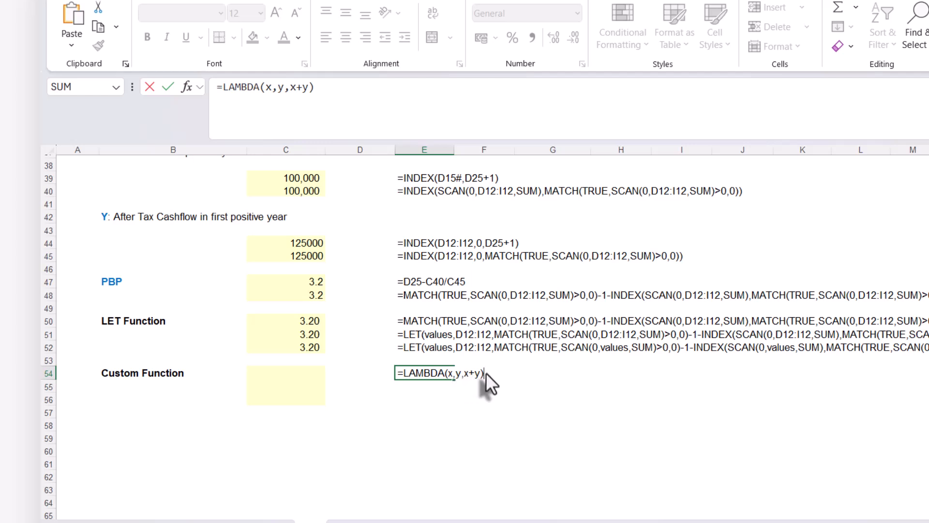
{"action": "key", "text": "Return"}
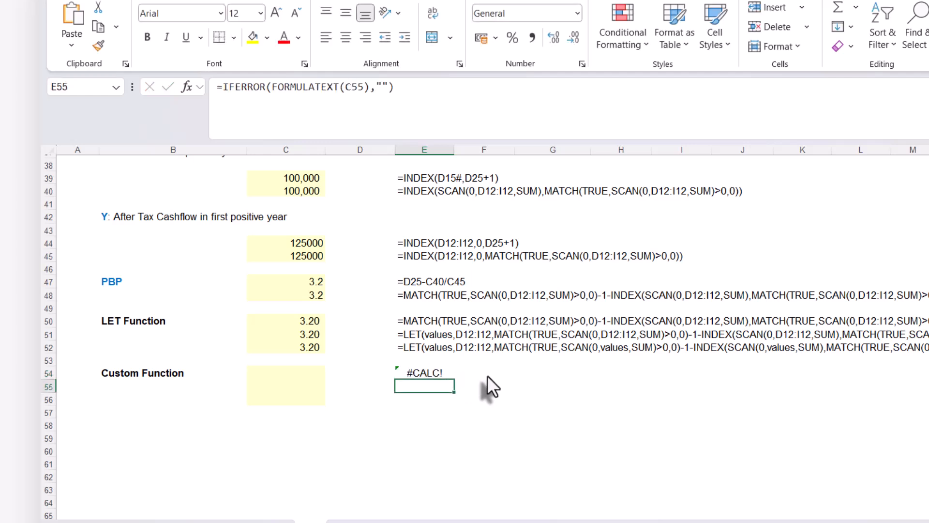
Append the arguments (10,50) to the LAMBDA in E54 to test it, and clear the cell after calculating
{"action": "left_click", "coordinate": [441, 373]}
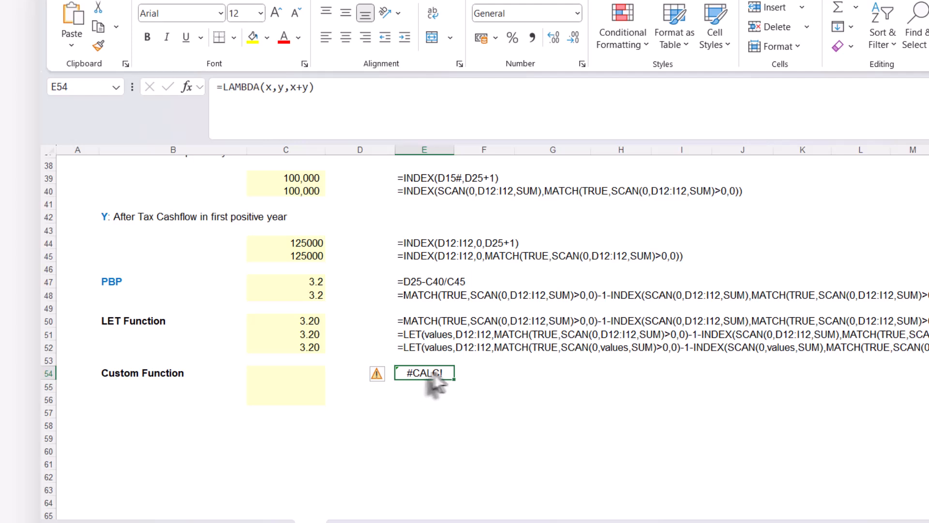
{"action": "double_click", "coordinate": [442, 374]}
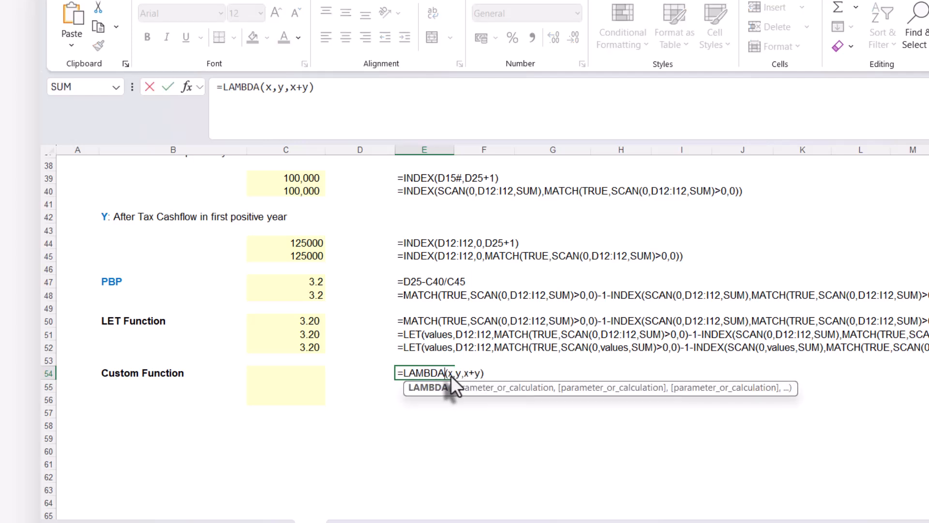
{"action": "left_click", "coordinate": [492, 376]}
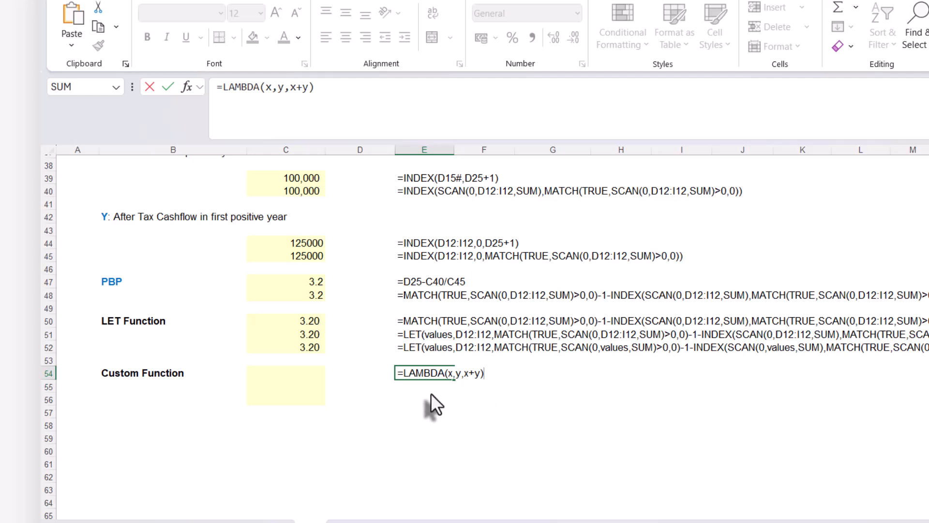
{"action": "type", "text": "(10,50)"}
{"action": "key", "text": "Return"}
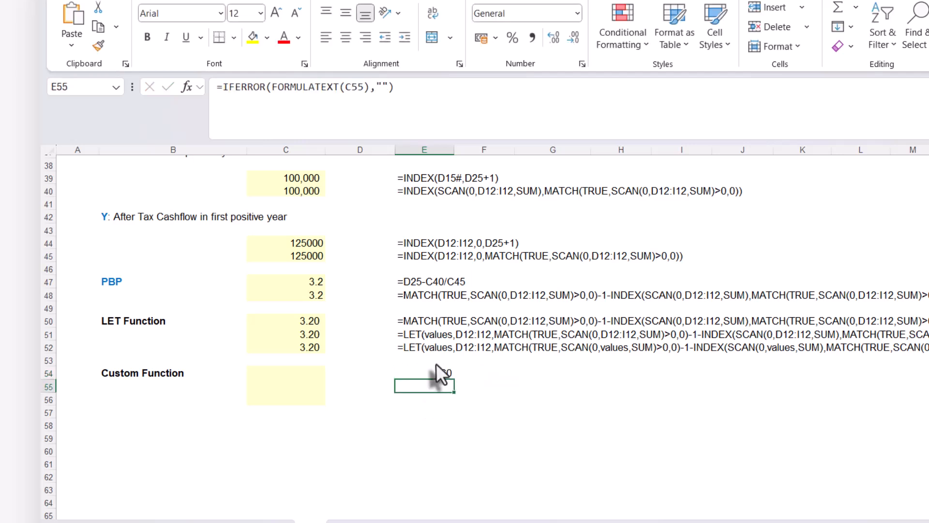
{"action": "left_click", "coordinate": [431, 371]}
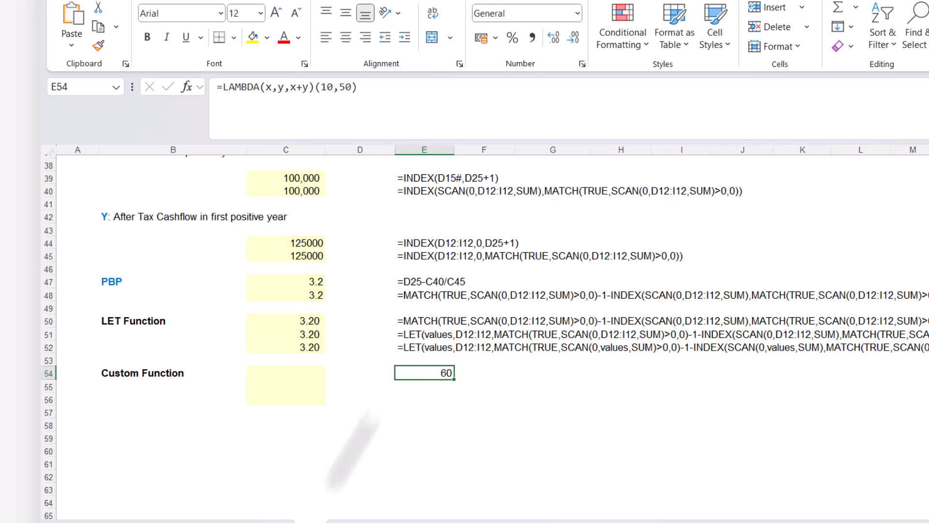
{"action": "key", "text": "Delete"}
Copy the LET formula text from C52 into C54, keeping its references unchanged
{"action": "left_click", "coordinate": [281, 346]}
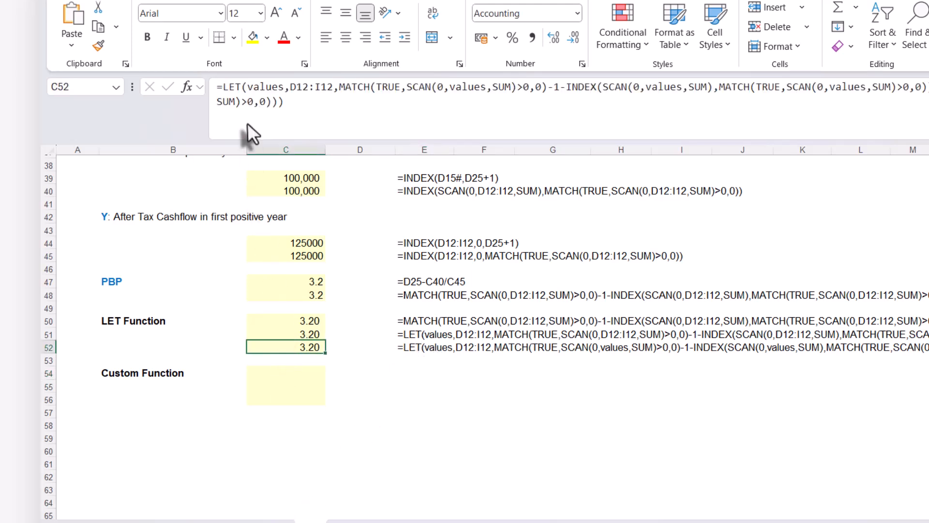
{"action": "left_click", "coordinate": [246, 108]}
{"action": "key", "text": "ctrl+a"}
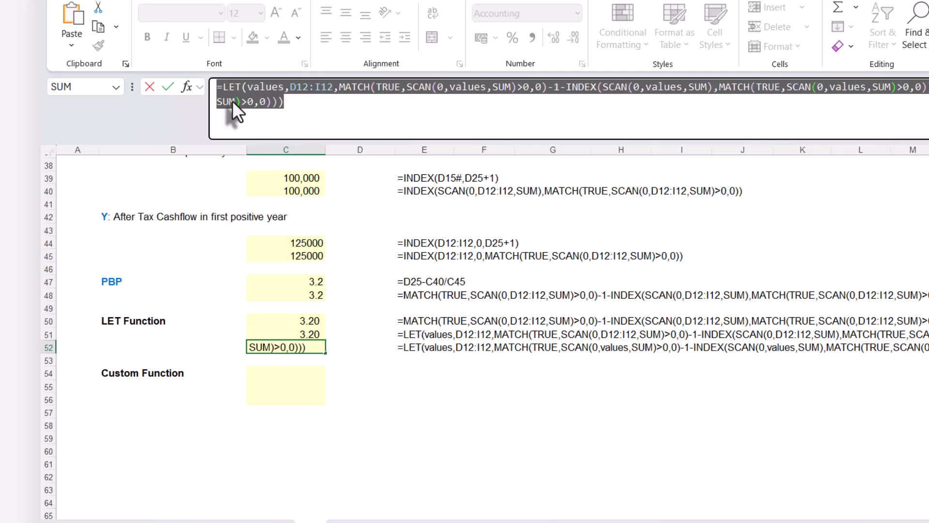
{"action": "key", "text": "Escape"}
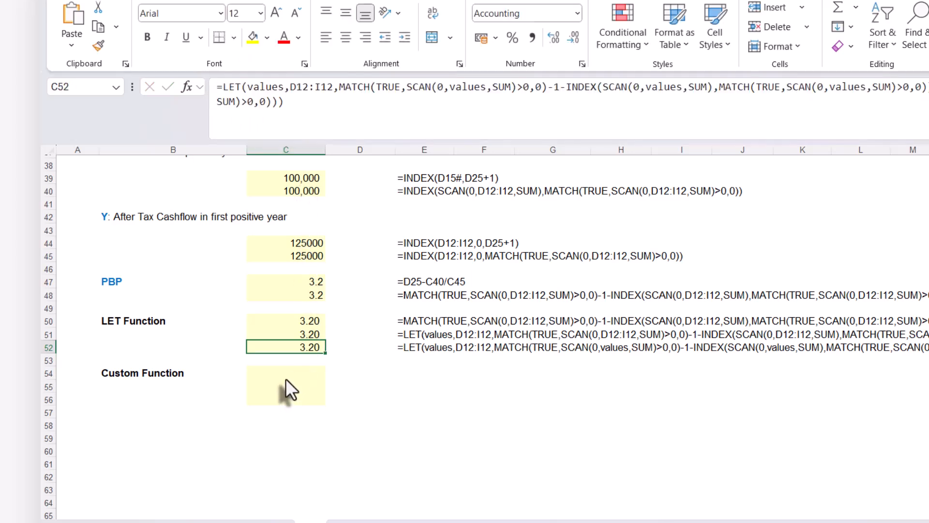
{"action": "left_click", "coordinate": [287, 372]}
{"action": "key", "text": "ctrl+v"}
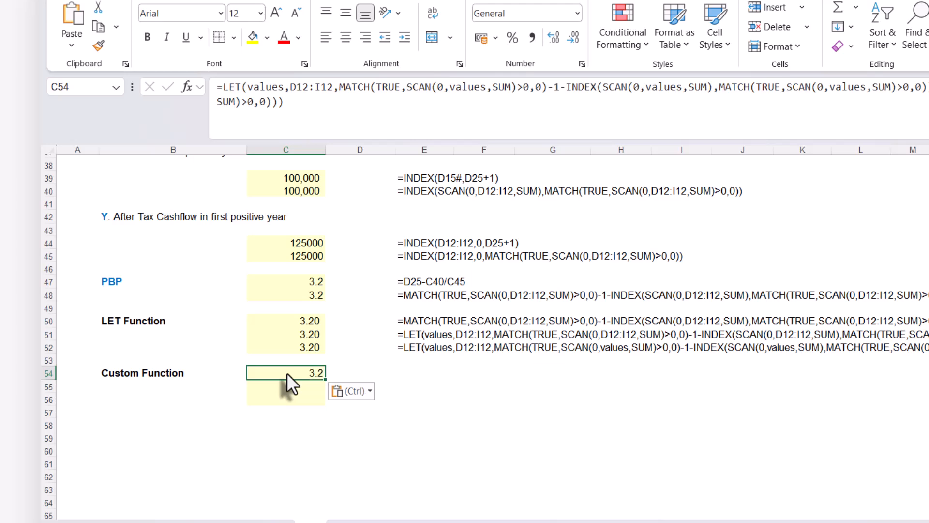
{"action": "key", "text": "Return"}
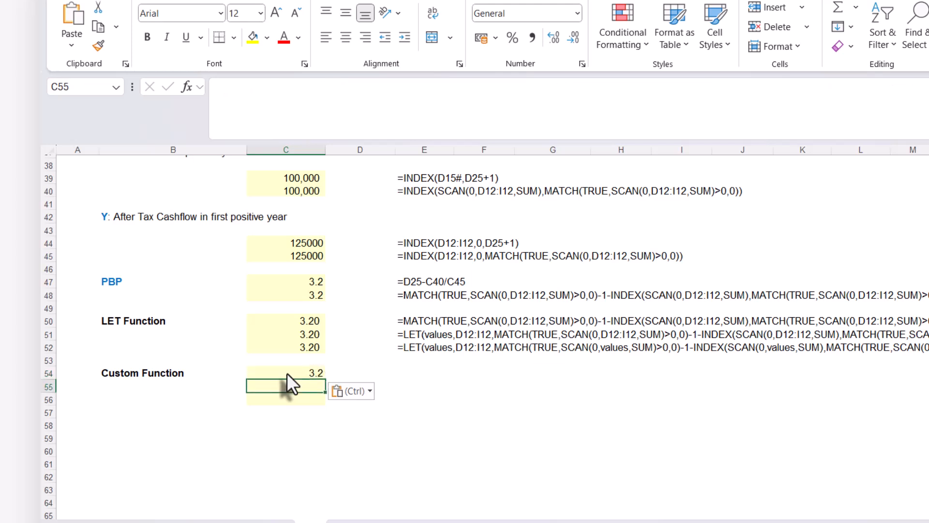
Copy the formula-text display formula from E52 into E54:E56
{"action": "left_click", "coordinate": [411, 347]}
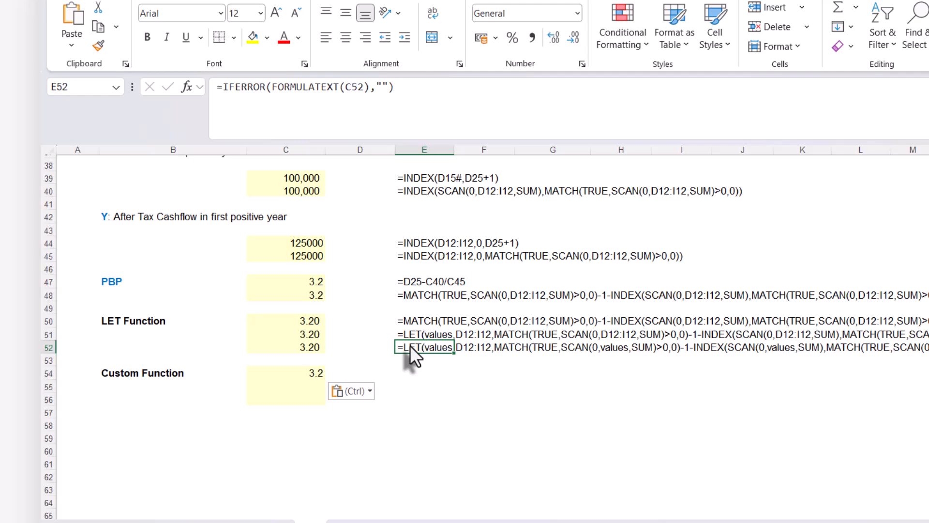
{"action": "key", "text": "ctrl+c"}
{"action": "left_click_drag", "start_coordinate": [411, 372], "coordinate": [406, 402]}
{"action": "key", "text": "ctrl+v"}
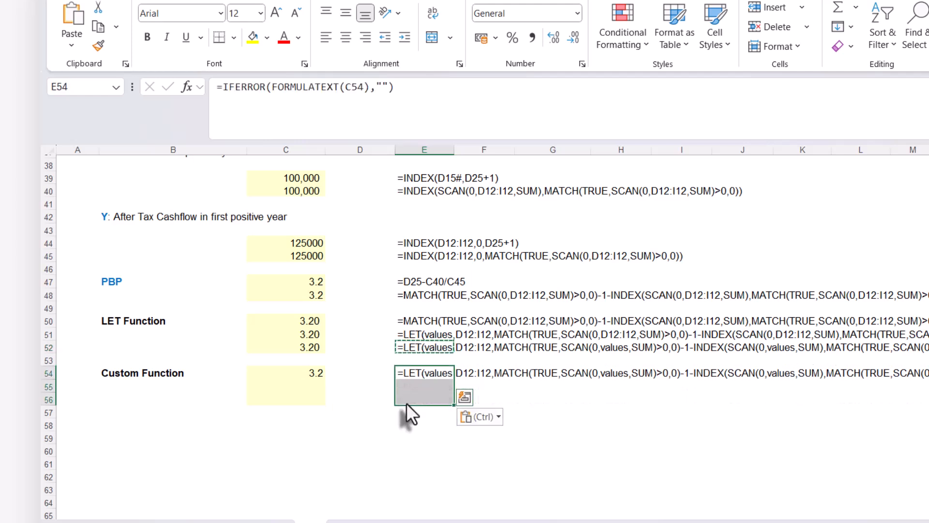
{"action": "key", "text": "Escape"}
{"action": "left_click", "coordinate": [327, 387]}
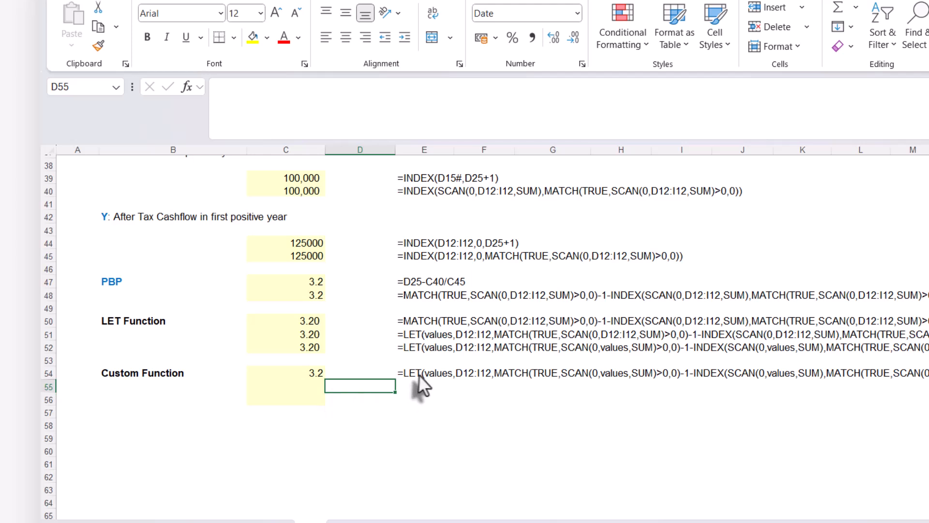
Copy the LET formula text from C54 into C55, keeping its references unchanged
{"action": "left_click", "coordinate": [298, 371]}
{"action": "left_click_drag", "start_coordinate": [295, 107], "coordinate": [146, 83]}
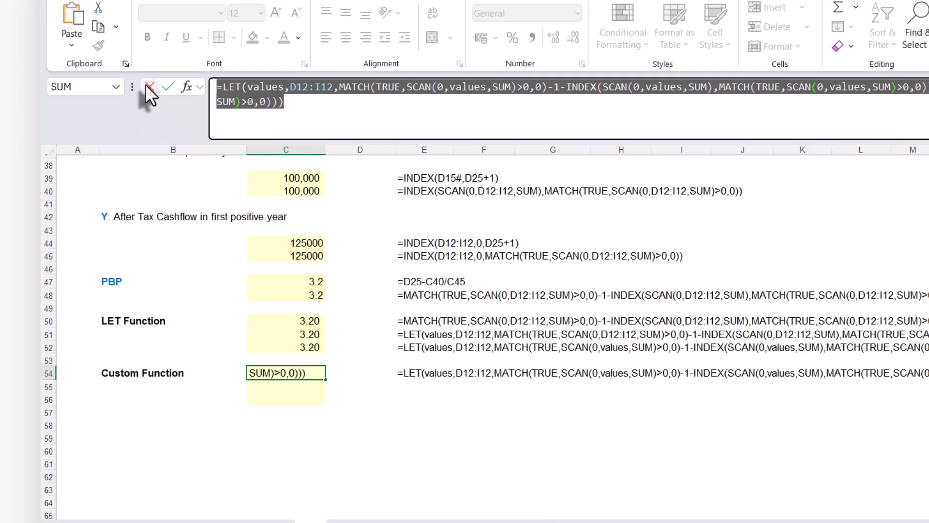
{"action": "left_click", "coordinate": [149, 87]}
{"action": "left_click", "coordinate": [289, 386]}
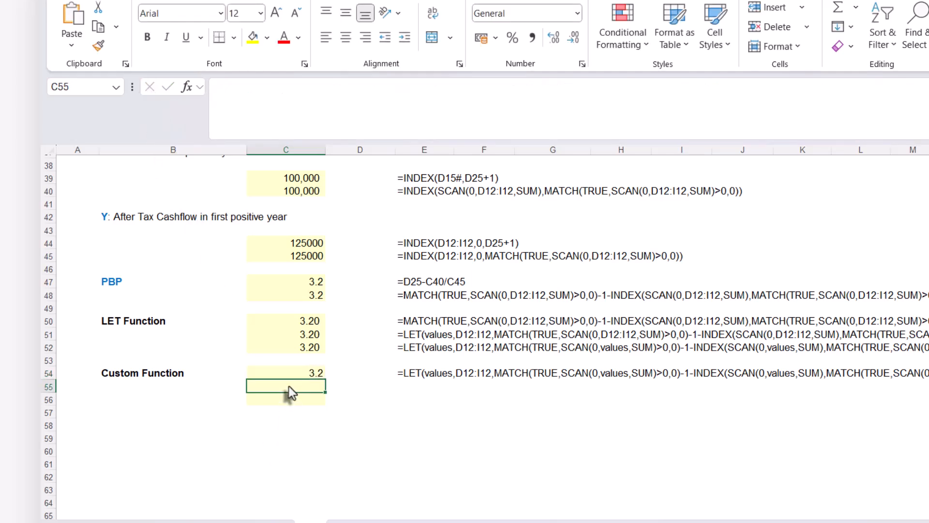
{"action": "key", "text": "ctrl+v"}
{"action": "key", "text": "Return"}
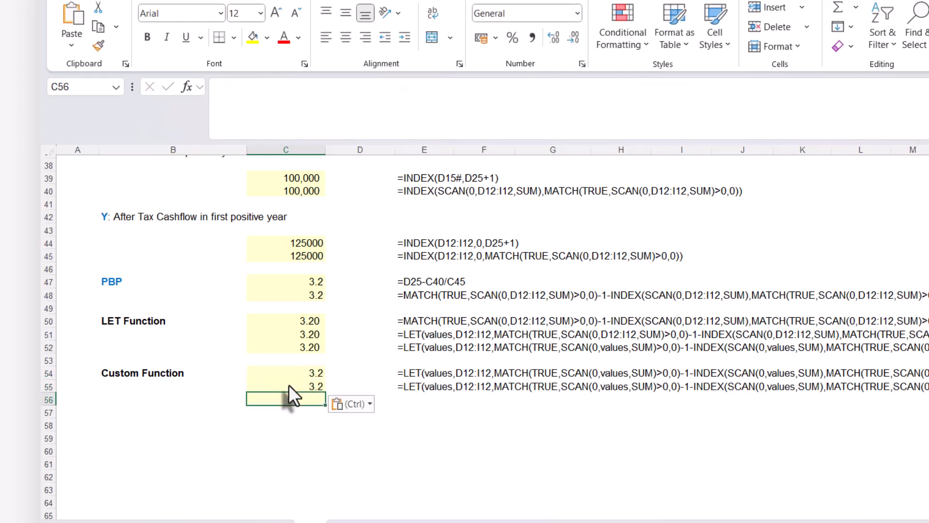
Replace the LET function at the start of the C55 formula with LAMBDA, keeping values as its first parameter
{"action": "left_click", "coordinate": [292, 383]}
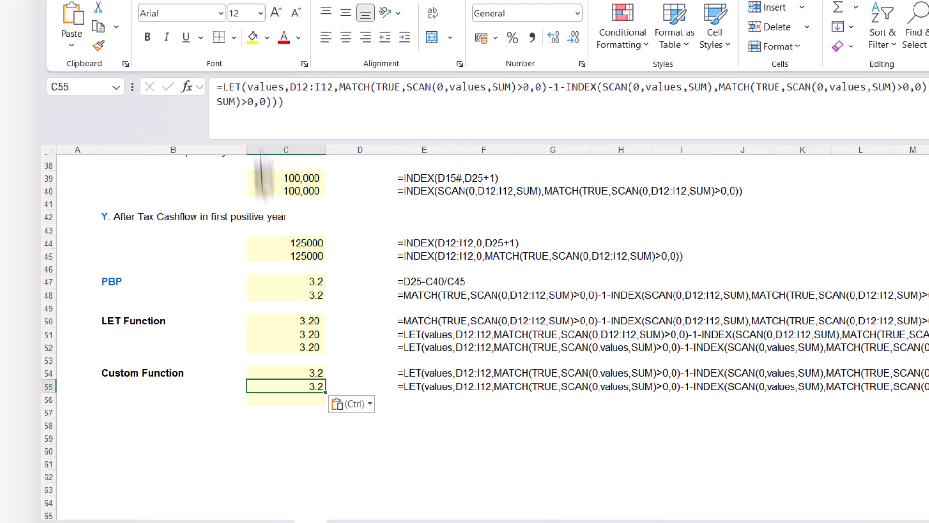
{"action": "left_click", "coordinate": [222, 87]}
{"action": "type", "text": "la"}
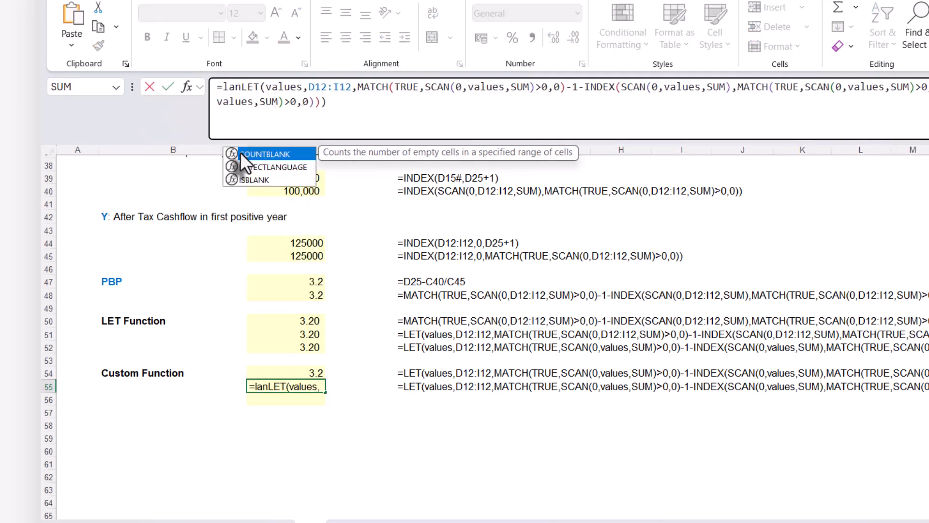
{"action": "key", "text": "Tab"}
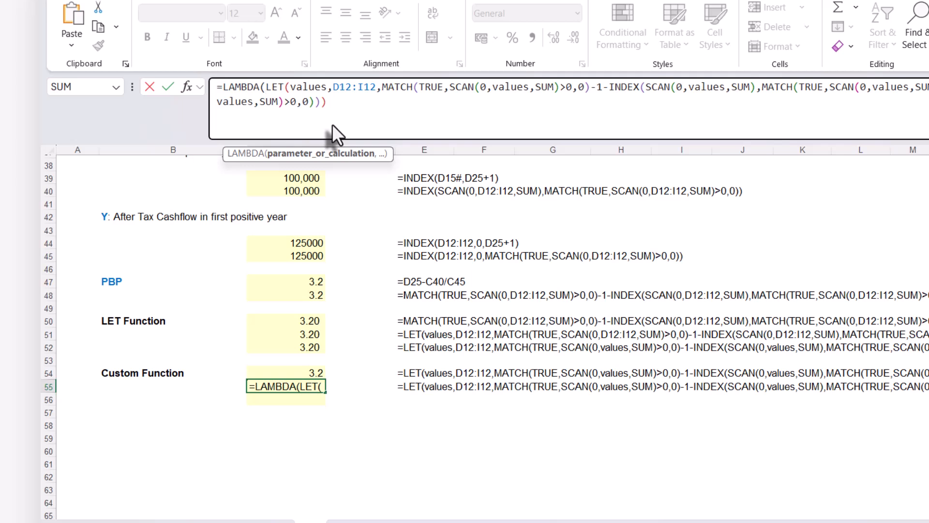
{"action": "key", "text": "Delete"}
{"action": "key", "text": "Delete"}
{"action": "key", "text": "Delete"}
{"action": "key", "text": "Delete"}
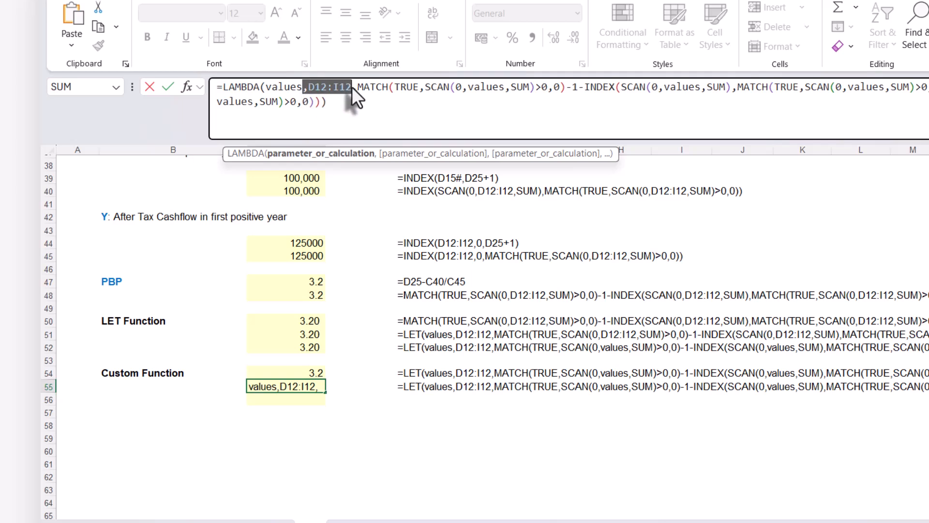
Remove the D12:I12 argument from the LAMBDA in C55 and enter the formula
{"action": "left_click_drag", "start_coordinate": [358, 87], "coordinate": [358, 88]}
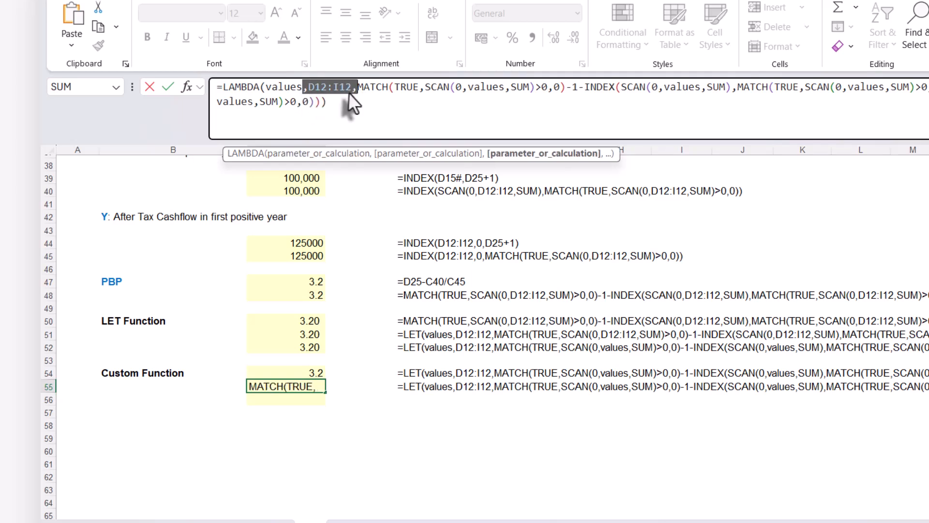
{"action": "double_click", "coordinate": [352, 87]}
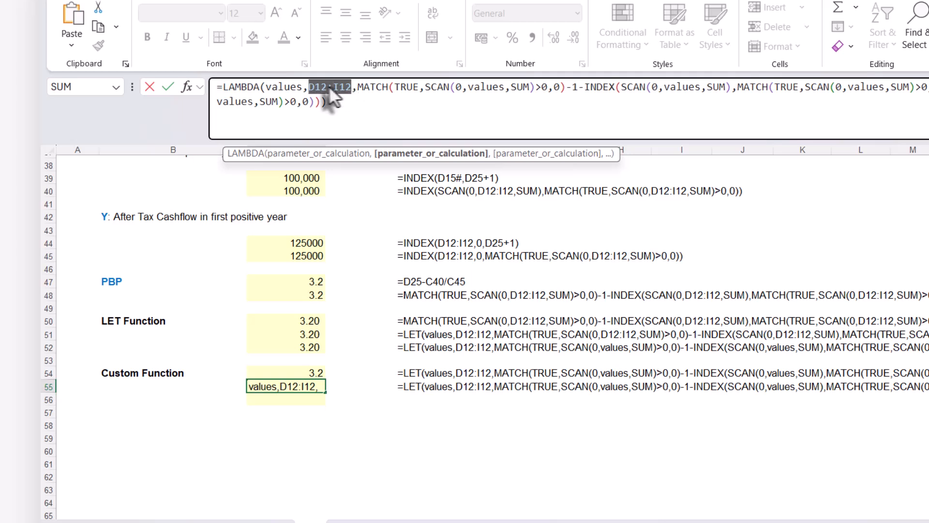
{"action": "key", "text": "Delete"}
{"action": "key", "text": "Delete"}
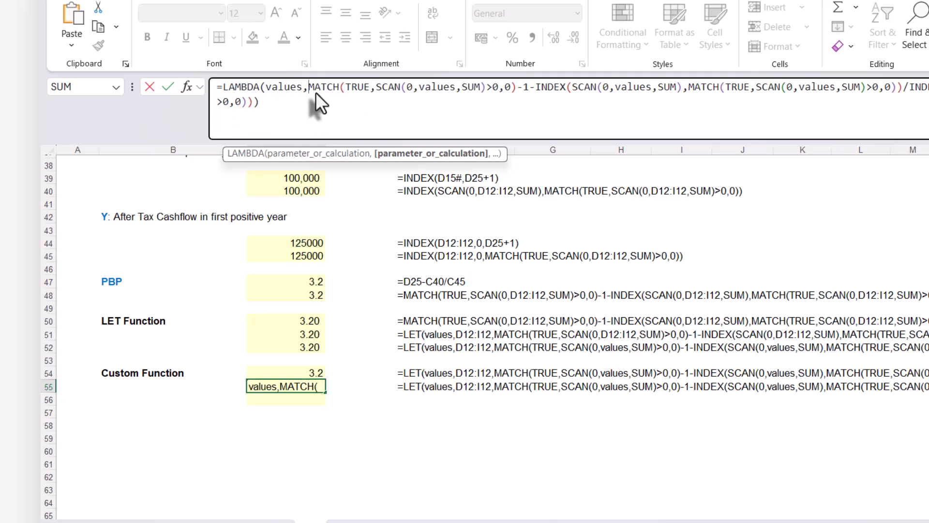
{"action": "left_click", "coordinate": [273, 111]}
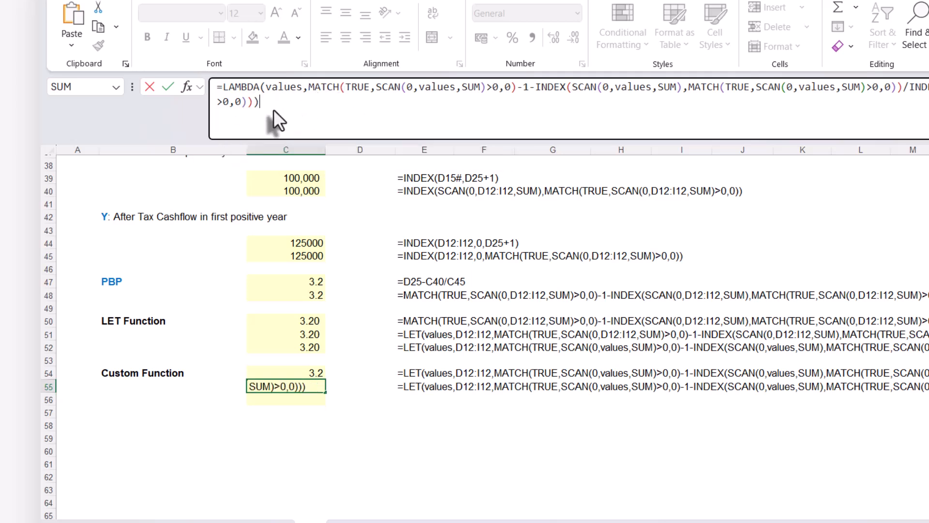
{"action": "key", "text": "Return"}
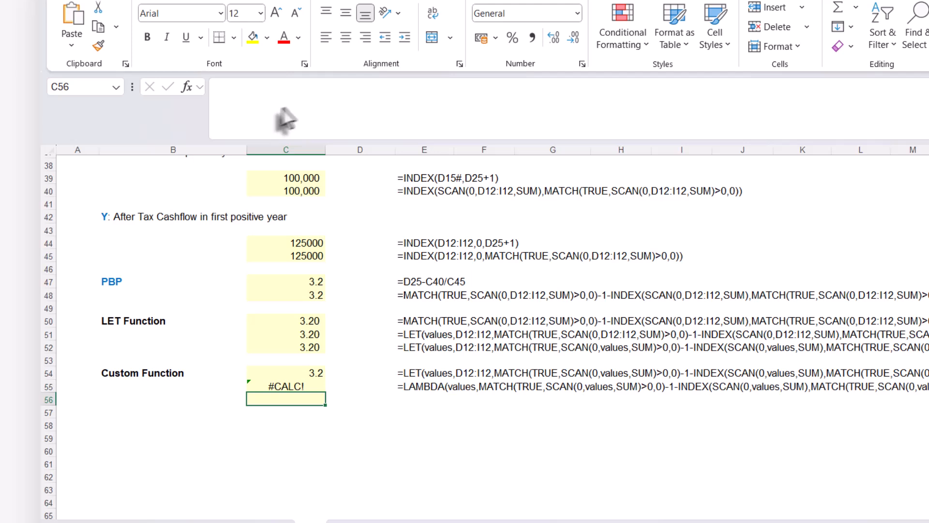
Append the After Tax Cash Flow range as (D12:I12) to the LAMBDA in C55 to test it
{"action": "left_click", "coordinate": [295, 383]}
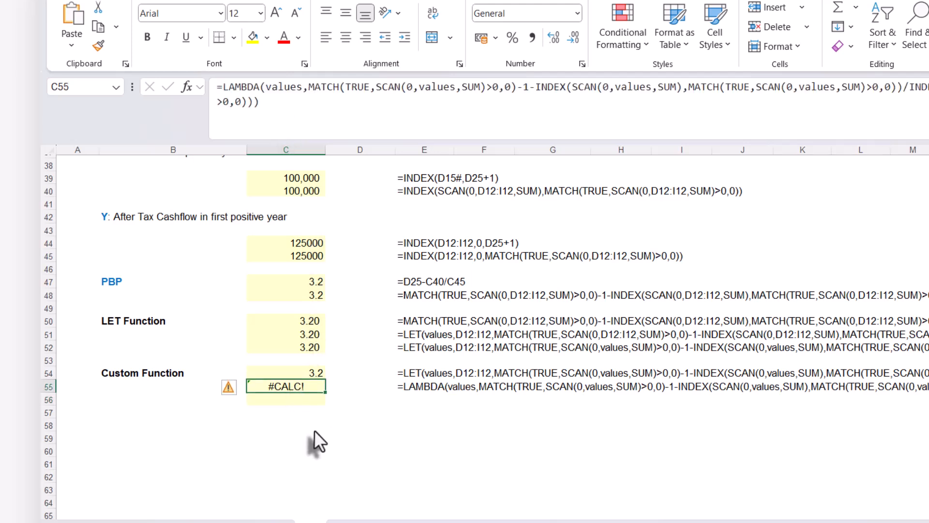
{"action": "left_click", "coordinate": [274, 103]}
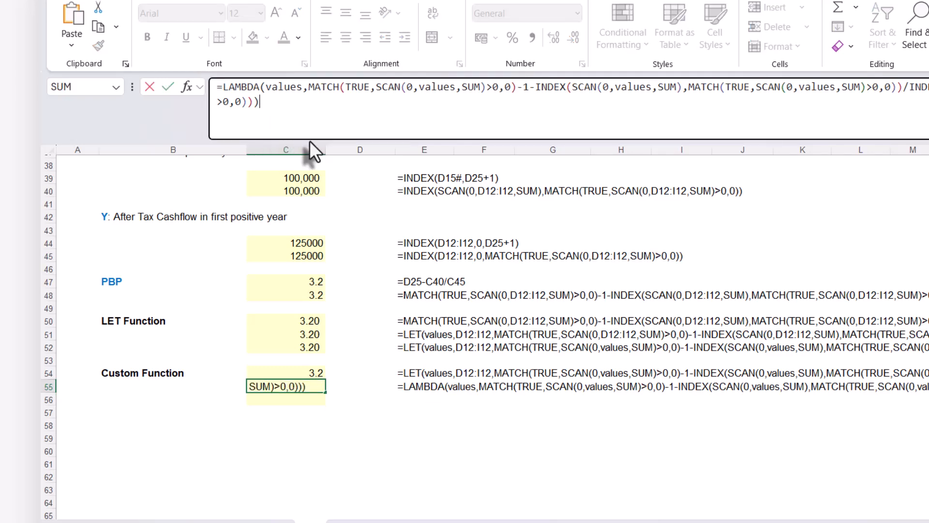
{"action": "type", "text": "("}
{"action": "scroll", "coordinate": [460, 340], "scroll_direction": "up", "scroll_amount": 12}
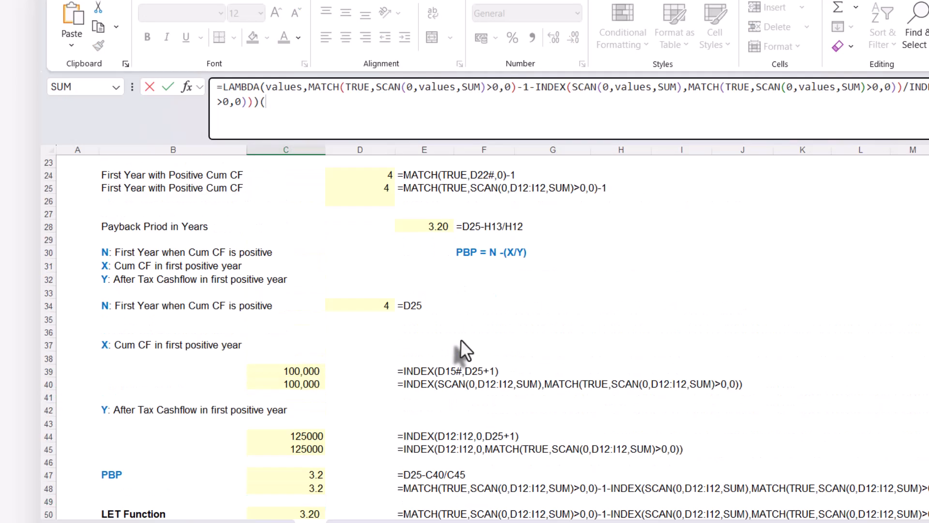
{"action": "left_click_drag", "start_coordinate": [371, 303], "coordinate": [673, 312]}
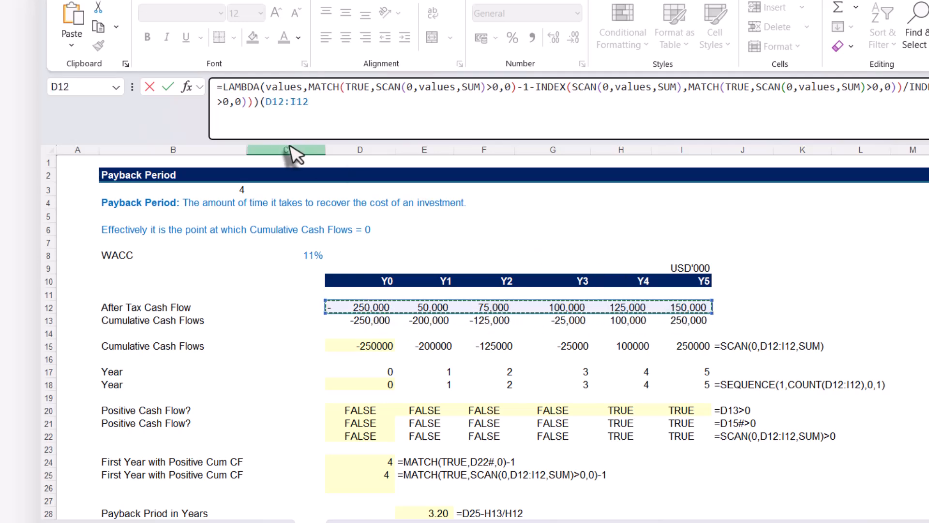
{"action": "type", "text": ")"}
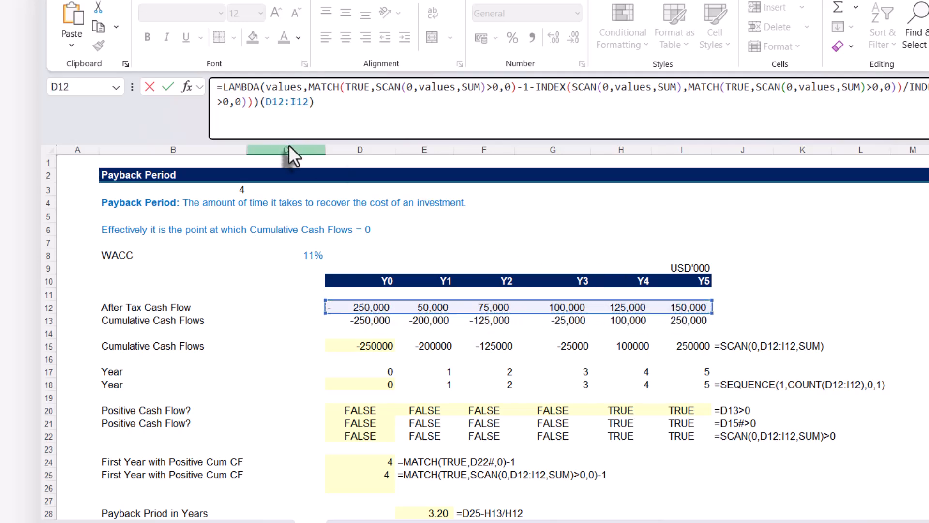
{"action": "key", "text": "Return"}
{"action": "scroll", "coordinate": [288, 145], "scroll_direction": "down", "scroll_amount": 2}
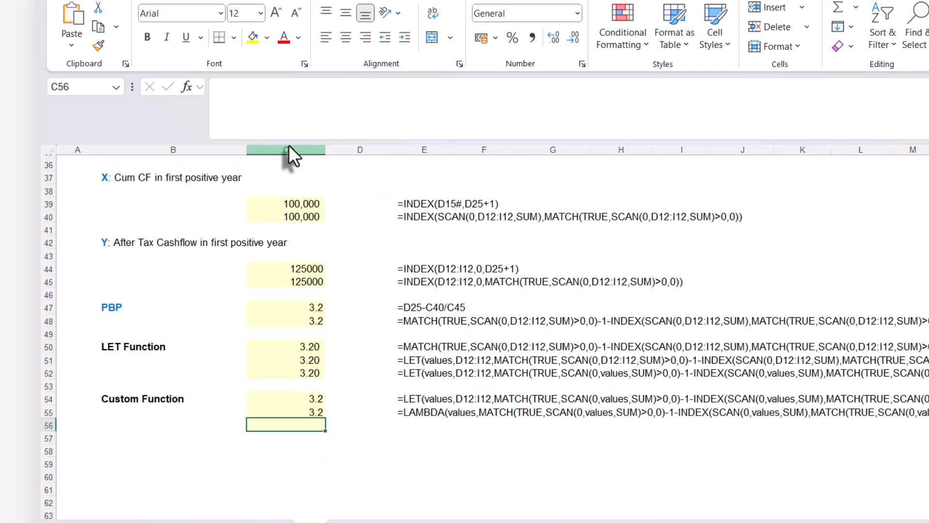
Remove the trailing (D12:I12) test argument from the LAMBDA formula in C55
{"action": "left_click", "coordinate": [310, 411]}
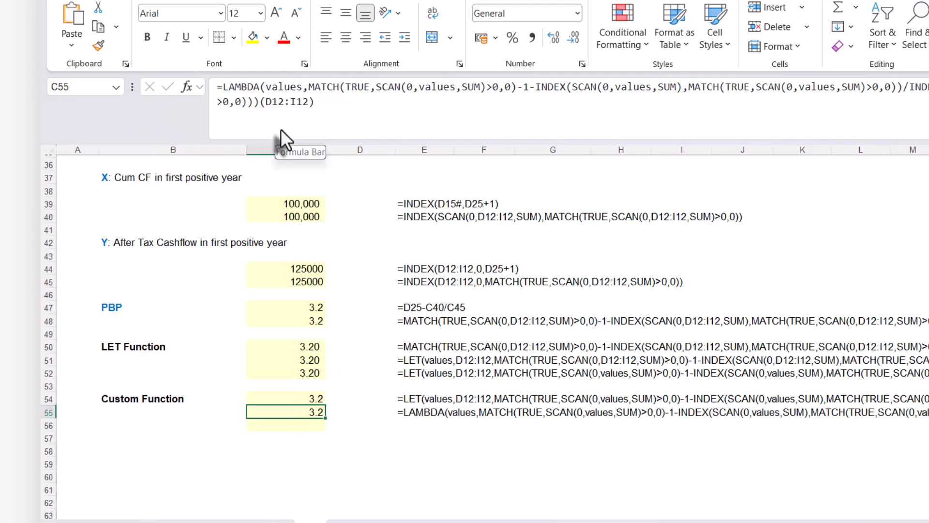
{"action": "left_click_drag", "start_coordinate": [260, 99], "coordinate": [337, 109]}
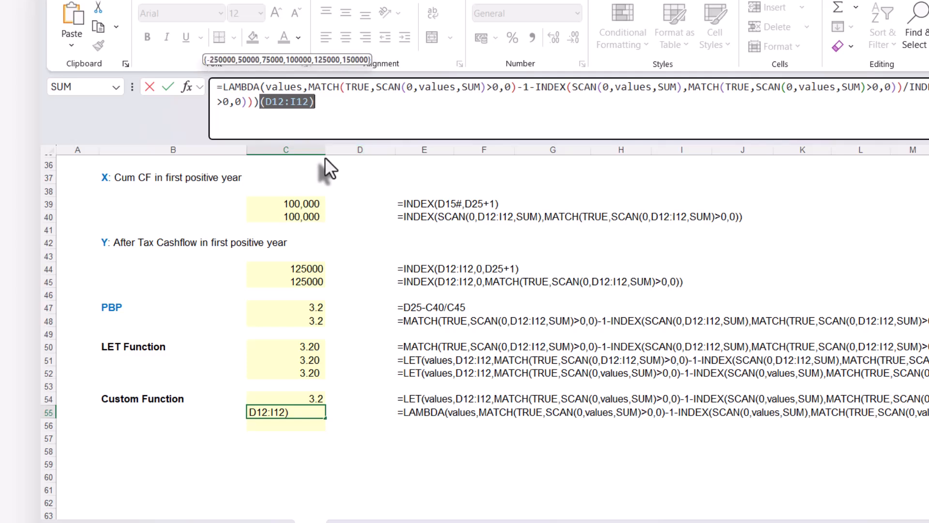
{"action": "key", "text": "BackSpace"}
{"action": "key", "text": "Return"}
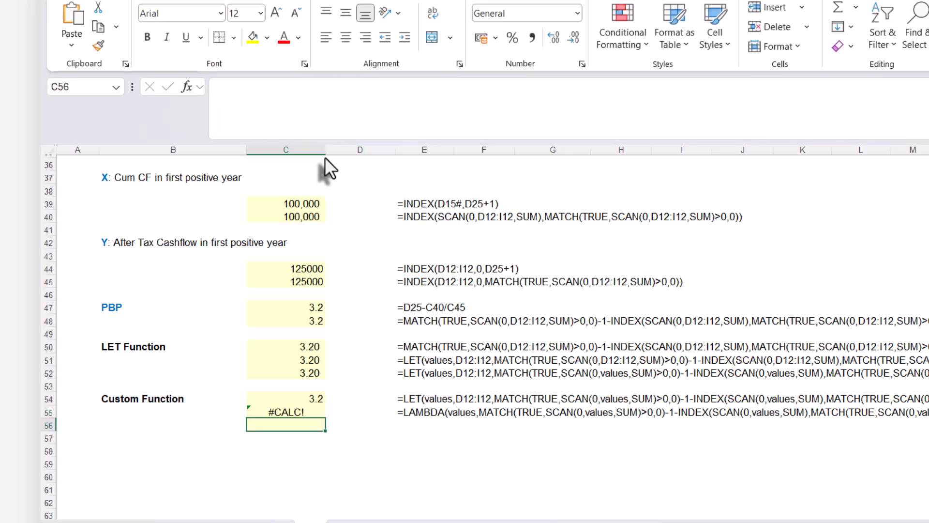
Copy the complete LAMBDA formula text from C55 and leave the cell unchanged
{"action": "left_click", "coordinate": [290, 412]}
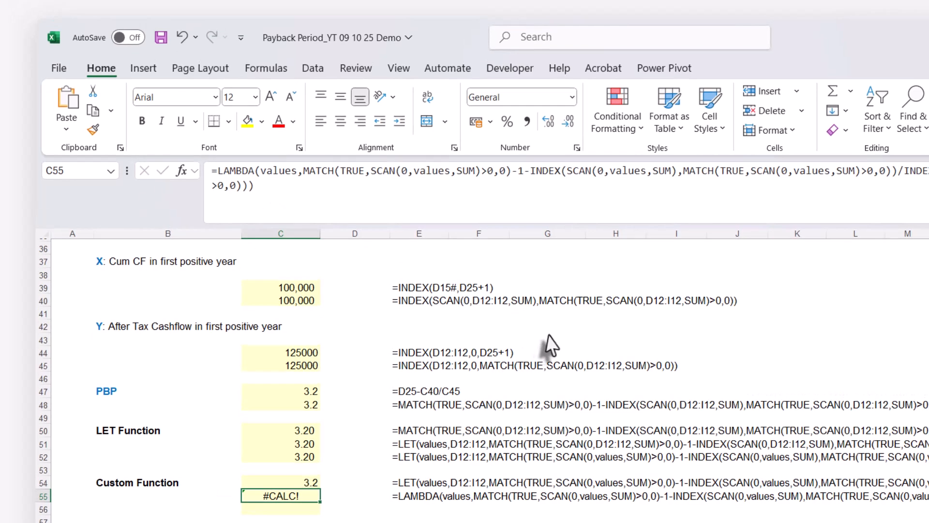
{"action": "left_click_drag", "start_coordinate": [209, 171], "coordinate": [298, 190]}
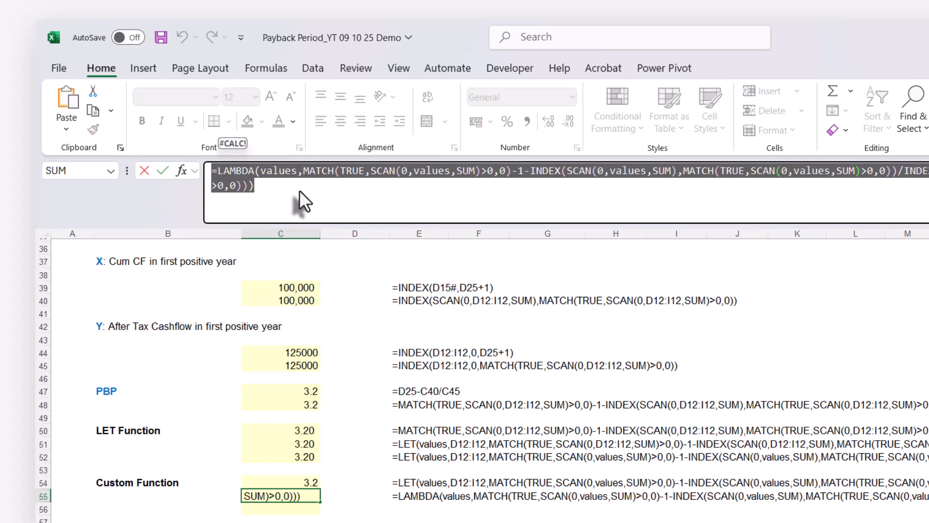
{"action": "left_click", "coordinate": [270, 68]}
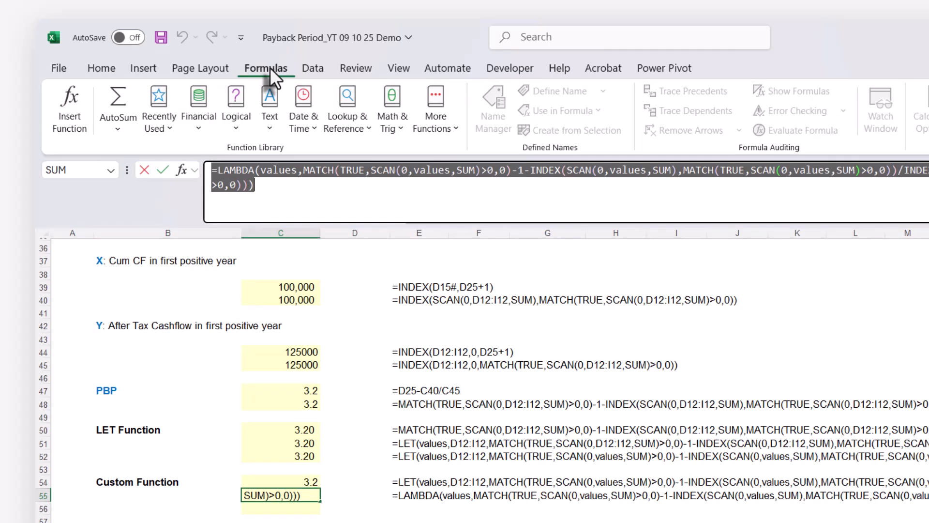
{"action": "key", "text": "Escape"}
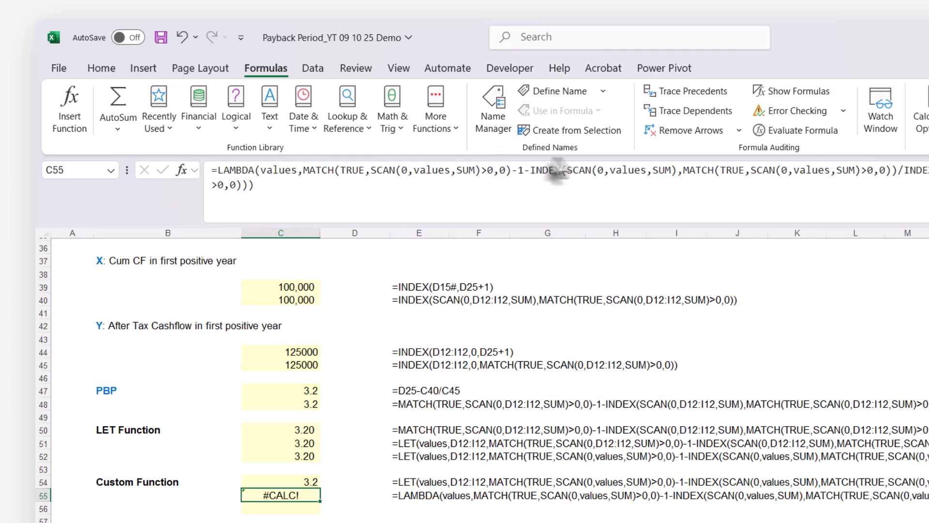
Start defining a new name PBP with Workbook scope
{"action": "left_click", "coordinate": [554, 94]}
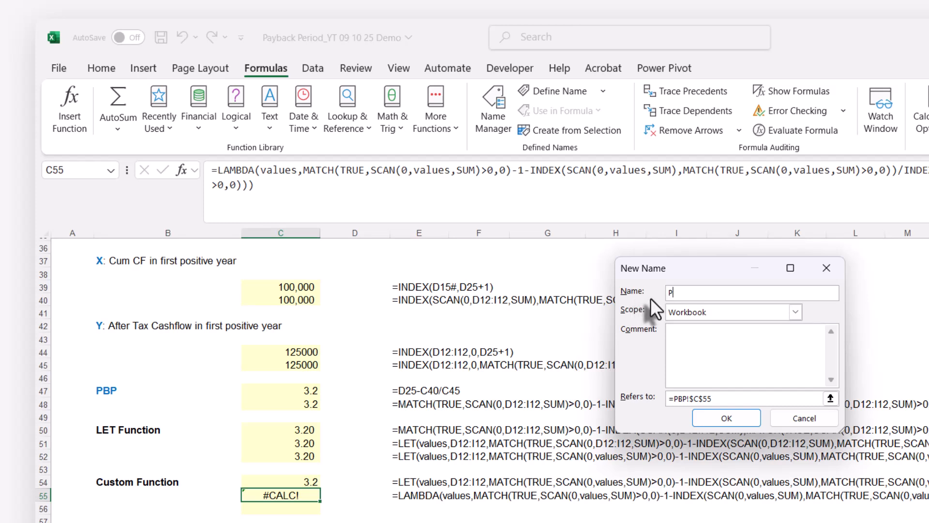
{"action": "type", "text": "PBP"}
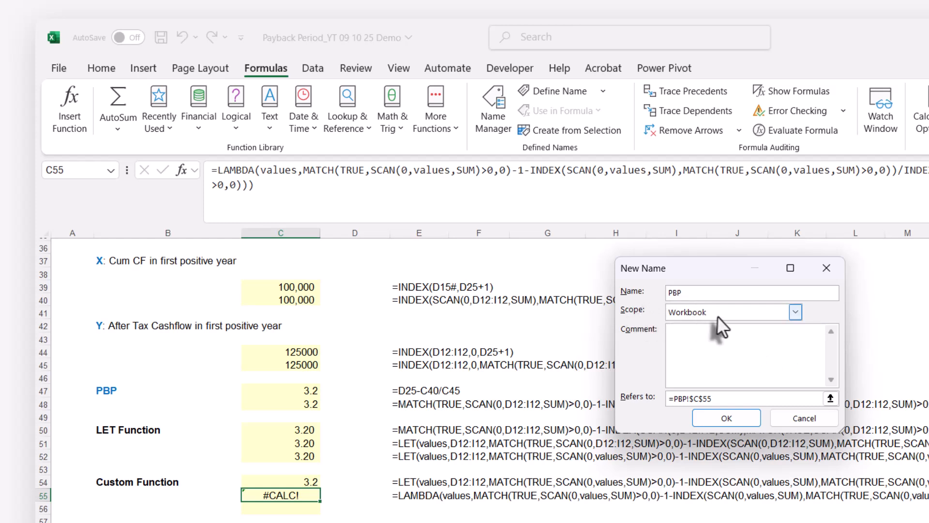
{"action": "left_click", "coordinate": [793, 312]}
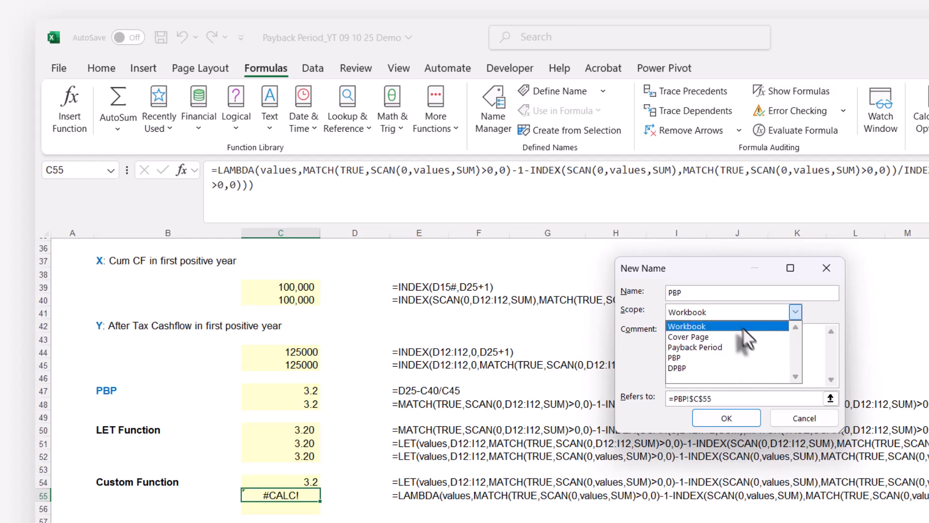
{"action": "left_click", "coordinate": [727, 326]}
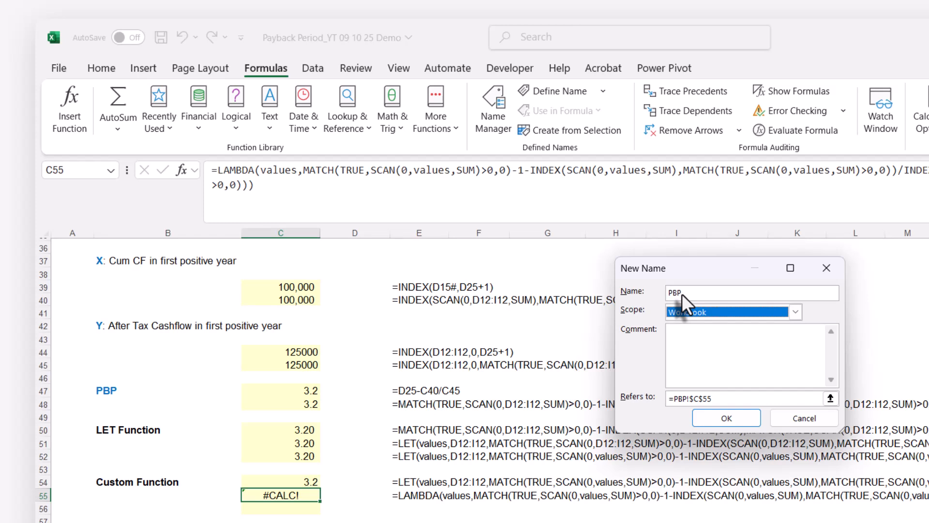
{"action": "left_click", "coordinate": [699, 350]}
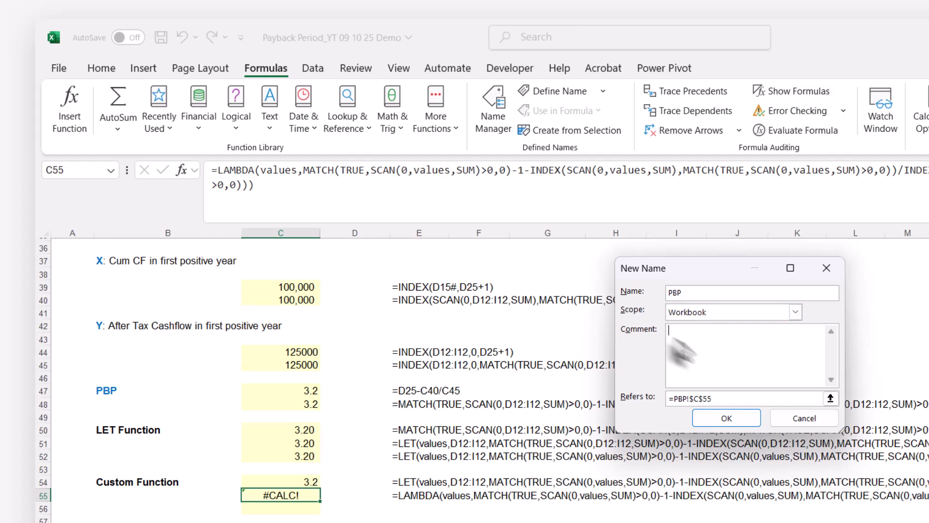
Make the name PBP refer to the copied LAMBDA formula, save it, and check its entry in the Name Manager
{"action": "left_click", "coordinate": [721, 397]}
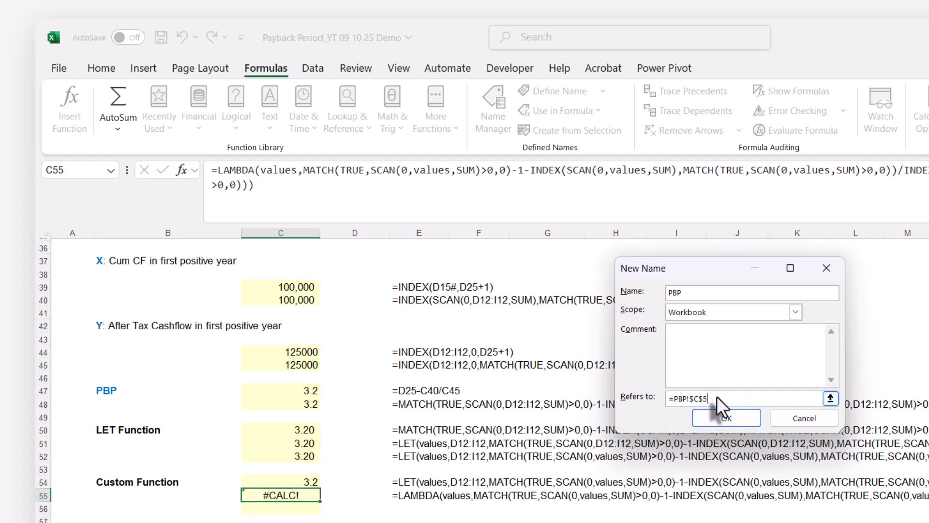
{"action": "key", "text": "BackSpace"}
{"action": "key", "text": "BackSpace"}
{"action": "key", "text": "BackSpace"}
{"action": "key", "text": "BackSpace"}
{"action": "key", "text": "BackSpace"}
{"action": "key", "text": "BackSpace"}
{"action": "key", "text": "BackSpace"}
{"action": "key", "text": "BackSpace"}
{"action": "key", "text": "BackSpace"}
{"action": "key", "text": "BackSpace"}
{"action": "key", "text": "ctrl+v"}
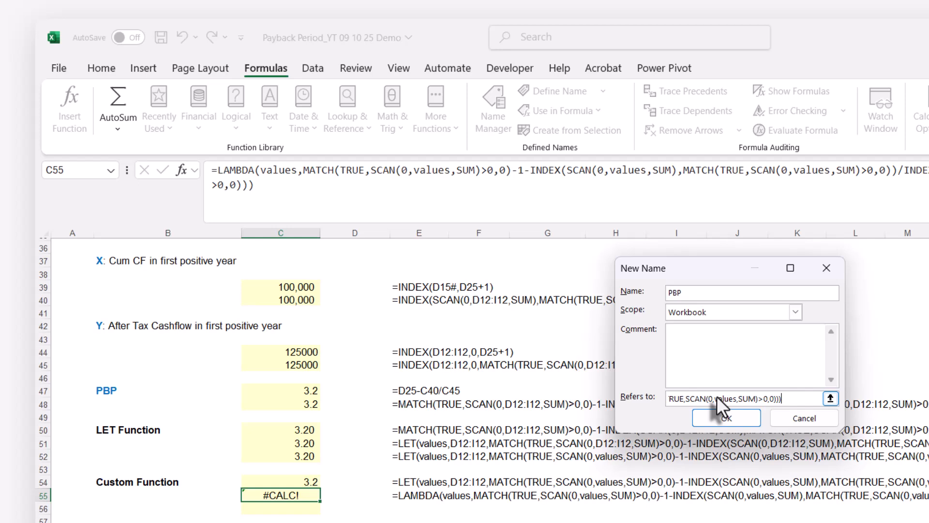
{"action": "left_click", "coordinate": [728, 418]}
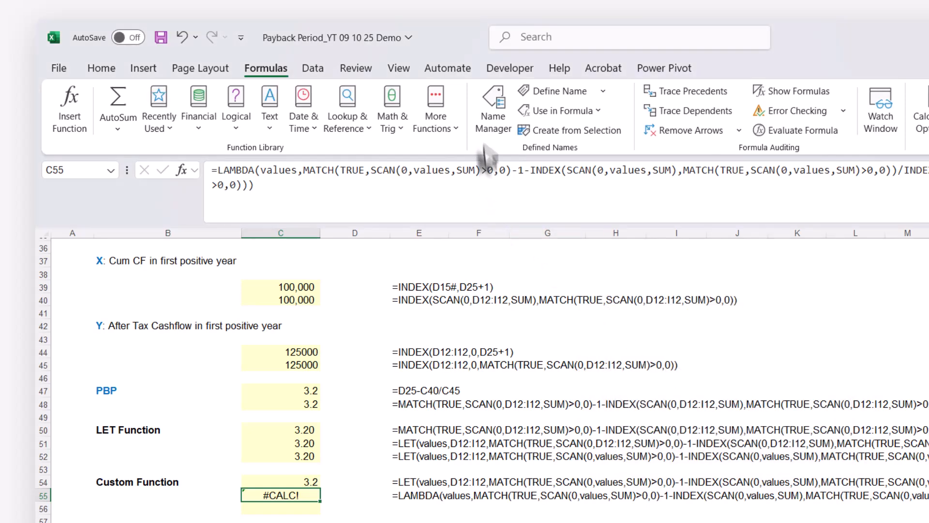
{"action": "left_click", "coordinate": [489, 97]}
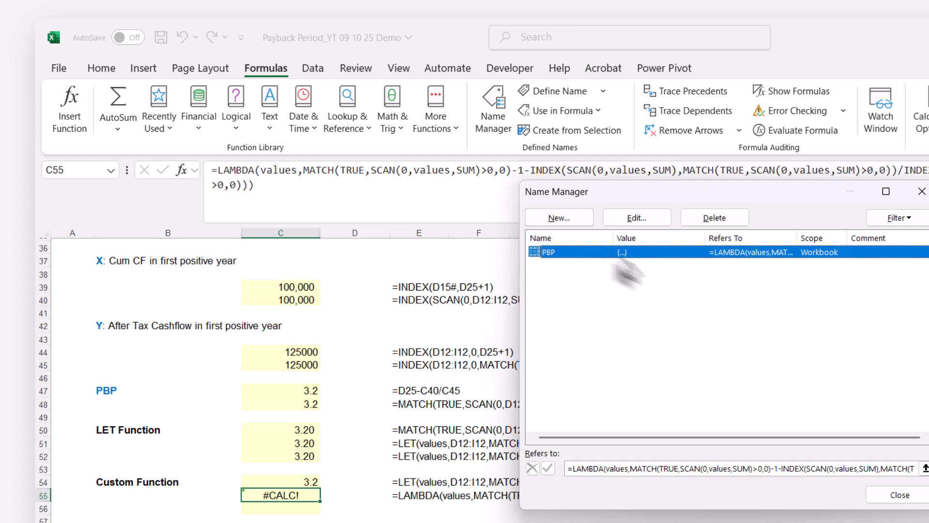
{"action": "left_click", "coordinate": [922, 191]}
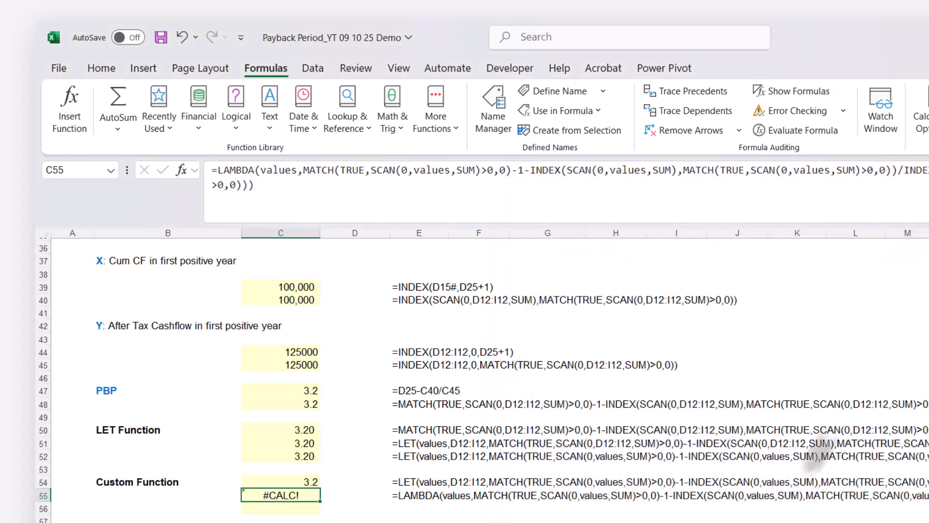
Test the custom function by entering =PBP(D12:I12) in K10, and inspect its values argument
{"action": "scroll", "coordinate": [790, 465], "scroll_direction": "up", "scroll_amount": 12}
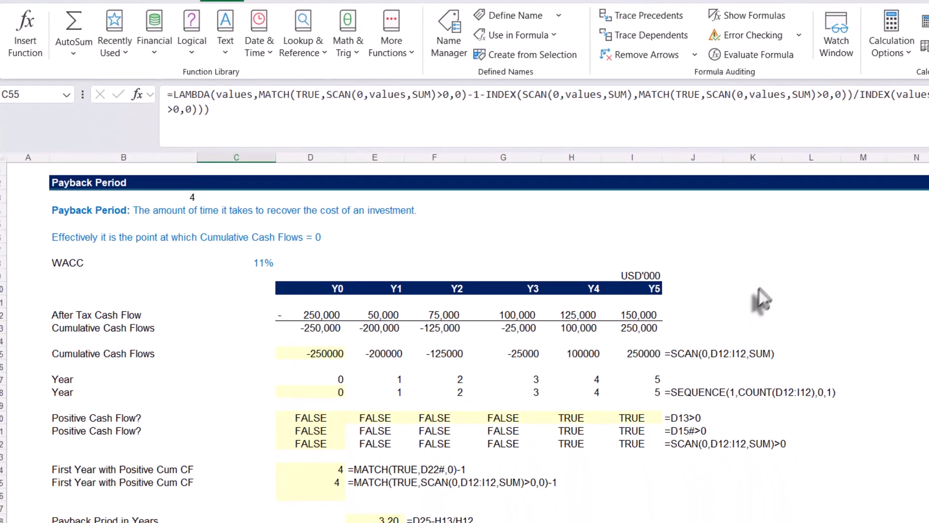
{"action": "left_click", "coordinate": [759, 290]}
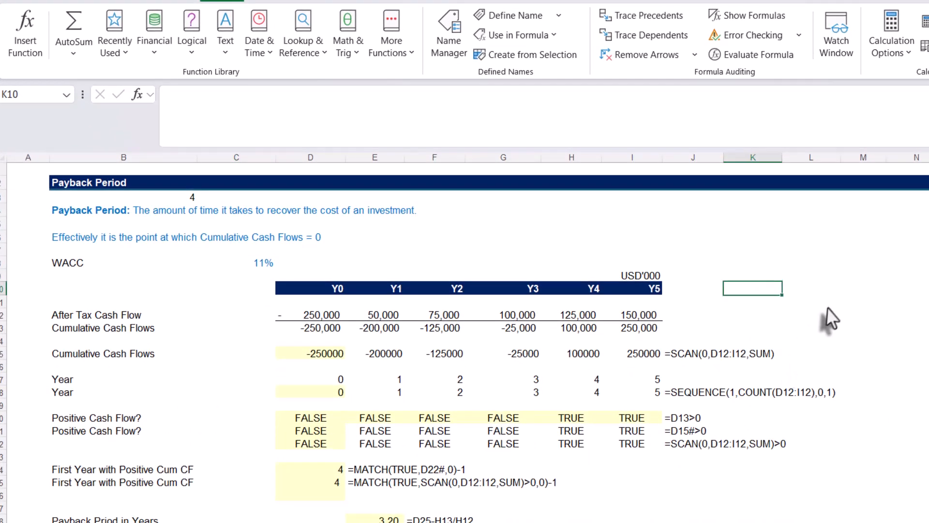
{"action": "type", "text": "="}
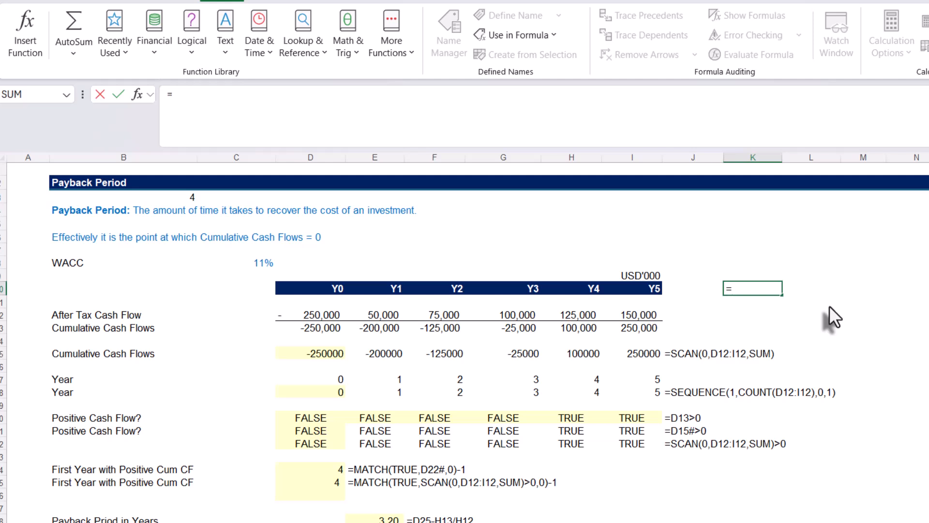
{"action": "type", "text": "pb"}
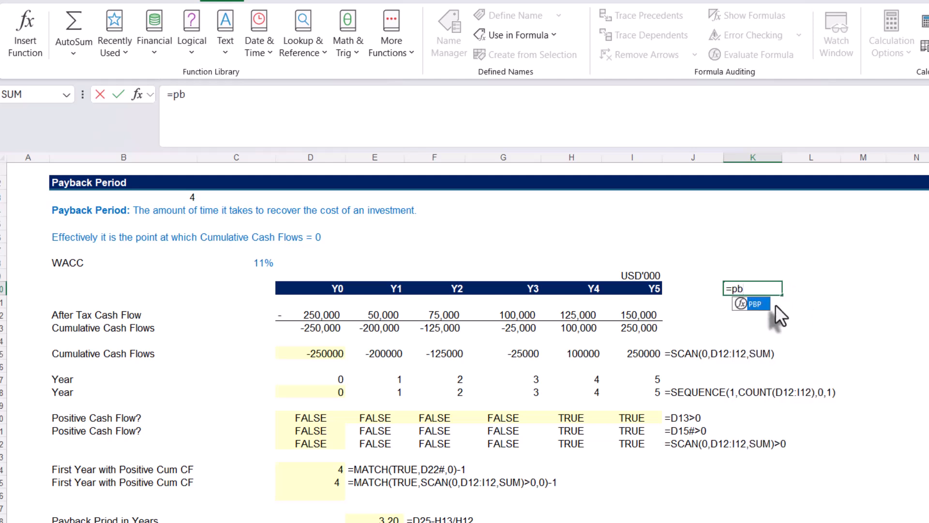
{"action": "key", "text": "Tab"}
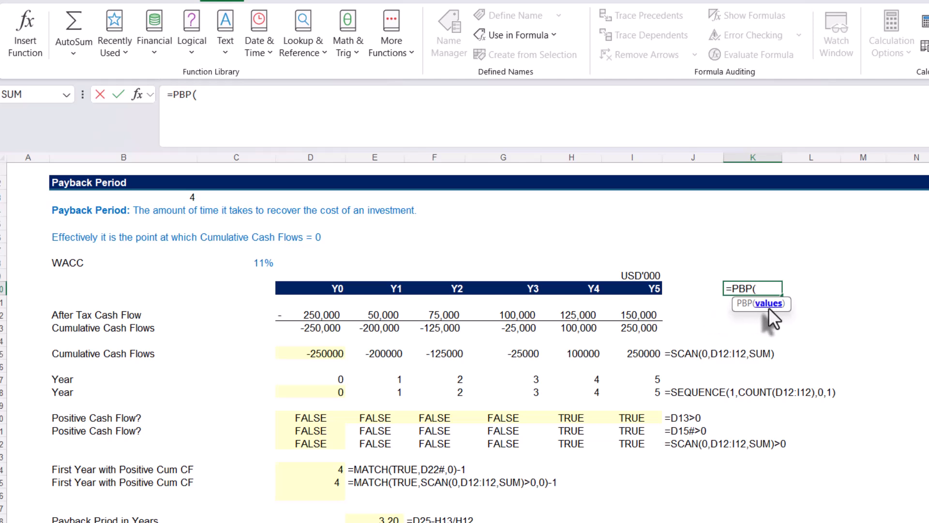
{"action": "left_click_drag", "start_coordinate": [310, 317], "coordinate": [625, 308]}
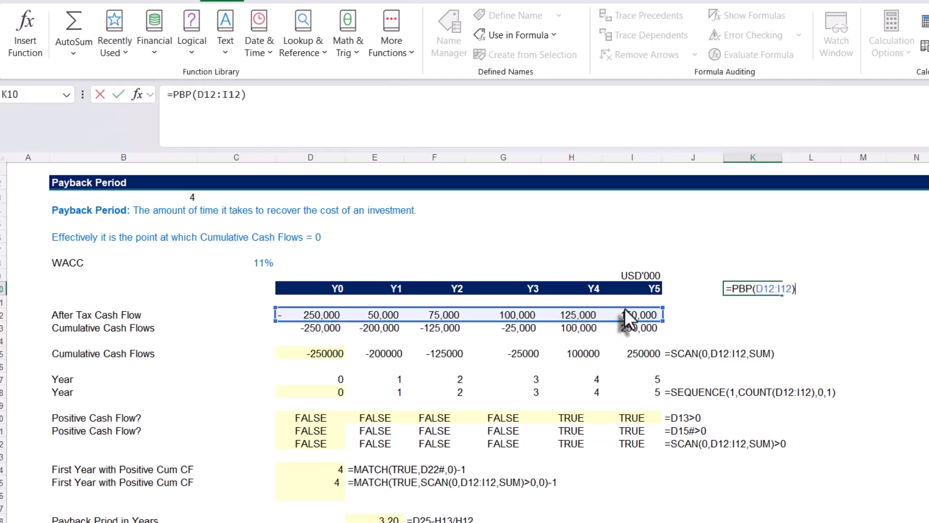
{"action": "key", "text": "Return"}
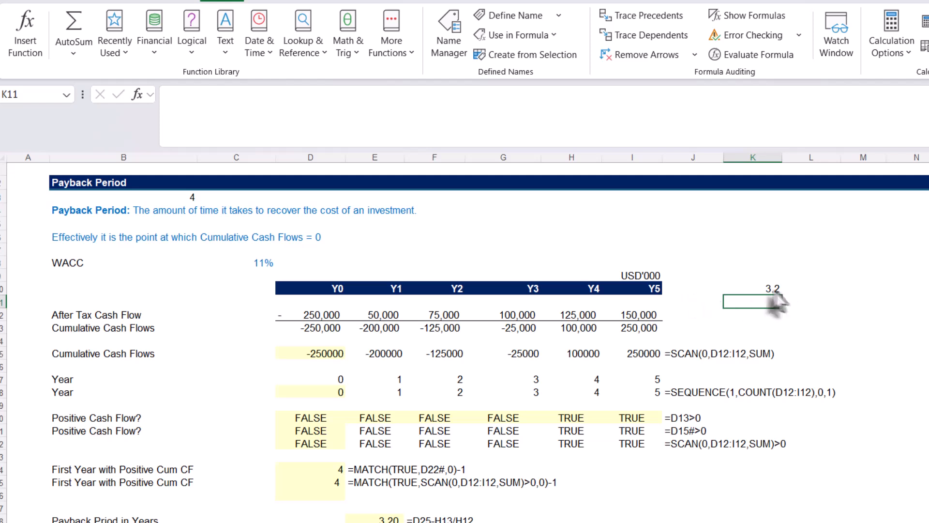
{"action": "double_click", "coordinate": [765, 288]}
{"action": "left_click", "coordinate": [764, 288]}
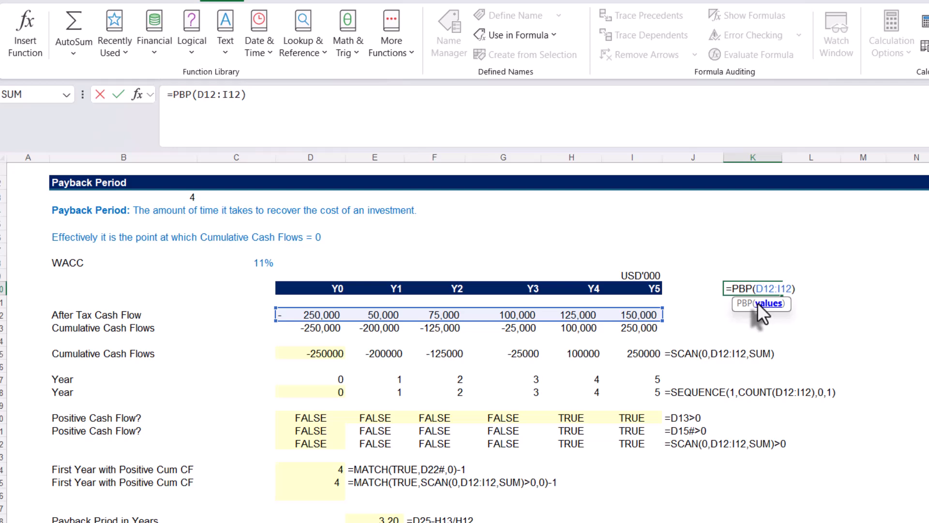
{"action": "key", "text": "ctrl+Return"}
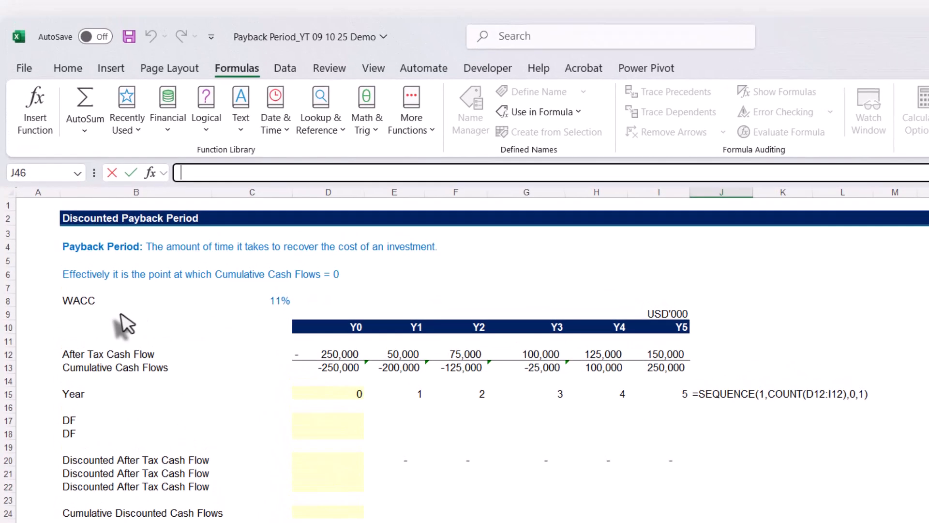
Review the WACC input and the Year row's SEQUENCE formula in D15 on the Discounted Payback Period sheet
{"action": "left_click", "coordinate": [83, 310]}
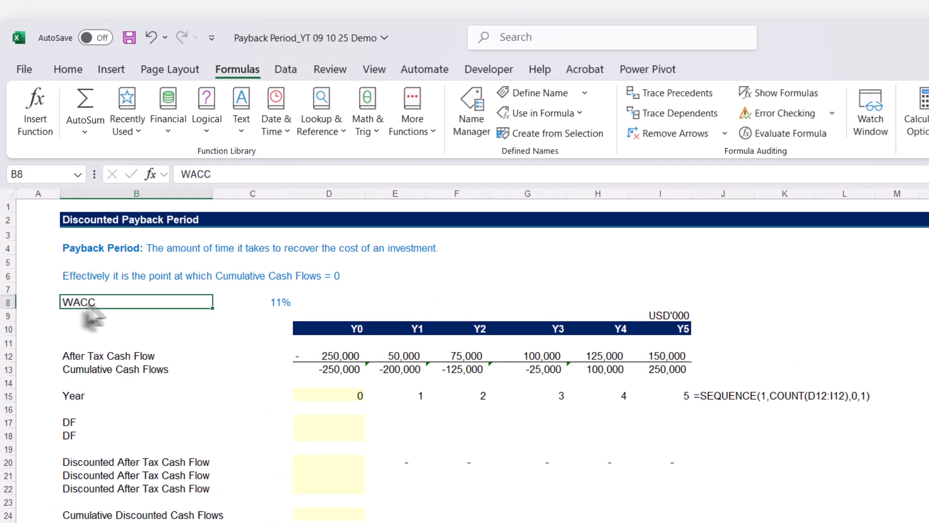
{"action": "left_click", "coordinate": [272, 307]}
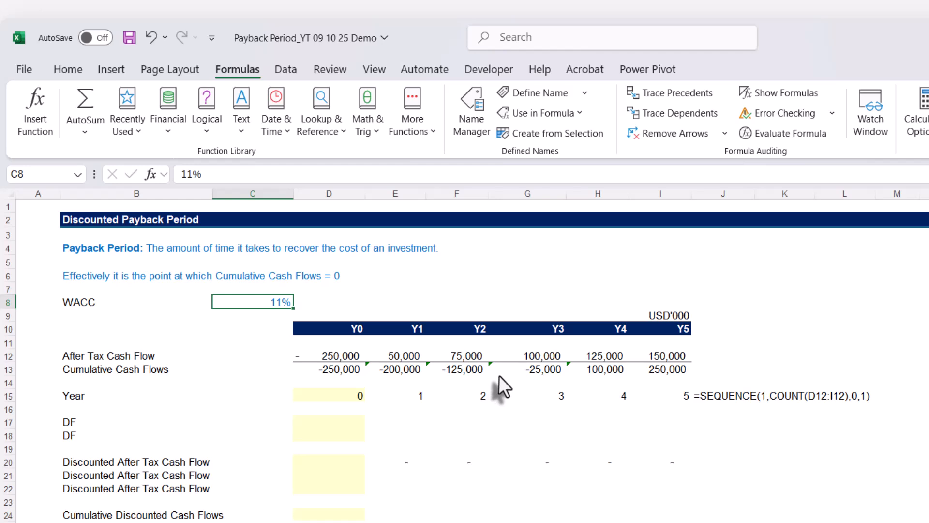
{"action": "left_click", "coordinate": [350, 396]}
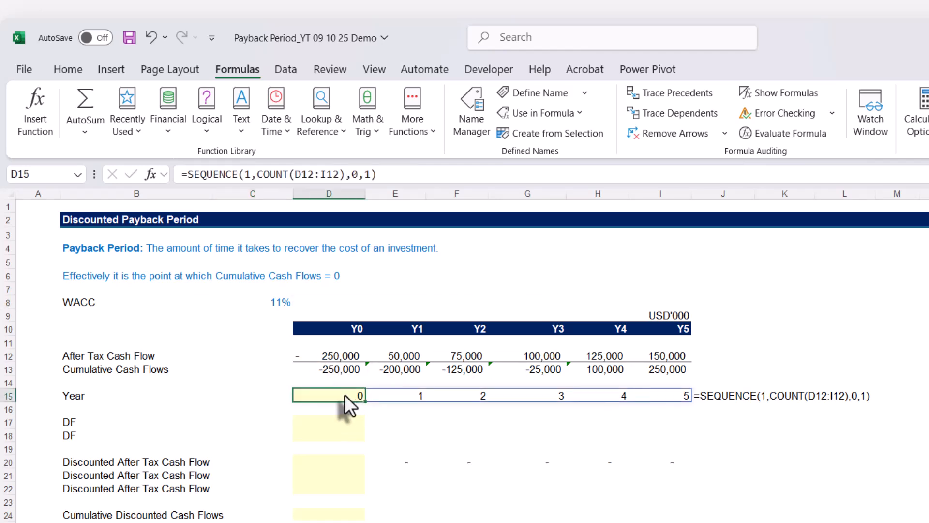
{"action": "double_click", "coordinate": [345, 394]}
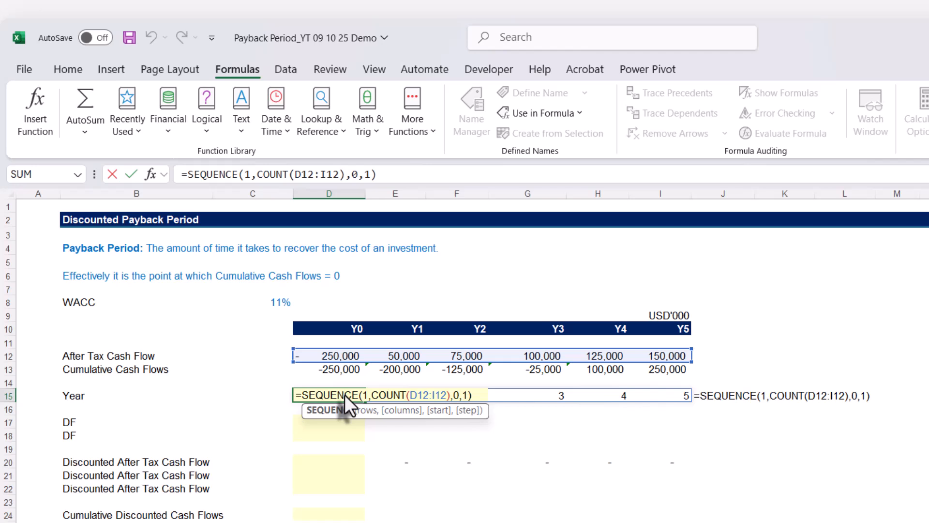
{"action": "key", "text": "Escape"}
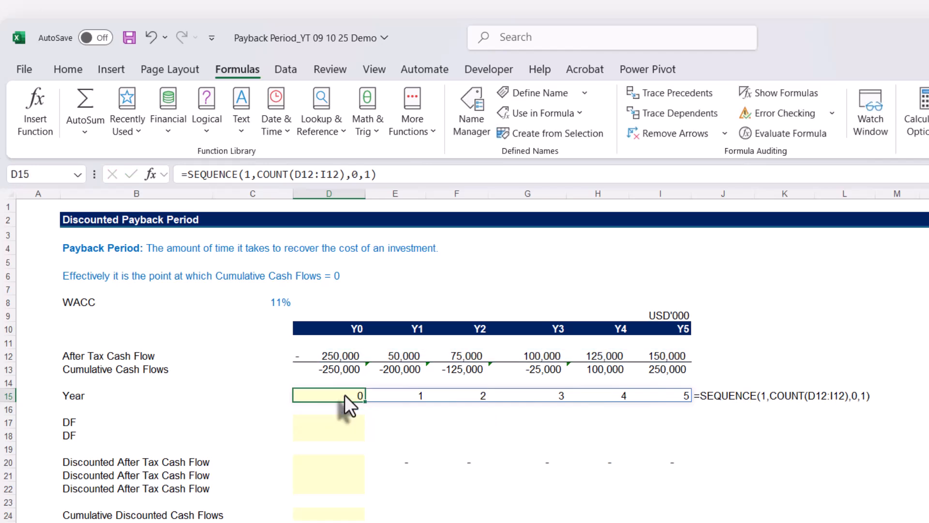
Enter the Y0 discount factor formula =1/(1+$C$8)^D15 in D17, with the WACC reference absolute
{"action": "left_click", "coordinate": [327, 421]}
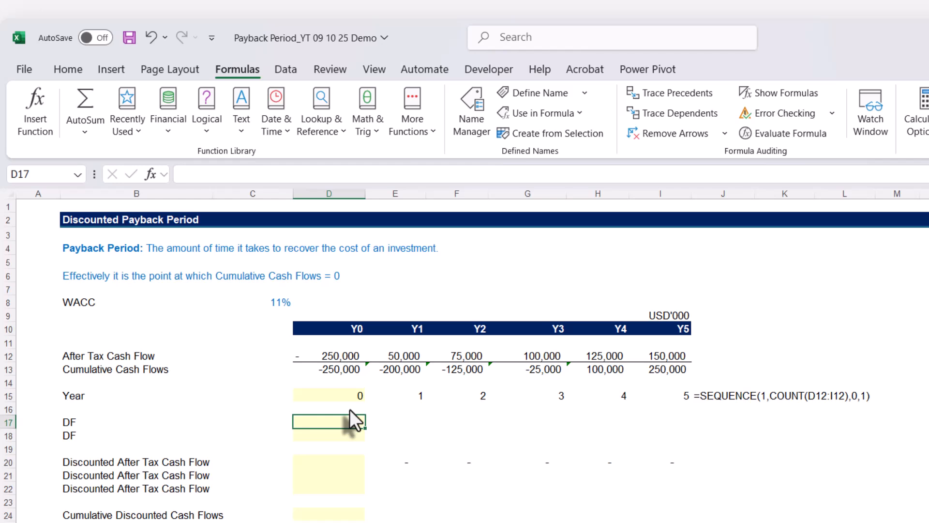
{"action": "type", "text": "="}
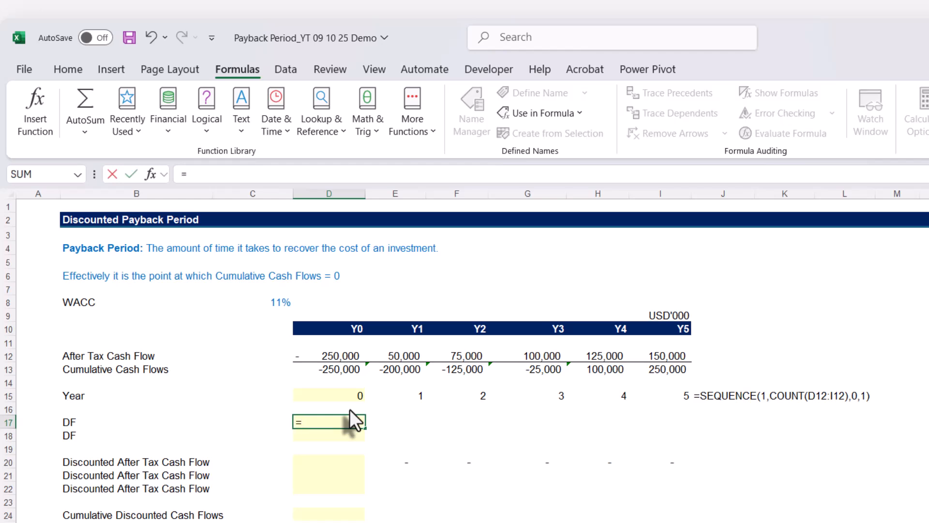
{"action": "type", "text": "1/(1+"}
{"action": "left_click", "coordinate": [267, 300]}
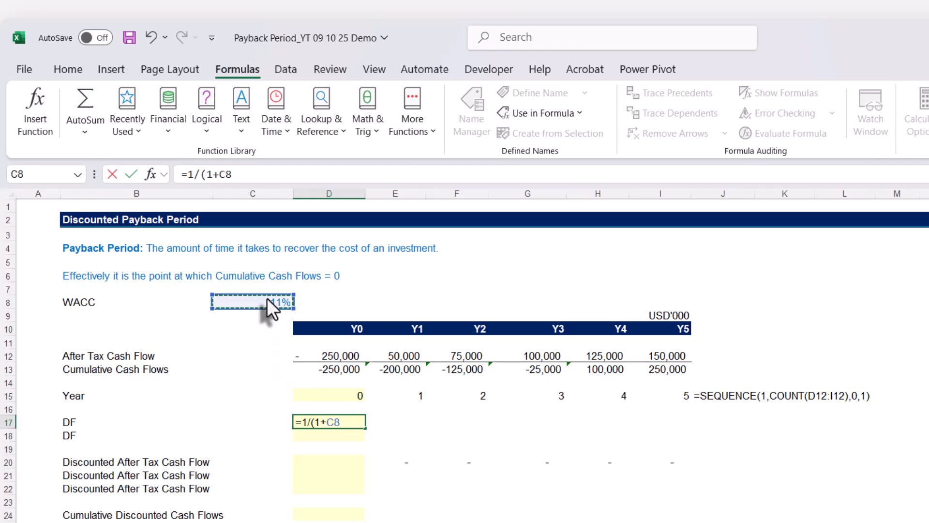
{"action": "key", "text": "F4"}
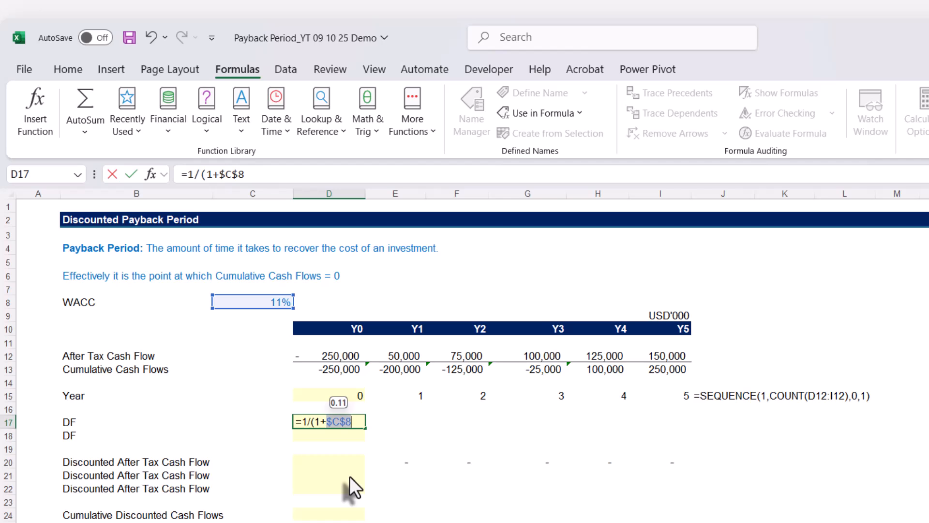
{"action": "left_click", "coordinate": [278, 173]}
{"action": "type", "text": ")"}
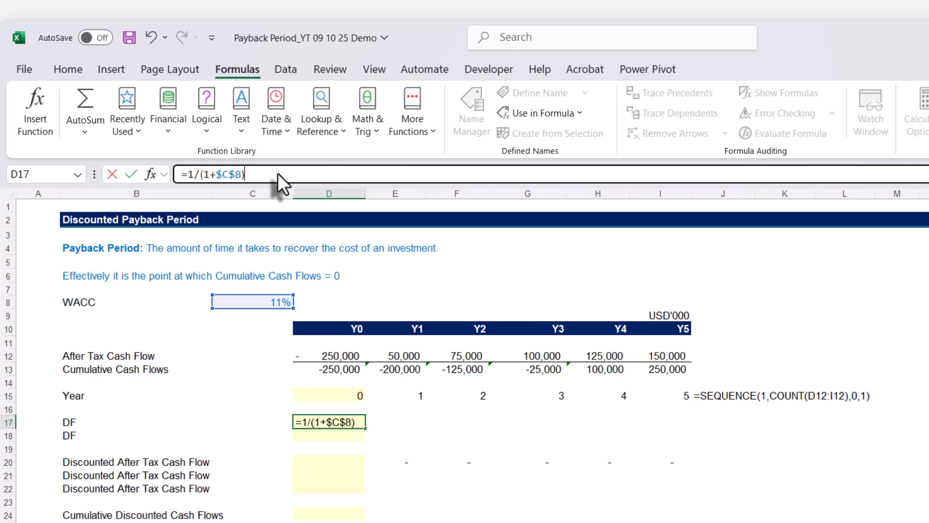
{"action": "type", "text": "^"}
{"action": "left_click", "coordinate": [325, 394]}
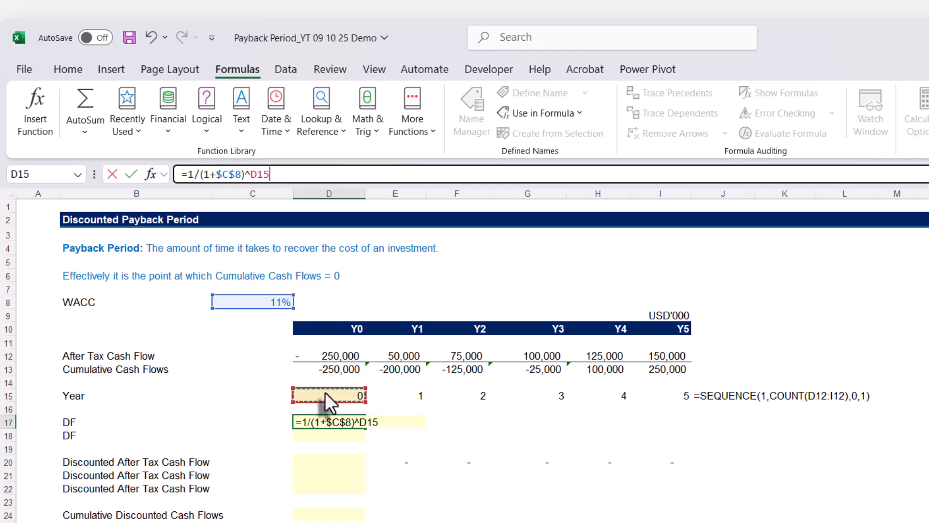
{"action": "key", "text": "Return"}
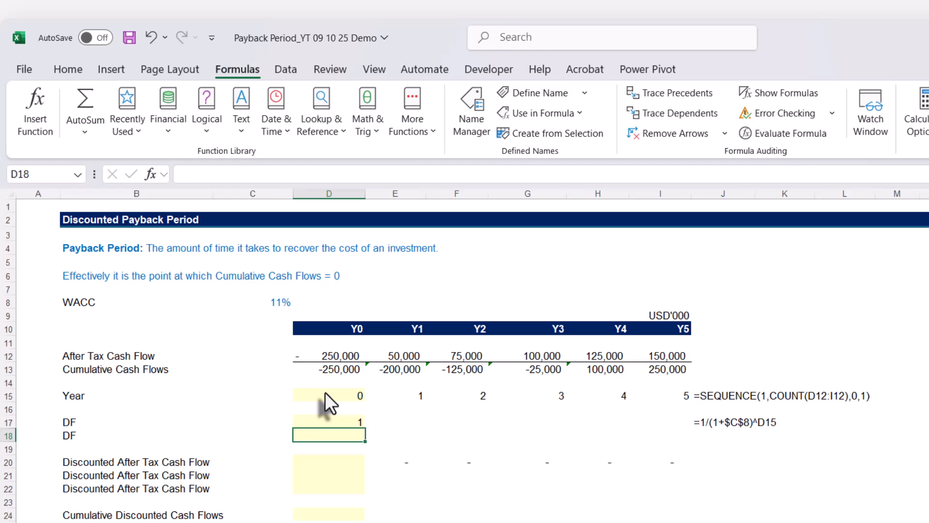
Fill the discount factor formula from D17 across to I17 and check the references in I17
{"action": "left_click", "coordinate": [351, 423]}
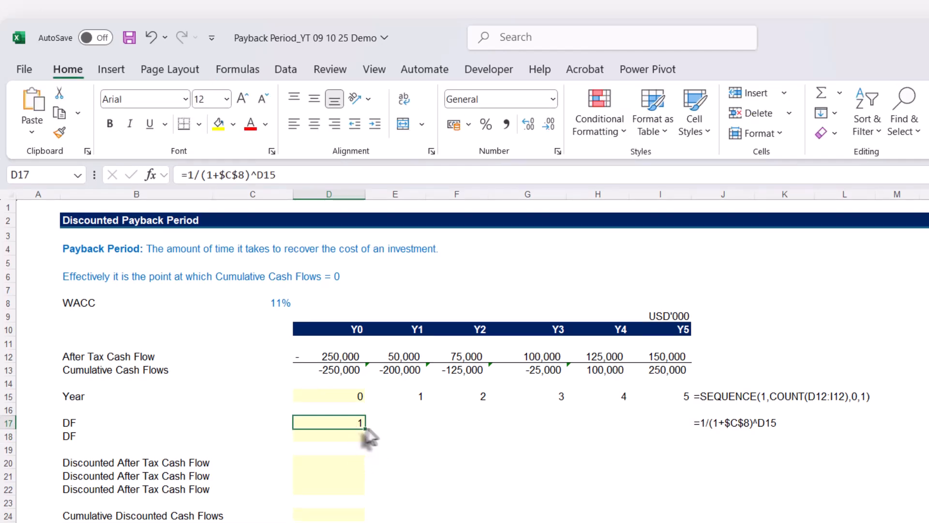
{"action": "left_click_drag", "start_coordinate": [365, 428], "coordinate": [703, 431]}
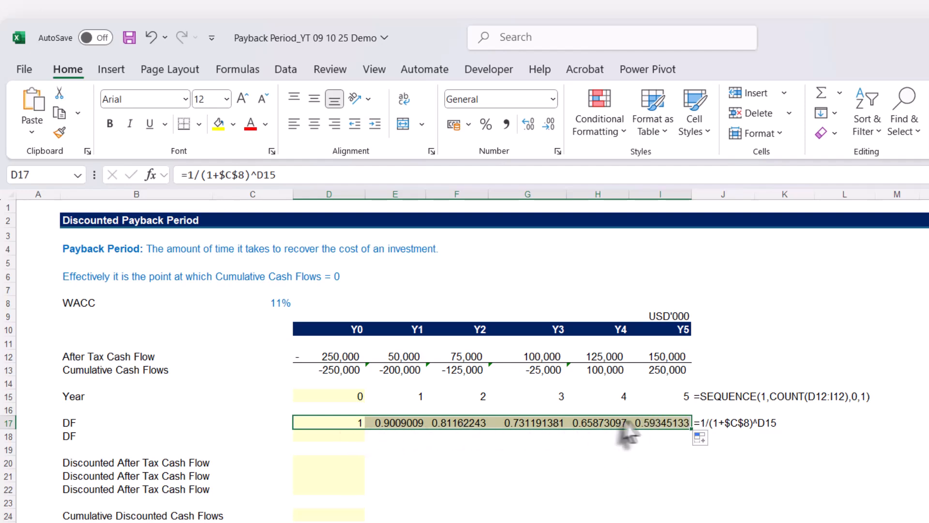
{"action": "left_click", "coordinate": [649, 425]}
{"action": "key", "text": "F2"}
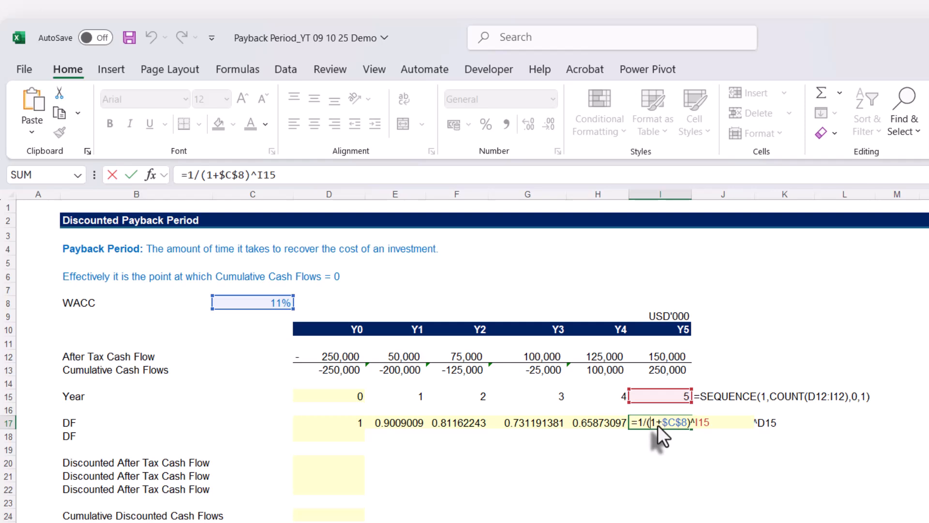
{"action": "key", "text": "ctrl+Return"}
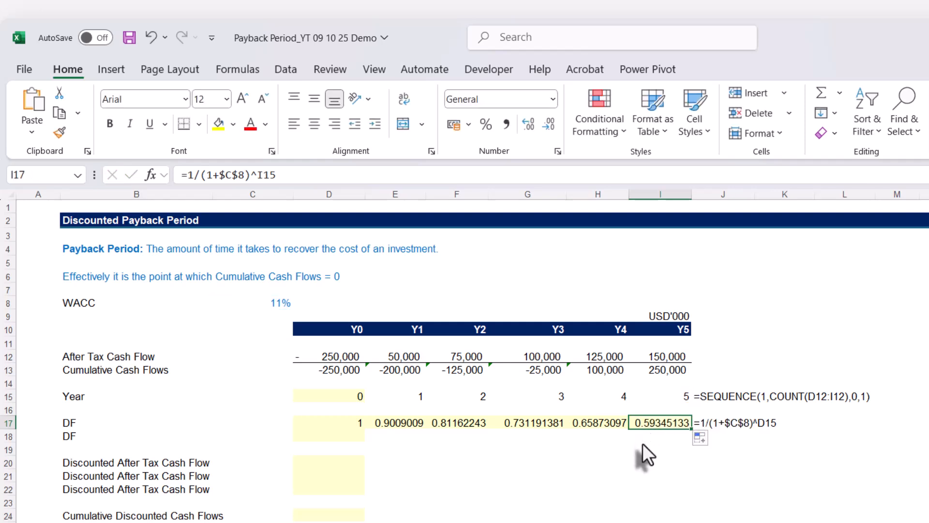
Copy the discount factor formula text from D17 and paste it unaltered into D18 in the second DF row
{"action": "key", "text": "ctrl+Left"}
{"action": "key", "text": "Down"}
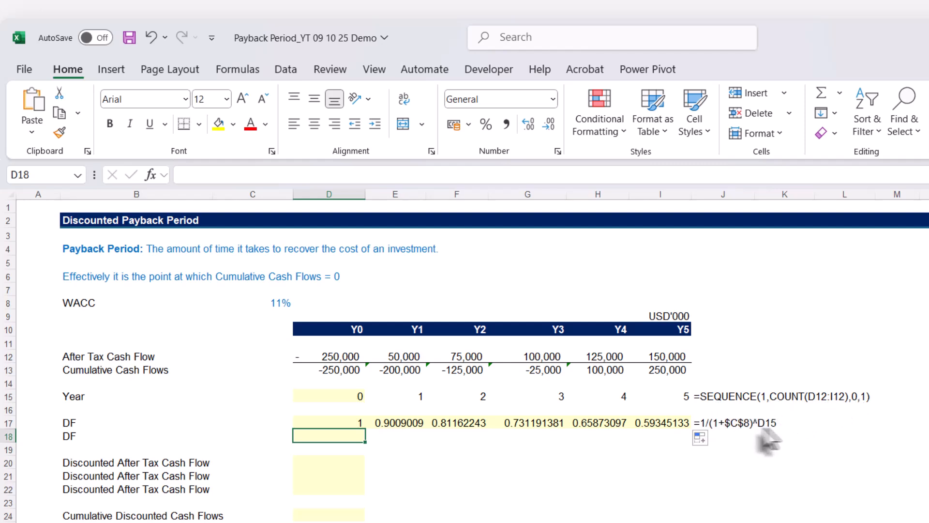
{"action": "left_click", "coordinate": [356, 422]}
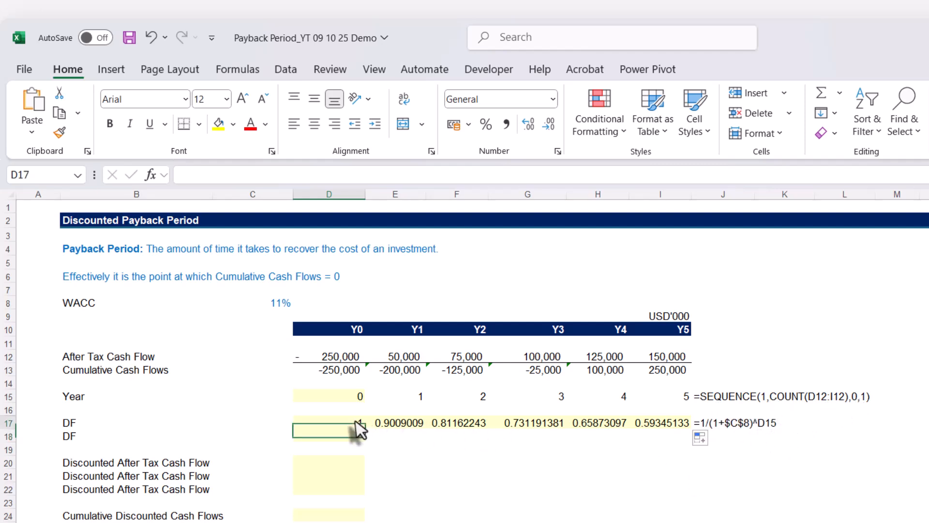
{"action": "left_click", "coordinate": [294, 174]}
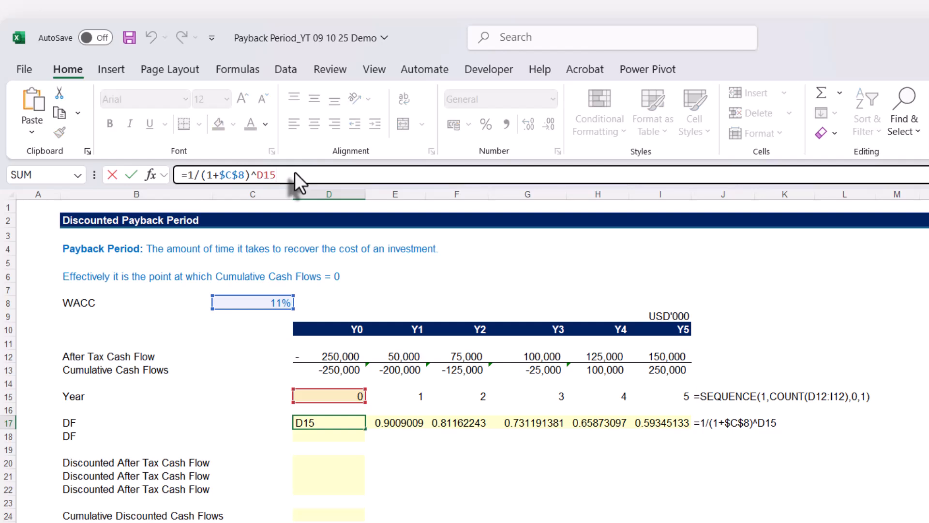
{"action": "triple_click", "coordinate": [287, 175]}
{"action": "key", "text": "Escape"}
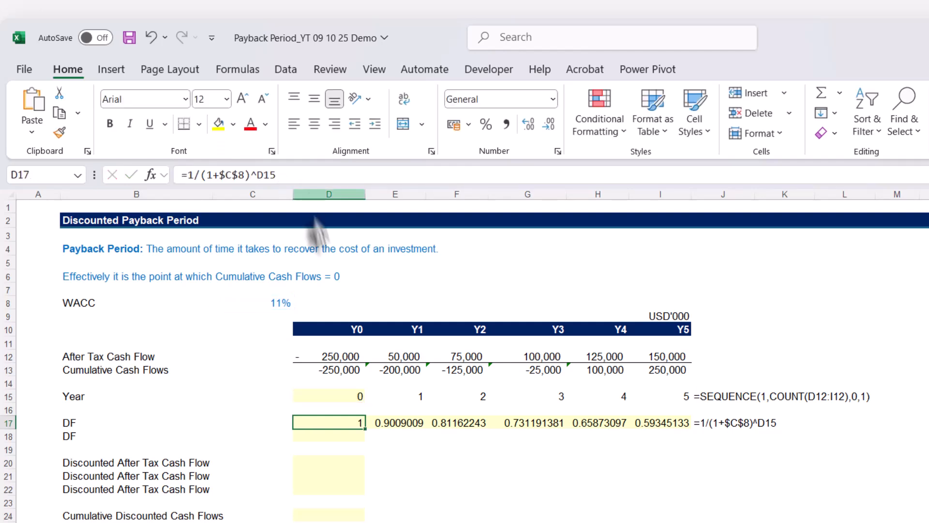
{"action": "left_click", "coordinate": [332, 437]}
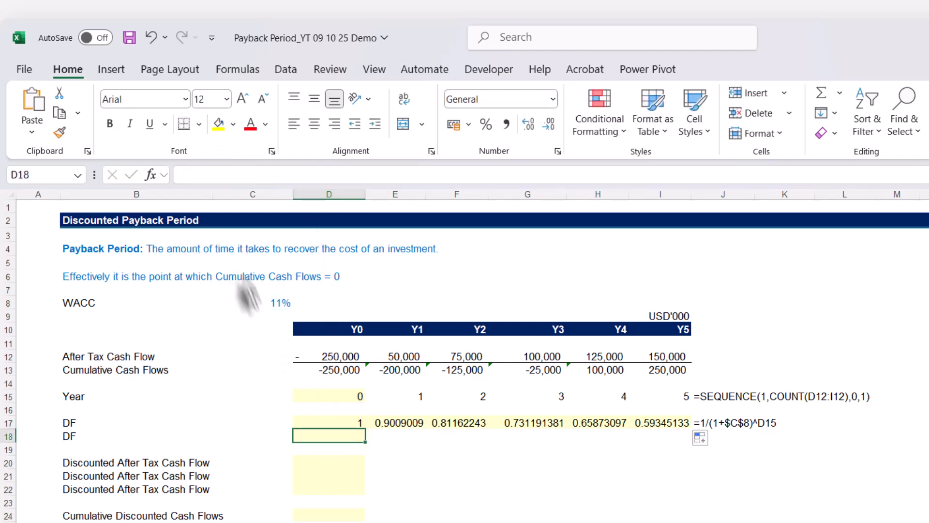
{"action": "key", "text": "ctrl+v"}
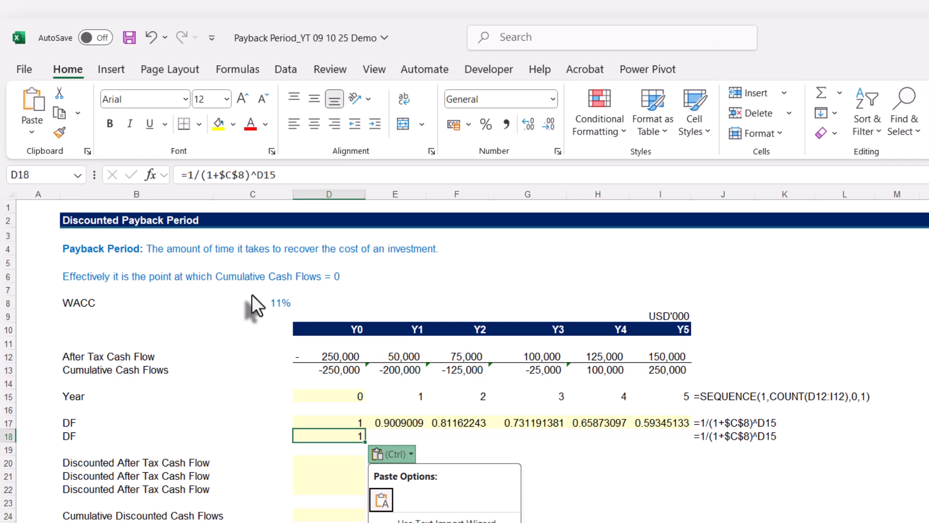
{"action": "key", "text": "Escape"}
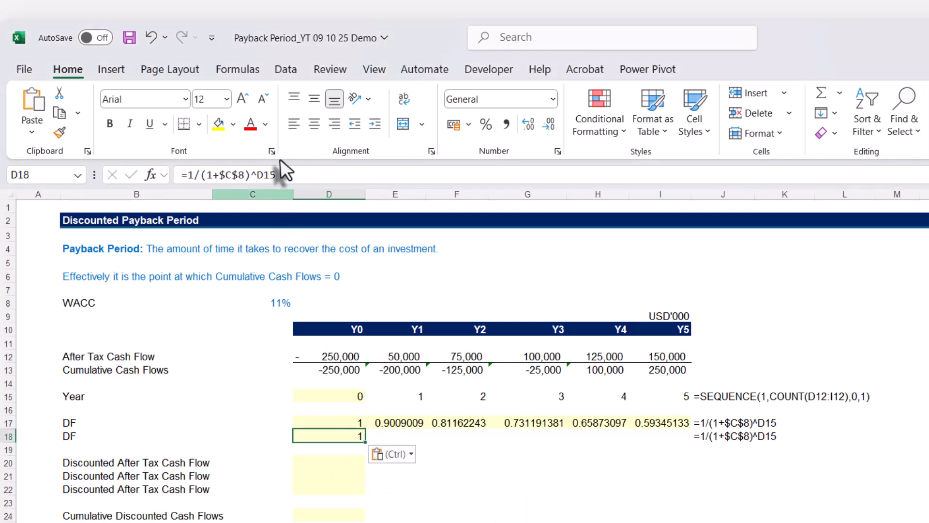
Copy the expression SEQUENCE(1,COUNT(D12:I12),0,1) without its equals sign from D15 and return to D18
{"action": "left_click", "coordinate": [335, 396]}
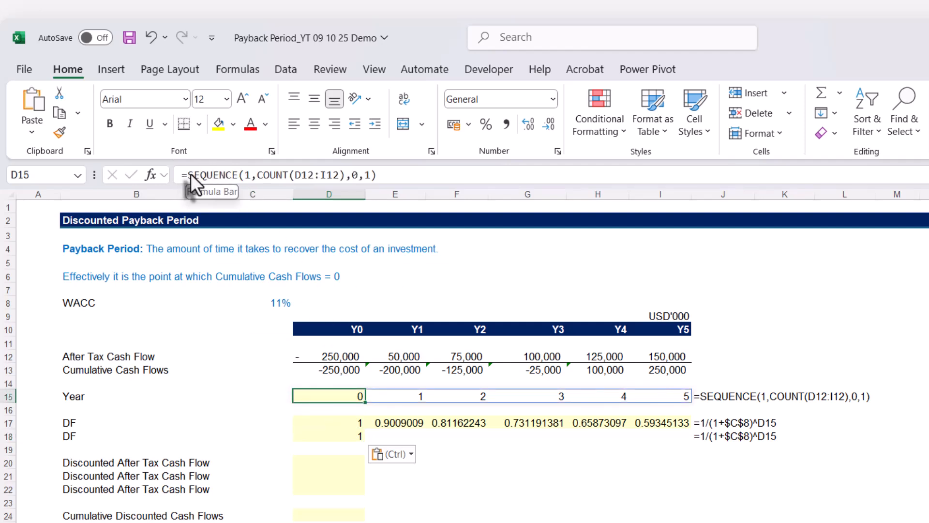
{"action": "left_click_drag", "start_coordinate": [191, 173], "coordinate": [407, 170]}
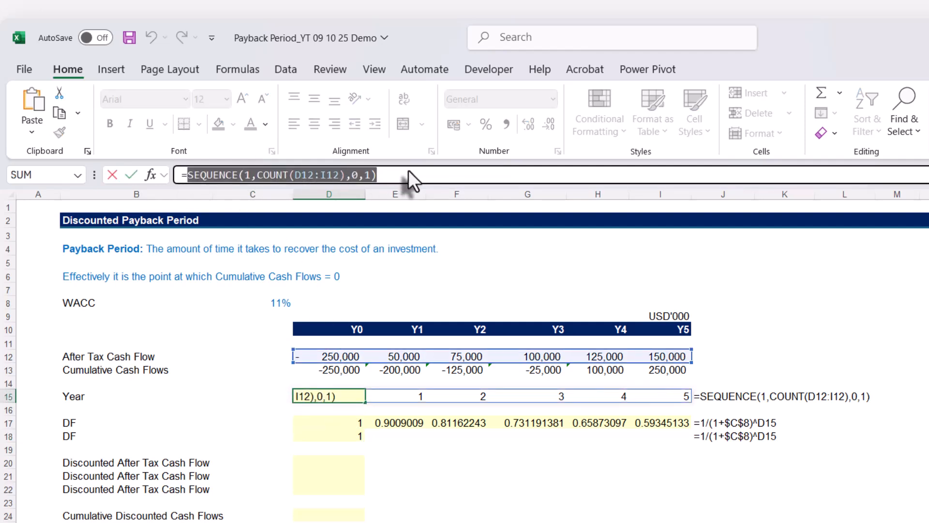
{"action": "key", "text": "Escape"}
{"action": "left_click", "coordinate": [345, 438]}
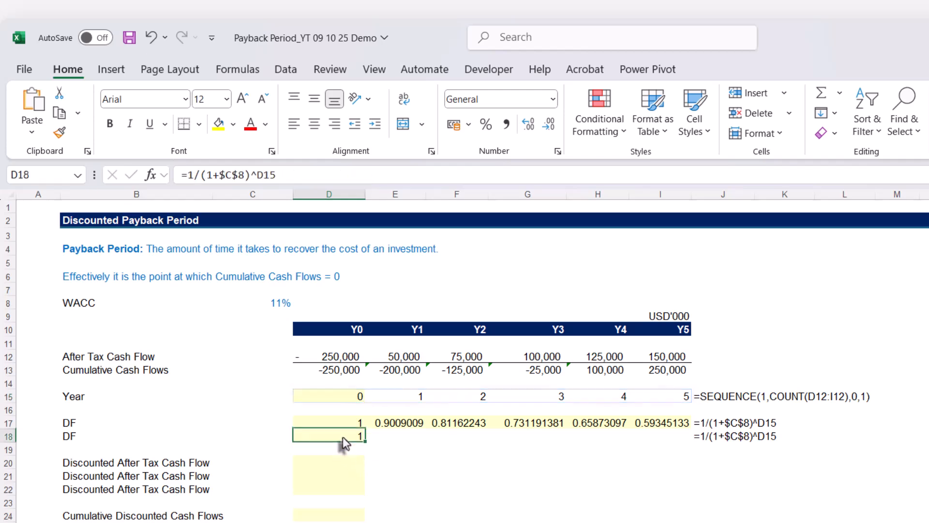
Replace the D15 reference in D18's discount factor formula with the copied SEQUENCE(1,COUNT(D12:I12),0,1) expression
{"action": "double_click", "coordinate": [257, 175]}
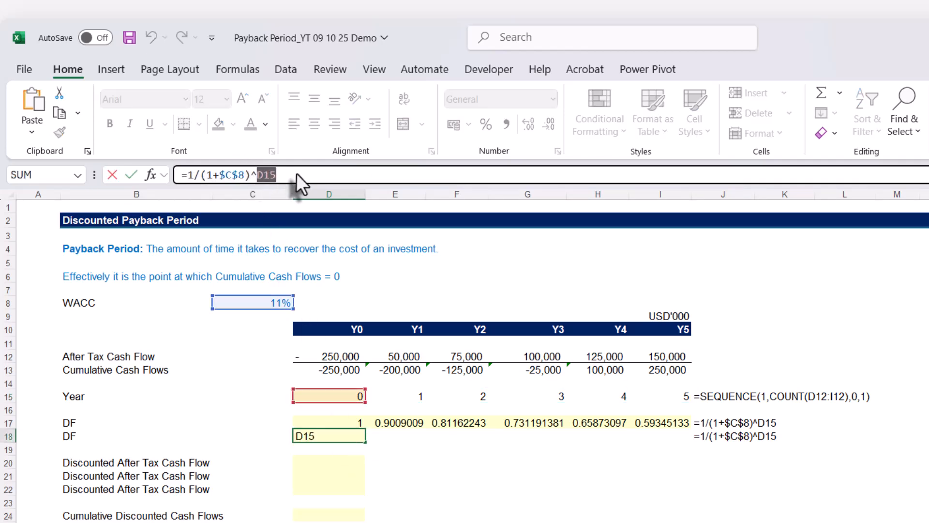
{"action": "key", "text": "ctrl+v"}
{"action": "key", "text": "Return"}
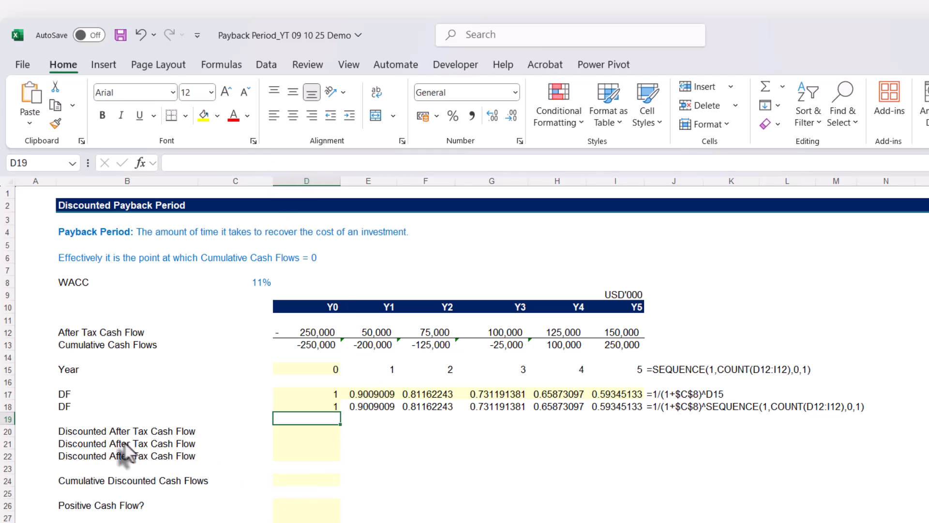
Enter =D12*D17 in D20 for the discounted after tax cash flow and fill it across to I20
{"action": "left_click", "coordinate": [301, 431]}
{"action": "type", "text": "="}
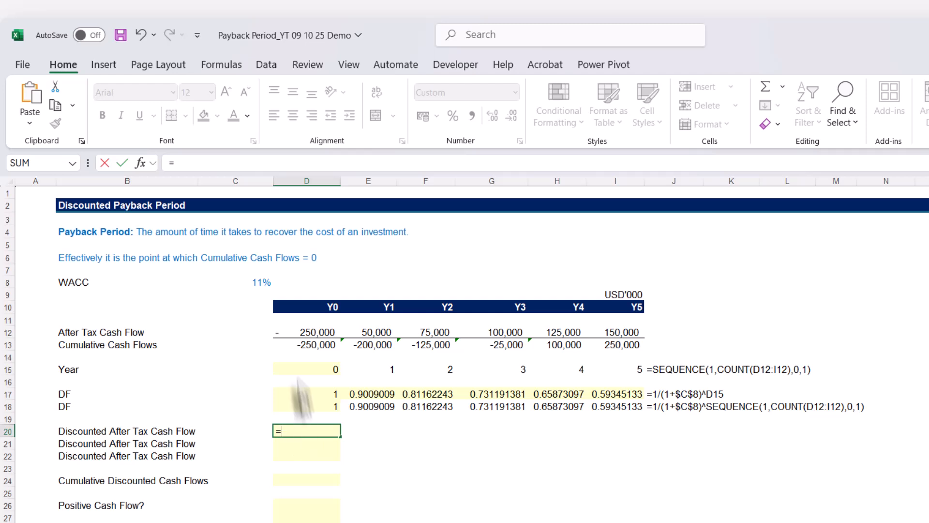
{"action": "left_click", "coordinate": [289, 333]}
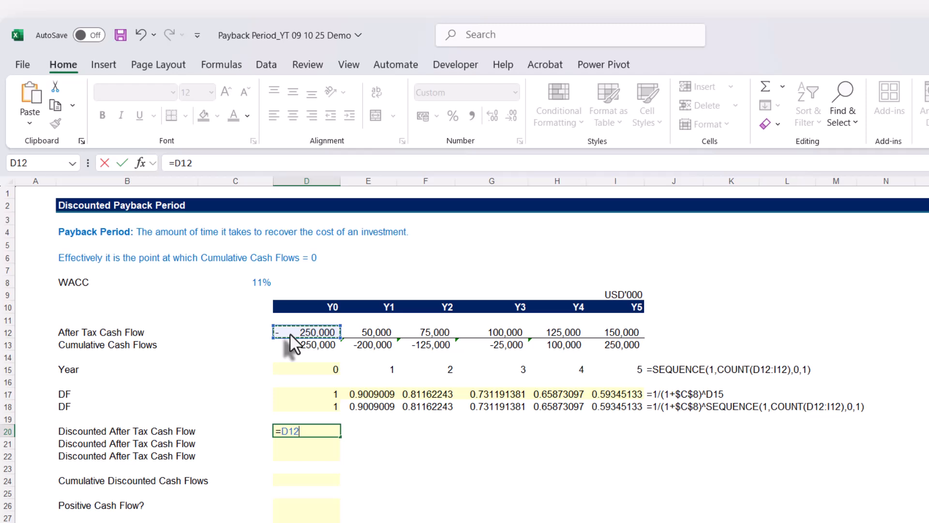
{"action": "type", "text": "*"}
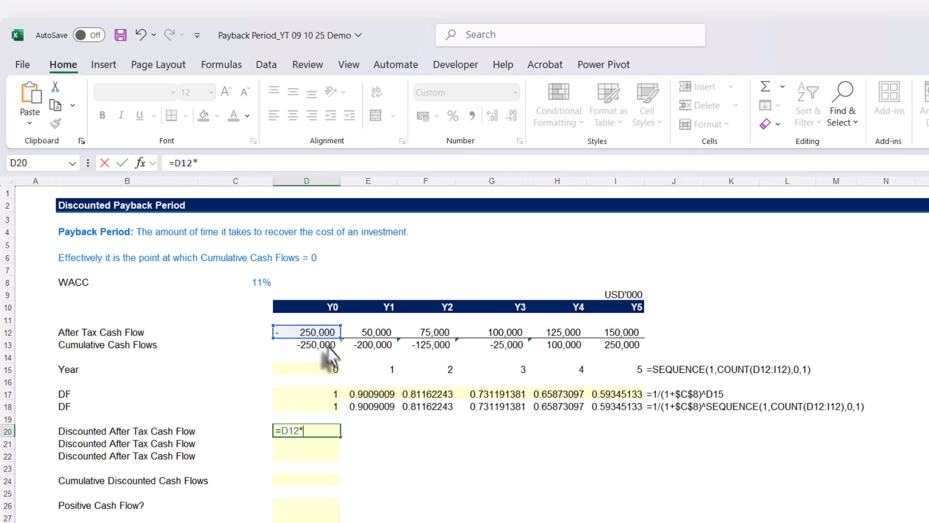
{"action": "left_click", "coordinate": [321, 396]}
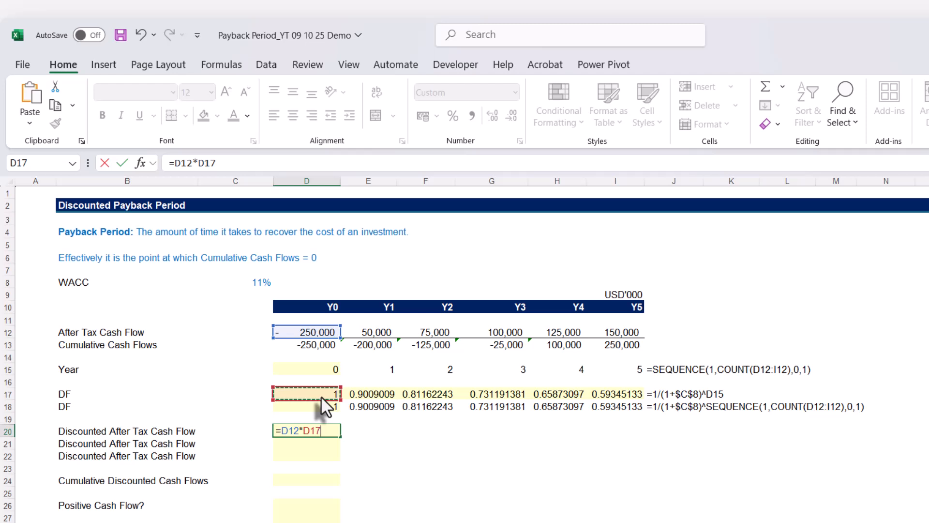
{"action": "key", "text": "Return"}
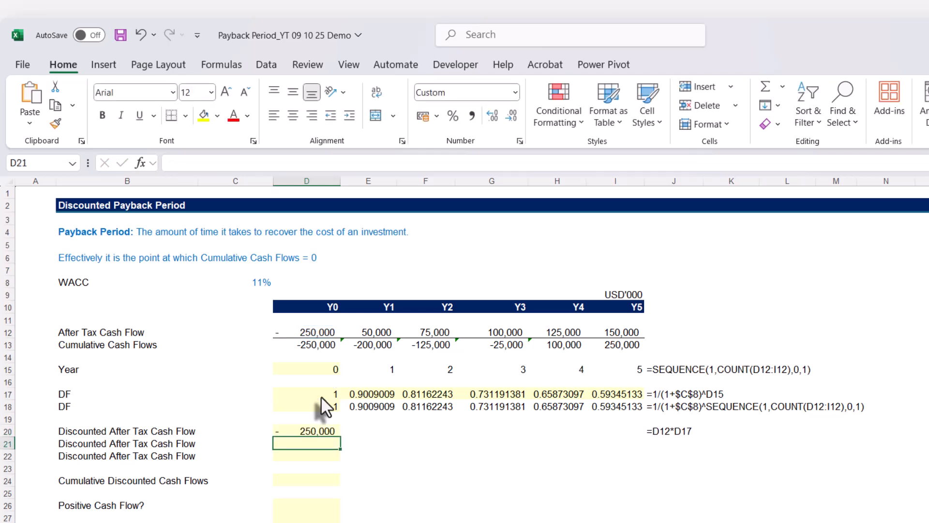
{"action": "left_click", "coordinate": [309, 431]}
{"action": "left_click_drag", "start_coordinate": [340, 438], "coordinate": [647, 472]}
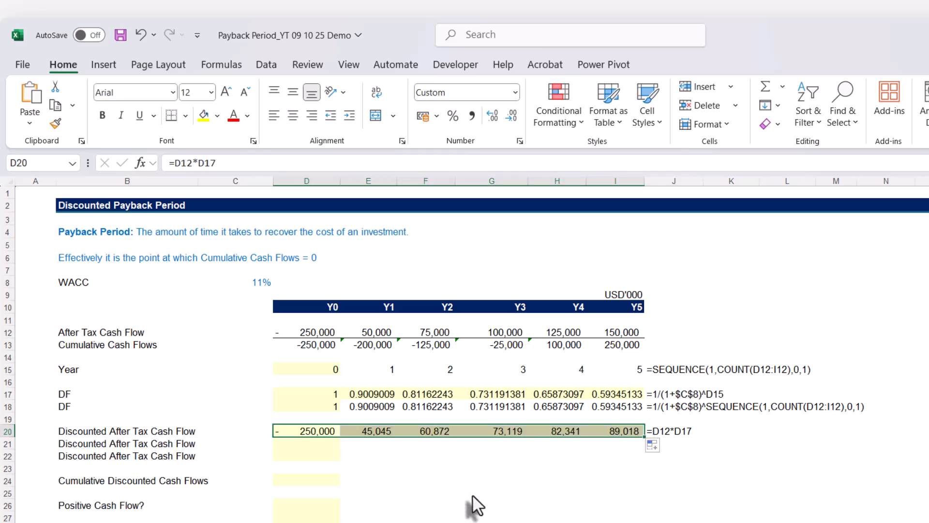
Enter the spilling formula =D12:I12*D18# in D21 and compare the Y5 formulas in I20 and I21
{"action": "left_click", "coordinate": [303, 445]}
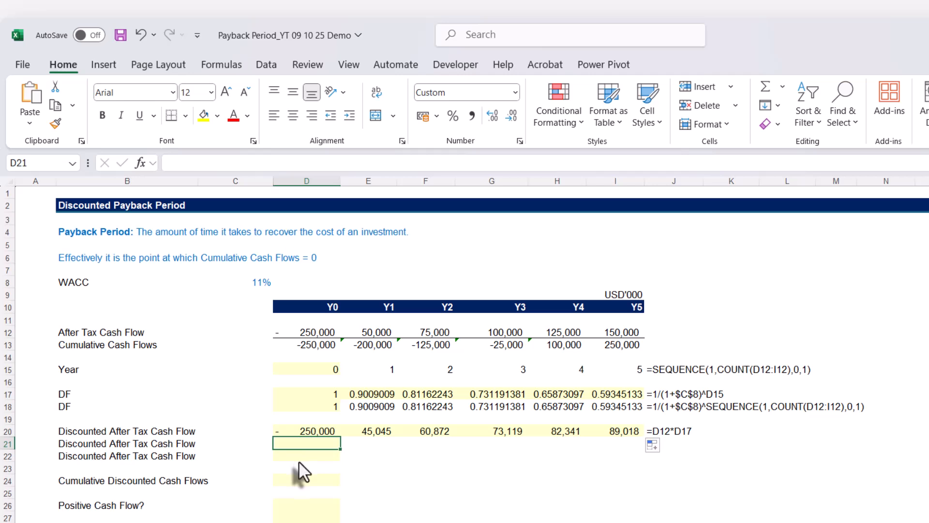
{"action": "type", "text": "="}
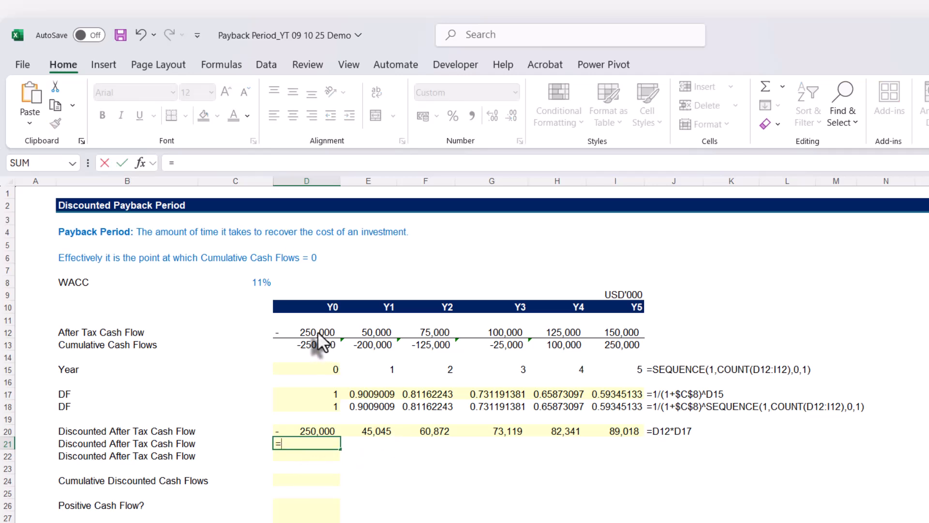
{"action": "left_click_drag", "start_coordinate": [319, 334], "coordinate": [598, 337]}
{"action": "type", "text": "*"}
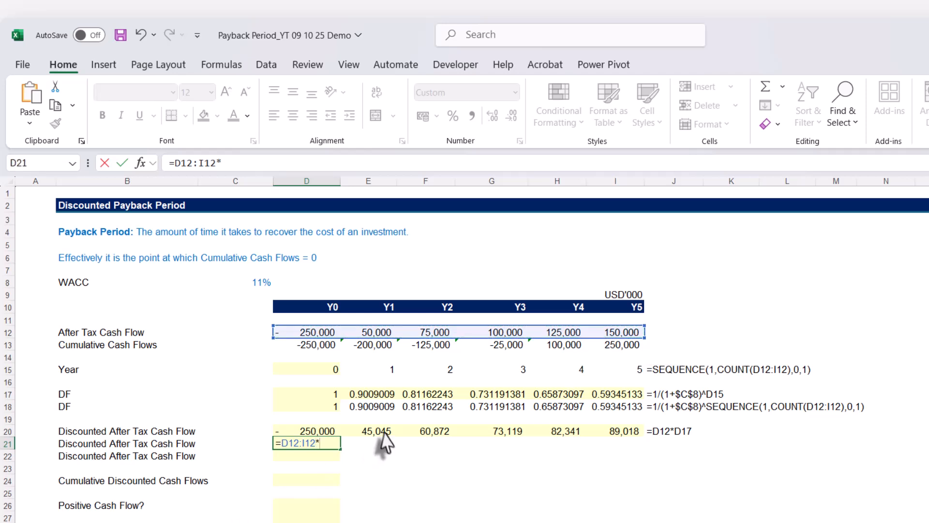
{"action": "left_click", "coordinate": [320, 406]}
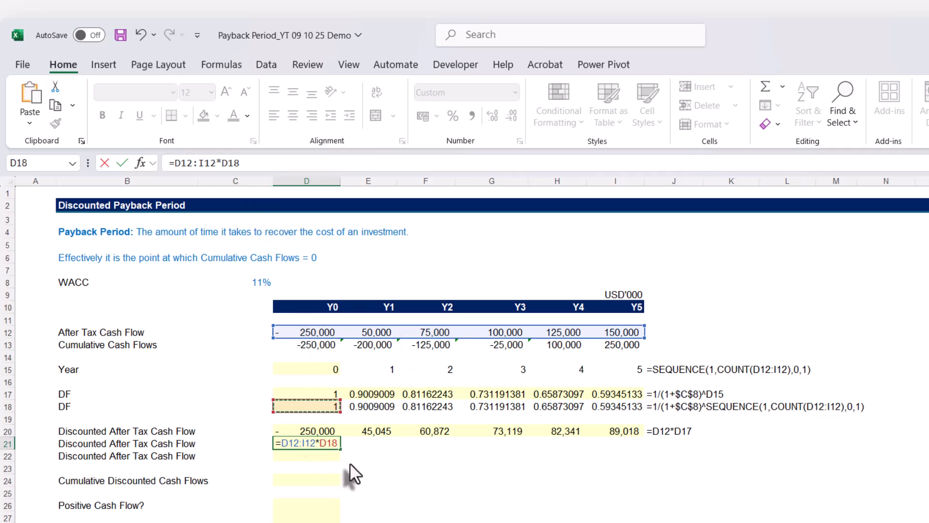
{"action": "type", "text": "#"}
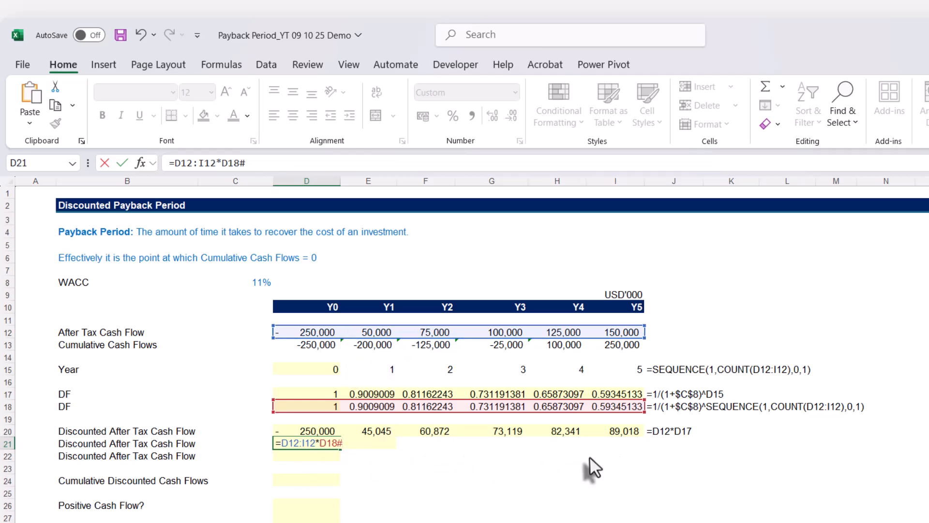
{"action": "key", "text": "Return"}
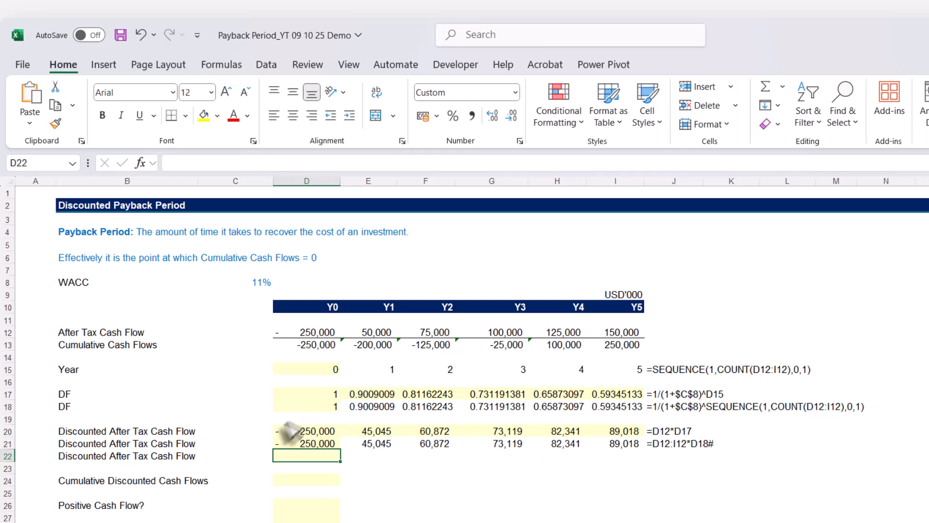
{"action": "left_click", "coordinate": [620, 432]}
{"action": "left_click", "coordinate": [640, 444]}
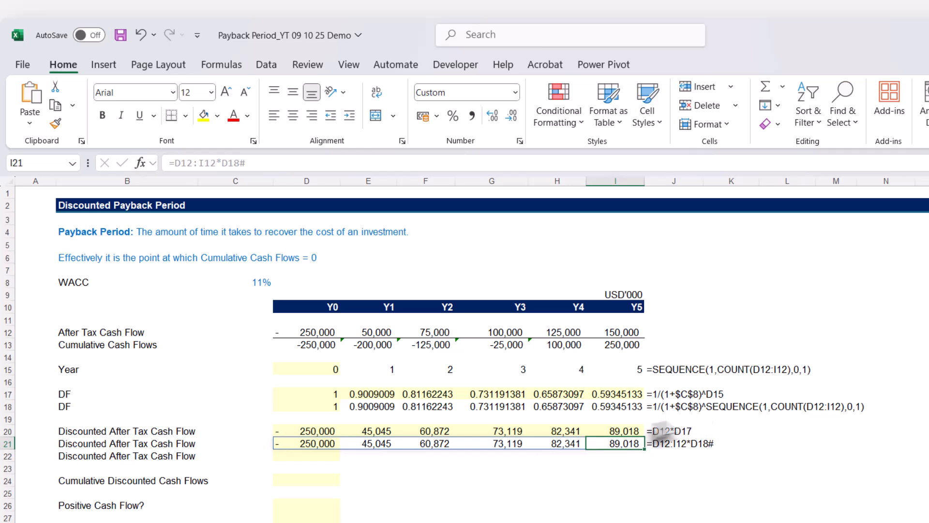
Copy the formula =D12:I12*D18# from D21 unaltered into D22, the third discounted cash flow row
{"action": "left_click", "coordinate": [332, 445]}
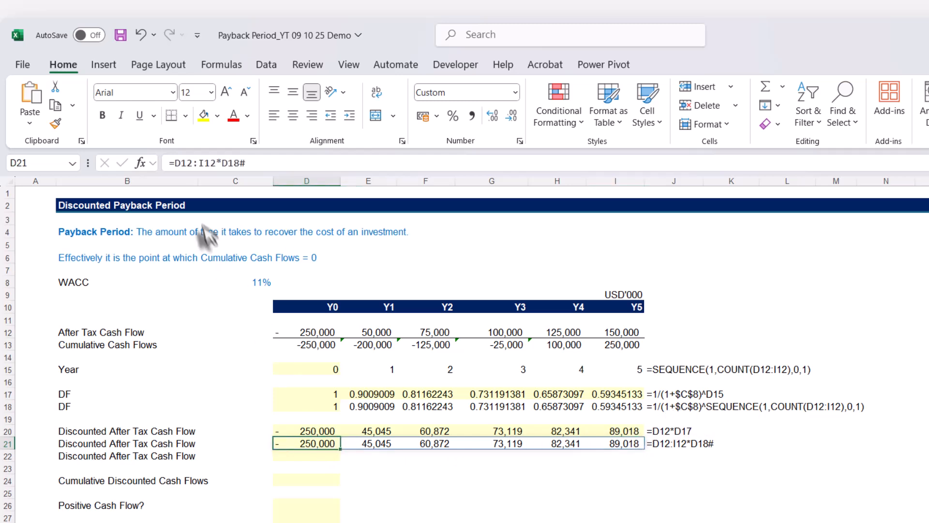
{"action": "left_click_drag", "start_coordinate": [246, 164], "coordinate": [144, 166]}
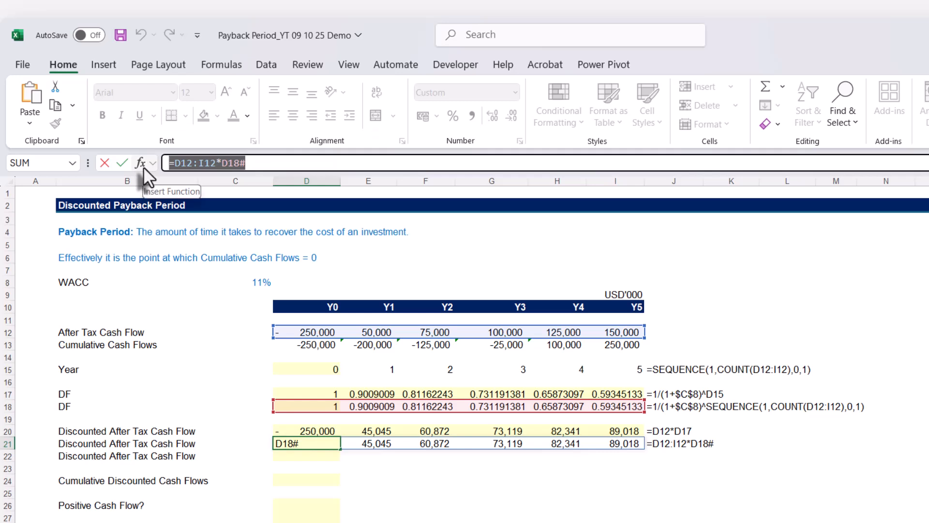
{"action": "key", "text": "Escape"}
{"action": "key", "text": "ctrl+c"}
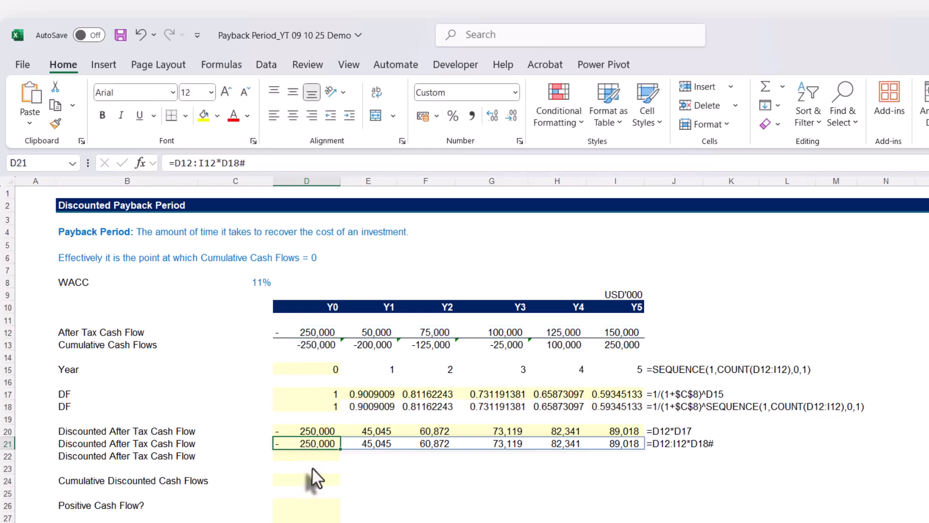
{"action": "left_click", "coordinate": [311, 457]}
{"action": "key", "text": "ctrl+v"}
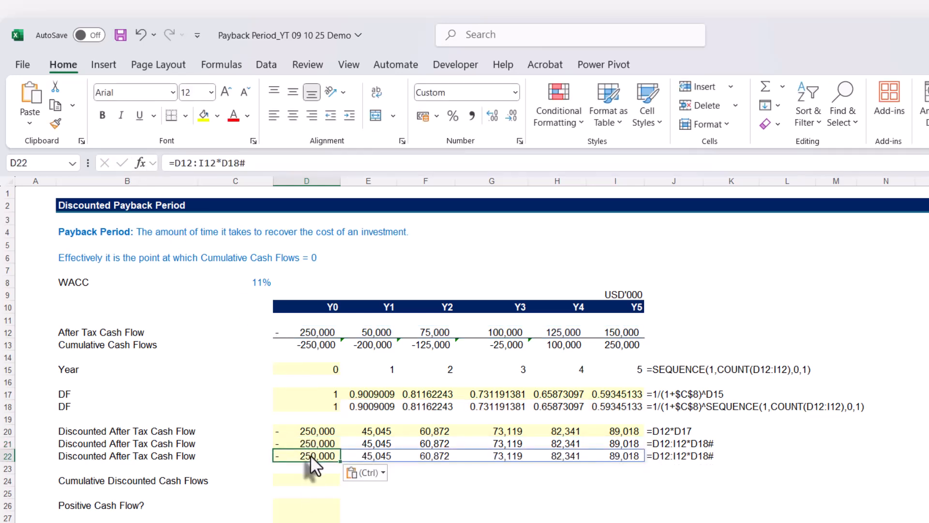
Replace D18# in D22's formula with the expression 1/(1+$C$8)^SEQUENCE(1,COUNT(D12:I12),0,1) copied from D18, and check I22
{"action": "left_click", "coordinate": [321, 405]}
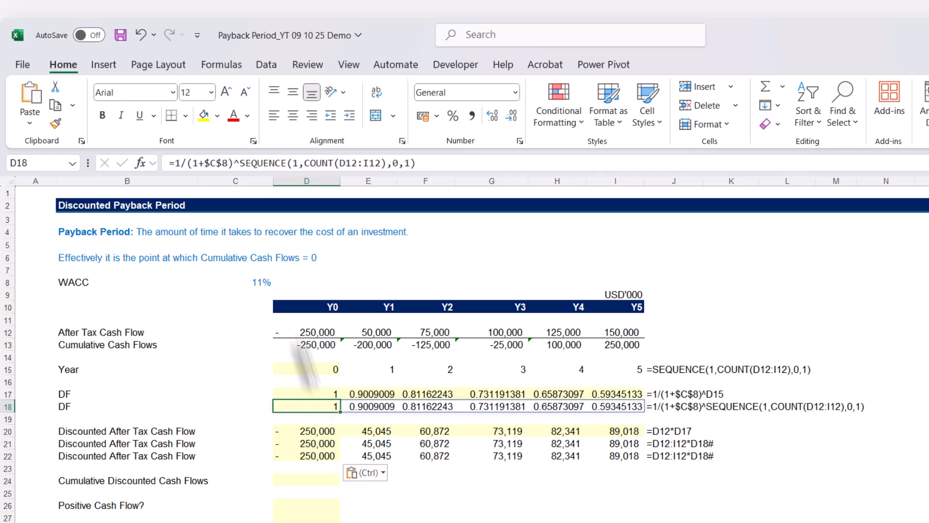
{"action": "left_click_drag", "start_coordinate": [175, 163], "coordinate": [462, 169]}
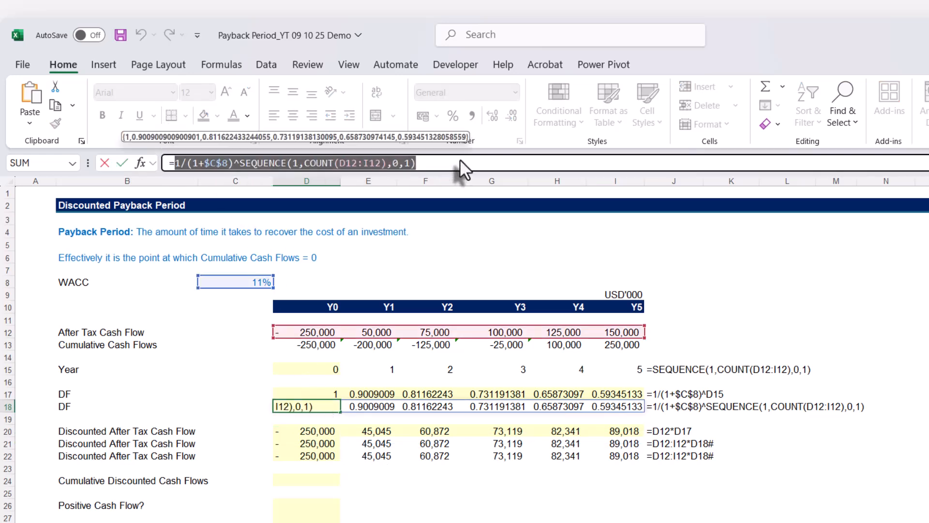
{"action": "key", "text": "Escape"}
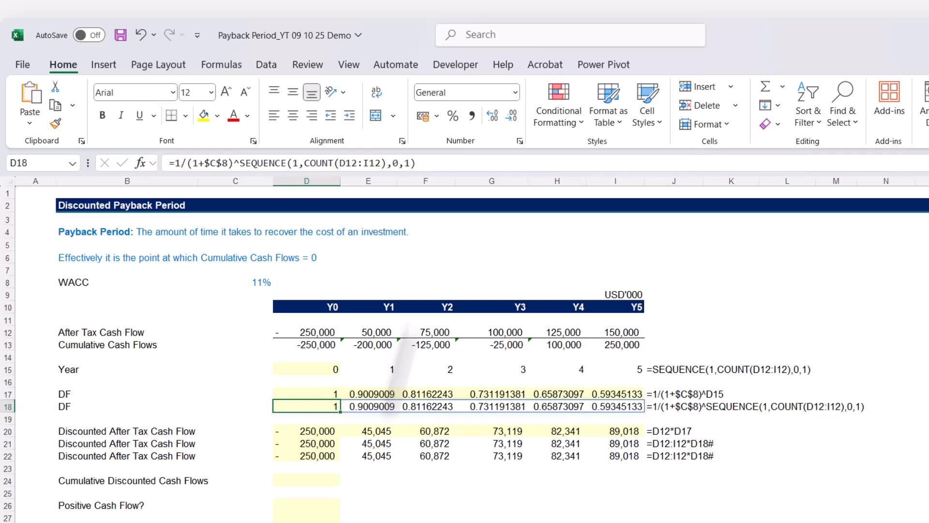
{"action": "double_click", "coordinate": [326, 456]}
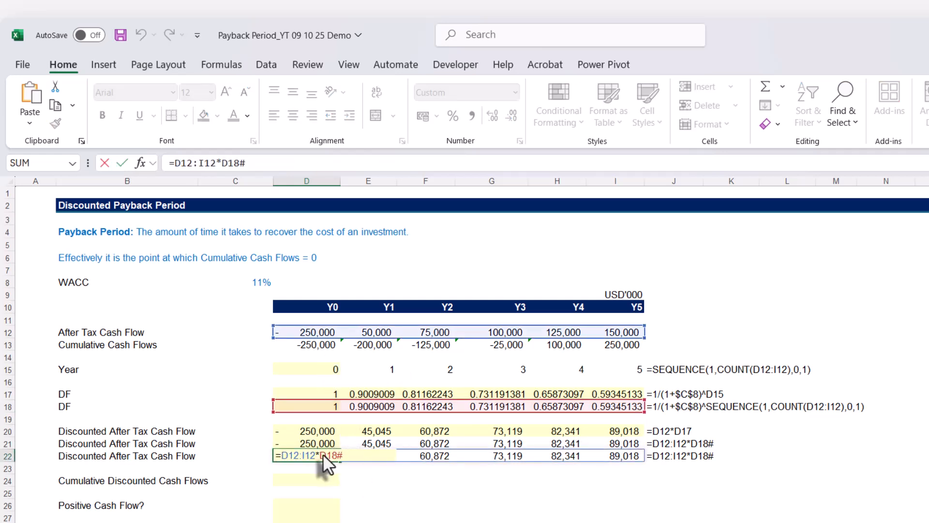
{"action": "left_click_drag", "start_coordinate": [320, 456], "coordinate": [347, 457]}
{"action": "key", "text": "ctrl+v"}
{"action": "key", "text": "Return"}
{"action": "left_click", "coordinate": [613, 456]}
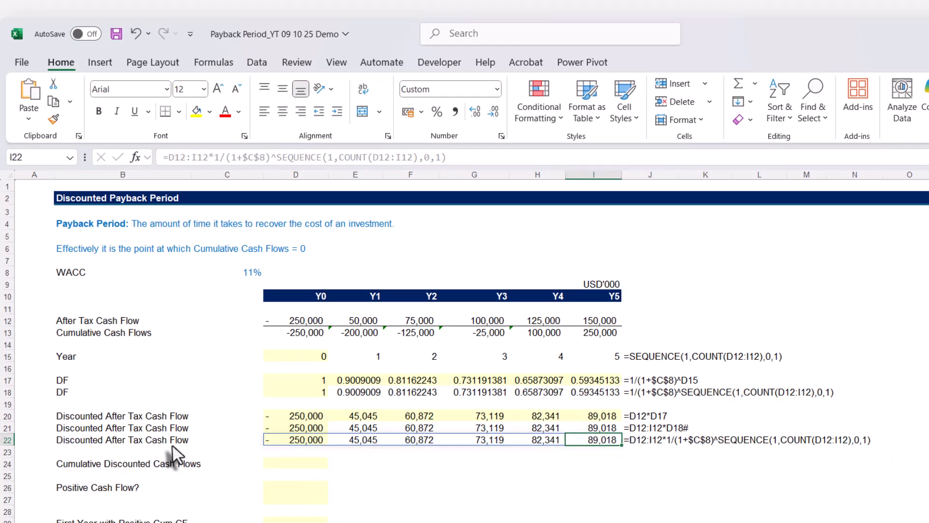
Enter =SCAN(0,D22#,SUM) in D24 to calculate the cumulative discounted cash flows
{"action": "left_click", "coordinate": [402, 464]}
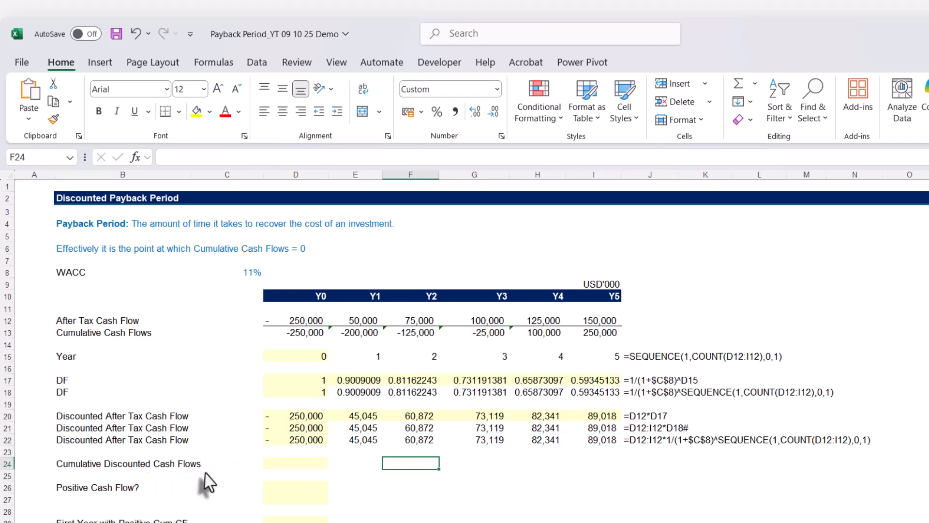
{"action": "left_click", "coordinate": [286, 464]}
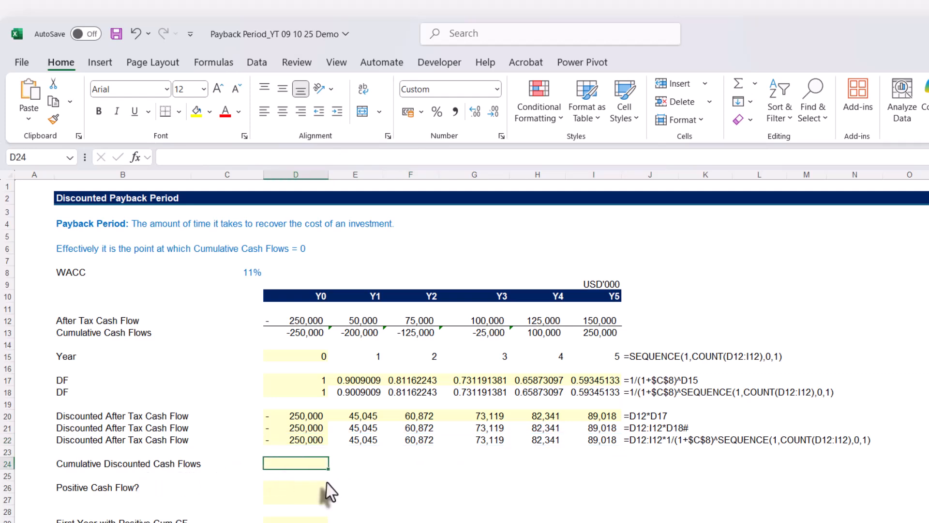
{"action": "type", "text": "=scan"}
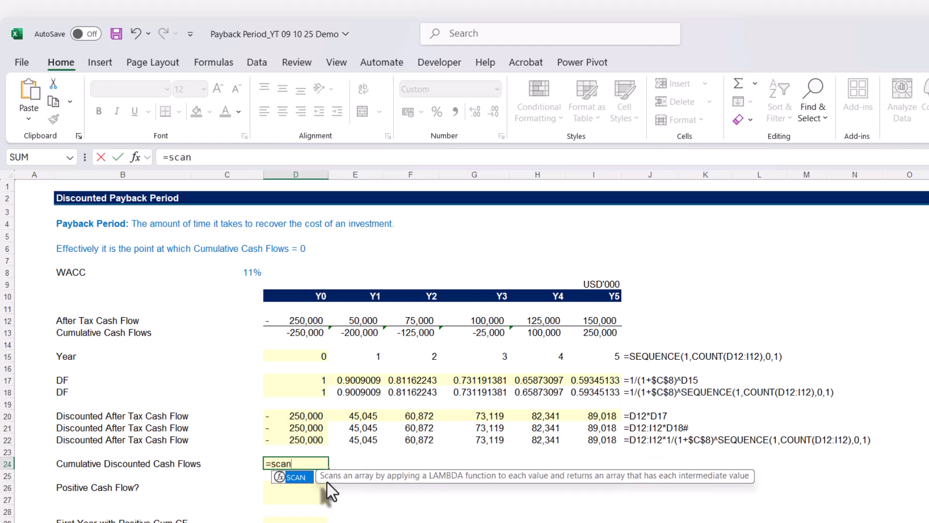
{"action": "key", "text": "Tab"}
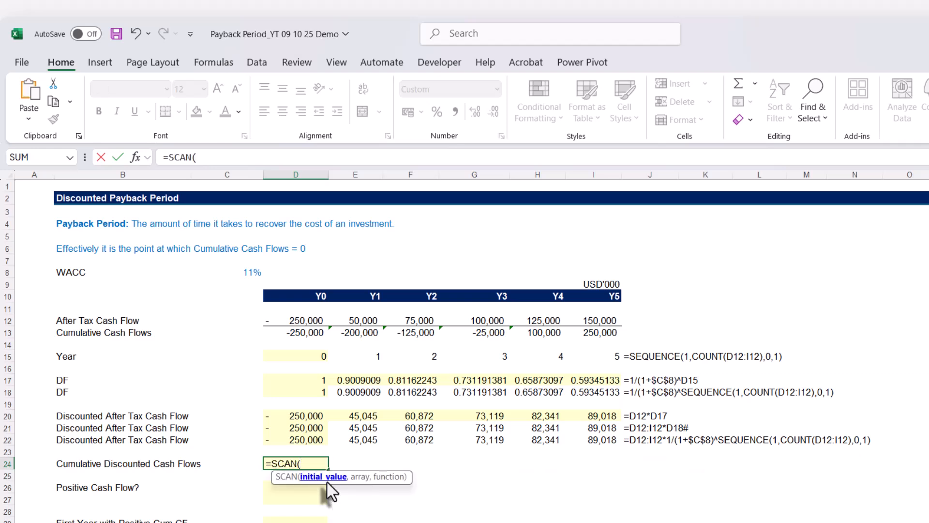
{"action": "type", "text": "0,"}
{"action": "left_click", "coordinate": [305, 442]}
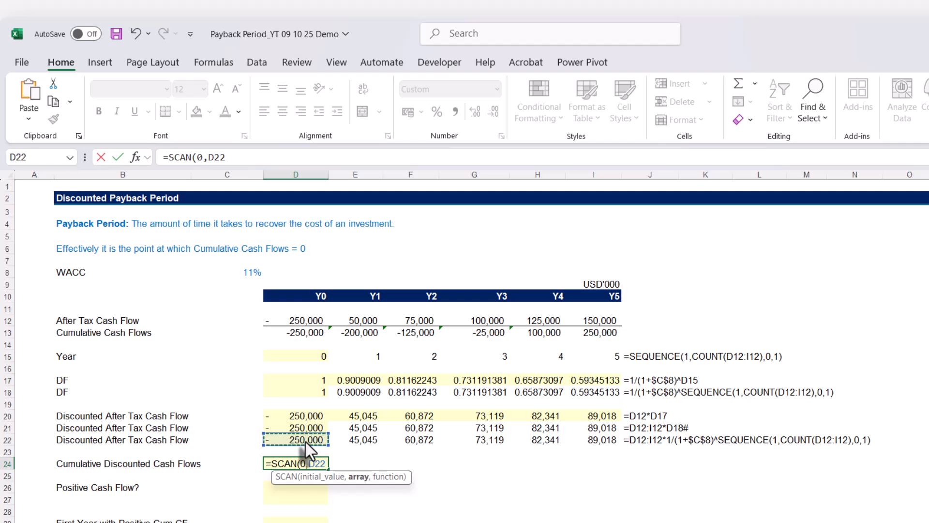
{"action": "type", "text": "#"}
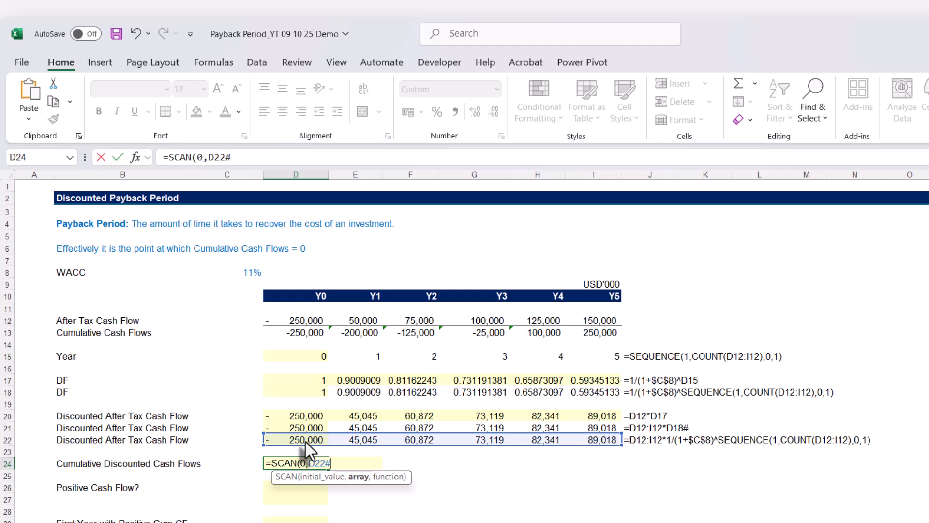
{"action": "type", "text": ",SUM"}
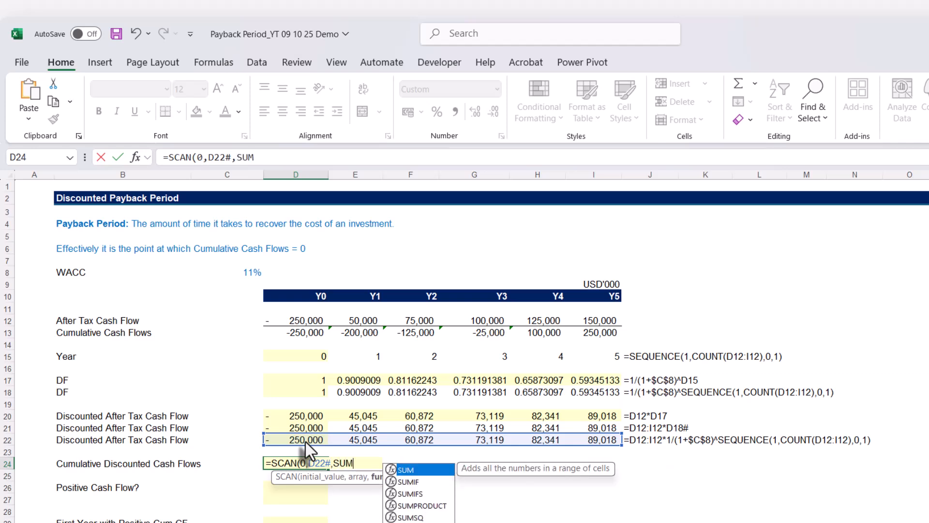
{"action": "type", "text": ")"}
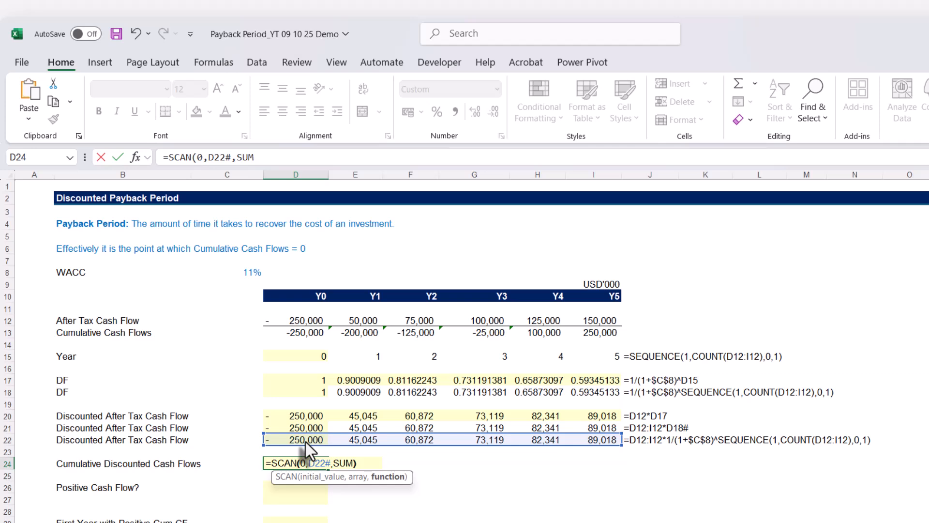
{"action": "key", "text": "Return"}
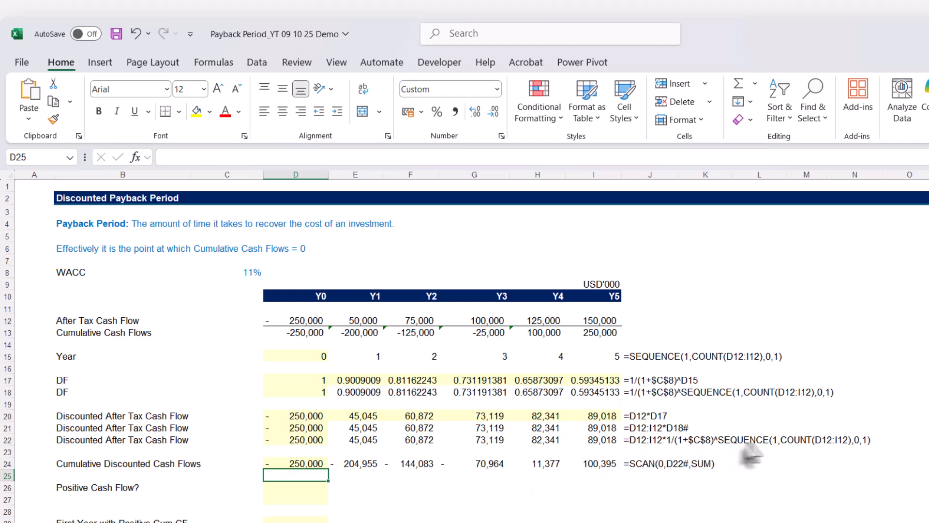
Replace D22# in D24's SCAN formula with the expression D12:I12*1/(1+$C$8)^SEQUENCE(1,COUNT(D12:I12),0,1) copied from D22
{"action": "left_click", "coordinate": [305, 441]}
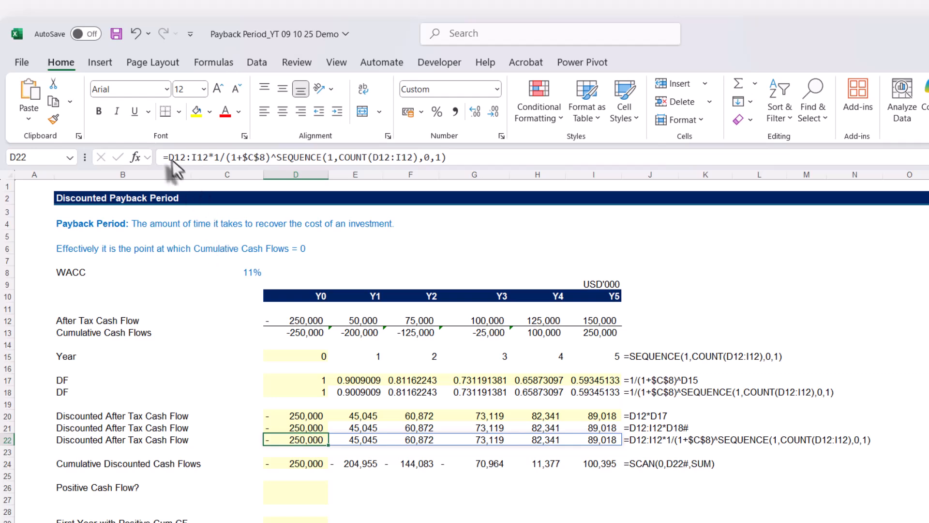
{"action": "left_click_drag", "start_coordinate": [168, 157], "coordinate": [499, 167]}
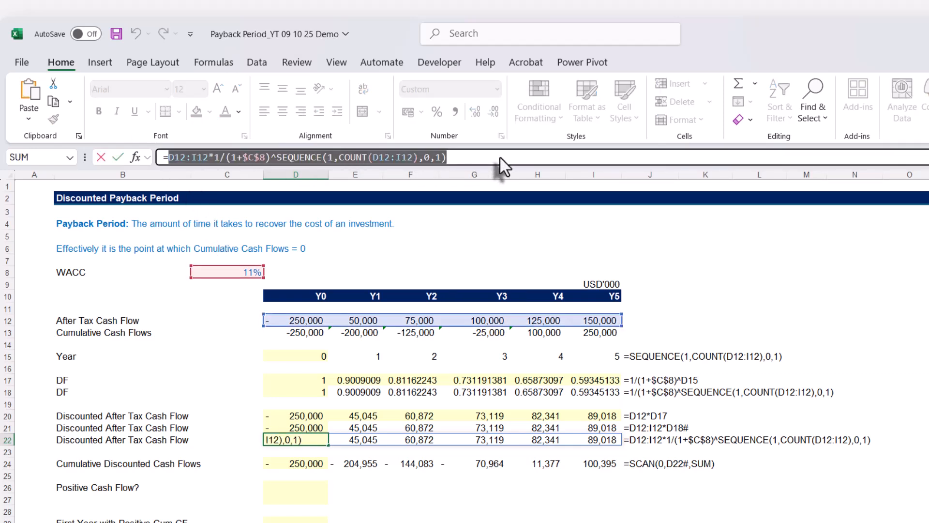
{"action": "key", "text": "Escape"}
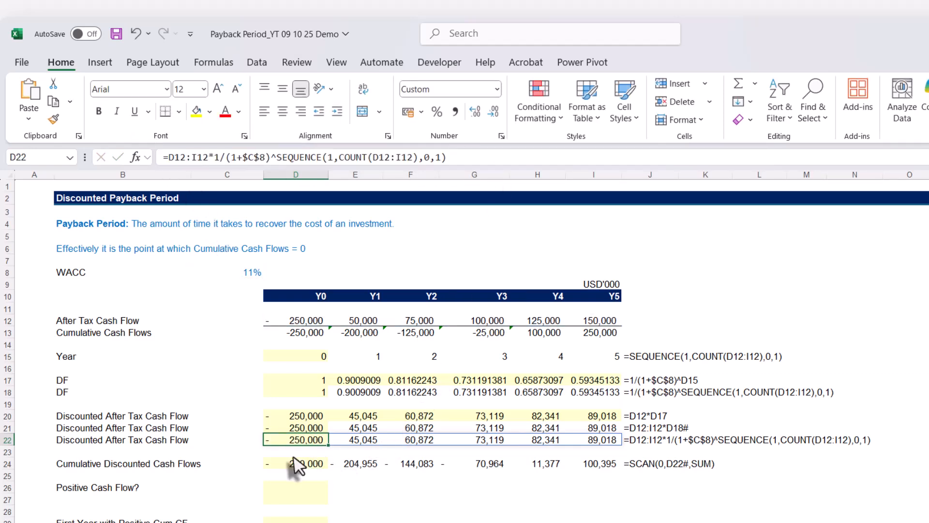
{"action": "left_click", "coordinate": [296, 464]}
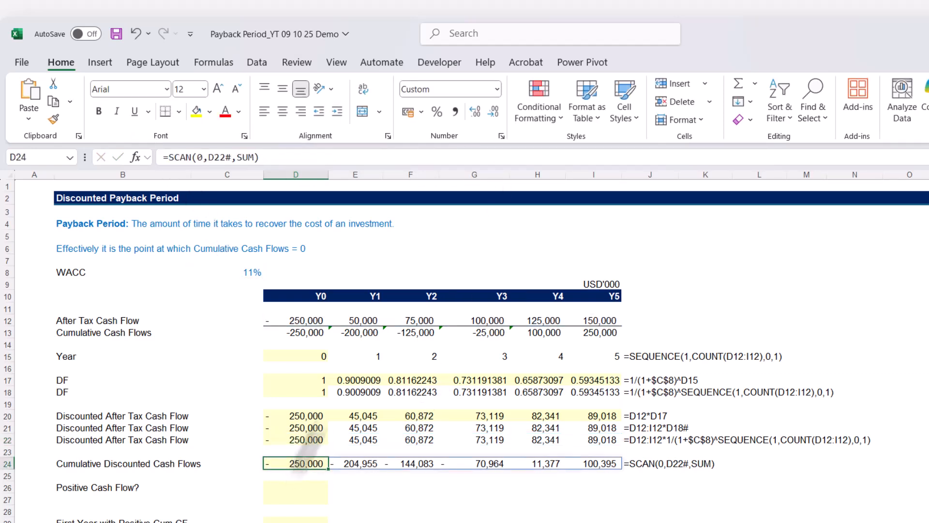
{"action": "left_click", "coordinate": [217, 160]}
{"action": "double_click", "coordinate": [218, 158]}
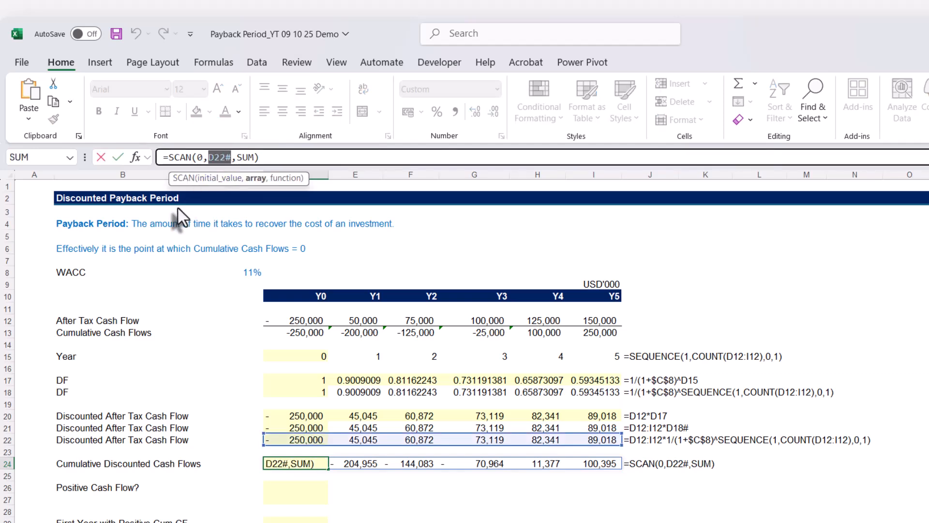
{"action": "key", "text": "ctrl+v"}
{"action": "key", "text": "Return"}
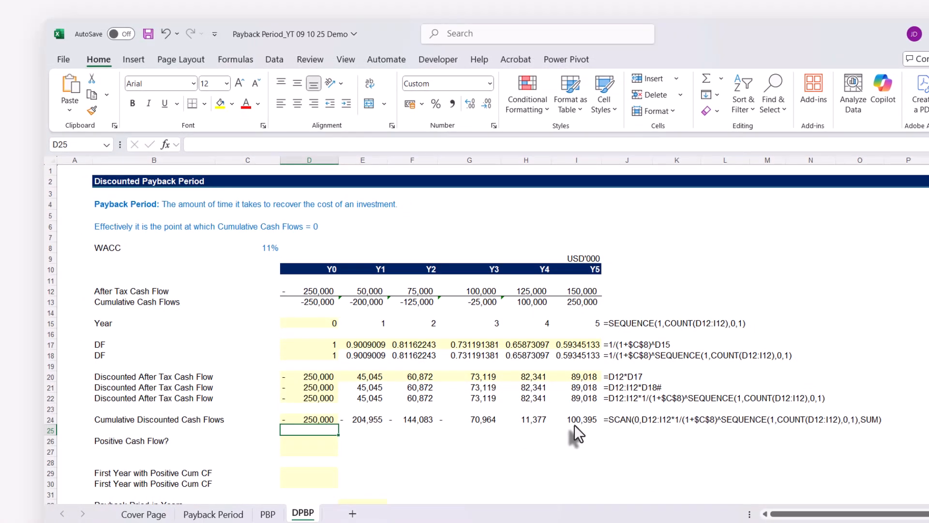
Enter the positive cash flow test =D24#>0 in D26 and compare the Y4 result in H26 with H24
{"action": "scroll", "coordinate": [525, 440], "scroll_direction": "down", "scroll_amount": 2}
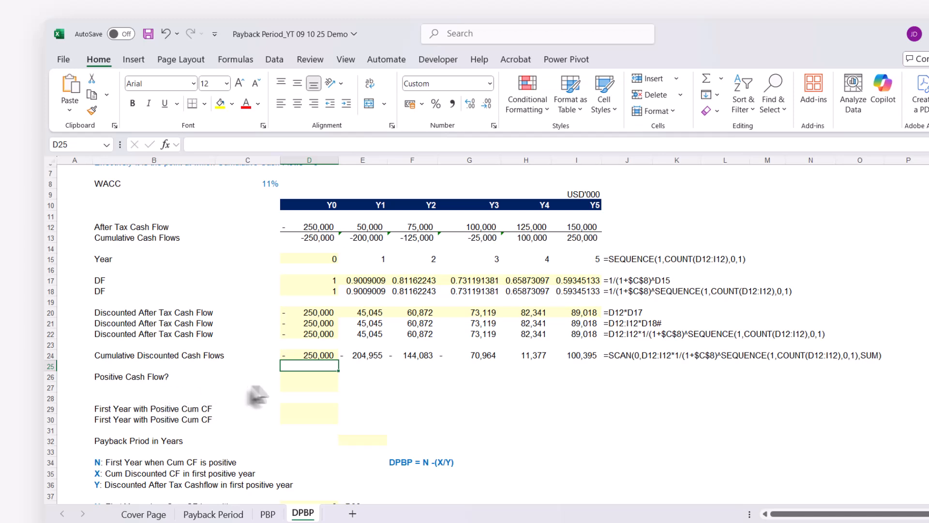
{"action": "left_click", "coordinate": [293, 379]}
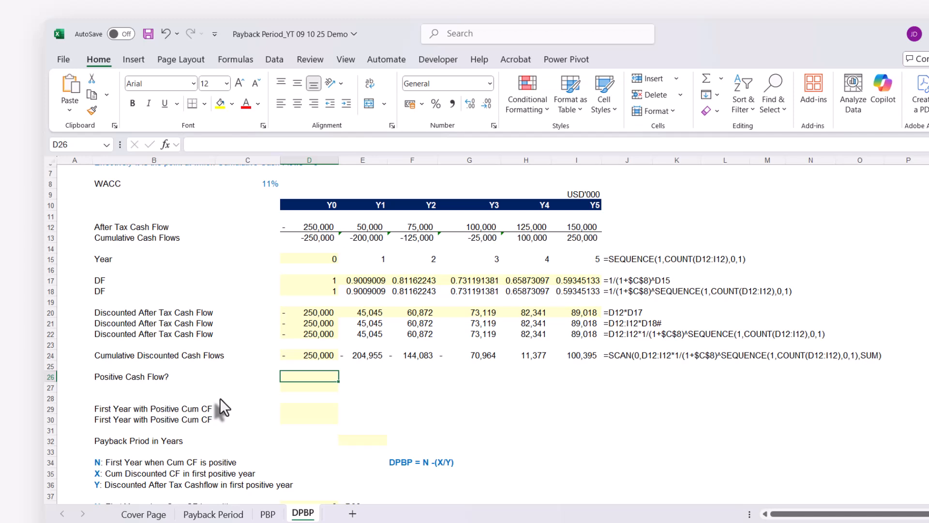
{"action": "type", "text": "="}
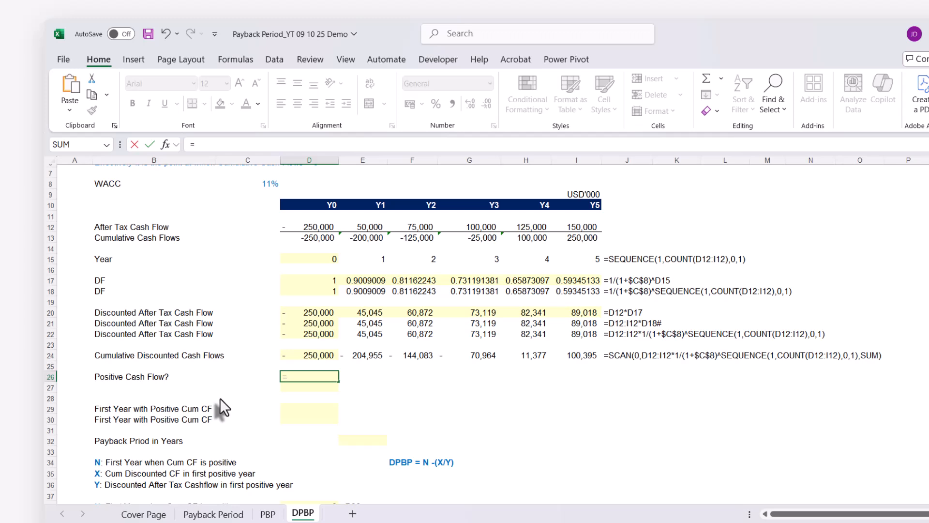
{"action": "left_click", "coordinate": [298, 356]}
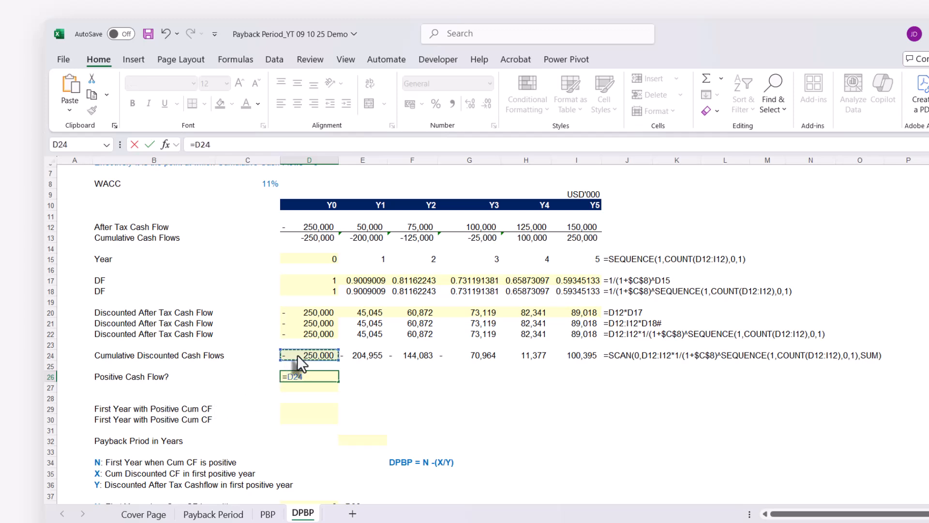
{"action": "type", "text": "#>0"}
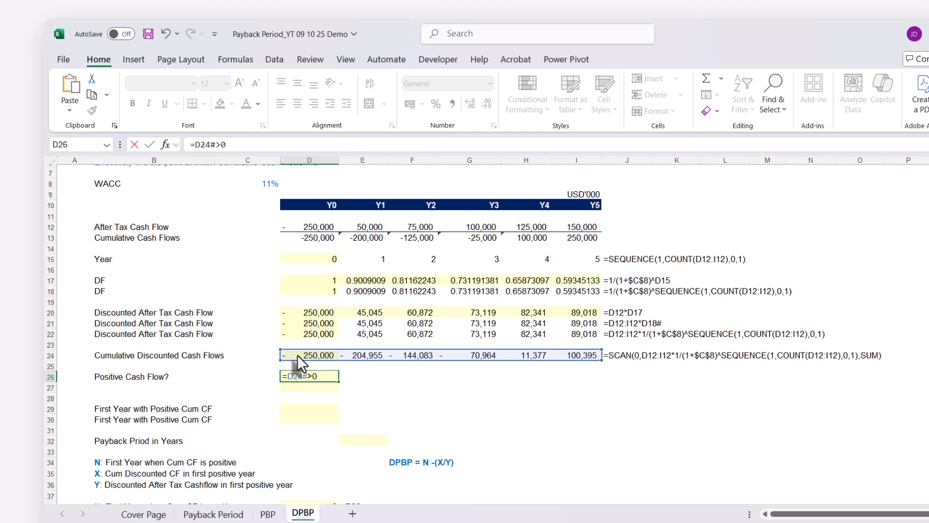
{"action": "key", "text": "Return"}
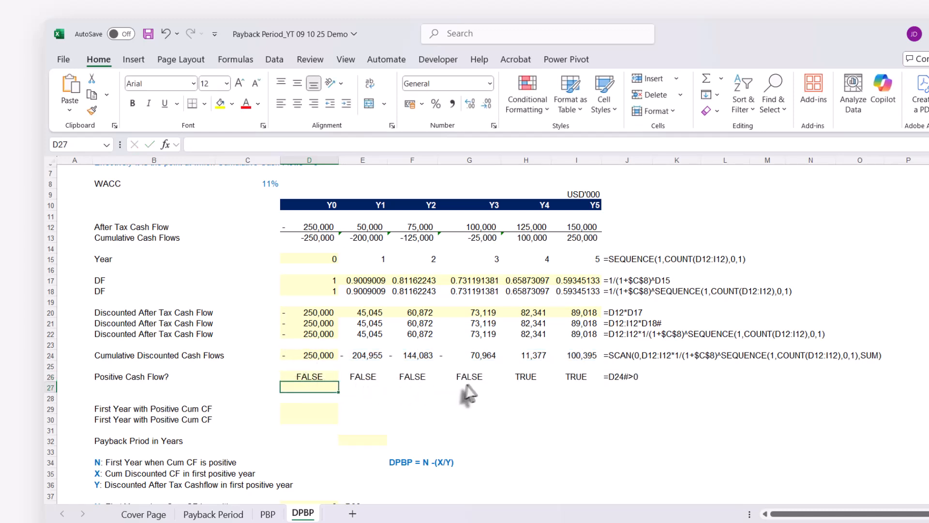
{"action": "left_click", "coordinate": [522, 376]}
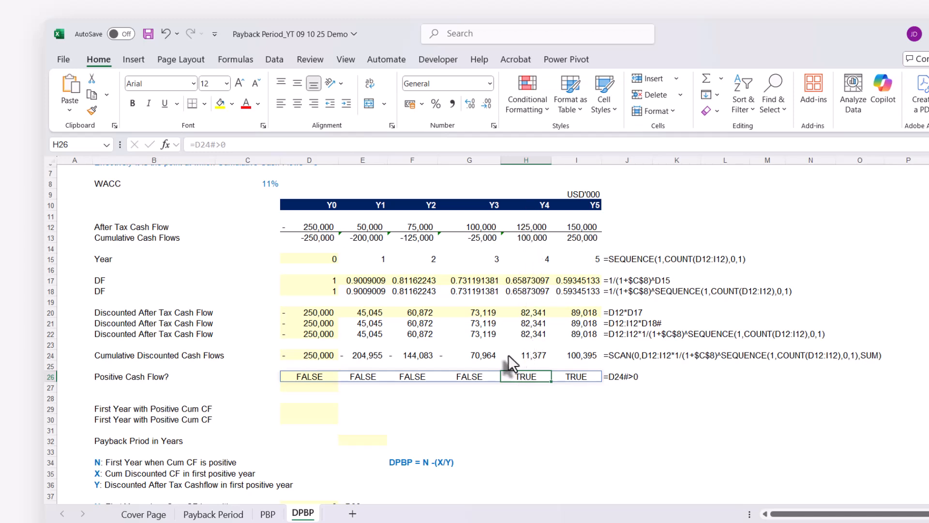
{"action": "left_click", "coordinate": [529, 357]}
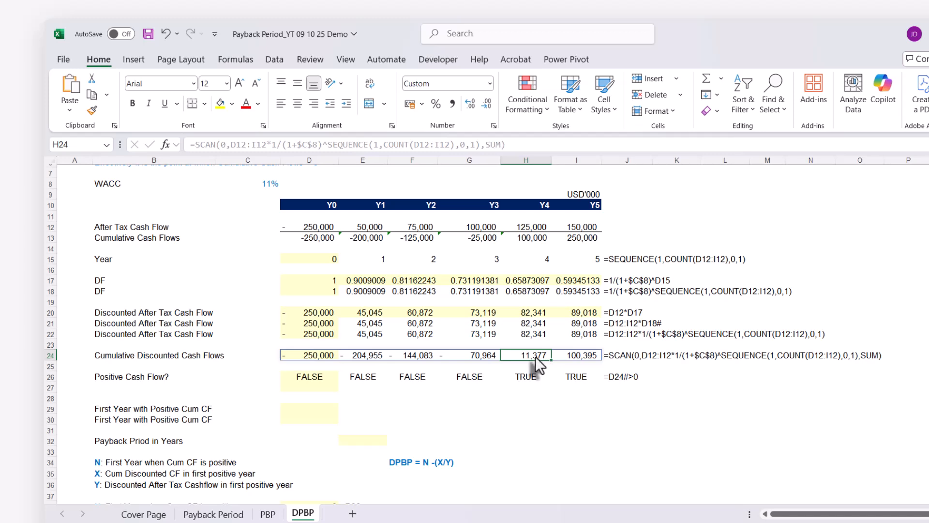
{"action": "left_click", "coordinate": [527, 379]}
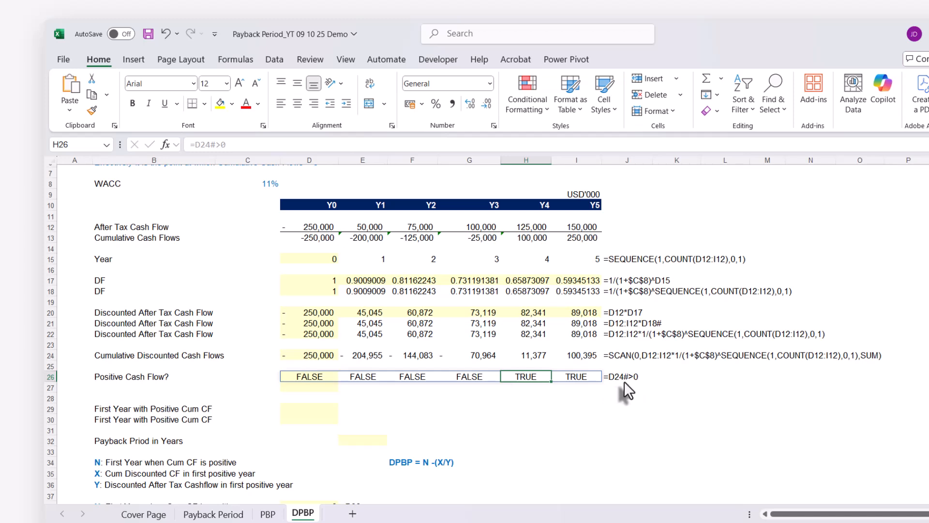
Replace D24# in D26's formula with SCAN(0,D12:I12*1/(1+$C$8)^SEQUENCE(1,COUNT(D12:I12),0,1),SUM) copied from D24, keeping the >0 test
{"action": "left_click", "coordinate": [318, 354]}
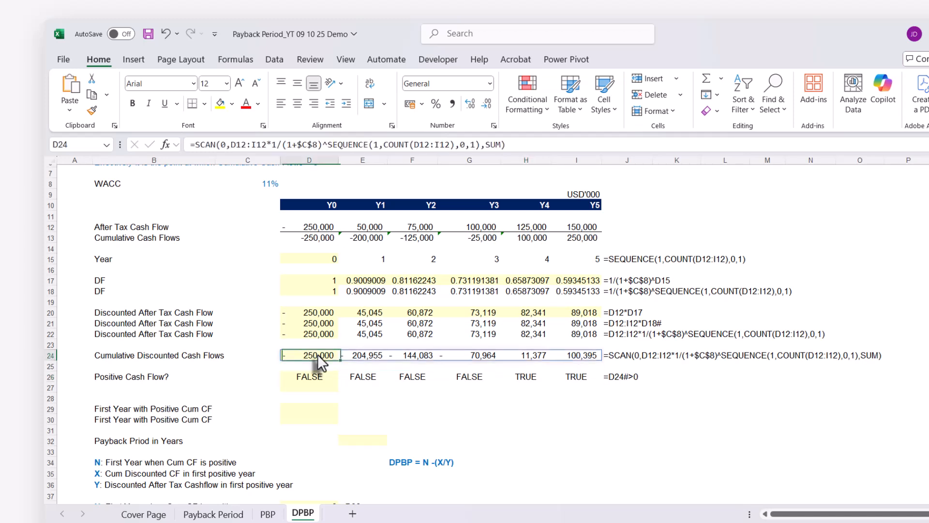
{"action": "left_click", "coordinate": [198, 145]}
{"action": "left_click_drag", "start_coordinate": [197, 145], "coordinate": [587, 154]}
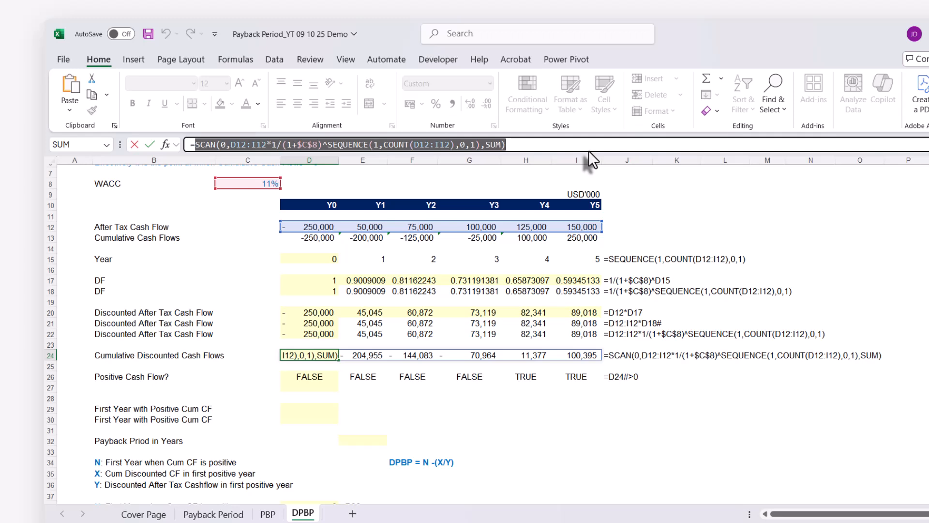
{"action": "type", "text": "`"}
{"action": "key", "text": "Escape"}
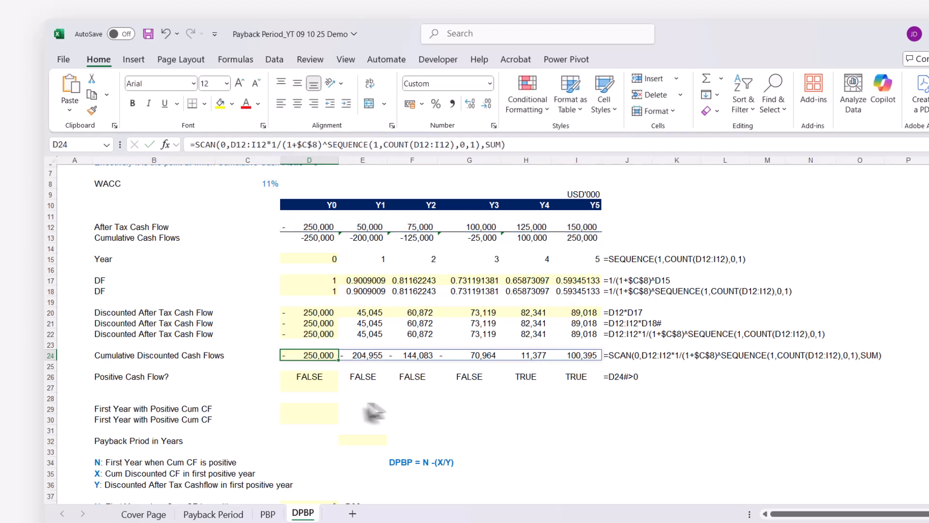
{"action": "left_click", "coordinate": [310, 377]}
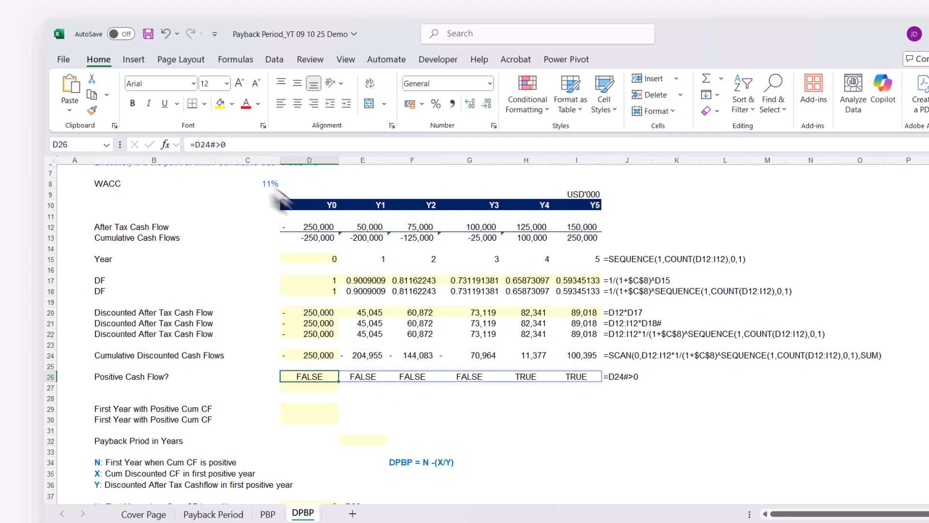
{"action": "left_click_drag", "start_coordinate": [194, 144], "coordinate": [217, 144]}
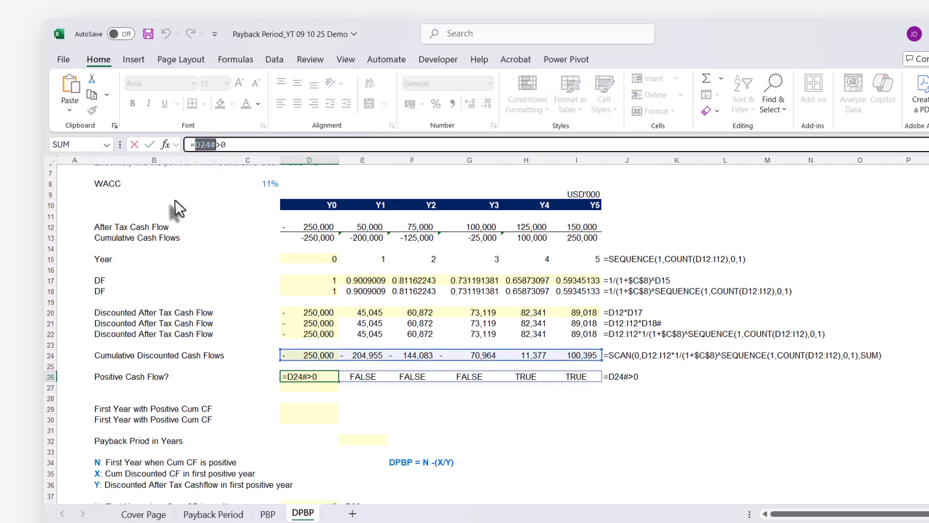
{"action": "key", "text": "ctrl+v"}
{"action": "key", "text": "Return"}
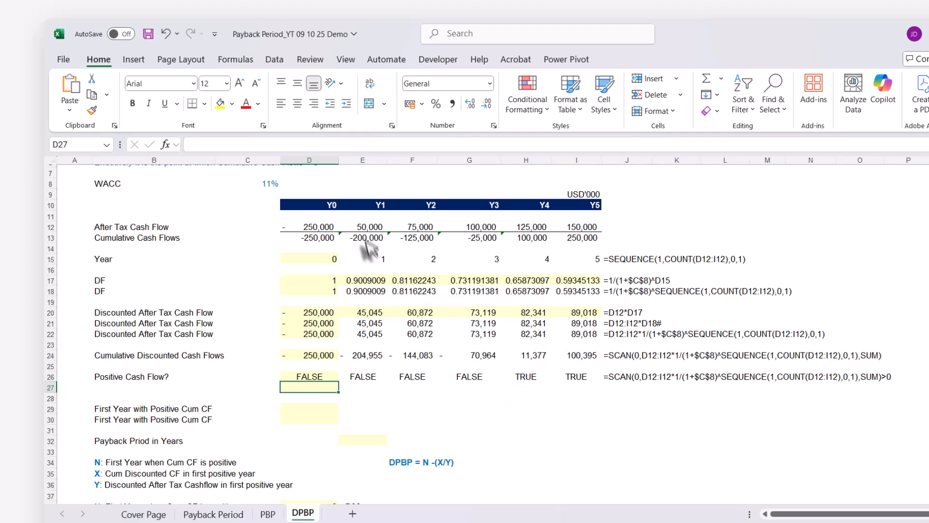
Select the after-tax cash flows in D12:I12 to review the range that the nested formulas reference
{"action": "scroll", "coordinate": [368, 247], "scroll_direction": "up", "scroll_amount": 1}
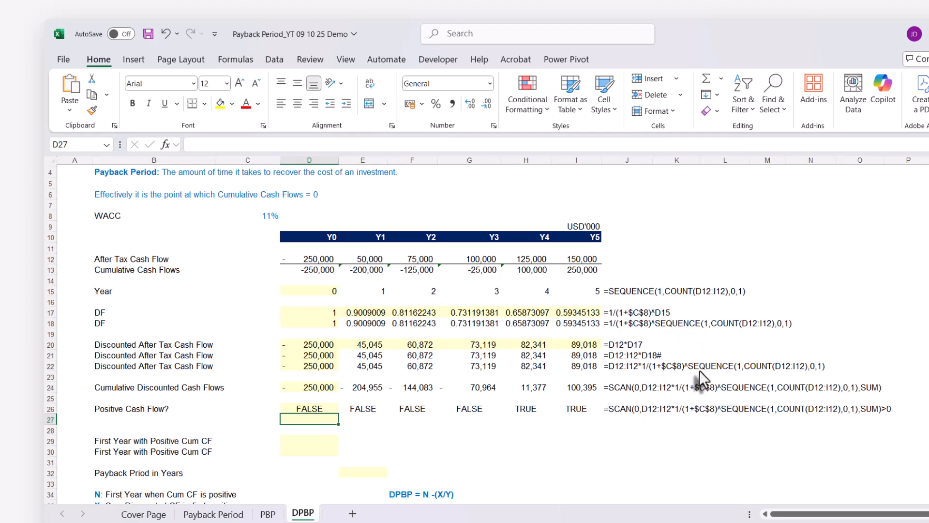
{"action": "left_click_drag", "start_coordinate": [320, 259], "coordinate": [555, 252]}
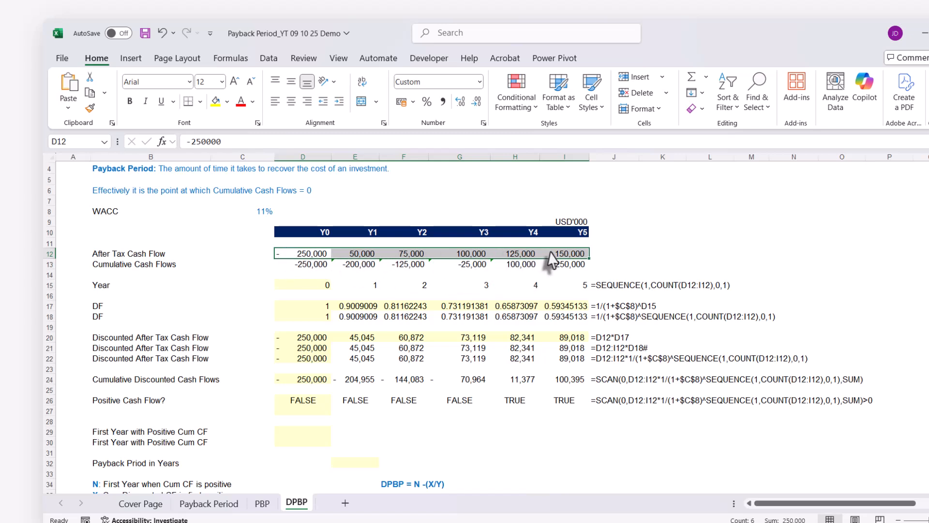
Enter =MATCH(TRUE,D26#,0) in D29 to find the first year with positive cumulative cash flow
{"action": "left_click", "coordinate": [267, 213]}
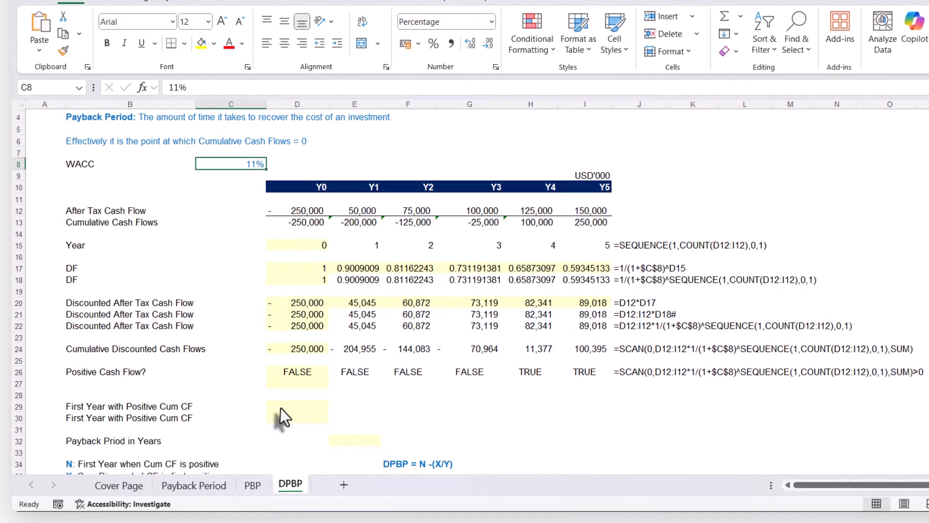
{"action": "left_click", "coordinate": [281, 407]}
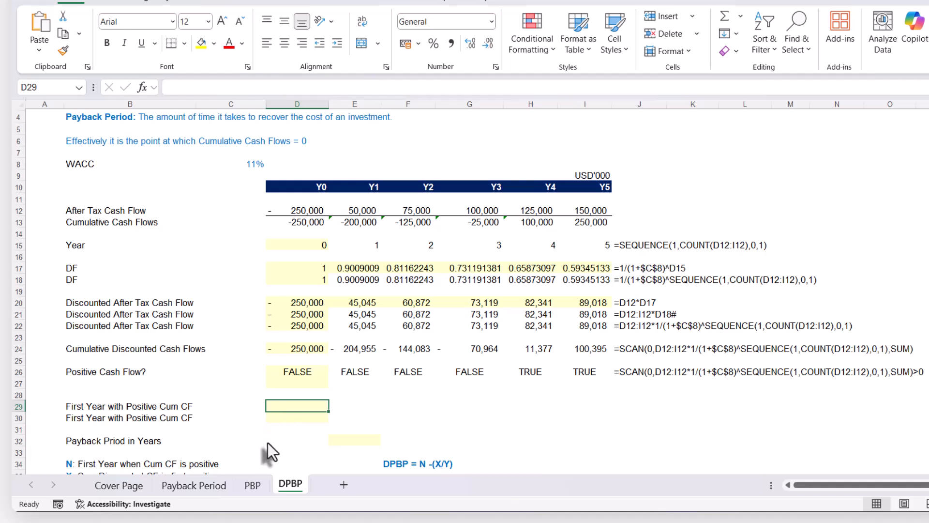
{"action": "type", "text": "=match"}
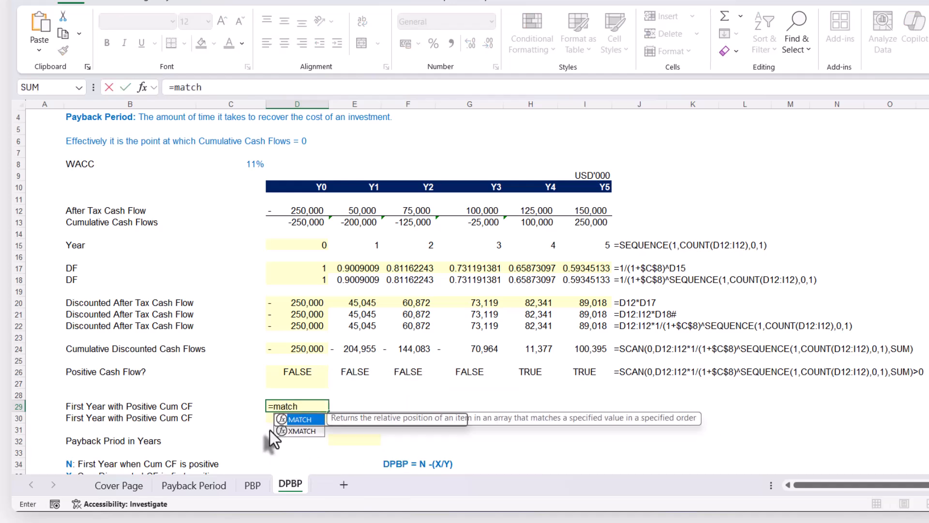
{"action": "key", "text": "Tab"}
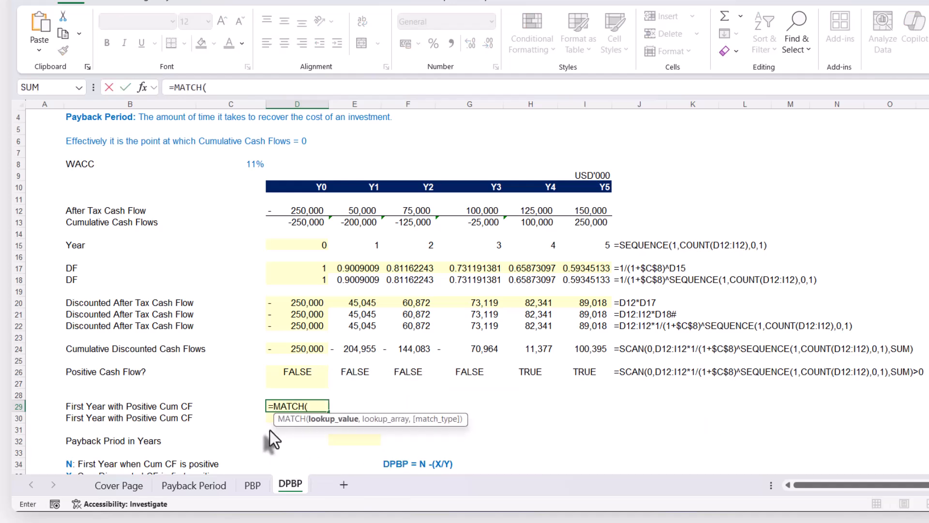
{"action": "type", "text": "TRUE"}
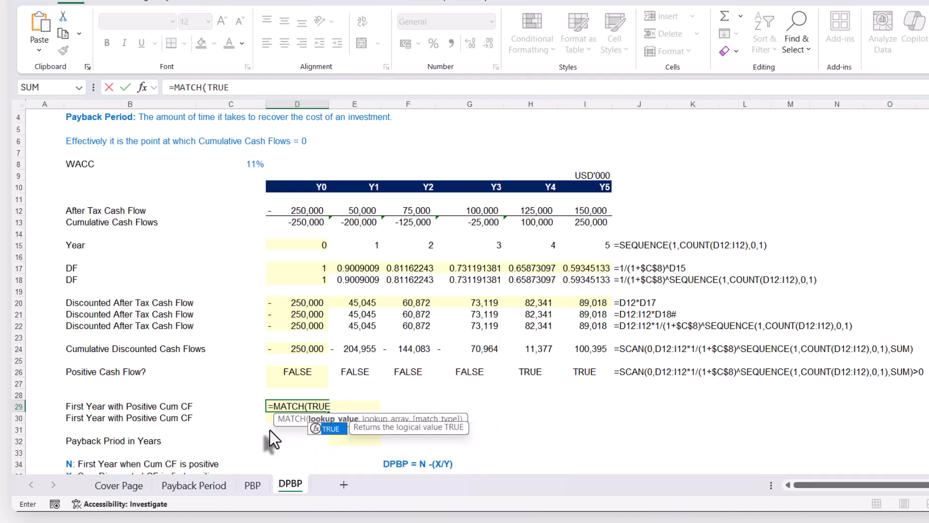
{"action": "type", "text": ","}
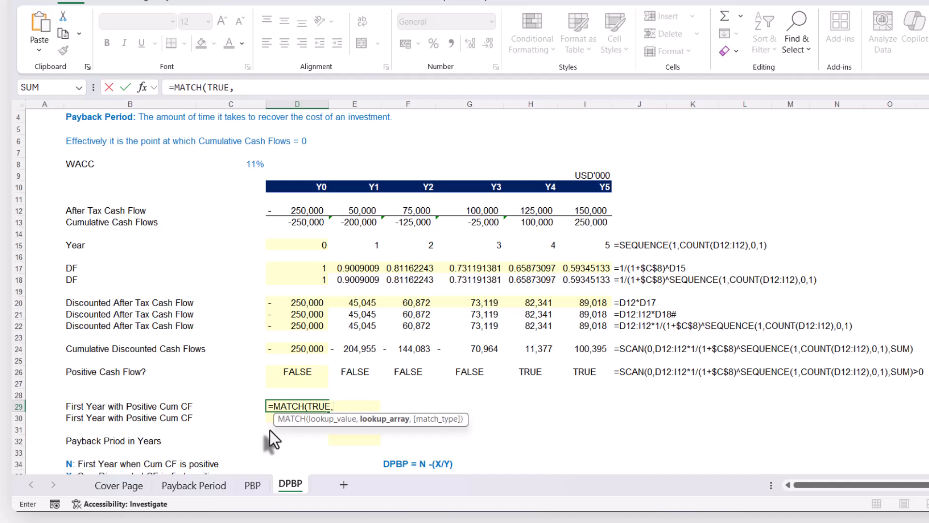
{"action": "left_click", "coordinate": [303, 371]}
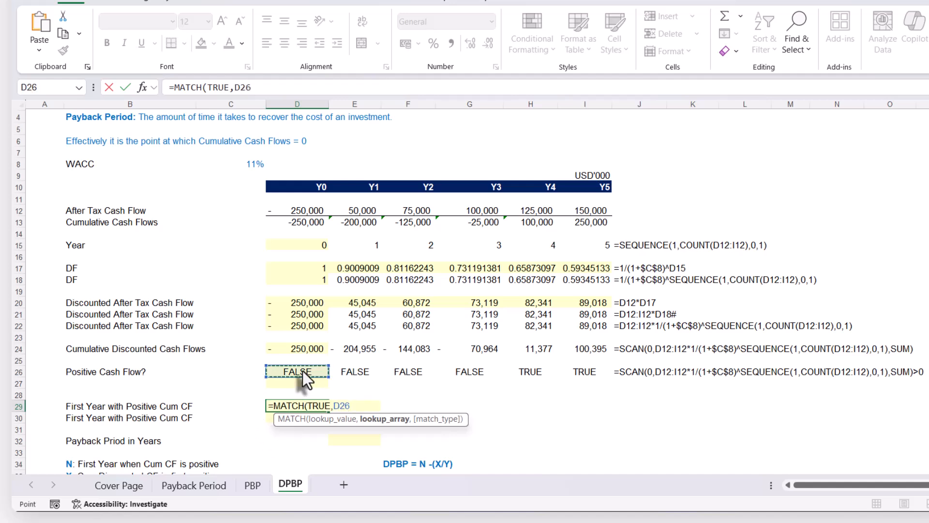
{"action": "type", "text": "#,"}
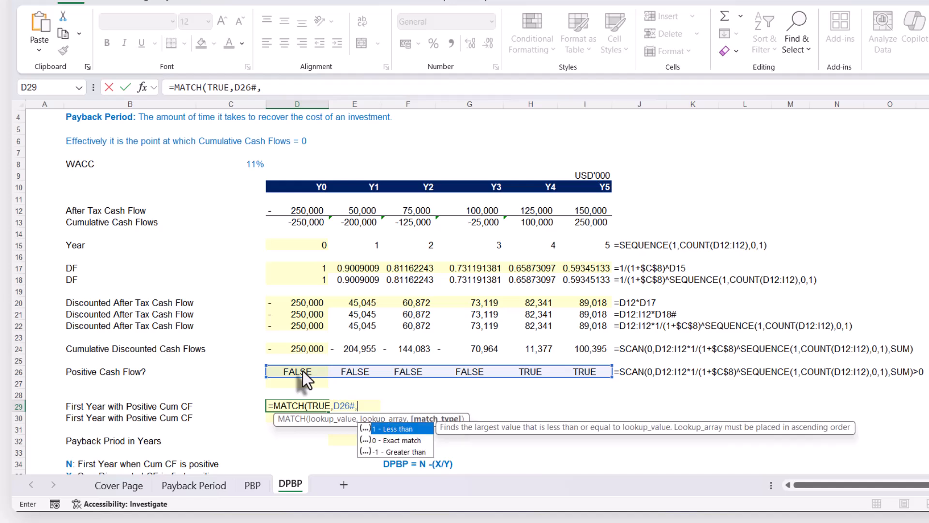
{"action": "key", "text": "Down"}
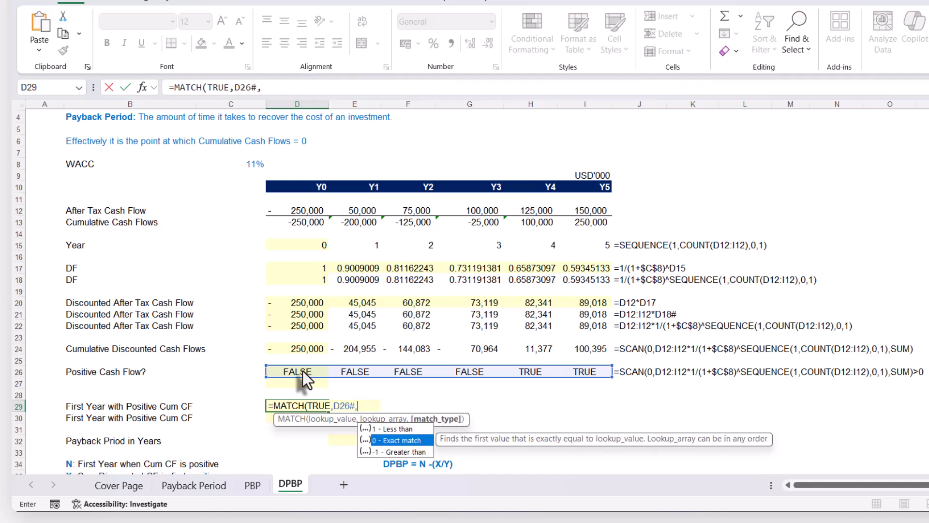
{"action": "key", "text": "Tab"}
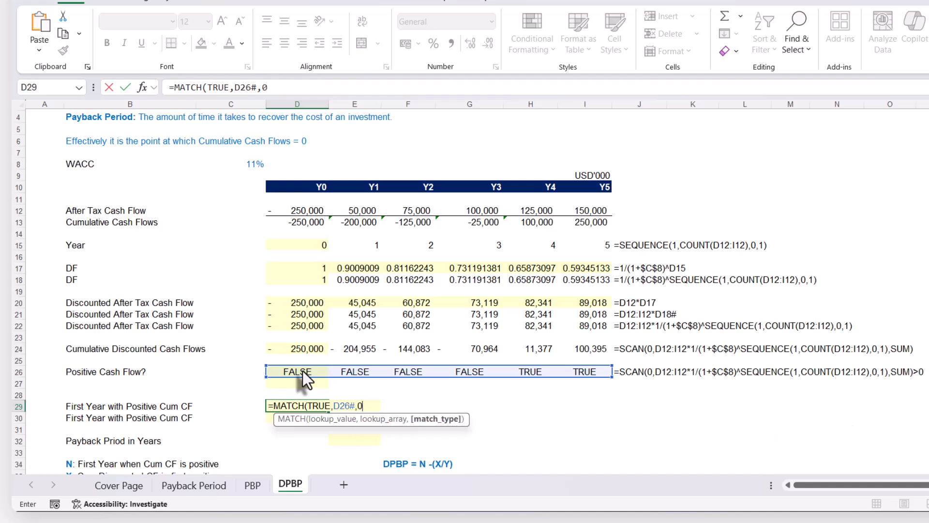
{"action": "type", "text": ")"}
{"action": "key", "text": "Return"}
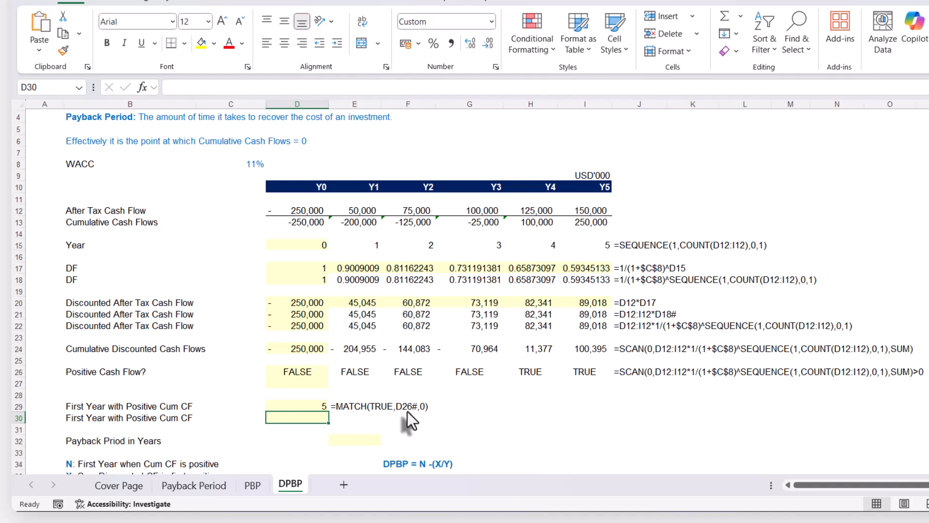
Replace D26# in D29's MATCH formula with SCAN(0,D12:I12*1/(1+$C$8)^SEQUENCE(1,COUNT(D12:I12),0,1),SUM)>0 copied from D26
{"action": "left_click", "coordinate": [289, 372]}
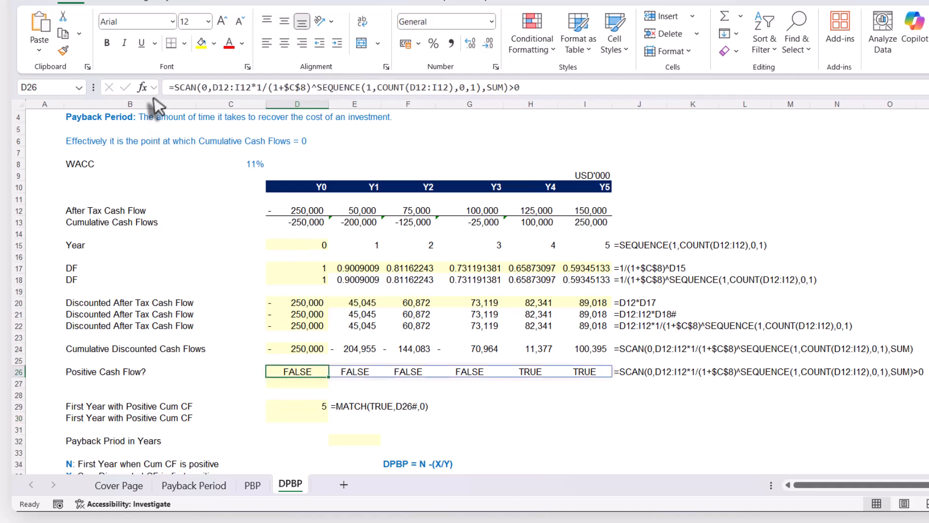
{"action": "left_click_drag", "start_coordinate": [174, 87], "coordinate": [557, 95]}
{"action": "key", "text": "ctrl+c"}
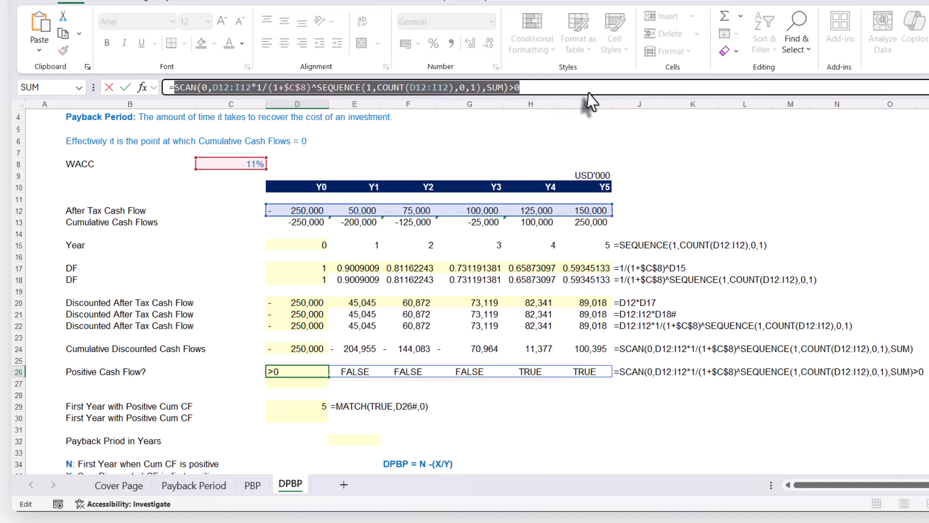
{"action": "key", "text": "Escape"}
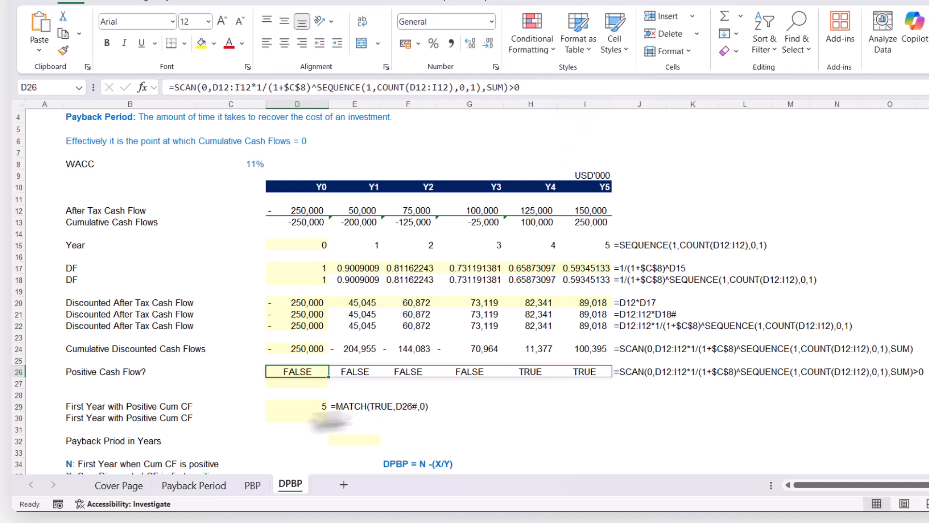
{"action": "left_click", "coordinate": [292, 408]}
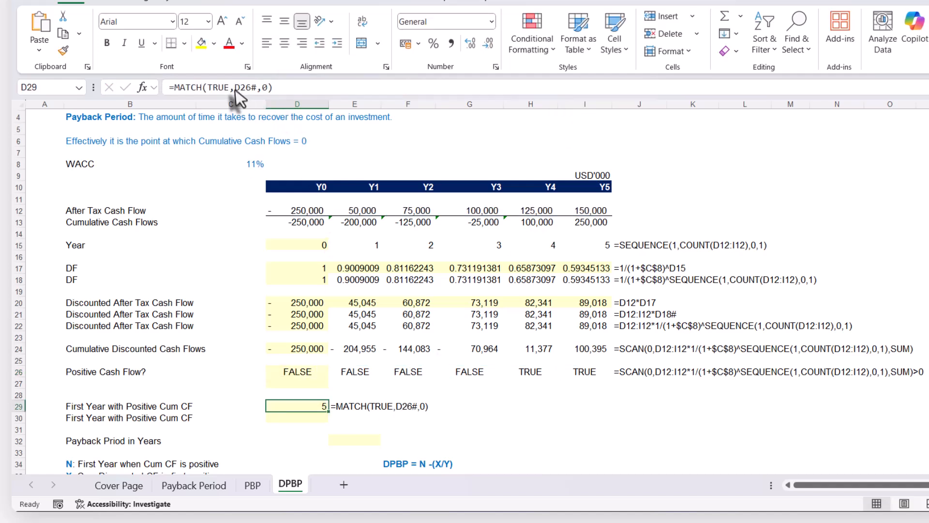
{"action": "key", "text": "F2"}
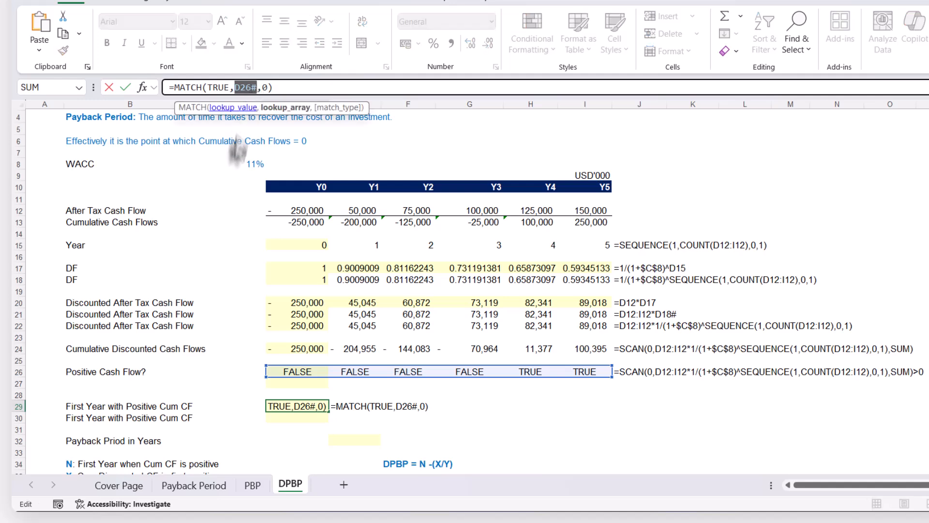
{"action": "key", "text": "ctrl+v"}
{"action": "key", "text": "Return"}
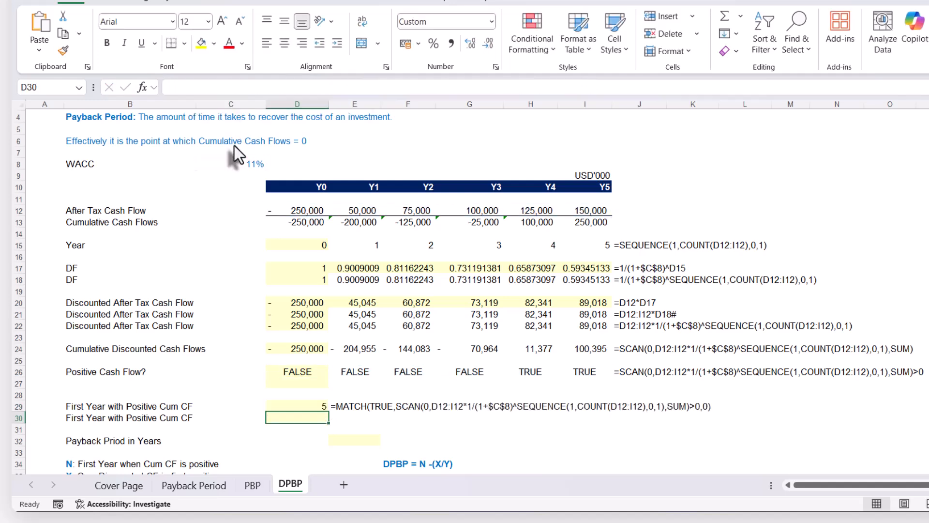
Append -1 to the nested MATCH formula in D29 so that the year count starts from Y0
{"action": "scroll", "coordinate": [349, 418], "scroll_direction": "down", "scroll_amount": 1}
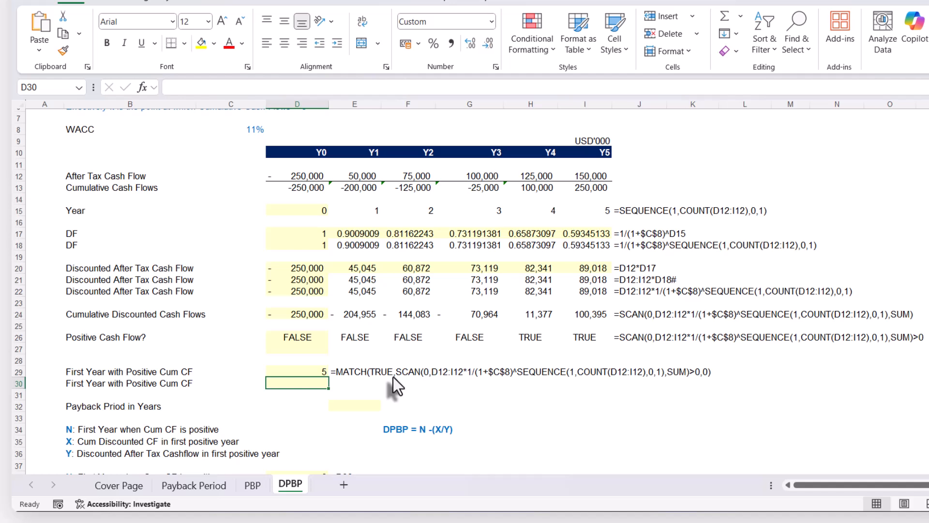
{"action": "left_click", "coordinate": [314, 372]}
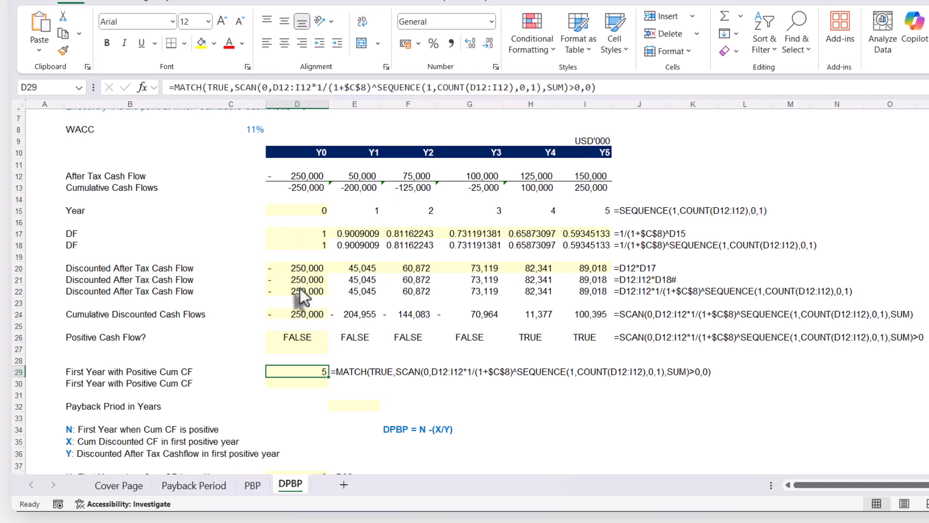
{"action": "left_click", "coordinate": [599, 86]}
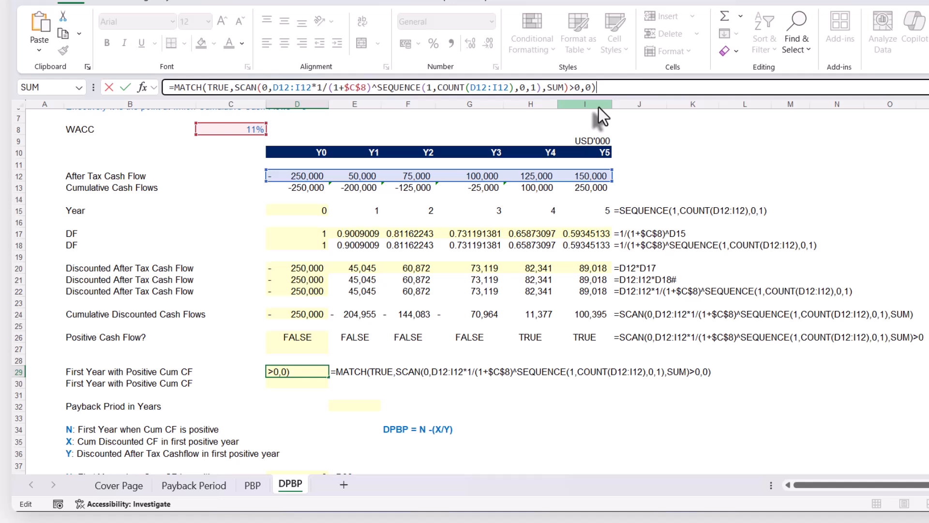
{"action": "type", "text": "-1"}
{"action": "key", "text": "Return"}
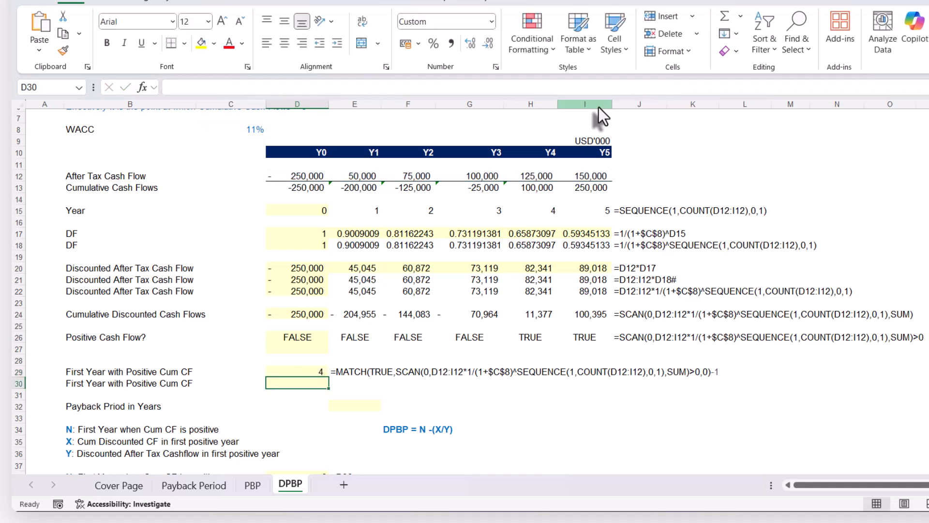
{"action": "left_click", "coordinate": [298, 370]}
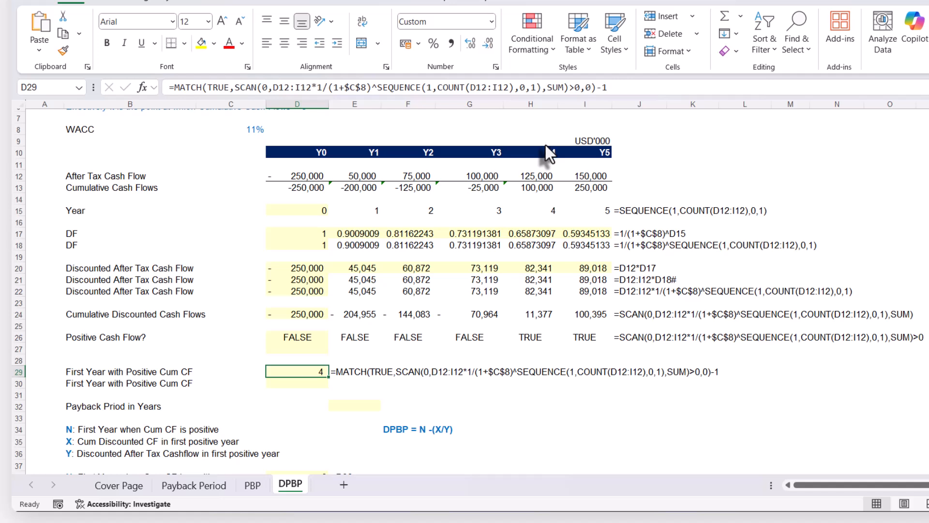
Calculate the discounted payback period in E32 with the formula =D29-H24/H22
{"action": "left_click", "coordinate": [539, 315]}
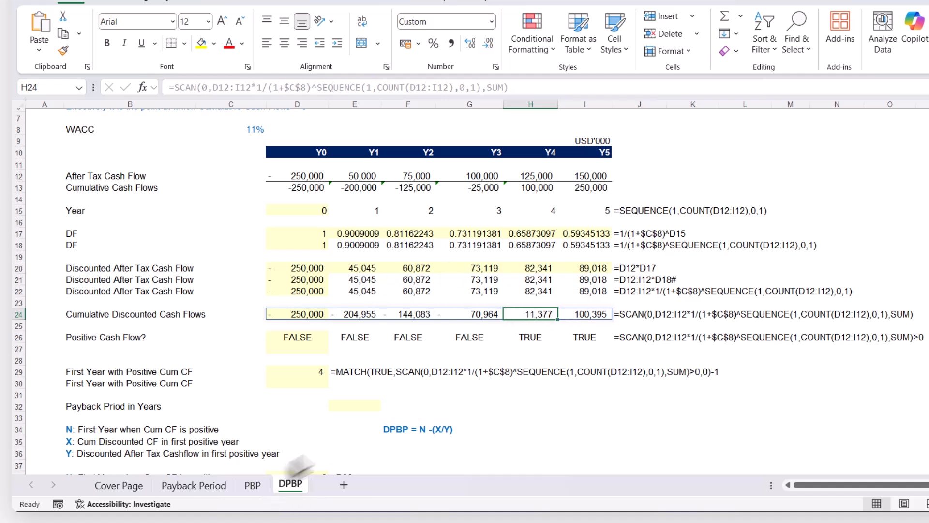
{"action": "left_click", "coordinate": [355, 402]}
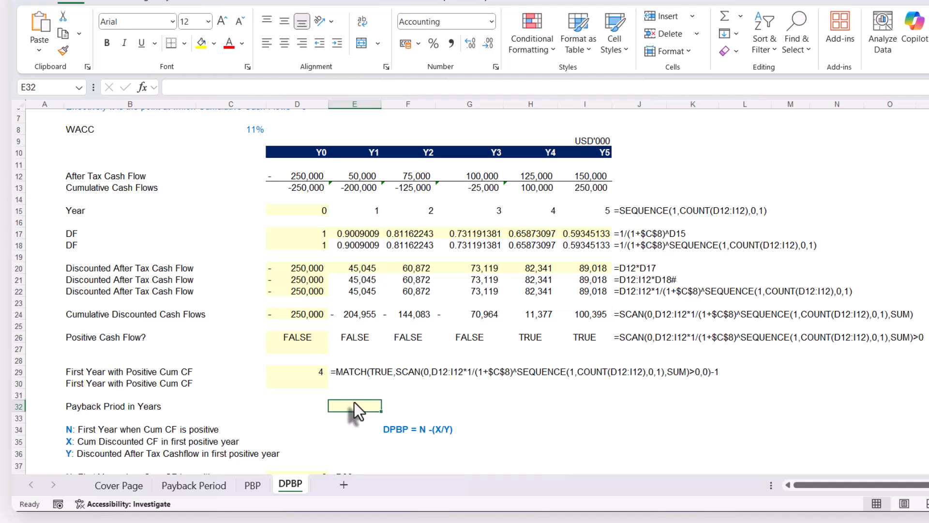
{"action": "type", "text": "="}
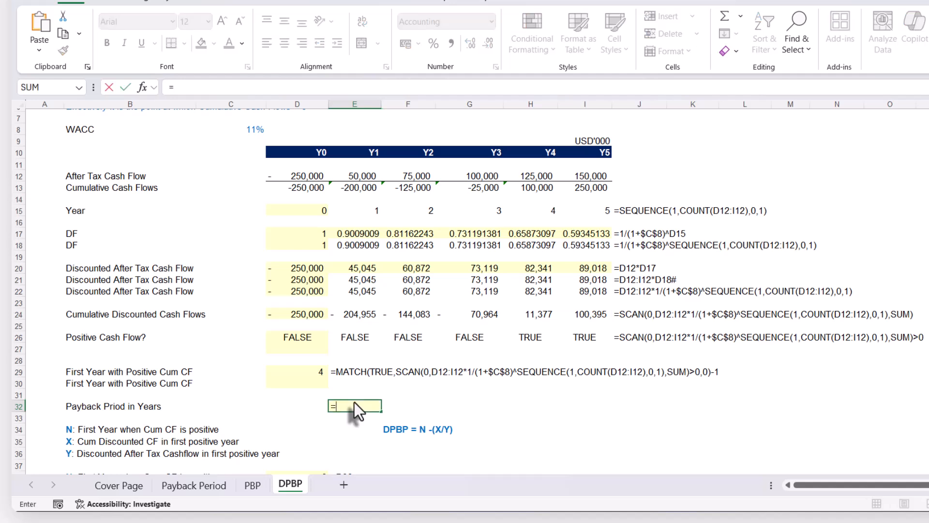
{"action": "left_click", "coordinate": [306, 372]}
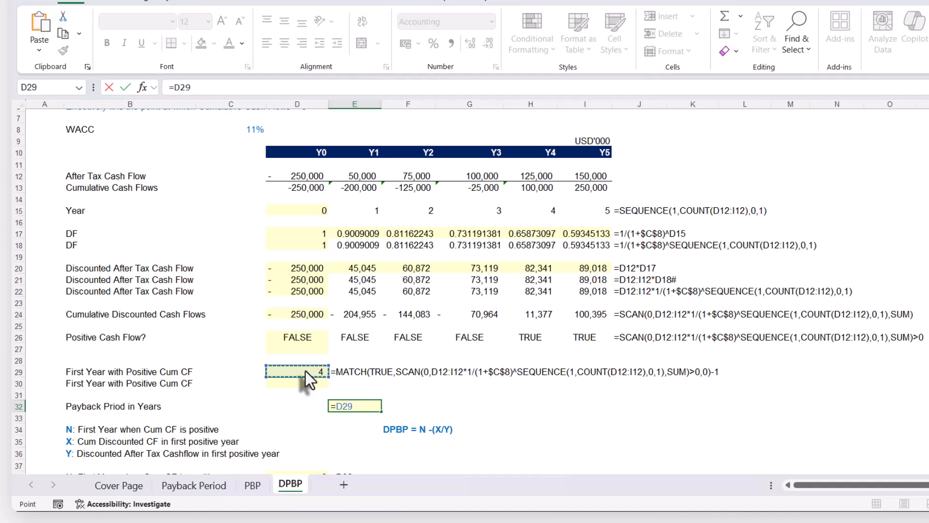
{"action": "type", "text": "-"}
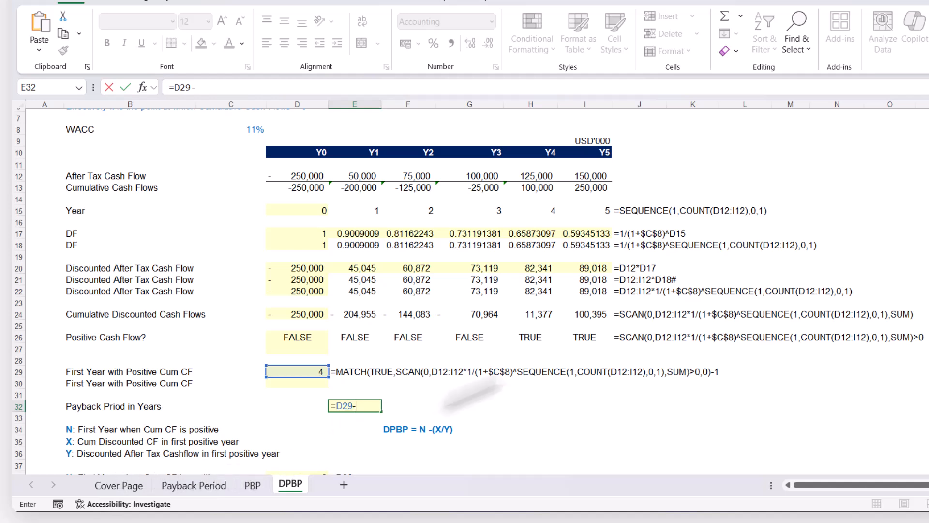
{"action": "left_click", "coordinate": [533, 316]}
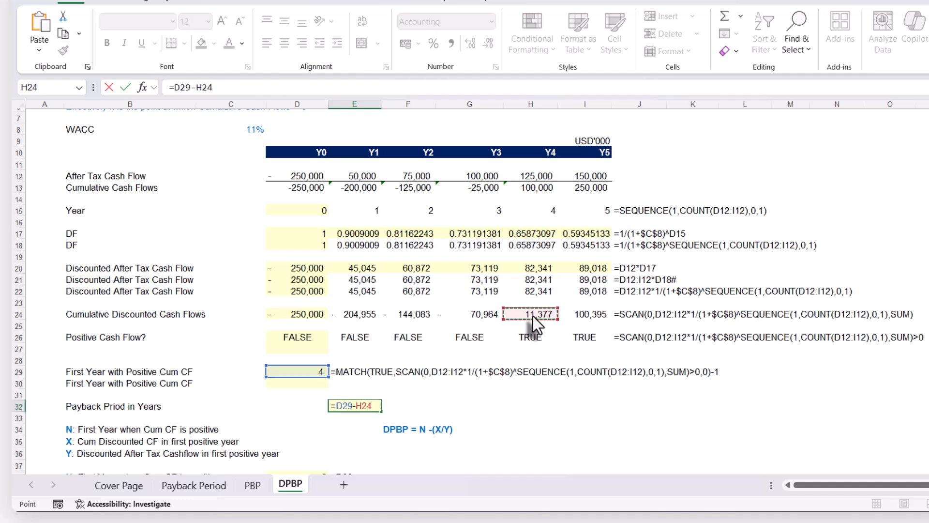
{"action": "type", "text": "/"}
{"action": "left_click", "coordinate": [532, 290]}
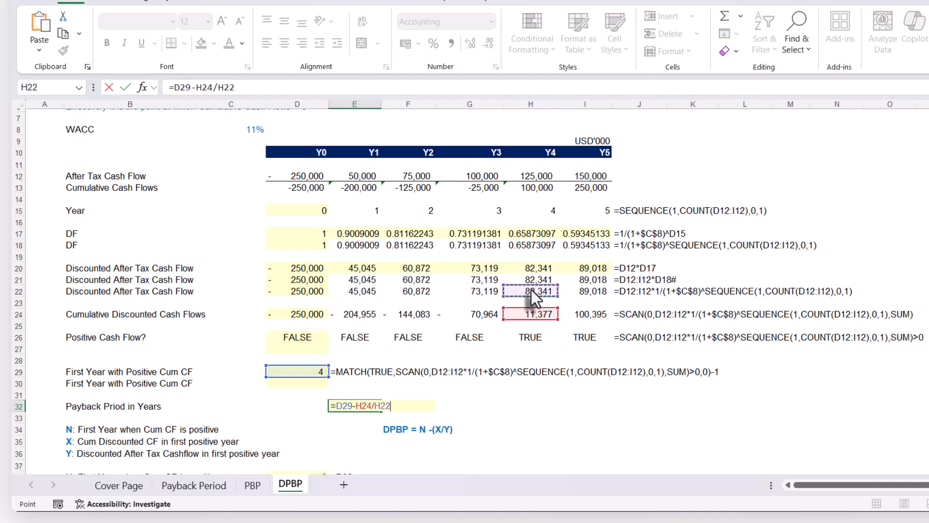
{"action": "key", "text": "Return"}
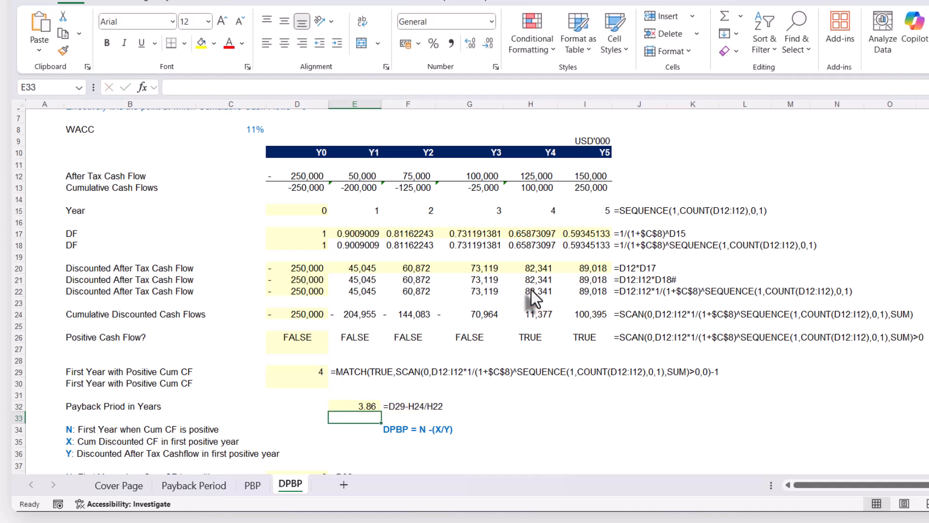
Compare the discounted payback period in E32 with the undiscounted payback result on the PBP sheet, returning to the DPBP sheet
{"action": "scroll", "coordinate": [501, 400], "scroll_direction": "down", "scroll_amount": 1}
{"action": "left_click", "coordinate": [361, 373]}
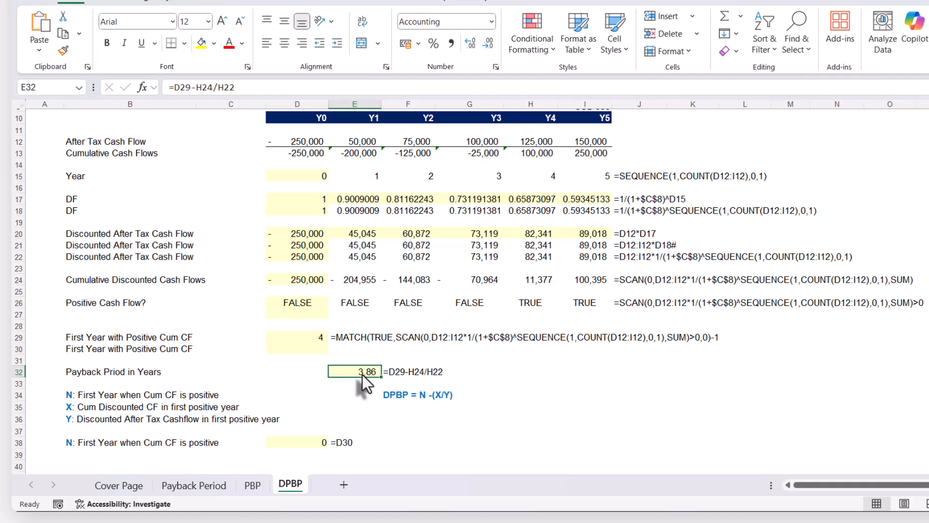
{"action": "left_click", "coordinate": [253, 485]}
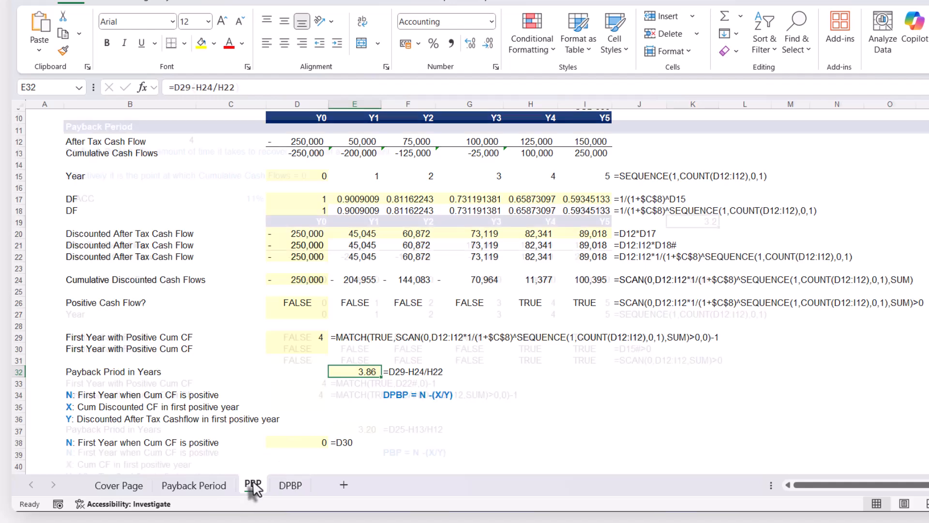
{"action": "key", "text": "ctrl+Page_Down"}
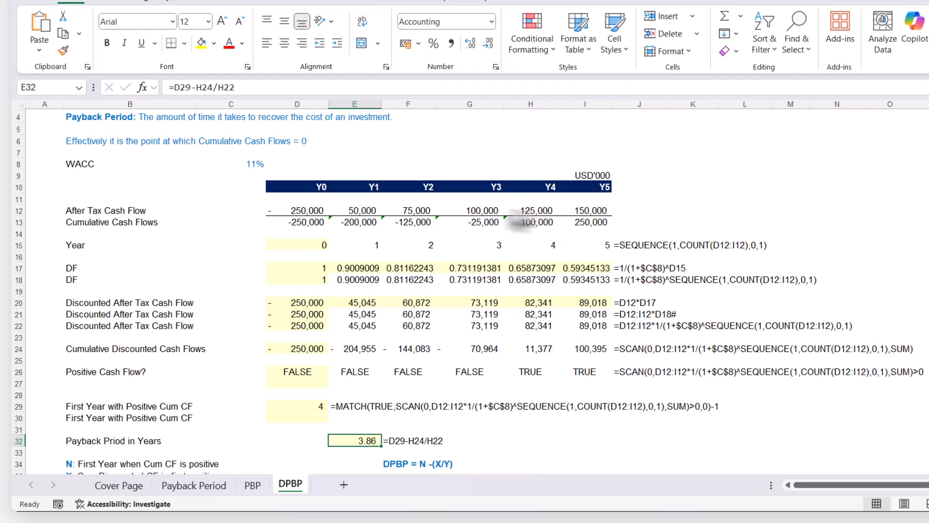
Link N, the first year when cumulative cash flow is positive, in D38 to the nested MATCH result with =D29
{"action": "scroll", "coordinate": [383, 400], "scroll_direction": "down", "scroll_amount": 2}
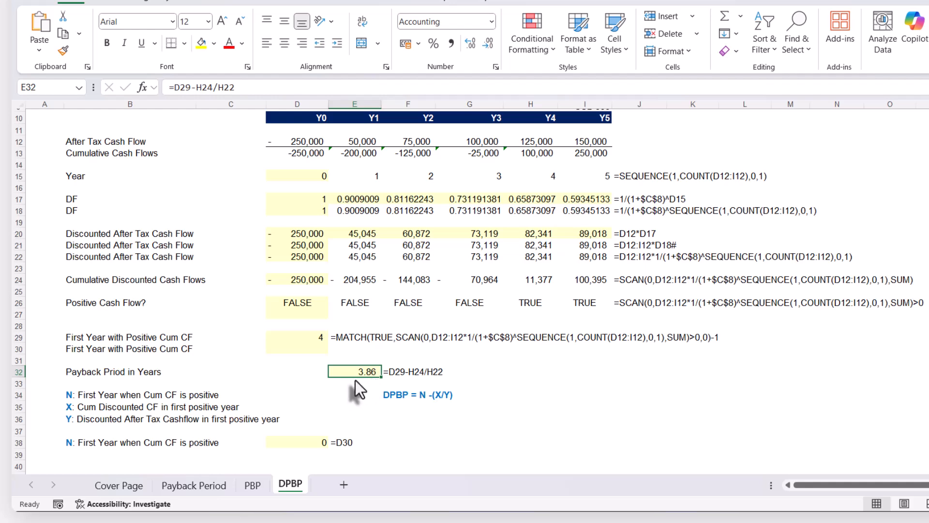
{"action": "scroll", "coordinate": [361, 380], "scroll_direction": "down", "scroll_amount": 1}
{"action": "left_click", "coordinate": [291, 409]}
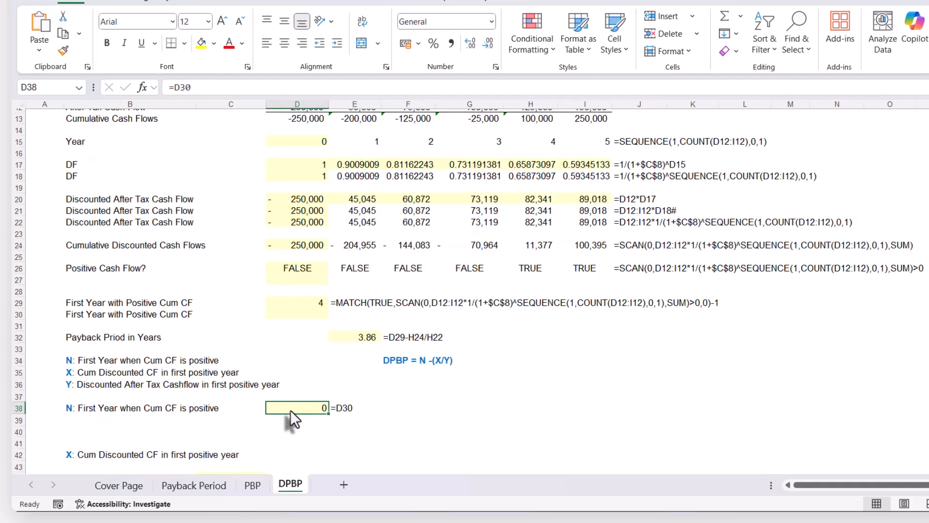
{"action": "type", "text": "="}
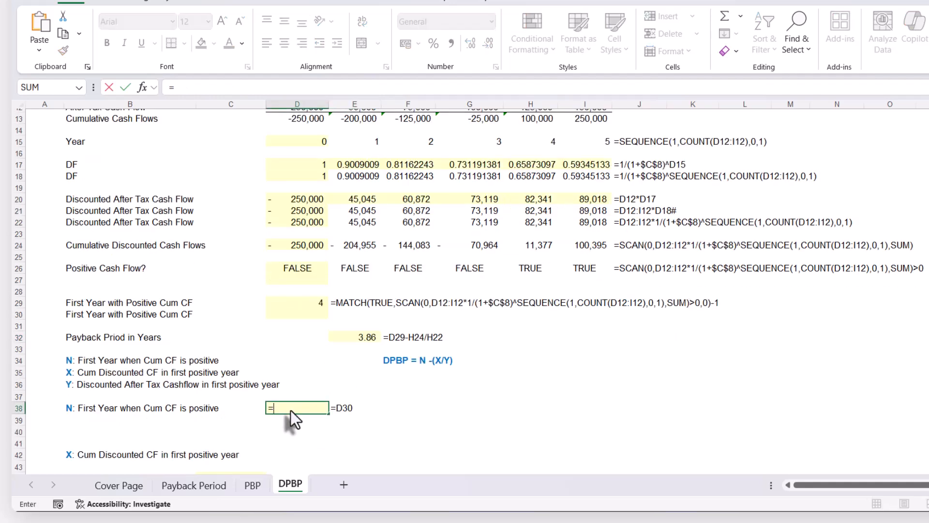
{"action": "left_click", "coordinate": [299, 308]}
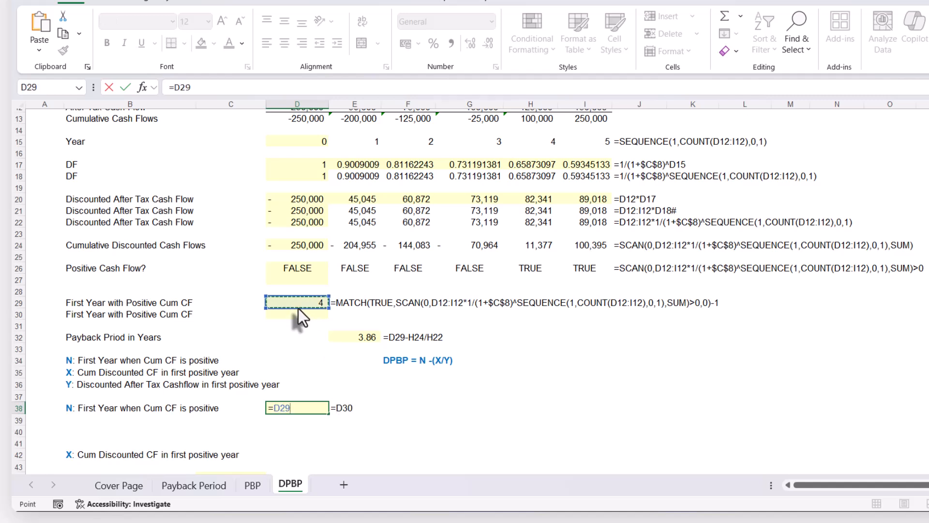
{"action": "key", "text": "Return"}
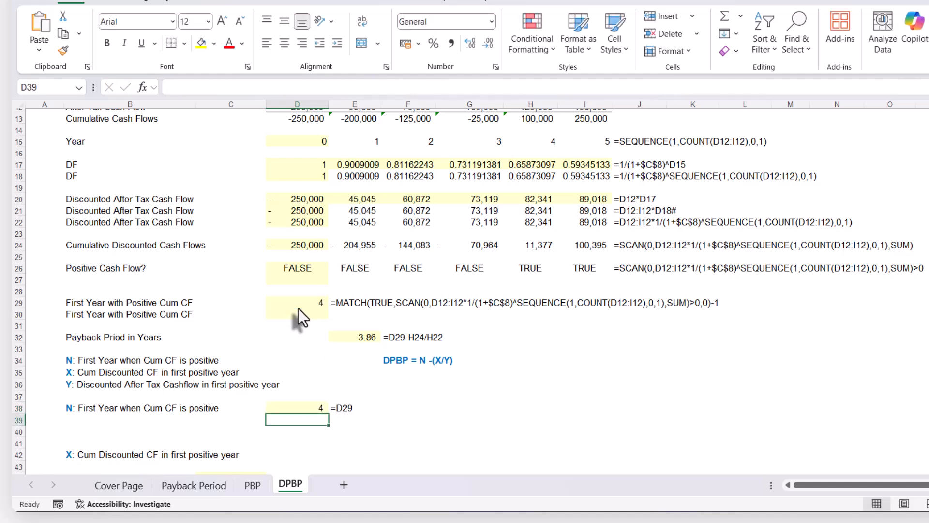
{"action": "left_click", "coordinate": [297, 408]}
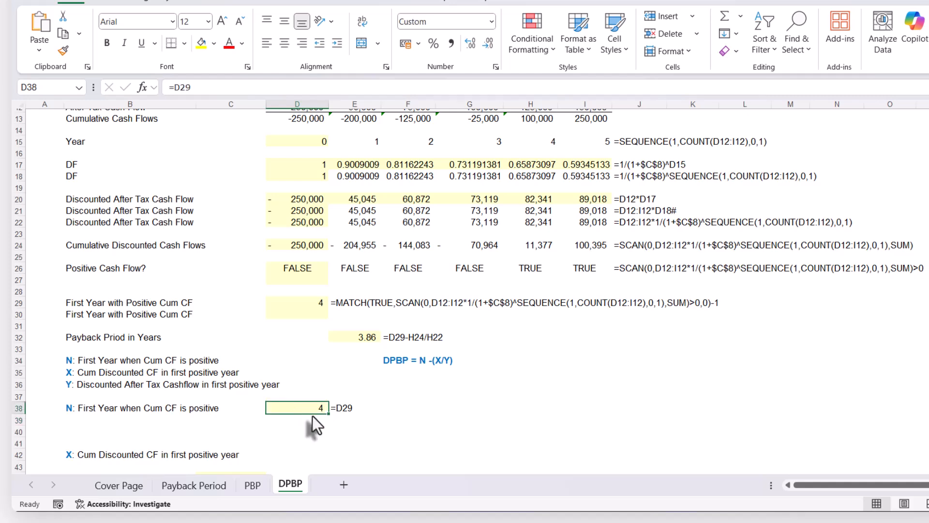
Enter =INDEX(D24#,0,D29) in C44 to look up X, the cumulative discounted cash flow in the first positive year
{"action": "scroll", "coordinate": [312, 416], "scroll_direction": "down", "scroll_amount": 2}
{"action": "left_click", "coordinate": [256, 410]}
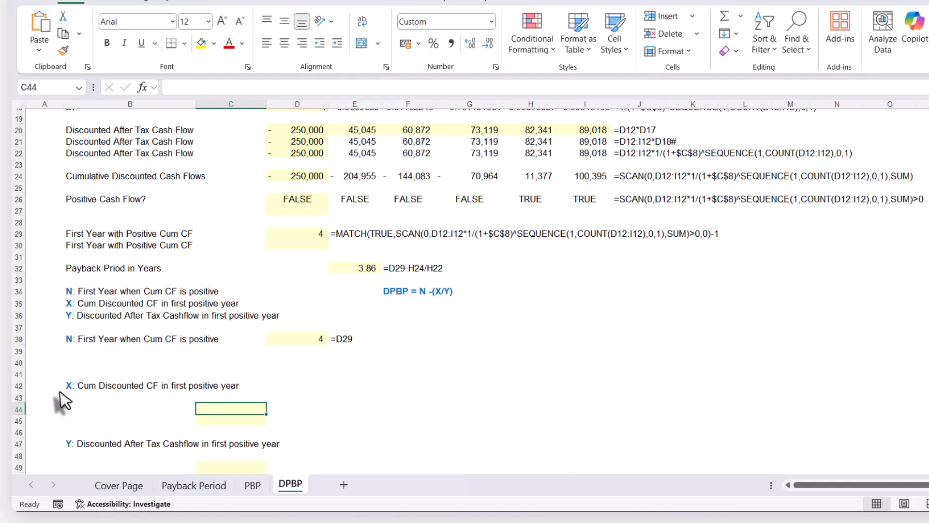
{"action": "type", "text": "="}
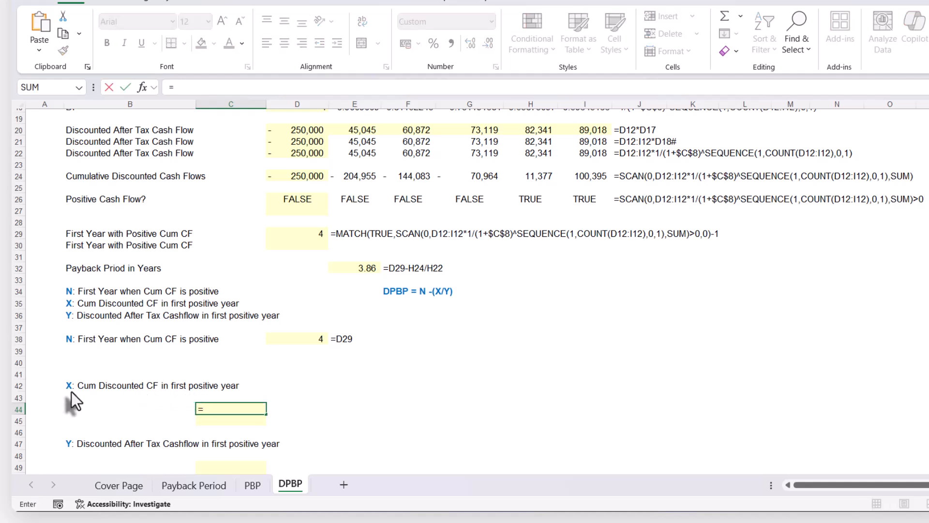
{"action": "type", "text": "IND"}
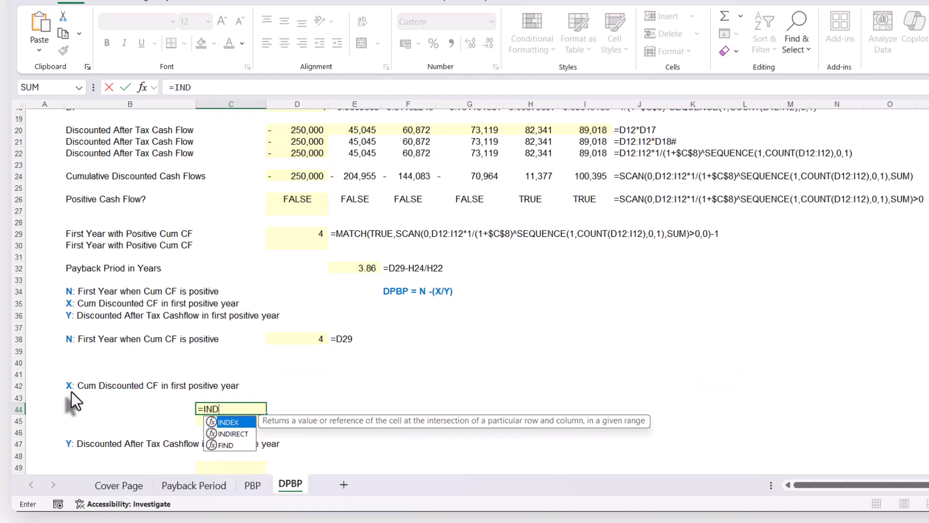
{"action": "key", "text": "Tab"}
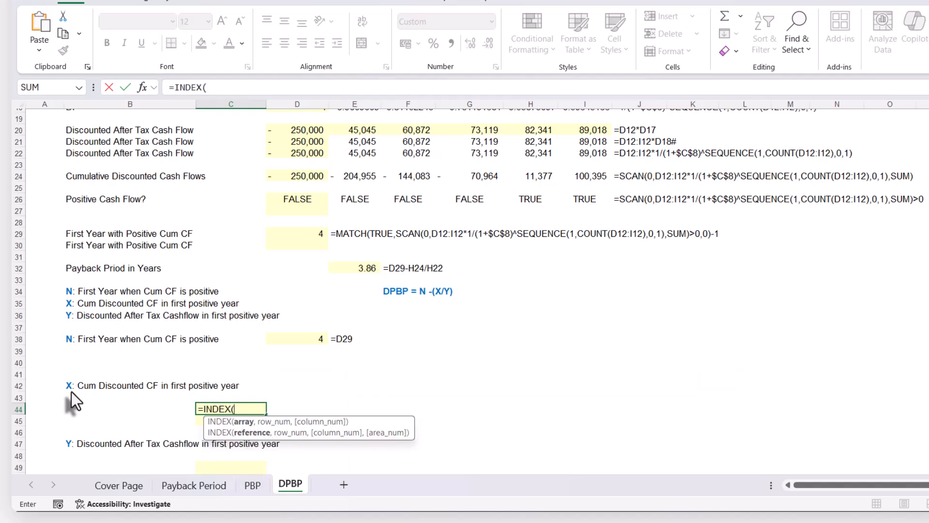
{"action": "left_click", "coordinate": [310, 177]}
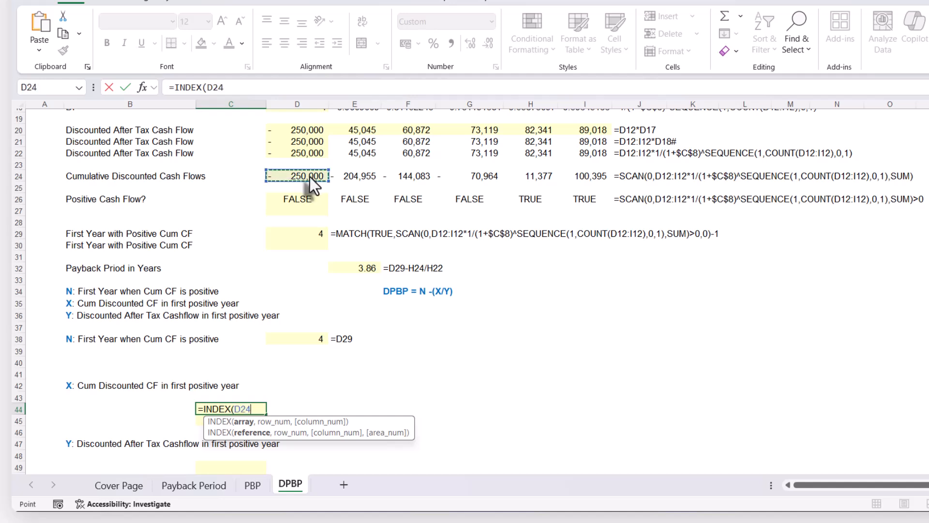
{"action": "type", "text": "#"}
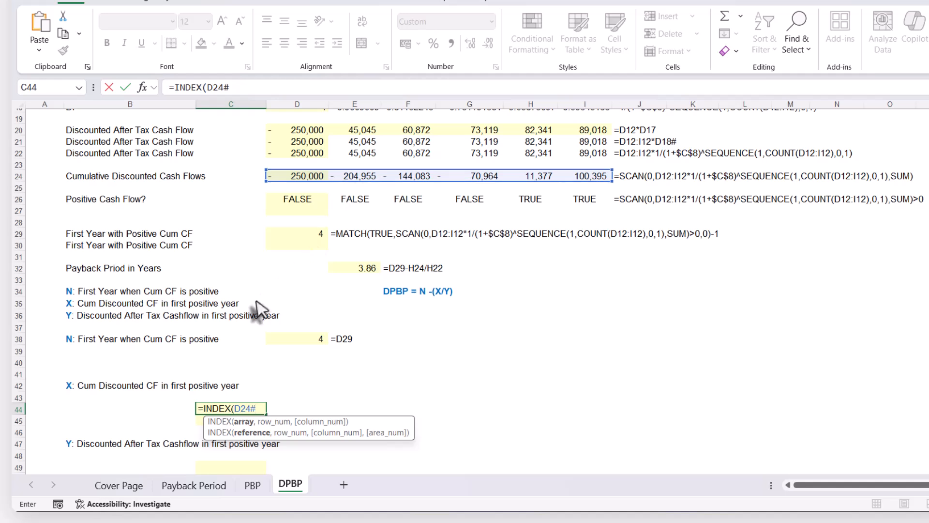
{"action": "type", "text": ","}
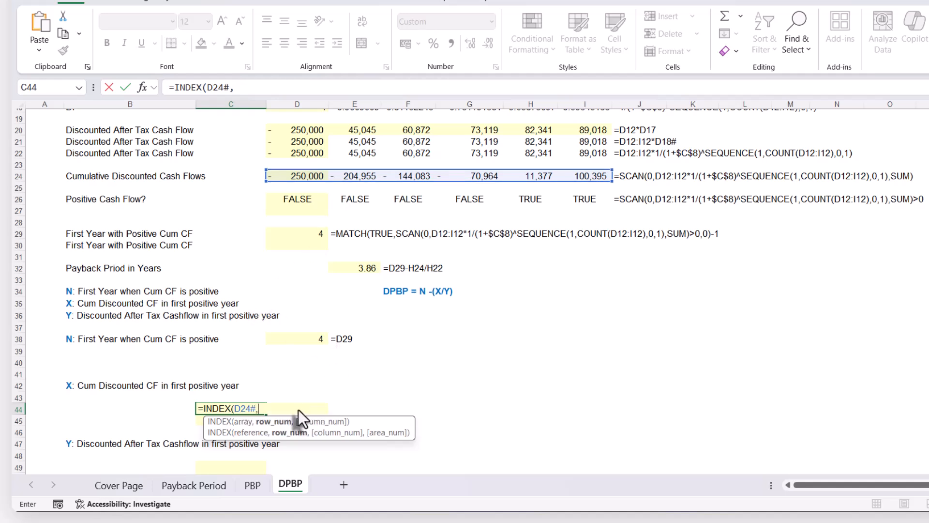
{"action": "type", "text": "0,"}
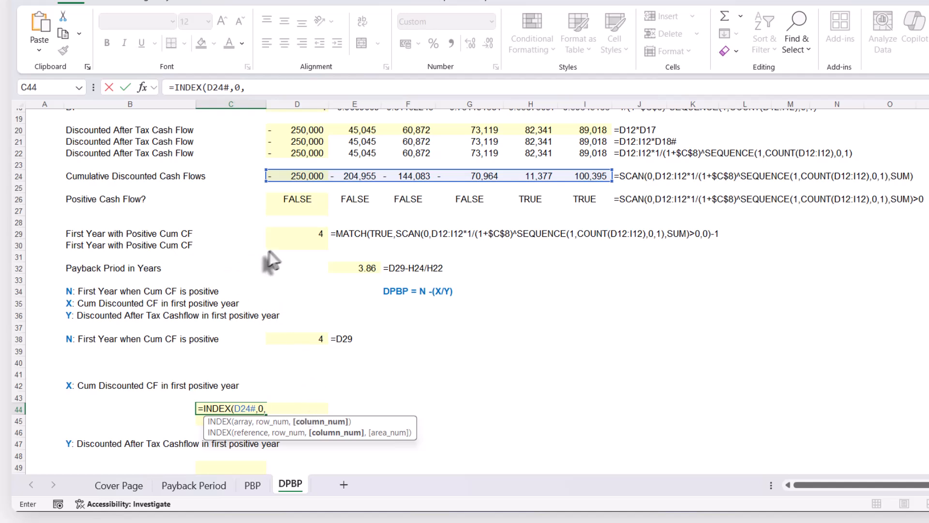
{"action": "left_click", "coordinate": [308, 234]}
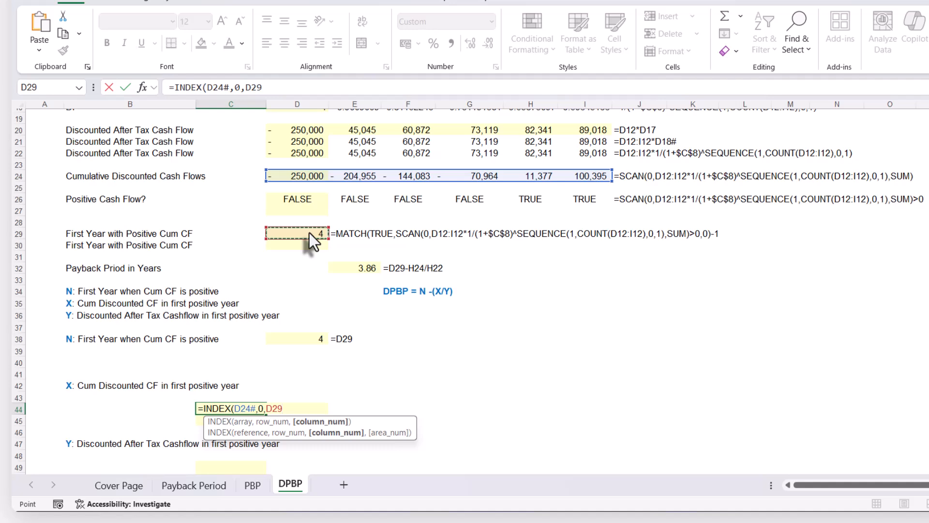
{"action": "type", "text": ")"}
{"action": "key", "text": "Return"}
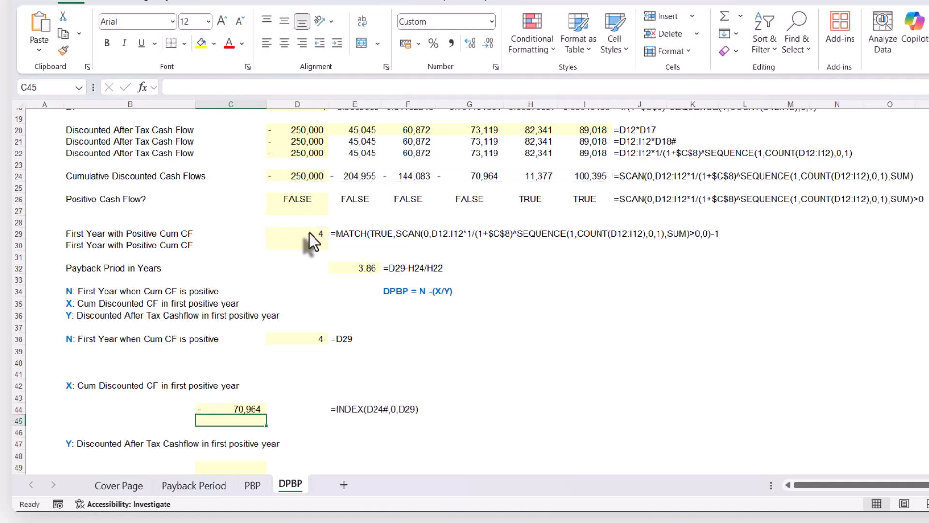
Correct the X lookup in C44 by adding 1 to its column number, making it =INDEX(D24#,0,D29+1), and check it against H24
{"action": "scroll", "coordinate": [247, 411], "scroll_direction": "up", "scroll_amount": 2}
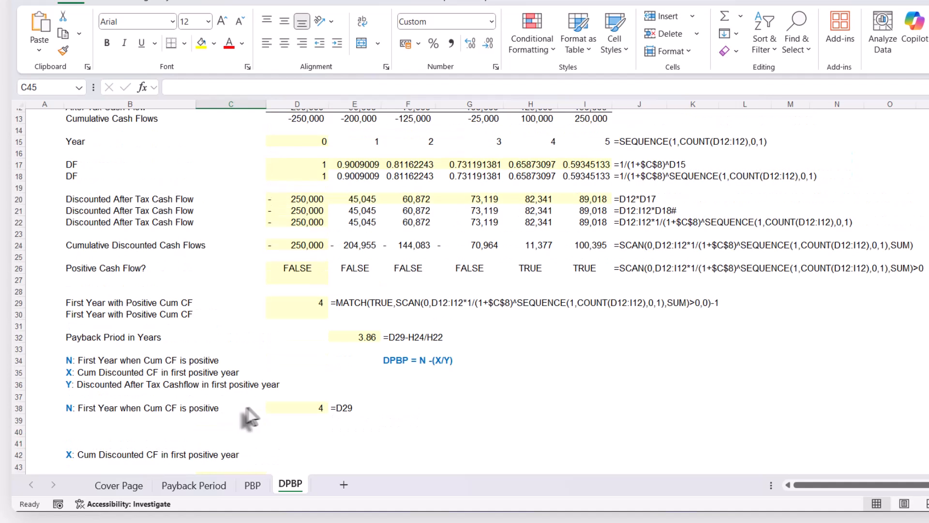
{"action": "scroll", "coordinate": [251, 407], "scroll_direction": "down", "scroll_amount": 1}
{"action": "double_click", "coordinate": [251, 442]}
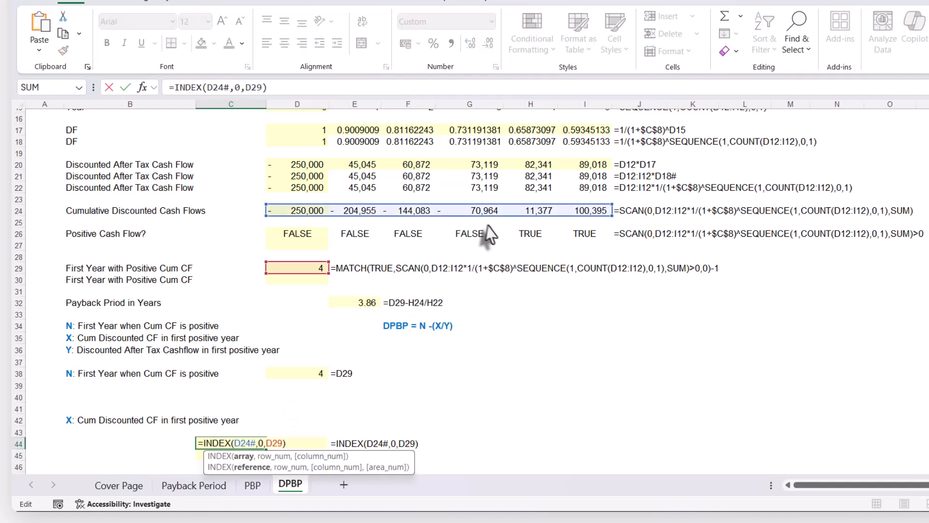
{"action": "scroll", "coordinate": [487, 215], "scroll_direction": "up", "scroll_amount": 1}
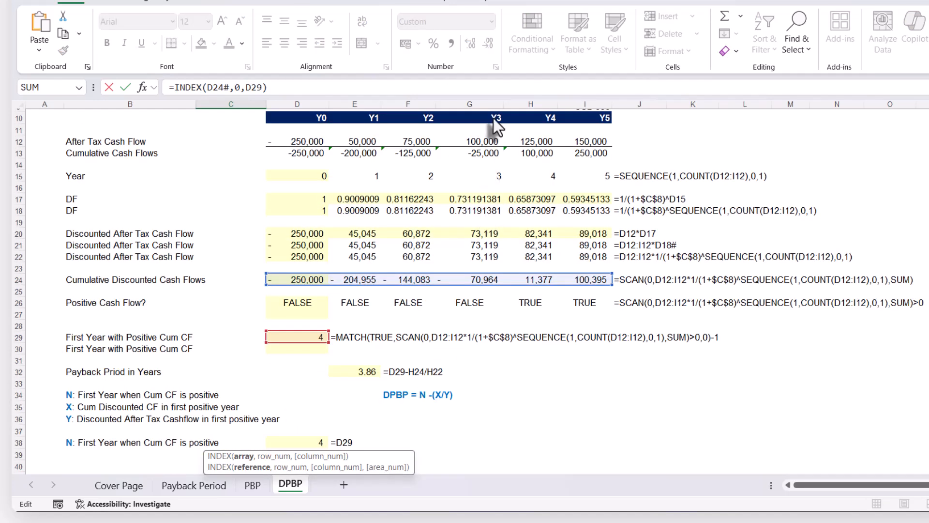
{"action": "scroll", "coordinate": [483, 285], "scroll_direction": "down", "scroll_amount": 1}
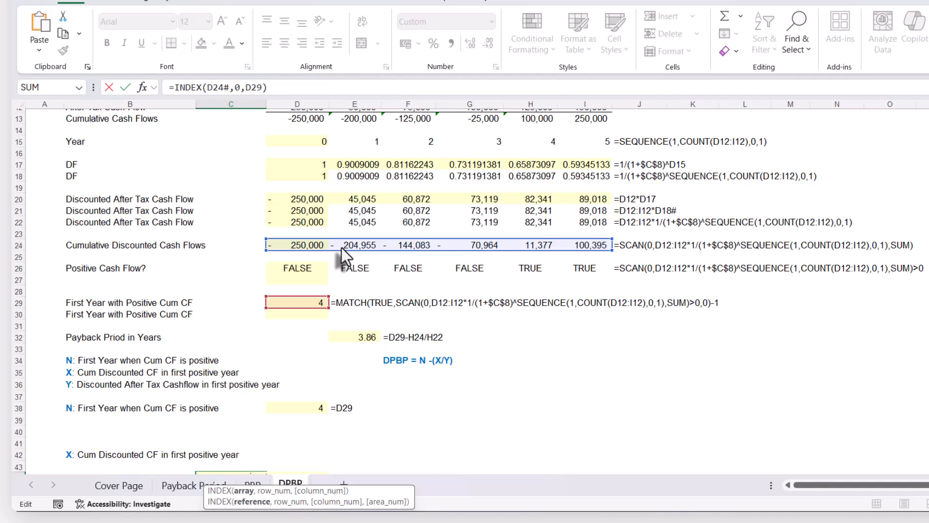
{"action": "left_click", "coordinate": [310, 406]}
{"action": "scroll", "coordinate": [311, 421], "scroll_direction": "down", "scroll_amount": 2}
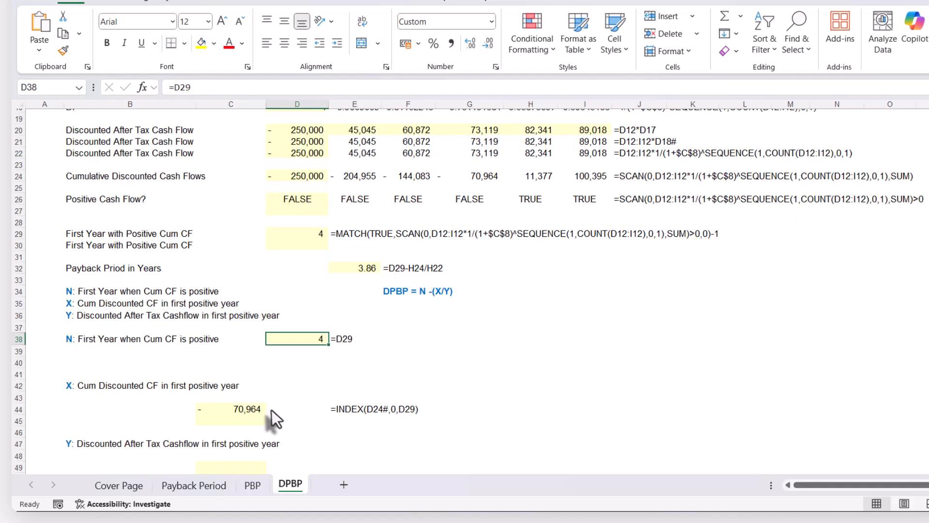
{"action": "left_click", "coordinate": [259, 410]}
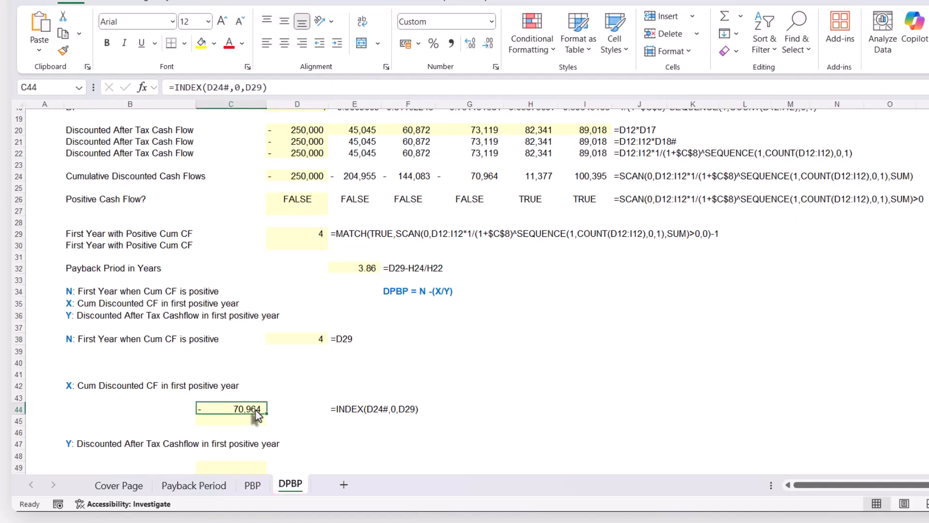
{"action": "left_click", "coordinate": [266, 88]}
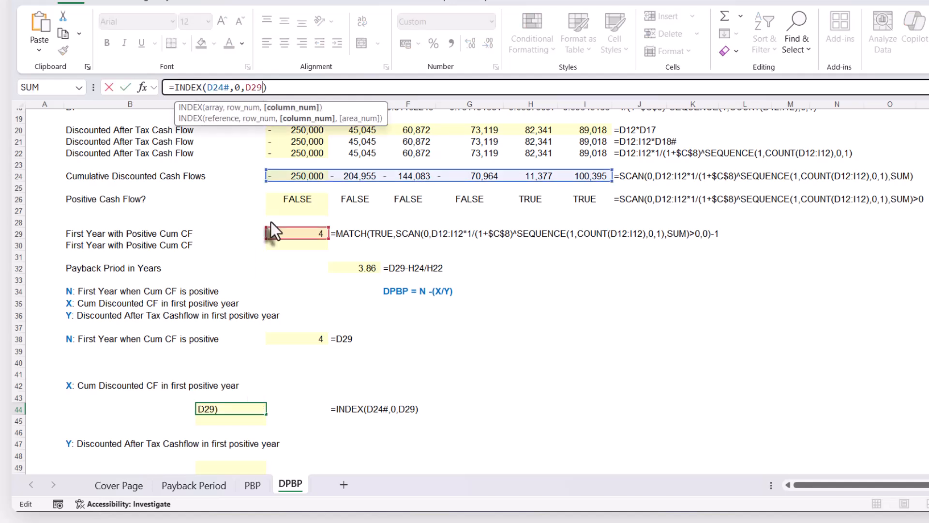
{"action": "type", "text": "+1"}
{"action": "key", "text": "Return"}
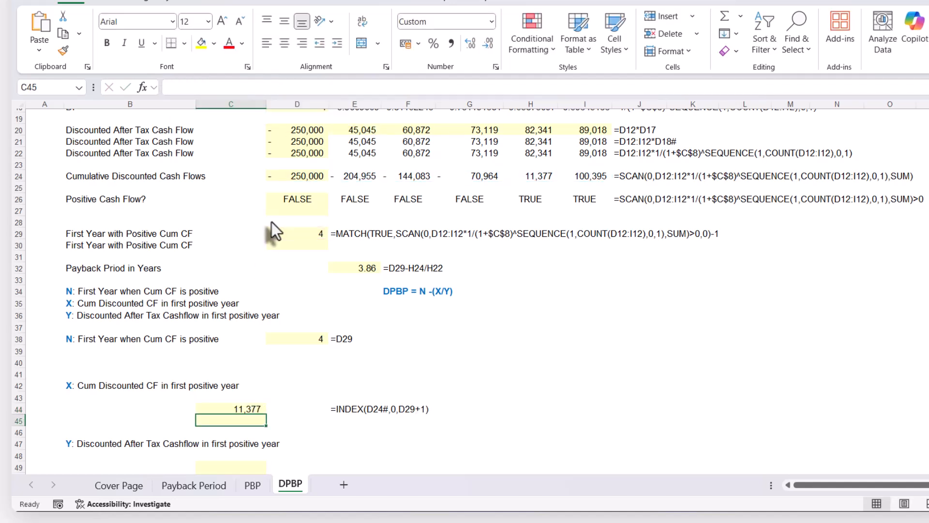
{"action": "left_click", "coordinate": [536, 177]}
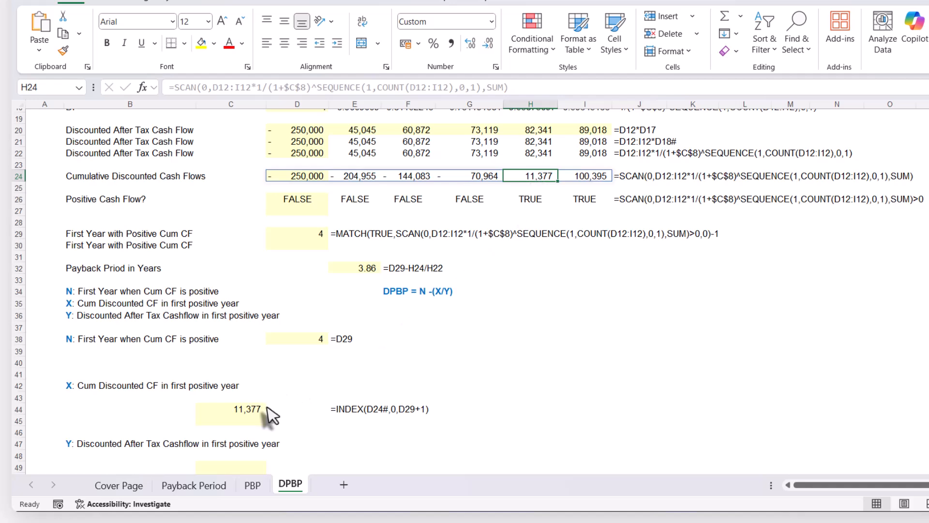
Enter =INDEX(D22#,0,D29) in C49 to look up Y, the discounted after-tax cash flow in the first positive year
{"action": "scroll", "coordinate": [513, 180], "scroll_direction": "up", "scroll_amount": 4}
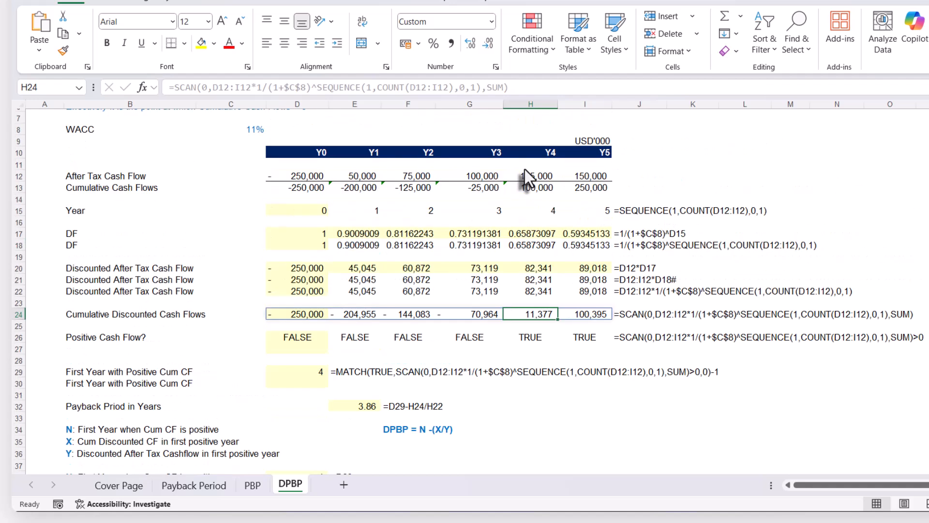
{"action": "scroll", "coordinate": [524, 182], "scroll_direction": "down", "scroll_amount": 2}
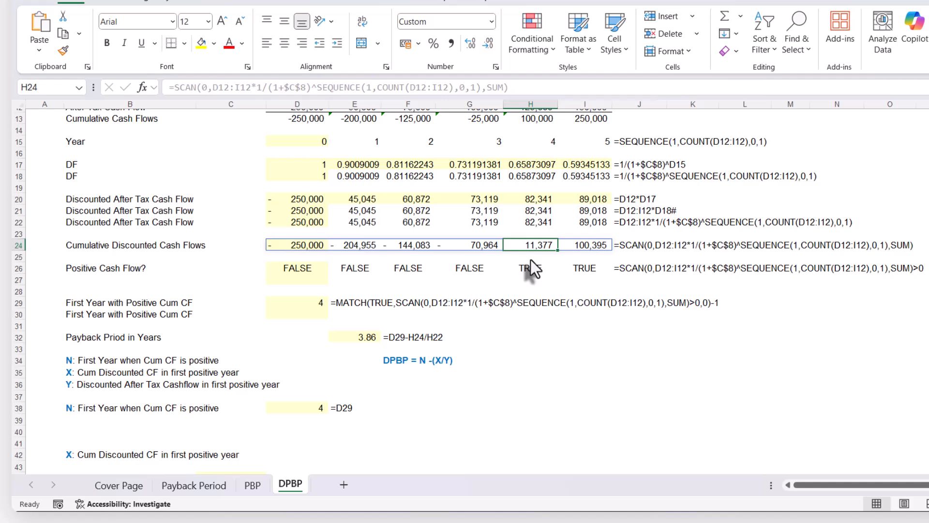
{"action": "scroll", "coordinate": [530, 259], "scroll_direction": "down", "scroll_amount": 2}
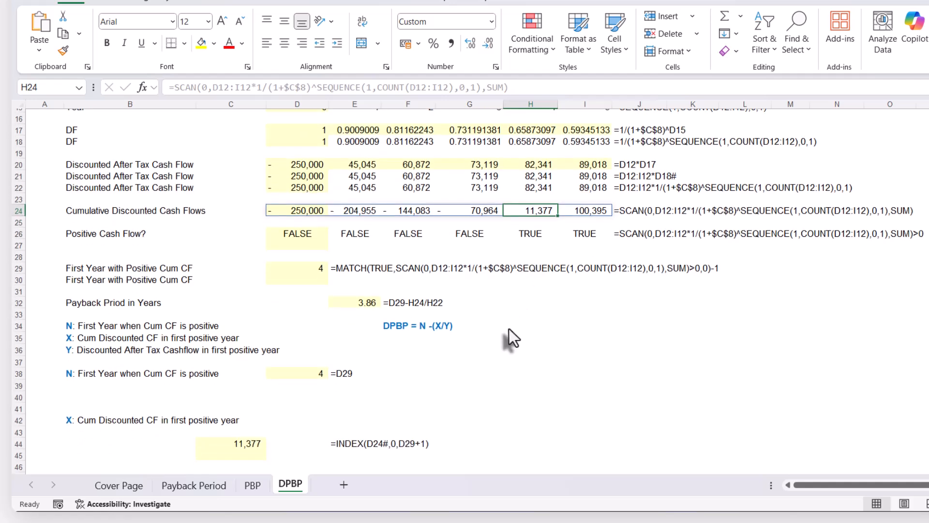
{"action": "scroll", "coordinate": [387, 387], "scroll_direction": "down", "scroll_amount": 2}
{"action": "left_click", "coordinate": [223, 397]}
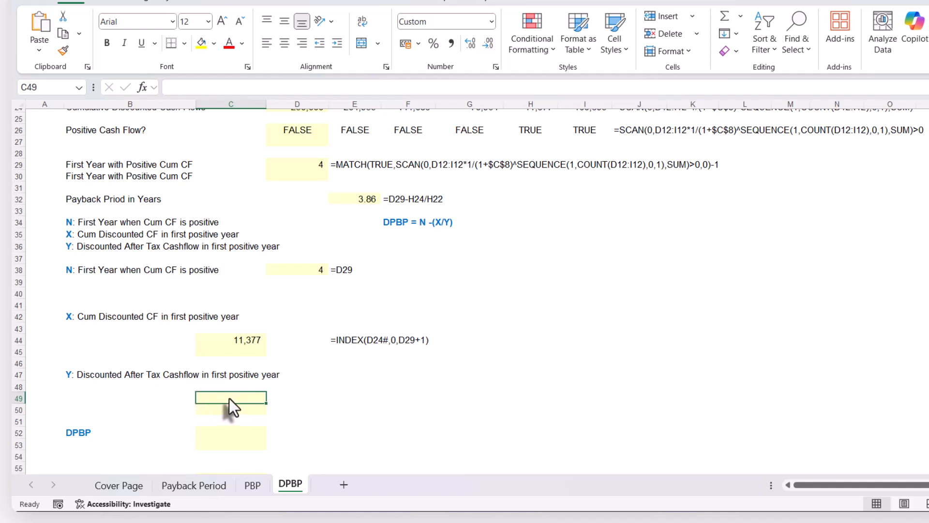
{"action": "type", "text": "=INDEX("}
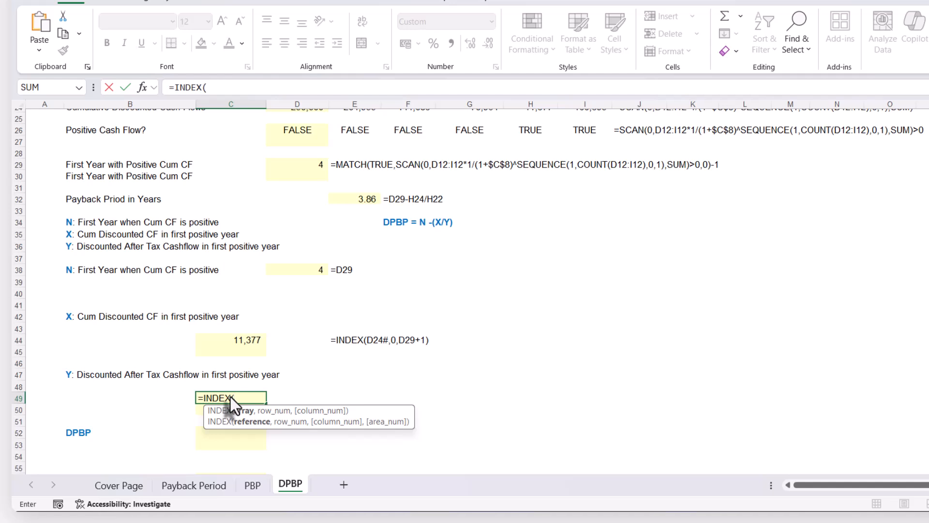
{"action": "scroll", "coordinate": [230, 397], "scroll_direction": "up", "scroll_amount": 2}
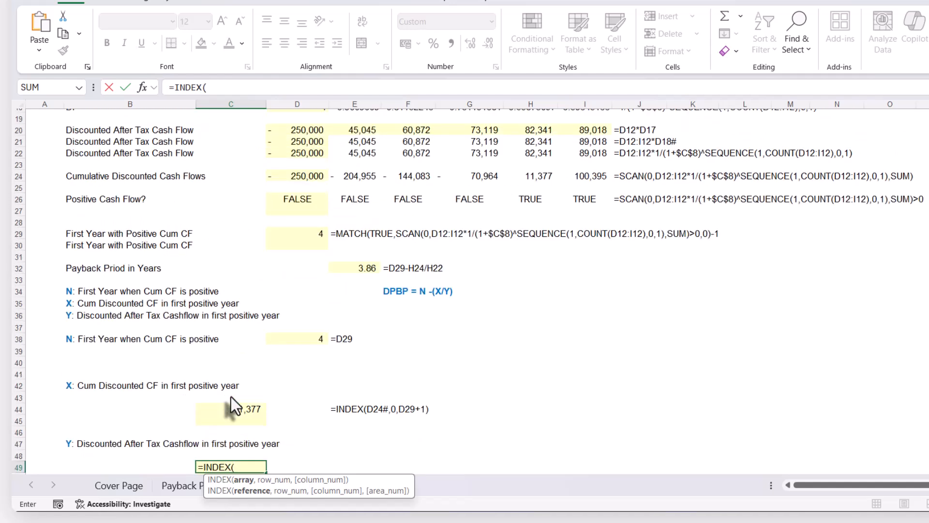
{"action": "left_click", "coordinate": [302, 155]}
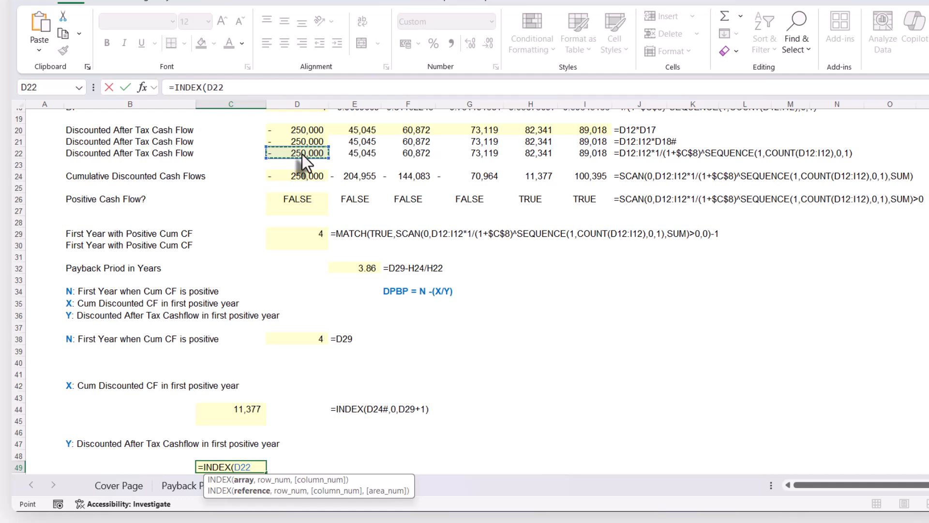
{"action": "type", "text": "#"}
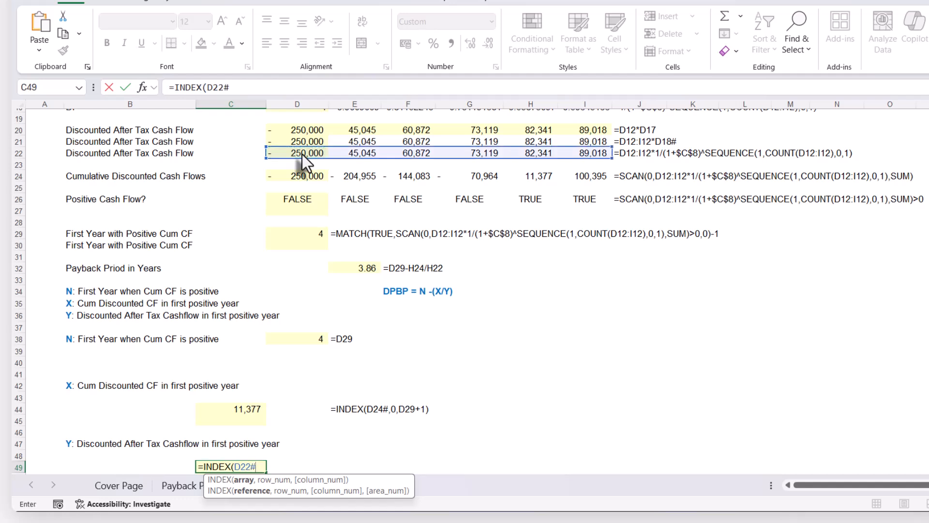
{"action": "type", "text": ","}
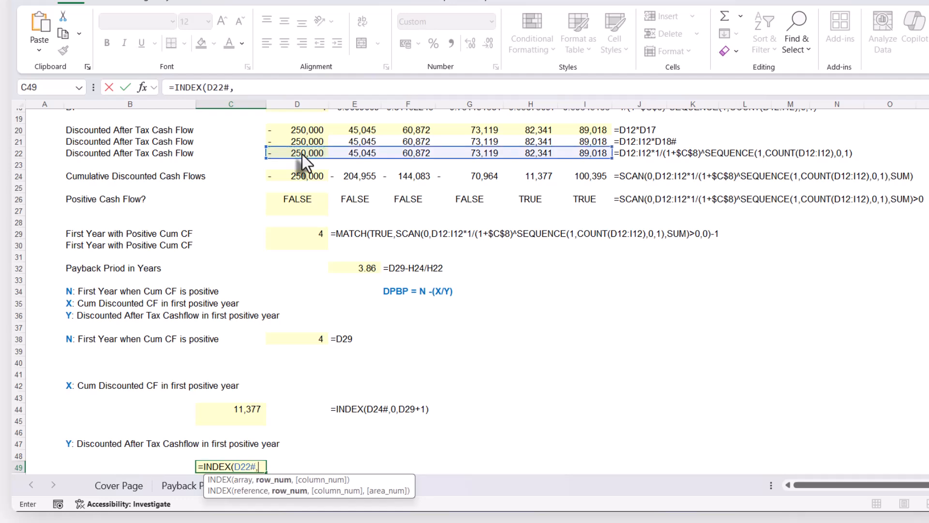
{"action": "type", "text": "0,"}
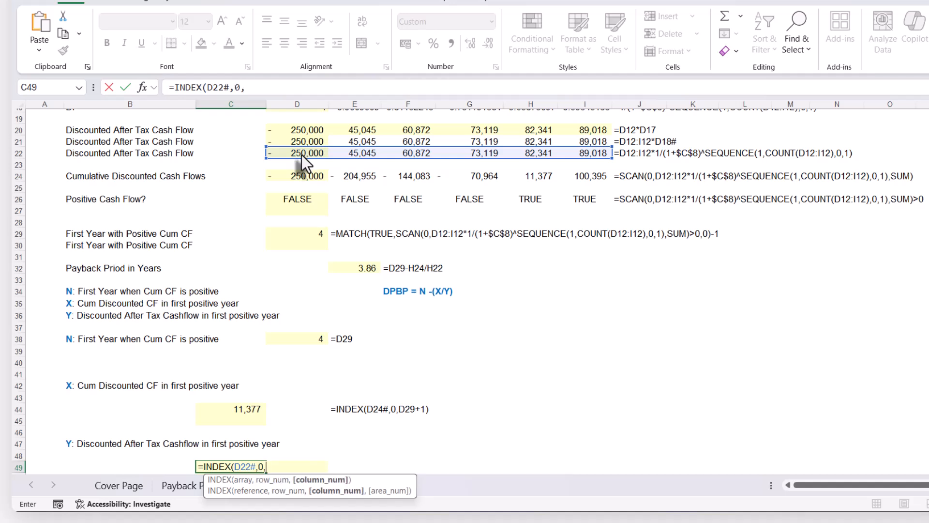
{"action": "left_click", "coordinate": [288, 233]}
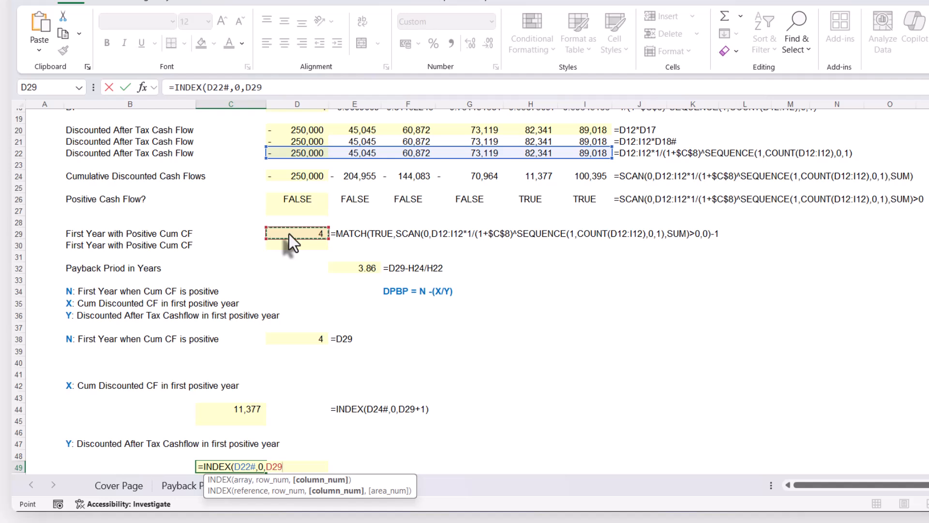
{"action": "type", "text": ")"}
{"action": "key", "text": "Return"}
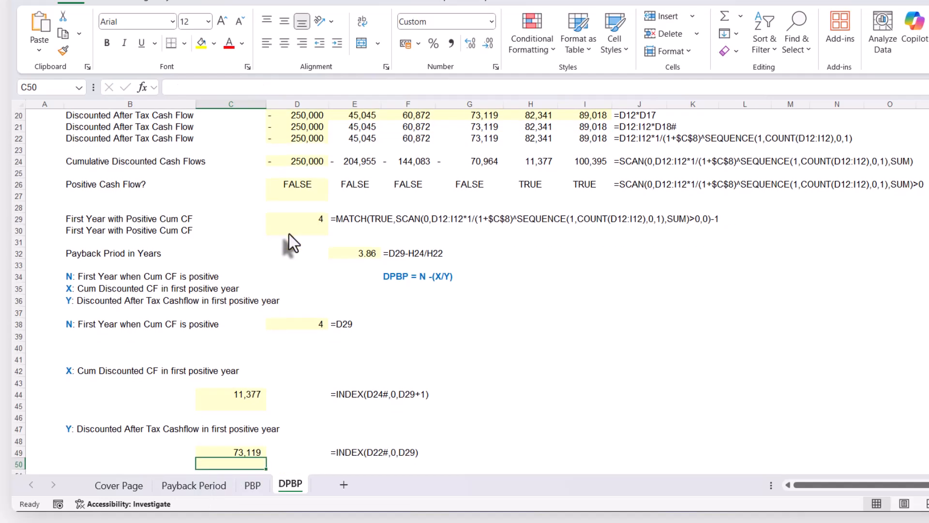
Check the Y lookup against row 22 and add 1 to the column number in C49, making it =INDEX(D22#,0,D29+1)
{"action": "left_click", "coordinate": [490, 139]}
{"action": "scroll", "coordinate": [506, 150], "scroll_direction": "up", "scroll_amount": 2}
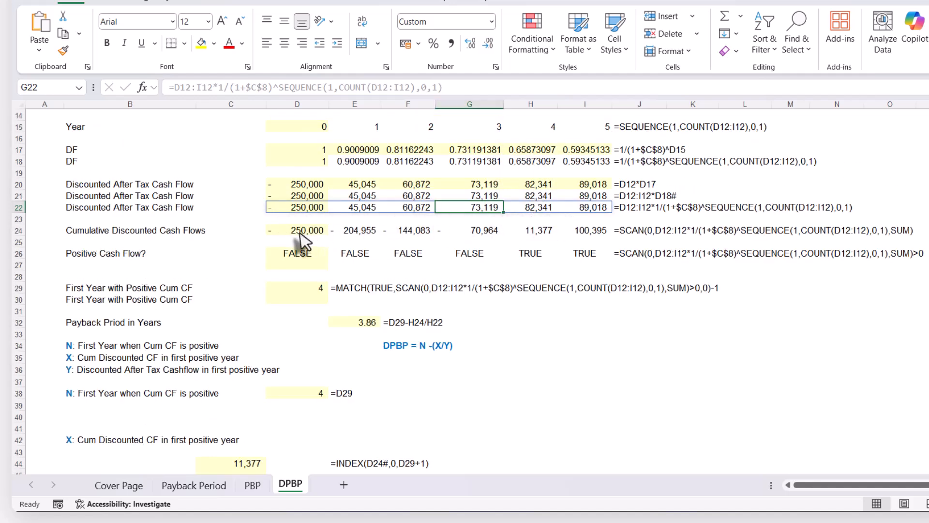
{"action": "scroll", "coordinate": [292, 233], "scroll_direction": "down", "scroll_amount": 2}
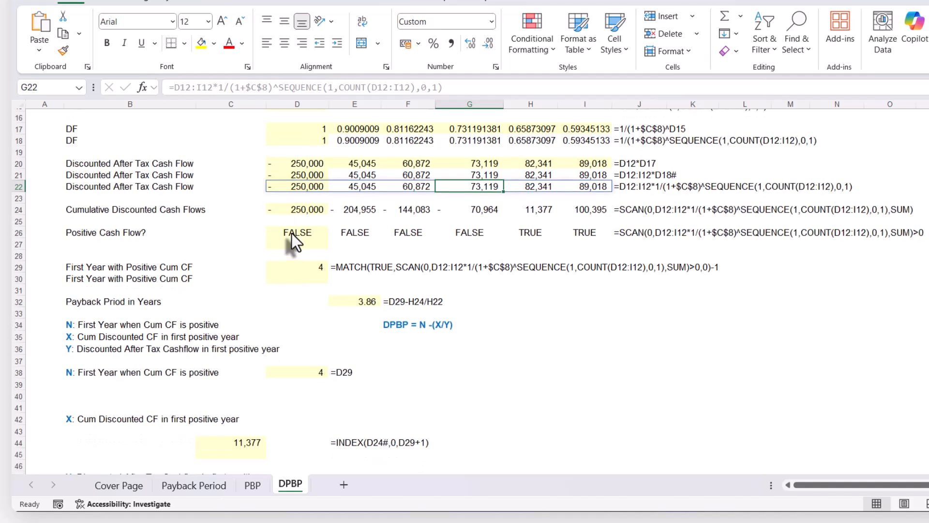
{"action": "left_click", "coordinate": [246, 455]}
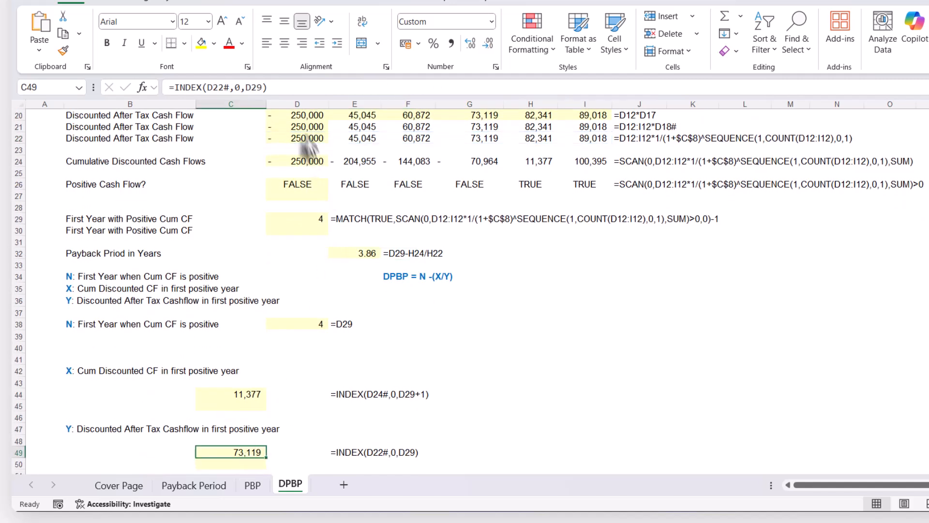
{"action": "left_click", "coordinate": [264, 86]}
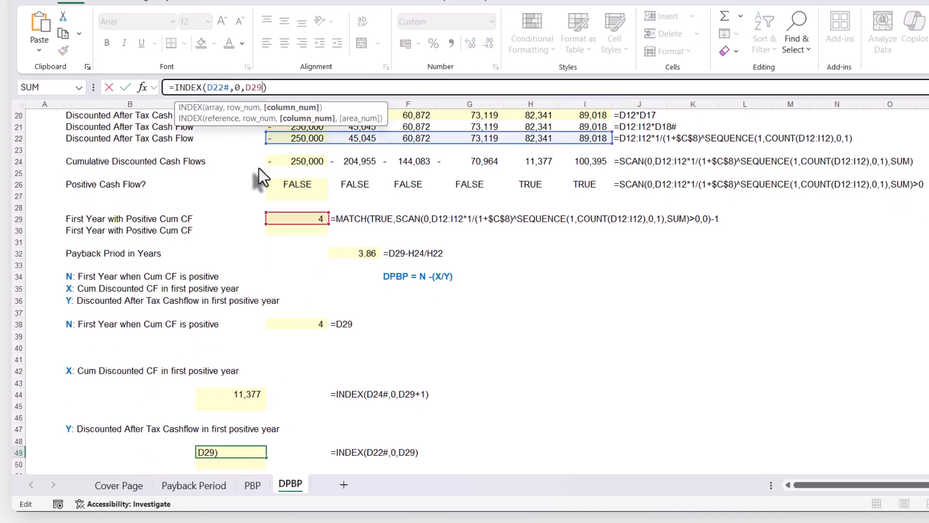
{"action": "type", "text": "+1"}
{"action": "key", "text": "Return"}
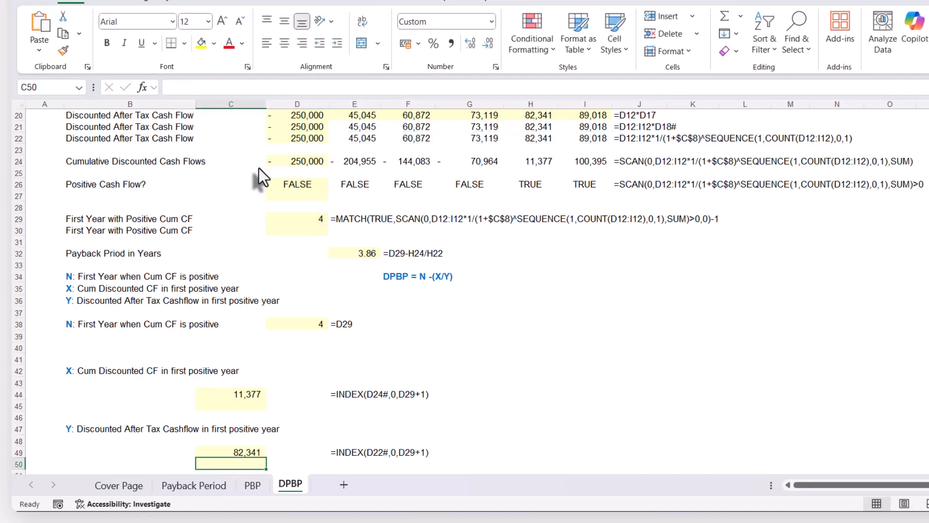
Duplicate the X lookup formula =INDEX(D24#,0,D29+1) from C44 into C45 with its references unchanged
{"action": "scroll", "coordinate": [314, 390], "scroll_direction": "down", "scroll_amount": 2}
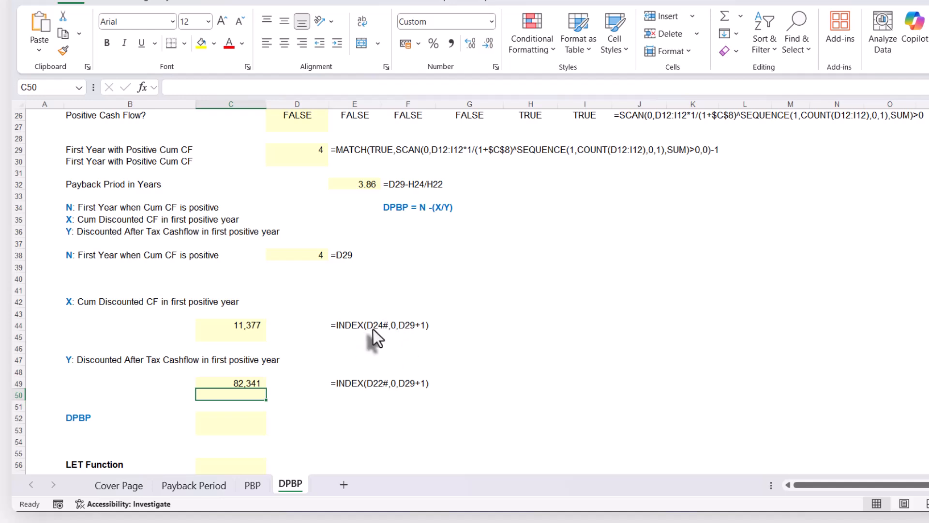
{"action": "left_click", "coordinate": [247, 326]}
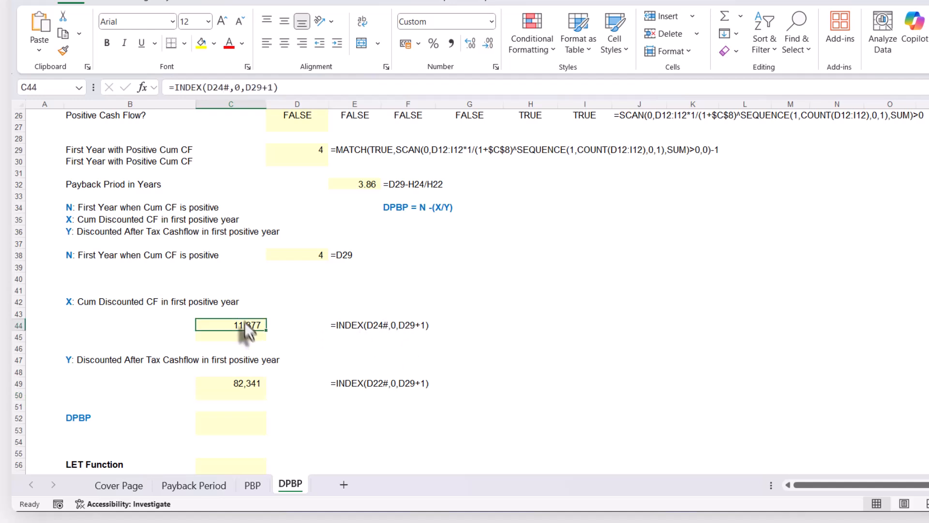
{"action": "left_click", "coordinate": [288, 87]}
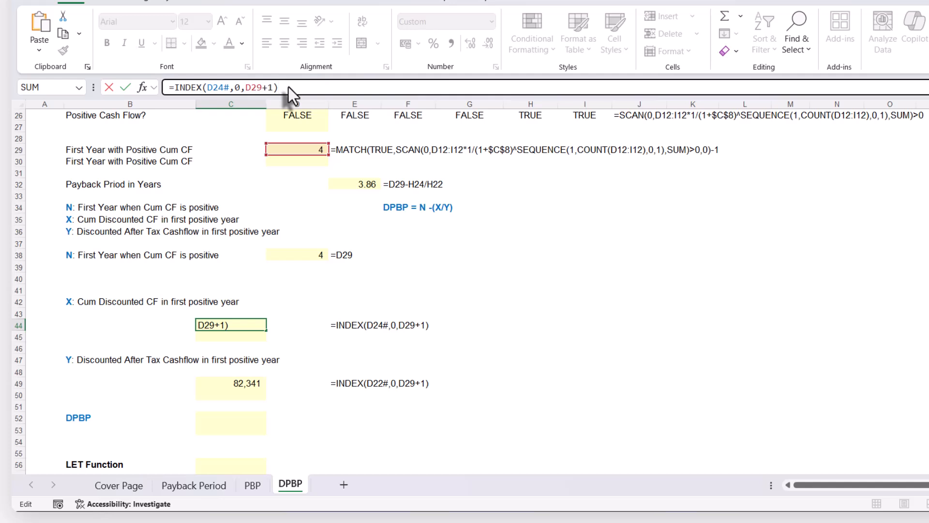
{"action": "key", "text": "ctrl+a"}
{"action": "key", "text": "ctrl+c"}
{"action": "key", "text": "Escape"}
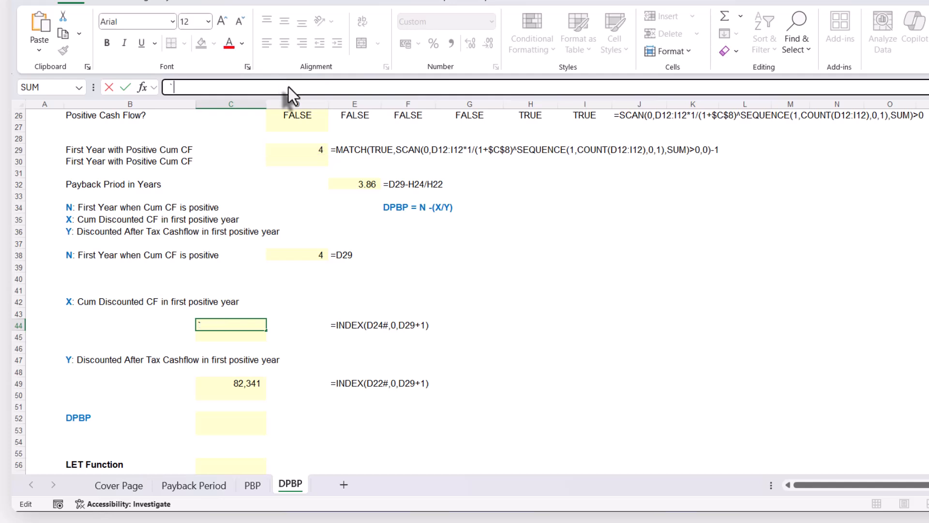
{"action": "left_click", "coordinate": [221, 338]}
{"action": "key", "text": "ctrl+v"}
{"action": "key", "text": "Down"}
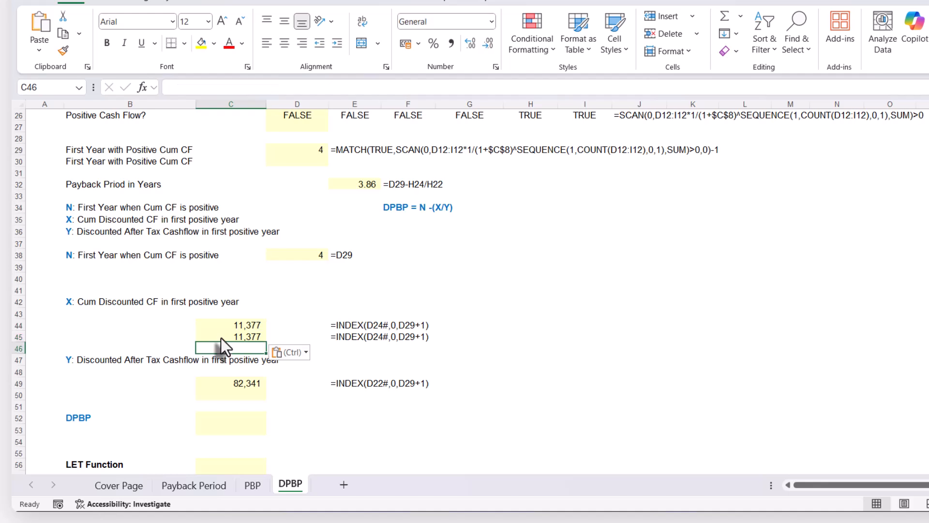
Replace D24# in the C45 formula with the SCAN expression copied from D24, SCAN(0,D12:I12*1/(1+$C$8)^SEQUENCE(1,COUNT(D12:I12),0,1),SUM)
{"action": "left_click", "coordinate": [222, 338]}
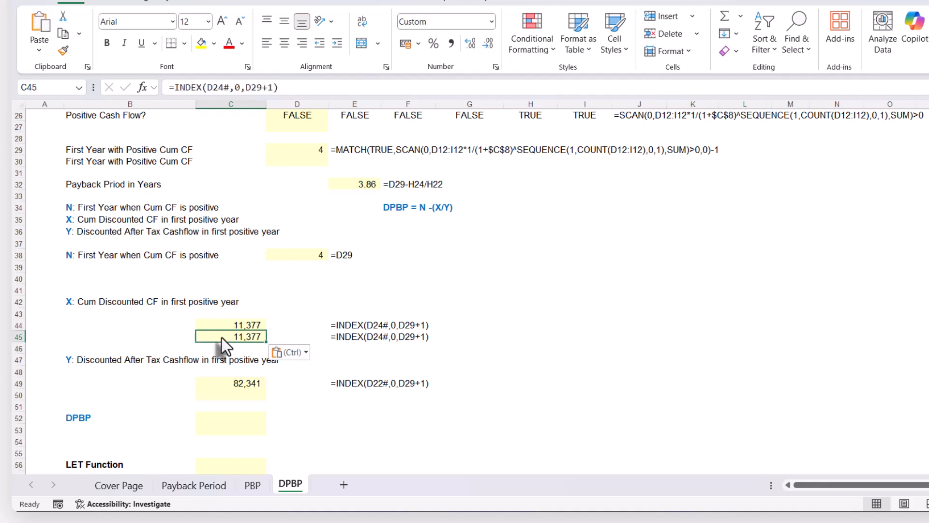
{"action": "scroll", "coordinate": [222, 337], "scroll_direction": "up", "scroll_amount": 4}
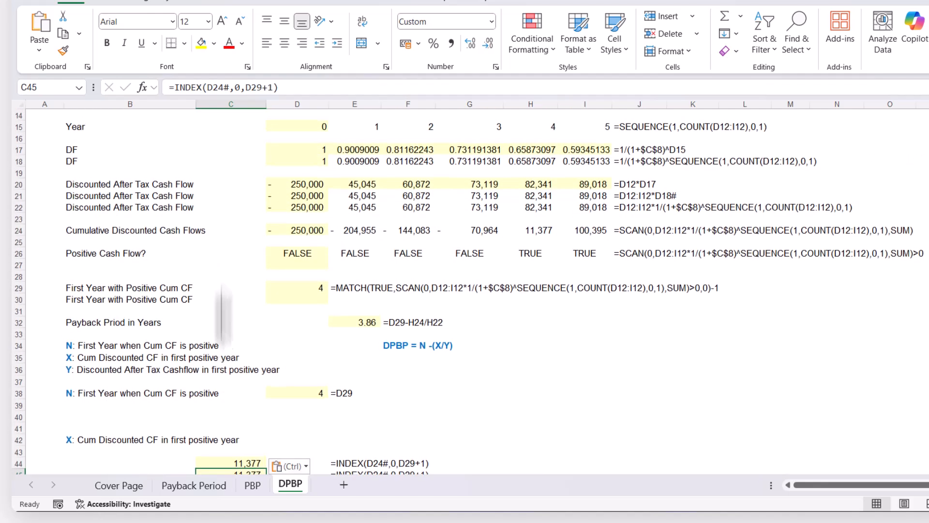
{"action": "left_click", "coordinate": [295, 229]}
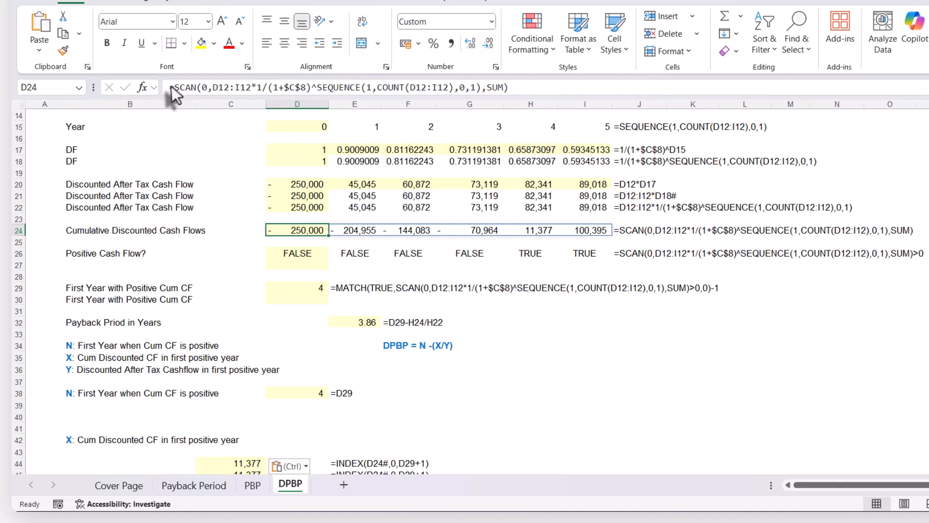
{"action": "left_click_drag", "start_coordinate": [173, 87], "coordinate": [588, 78]}
{"action": "key", "text": "ctrl+c"}
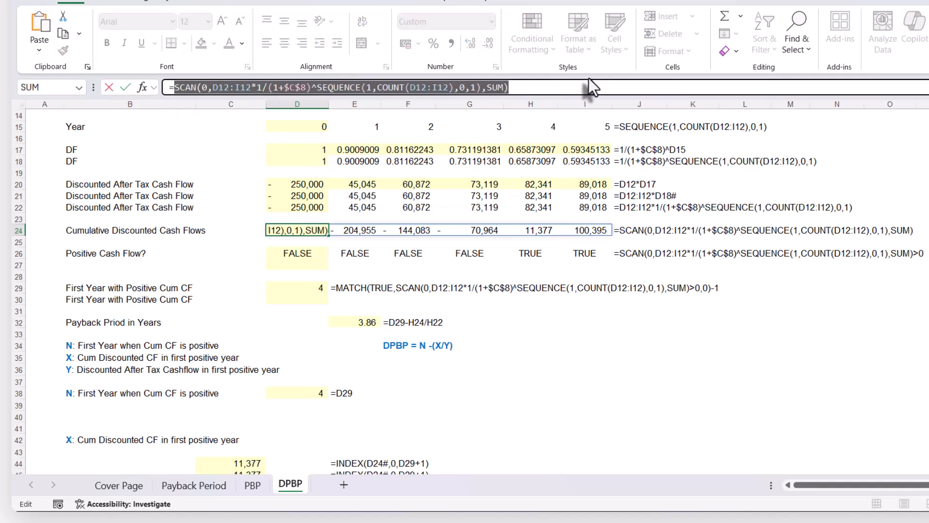
{"action": "key", "text": "Escape"}
{"action": "scroll", "coordinate": [270, 383], "scroll_direction": "down", "scroll_amount": 4}
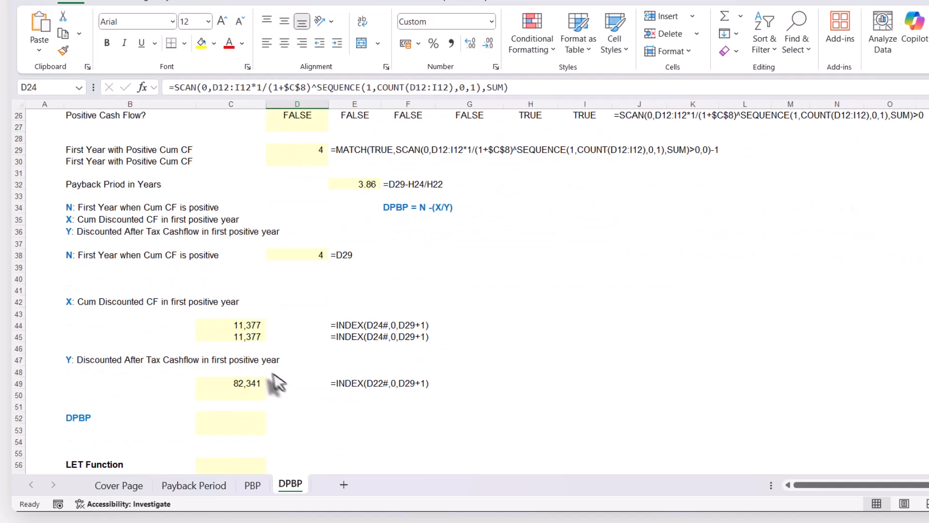
{"action": "left_click", "coordinate": [242, 338]}
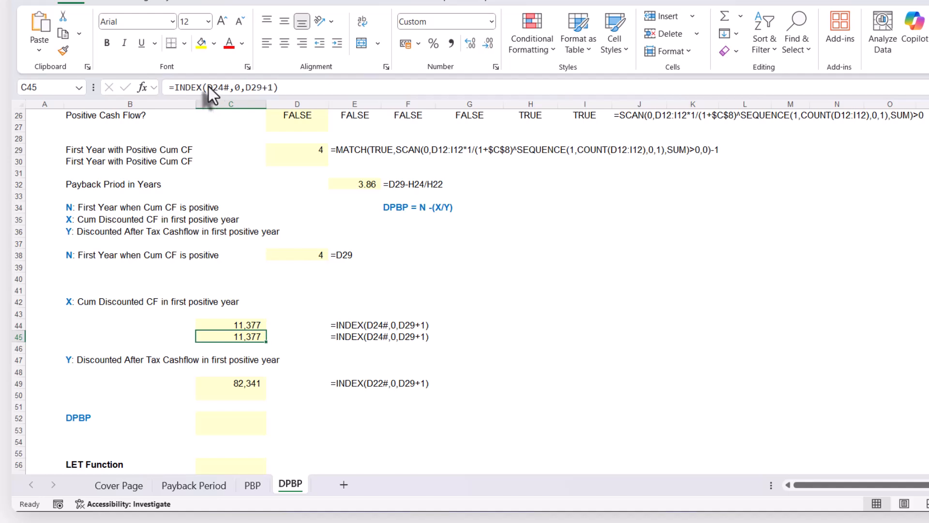
{"action": "left_click_drag", "start_coordinate": [208, 86], "coordinate": [231, 85]}
{"action": "key", "text": "ctrl+v"}
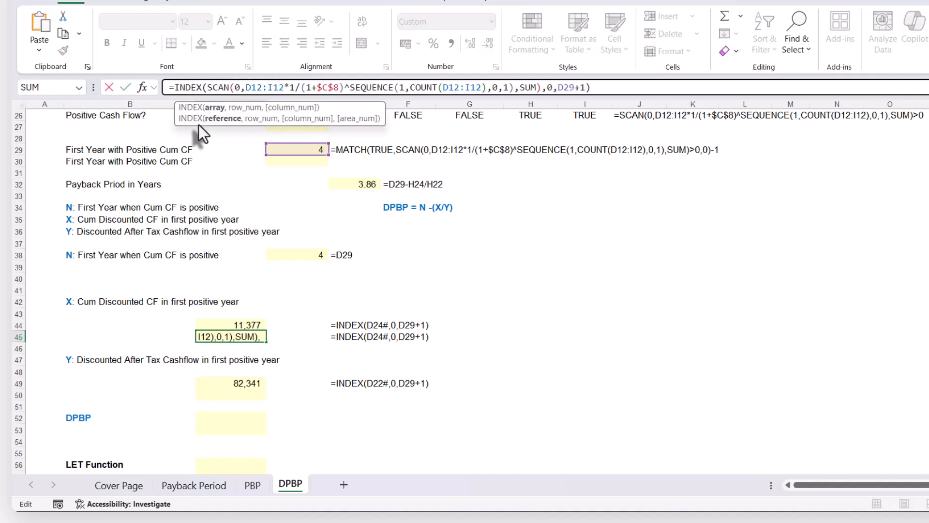
{"action": "key", "text": "Return"}
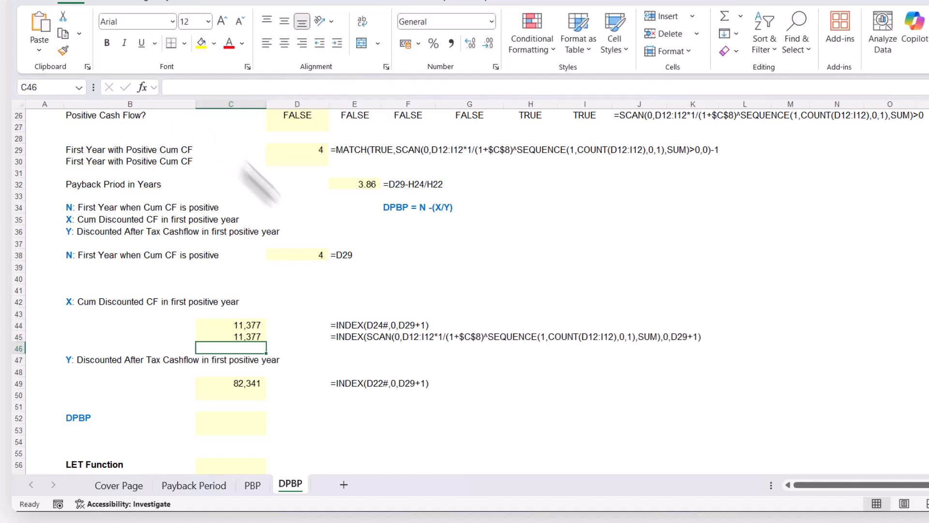
Replace D29 in the C45 formula with the expression copied from D29, MATCH(TRUE,SCAN(0,D12:I12*1/(1+$C$8)^SEQUENCE(1,COUNT(D12:I12),0,1),SUM)>0,0)-1
{"action": "scroll", "coordinate": [378, 323], "scroll_direction": "up", "scroll_amount": 2}
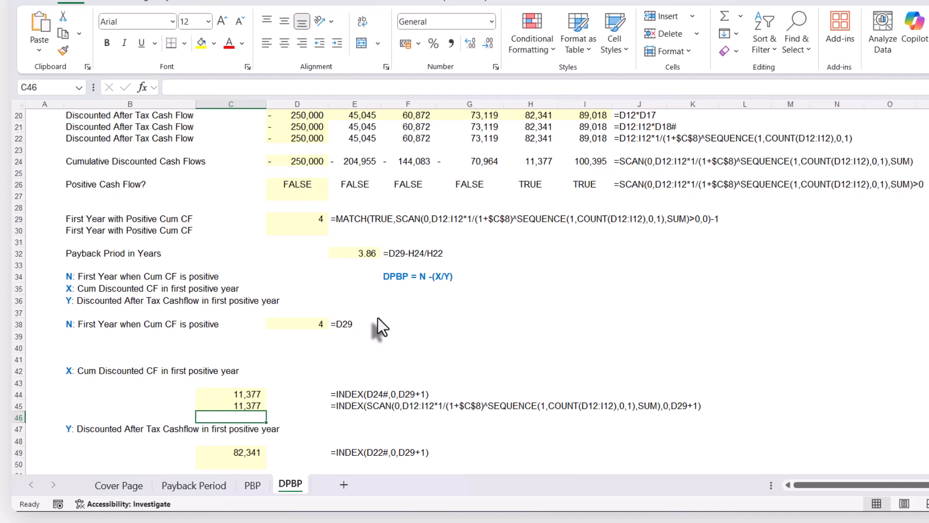
{"action": "left_click", "coordinate": [303, 218]}
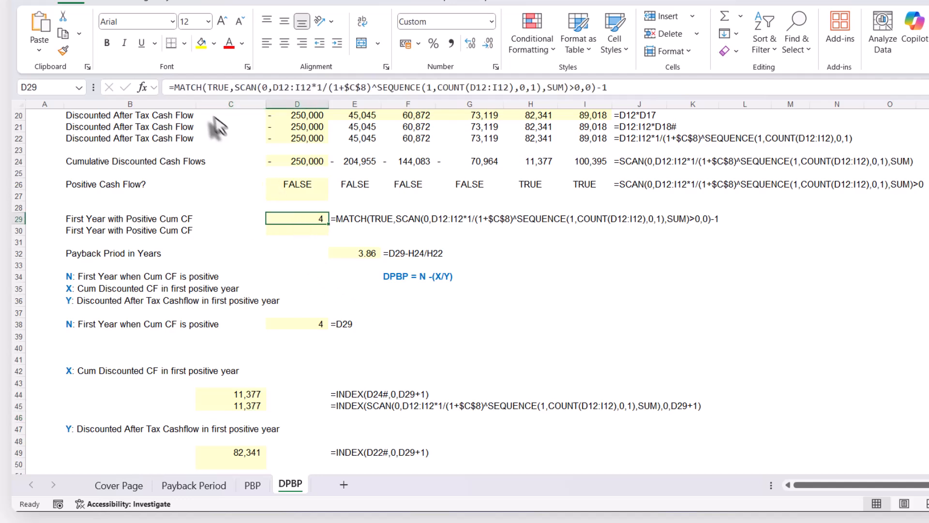
{"action": "left_click_drag", "start_coordinate": [175, 87], "coordinate": [681, 77]}
{"action": "key", "text": "ctrl+c"}
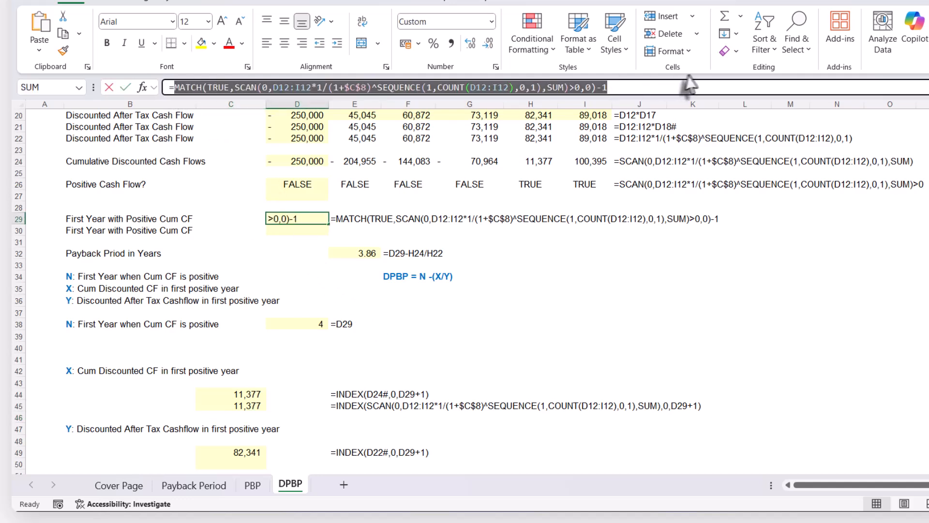
{"action": "key", "text": "Escape"}
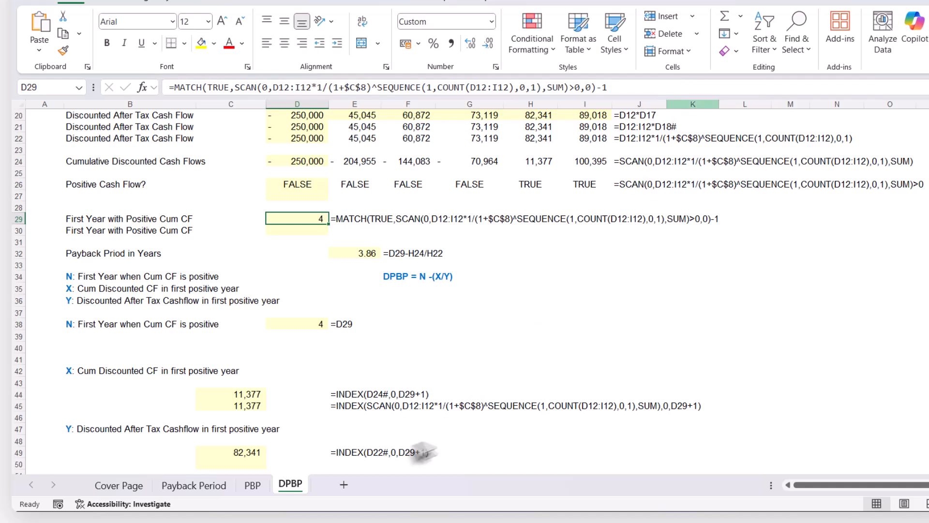
{"action": "left_click", "coordinate": [239, 405]}
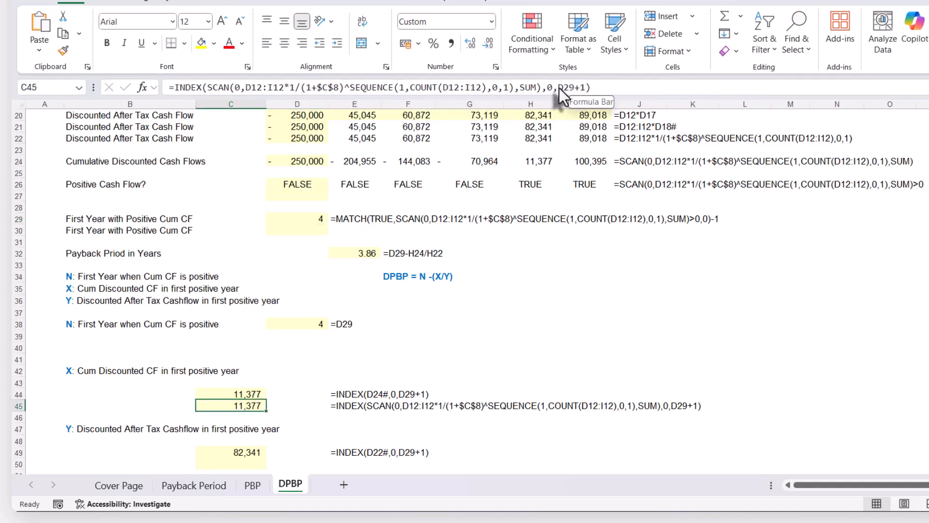
{"action": "left_click_drag", "start_coordinate": [559, 88], "coordinate": [576, 86]}
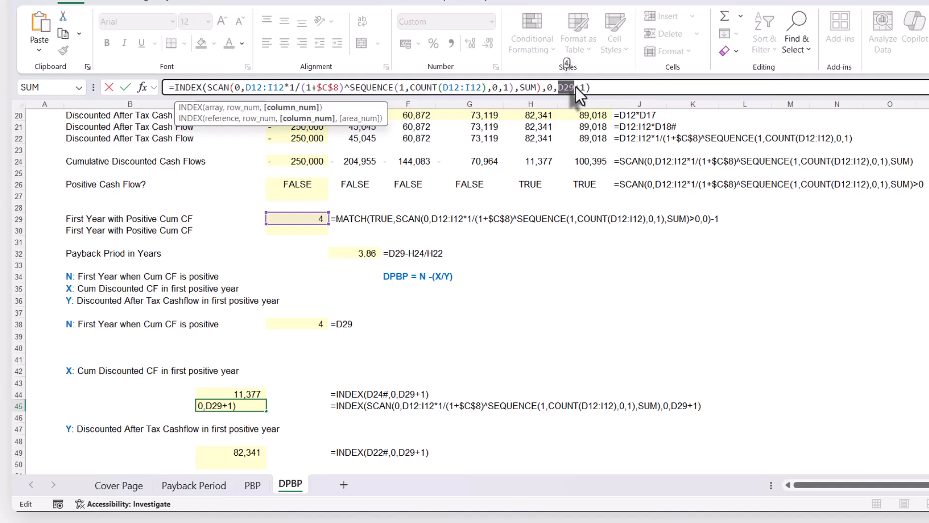
{"action": "key", "text": "ctrl+v"}
{"action": "key", "text": "Return"}
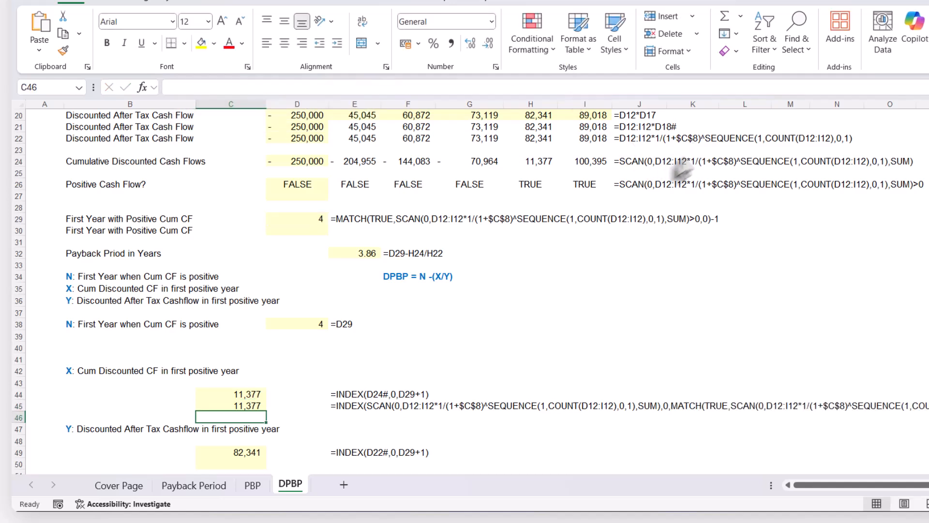
Remove the redundant -1+1 after the MATCH expression in the C45 formula for X
{"action": "left_click", "coordinate": [249, 404]}
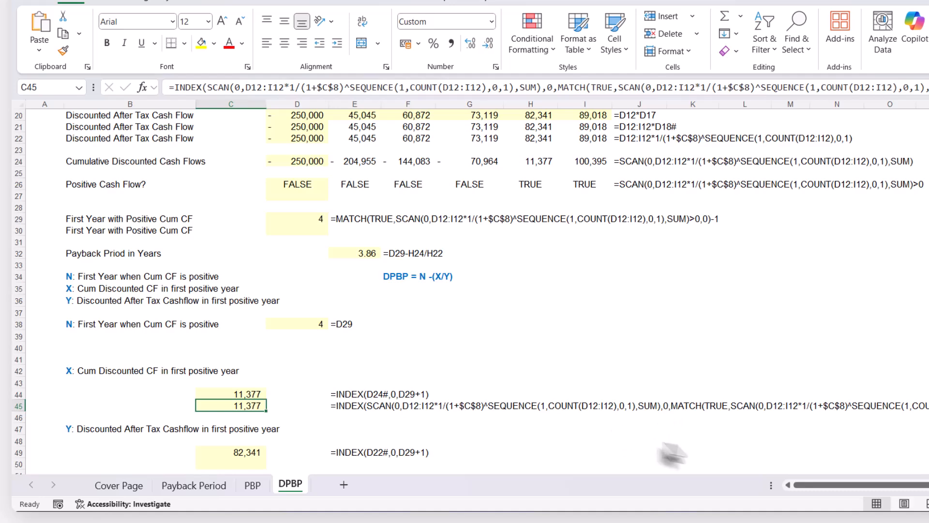
{"action": "left_click_drag", "start_coordinate": [814, 485], "coordinate": [821, 486]}
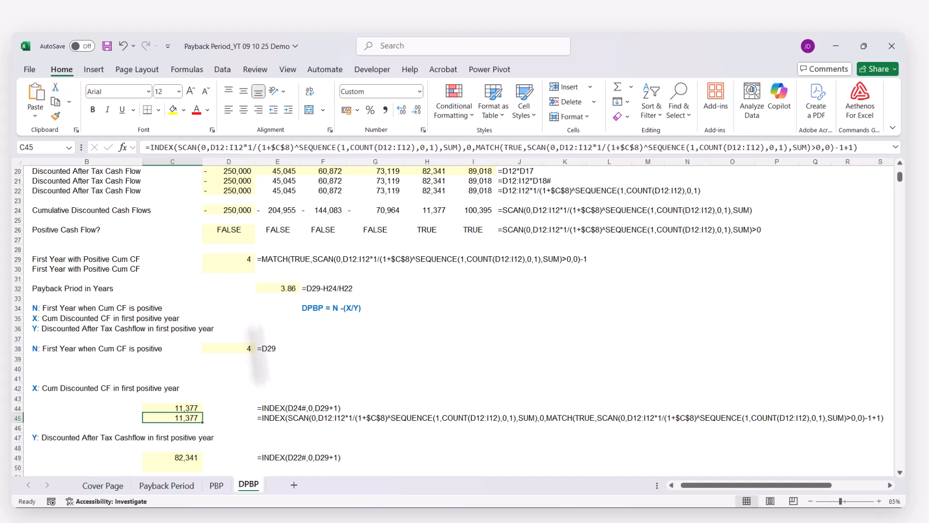
{"action": "left_click_drag", "start_coordinate": [836, 148], "coordinate": [852, 148]}
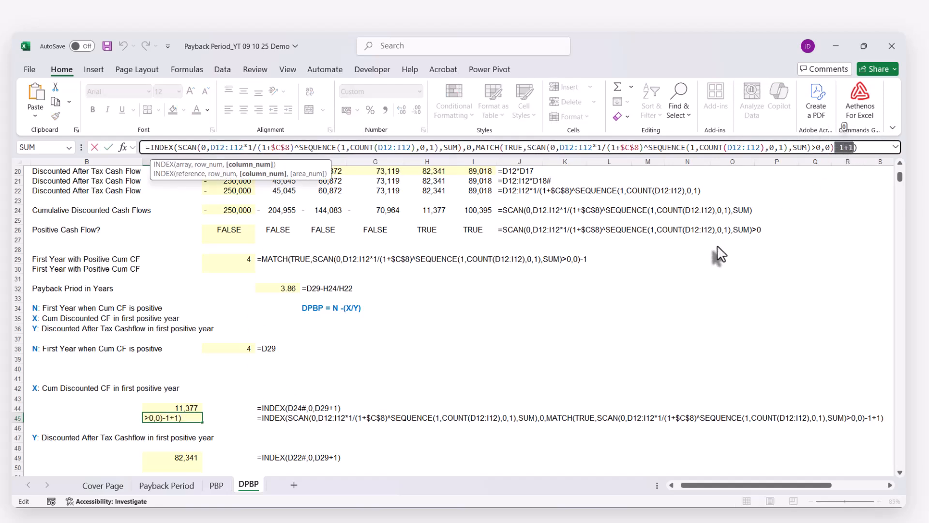
{"action": "key", "text": "Delete"}
{"action": "key", "text": "Return"}
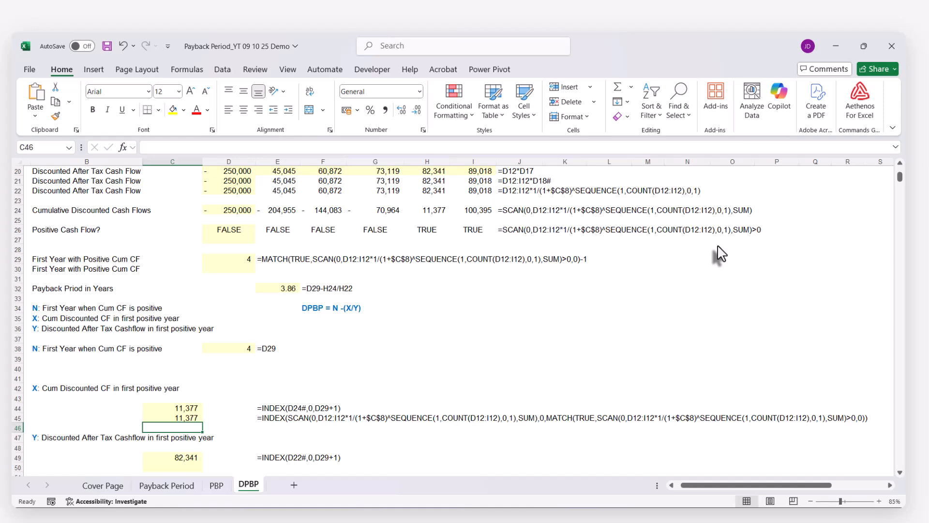
Duplicate the Y lookup formula =INDEX(D22#,0,D29+1) from C49 into C50 with its references unchanged
{"action": "scroll", "coordinate": [392, 339], "scroll_direction": "down", "scroll_amount": 3}
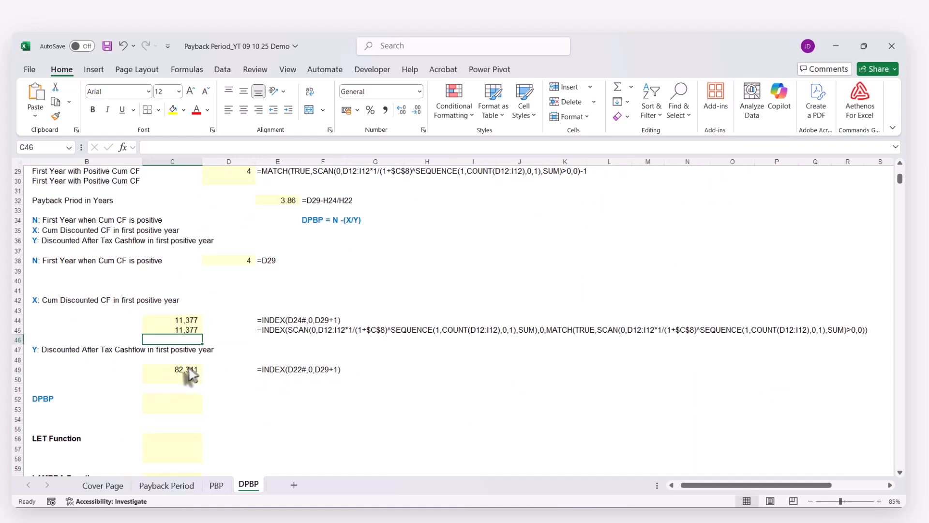
{"action": "left_click", "coordinate": [188, 370]}
{"action": "left_click", "coordinate": [181, 149]}
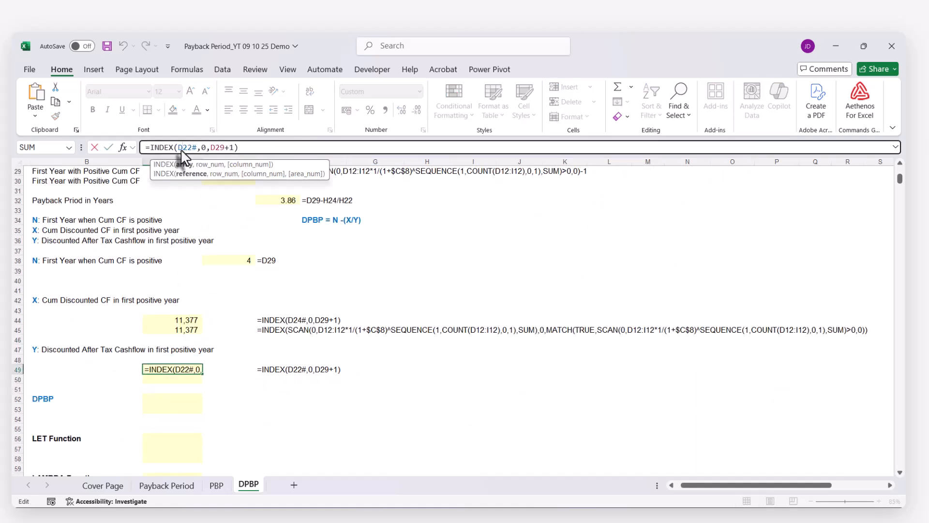
{"action": "key", "text": "Escape"}
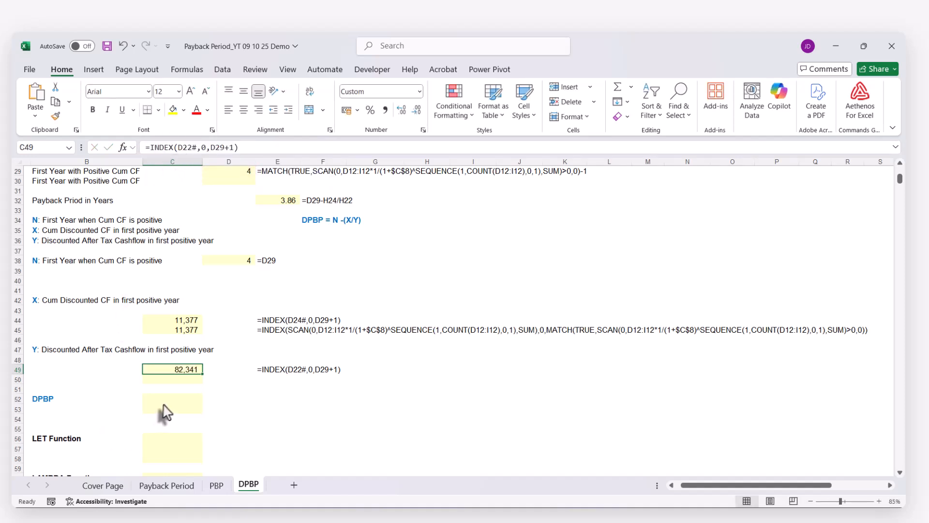
{"action": "left_click", "coordinate": [169, 379]}
{"action": "type", "text": "=INDEX(D22#,0,D29+1)"}
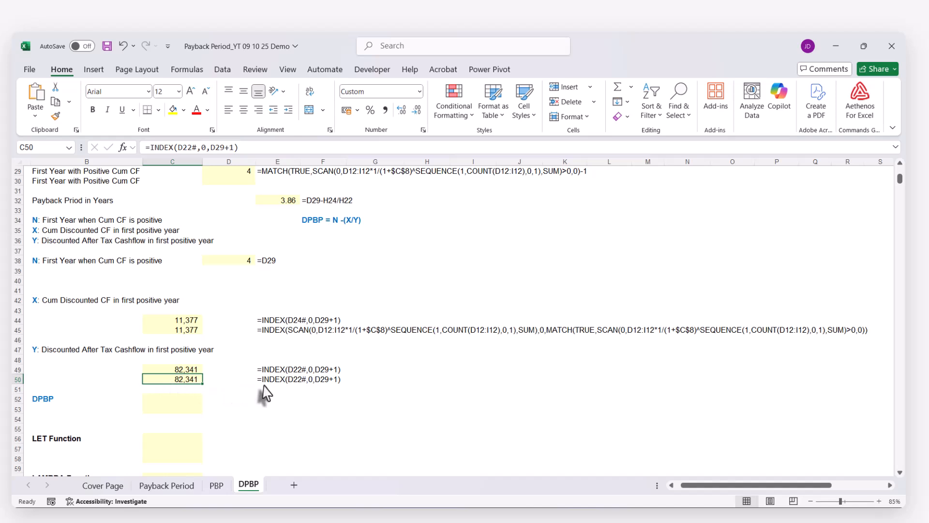
Replace D22# in the C50 formula with the discounting expression copied from D22, D12:I12*1/(1+$C$8)^SEQUENCE(1,COUNT(D12:I12),0,1)
{"action": "scroll", "coordinate": [252, 394], "scroll_direction": "up", "scroll_amount": 2}
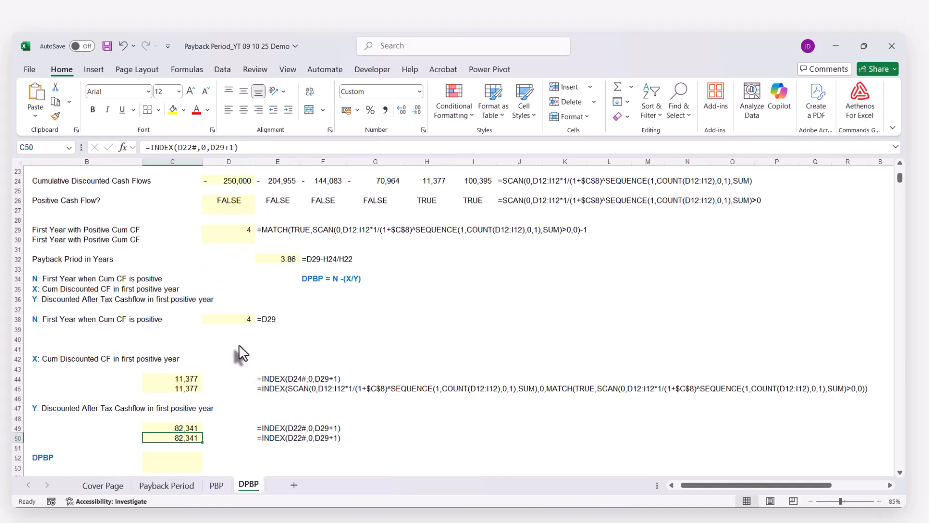
{"action": "scroll", "coordinate": [183, 237], "scroll_direction": "up", "scroll_amount": 1}
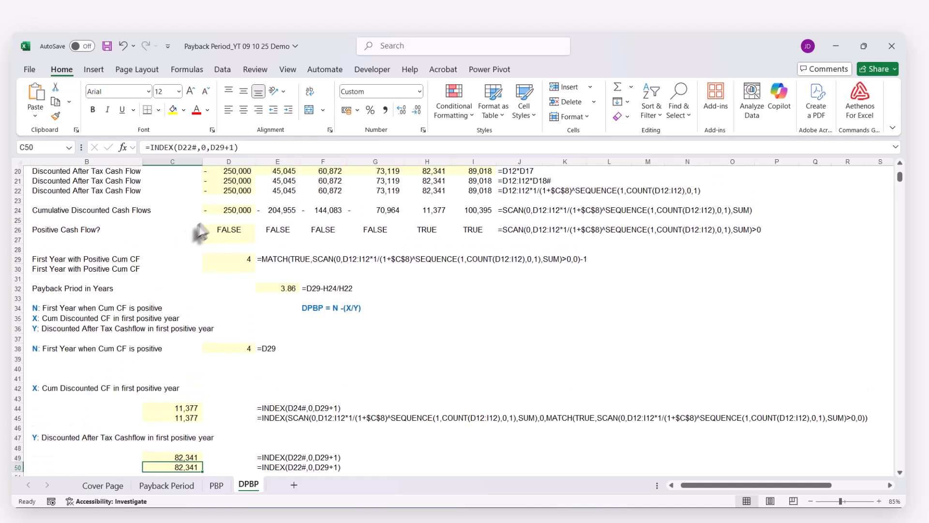
{"action": "left_click", "coordinate": [206, 189]}
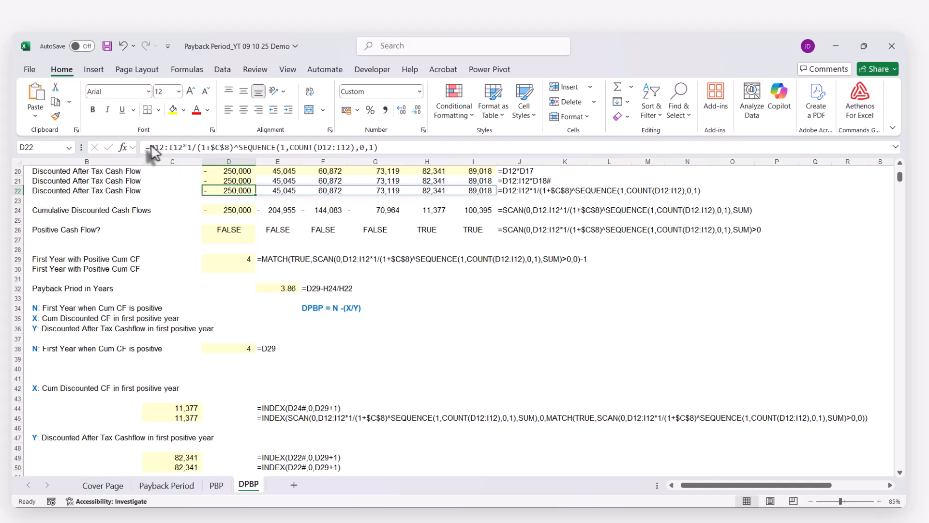
{"action": "left_click_drag", "start_coordinate": [150, 147], "coordinate": [409, 150]}
{"action": "key", "text": "ctrl+c"}
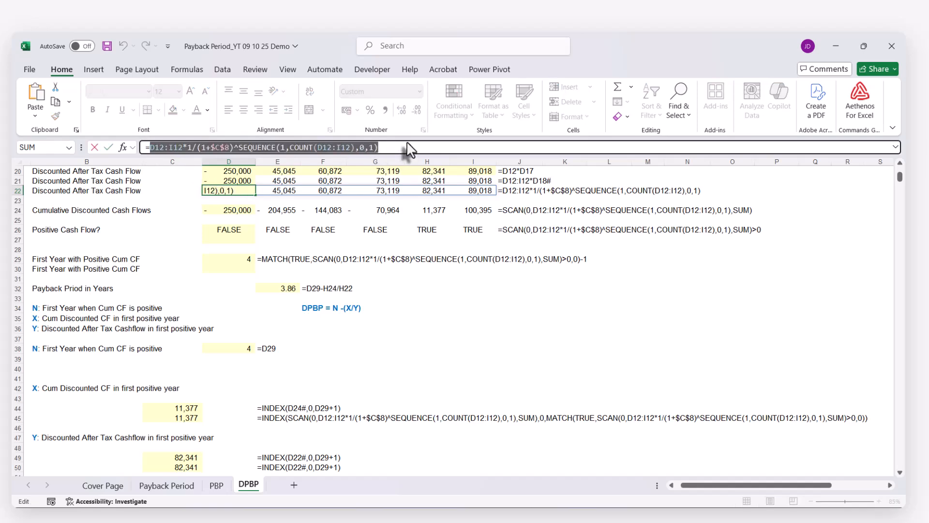
{"action": "key", "text": "Escape"}
{"action": "scroll", "coordinate": [350, 259], "scroll_direction": "down", "scroll_amount": 4}
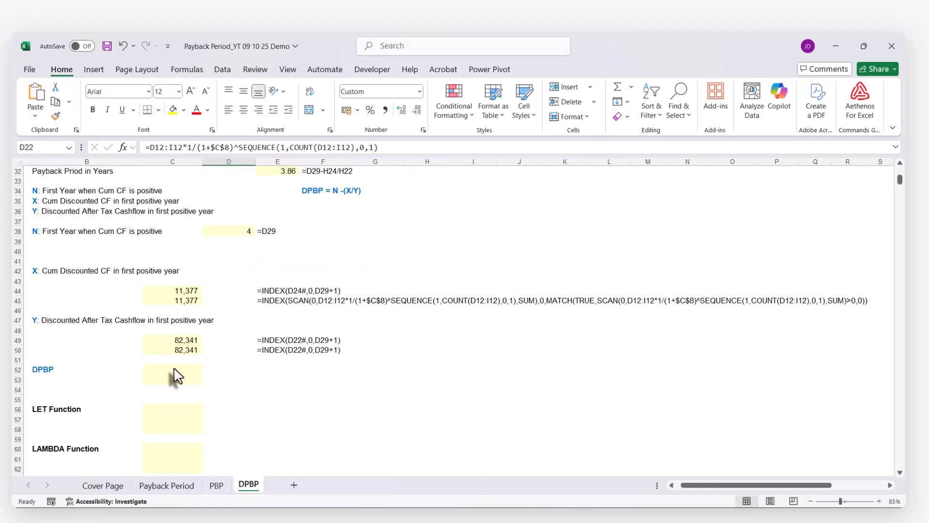
{"action": "left_click", "coordinate": [181, 351]}
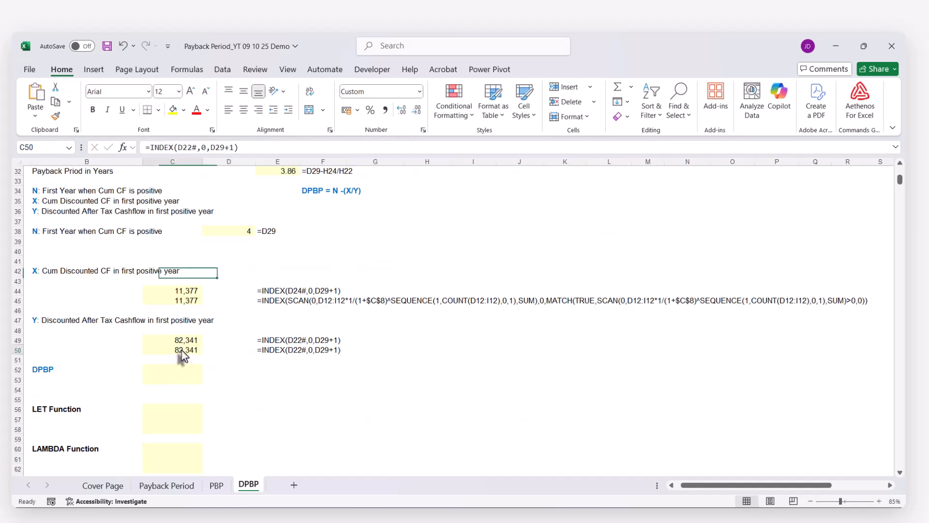
{"action": "double_click", "coordinate": [180, 147]}
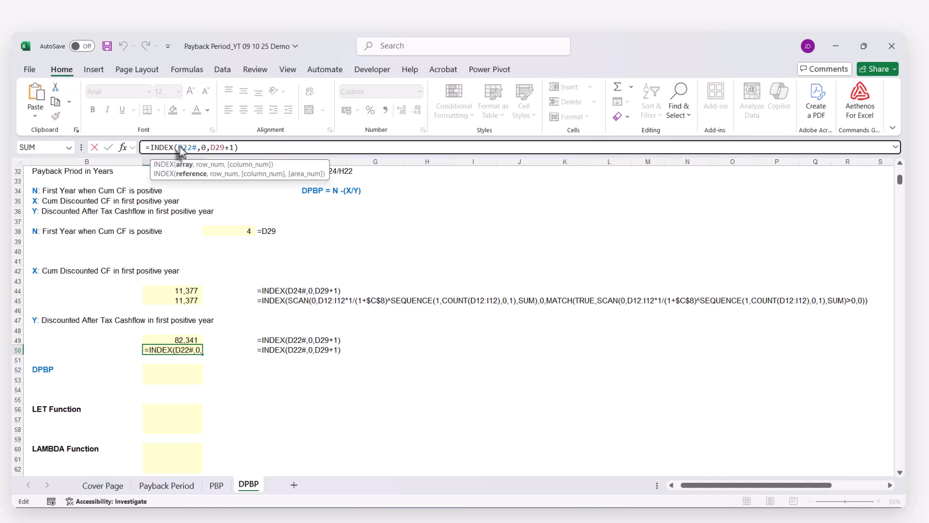
{"action": "key", "text": "ctrl+v"}
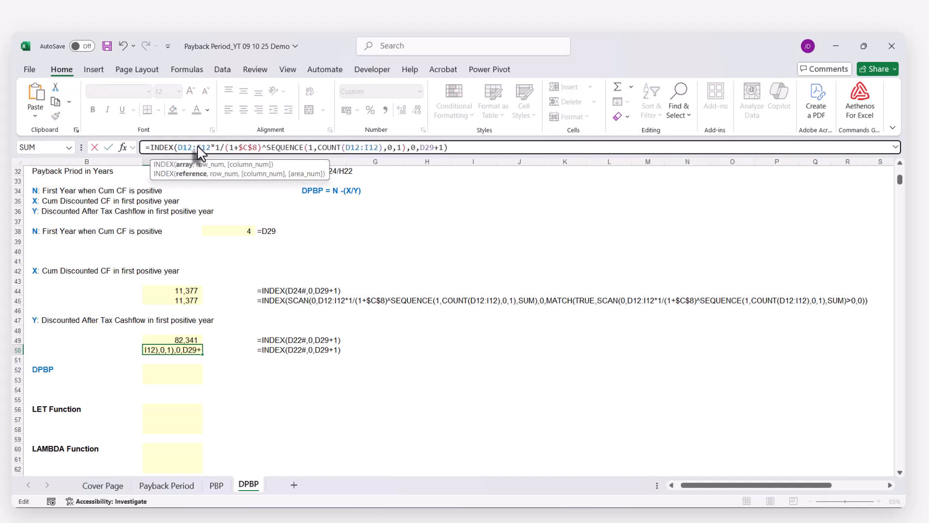
{"action": "key", "text": "Return"}
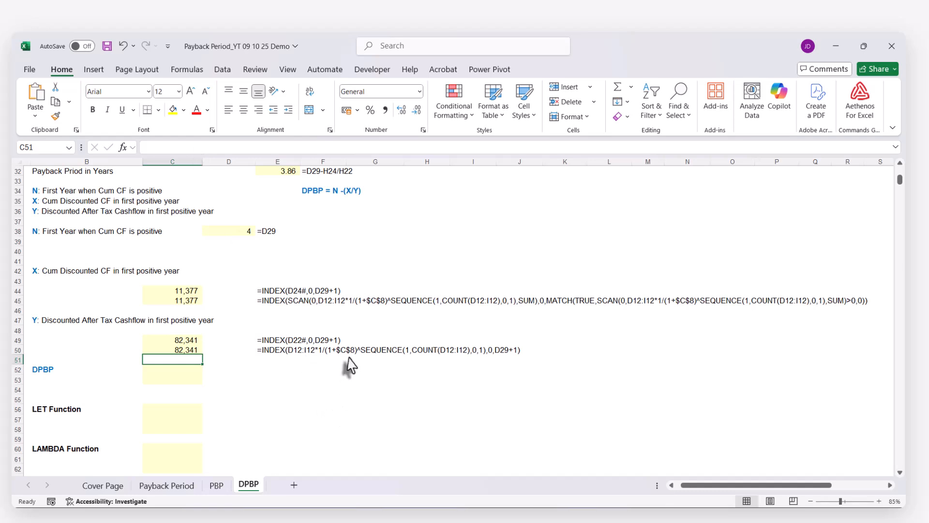
Replace D29 in the C50 formula with the full MATCH expression copied from D29, including its trailing -1
{"action": "scroll", "coordinate": [381, 370], "scroll_direction": "up", "scroll_amount": 3}
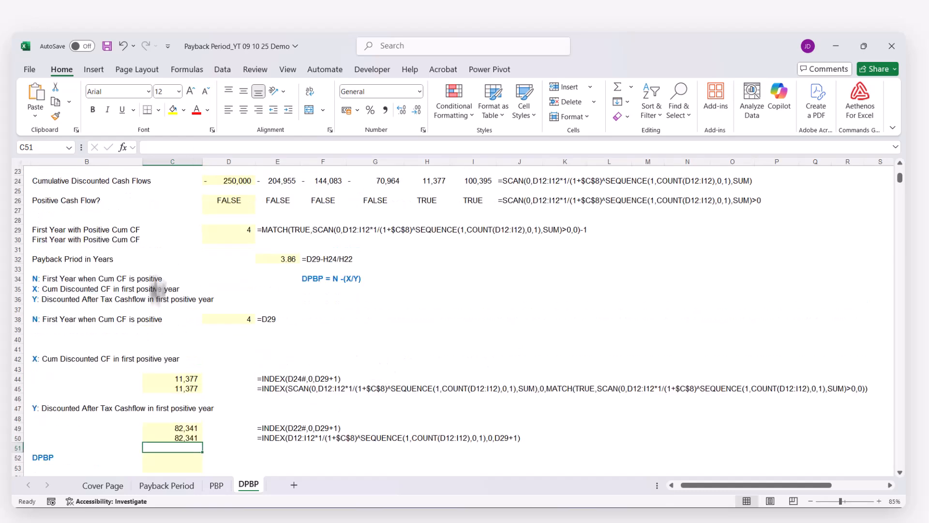
{"action": "left_click", "coordinate": [224, 230]}
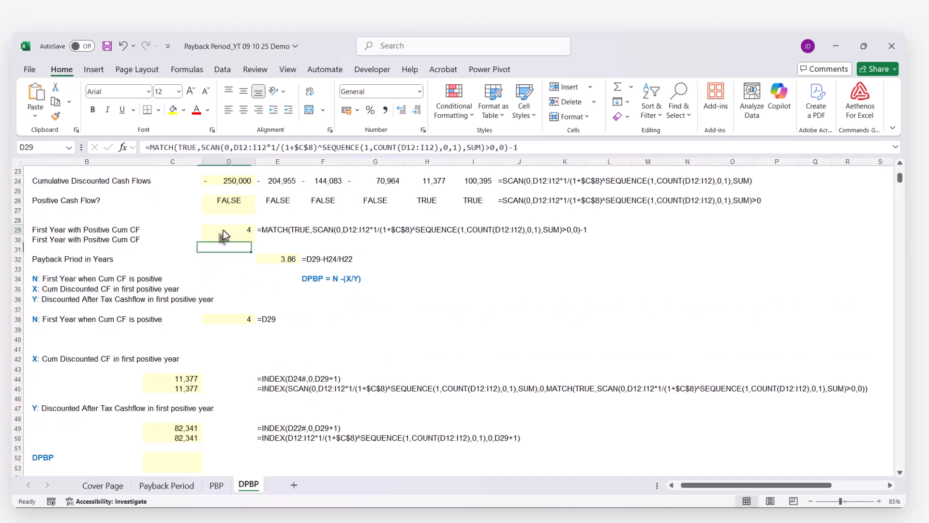
{"action": "left_click", "coordinate": [174, 438]}
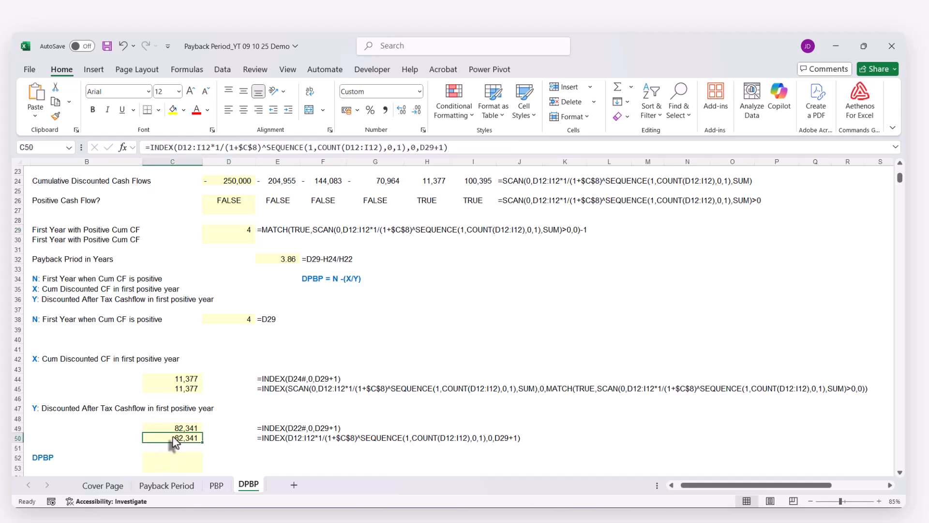
{"action": "double_click", "coordinate": [428, 147]}
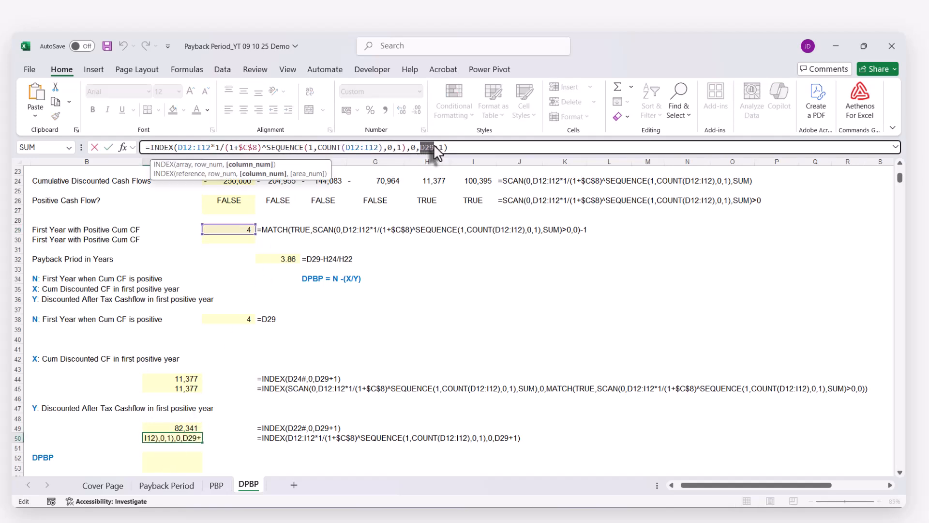
{"action": "type", "text": "MATCH(TRUE,SCAN(0,D12:I12*1/(1+$C$8)^SEQUENCE(1,COUNT(D12:I12),0,1),SUM)>0,0)-1"}
{"action": "key", "text": "Return"}
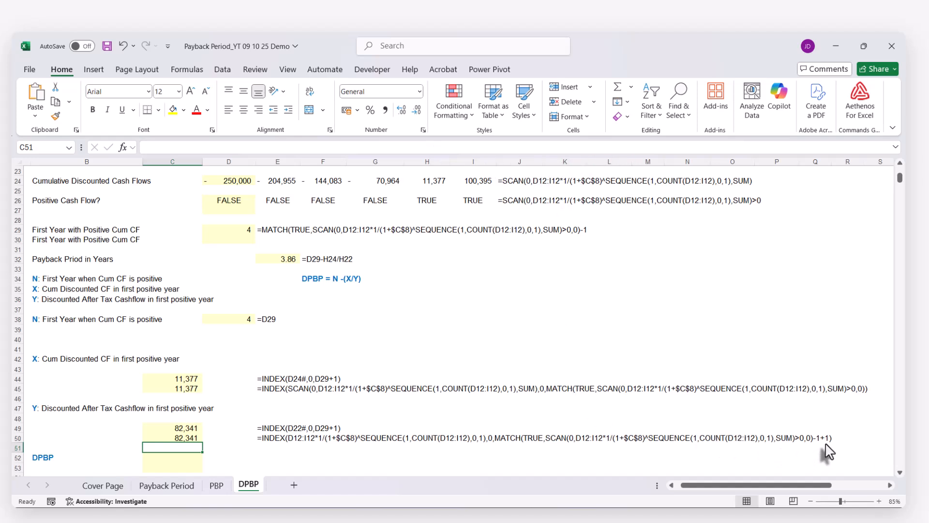
Remove the redundant -1+1 after the MATCH expression in the C50 formula for Y
{"action": "left_click", "coordinate": [188, 438]}
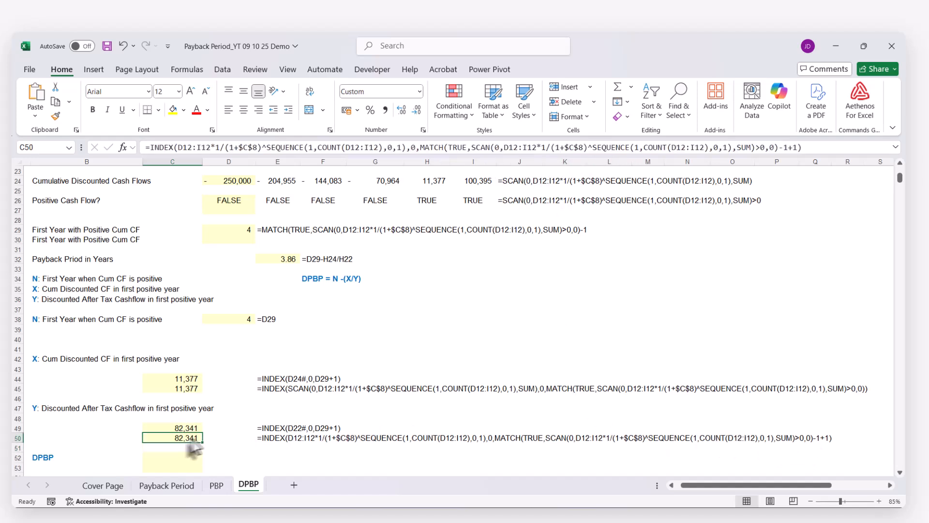
{"action": "left_click", "coordinate": [785, 148]}
{"action": "left_click_drag", "start_coordinate": [785, 148], "coordinate": [798, 148]}
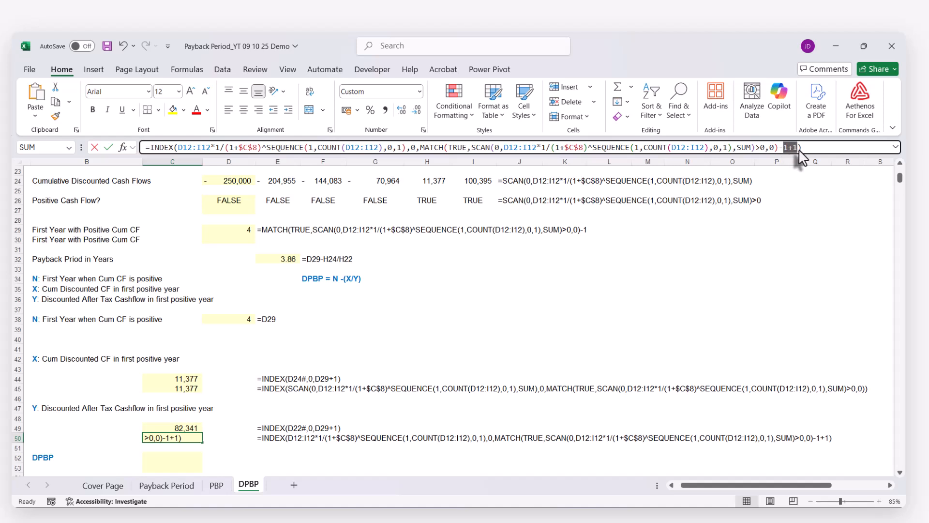
{"action": "key", "text": "BackSpace"}
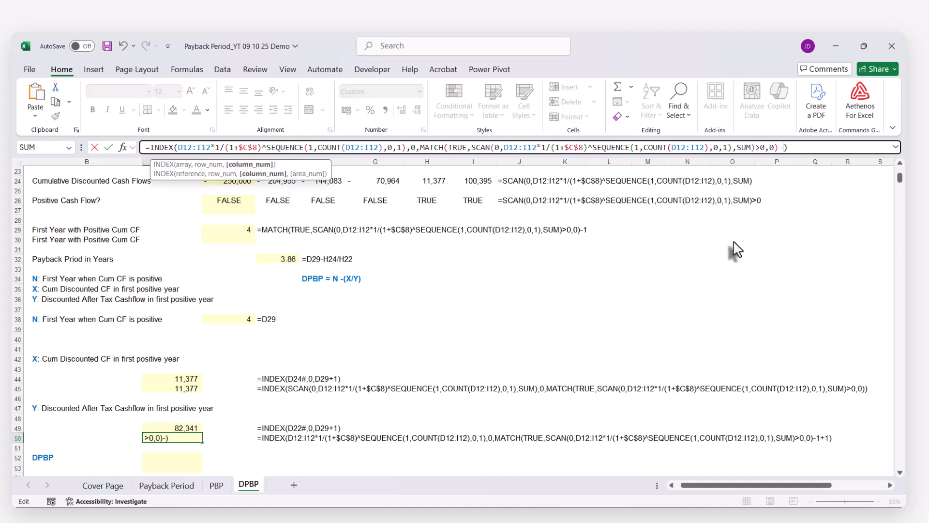
{"action": "key", "text": "Return"}
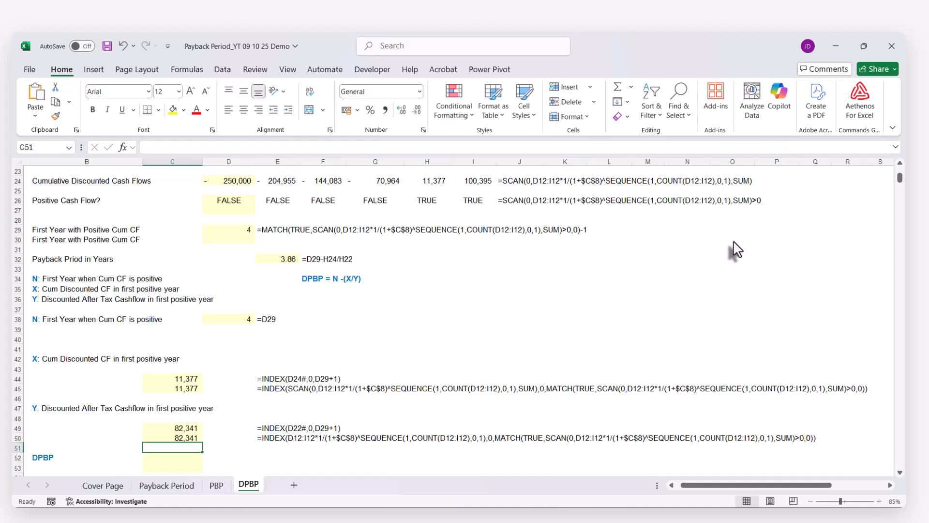
{"action": "scroll", "coordinate": [167, 382], "scroll_direction": "down", "scroll_amount": 2}
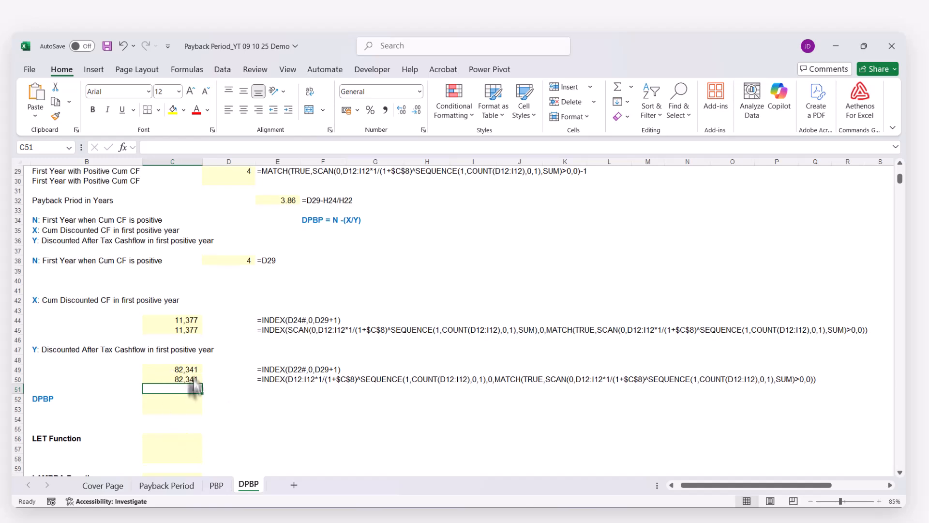
{"action": "scroll", "coordinate": [242, 383], "scroll_direction": "down", "scroll_amount": 2}
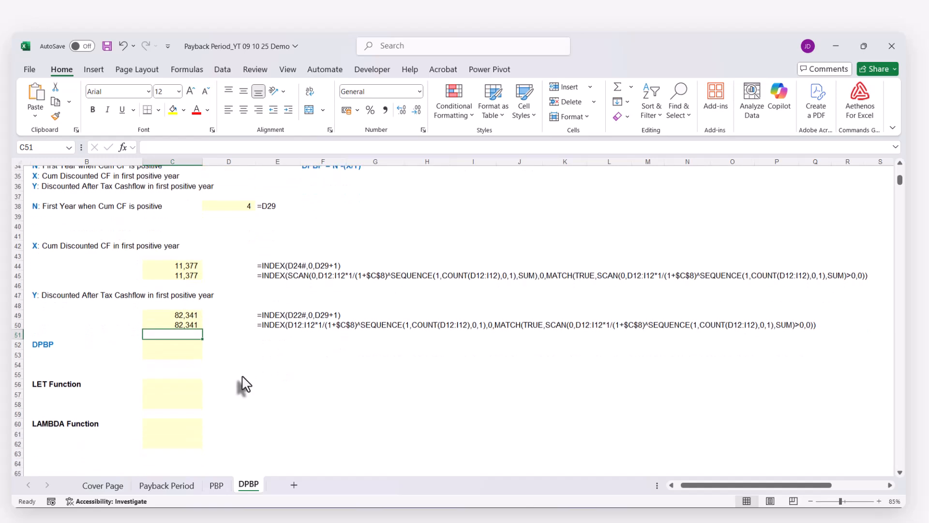
Calculate the DPBP in C52 with =D38-C45/C50 and compare it with the payback period in E32
{"action": "left_click", "coordinate": [166, 344]}
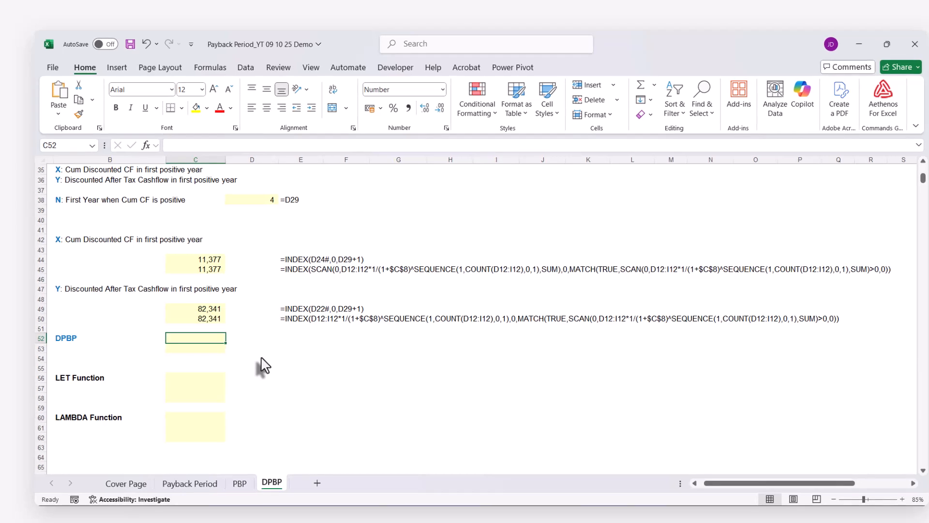
{"action": "type", "text": "="}
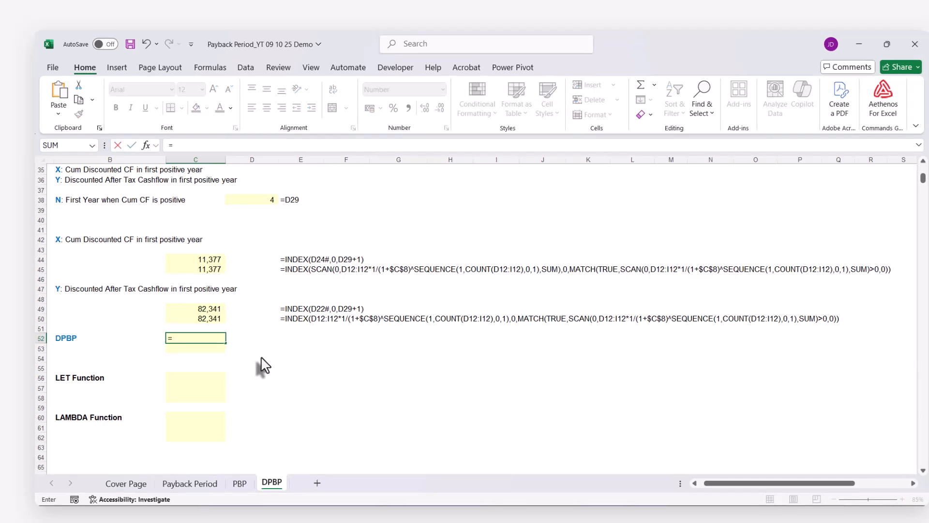
{"action": "left_click", "coordinate": [258, 200]}
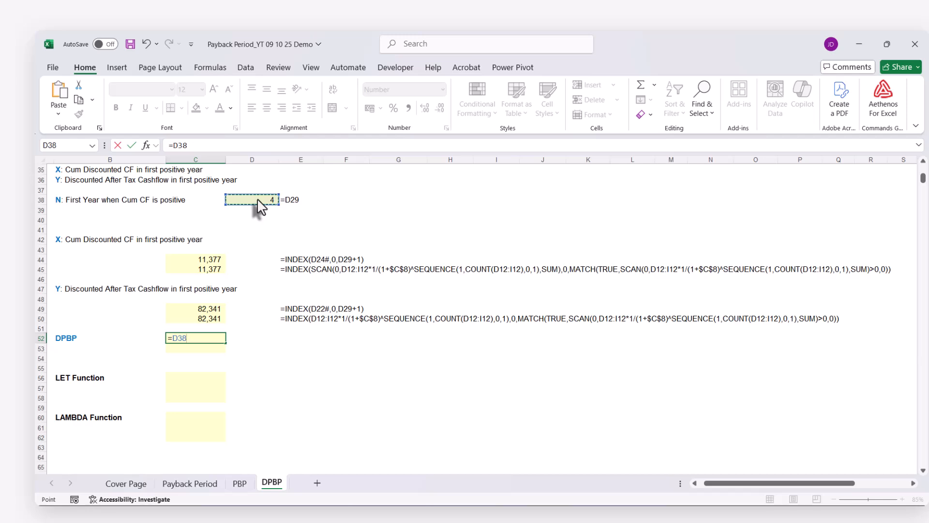
{"action": "type", "text": "-"}
{"action": "left_click", "coordinate": [210, 269]}
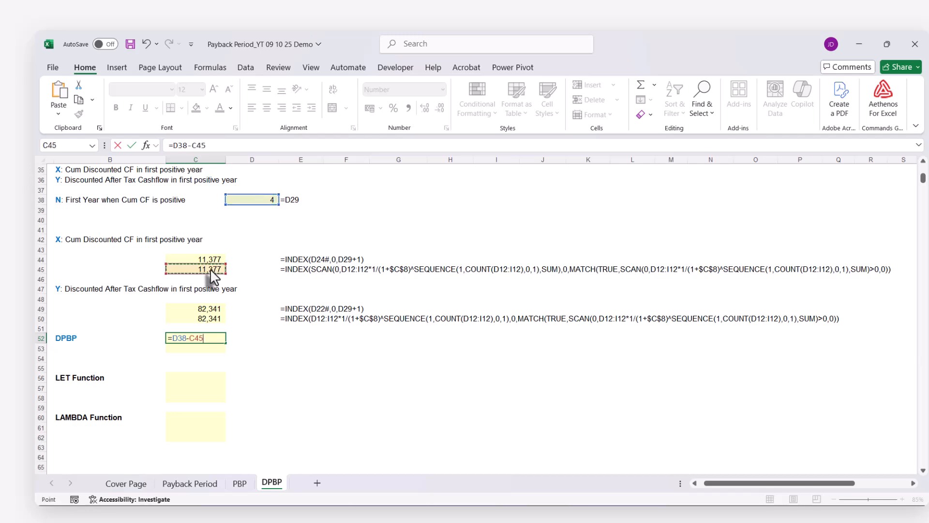
{"action": "type", "text": "/"}
{"action": "left_click", "coordinate": [188, 317]}
{"action": "key", "text": "Return"}
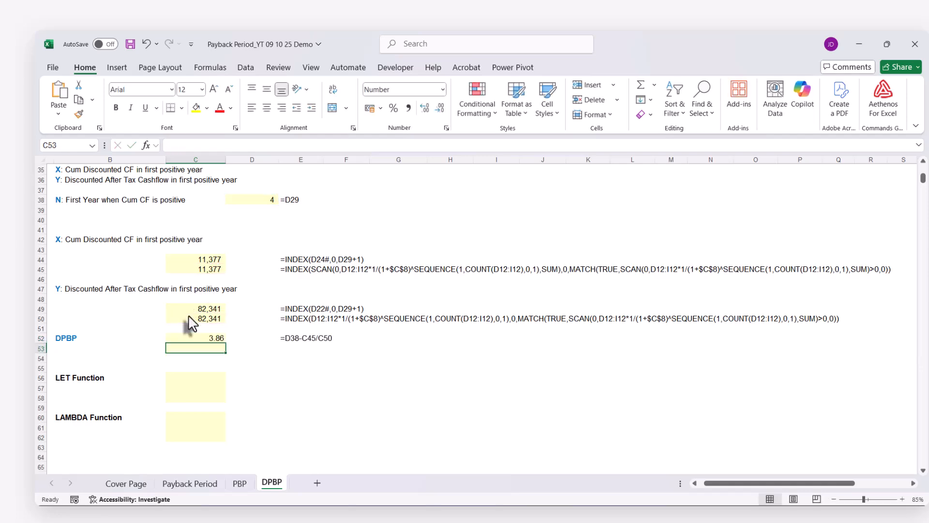
{"action": "scroll", "coordinate": [191, 323], "scroll_direction": "up", "scroll_amount": 4}
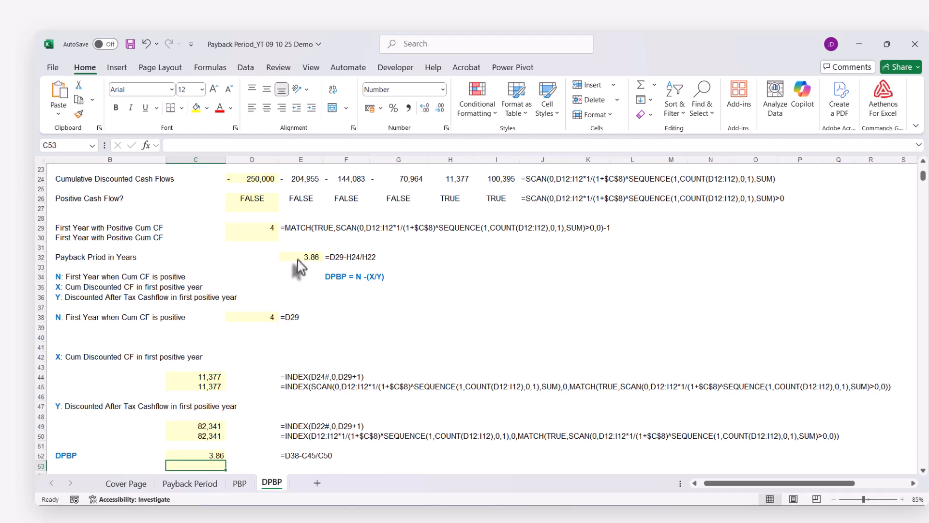
{"action": "left_click", "coordinate": [297, 260]}
{"action": "scroll", "coordinate": [329, 351], "scroll_direction": "down", "scroll_amount": 4}
Duplicate the DPBP formula =D38-C45/C50 from C52 into C53 with its references unchanged
{"action": "left_click", "coordinate": [215, 339]}
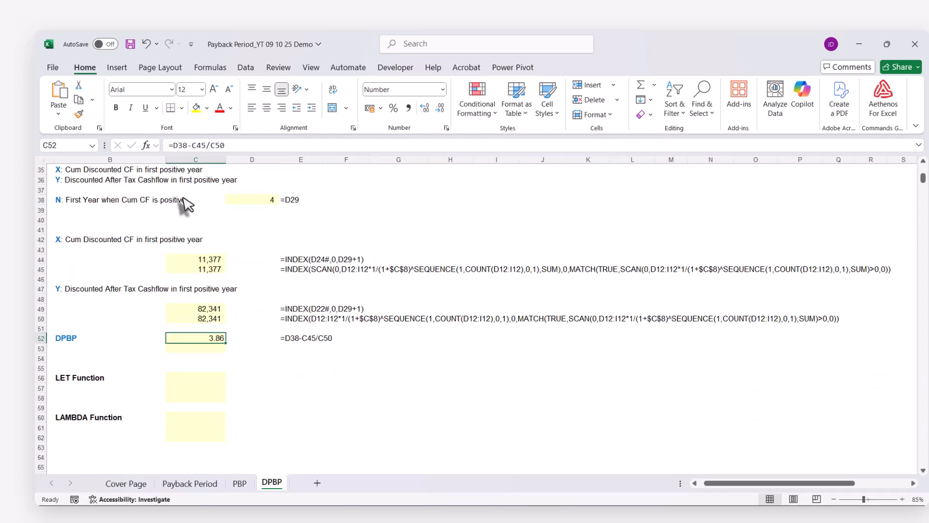
{"action": "left_click", "coordinate": [181, 144]}
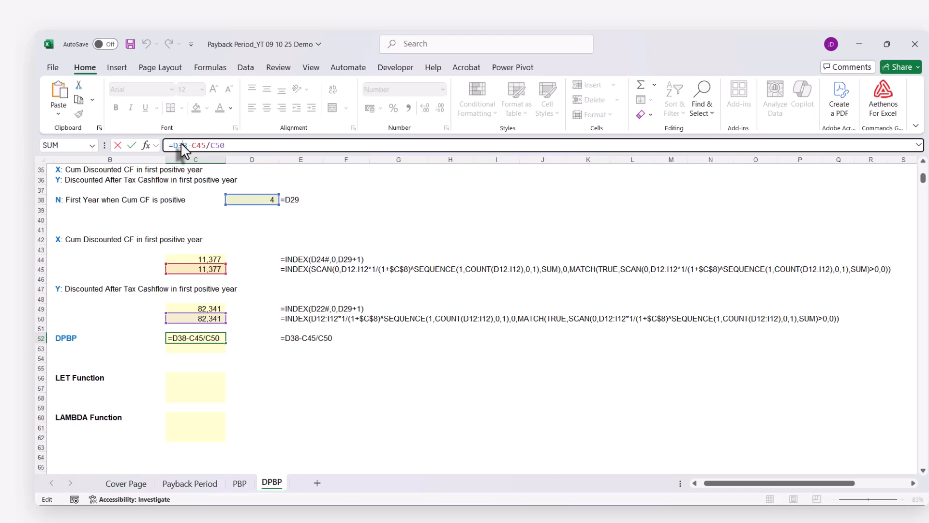
{"action": "triple_click", "coordinate": [181, 144]}
{"action": "key", "text": "ctrl+c"}
{"action": "key", "text": "Return"}
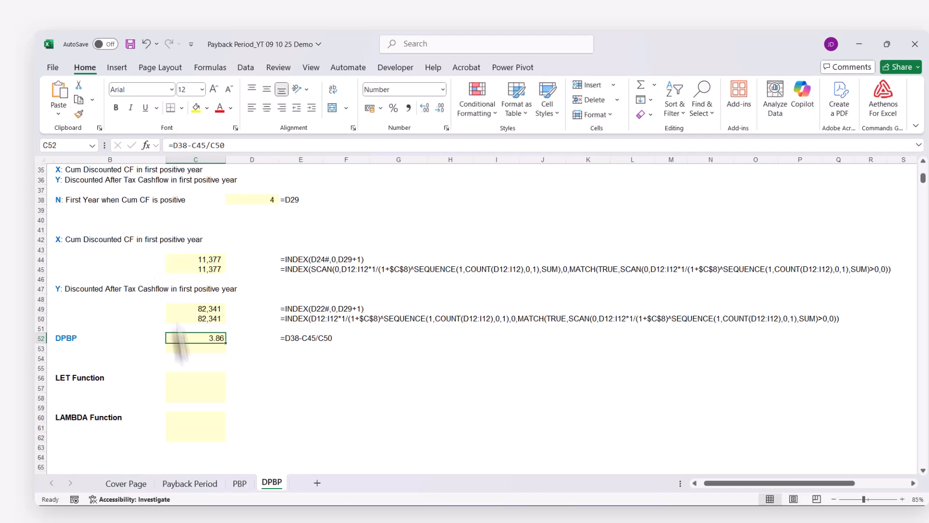
{"action": "key", "text": "ctrl+v"}
{"action": "left_click", "coordinate": [189, 358]}
{"action": "key", "text": "Up"}
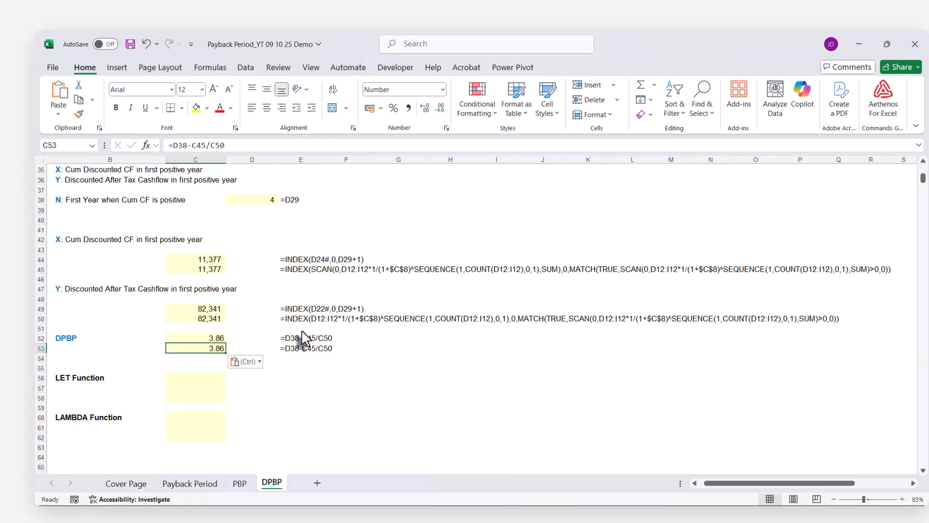
Replace D38 in the C53 formula with the full MATCH expression copied from D29, including its trailing -1
{"action": "scroll", "coordinate": [303, 338], "scroll_direction": "up", "scroll_amount": 2}
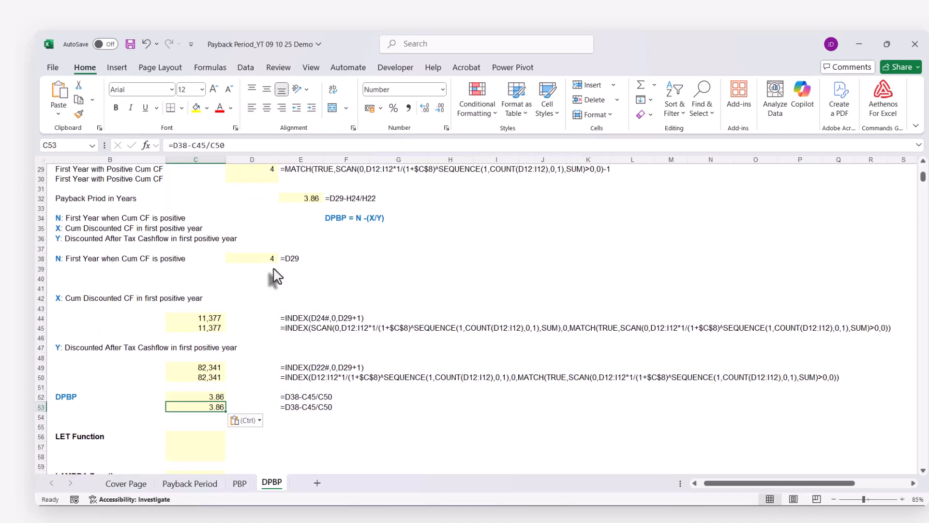
{"action": "scroll", "coordinate": [273, 276], "scroll_direction": "up", "scroll_amount": 2}
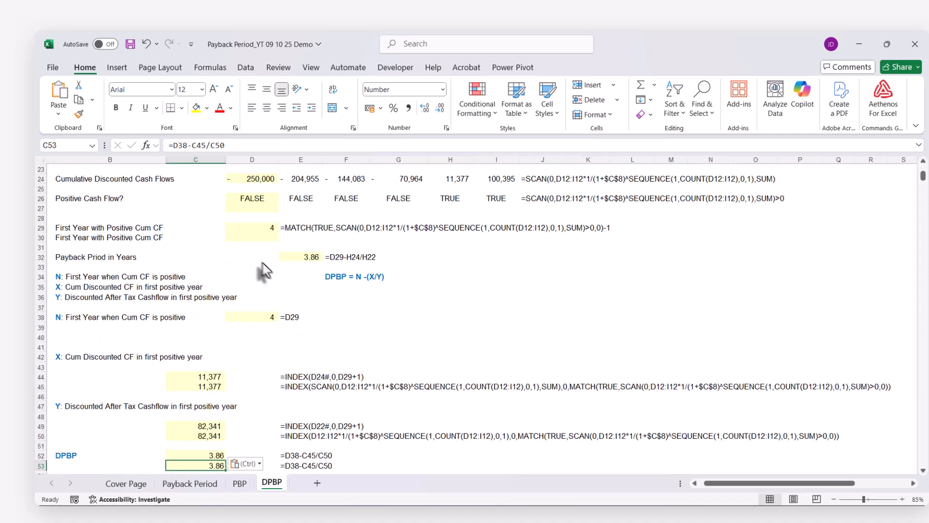
{"action": "left_click", "coordinate": [258, 232]}
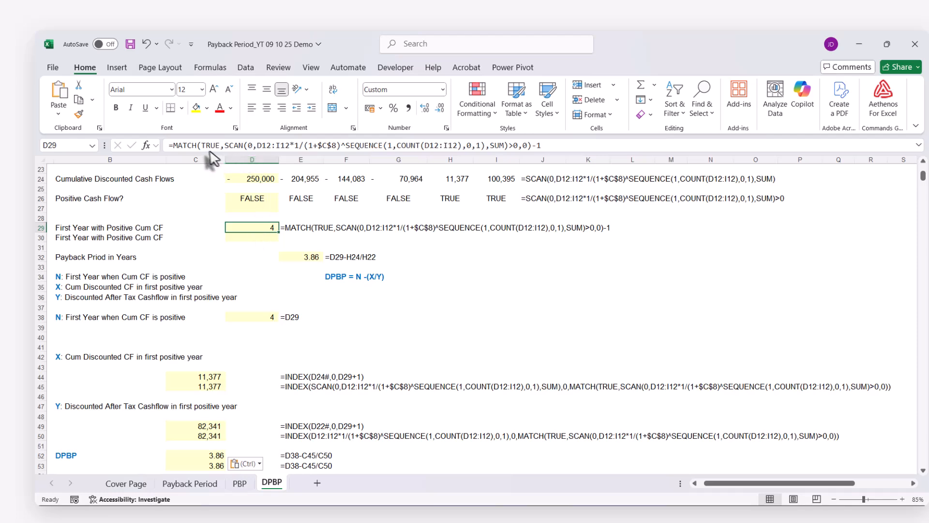
{"action": "left_click_drag", "start_coordinate": [173, 145], "coordinate": [612, 138]}
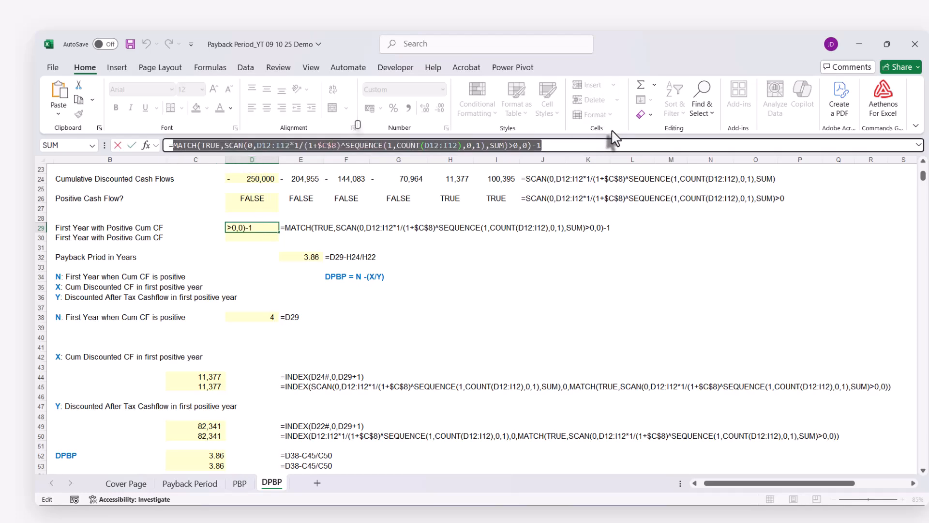
{"action": "key", "text": "Escape"}
{"action": "scroll", "coordinate": [522, 283], "scroll_direction": "down", "scroll_amount": 5}
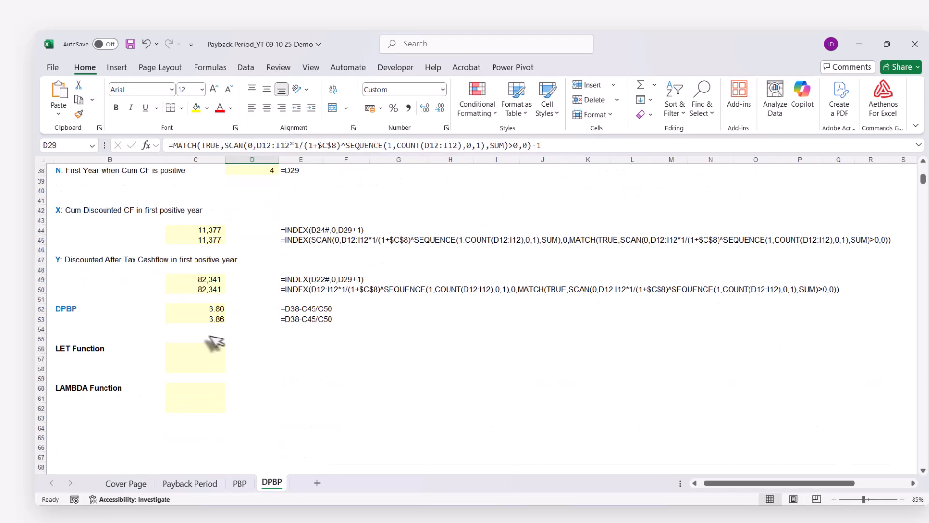
{"action": "left_click", "coordinate": [208, 318]}
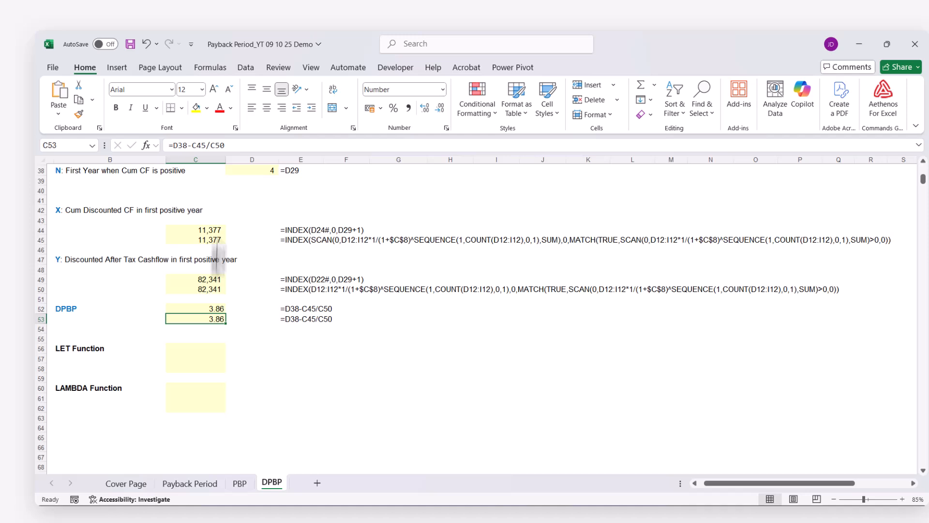
{"action": "double_click", "coordinate": [180, 145]}
{"action": "key", "text": "ctrl+v"}
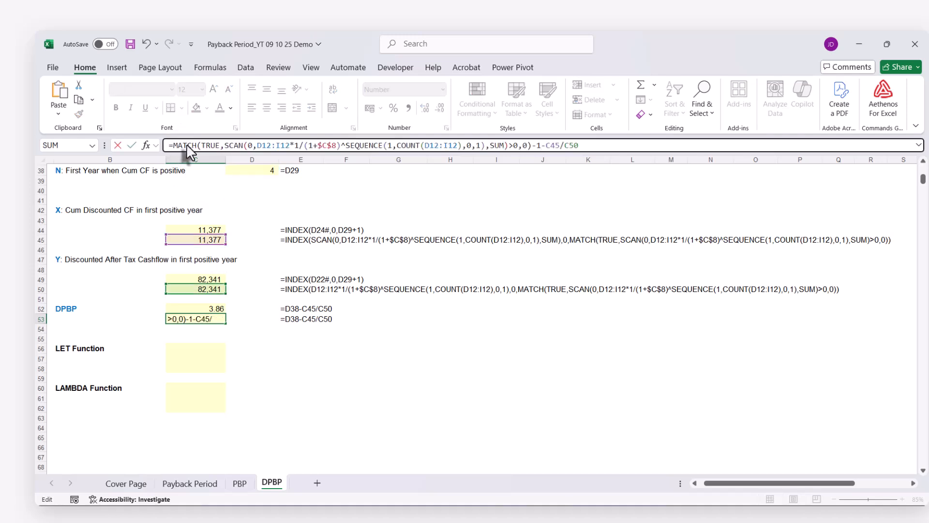
{"action": "key", "text": "Return"}
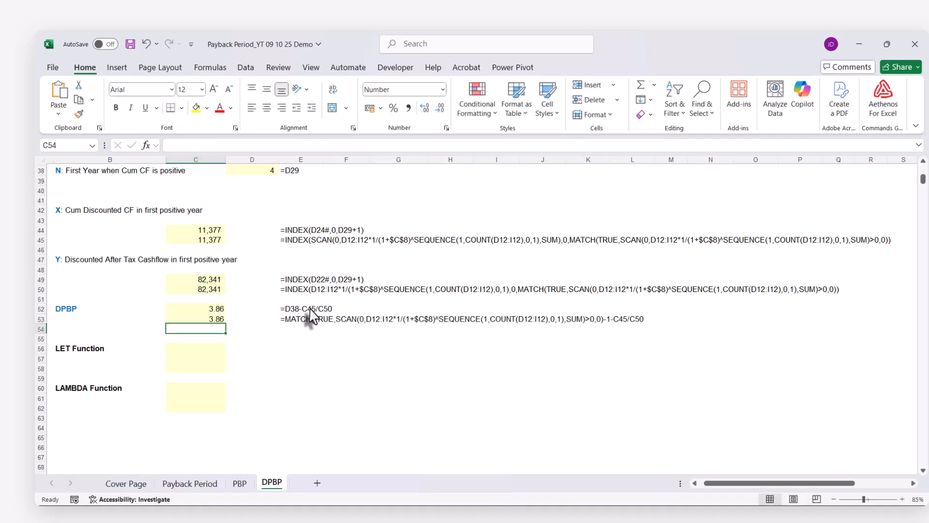
Replace C45 in the C53 formula with the full INDEX(SCAN(...)) expression for X copied from C45
{"action": "scroll", "coordinate": [290, 317], "scroll_direction": "up", "scroll_amount": 1}
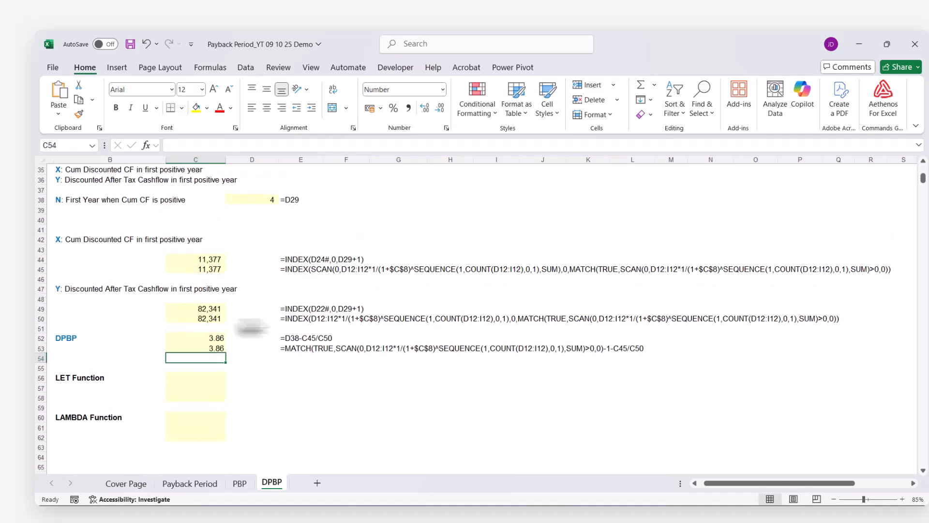
{"action": "left_click", "coordinate": [203, 269]}
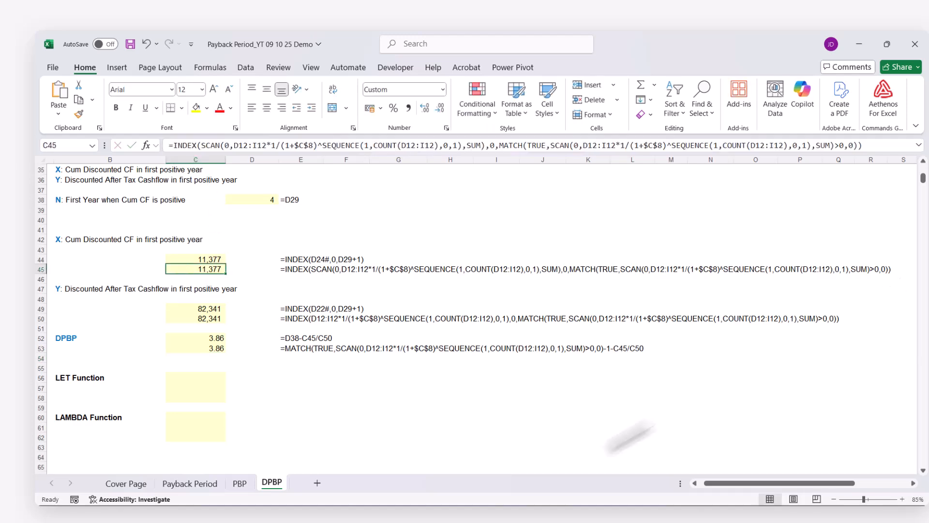
{"action": "left_click", "coordinate": [206, 351]}
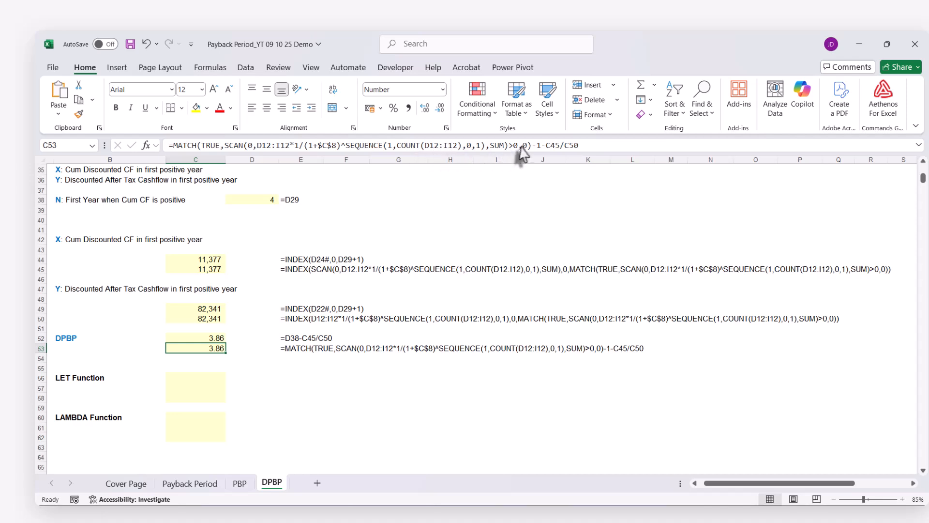
{"action": "double_click", "coordinate": [553, 145]}
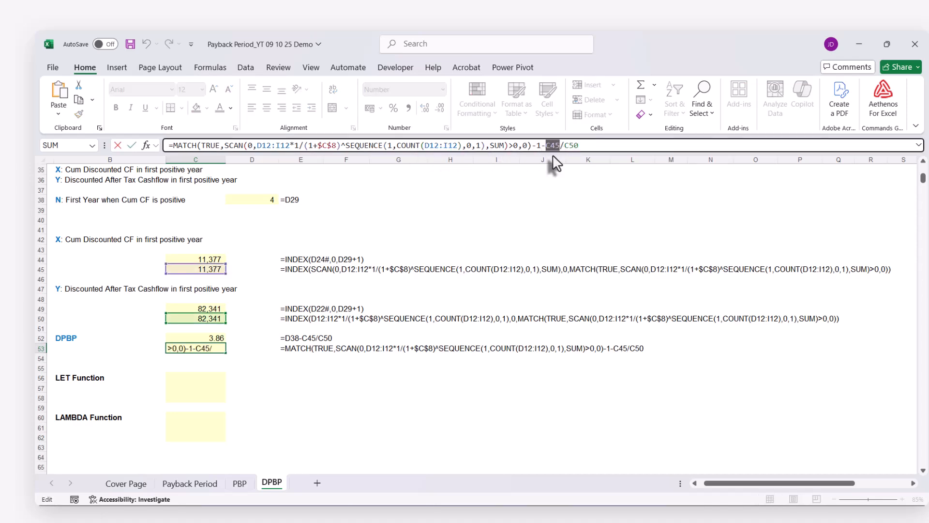
{"action": "key", "text": "ctrl+v"}
{"action": "key", "text": "Return"}
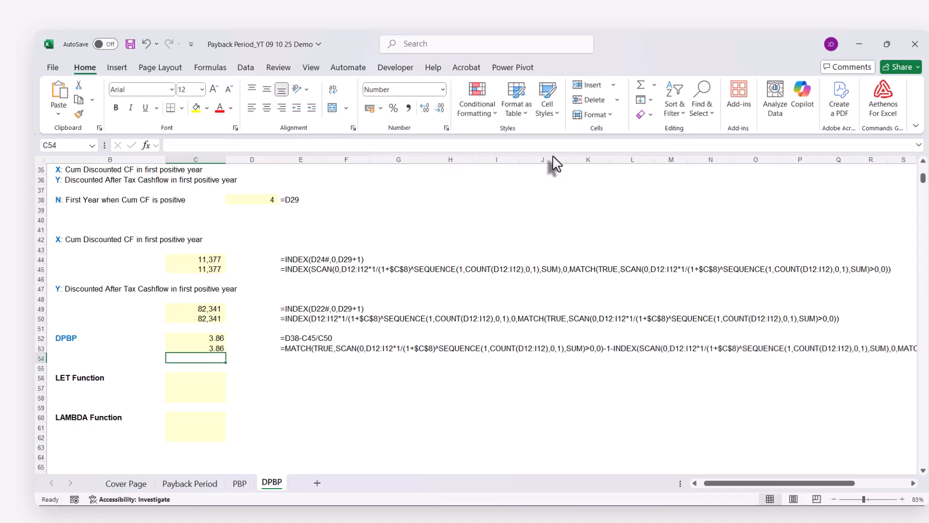
Enlarge the formula bar and replace C50 in the C53 formula with the full INDEX expression for Y copied from C50
{"action": "left_click", "coordinate": [213, 320]}
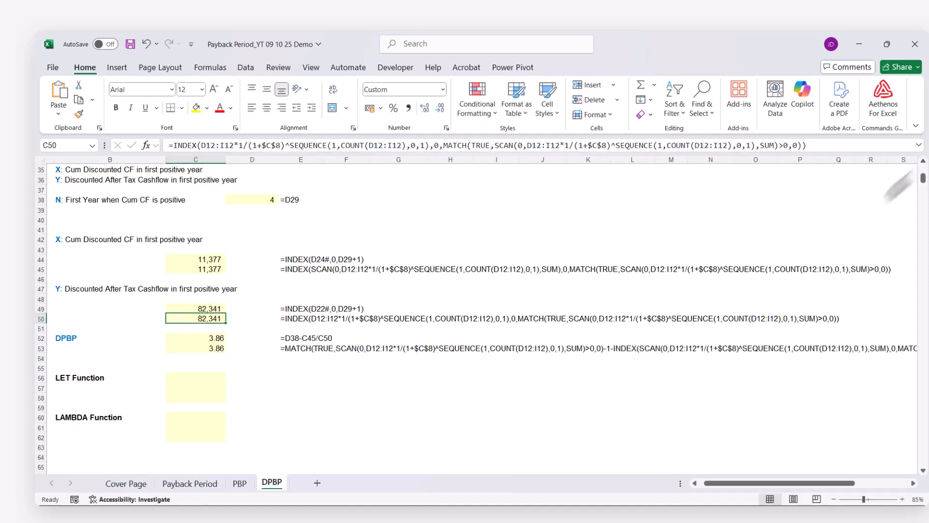
{"action": "left_click", "coordinate": [213, 349]}
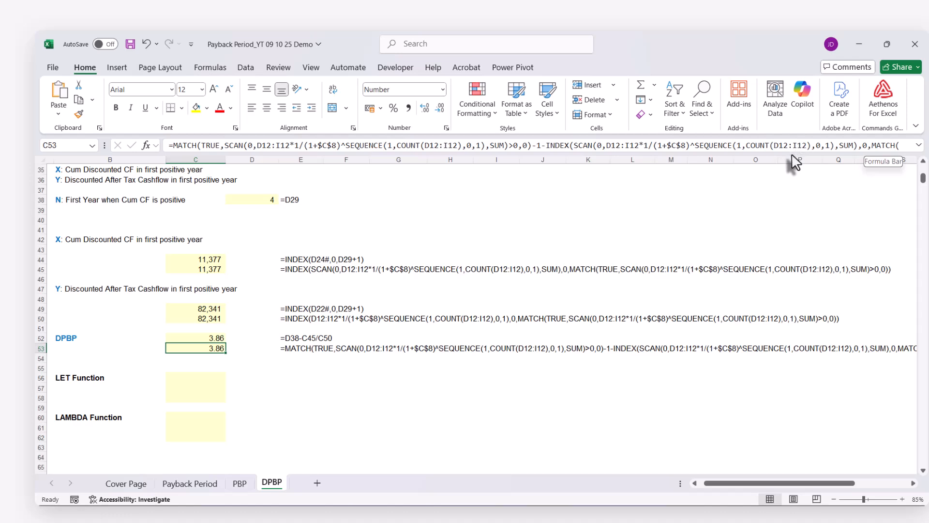
{"action": "left_click_drag", "start_coordinate": [793, 154], "coordinate": [788, 177]}
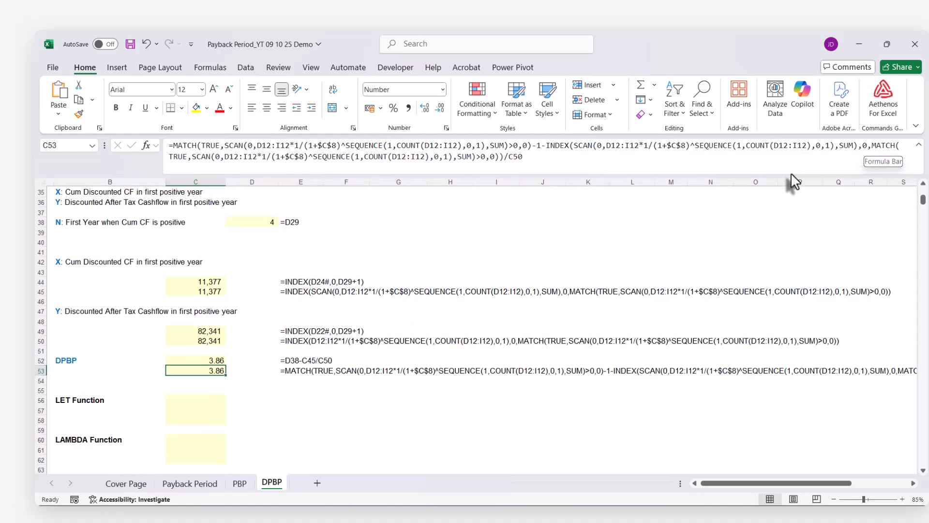
{"action": "left_click", "coordinate": [510, 157]}
{"action": "key", "text": "ctrl+v"}
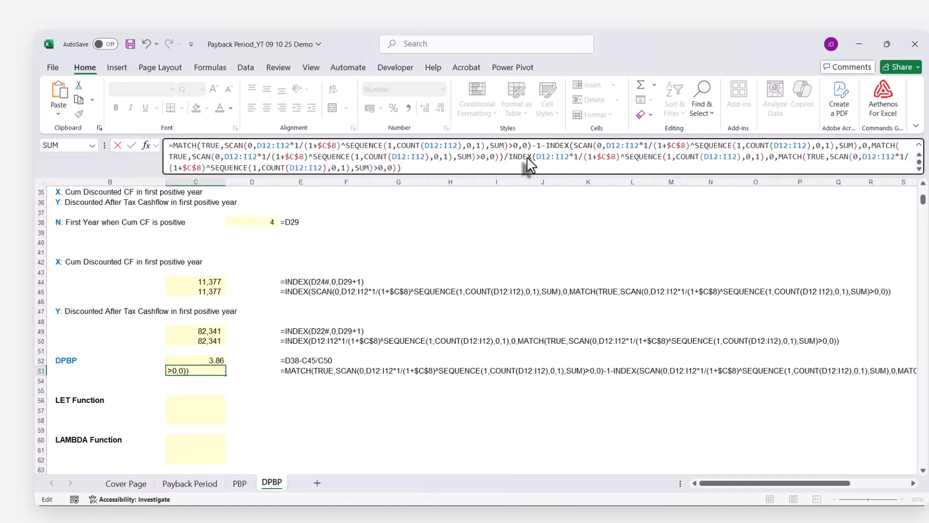
{"action": "key", "text": "Return"}
{"action": "scroll", "coordinate": [453, 257], "scroll_direction": "down", "scroll_amount": 1}
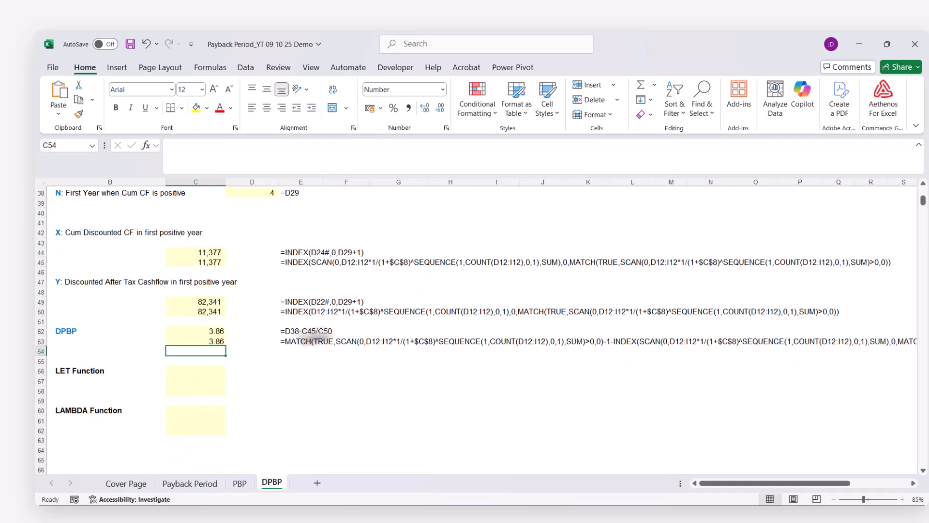
Copy the complete nested DPBP formula from C53 into C56 and C57 beside LET Function, keeping its references unchanged
{"action": "left_click", "coordinate": [219, 342]}
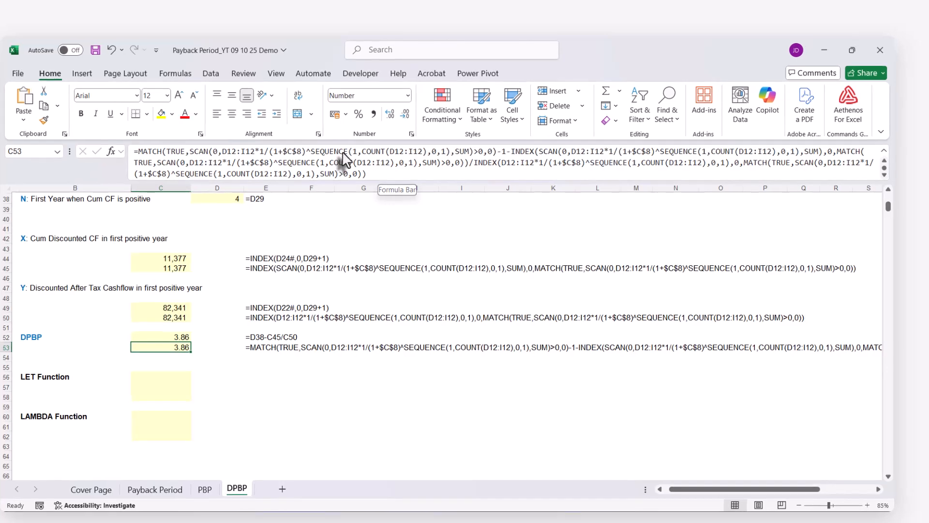
{"action": "left_click", "coordinate": [246, 154]}
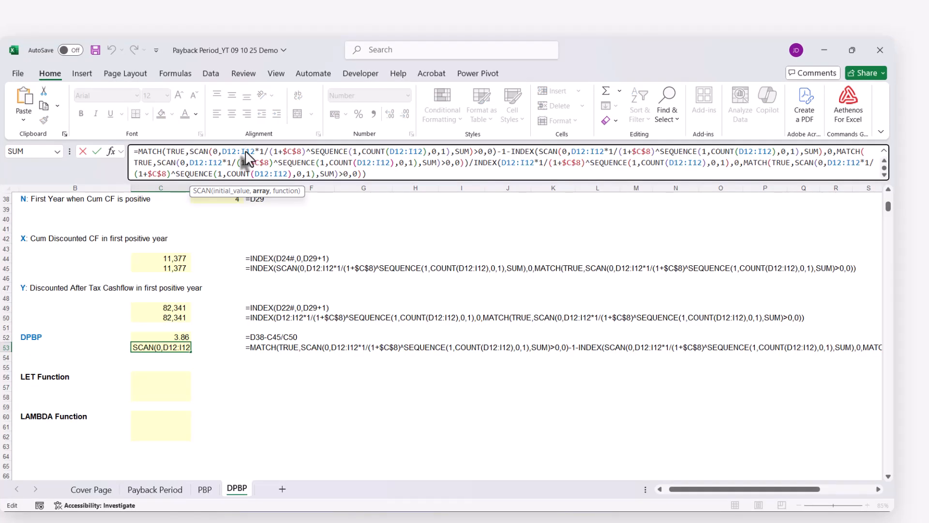
{"action": "key", "text": "ctrl+a"}
{"action": "key", "text": "ctrl+c"}
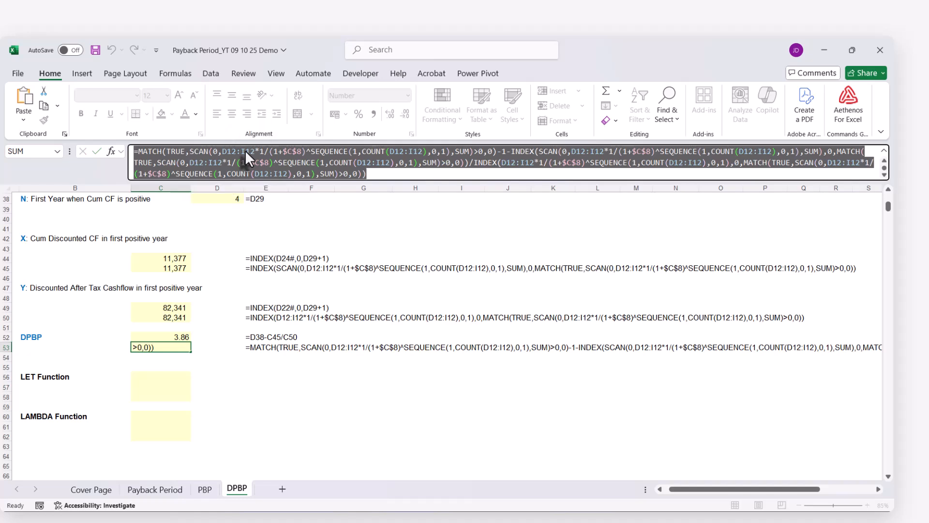
{"action": "key", "text": "Escape"}
{"action": "left_click", "coordinate": [149, 379]}
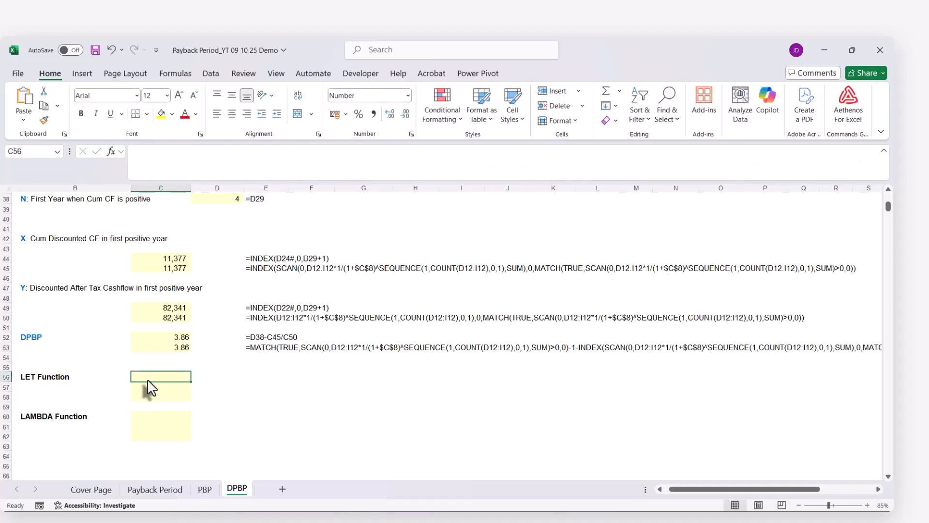
{"action": "key", "text": "ctrl+v"}
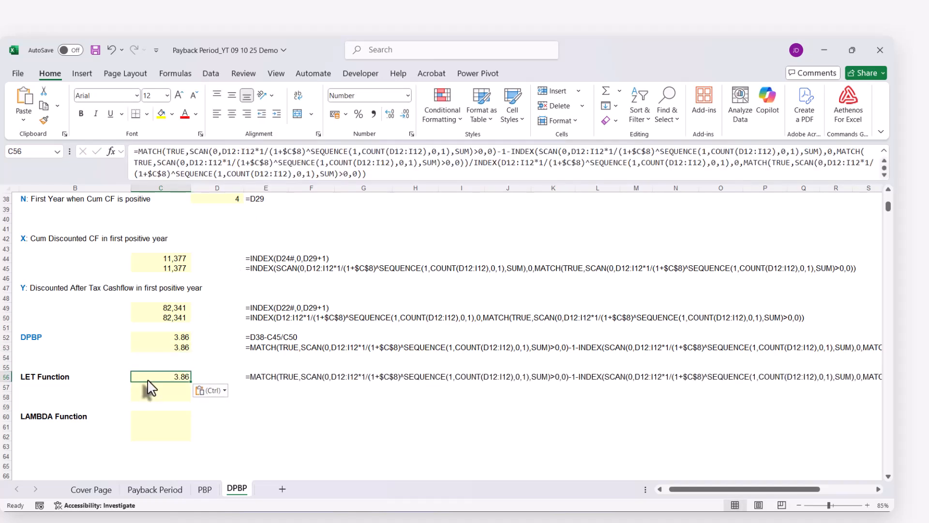
{"action": "left_click", "coordinate": [147, 387]}
{"action": "key", "text": "ctrl+v"}
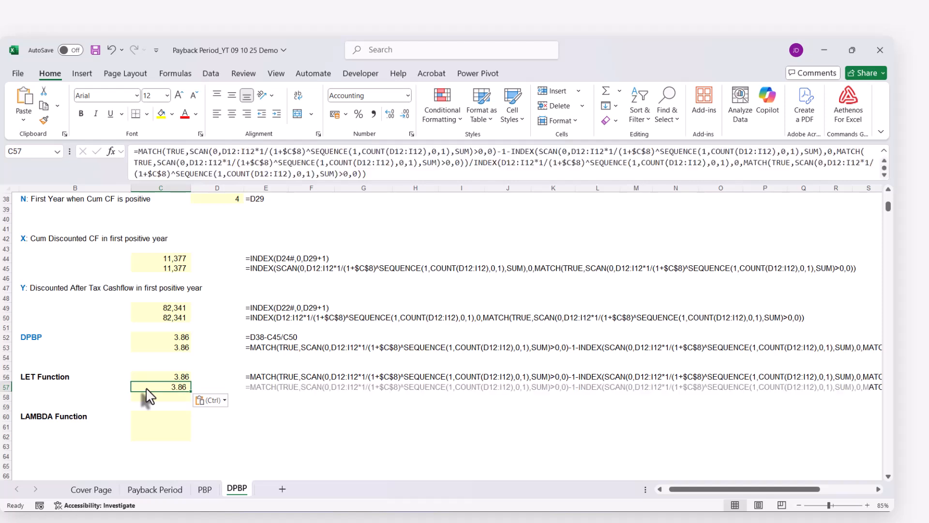
{"action": "left_click", "coordinate": [147, 396]}
{"action": "left_click", "coordinate": [152, 388]}
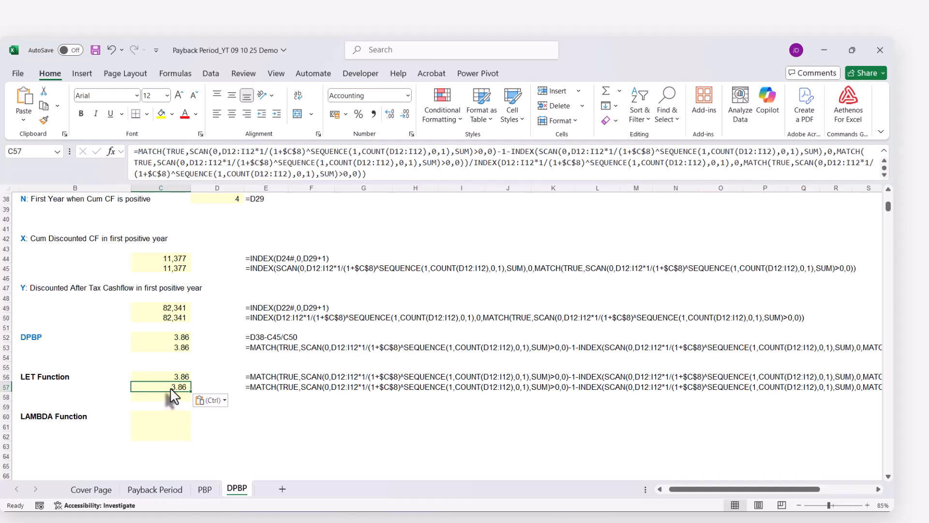
Wrap the C57 formula's start in LET and define the name values as the after-tax cash flows D12:I12
{"action": "scroll", "coordinate": [172, 394], "scroll_direction": "up", "scroll_amount": 12}
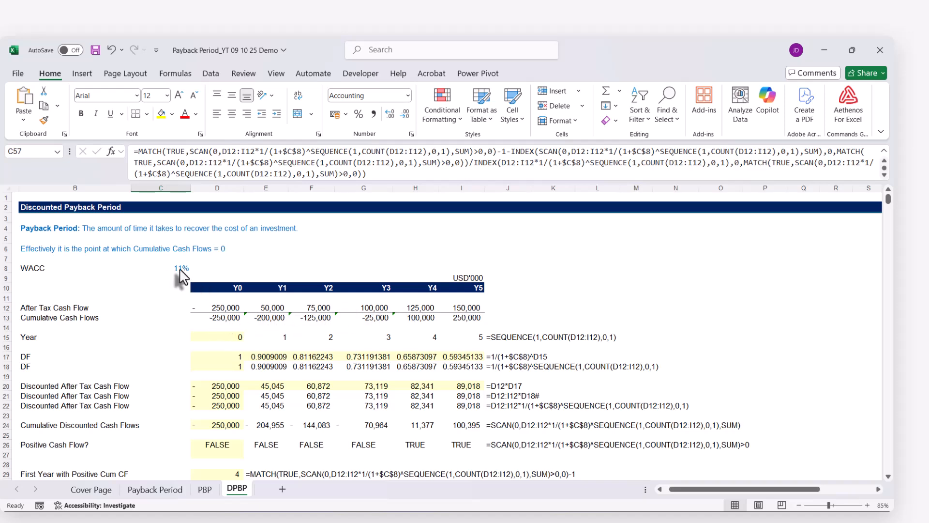
{"action": "scroll", "coordinate": [203, 392], "scroll_direction": "down", "scroll_amount": 16}
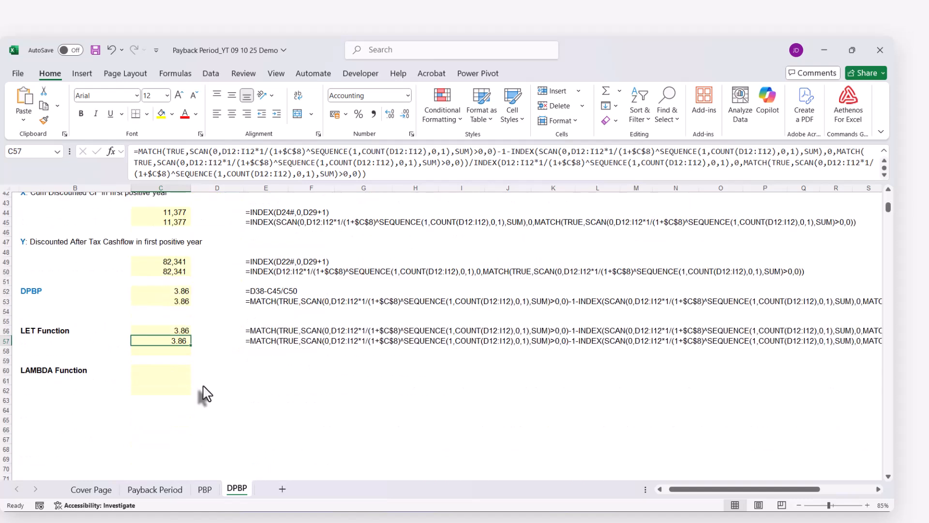
{"action": "scroll", "coordinate": [206, 393], "scroll_direction": "up", "scroll_amount": 1}
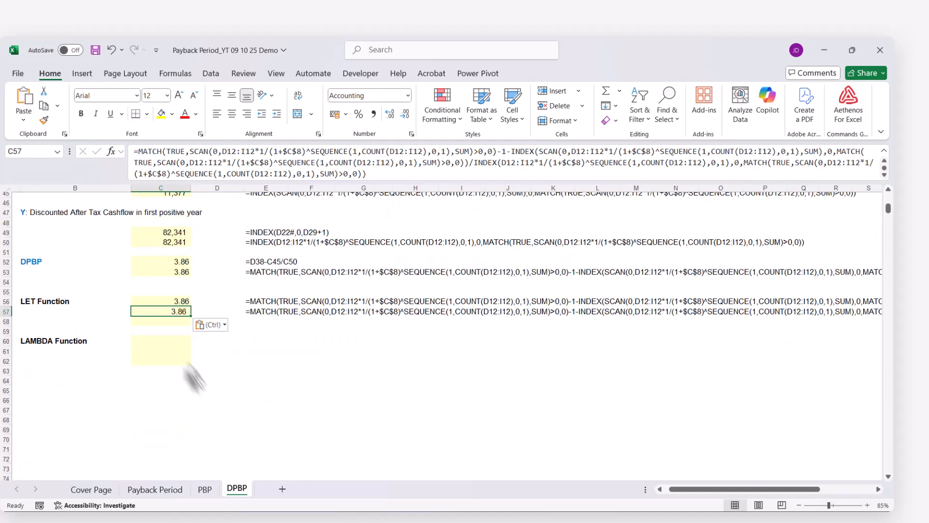
{"action": "left_click", "coordinate": [138, 152]}
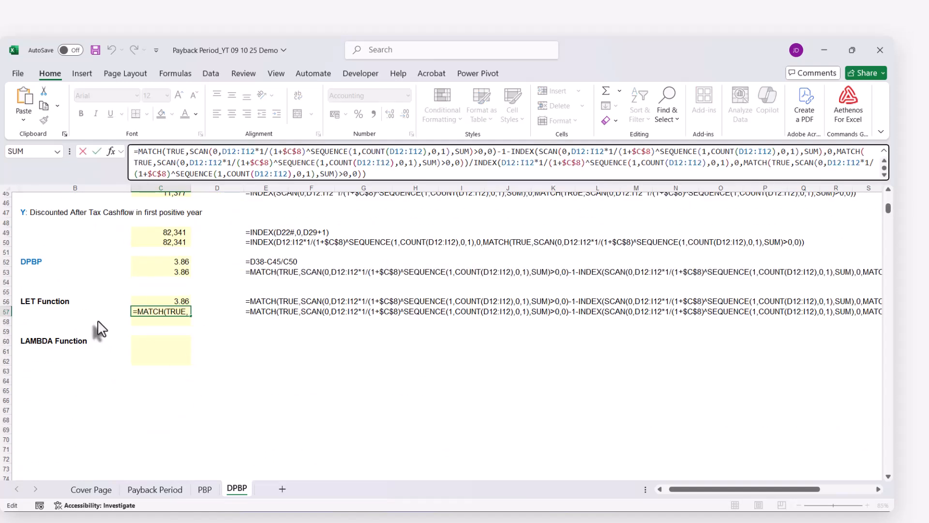
{"action": "type", "text": "LET"}
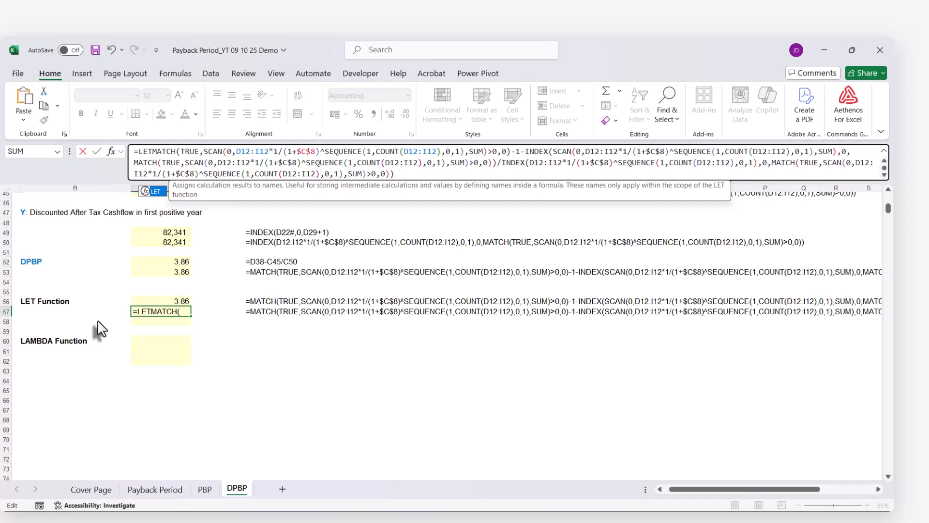
{"action": "type", "text": "("}
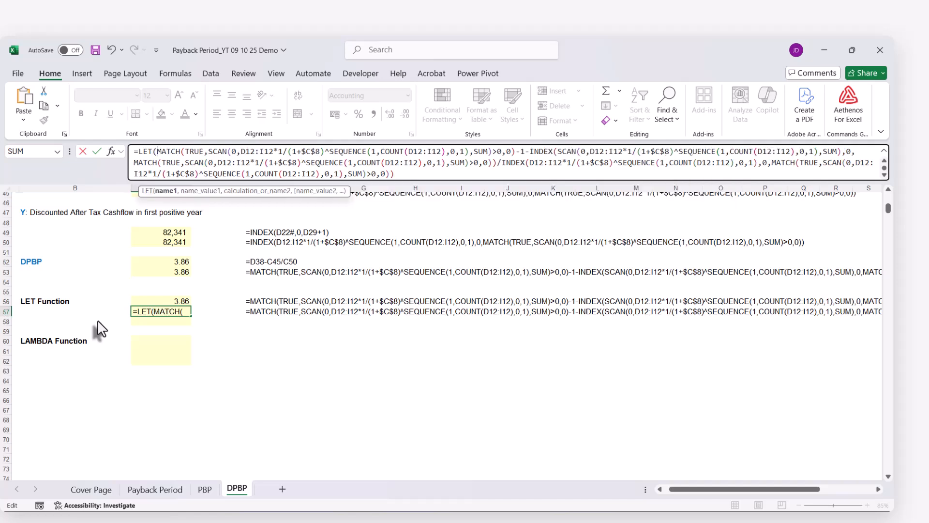
{"action": "type", "text": "values"}
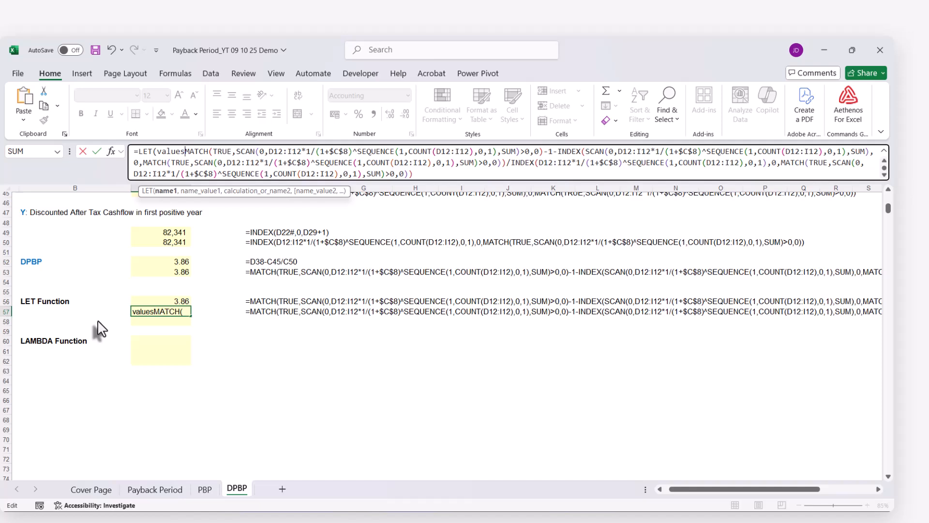
{"action": "type", "text": ","}
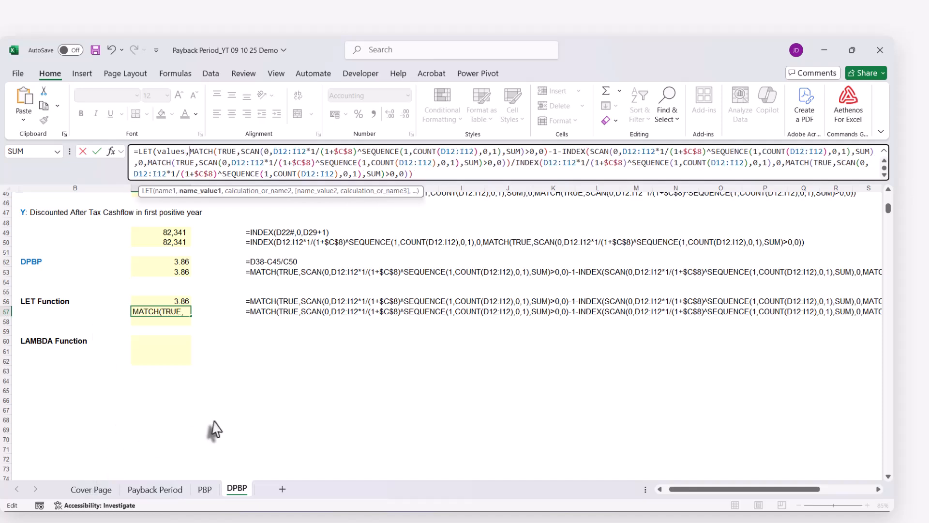
{"action": "scroll", "coordinate": [224, 404], "scroll_direction": "up", "scroll_amount": 3}
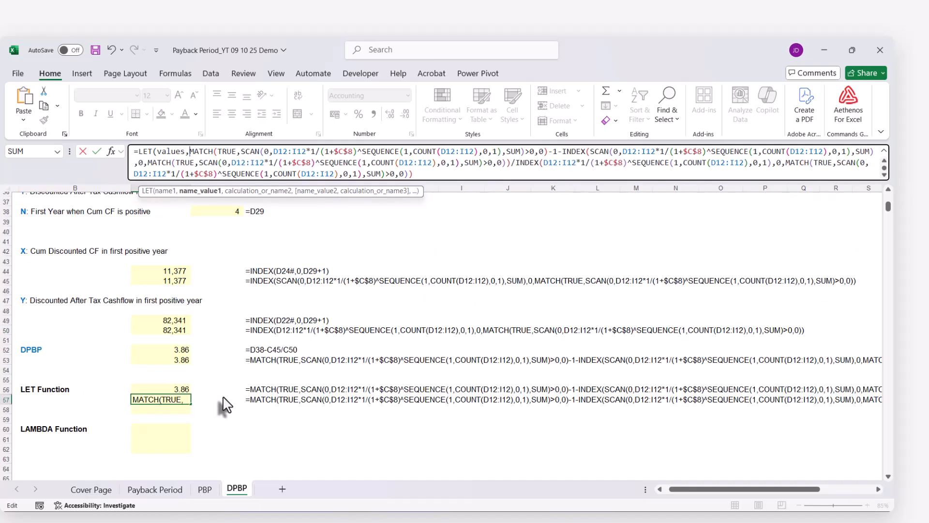
{"action": "scroll", "coordinate": [224, 404], "scroll_direction": "up", "scroll_amount": 12}
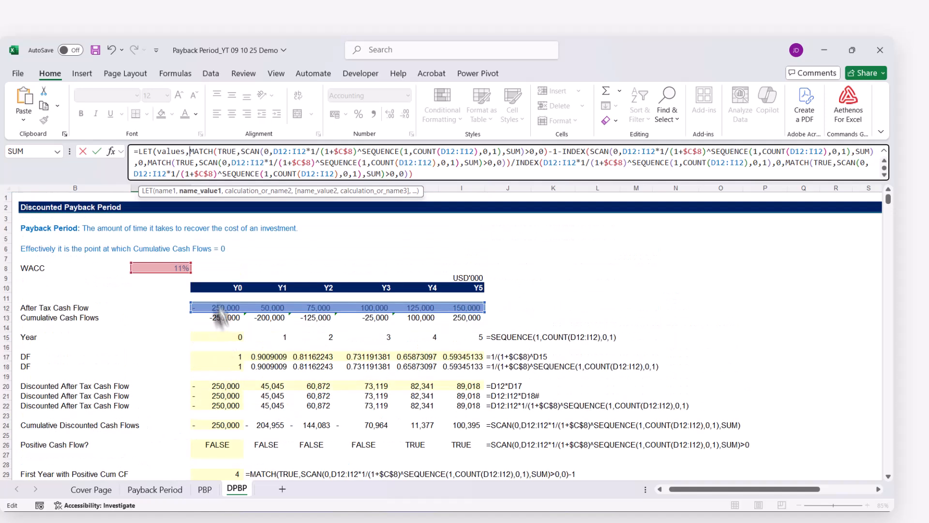
{"action": "left_click_drag", "start_coordinate": [215, 304], "coordinate": [448, 305]}
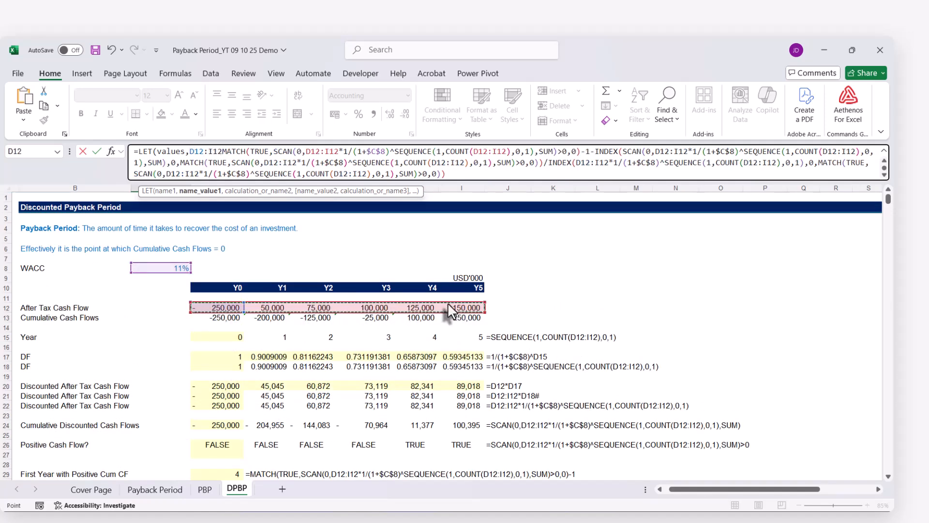
{"action": "type", "text": ","}
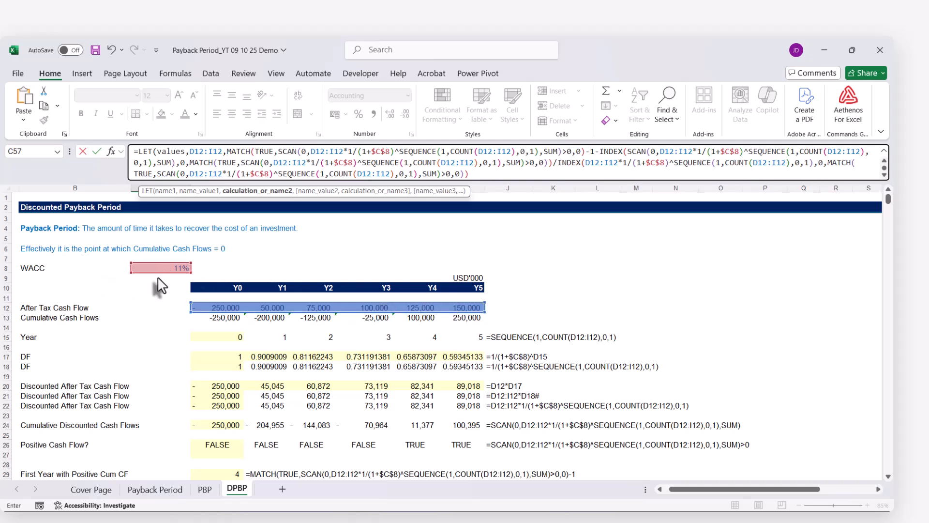
Add the name rate referring to WACC cell C8 in the C57 LET formula, close its parenthesis and enter it
{"action": "type", "text": "rate"}
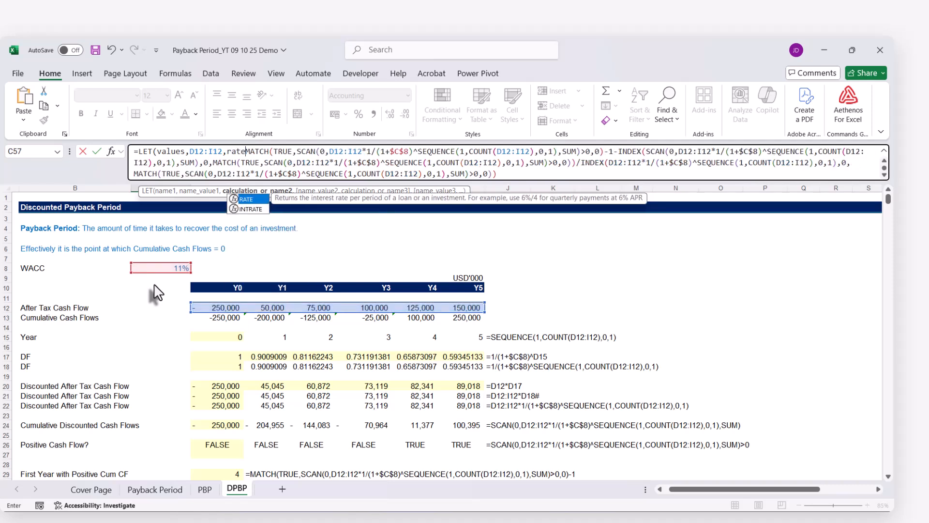
{"action": "type", "text": ","}
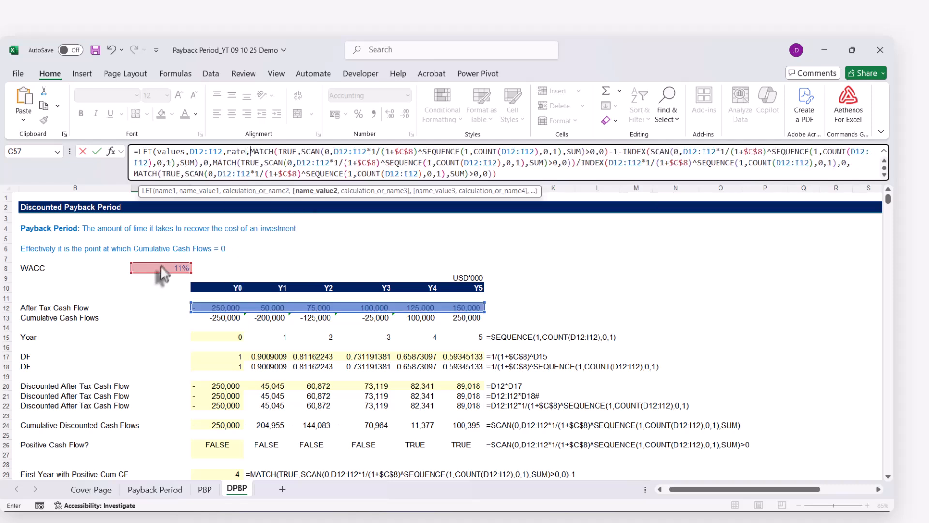
{"action": "left_click", "coordinate": [157, 266]}
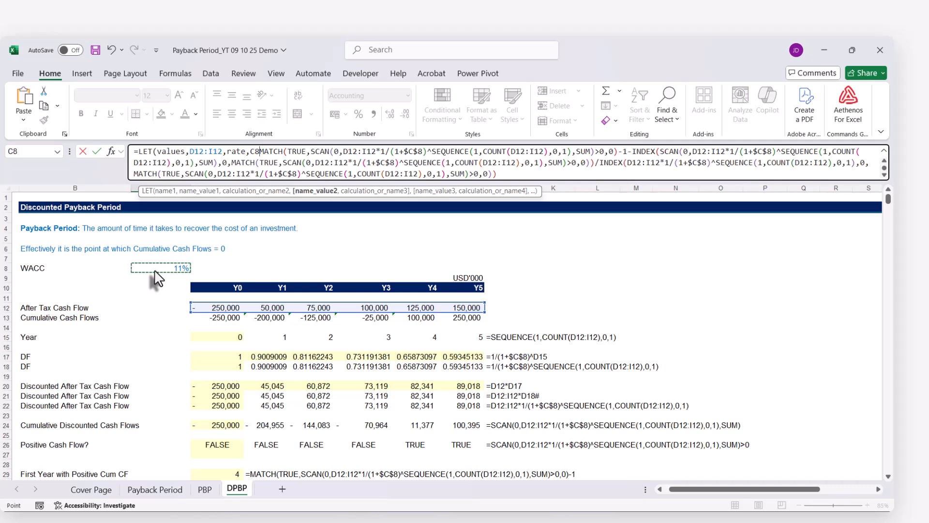
{"action": "type", "text": ","}
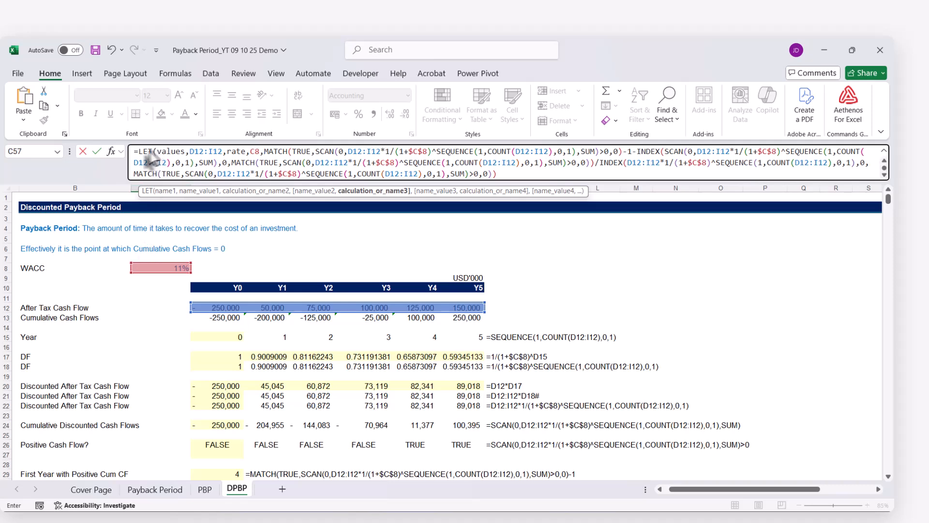
{"action": "left_click", "coordinate": [500, 173]}
{"action": "type", "text": ")"}
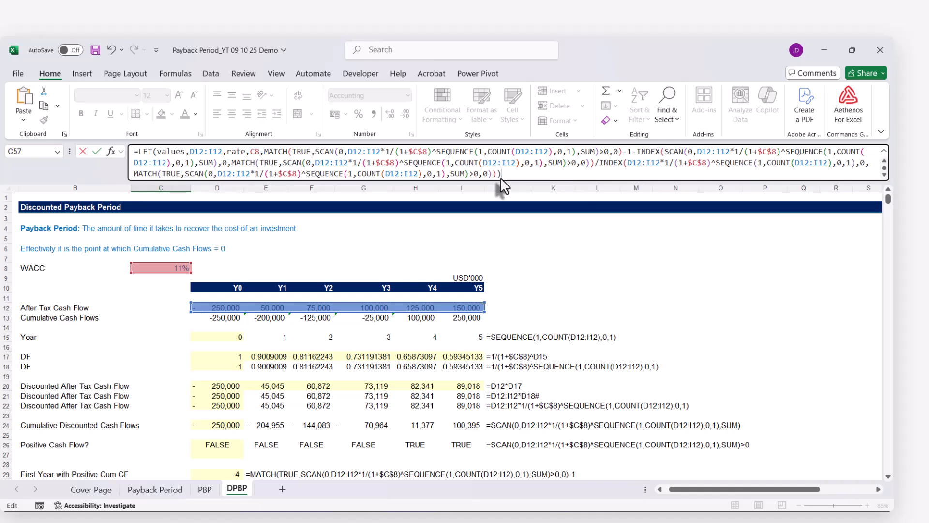
{"action": "key", "text": "Return"}
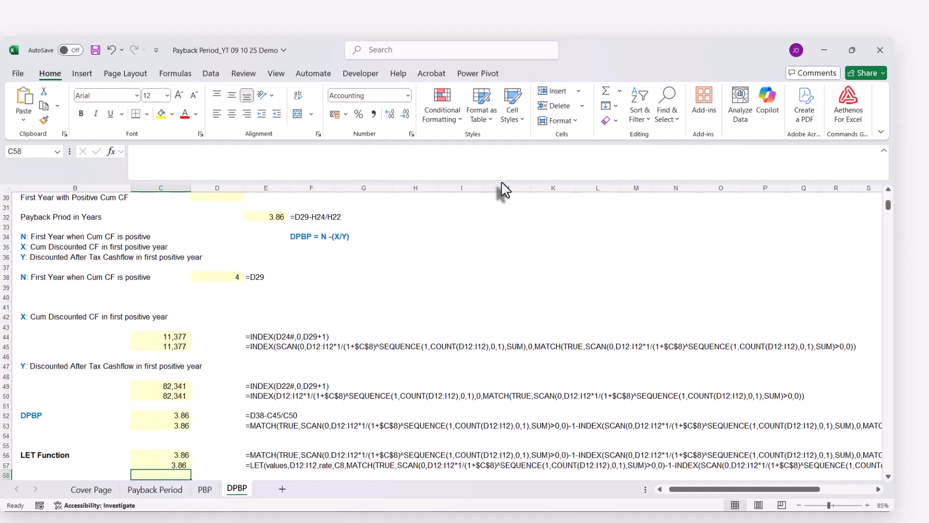
Copy the complete LET formula from C57 into C58, keeping its references unchanged
{"action": "scroll", "coordinate": [329, 359], "scroll_direction": "down", "scroll_amount": 2}
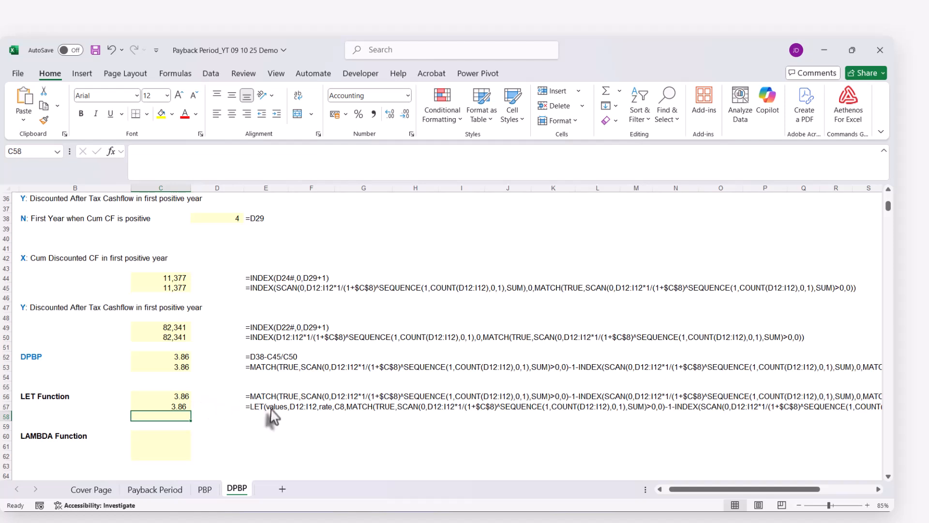
{"action": "left_click", "coordinate": [175, 407]}
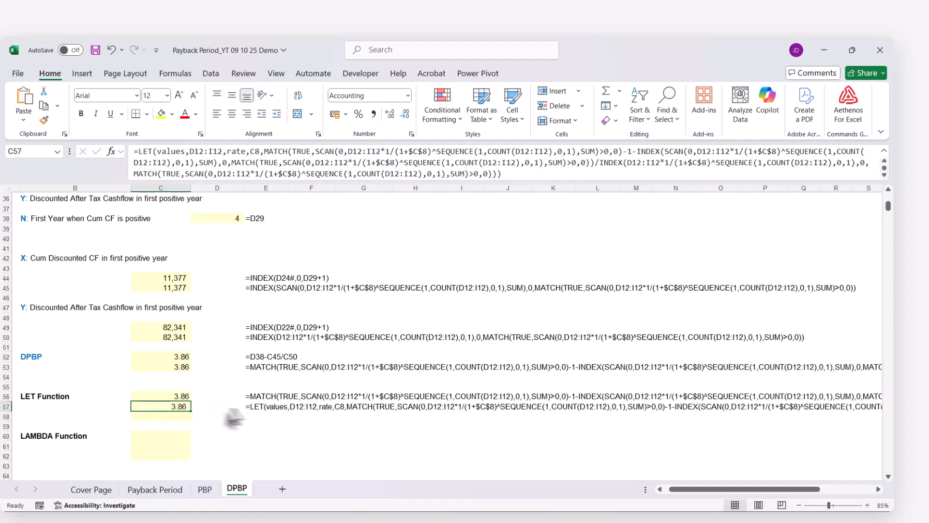
{"action": "left_click", "coordinate": [135, 152]}
{"action": "key", "text": "ctrl+v"}
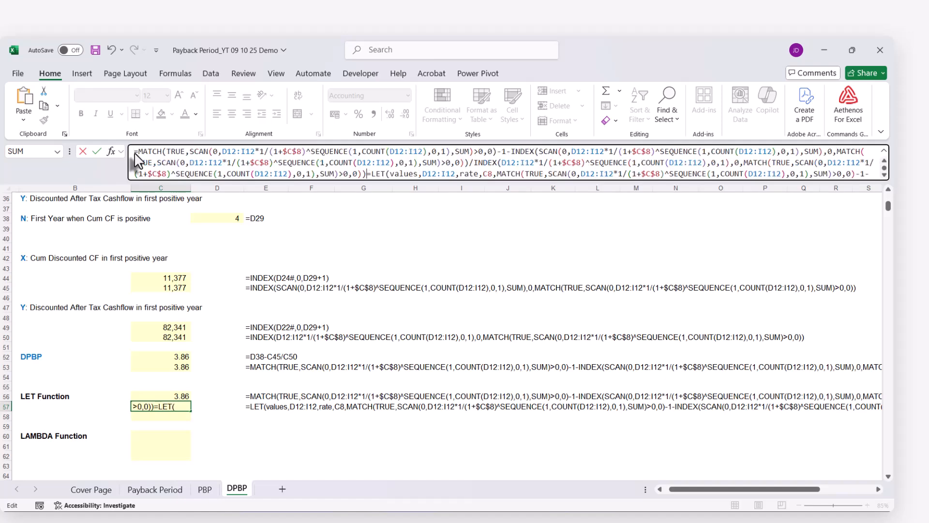
{"action": "key", "text": "Escape"}
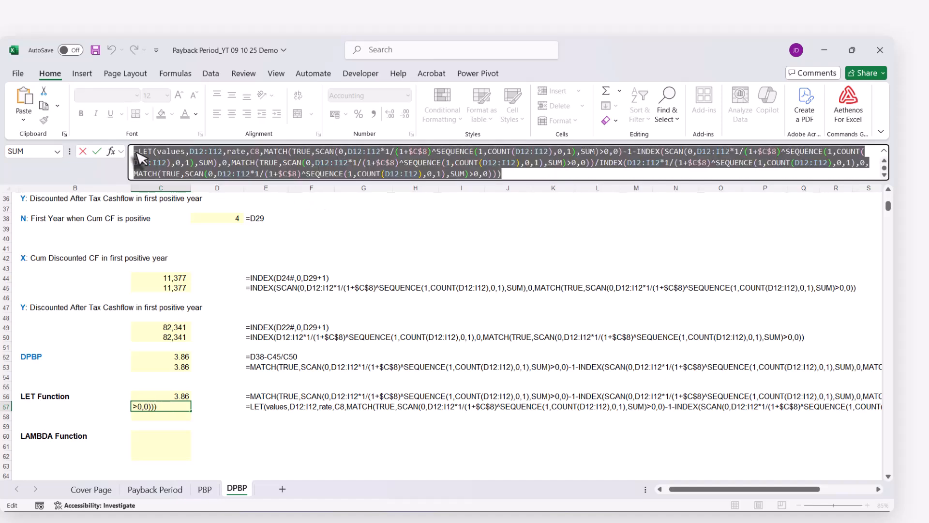
{"action": "left_click", "coordinate": [155, 416]}
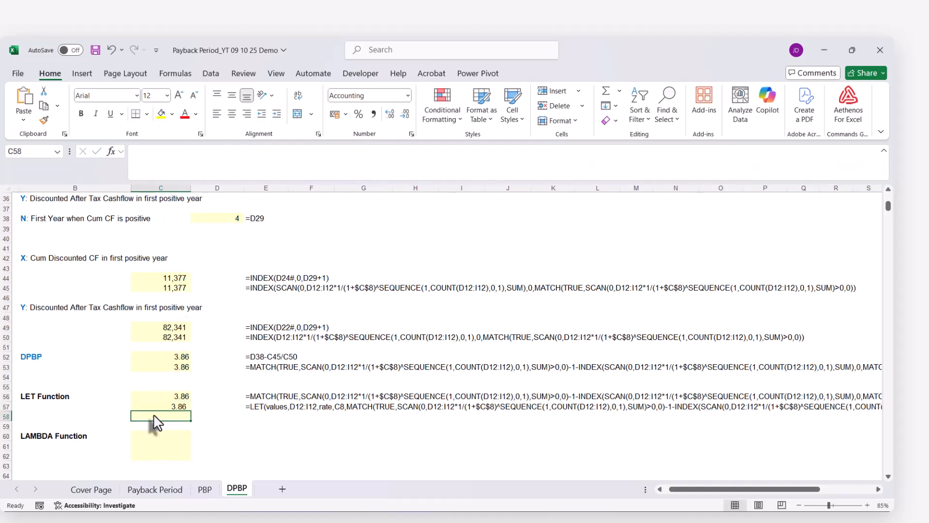
{"action": "key", "text": "ctrl+v"}
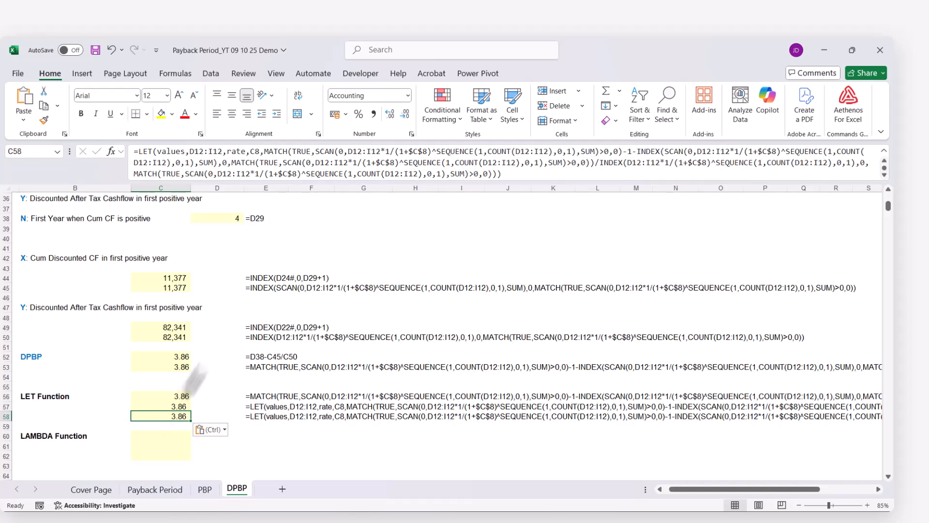
In the C58 LET formula, replace both D12:I12 references in the first MATCH expression with values
{"action": "left_click", "coordinate": [156, 157]}
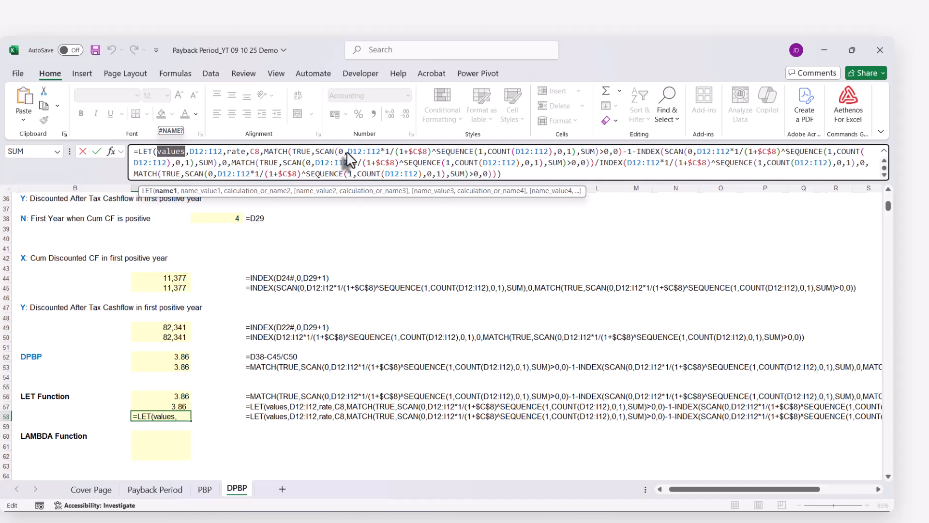
{"action": "left_click_drag", "start_coordinate": [348, 153], "coordinate": [378, 153]}
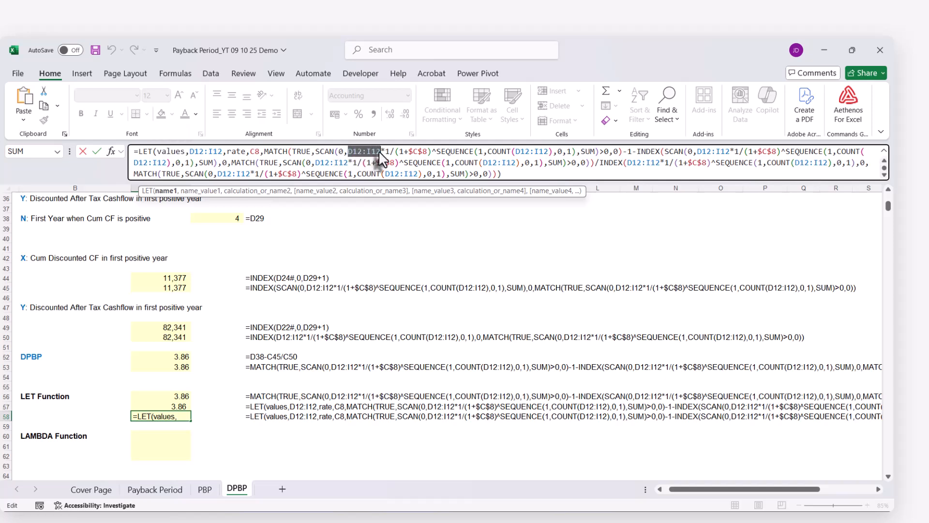
{"action": "type", "text": "values"}
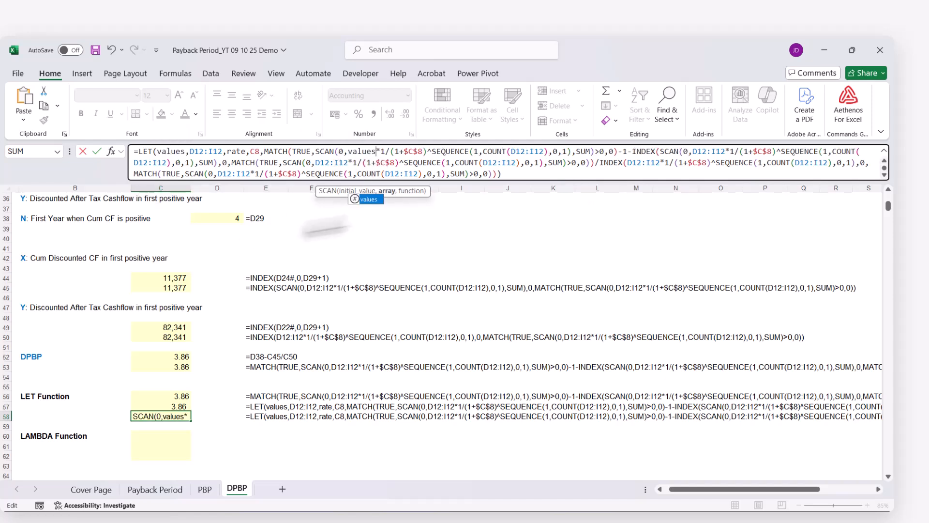
{"action": "left_click_drag", "start_coordinate": [511, 153], "coordinate": [546, 156]}
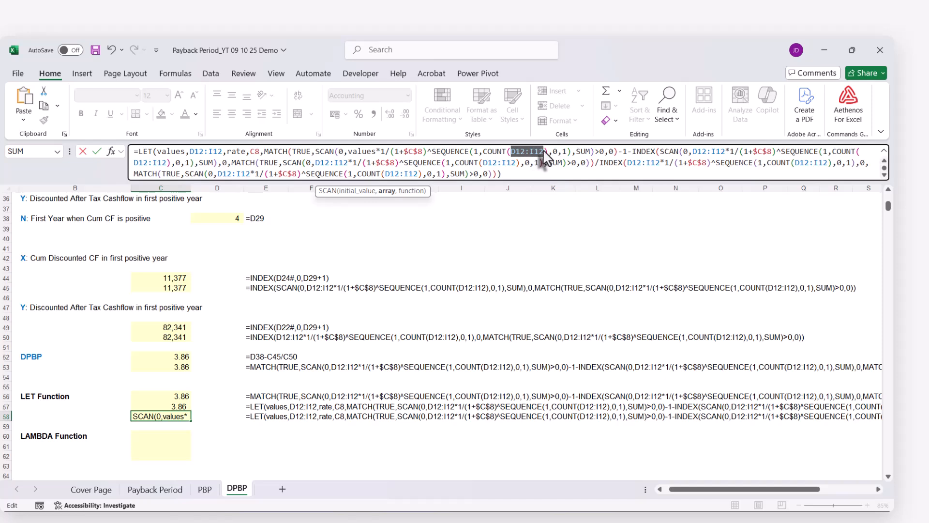
{"action": "type", "text": "values"}
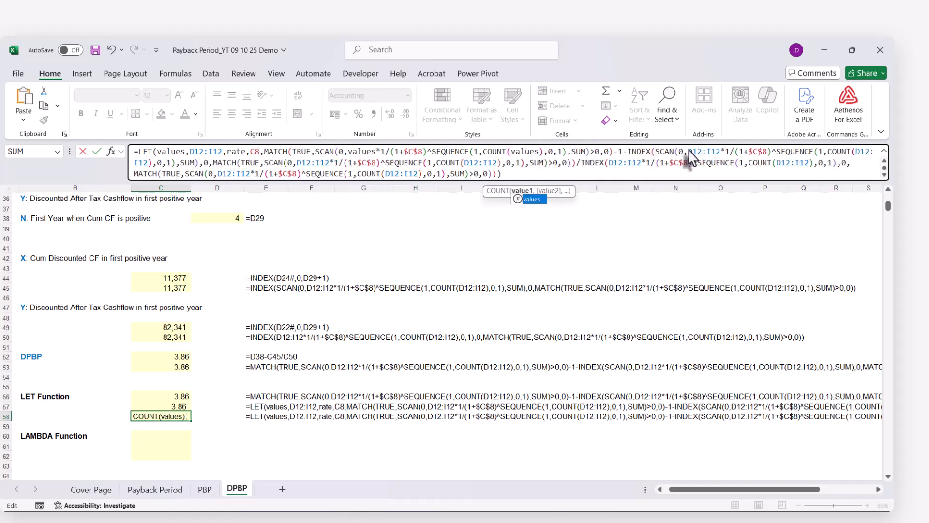
Replace all four D12:I12 references in the C58 formula's first INDEX expression, including its nested MATCH, with values
{"action": "left_click_drag", "start_coordinate": [688, 154], "coordinate": [712, 155]}
{"action": "type", "text": "values"}
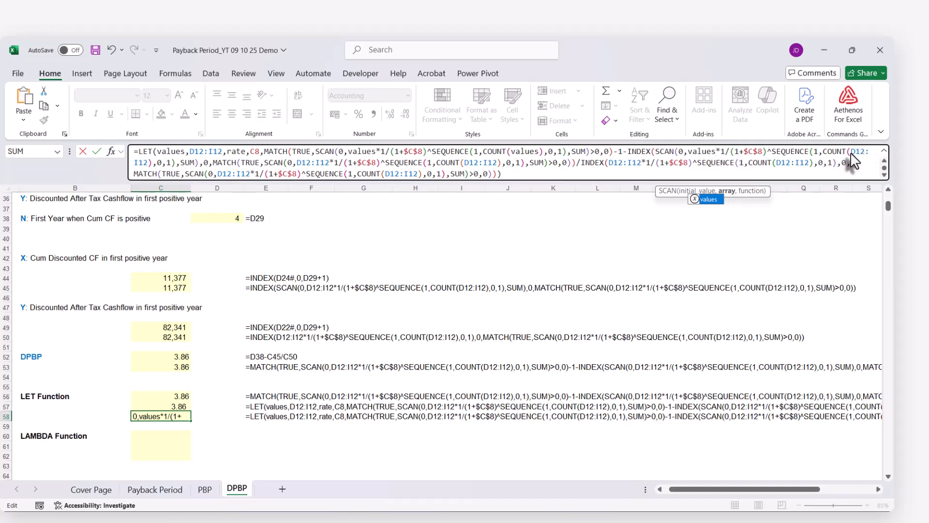
{"action": "left_click_drag", "start_coordinate": [851, 153], "coordinate": [144, 164]}
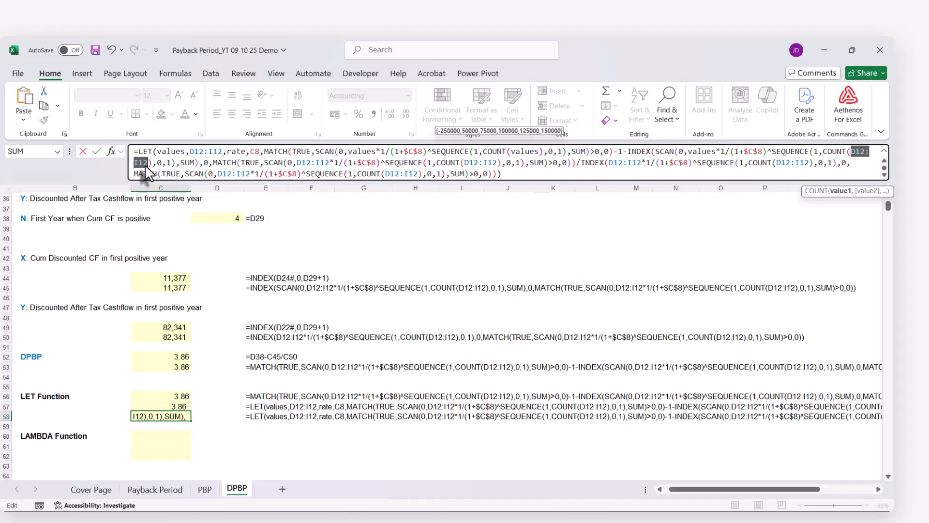
{"action": "type", "text": "values"}
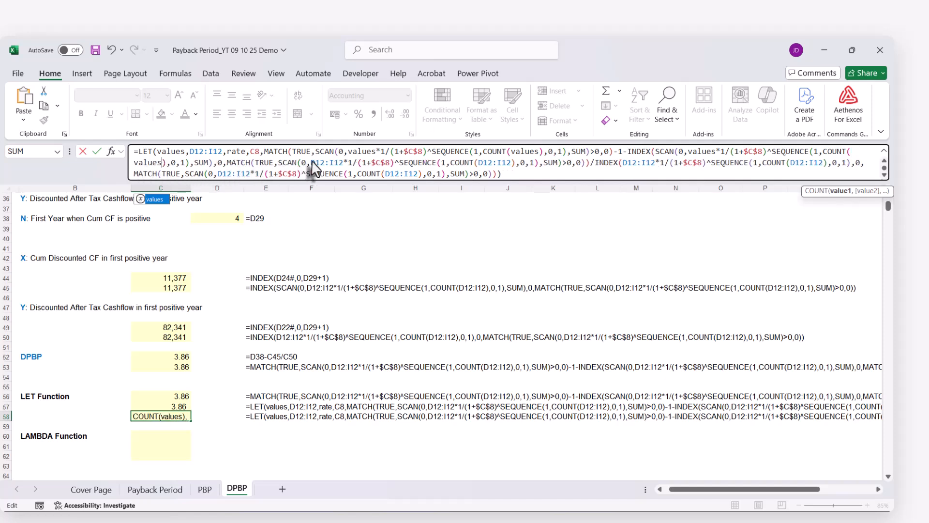
{"action": "left_click_drag", "start_coordinate": [312, 165], "coordinate": [339, 170]}
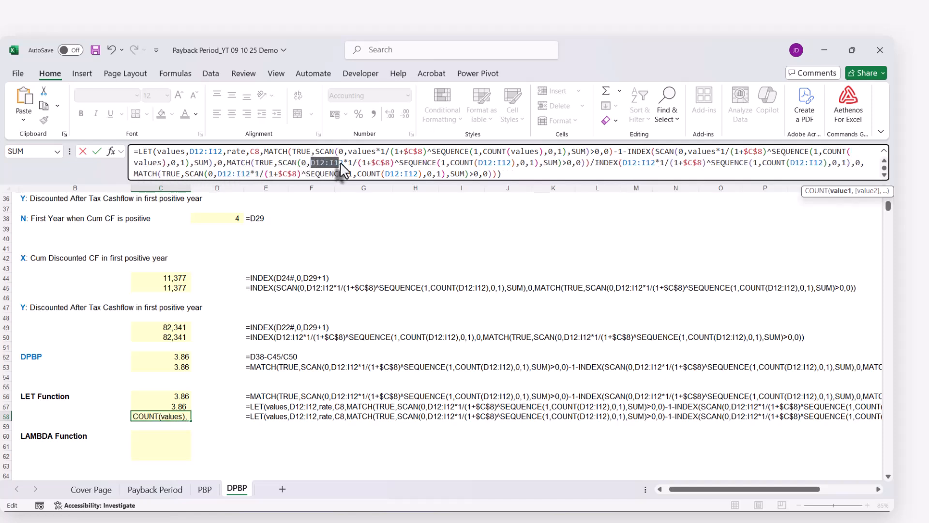
{"action": "type", "text": "values"}
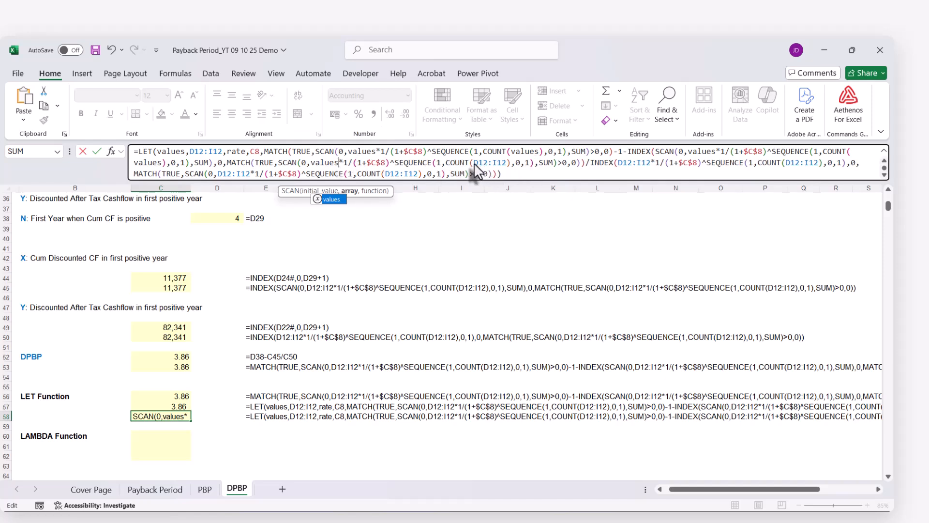
{"action": "left_click_drag", "start_coordinate": [475, 164], "coordinate": [507, 165]}
{"action": "type", "text": "values"}
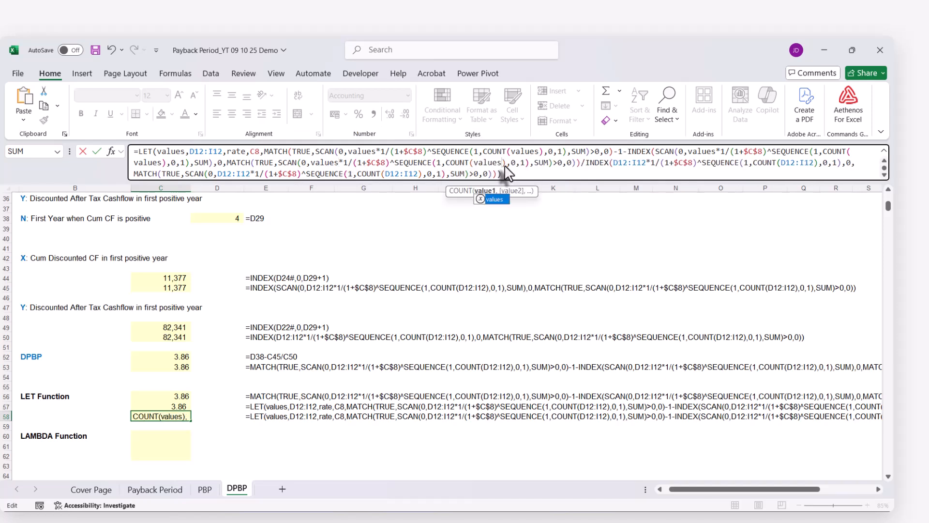
Replace all four D12:I12 references in the C58 formula's second INDEX expression, including its nested MATCH, with values and enter the formula
{"action": "left_click_drag", "start_coordinate": [613, 163], "coordinate": [646, 167]}
{"action": "type", "text": "values"}
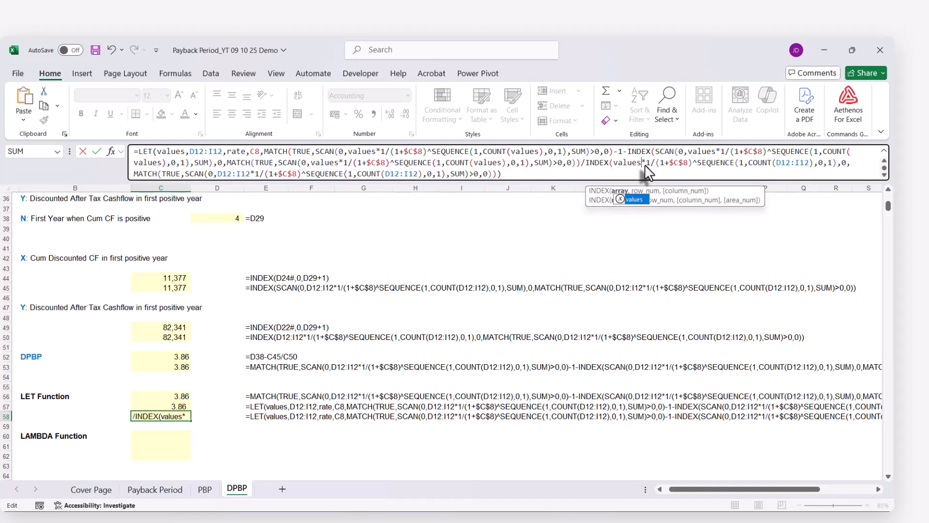
{"action": "left_click_drag", "start_coordinate": [777, 167], "coordinate": [797, 182]}
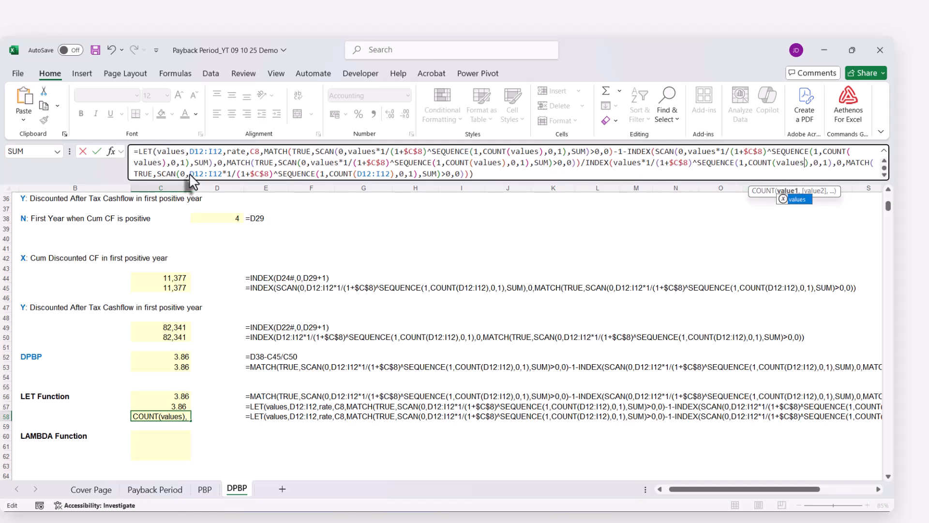
{"action": "mouse_move", "coordinate": [190, 175]}
{"action": "left_mouse_down"}
{"action": "mouse_move", "coordinate": [217, 171]}
{"action": "mouse_move", "coordinate": [207, 176]}
{"action": "left_mouse_up"}
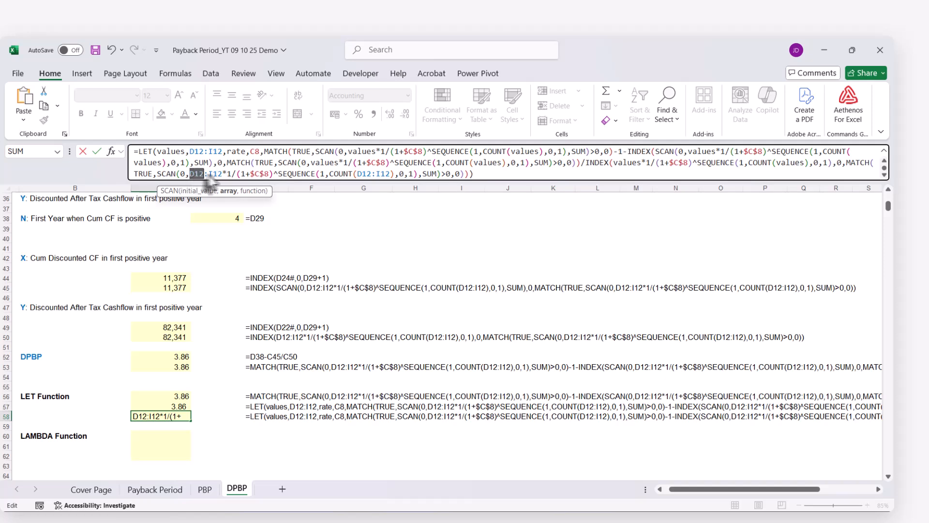
{"action": "type", "text": "values"}
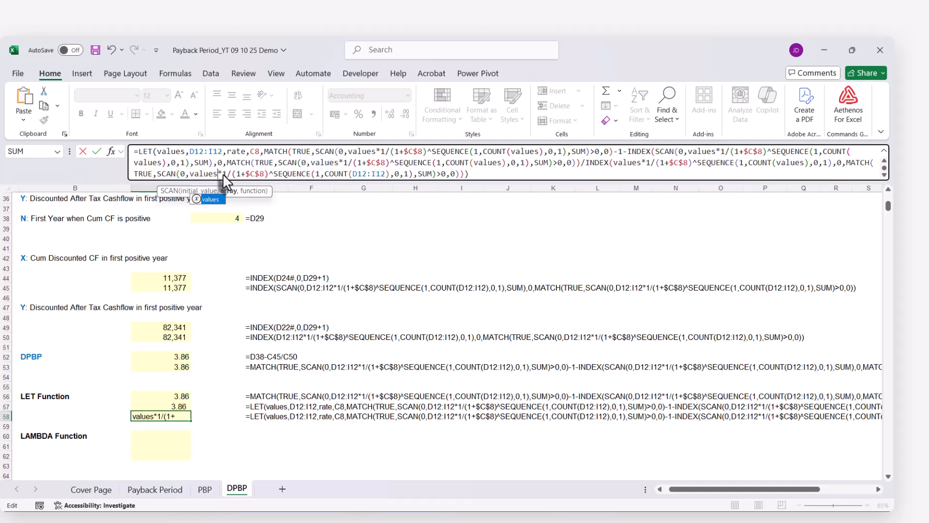
{"action": "left_click_drag", "start_coordinate": [353, 175], "coordinate": [388, 179]}
{"action": "type", "text": "values"}
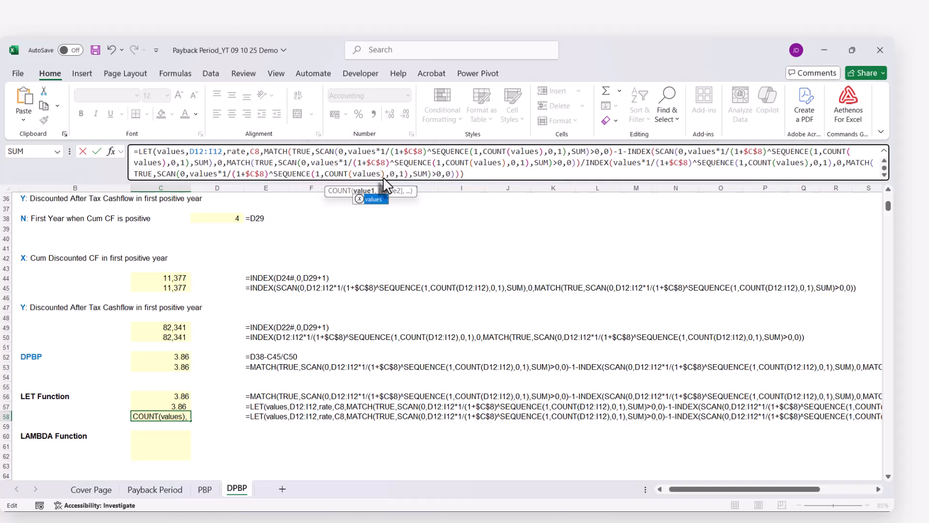
{"action": "left_click", "coordinate": [498, 177]}
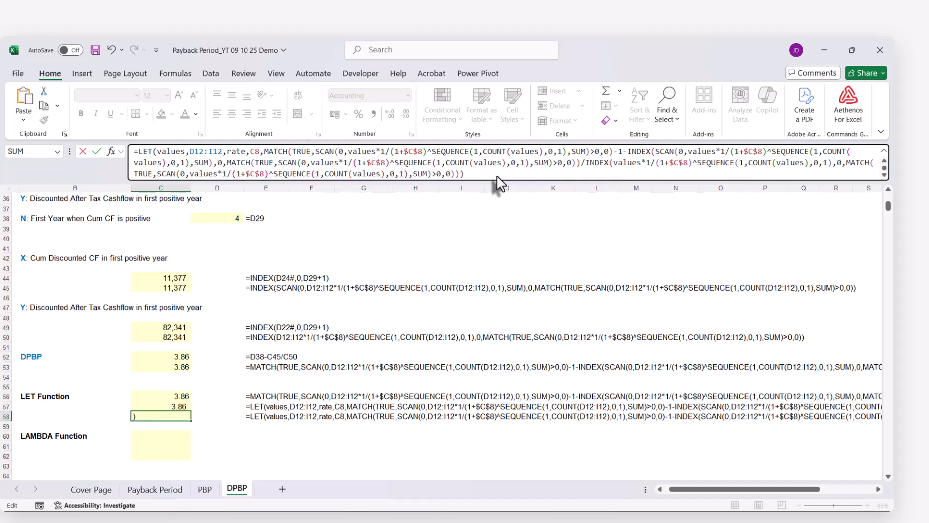
{"action": "key", "text": "Return"}
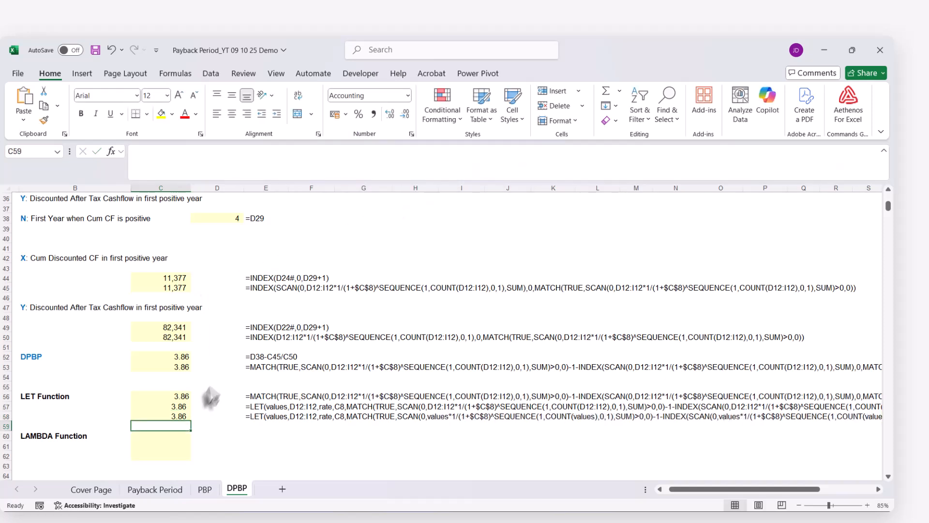
In the C58 LET formula, replace the three $C$8 references in the first MATCH and the first INDEX expression with rate
{"action": "double_click", "coordinate": [178, 416]}
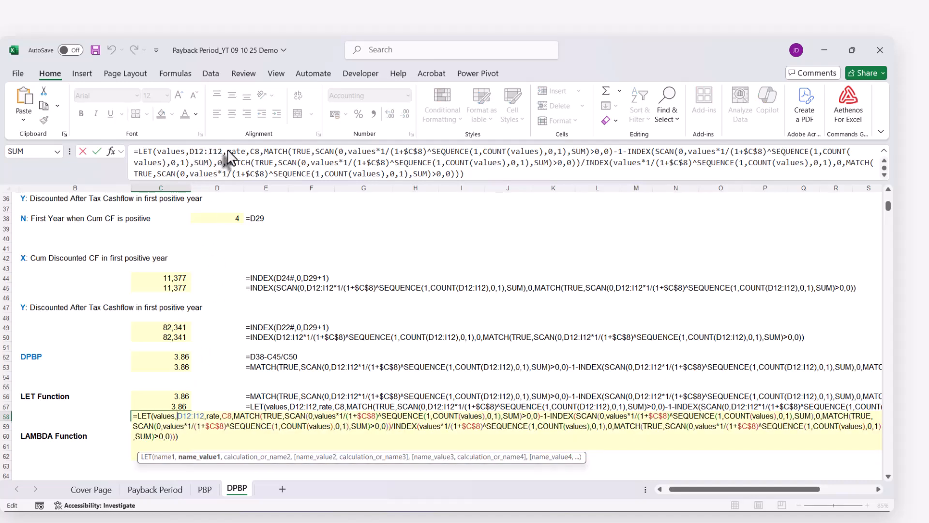
{"action": "left_click_drag", "start_coordinate": [229, 151], "coordinate": [242, 152]}
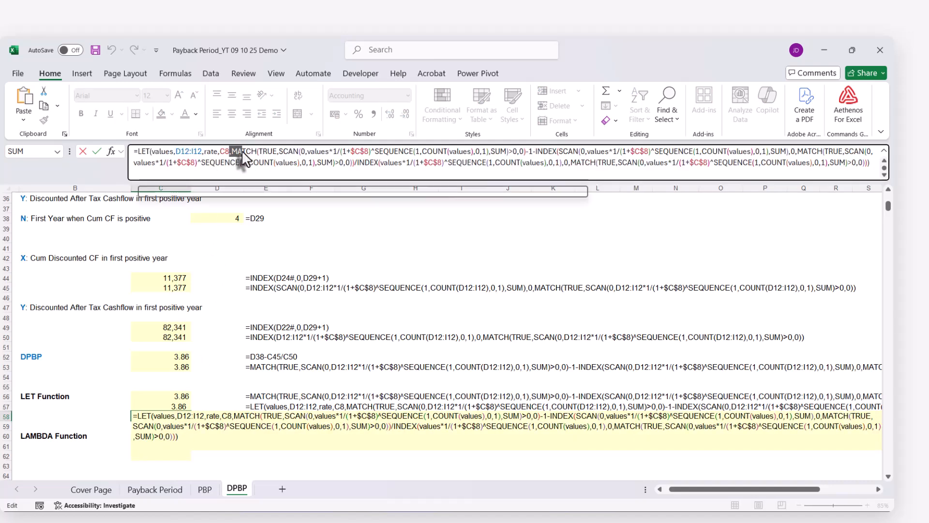
{"action": "double_click", "coordinate": [210, 152]}
{"action": "key", "text": "ctrl+c"}
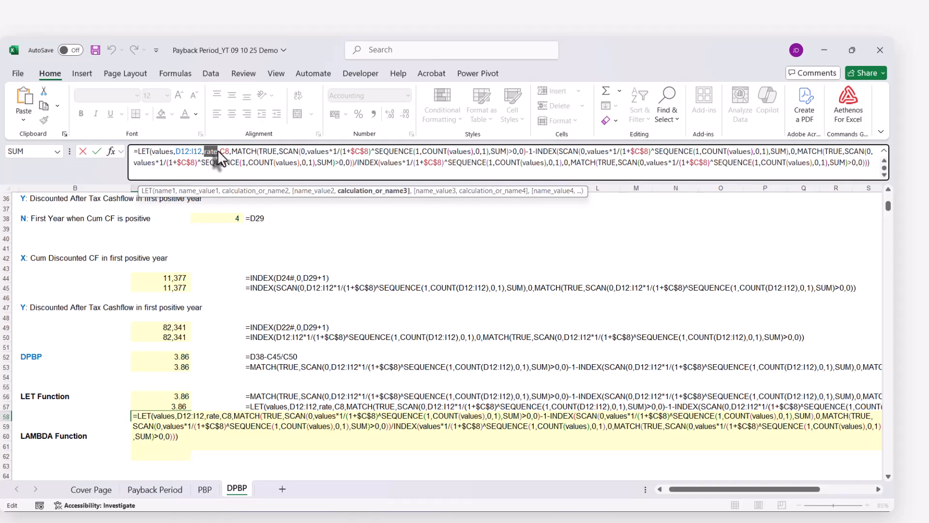
{"action": "double_click", "coordinate": [358, 152]}
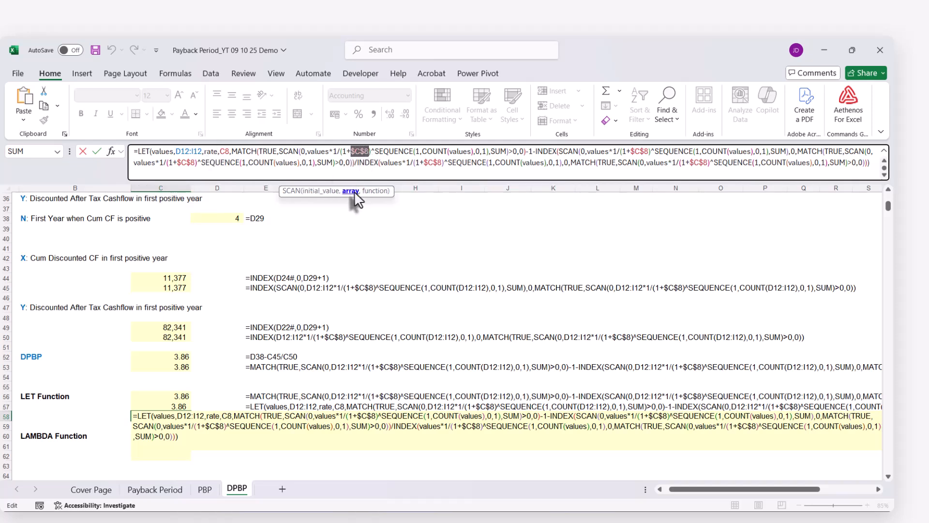
{"action": "type", "text": "rate"}
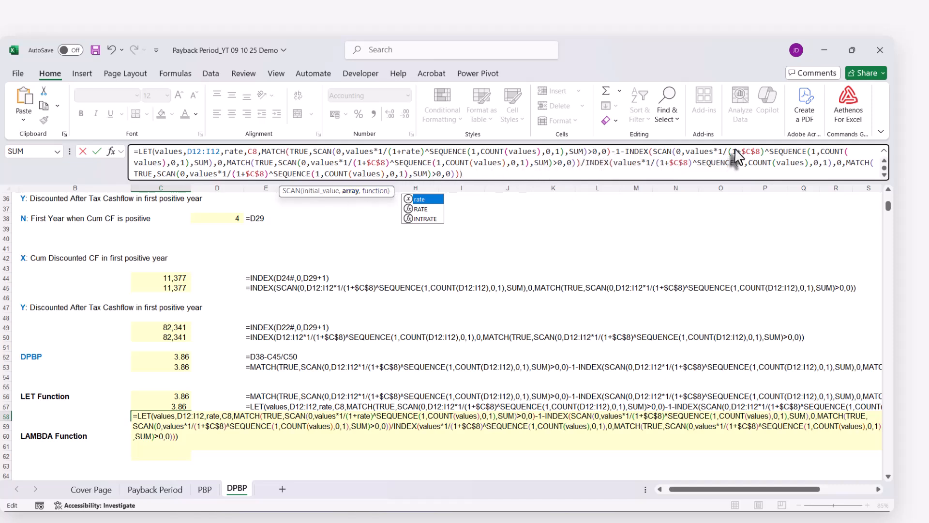
{"action": "left_click_drag", "start_coordinate": [742, 154], "coordinate": [759, 153]}
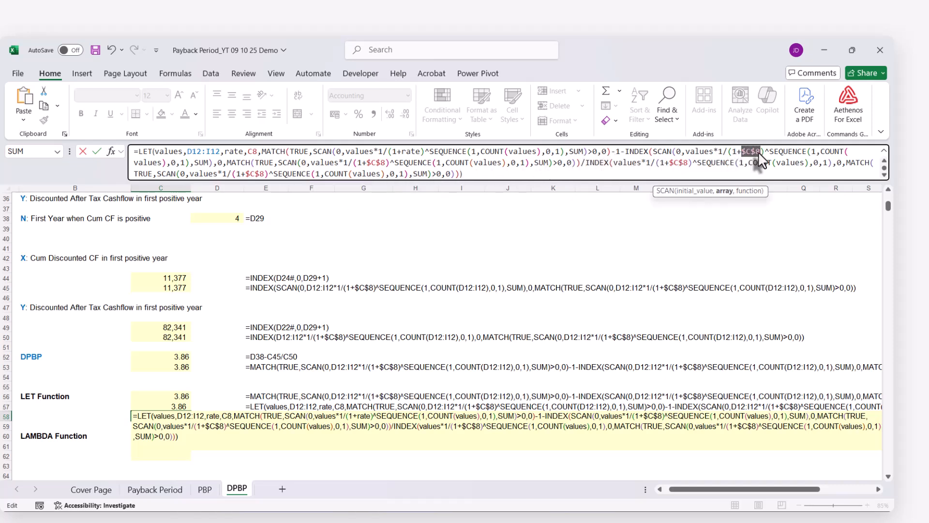
{"action": "type", "text": "rate"}
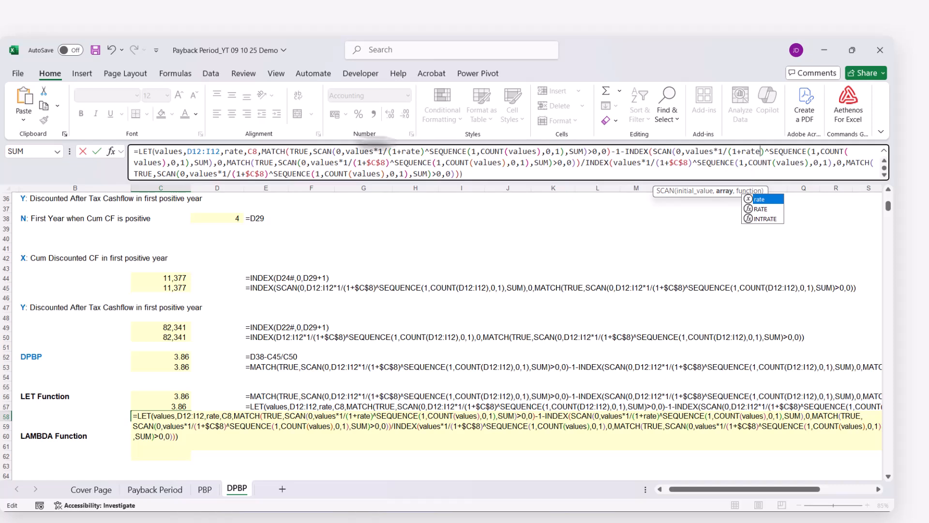
{"action": "left_click_drag", "start_coordinate": [368, 163], "coordinate": [385, 163]}
{"action": "type", "text": "rate"}
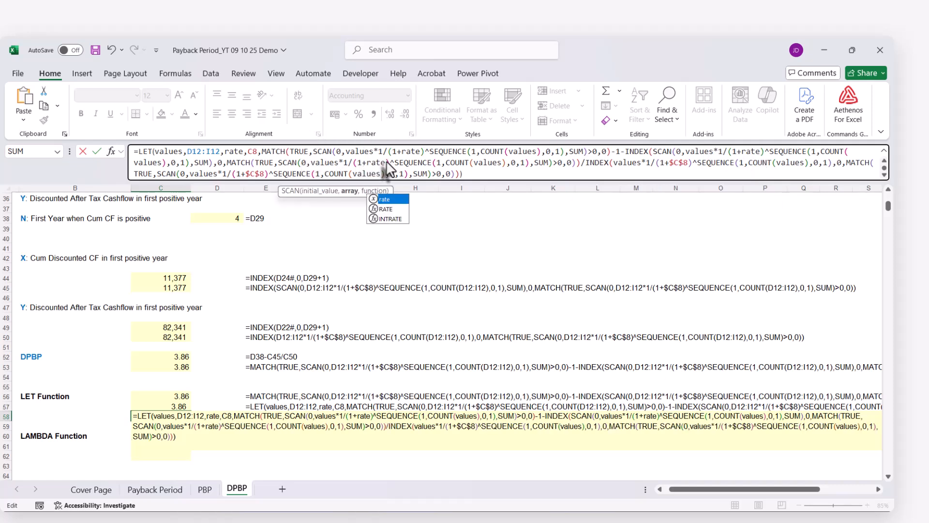
Replace both $C$8 references in the C58 formula's second INDEX expression, including its nested MATCH, with rate and enter the formula
{"action": "left_click_drag", "start_coordinate": [667, 162], "coordinate": [689, 163]}
{"action": "type", "text": "rate"}
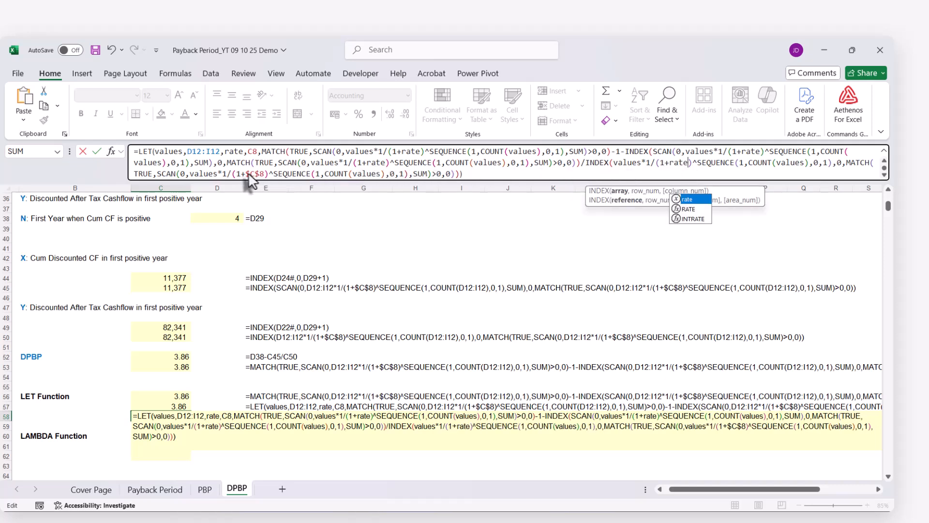
{"action": "left_click_drag", "start_coordinate": [246, 172], "coordinate": [263, 173]}
{"action": "key", "text": "ctrl+v"}
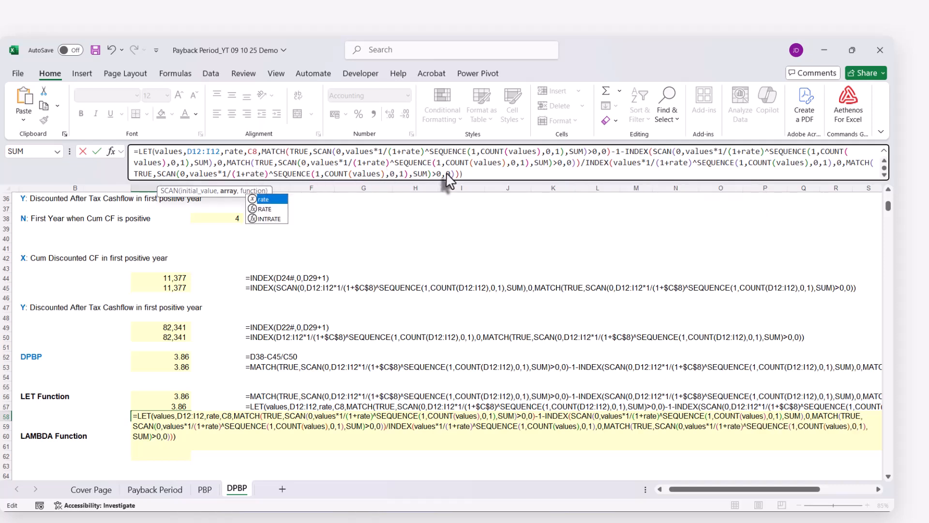
{"action": "left_click", "coordinate": [487, 175]}
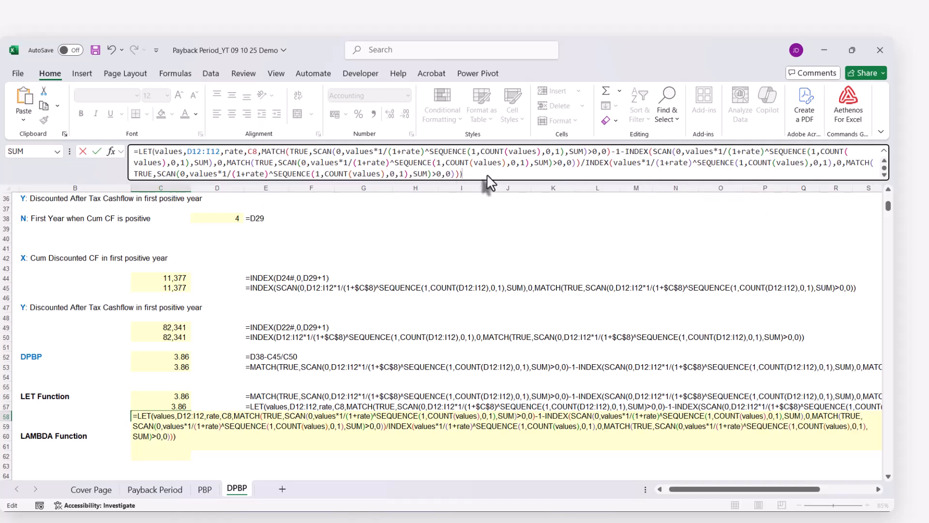
{"action": "key", "text": "Return"}
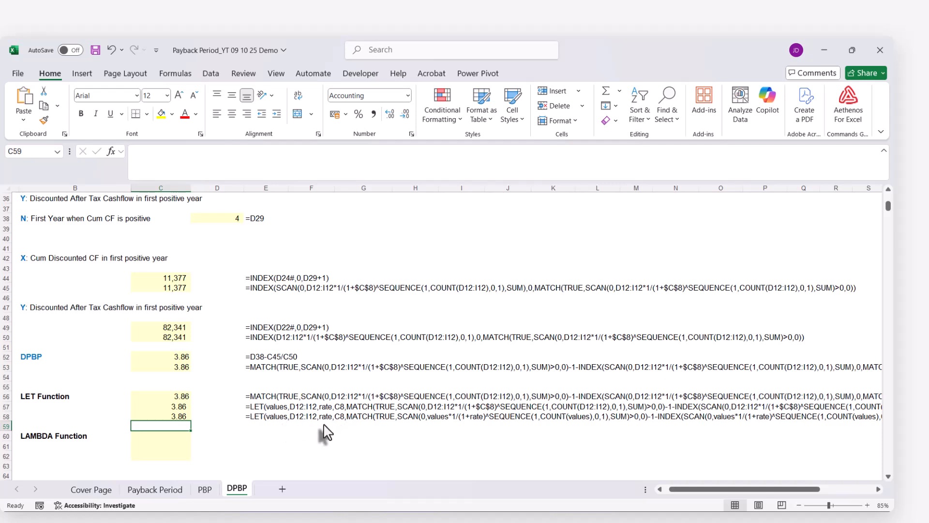
Copy the complete LET formula from C58 into C60 and C61 of the LAMBDA Function section, keeping its references unchanged
{"action": "scroll", "coordinate": [323, 432], "scroll_direction": "down", "scroll_amount": 1}
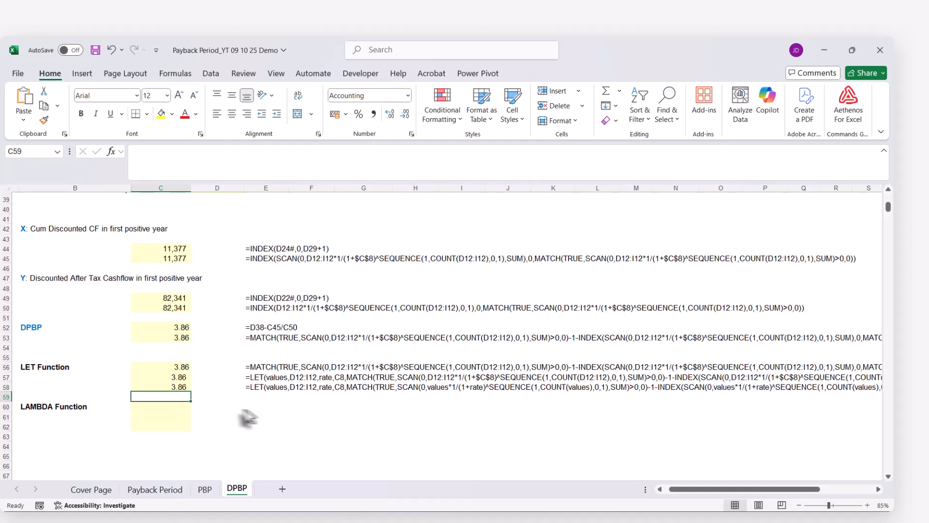
{"action": "left_click", "coordinate": [163, 409]}
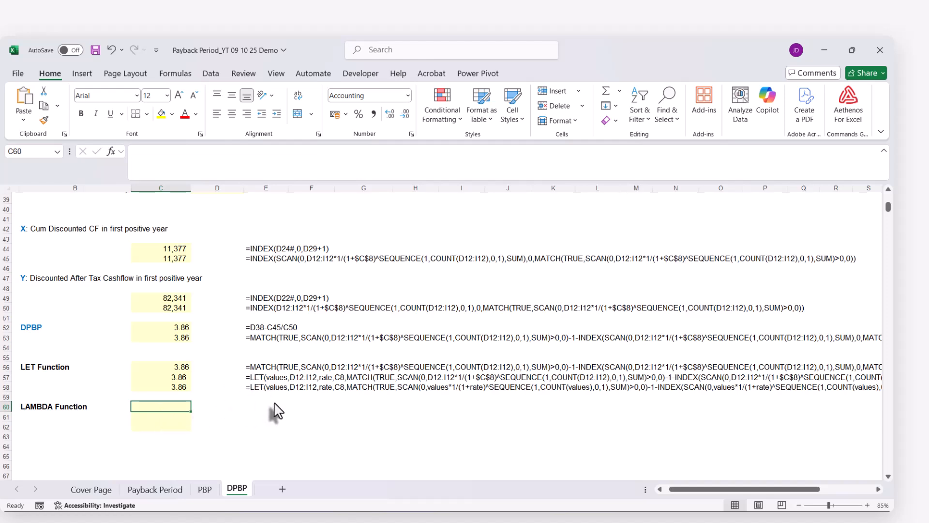
{"action": "left_click", "coordinate": [179, 387]}
{"action": "left_click", "coordinate": [159, 152]}
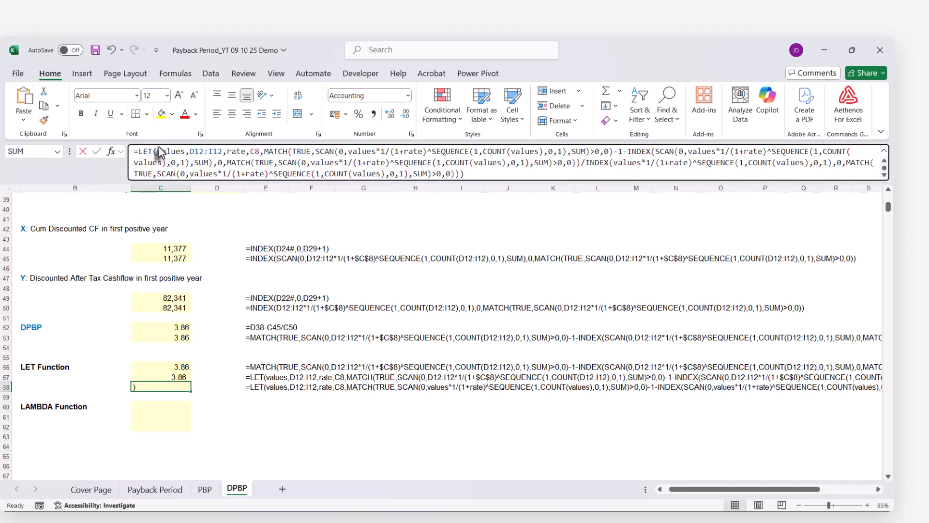
{"action": "key", "text": "ctrl+a"}
{"action": "key", "text": "ctrl+c"}
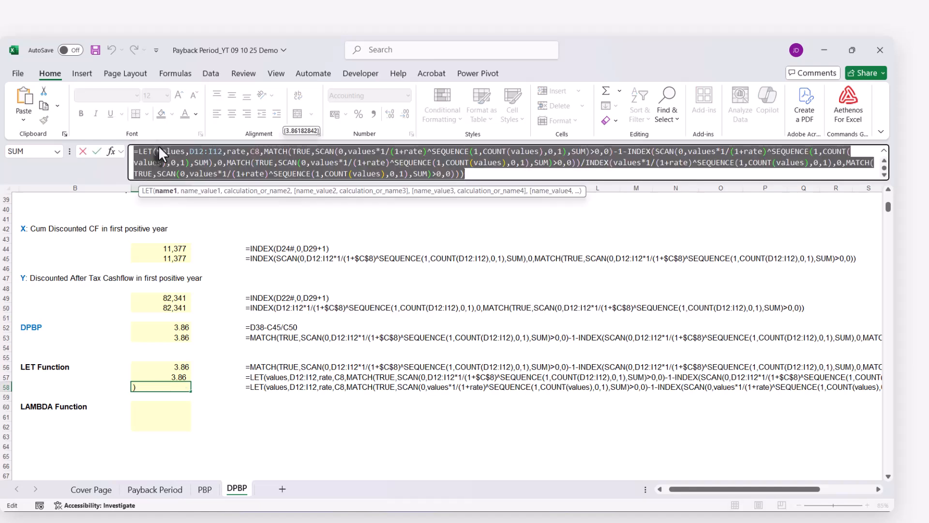
{"action": "key", "text": "Escape"}
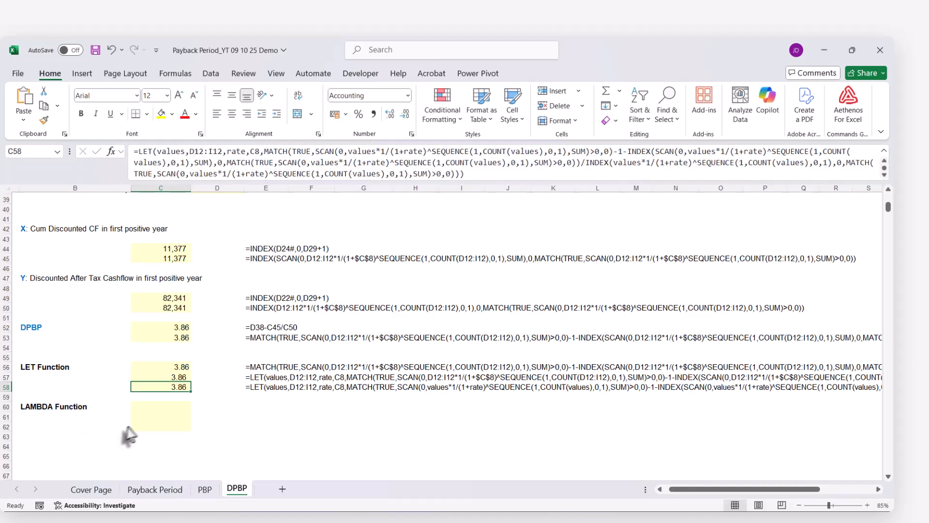
{"action": "left_click", "coordinate": [153, 407]}
{"action": "key", "text": "ctrl+v"}
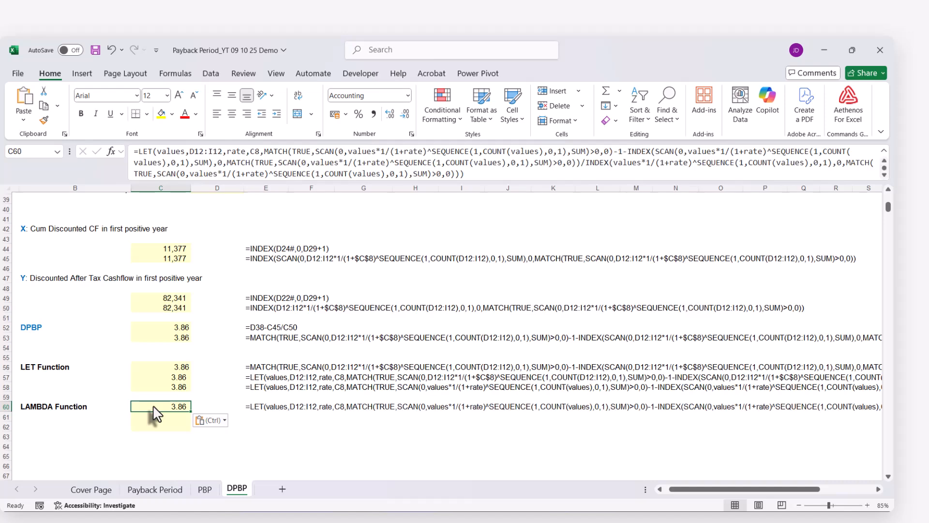
{"action": "key", "text": "Return"}
{"action": "key", "text": "ctrl+v"}
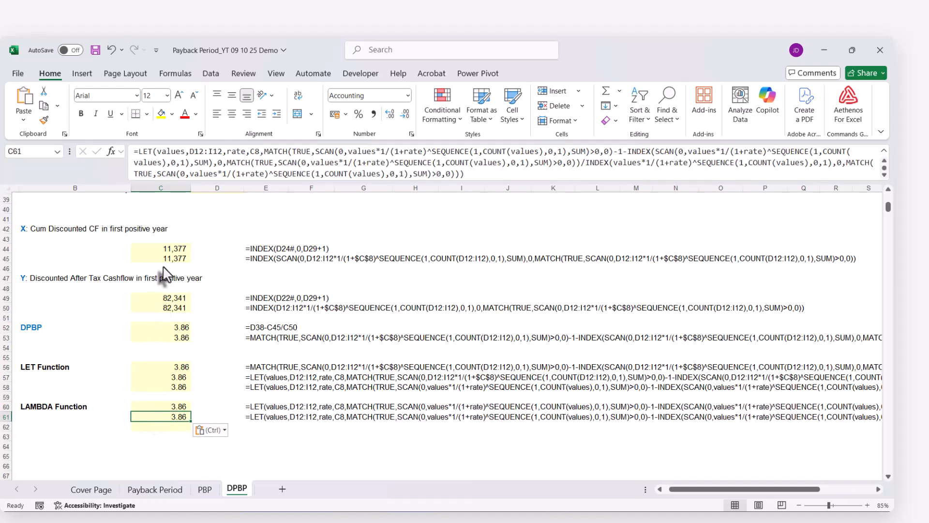
In the C61 formula, replace the LET function name with LAMBDA
{"action": "left_click", "coordinate": [138, 151]}
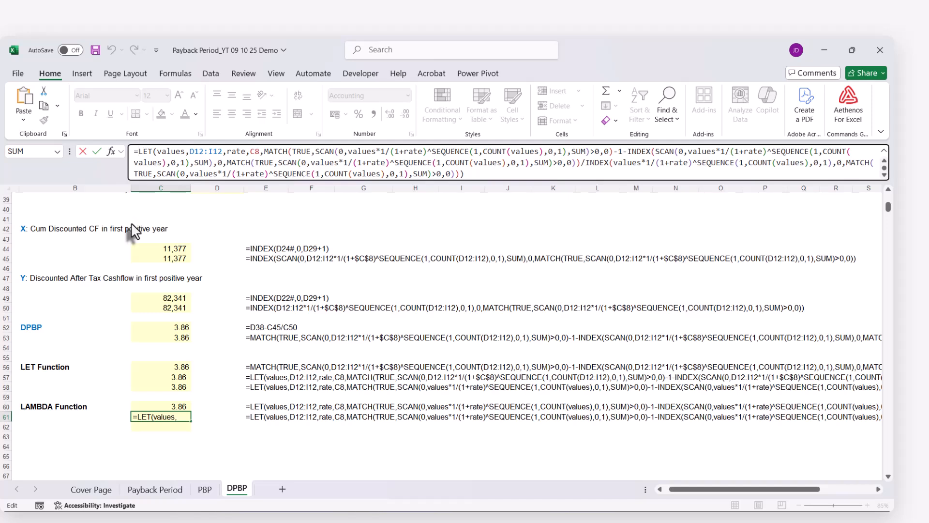
{"action": "type", "text": "lambda"}
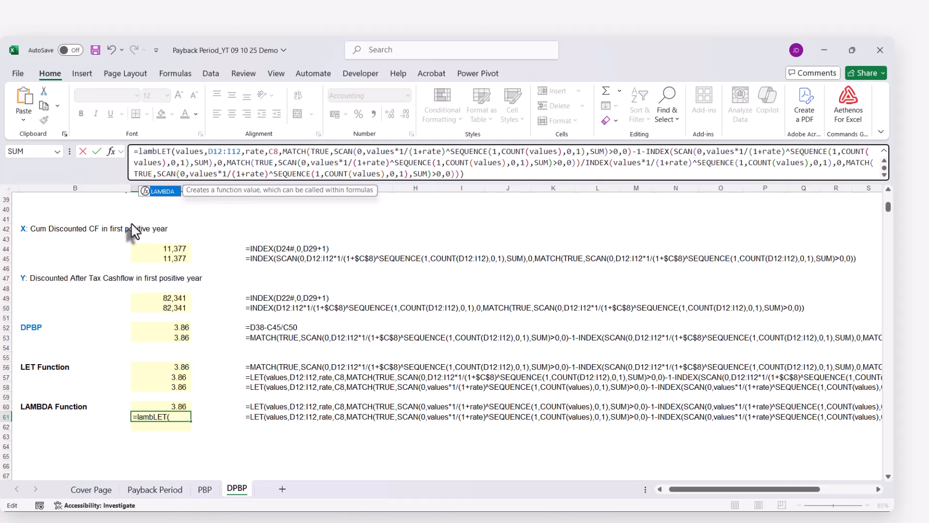
{"action": "key", "text": "Tab"}
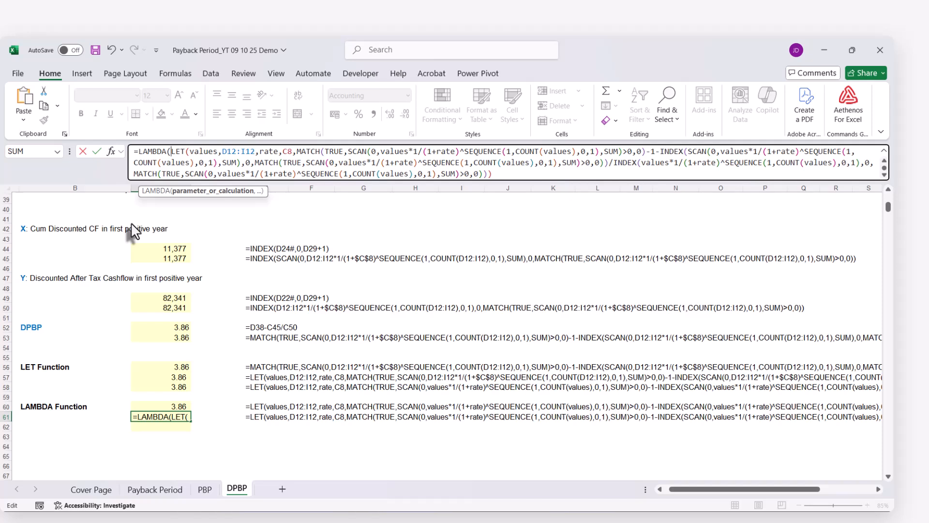
{"action": "key", "text": "Delete"}
{"action": "key", "text": "Delete"}
{"action": "key", "text": "Delete"}
{"action": "key", "text": "Delete"}
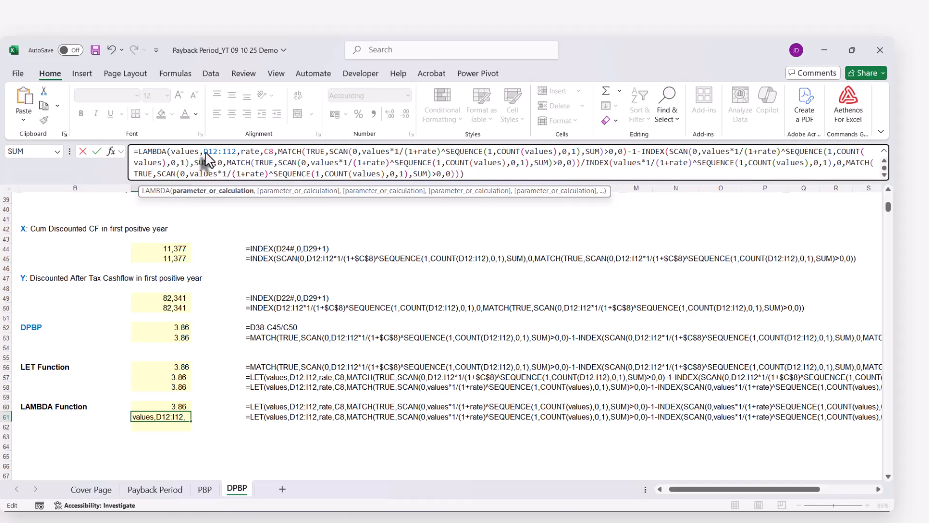
Remove the D12:I12 and C8 arguments from the C61 LAMBDA formula, keeping only values and rate as parameters before the calculation
{"action": "left_click_drag", "start_coordinate": [204, 152], "coordinate": [241, 152]}
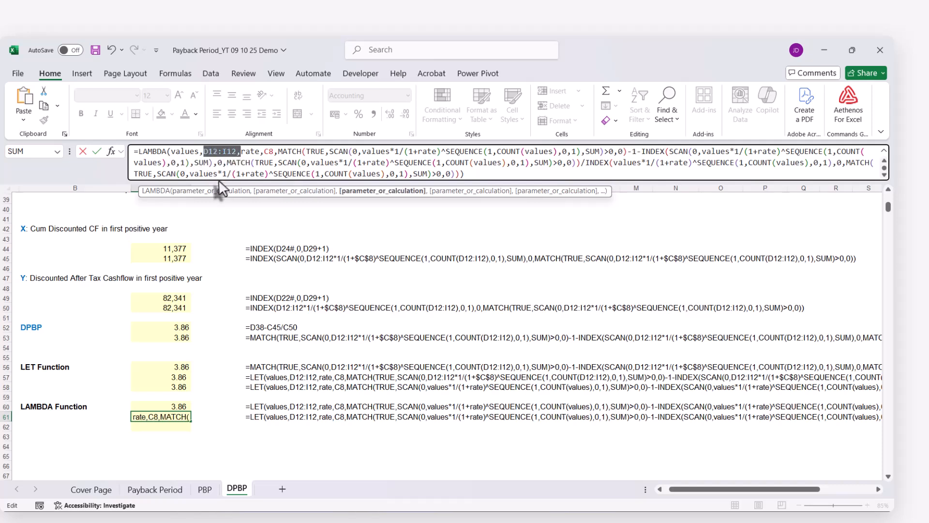
{"action": "key", "text": "Delete"}
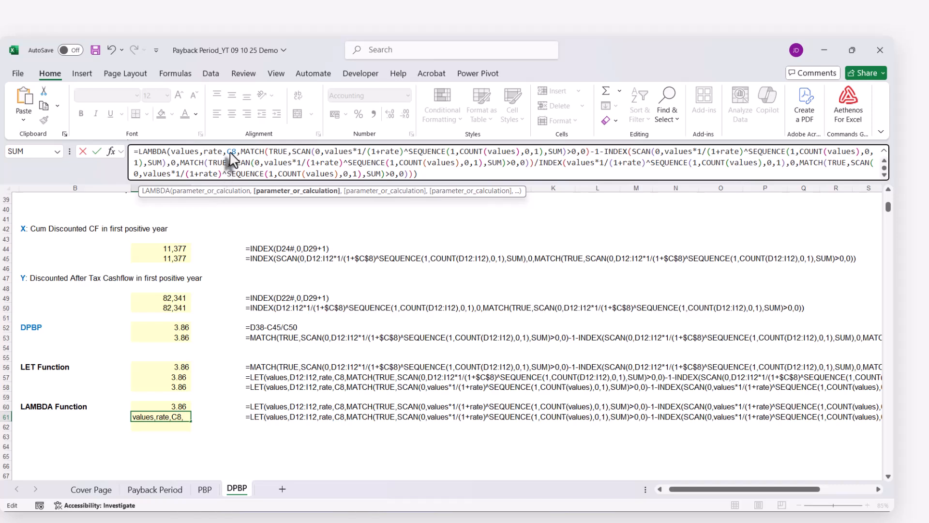
{"action": "left_click", "coordinate": [228, 151]}
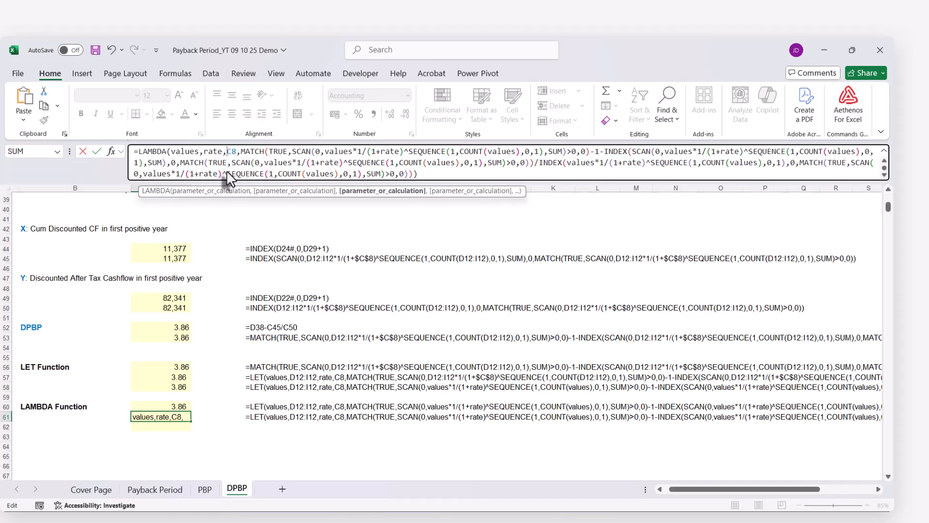
{"action": "key", "text": "Delete"}
{"action": "key", "text": "Delete"}
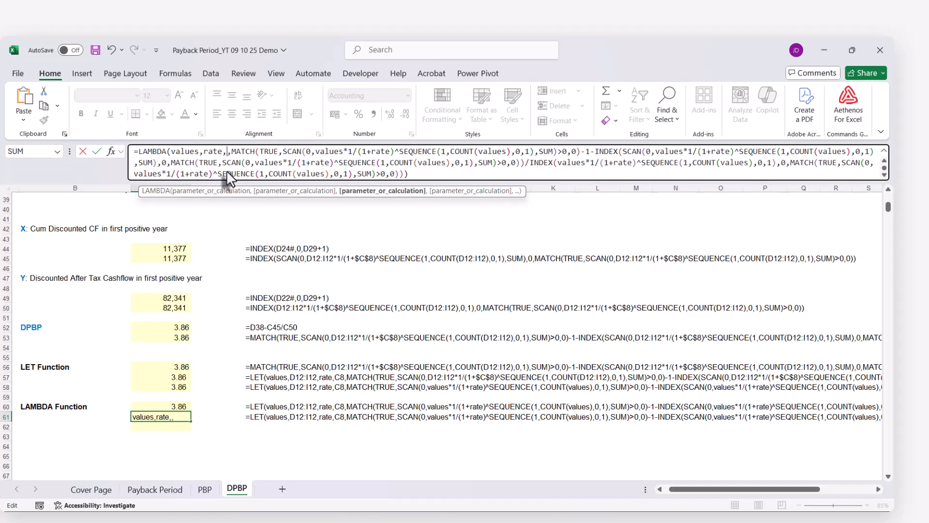
{"action": "key", "text": "Delete"}
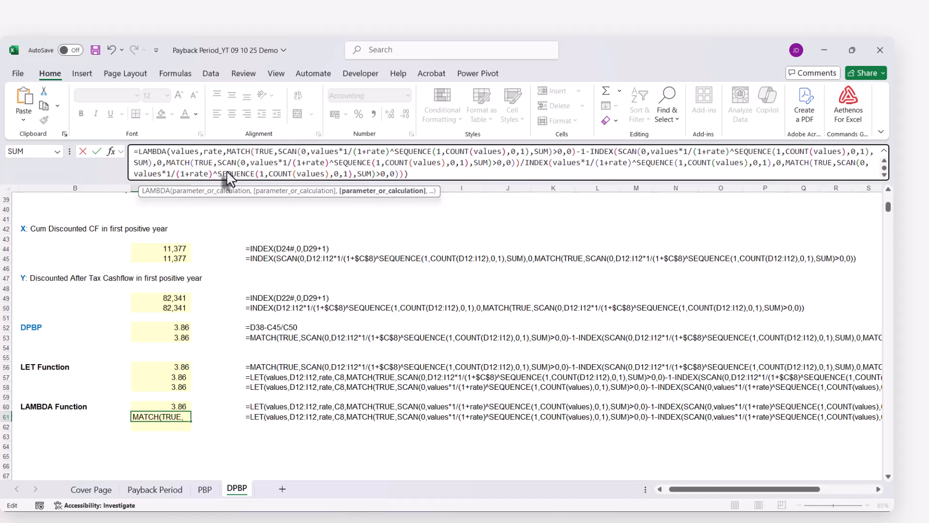
Enter the C61 LAMBDA formula and append the call arguments (D12:I12,C8) after its closing parenthesis
{"action": "left_click", "coordinate": [184, 151]}
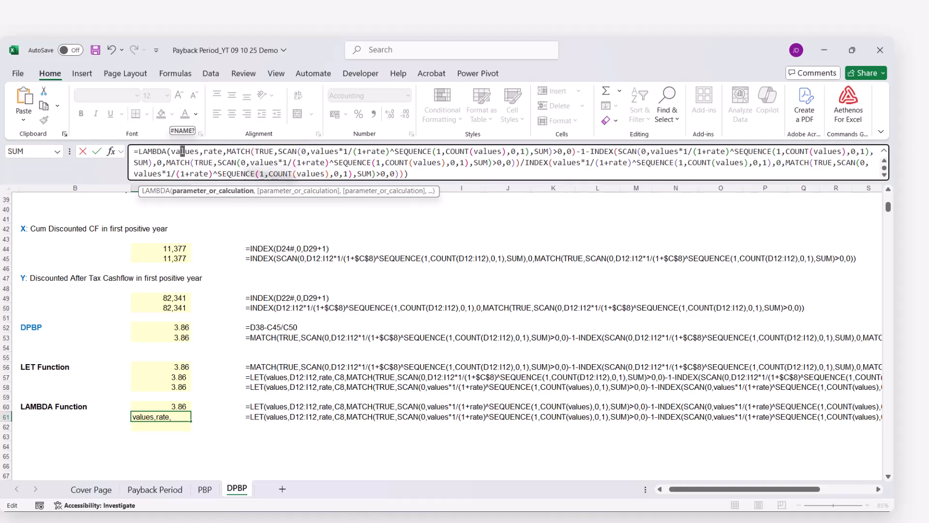
{"action": "key", "text": "Return"}
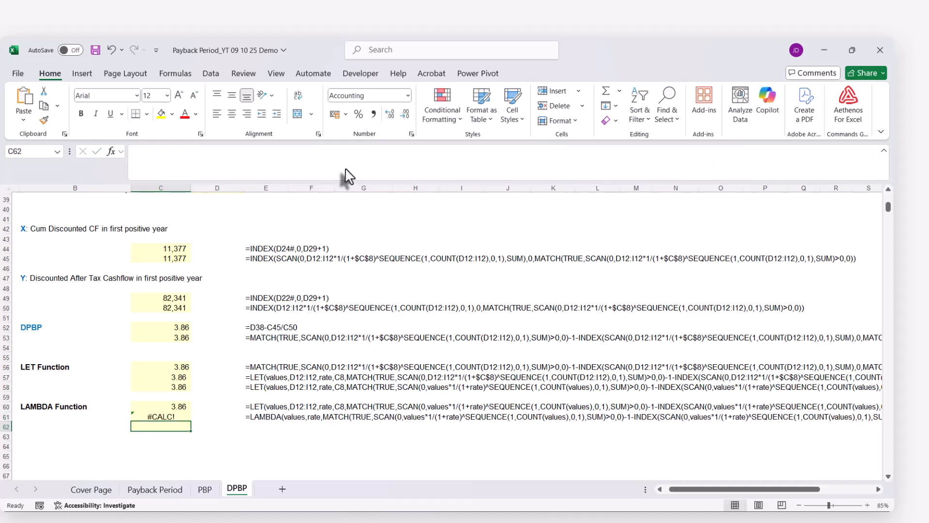
{"action": "left_click", "coordinate": [167, 417]}
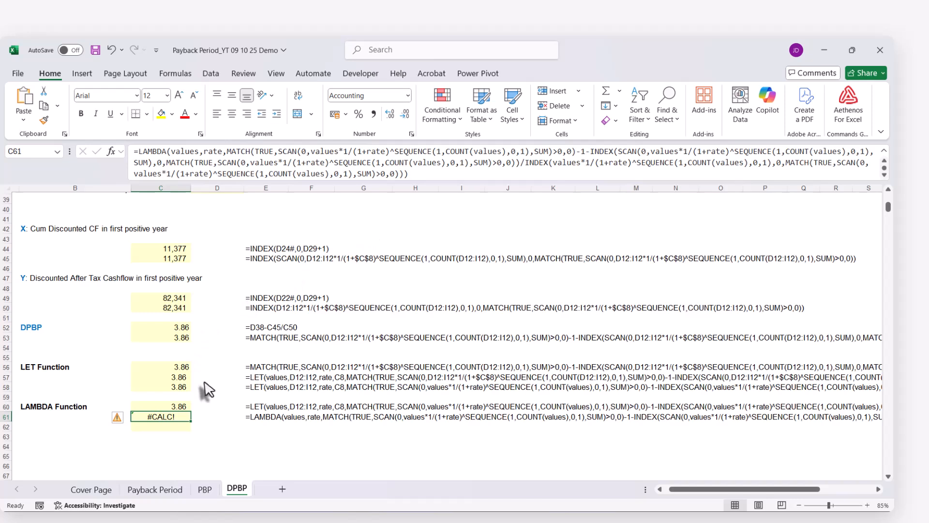
{"action": "left_click", "coordinate": [422, 177]}
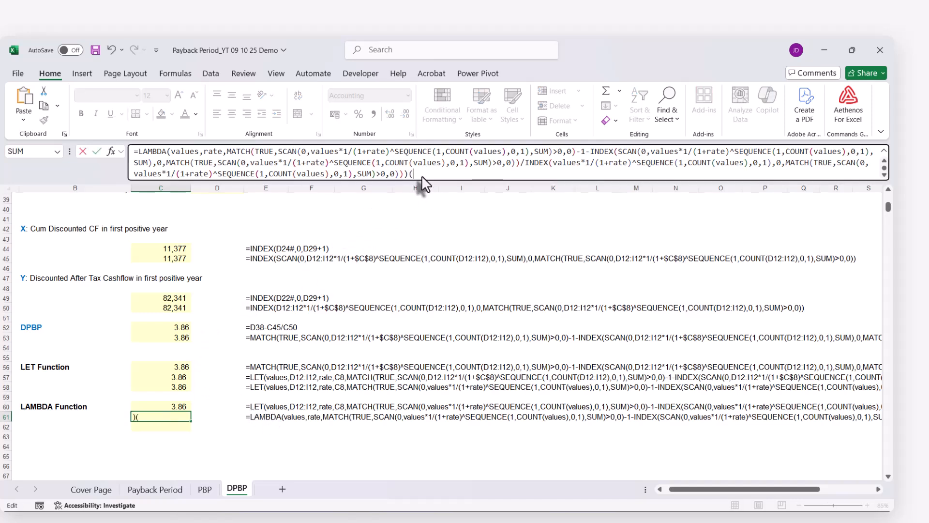
{"action": "scroll", "coordinate": [393, 290], "scroll_direction": "up", "scroll_amount": 11}
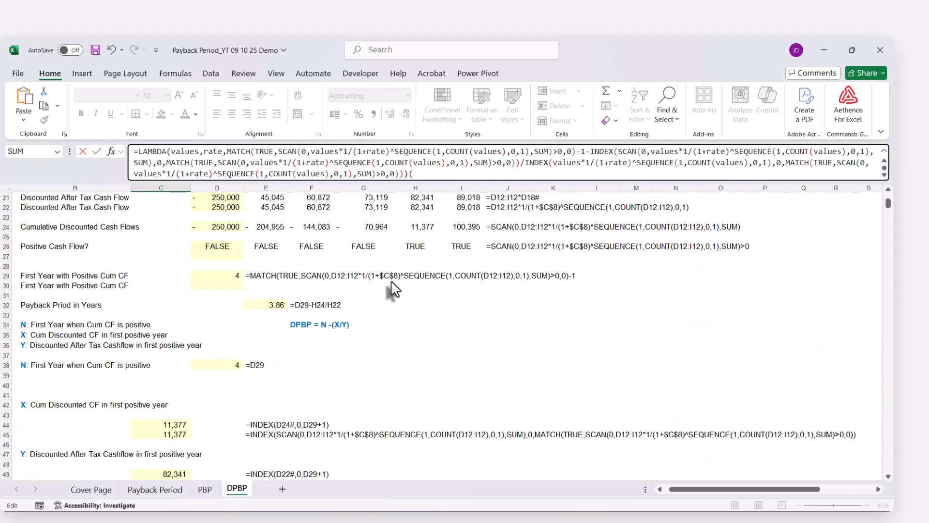
{"action": "scroll", "coordinate": [393, 289], "scroll_direction": "up", "scroll_amount": 1}
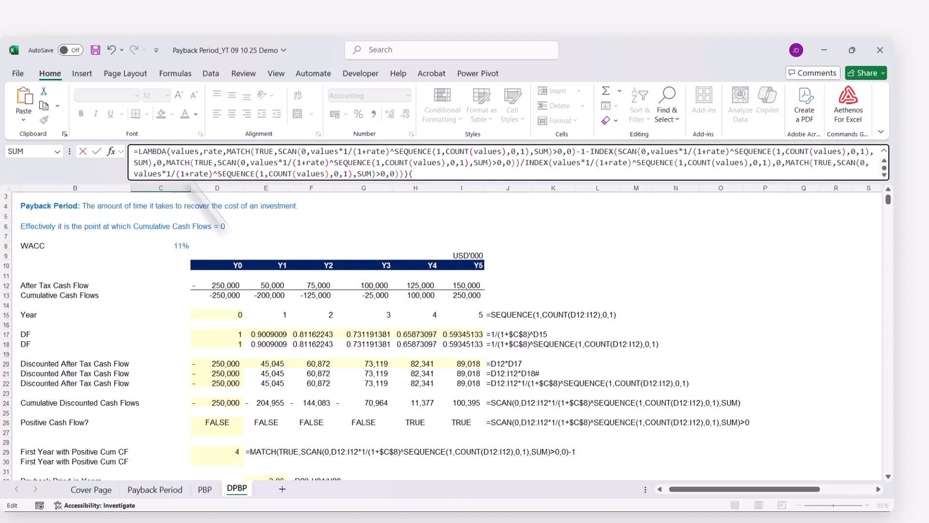
{"action": "left_click_drag", "start_coordinate": [225, 288], "coordinate": [445, 290]}
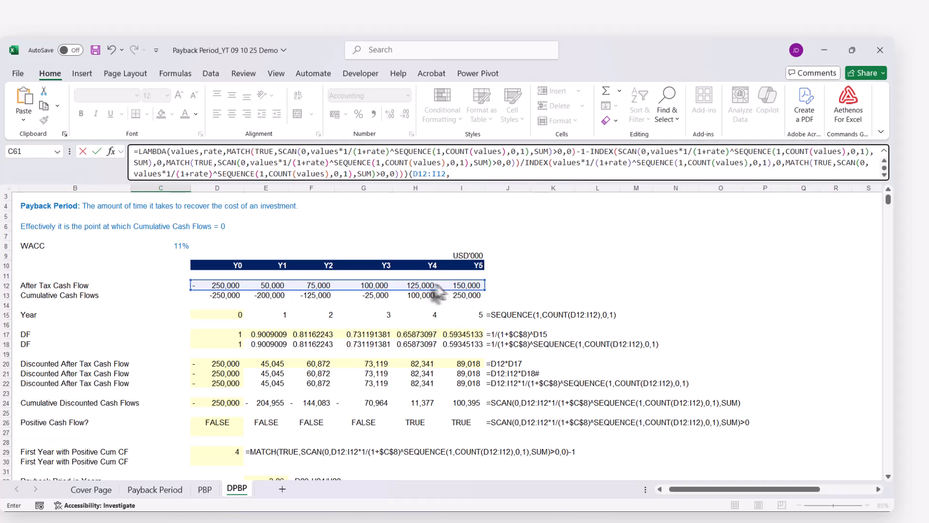
{"action": "type", "text": ","}
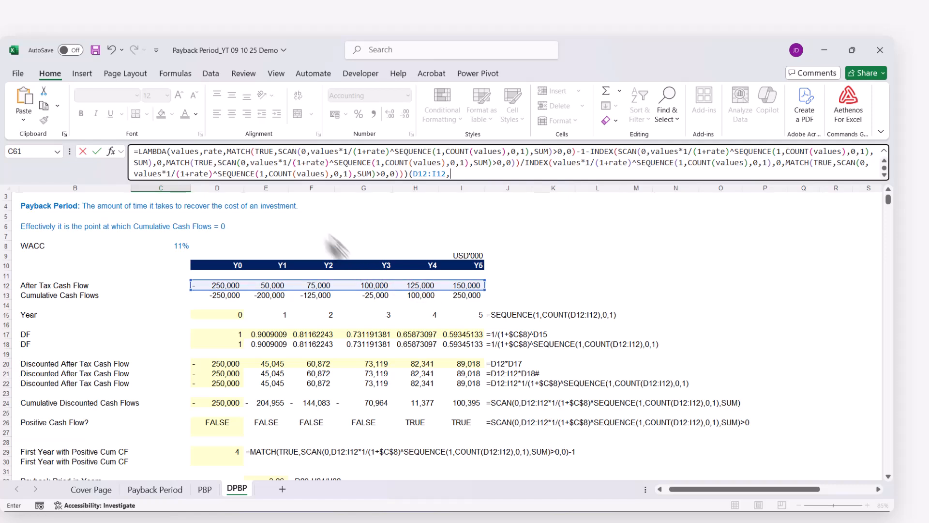
{"action": "left_click", "coordinate": [177, 247]}
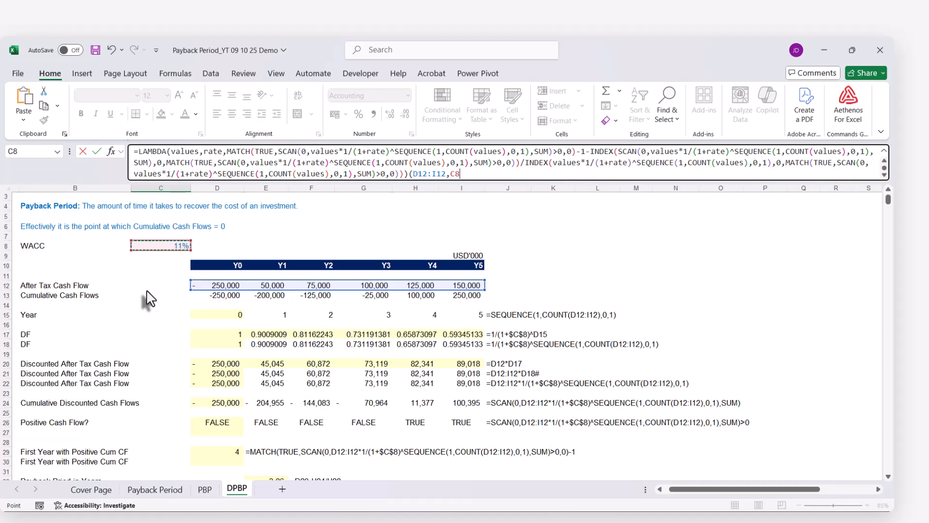
{"action": "key", "text": "Return"}
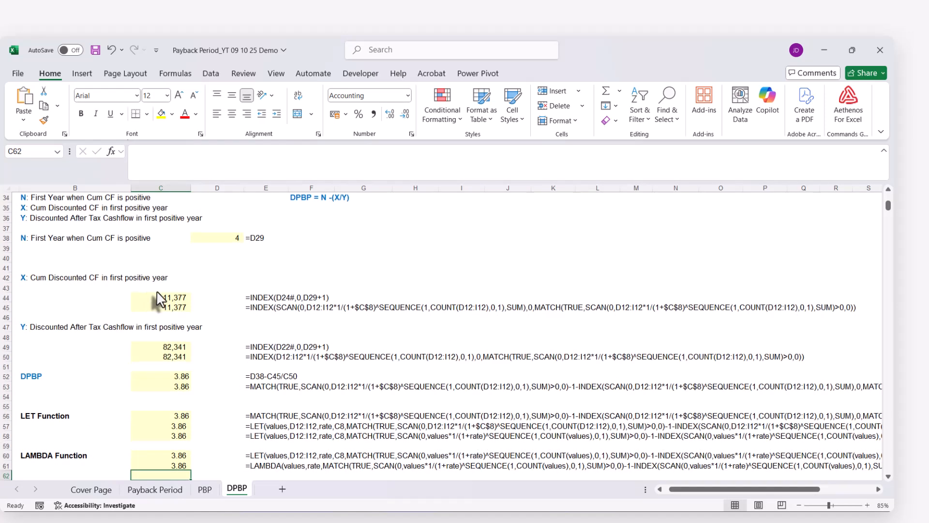
Copy the complete LAMBDA formula from C61 into C62, keeping its references unchanged
{"action": "scroll", "coordinate": [155, 300], "scroll_direction": "down", "scroll_amount": 2}
{"action": "left_click", "coordinate": [165, 381]}
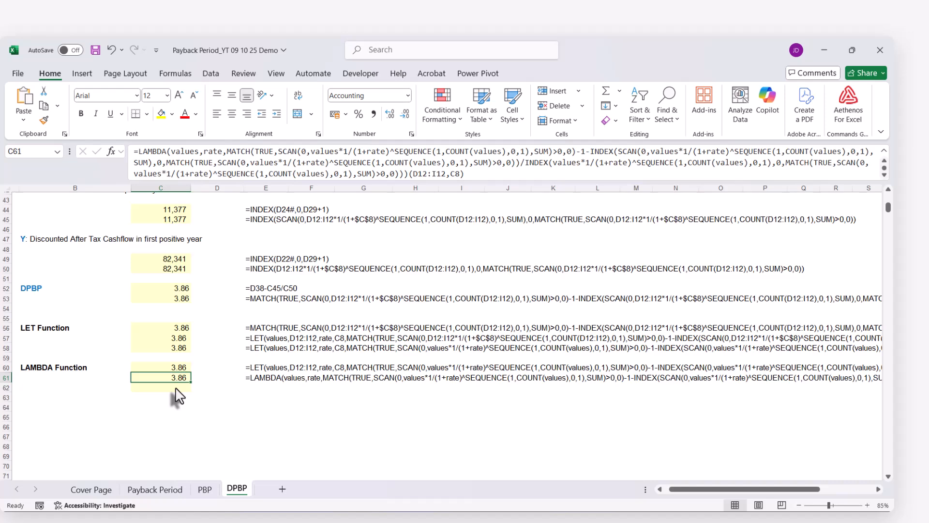
{"action": "left_click", "coordinate": [175, 146]}
{"action": "key", "text": "ctrl+a"}
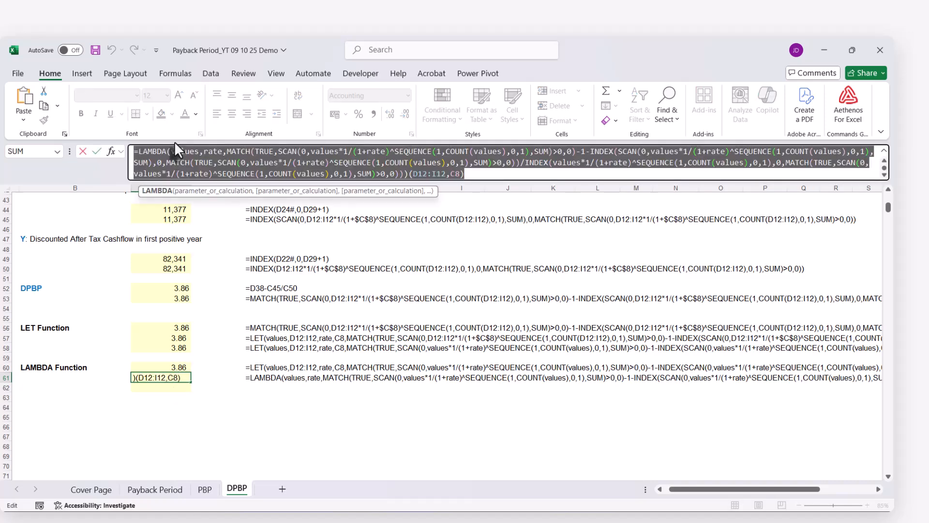
{"action": "key", "text": "Escape"}
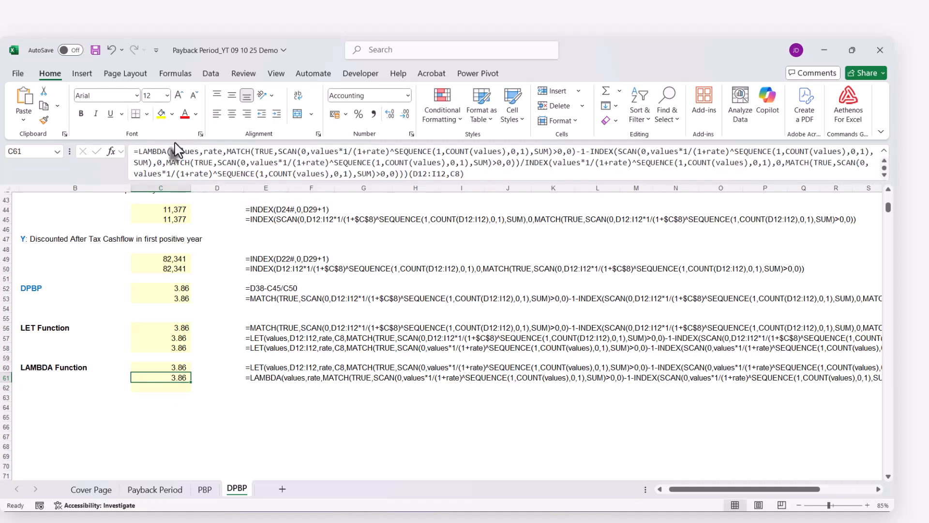
{"action": "left_click", "coordinate": [160, 388]}
{"action": "key", "text": "ctrl+v"}
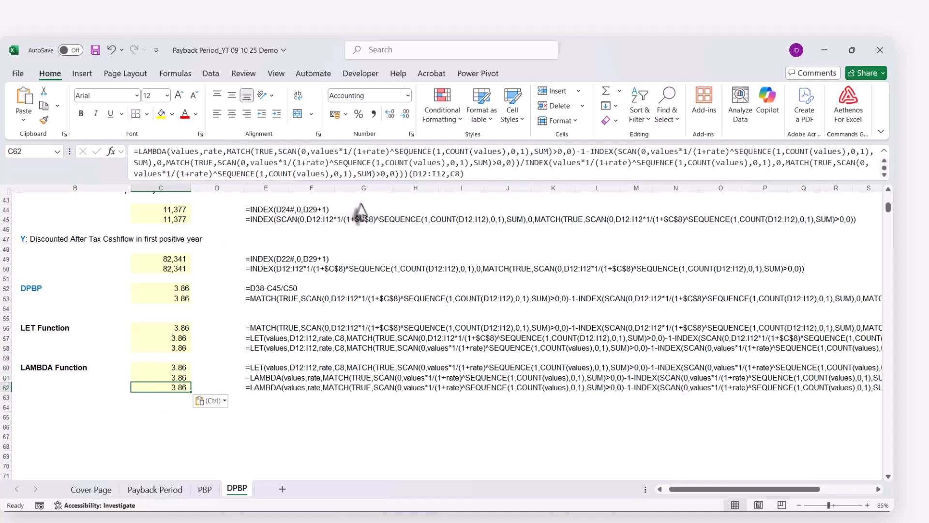
Remove the trailing (D12:I12,C8) arguments from the C62 LAMBDA formula and enter it
{"action": "left_click_drag", "start_coordinate": [410, 174], "coordinate": [464, 175]}
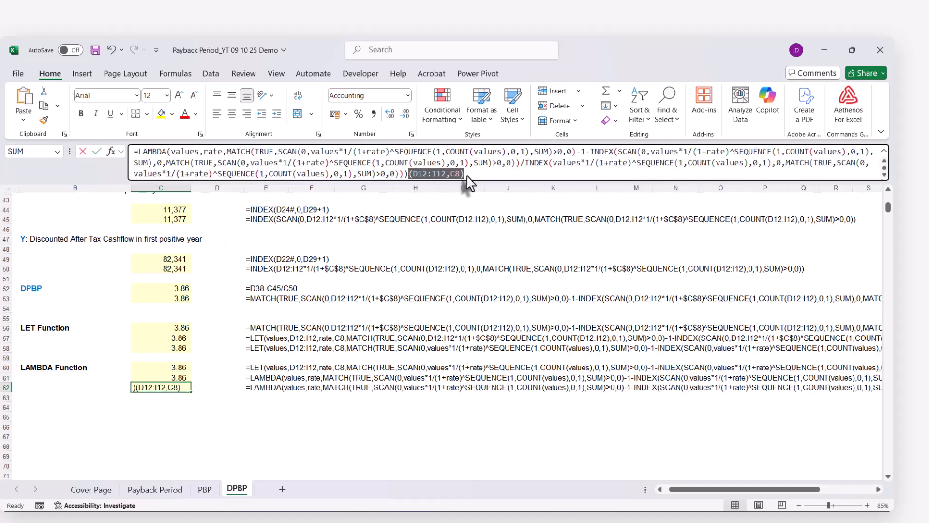
{"action": "key", "text": "BackSpace"}
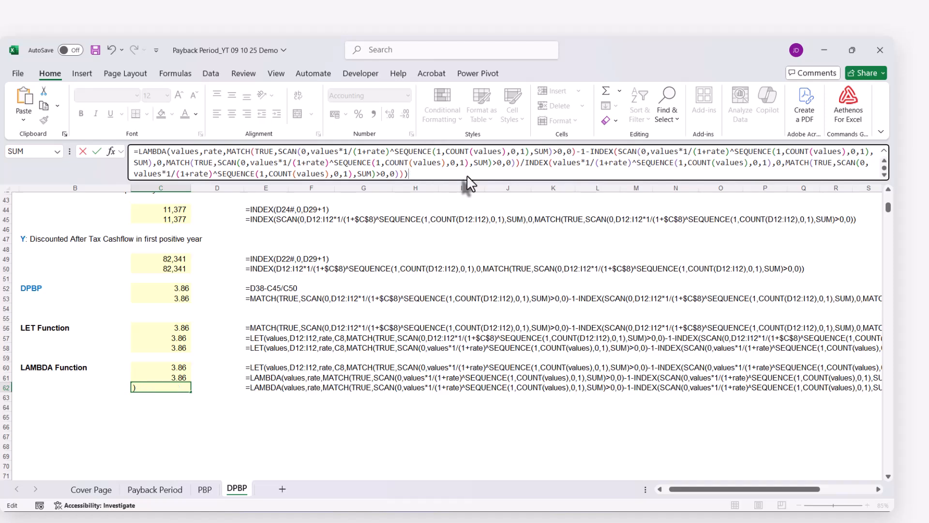
{"action": "key", "text": "Return"}
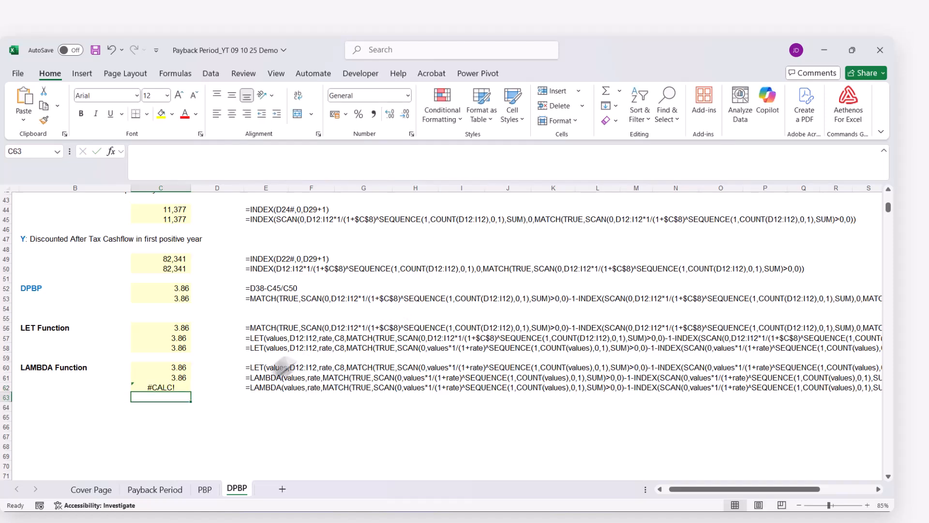
Define the workbook-scope name DPBP, with the complete LAMBDA formula copied from C62 as its reference
{"action": "left_click", "coordinate": [172, 388]}
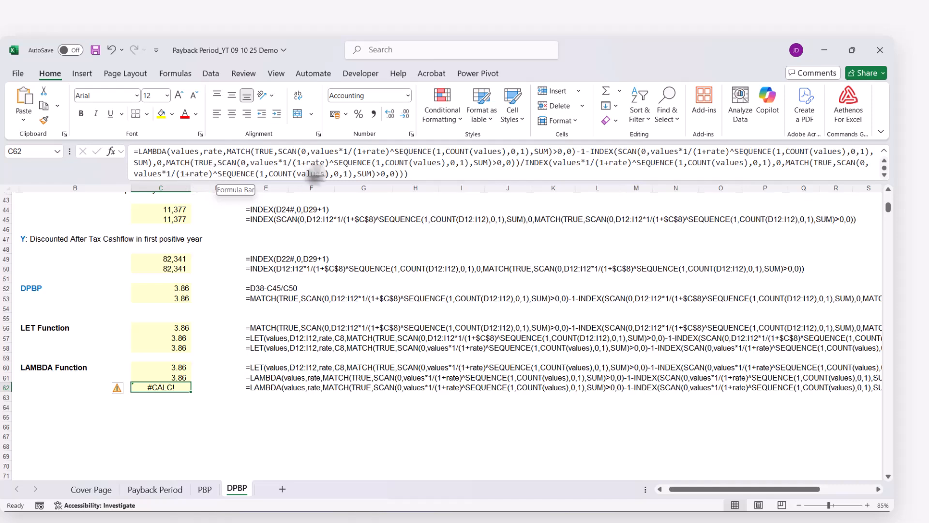
{"action": "left_click", "coordinate": [414, 175]}
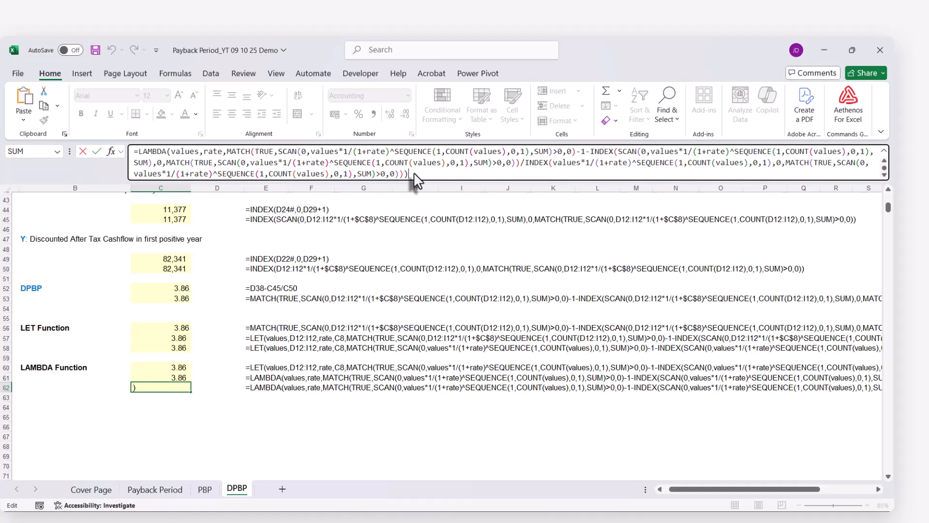
{"action": "key", "text": "ctrl+a"}
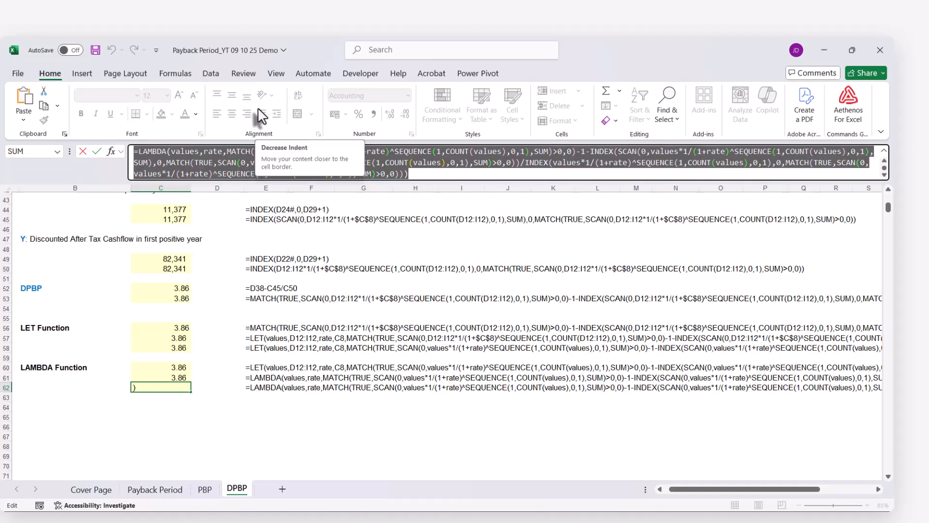
{"action": "key", "text": "Escape"}
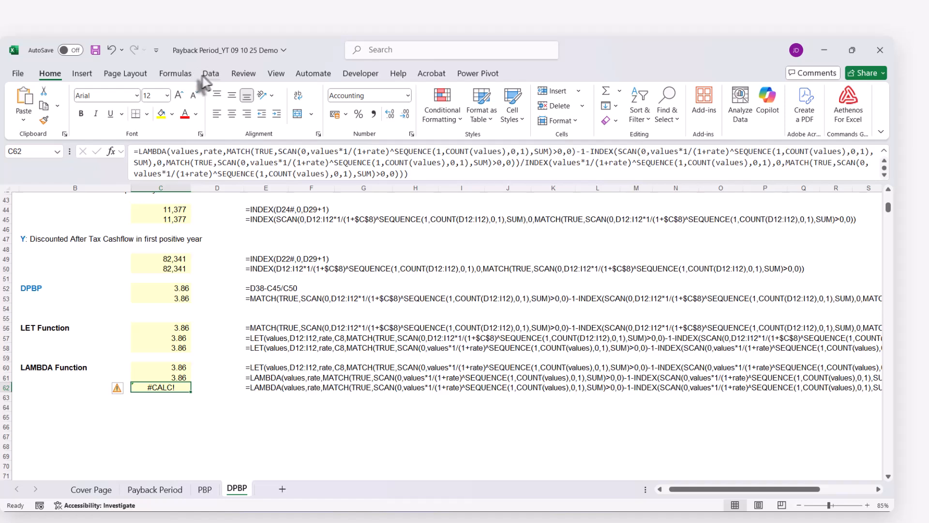
{"action": "left_click", "coordinate": [181, 73]}
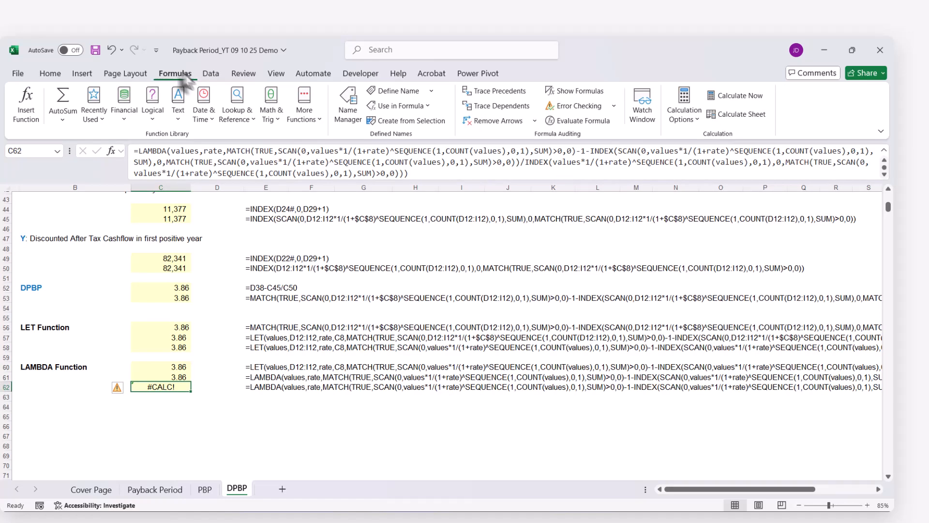
{"action": "left_click", "coordinate": [394, 92]}
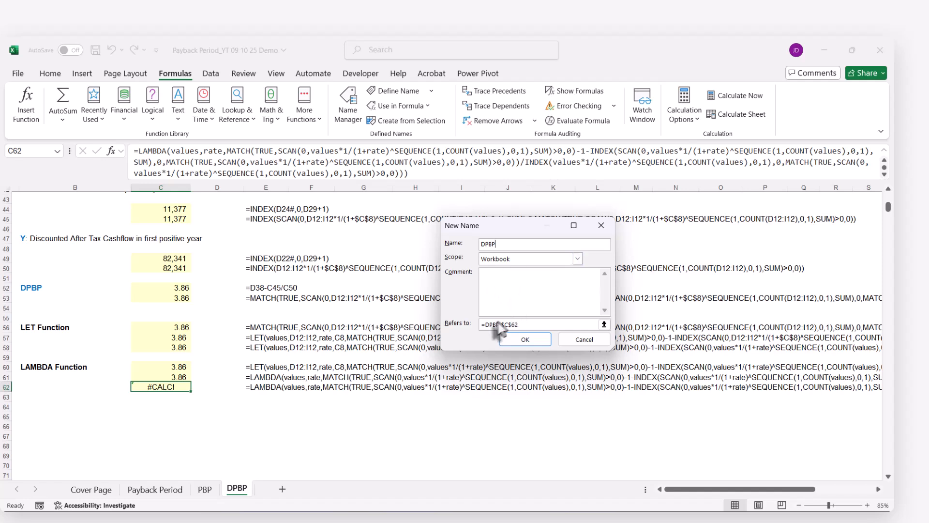
{"action": "left_click", "coordinate": [522, 327]}
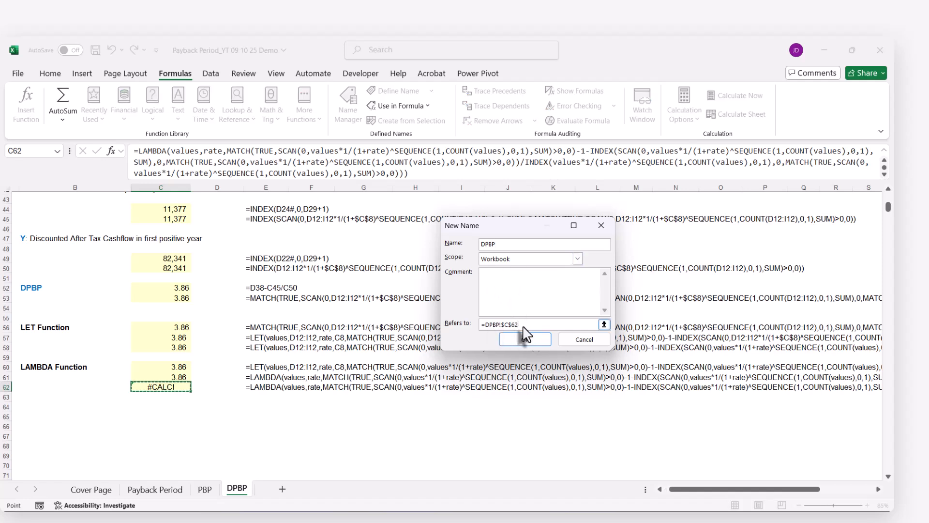
{"action": "key", "text": "ctrl+v"}
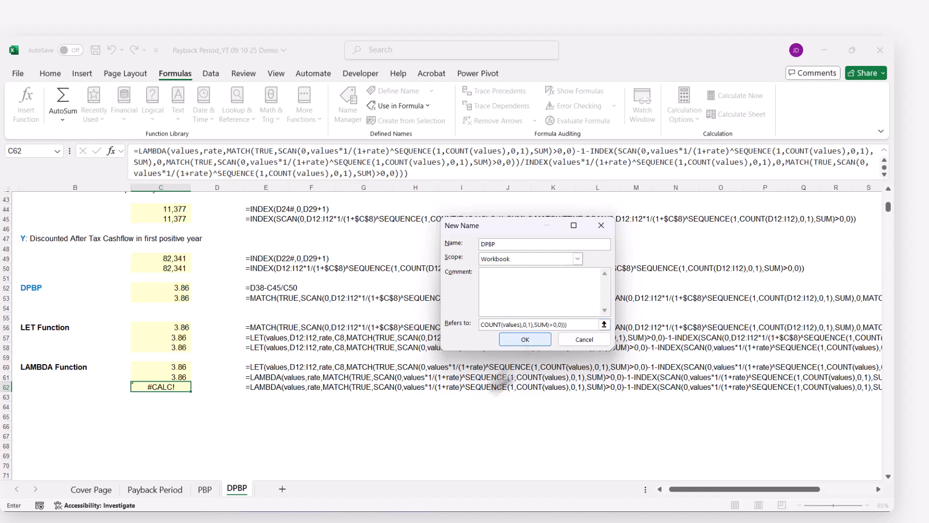
{"action": "left_click", "coordinate": [509, 337]}
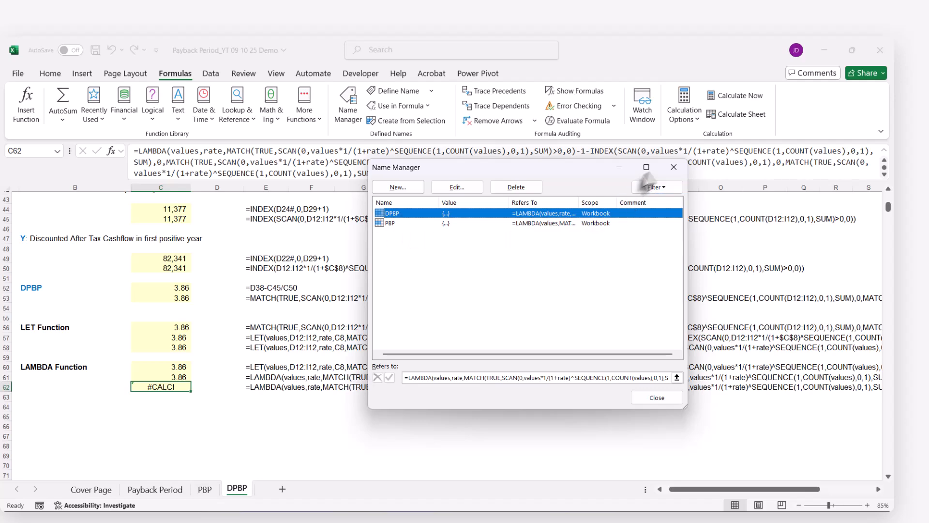
{"action": "left_click", "coordinate": [674, 167]}
Enter =DPBP(D12:I12,C8) in K12 of the DPBP sheet, using the after-tax cash flows and the WACC as arguments
{"action": "scroll", "coordinate": [586, 348], "scroll_direction": "up", "scroll_amount": 4}
{"action": "scroll", "coordinate": [586, 348], "scroll_direction": "up", "scroll_amount": 10}
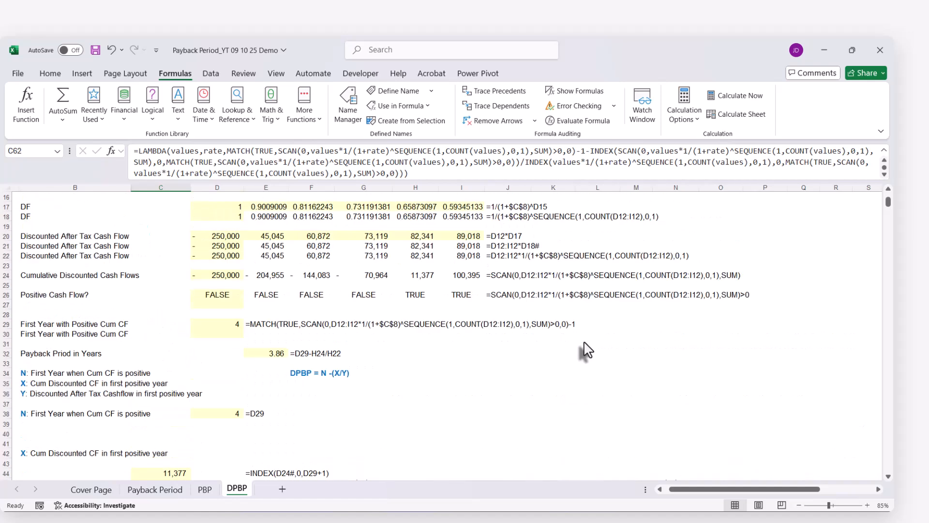
{"action": "scroll", "coordinate": [519, 301], "scroll_direction": "down", "scroll_amount": 1}
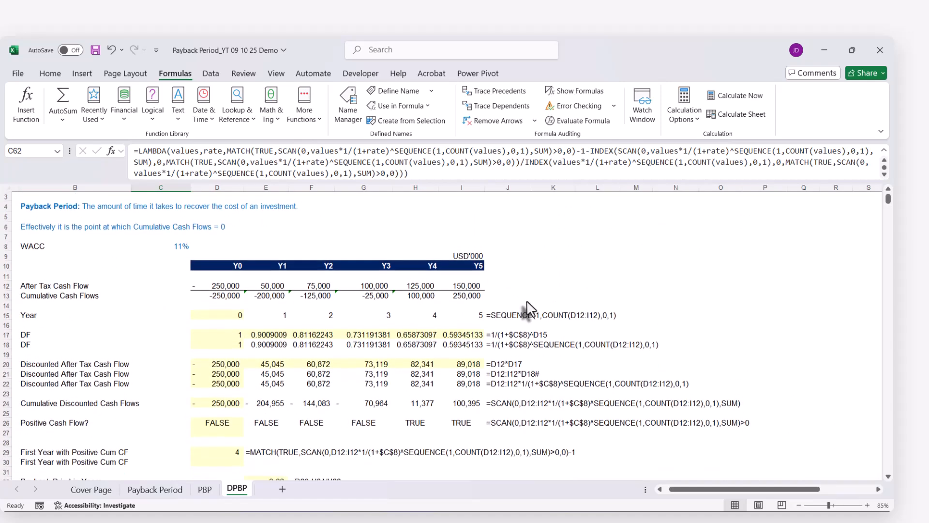
{"action": "left_click", "coordinate": [535, 280]}
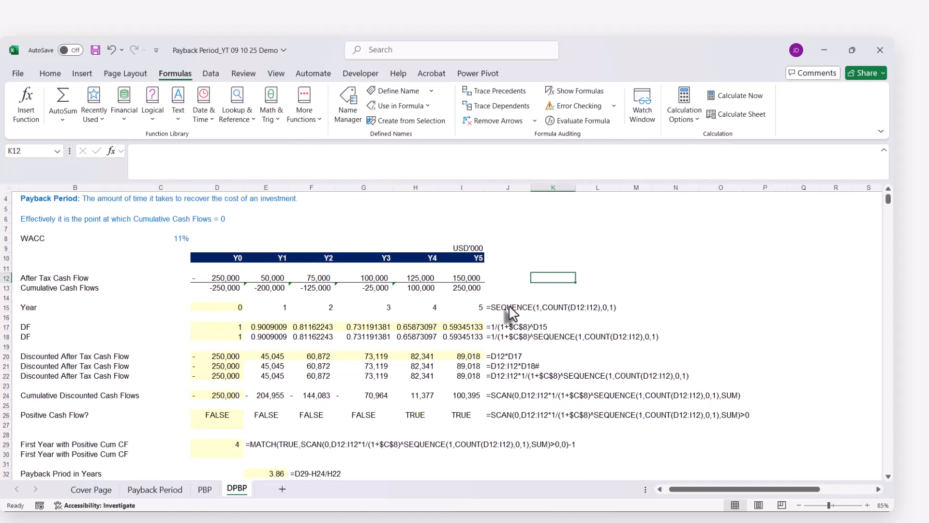
{"action": "type", "text": "="}
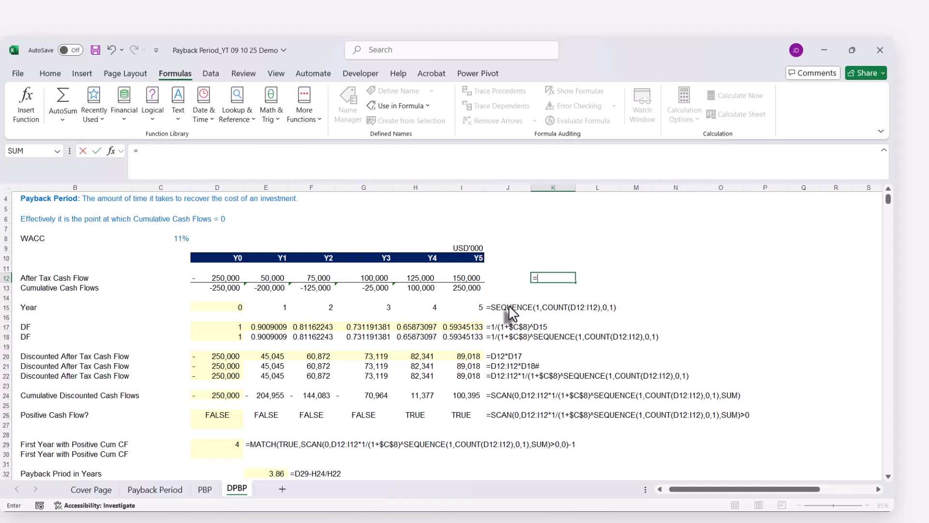
{"action": "type", "text": "dp"}
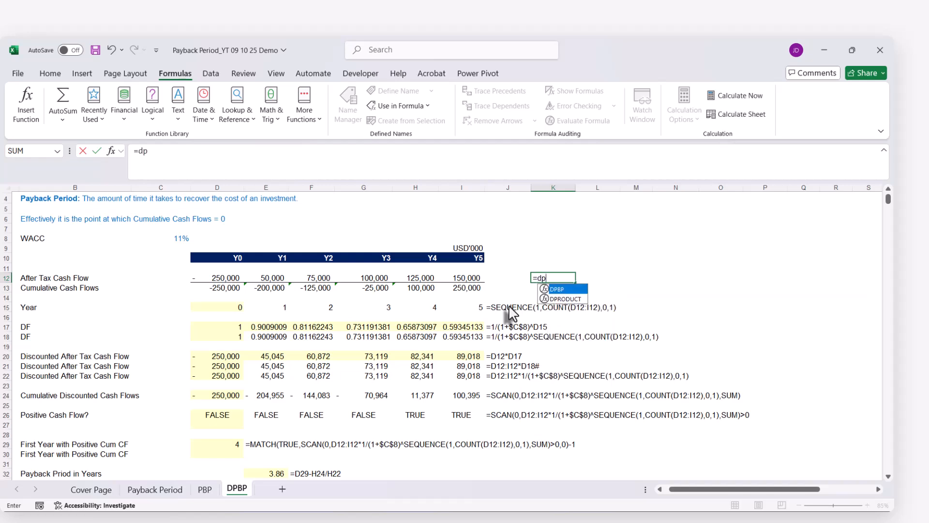
{"action": "key", "text": "Tab"}
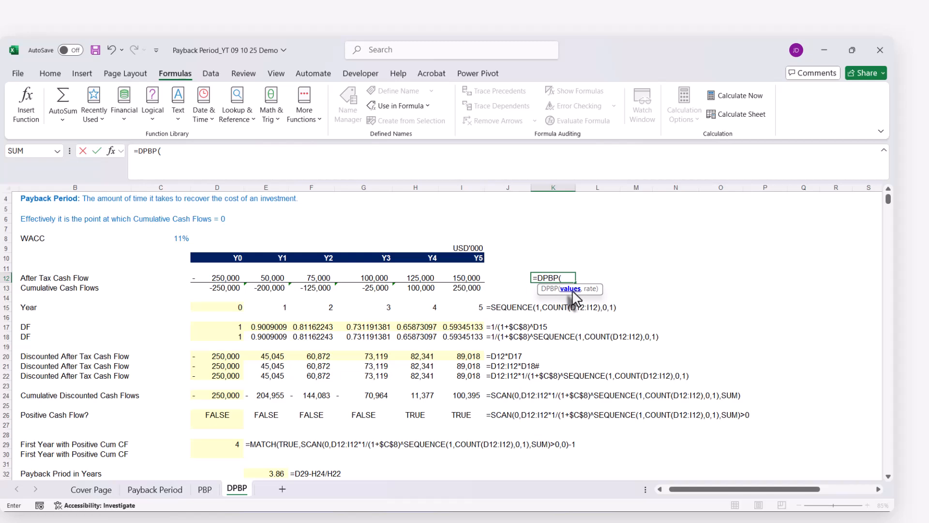
{"action": "left_click_drag", "start_coordinate": [213, 279], "coordinate": [458, 279]}
{"action": "type", "text": ","}
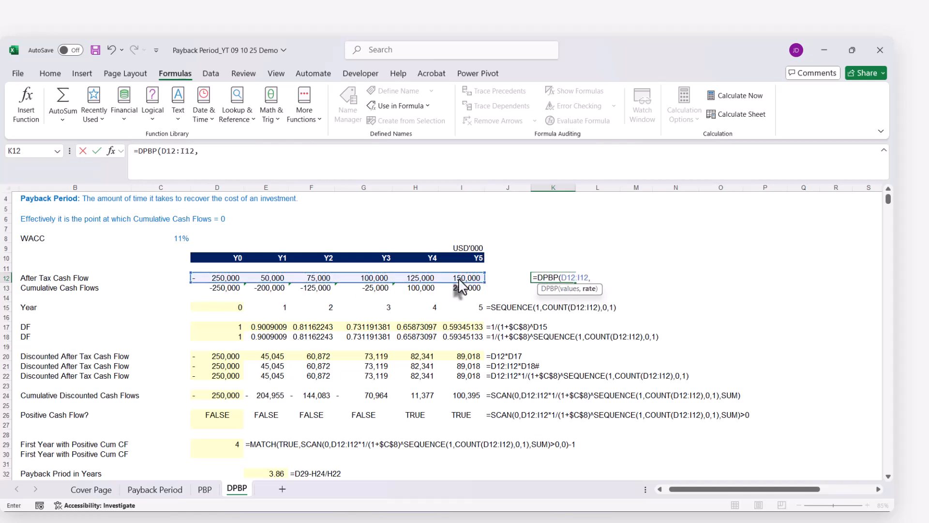
{"action": "left_click", "coordinate": [175, 238]}
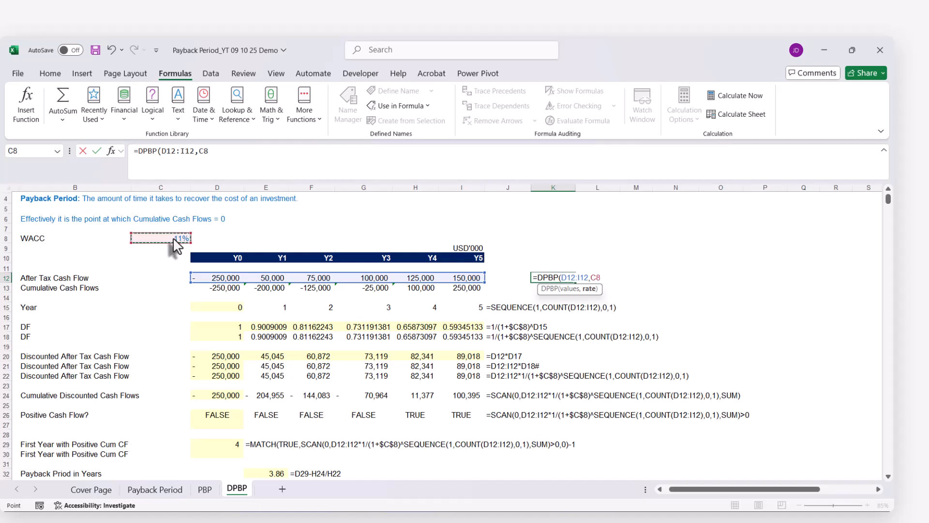
{"action": "type", "text": ")"}
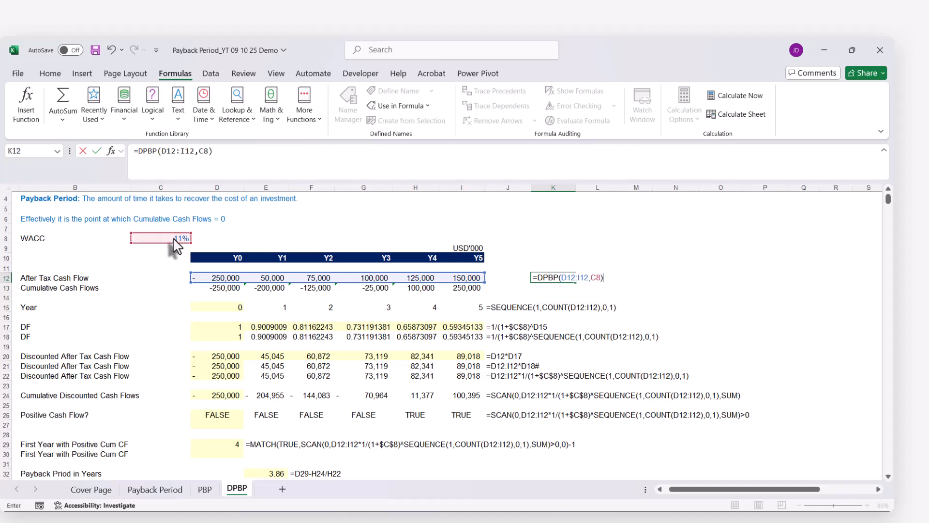
{"action": "key", "text": "ctrl+Return"}
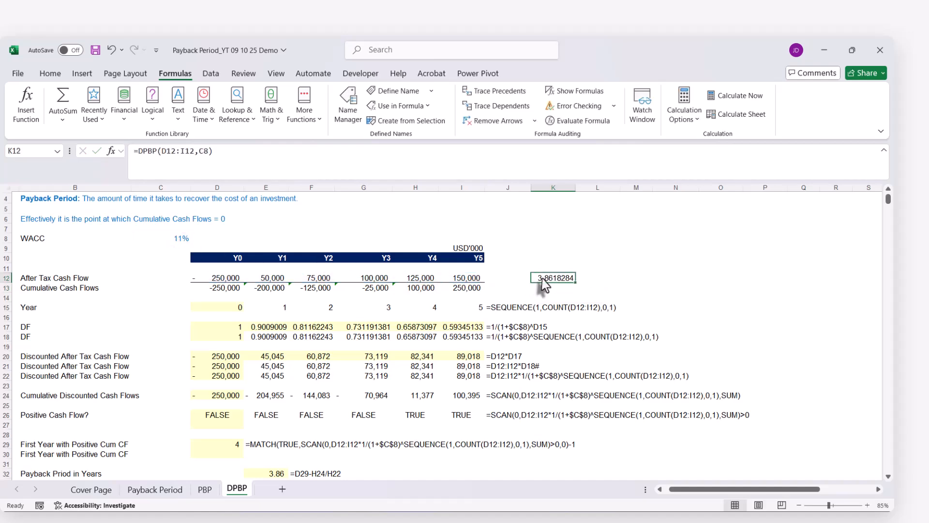
Compare the K12 result with the payback period in E32, and inspect the DPBP formula in K12 without changing it
{"action": "scroll", "coordinate": [544, 285], "scroll_direction": "down", "scroll_amount": 4}
{"action": "left_click", "coordinate": [260, 359]}
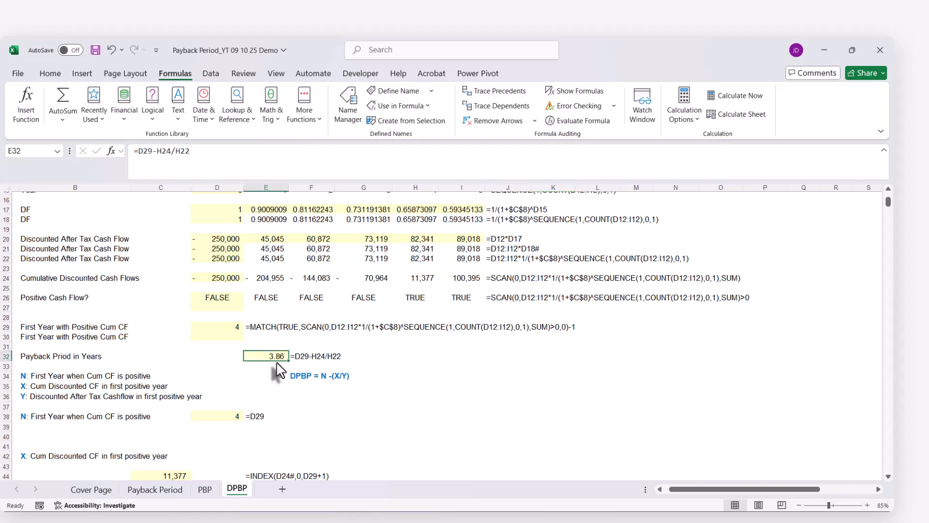
{"action": "scroll", "coordinate": [279, 371], "scroll_direction": "up", "scroll_amount": 5}
{"action": "left_click", "coordinate": [543, 310]}
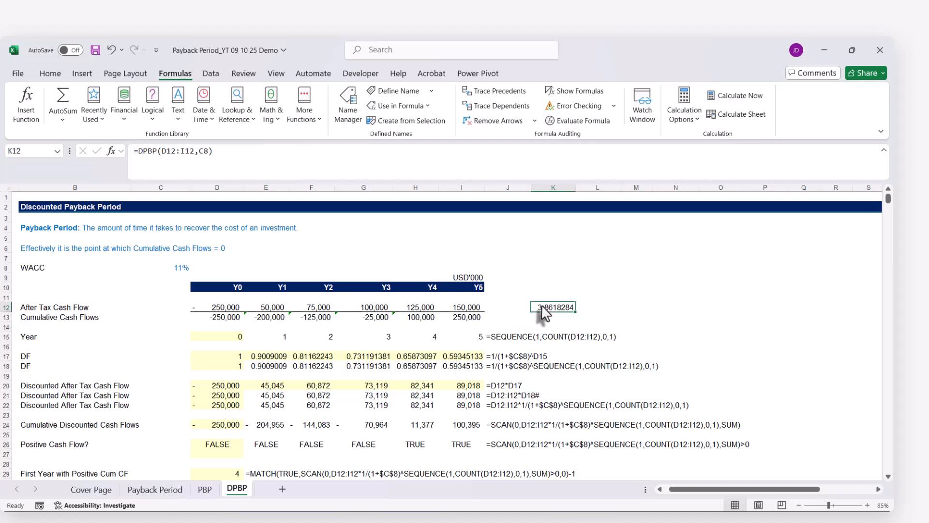
{"action": "double_click", "coordinate": [544, 312]}
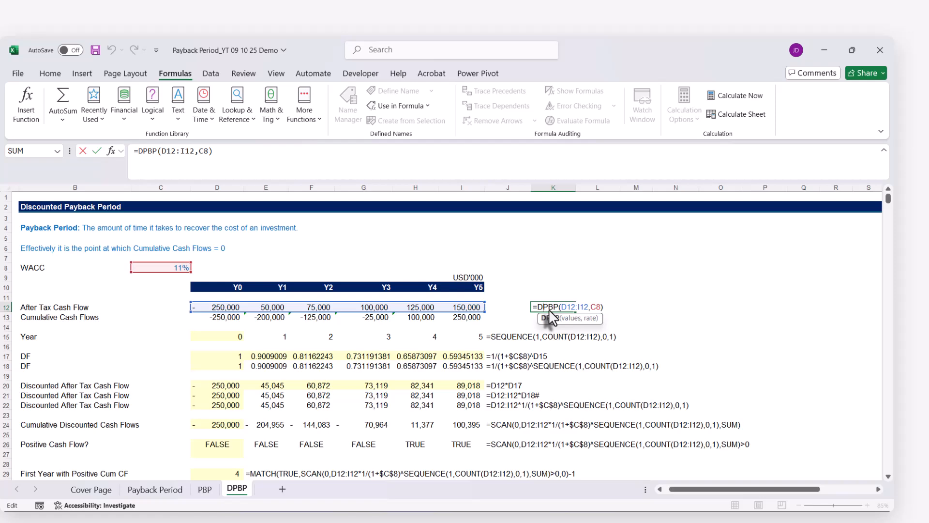
{"action": "key", "text": "Escape"}
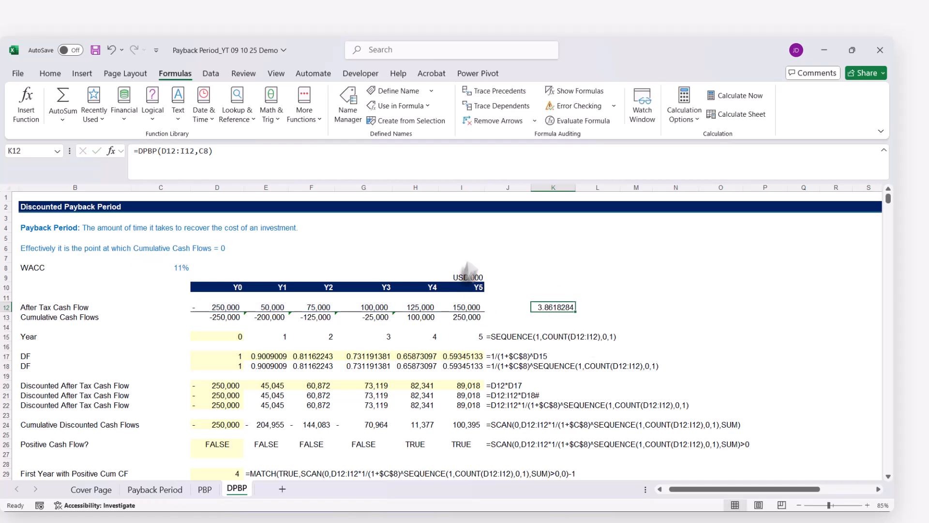
{"action": "scroll", "coordinate": [562, 385], "scroll_direction": "down", "scroll_amount": 4}
{"action": "scroll", "coordinate": [556, 384], "scroll_direction": "up", "scroll_amount": 4}
{"action": "left_click", "coordinate": [206, 490]}
{"action": "left_click", "coordinate": [239, 496]}
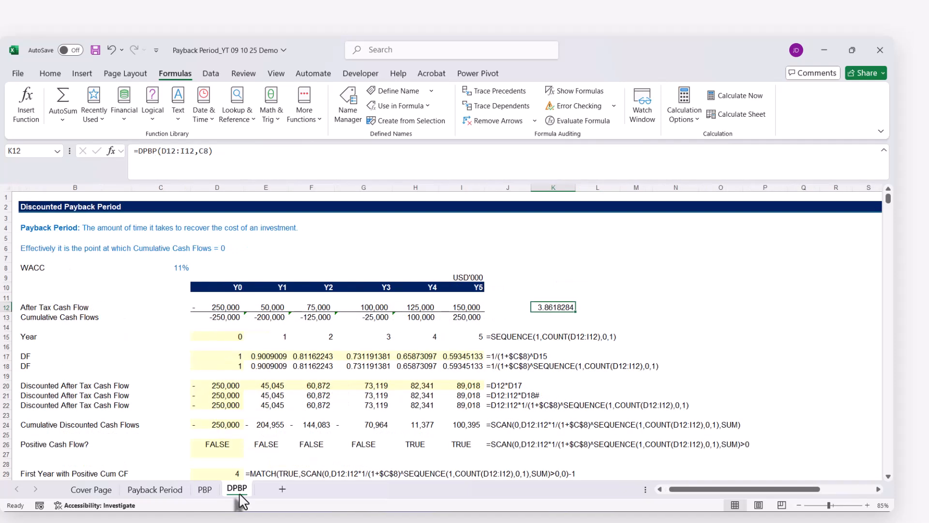
Replace the rate argument C8 in the K12 DPBP formula with 0 and reselect the cell
{"action": "double_click", "coordinate": [546, 308]}
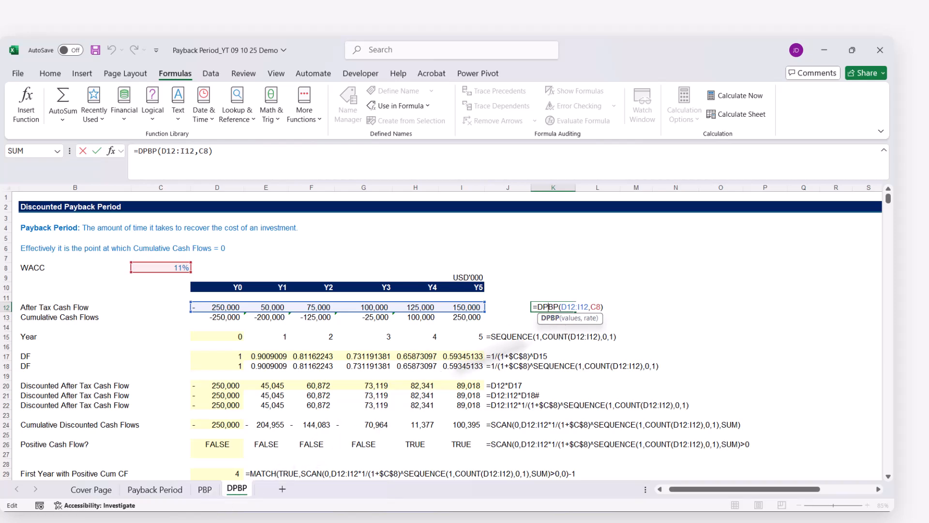
{"action": "left_click", "coordinate": [592, 317]}
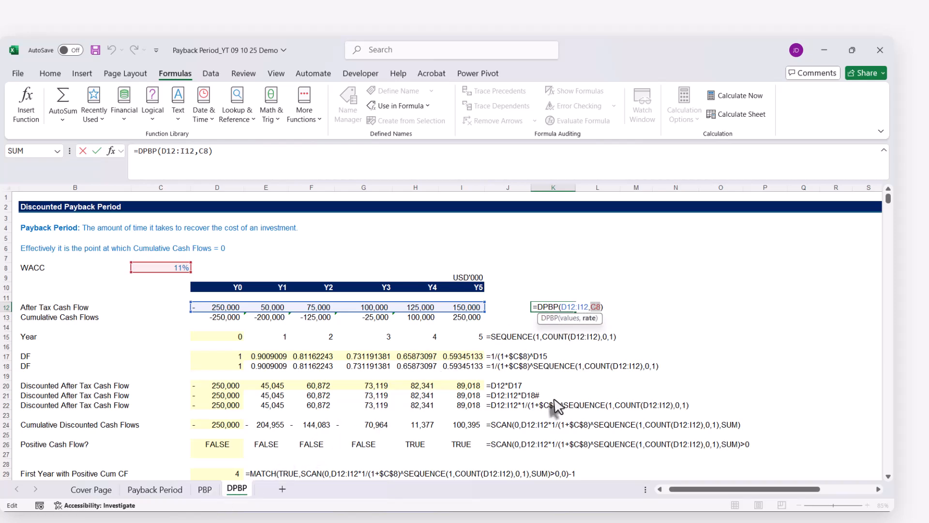
{"action": "key", "text": "Return"}
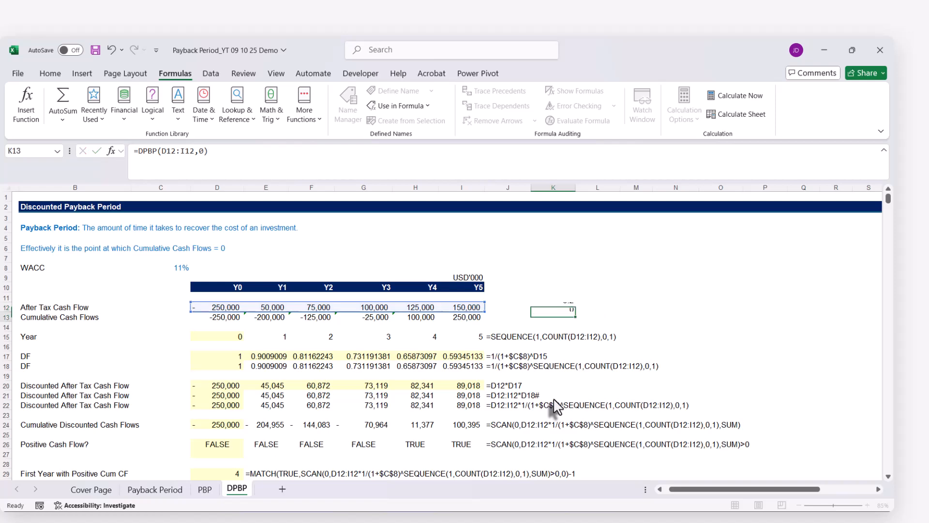
{"action": "left_click", "coordinate": [557, 309]}
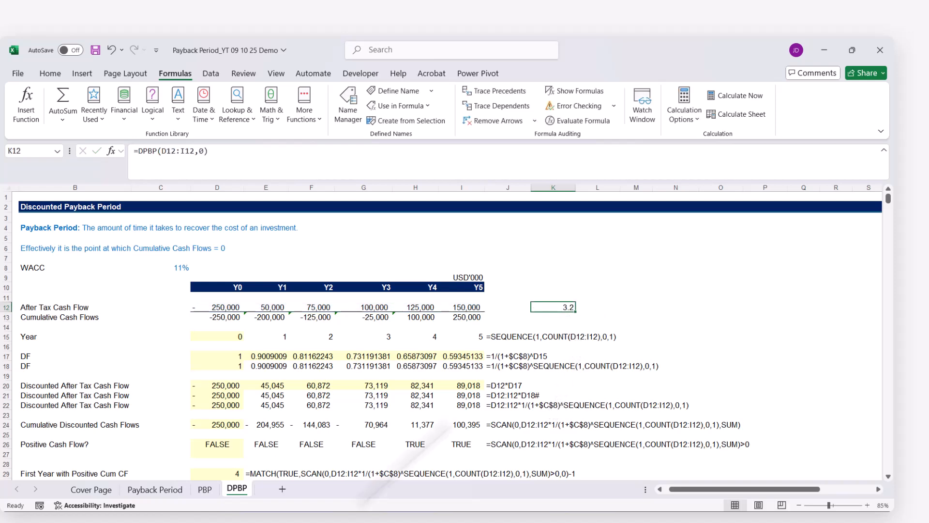
Check the undiscounted payback period in E28 of the PBP sheet against the zero-rate DPBP result, and return to the DPBP sheet
{"action": "left_click", "coordinate": [205, 488]}
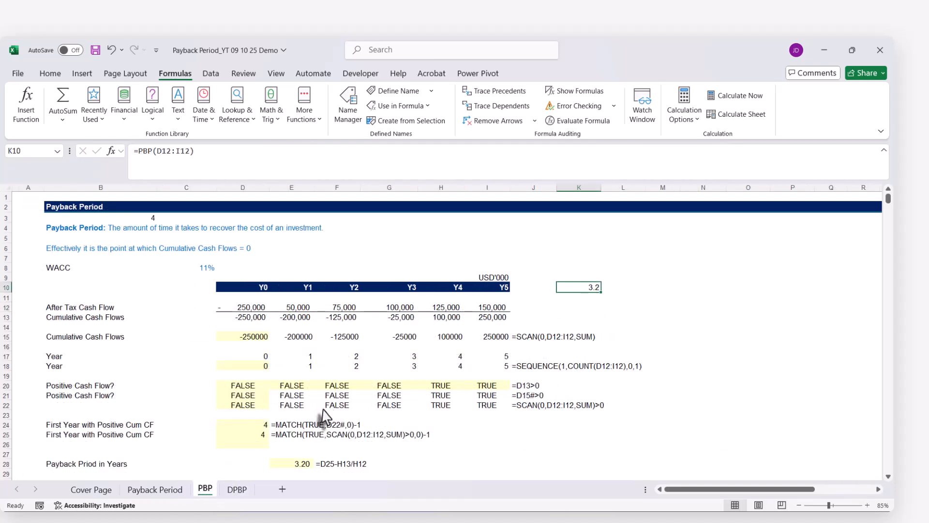
{"action": "scroll", "coordinate": [297, 409], "scroll_direction": "down", "scroll_amount": 2}
{"action": "left_click", "coordinate": [294, 406]}
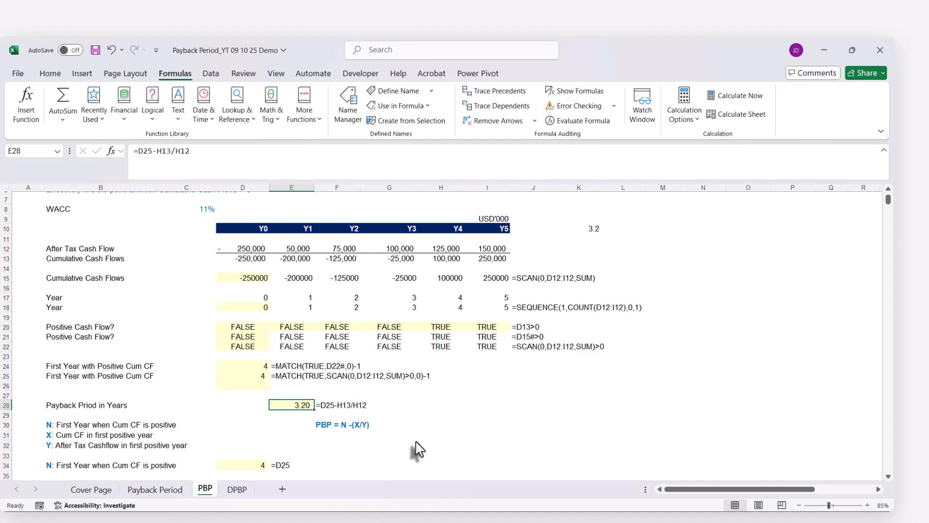
{"action": "scroll", "coordinate": [417, 449], "scroll_direction": "up", "scroll_amount": 2}
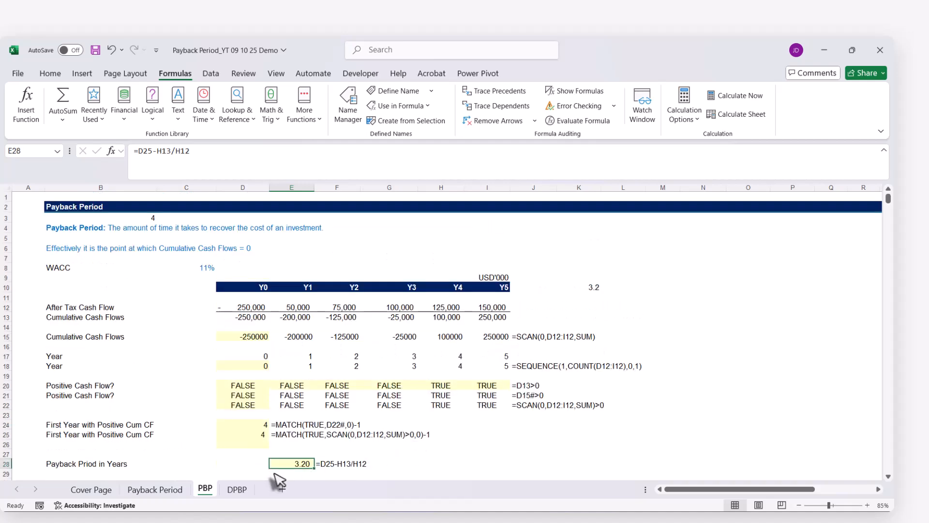
{"action": "left_click", "coordinate": [237, 488]}
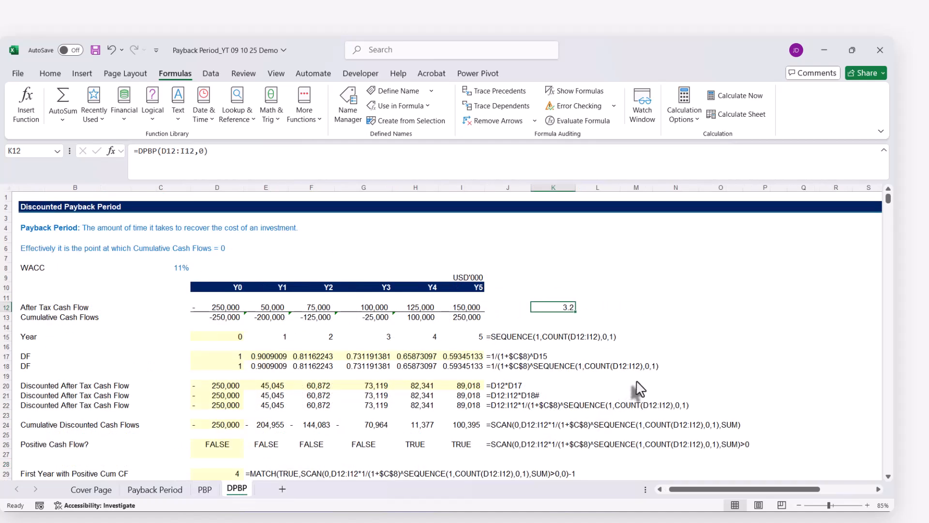
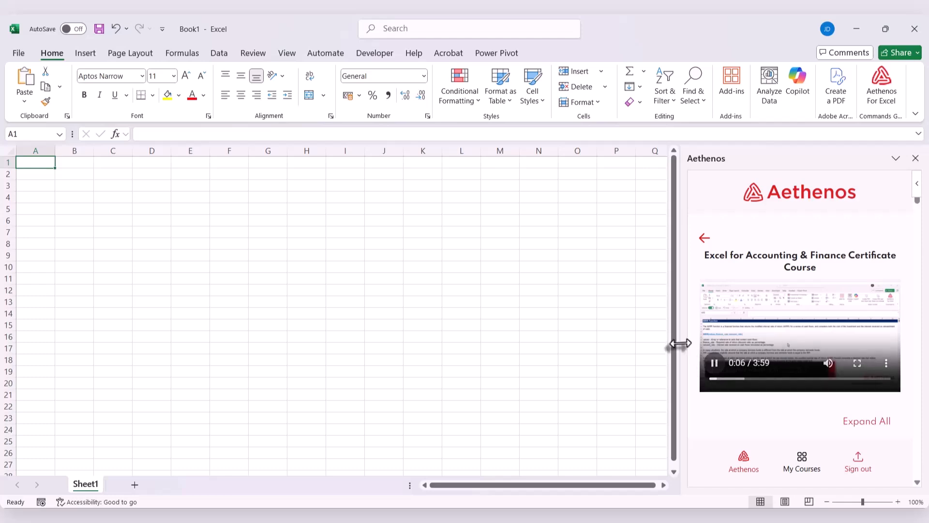
Widen the Aethenos pane and show the Excel for Accounting & Finance Certificate Course video in picture-in-picture mode
{"action": "left_click_drag", "start_coordinate": [678, 344], "coordinate": [484, 331]}
{"action": "scroll", "coordinate": [617, 343], "scroll_direction": "down", "scroll_amount": 3}
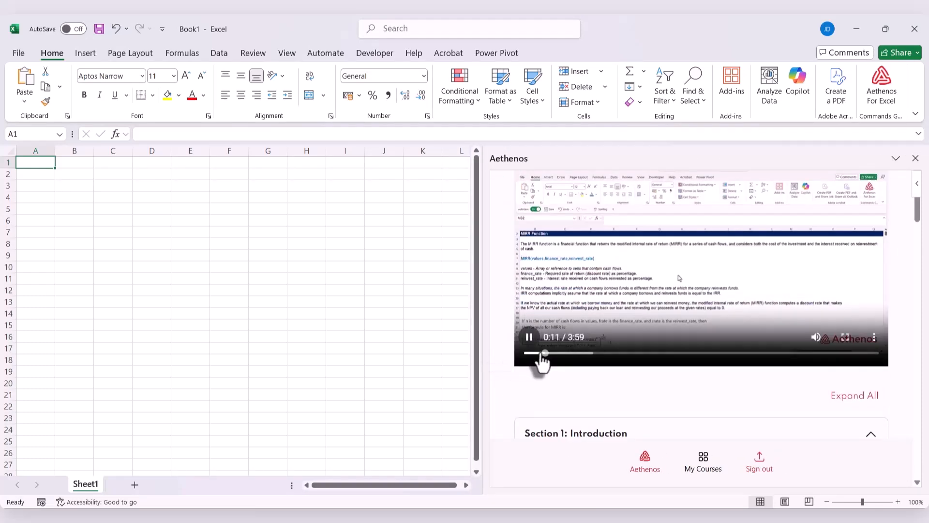
{"action": "left_click_drag", "start_coordinate": [537, 359], "coordinate": [500, 363]}
{"action": "scroll", "coordinate": [501, 360], "scroll_direction": "up", "scroll_amount": 1}
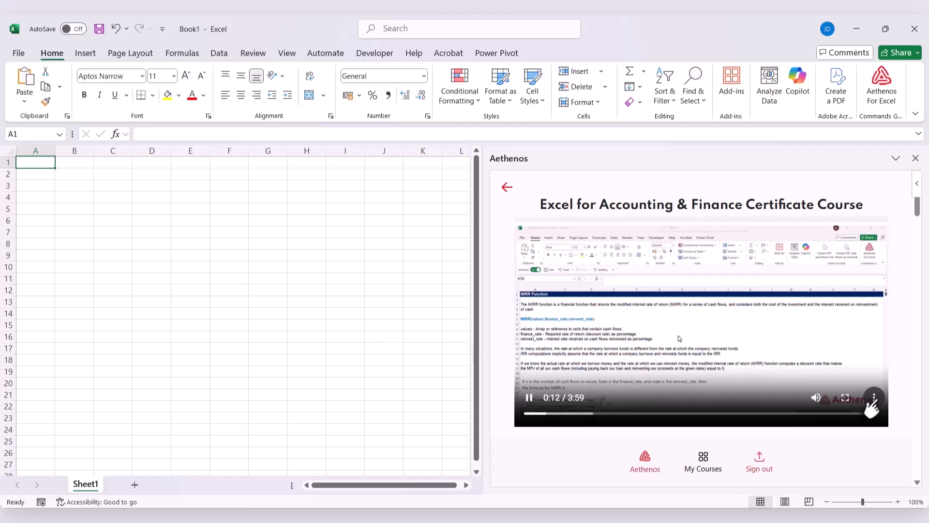
{"action": "left_click", "coordinate": [873, 397]}
{"action": "left_click", "coordinate": [829, 395]}
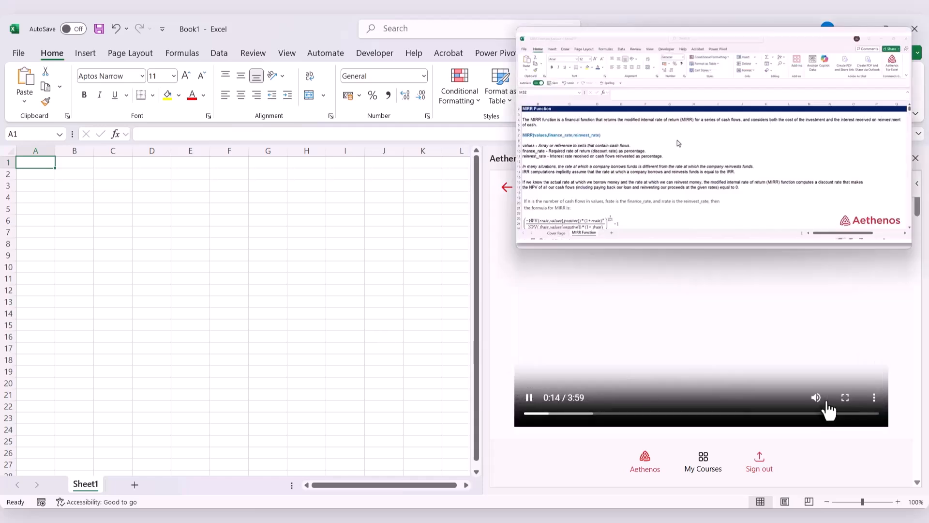
Load MIRR Function_Lecture.xlsx from the MIRR Function lecture's resources and show its MIRR Function sheet
{"action": "scroll", "coordinate": [727, 402], "scroll_direction": "down", "scroll_amount": 3}
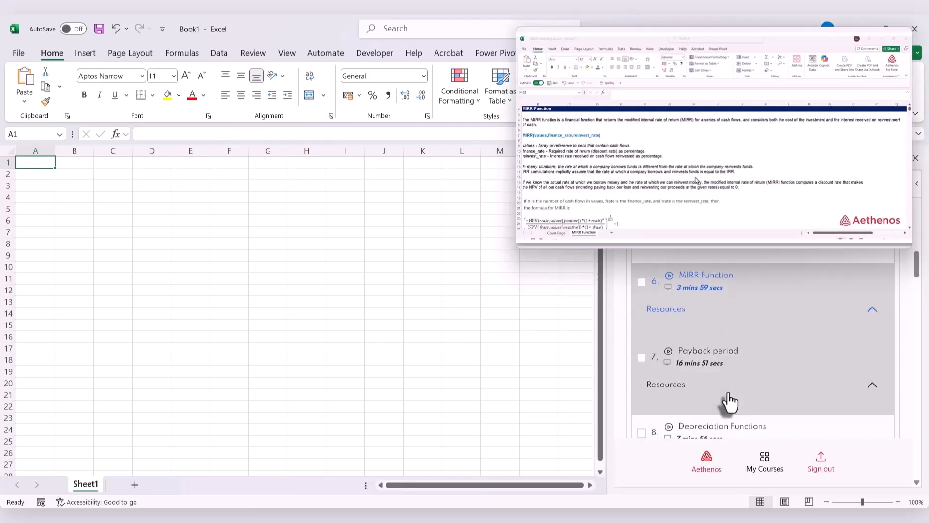
{"action": "left_click", "coordinate": [872, 312]}
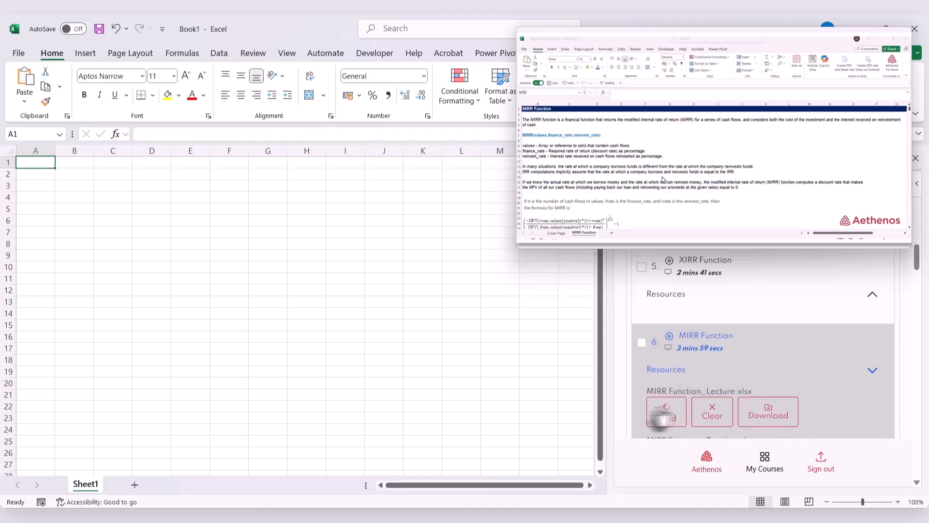
{"action": "left_click", "coordinate": [665, 413]}
{"action": "left_click", "coordinate": [199, 485]}
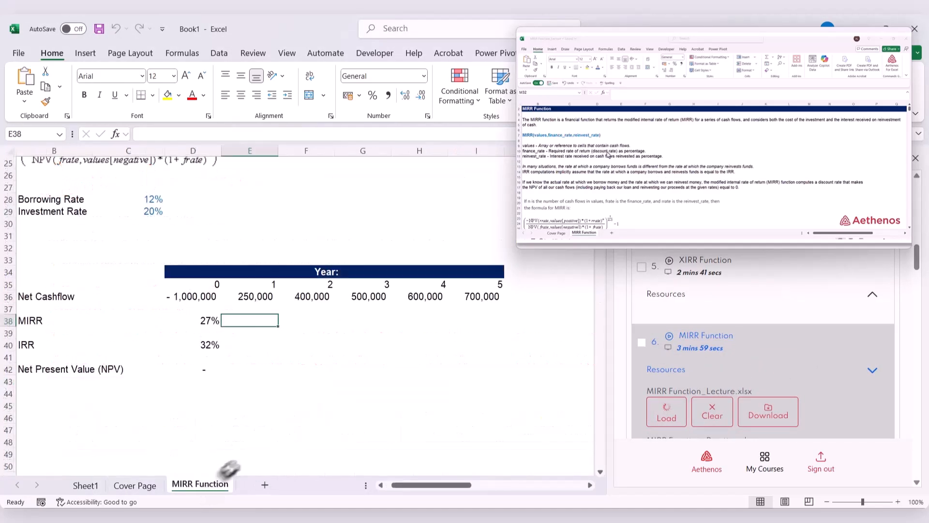
Enlarge the floating lecture video and bring the explanation at the start of the MIRR Function sheet into view
{"action": "scroll", "coordinate": [317, 403], "scroll_direction": "up", "scroll_amount": 2}
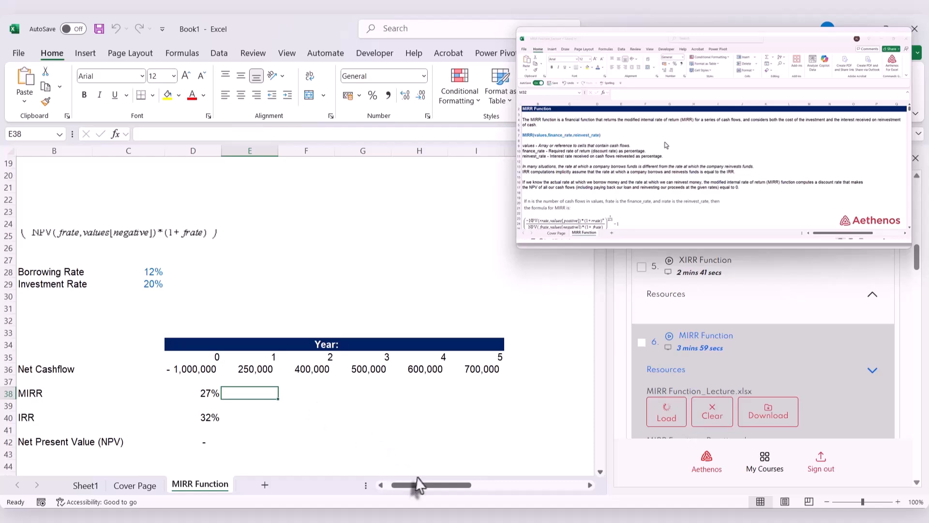
{"action": "left_click_drag", "start_coordinate": [417, 486], "coordinate": [406, 495]}
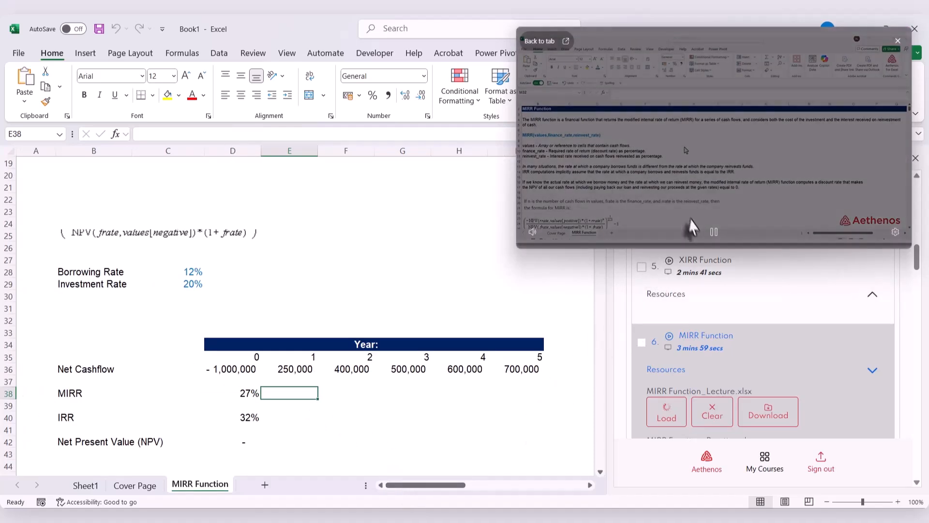
{"action": "left_click_drag", "start_coordinate": [691, 249], "coordinate": [699, 306]}
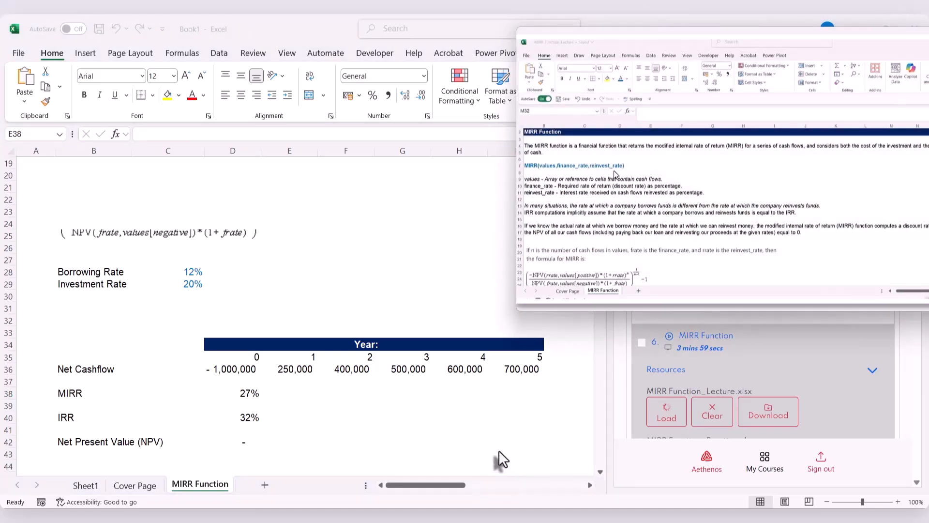
{"action": "scroll", "coordinate": [499, 455], "scroll_direction": "up", "scroll_amount": 6}
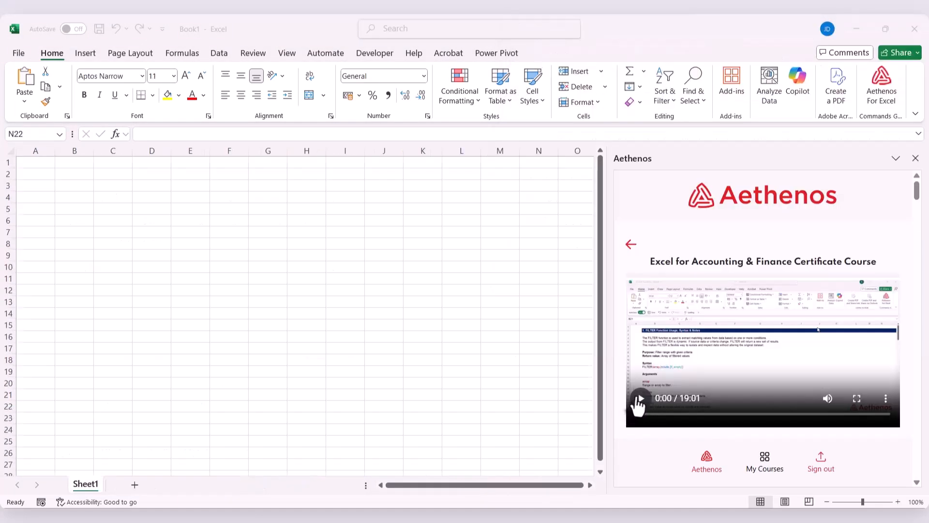
{"action": "left_click", "coordinate": [639, 399]}
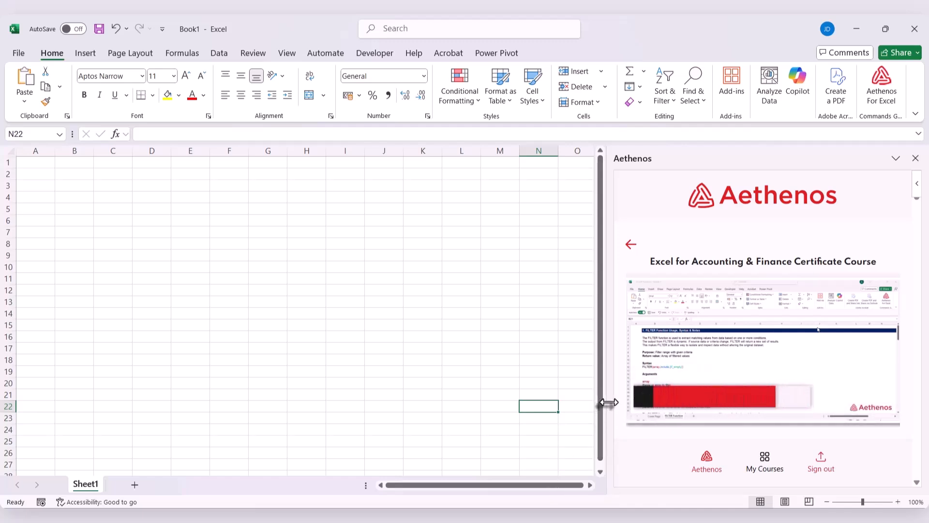
Resize the Aethenos pane and show the Excel Beginner to Advanced Certificate Course video in picture-in-picture mode
{"action": "left_click_drag", "start_coordinate": [605, 404], "coordinate": [455, 411]}
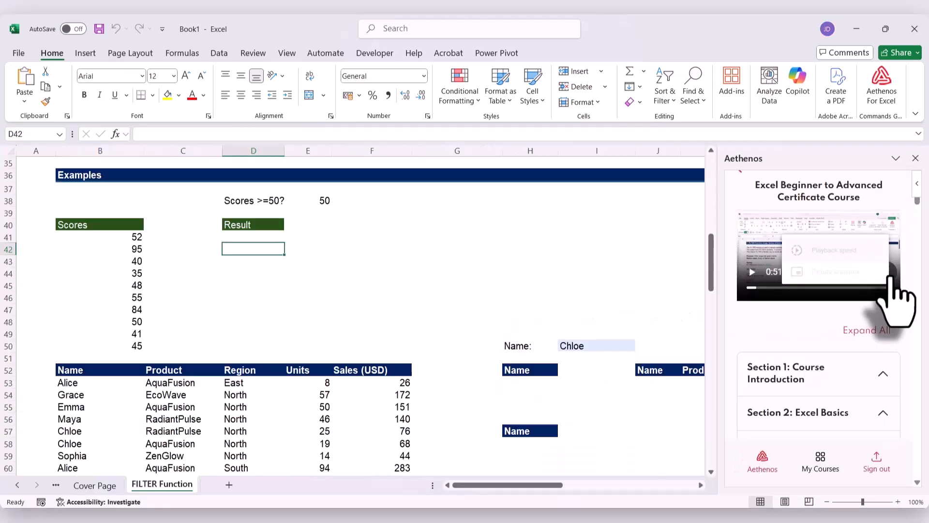
{"action": "left_click", "coordinate": [890, 276]}
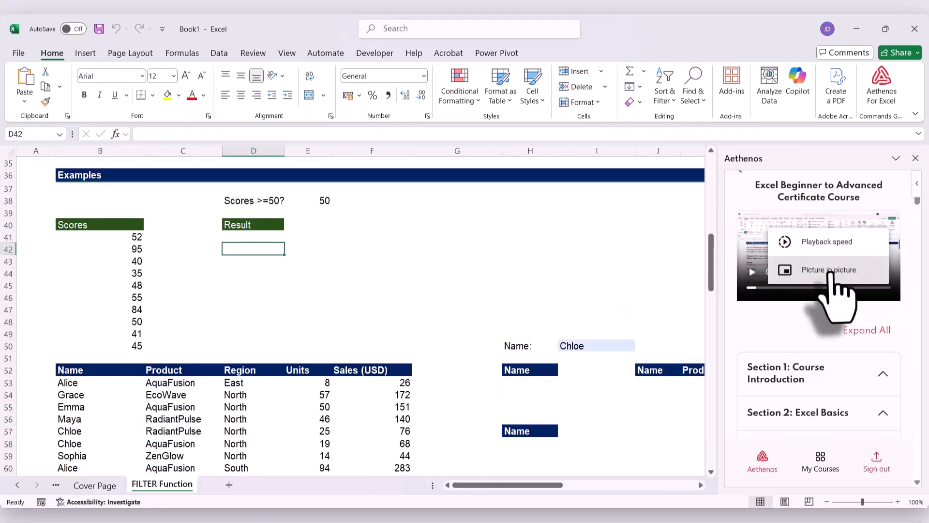
{"action": "left_click", "coordinate": [830, 270]}
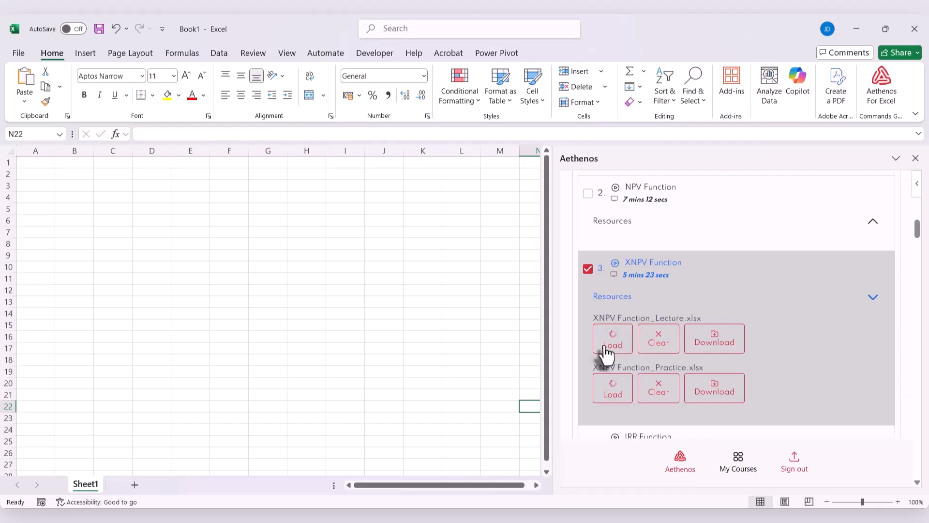
Load XNPV Function_Lecture.xlsx, view its XNPV Function sheet beside a narrower Aethenos pane, and clear the loaded lecture file
{"action": "left_click", "coordinate": [605, 342]}
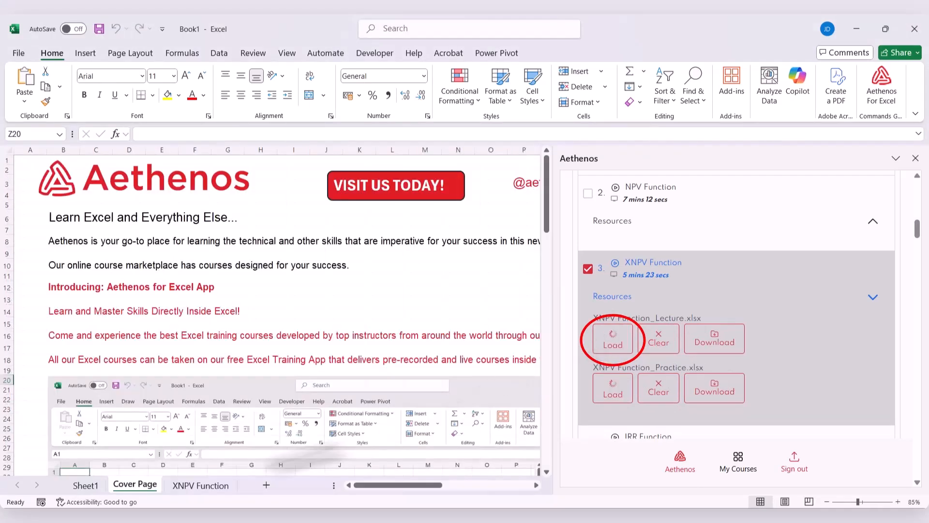
{"action": "left_click", "coordinate": [198, 483]}
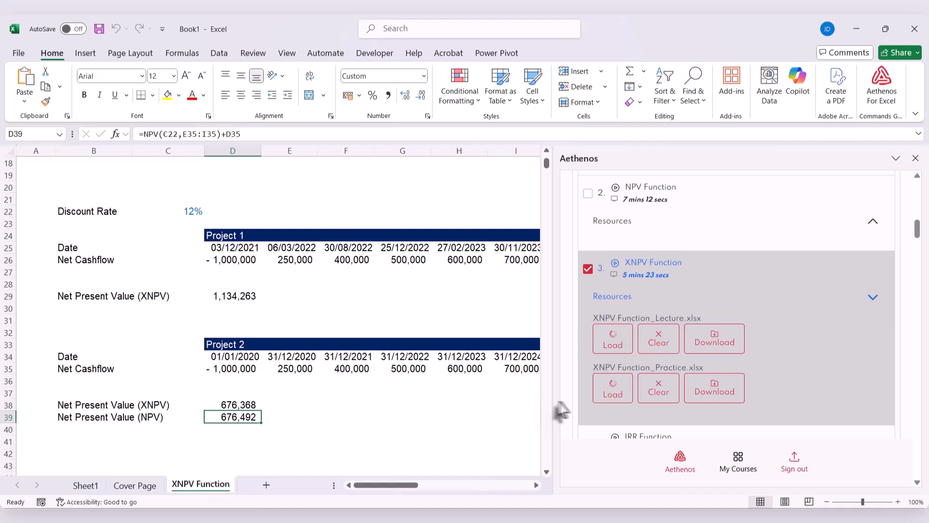
{"action": "left_click_drag", "start_coordinate": [552, 401], "coordinate": [624, 405]}
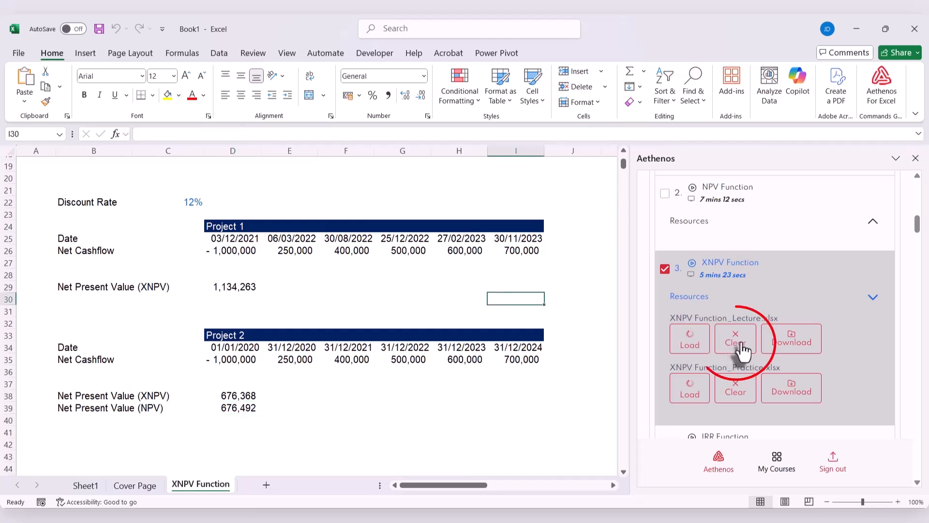
{"action": "left_click", "coordinate": [742, 347]}
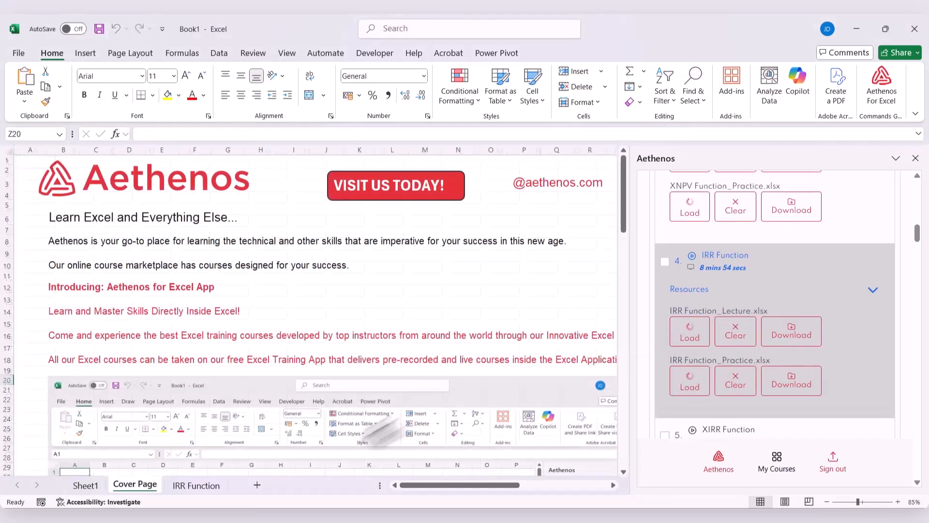
Show the beginning of the IRR Function sheet and download IRR Function_Lecture.xlsx from the lecture's resources
{"action": "left_click", "coordinate": [184, 483]}
{"action": "scroll", "coordinate": [341, 396], "scroll_direction": "up", "scroll_amount": 20}
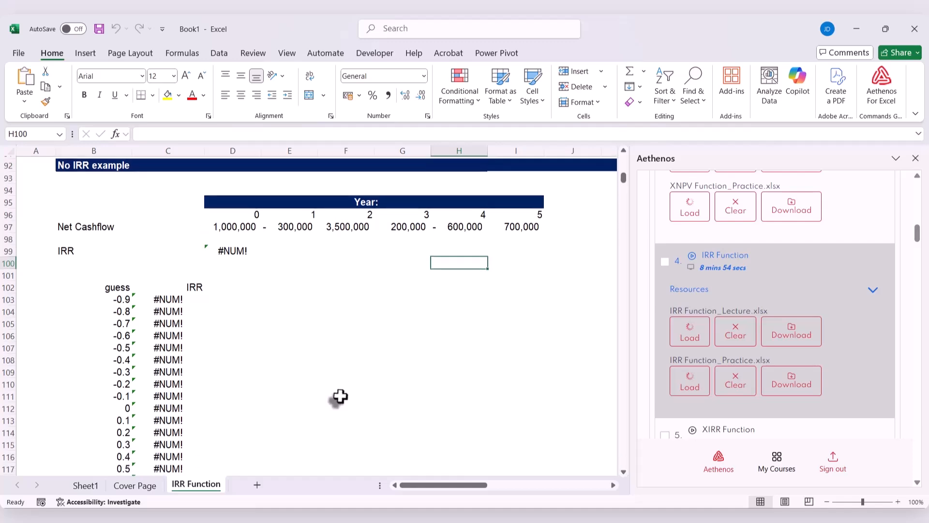
{"action": "left_click", "coordinate": [803, 343]}
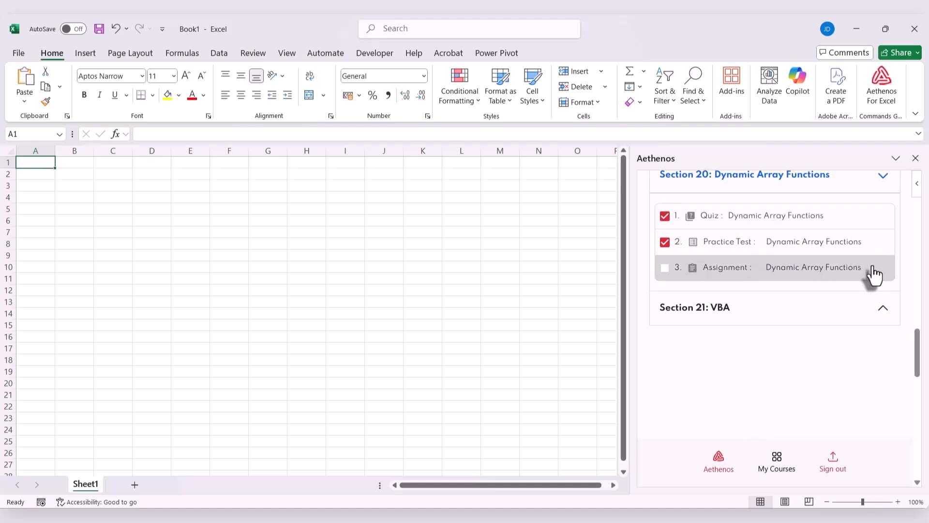
Expand Section 21: VBA in the course outline to view its coding exercise
{"action": "left_click", "coordinate": [882, 314]}
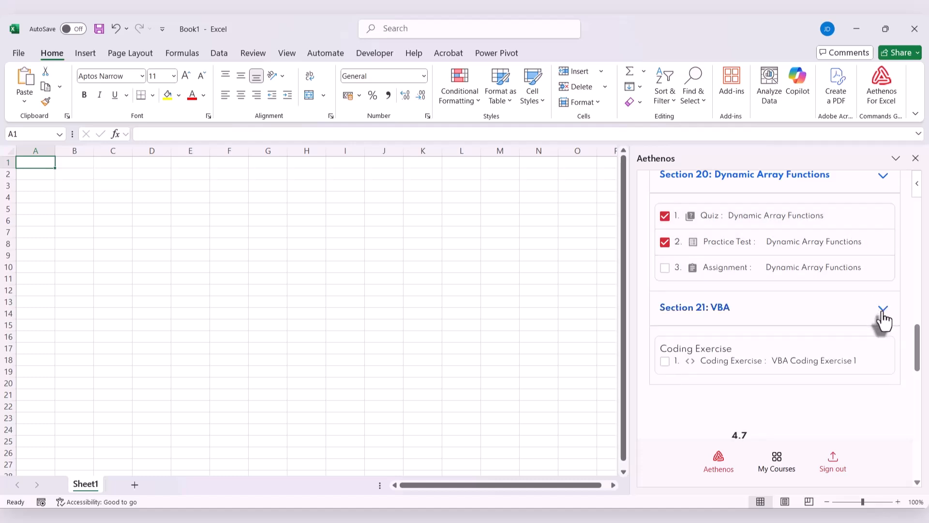
{"action": "scroll", "coordinate": [881, 320], "scroll_direction": "down", "scroll_amount": 1}
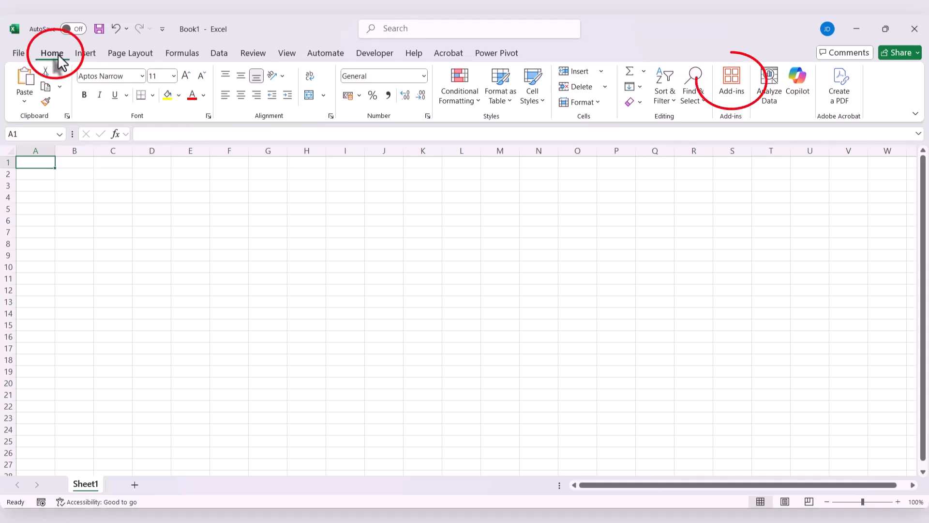
Find the Aethenos for Excel add-in by searching for "Aethen", open it, and get started to reach its login form
{"action": "left_click", "coordinate": [732, 107]}
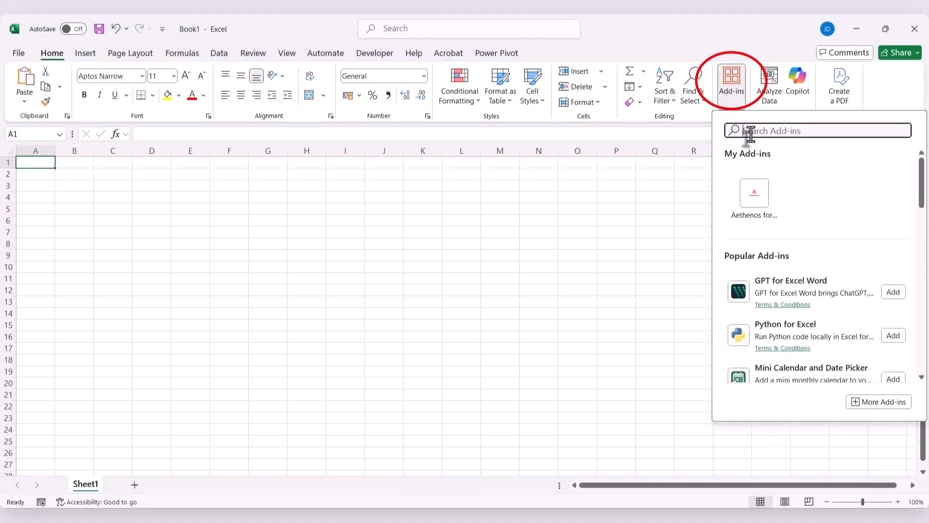
{"action": "type", "text": "A"}
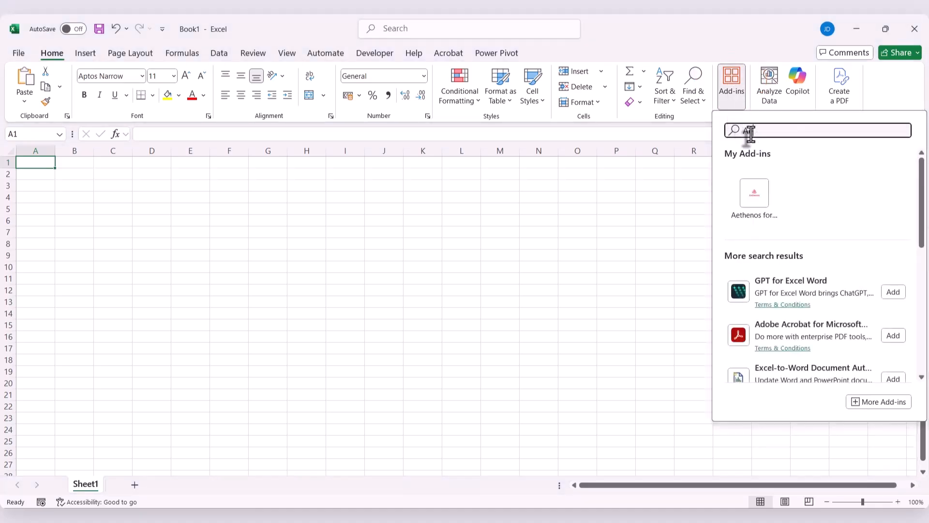
{"action": "type", "text": "ethen"}
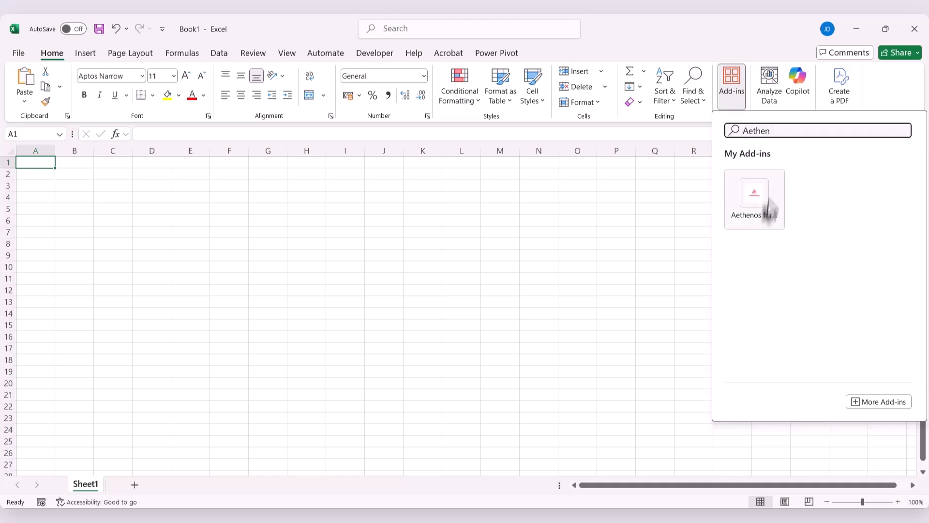
{"action": "left_click", "coordinate": [742, 205]}
{"action": "scroll", "coordinate": [913, 375], "scroll_direction": "down", "scroll_amount": 2}
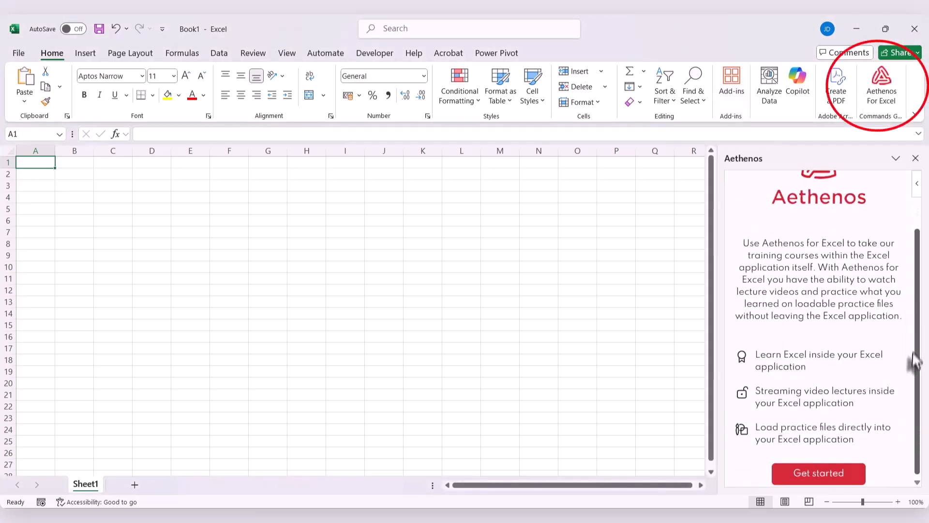
{"action": "left_click", "coordinate": [821, 476]}
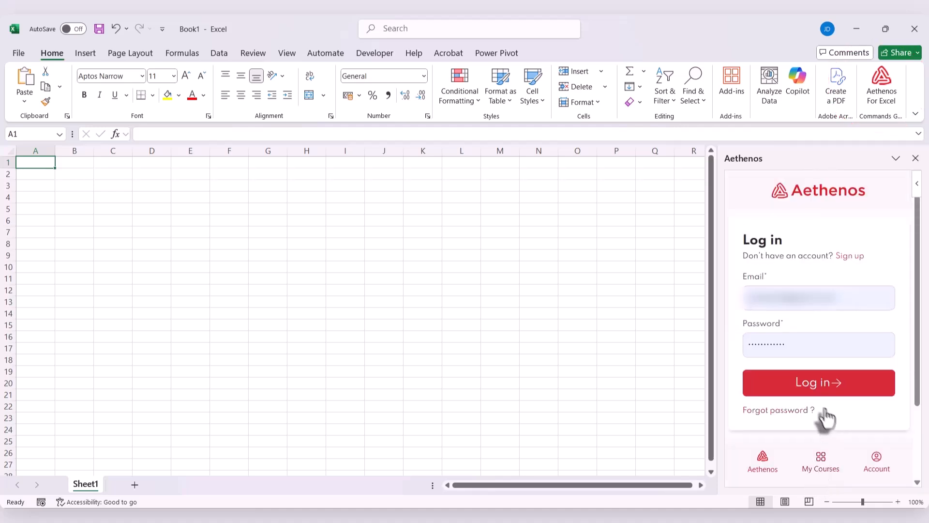
Log in to Aethenos with the filled-in credentials and find the Excel for Accounting & Finance Certificate Course in the course list
{"action": "left_click", "coordinate": [780, 390]}
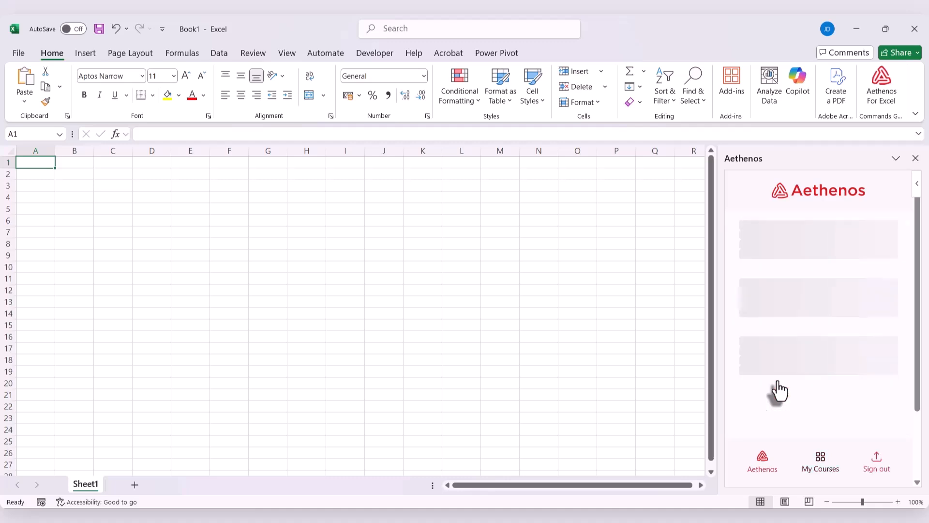
{"action": "scroll", "coordinate": [802, 293], "scroll_direction": "down", "scroll_amount": 6}
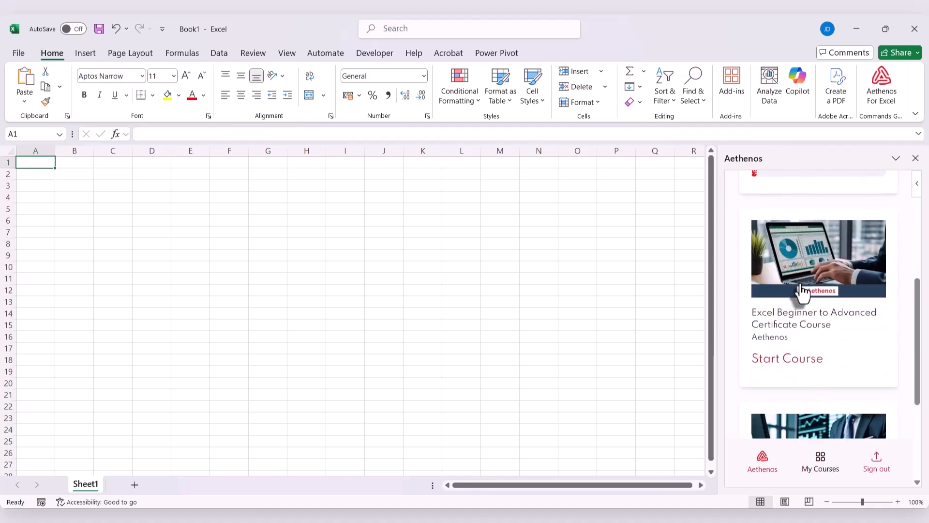
{"action": "scroll", "coordinate": [802, 291], "scroll_direction": "down", "scroll_amount": 2}
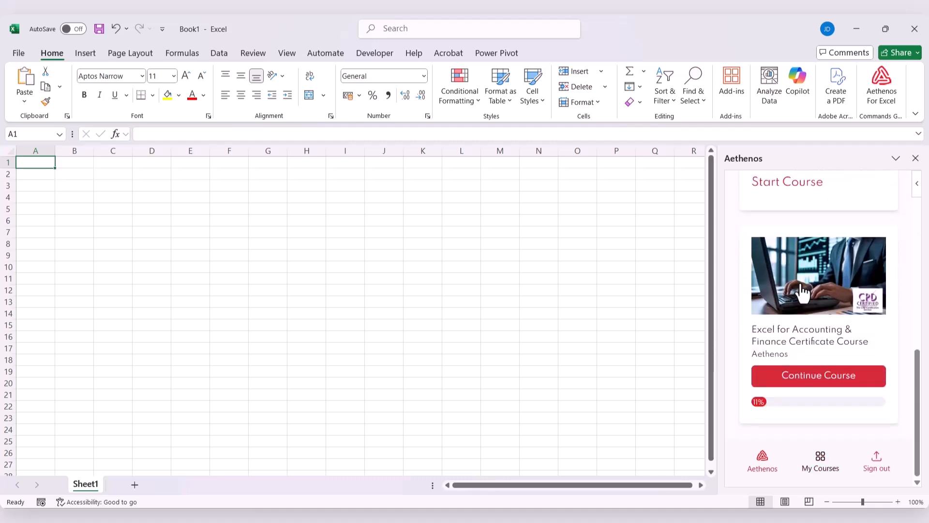